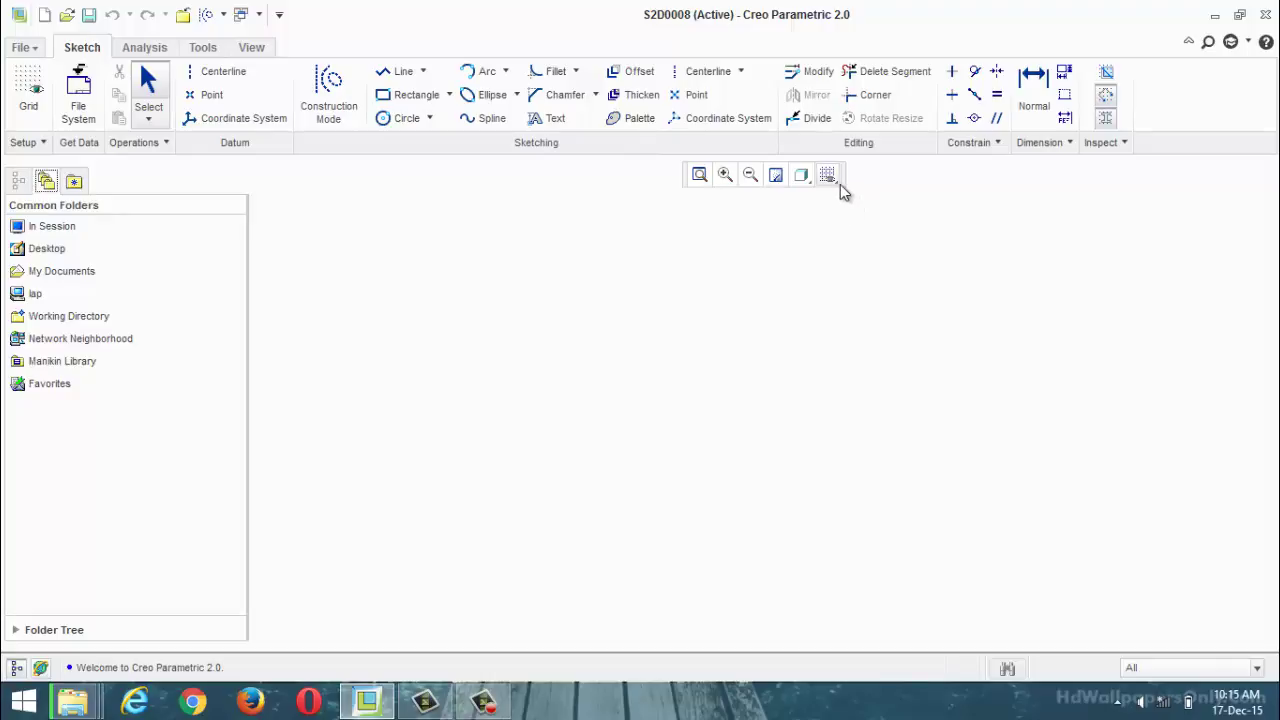
Turn on the grid display in the sketch.
left_click(836, 178)
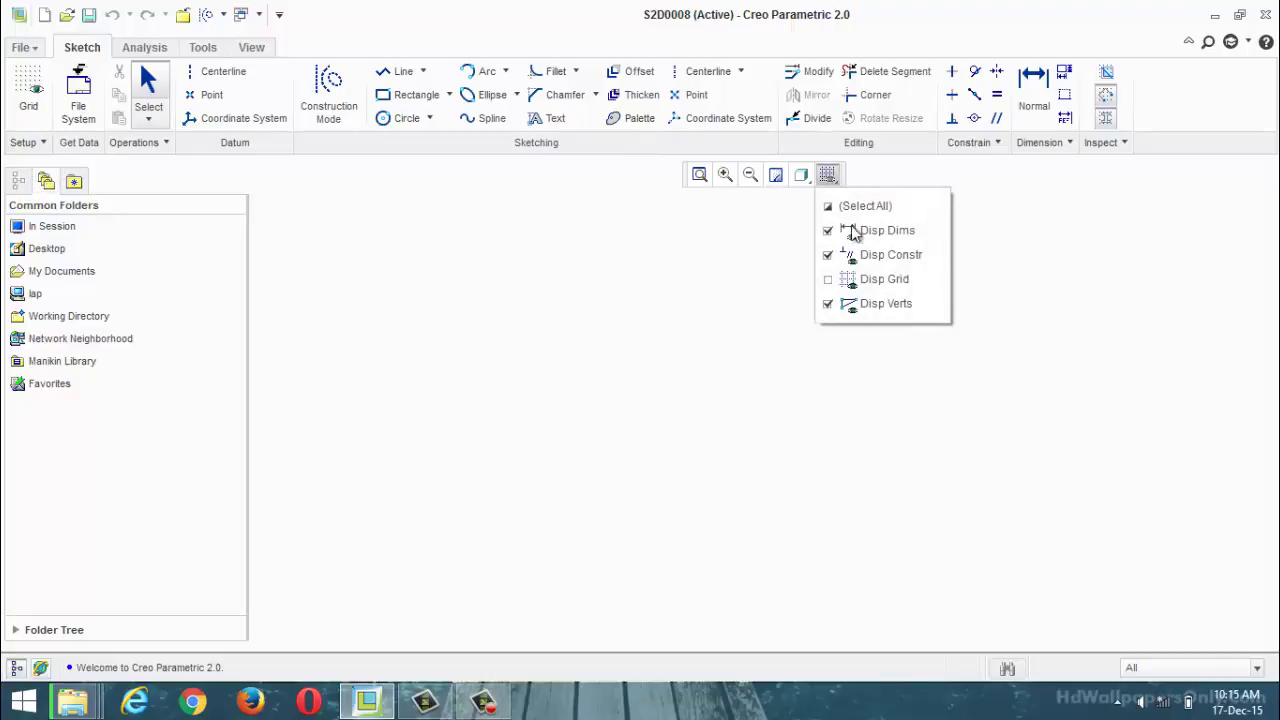
left_click(829, 281)
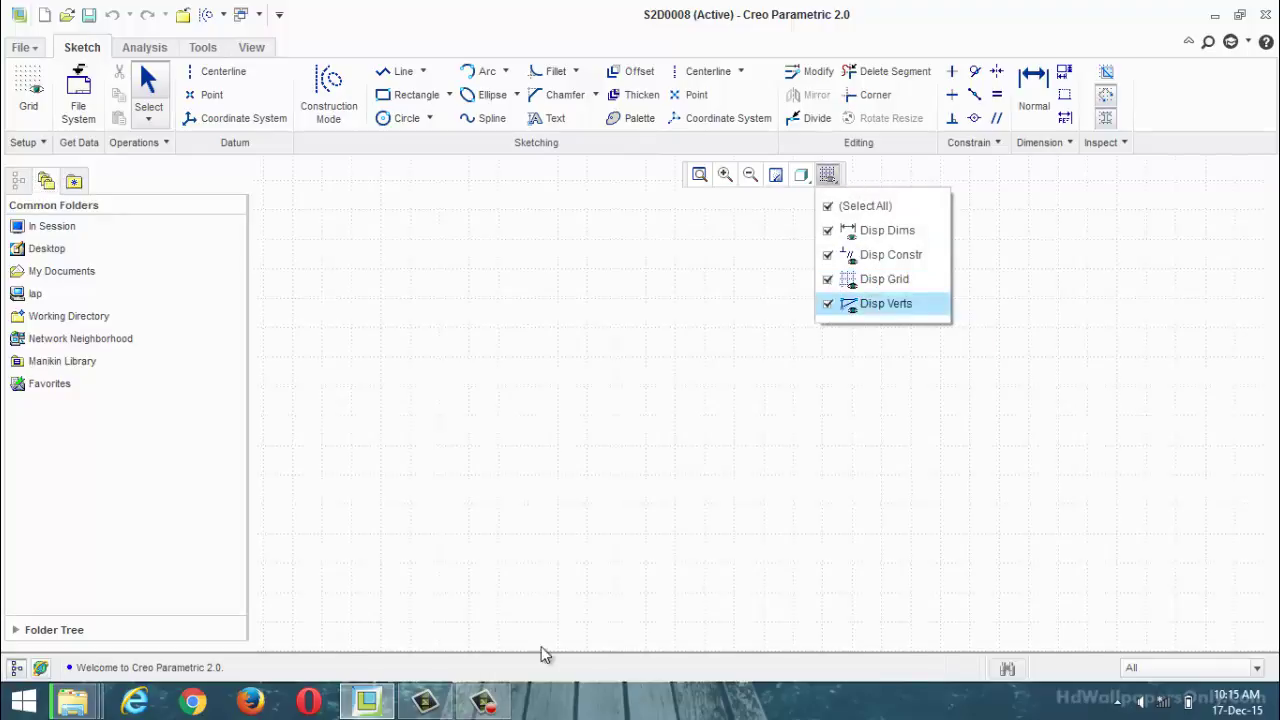
left_click(471, 708)
left_click(471, 706)
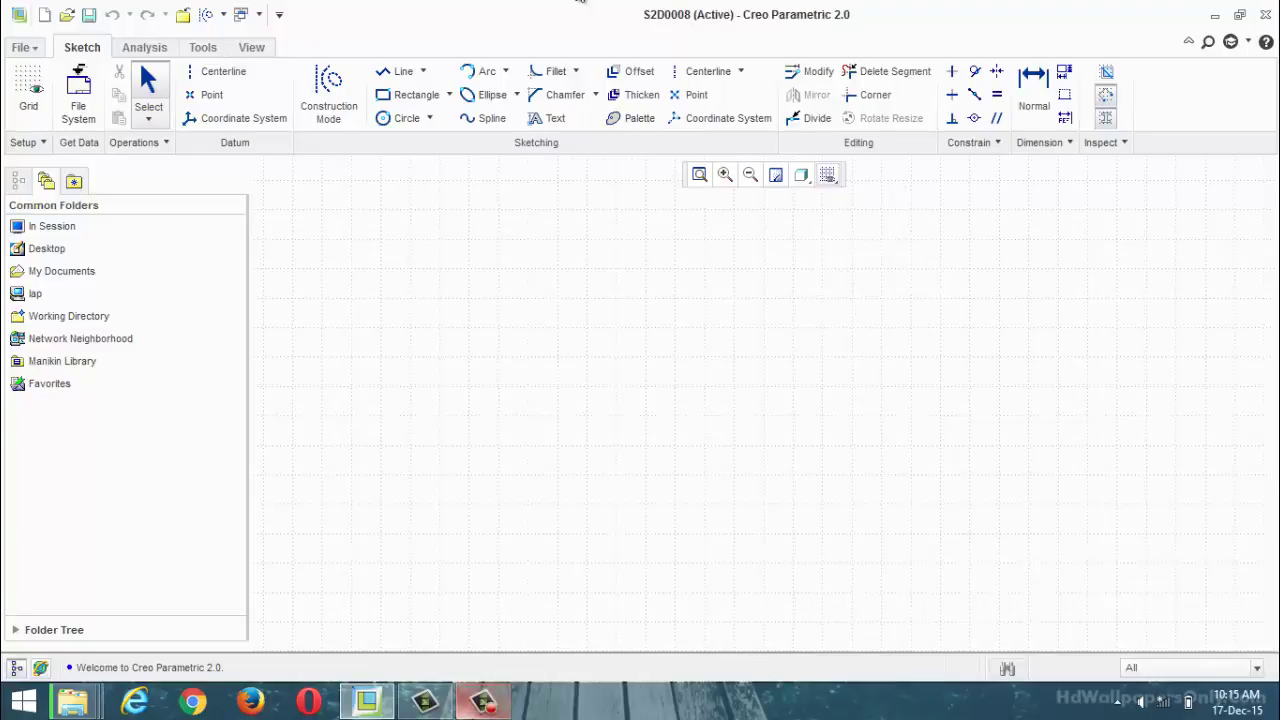
Sketch three separate lines about 8.7, 7.3 and 6.9 long, with the third perpendicular to the second.
left_click(506, 72)
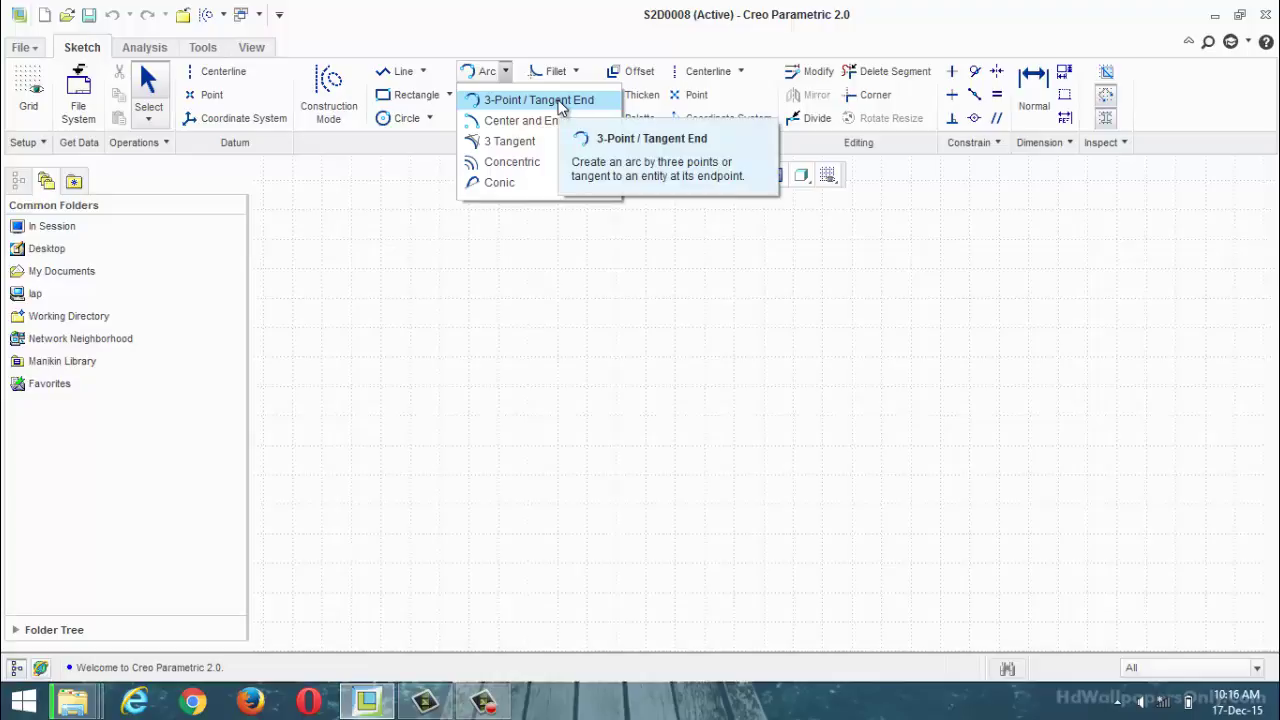
left_click(400, 71)
left_click(392, 466)
left_click(587, 301)
middle_click(690, 390)
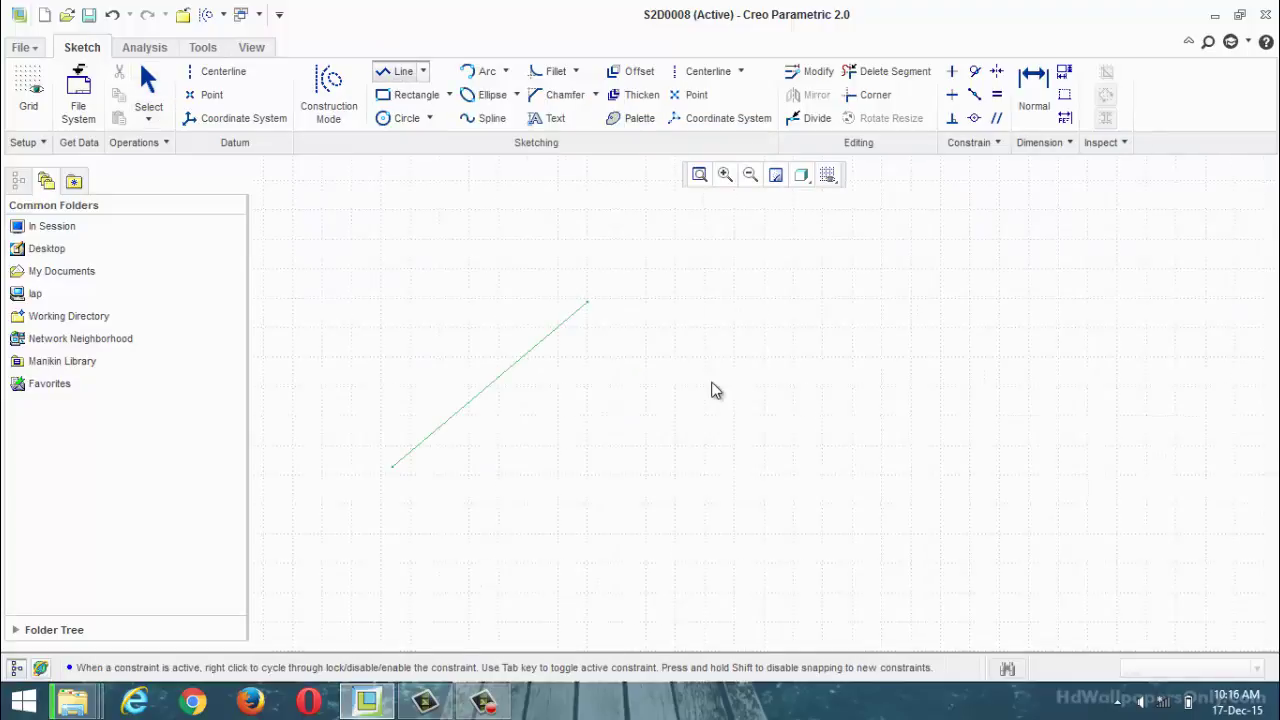
left_click(711, 382)
left_click(798, 578)
middle_click(877, 329)
left_click(914, 288)
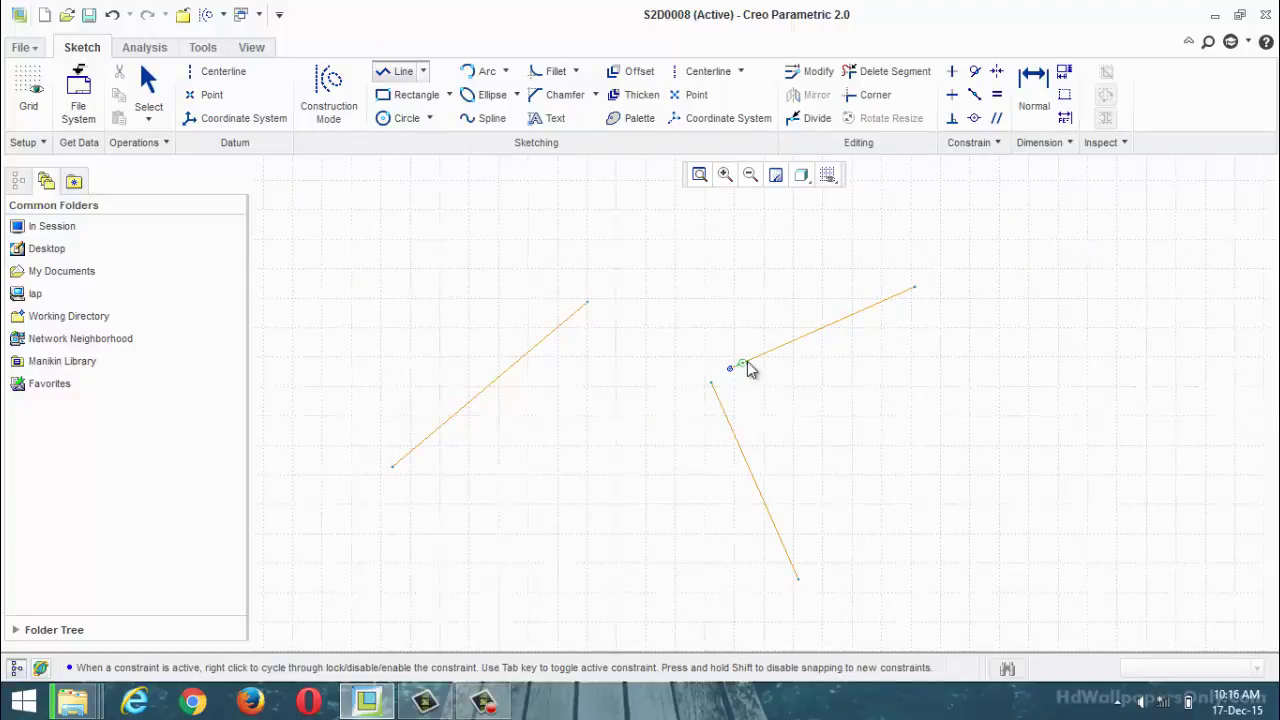
left_click(729, 368)
middle_click(778, 366)
middle_click(531, 163)
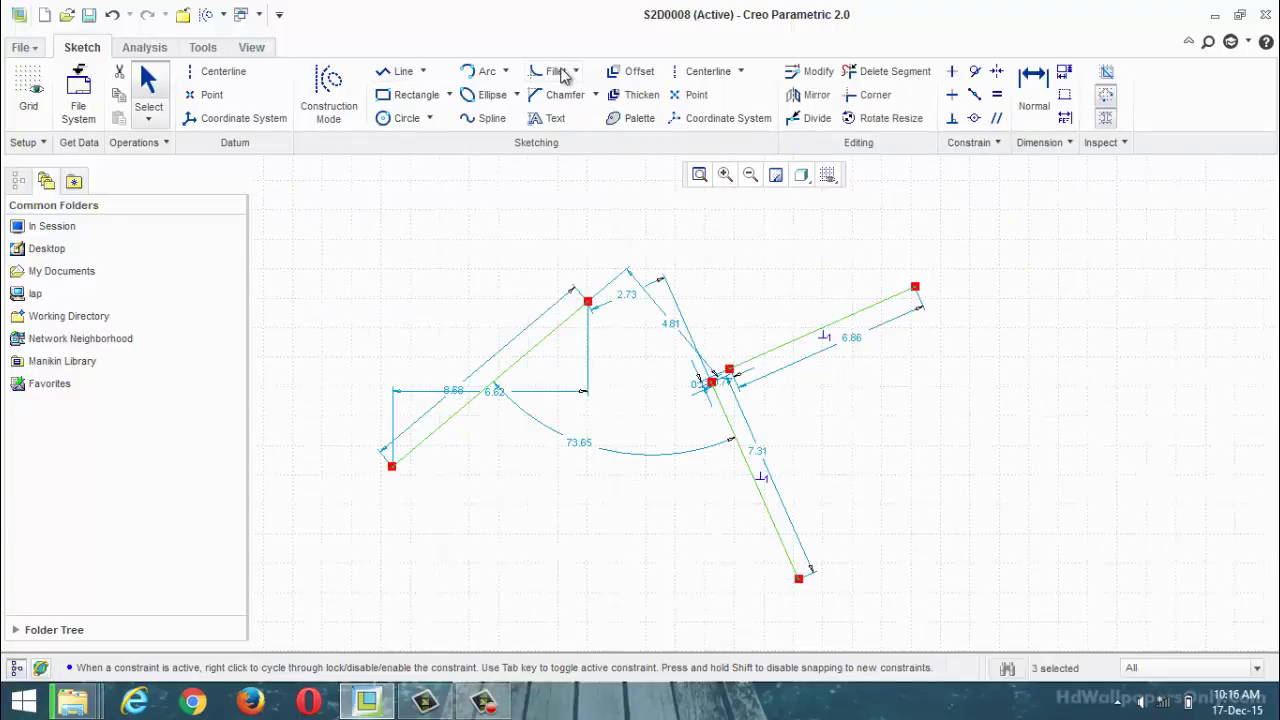
Sketch a 3-point arc bridging the upper ends of the first and second lines, and delete all the sketch geometry.
left_click(506, 72)
left_click(497, 97)
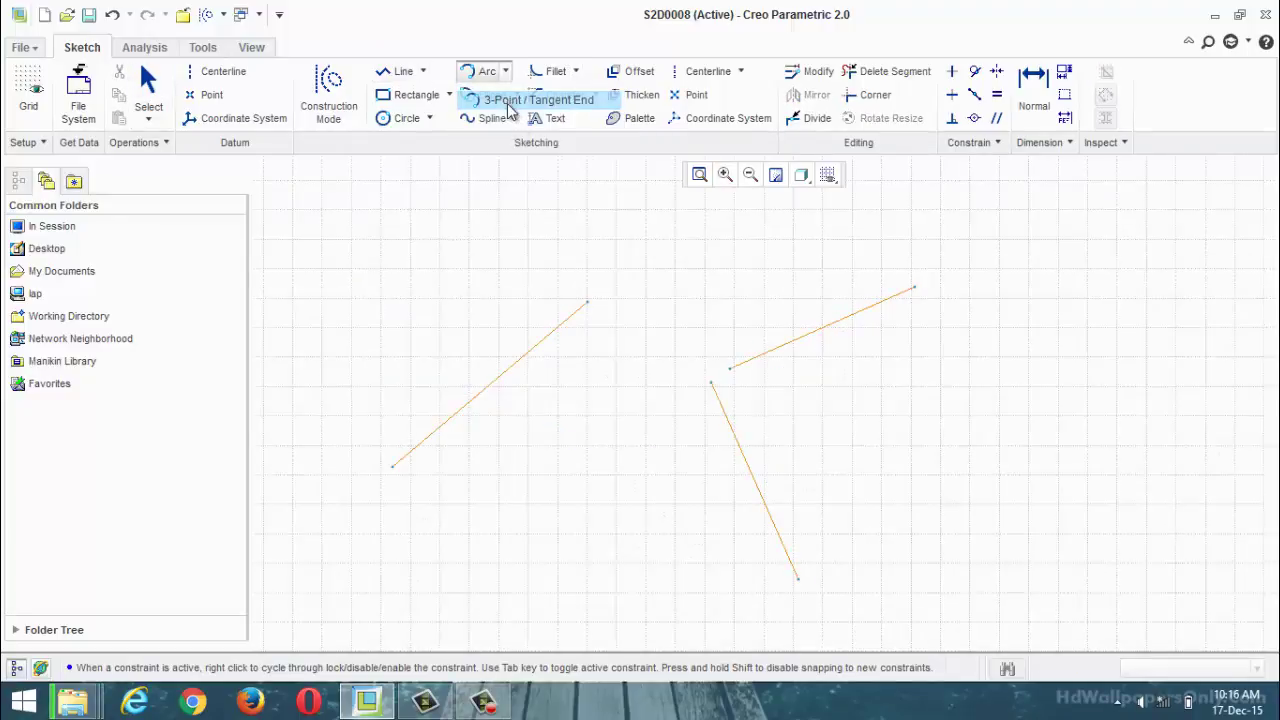
left_click(587, 303)
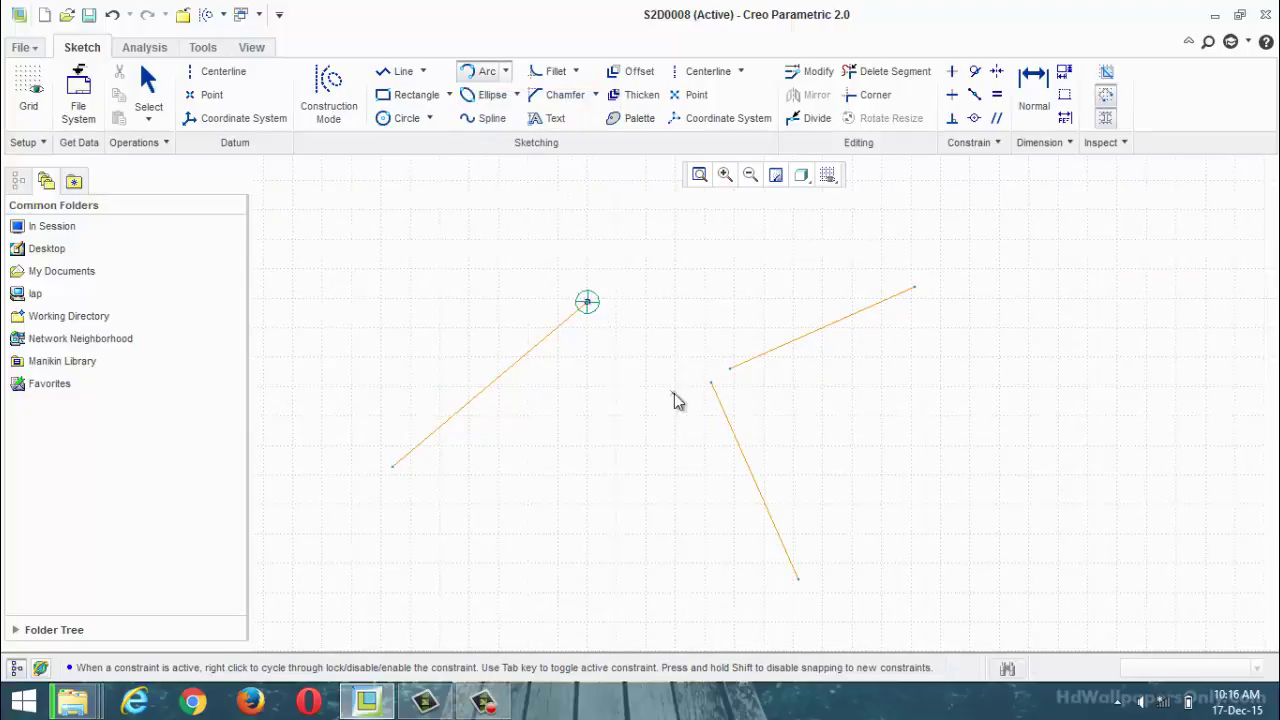
left_click(729, 371)
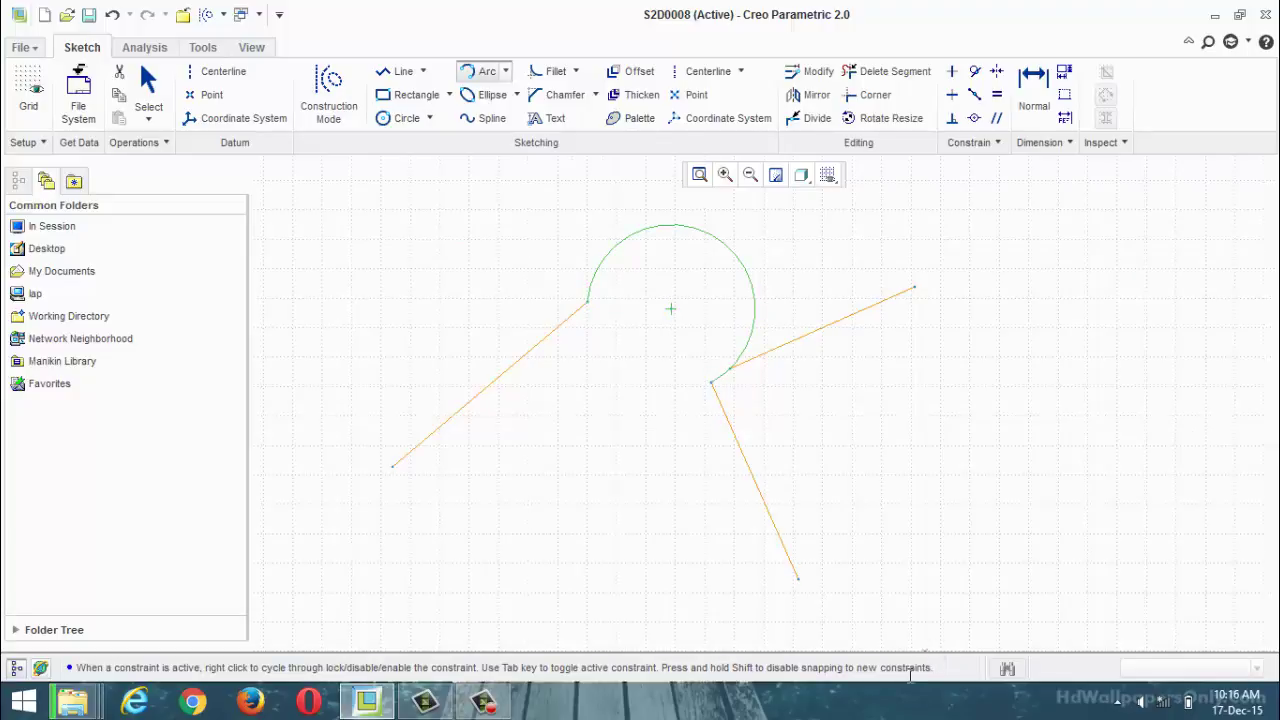
key("Escape")
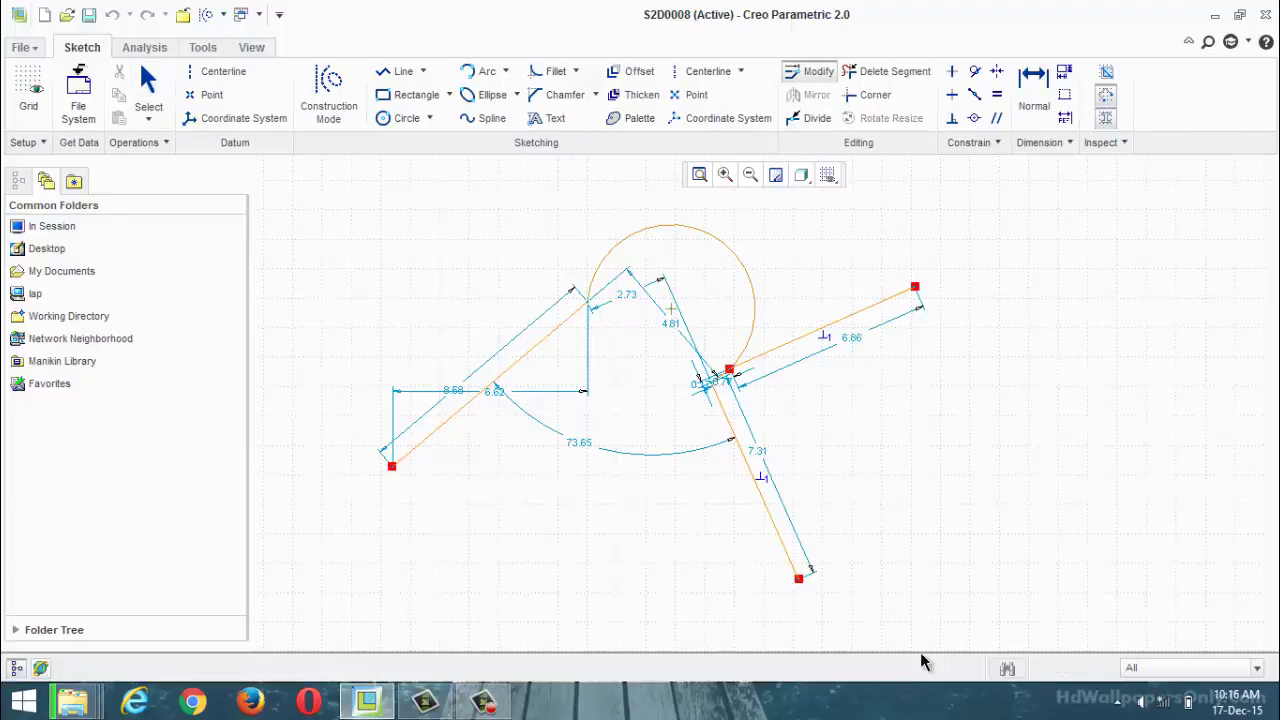
key("ctrl+alt+a")
key("Delete")
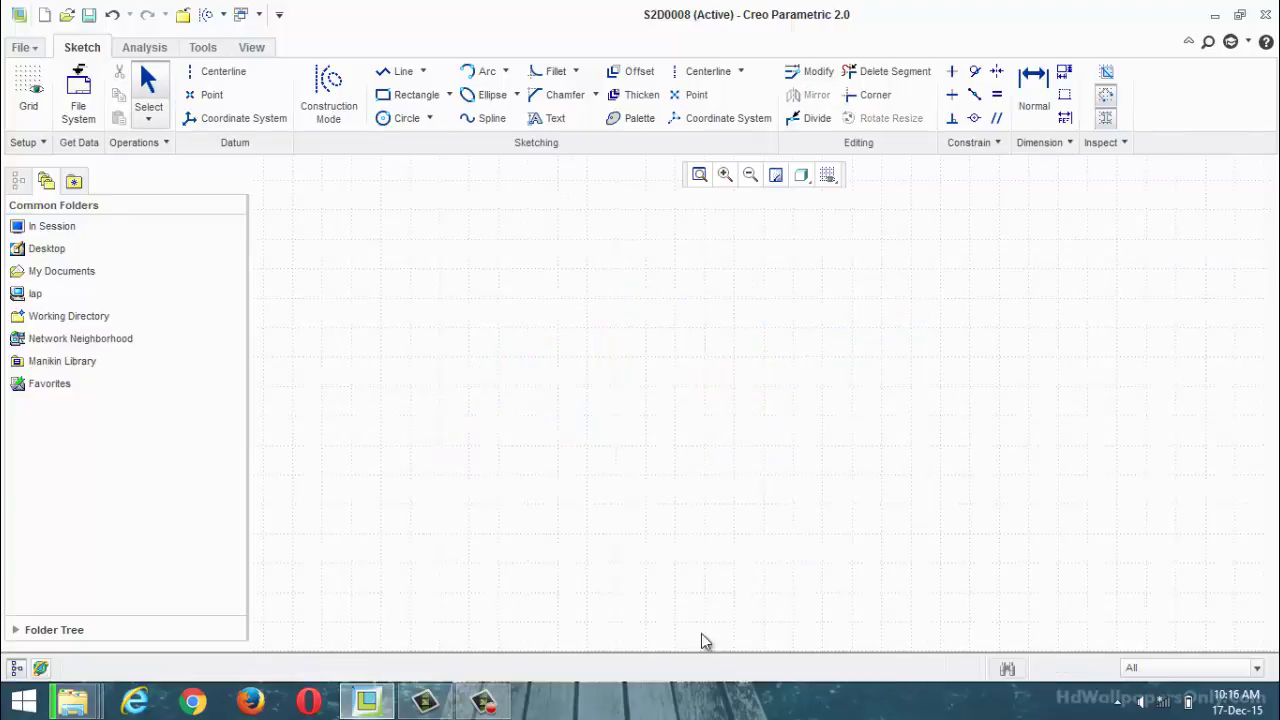
Sketch a Center and Ends arc with a radius of about 5.95, and delete it.
left_click(507, 74)
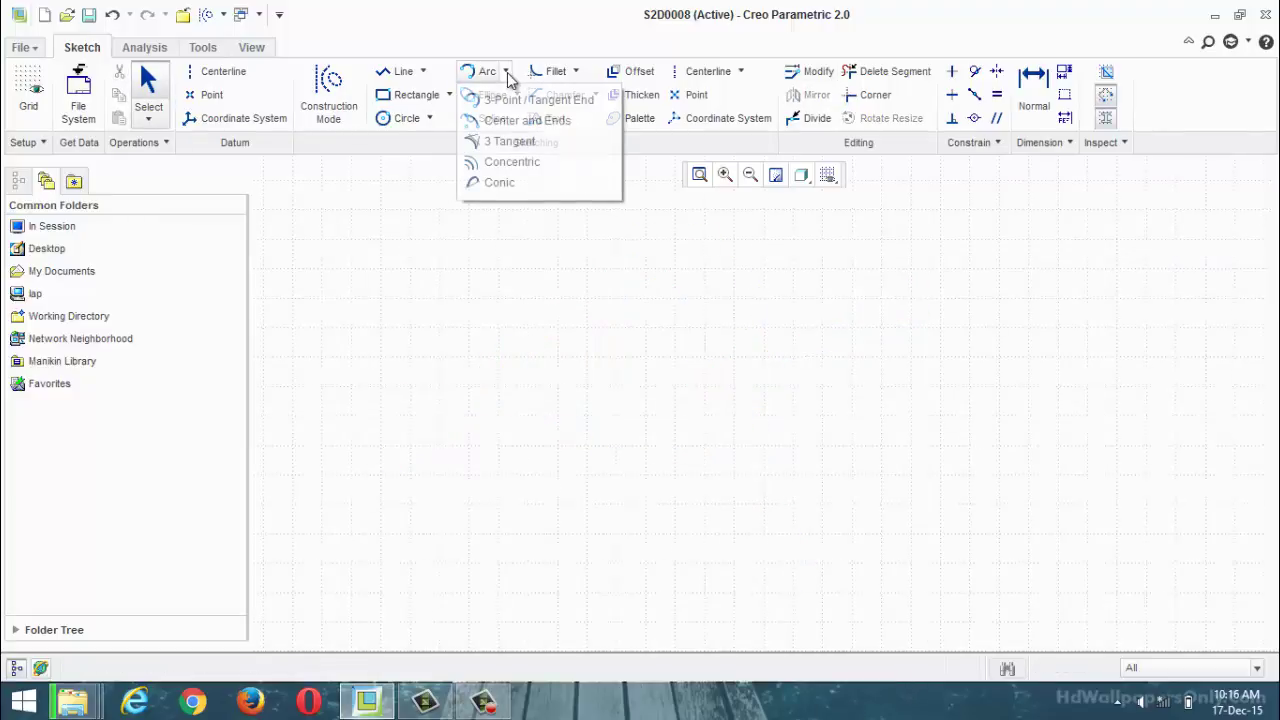
left_click(519, 122)
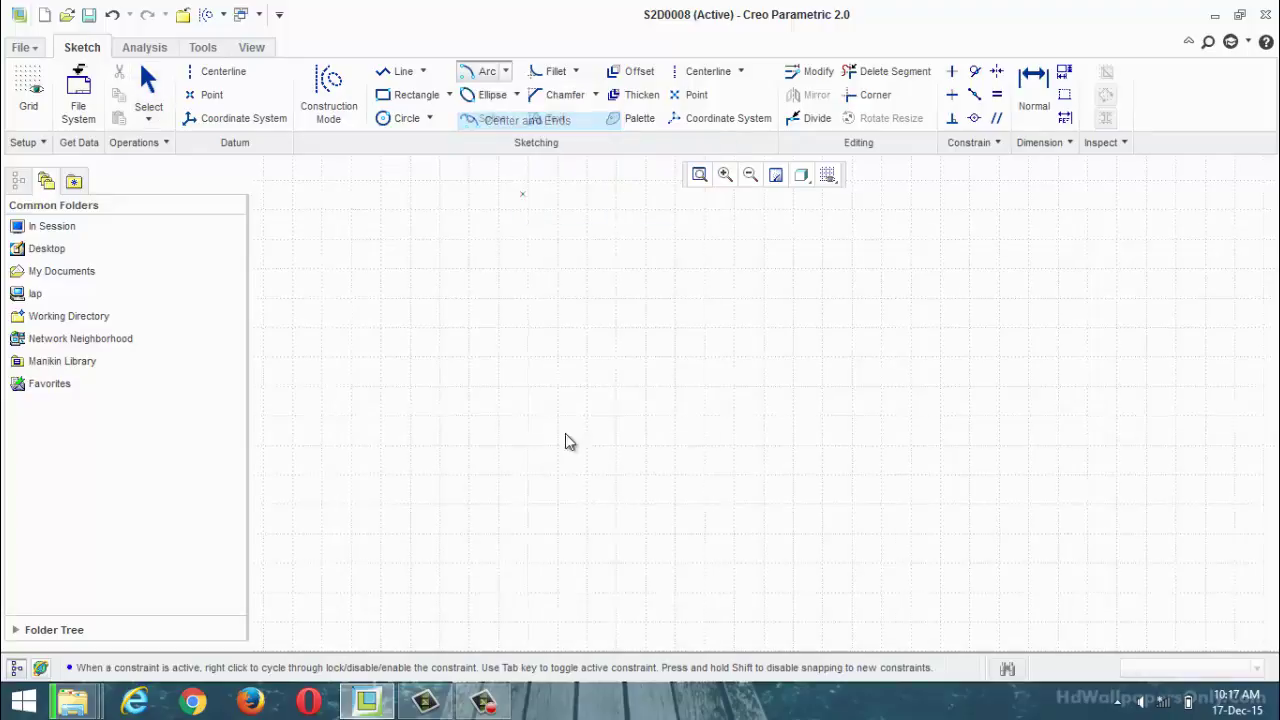
left_click(584, 460)
left_click(413, 425)
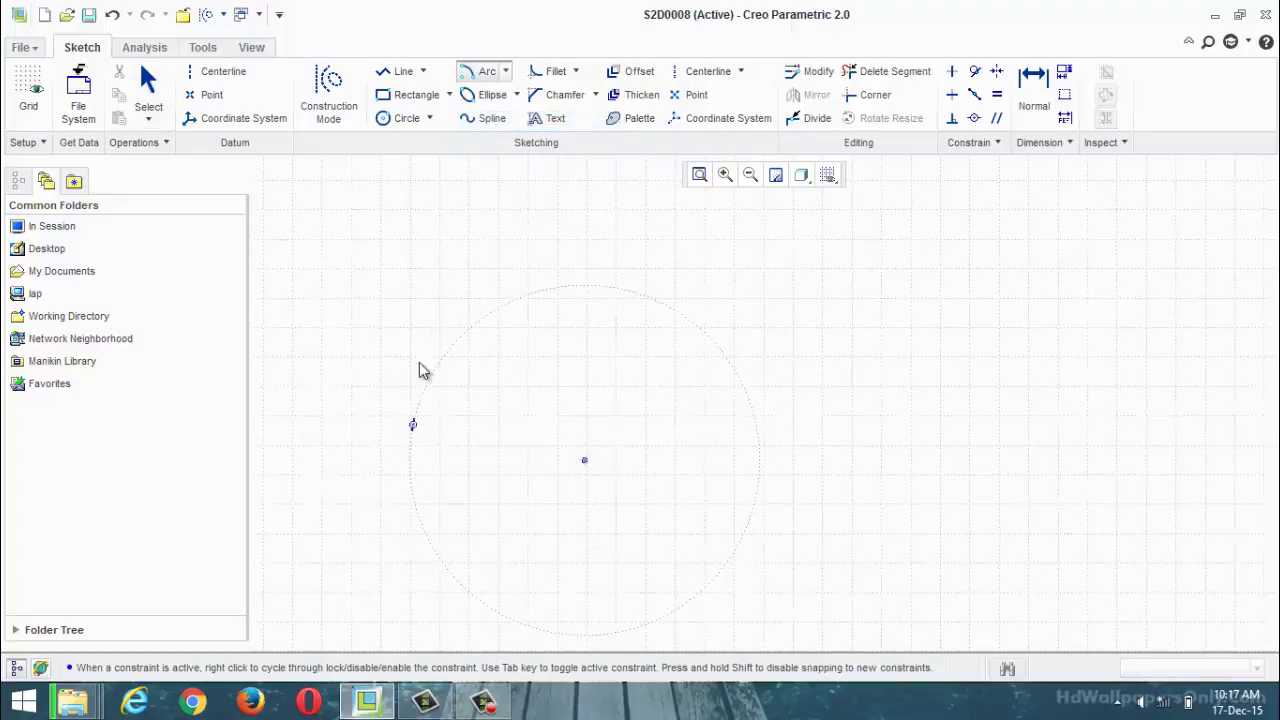
left_click(727, 517)
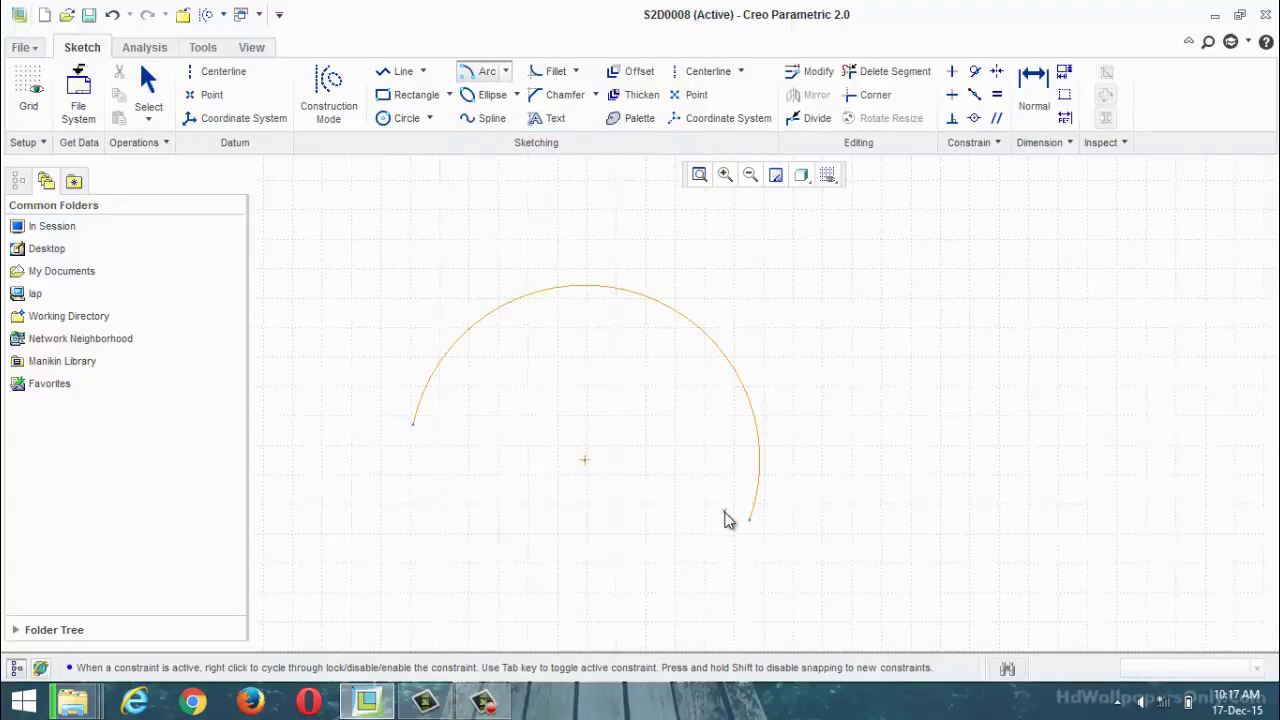
middle_click(825, 625)
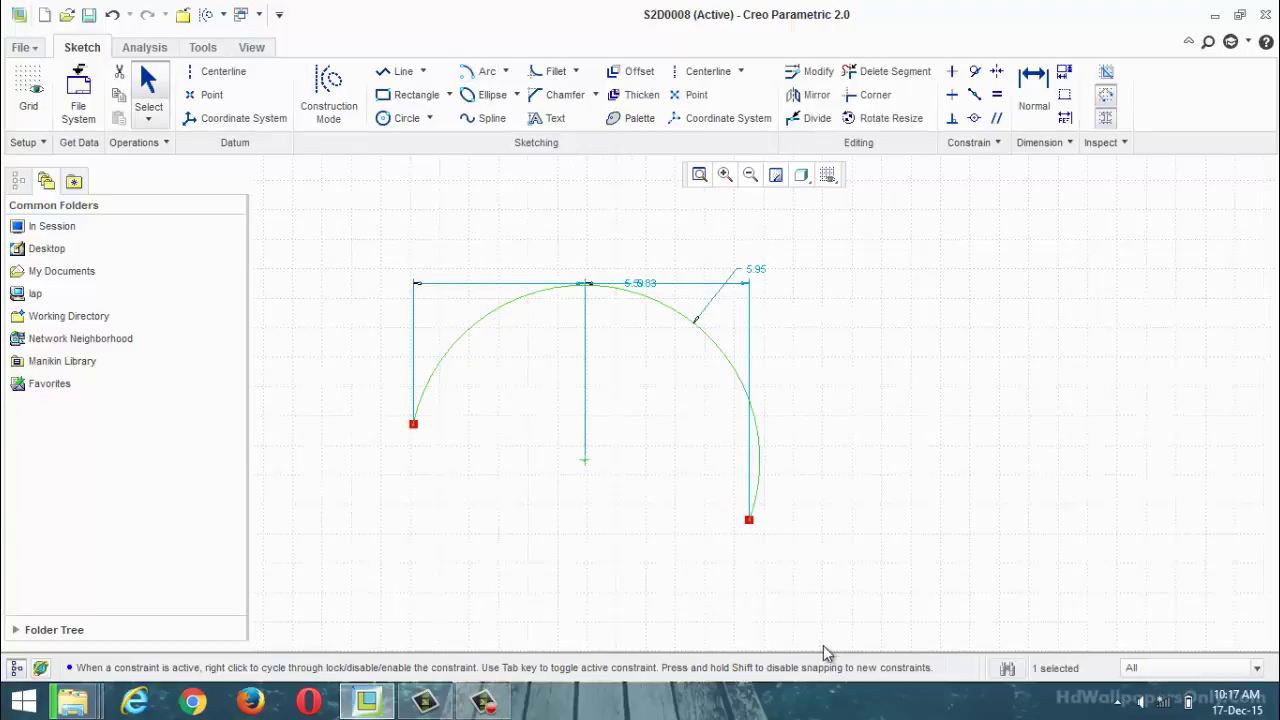
key("ctrl+a")
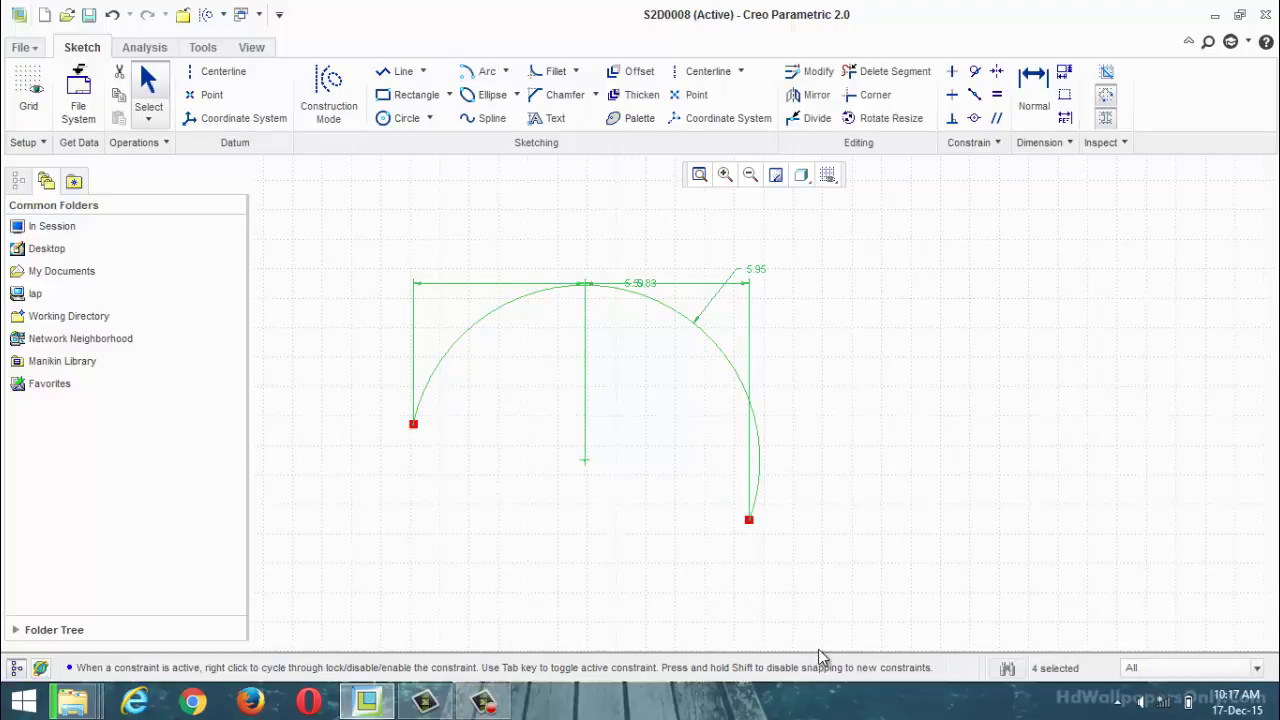
key("Delete")
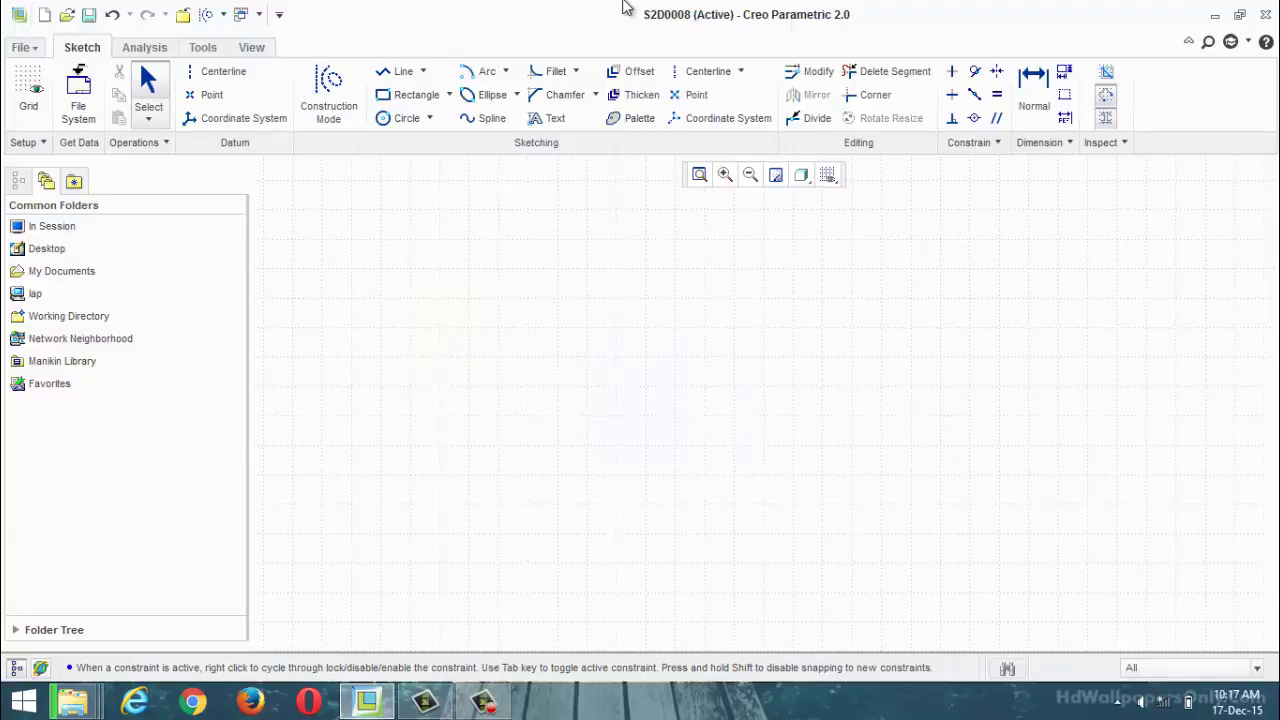
Sketch a closed triangle of lines, with sides about 7.1 and 11 long meeting at about 118 degrees.
left_click(506, 71)
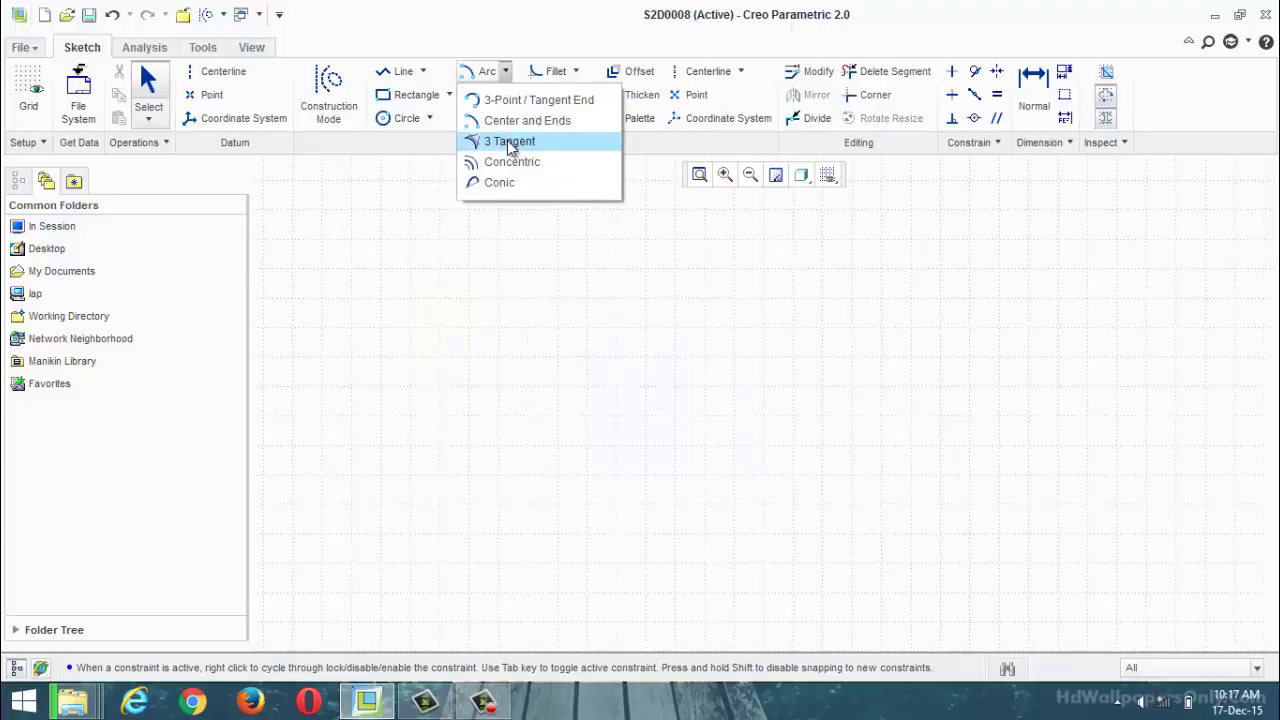
left_click(586, 337)
left_click(385, 72)
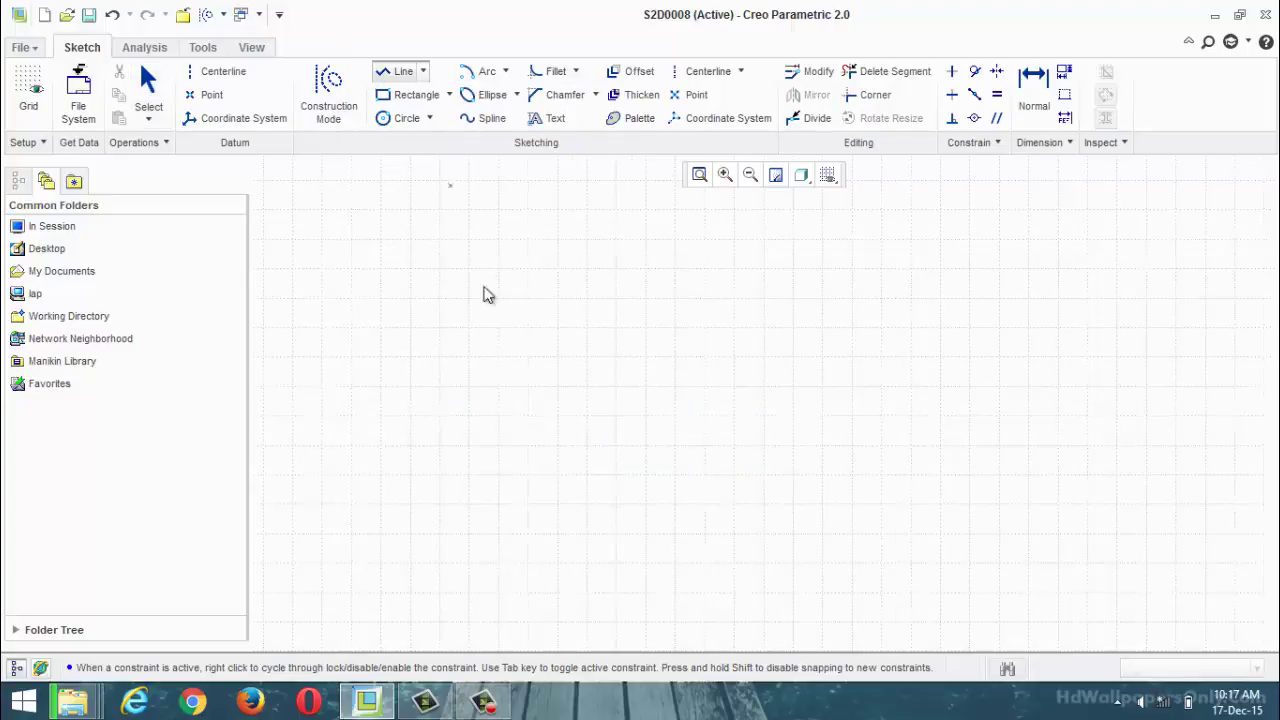
left_click(450, 383)
left_click(590, 228)
left_click(905, 307)
left_click(450, 383)
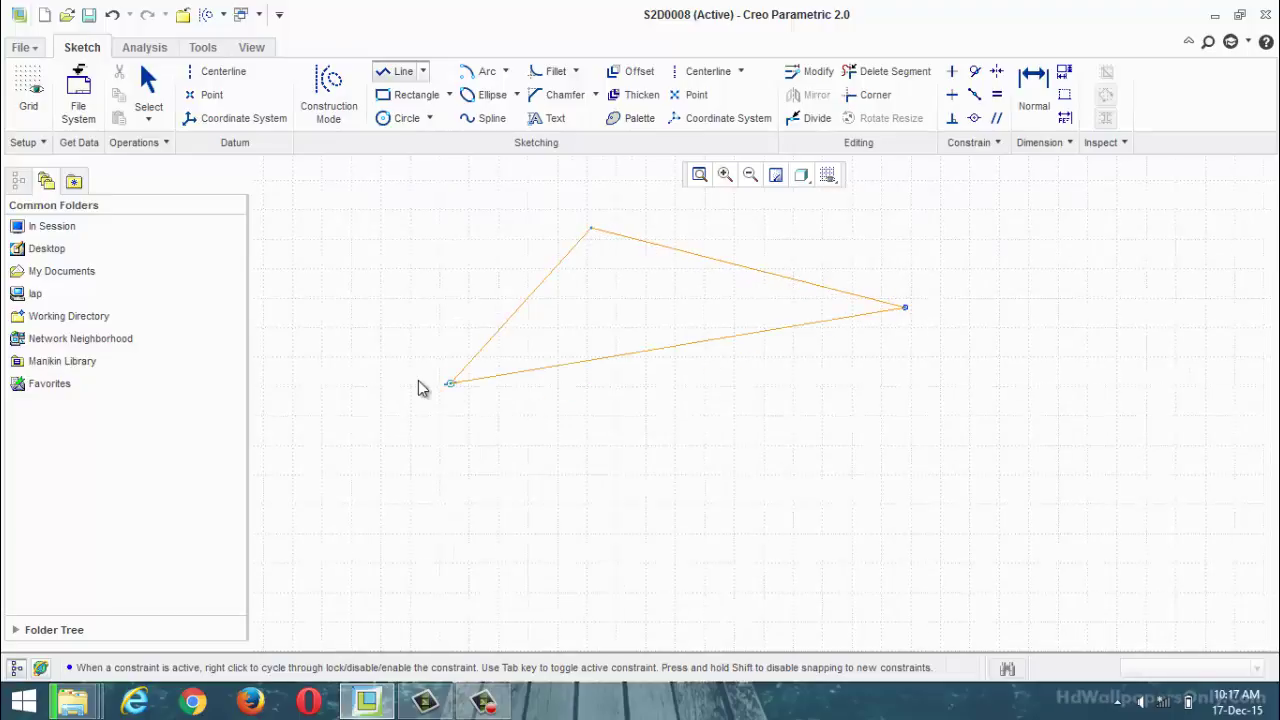
middle_click(380, 200)
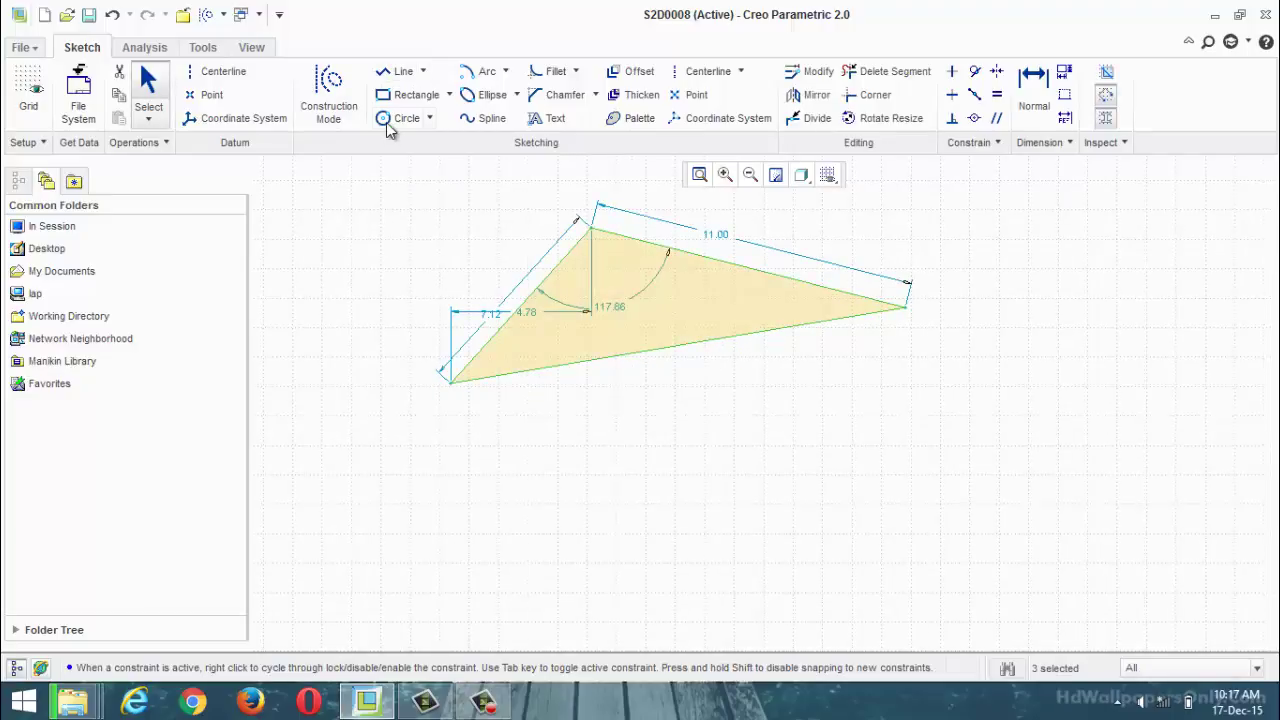
Sketch three separate circles below the triangle, with diameters of about 2.7, 1.3 and 3.1.
left_click(388, 124)
left_click(710, 525)
left_click(716, 487)
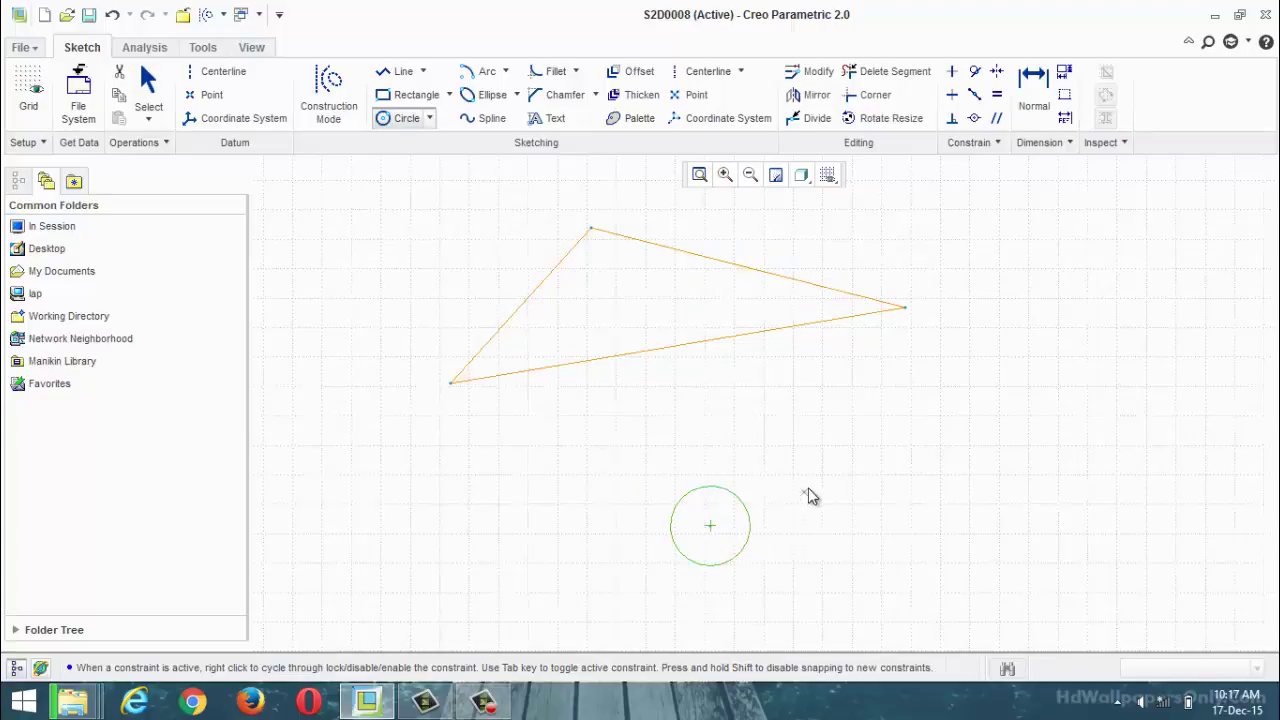
left_click(808, 489)
left_click(808, 470)
left_click(797, 590)
left_click(825, 555)
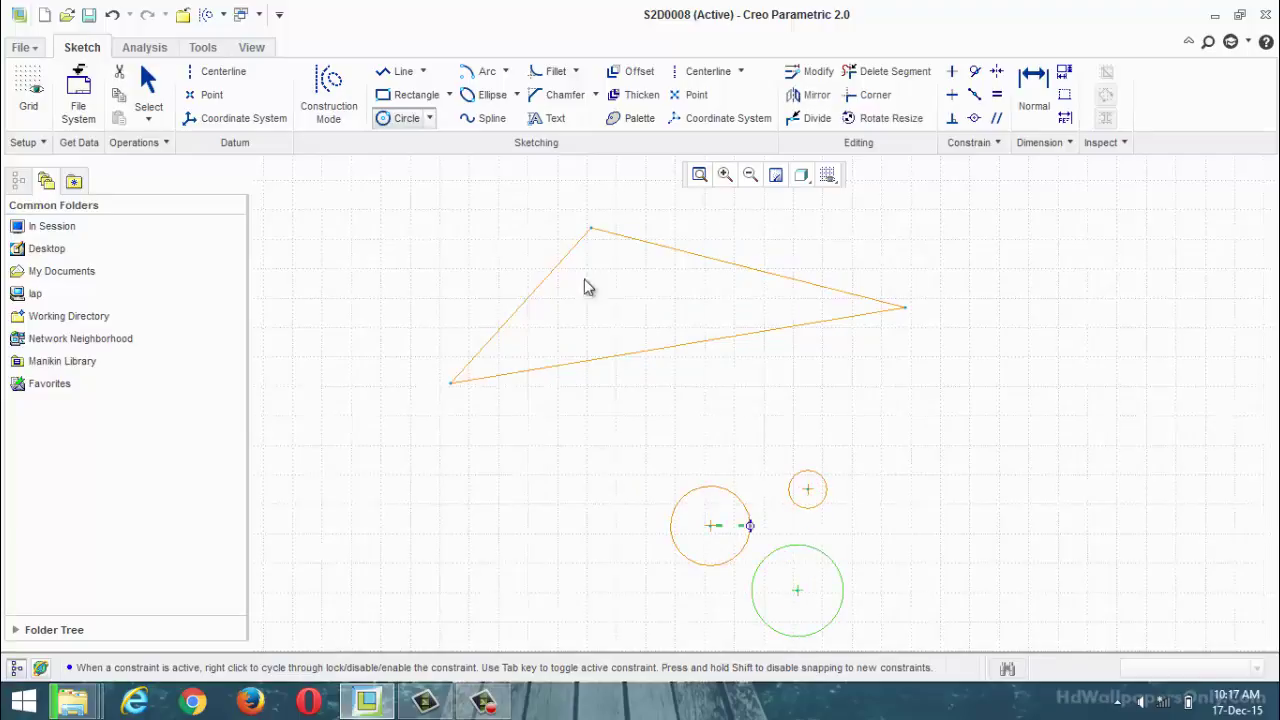
middle_click(520, 172)
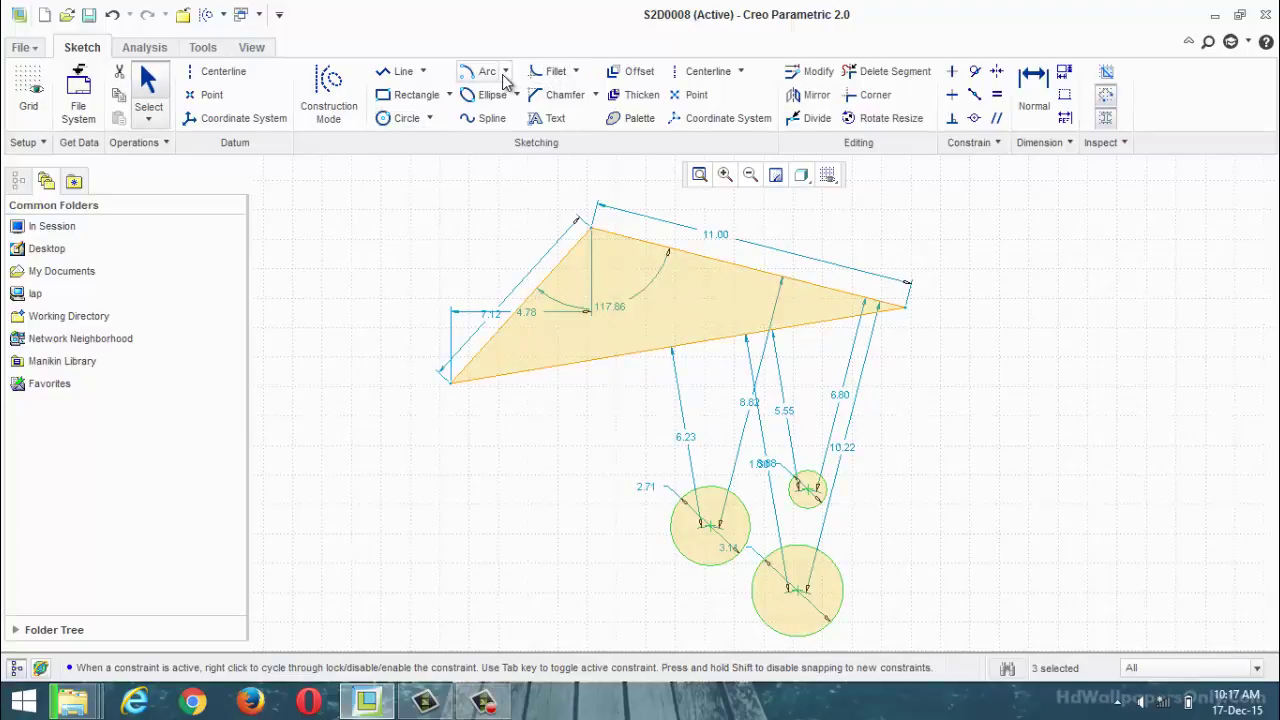
Create a 3 Tangent arc touching the three circles below the triangle.
left_click(505, 74)
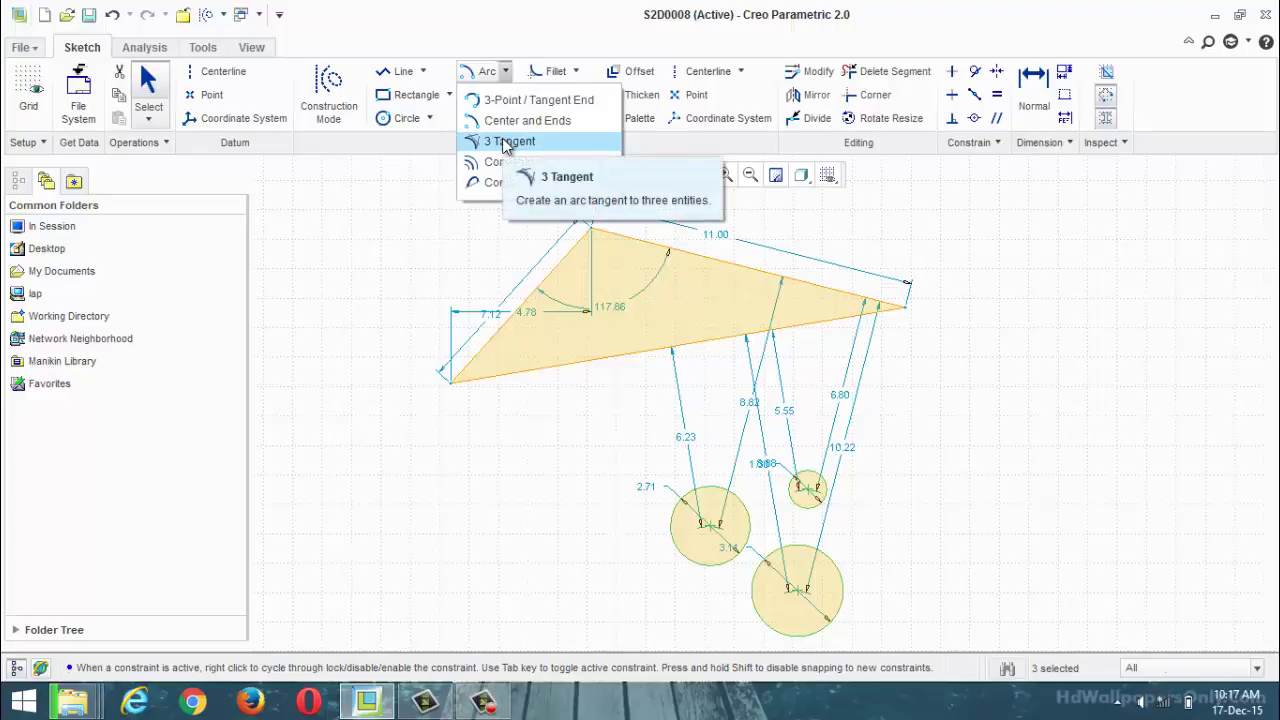
left_click(508, 142)
left_click(783, 560)
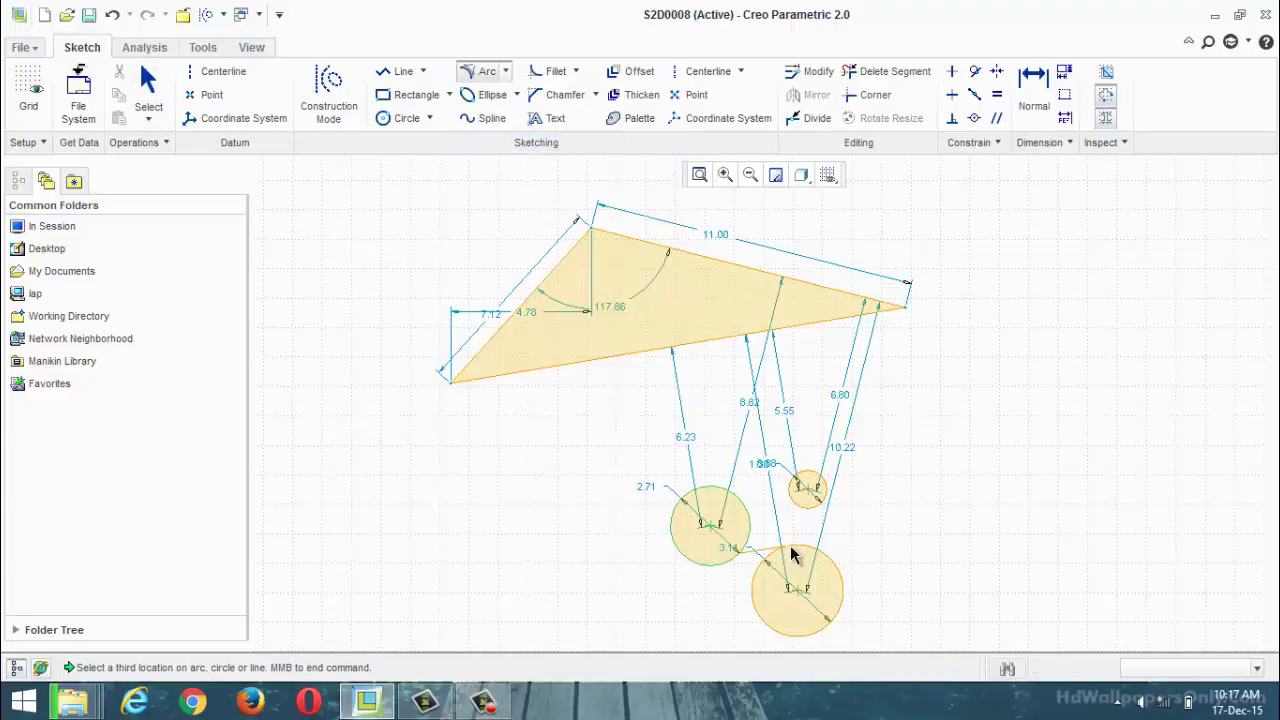
left_click(808, 510)
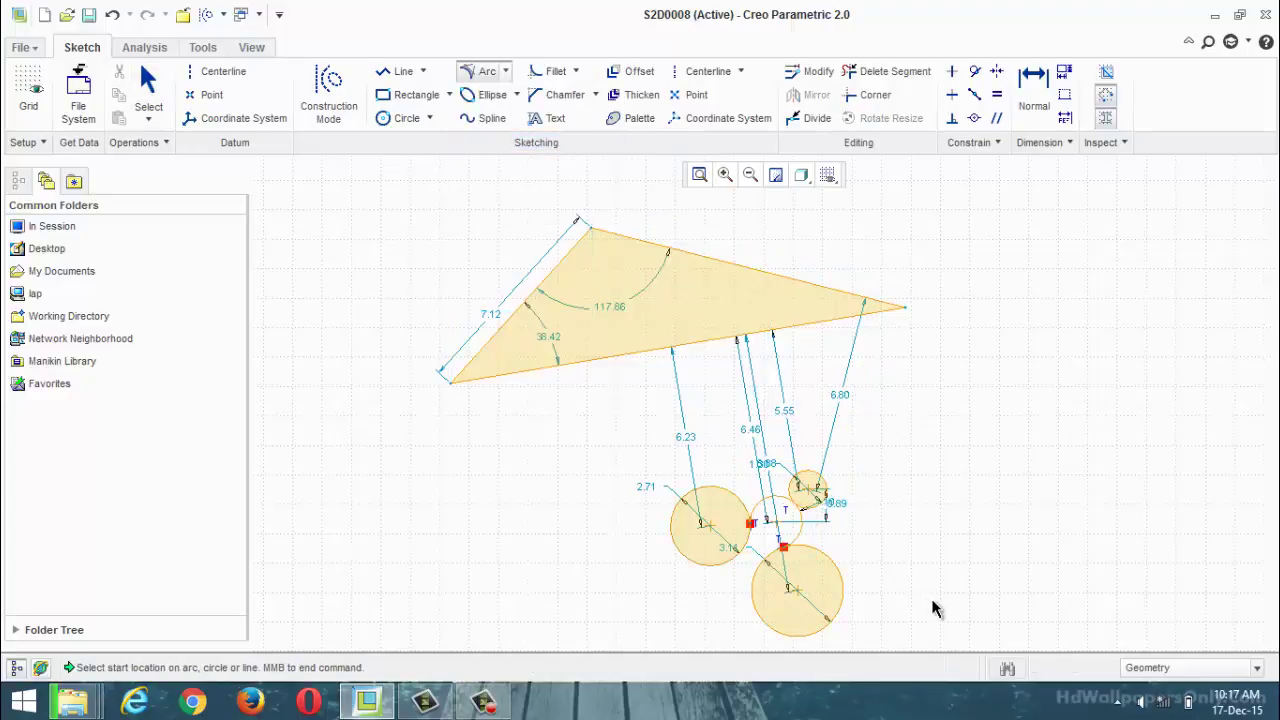
Create a 3 Tangent arc inside the triangle touching all three sides, with a radius of about 2.05.
left_click(538, 288)
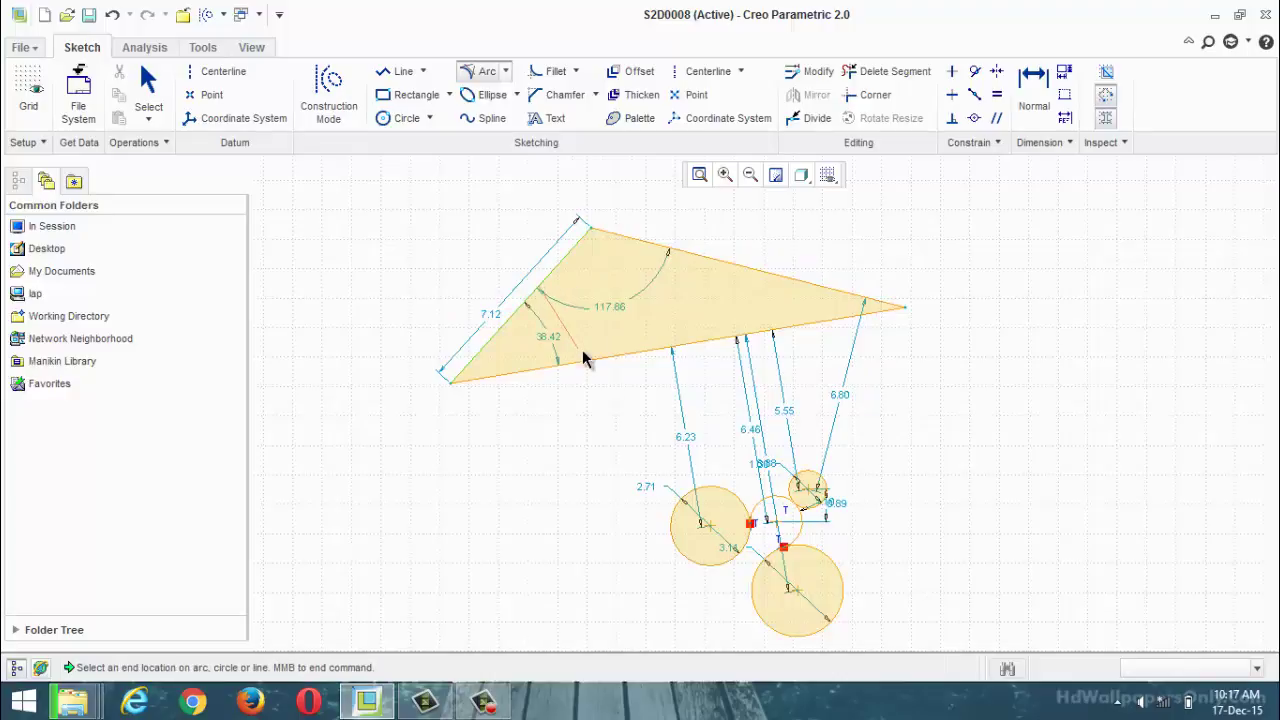
left_click(603, 360)
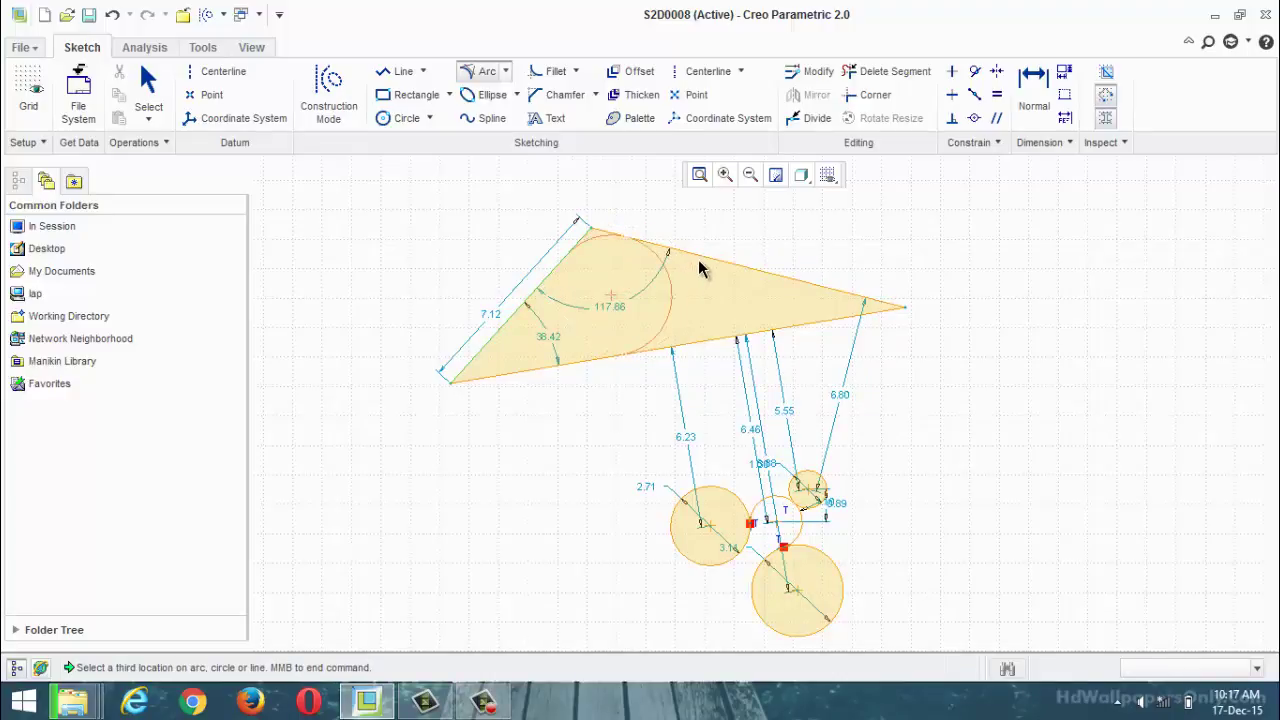
left_click(698, 259)
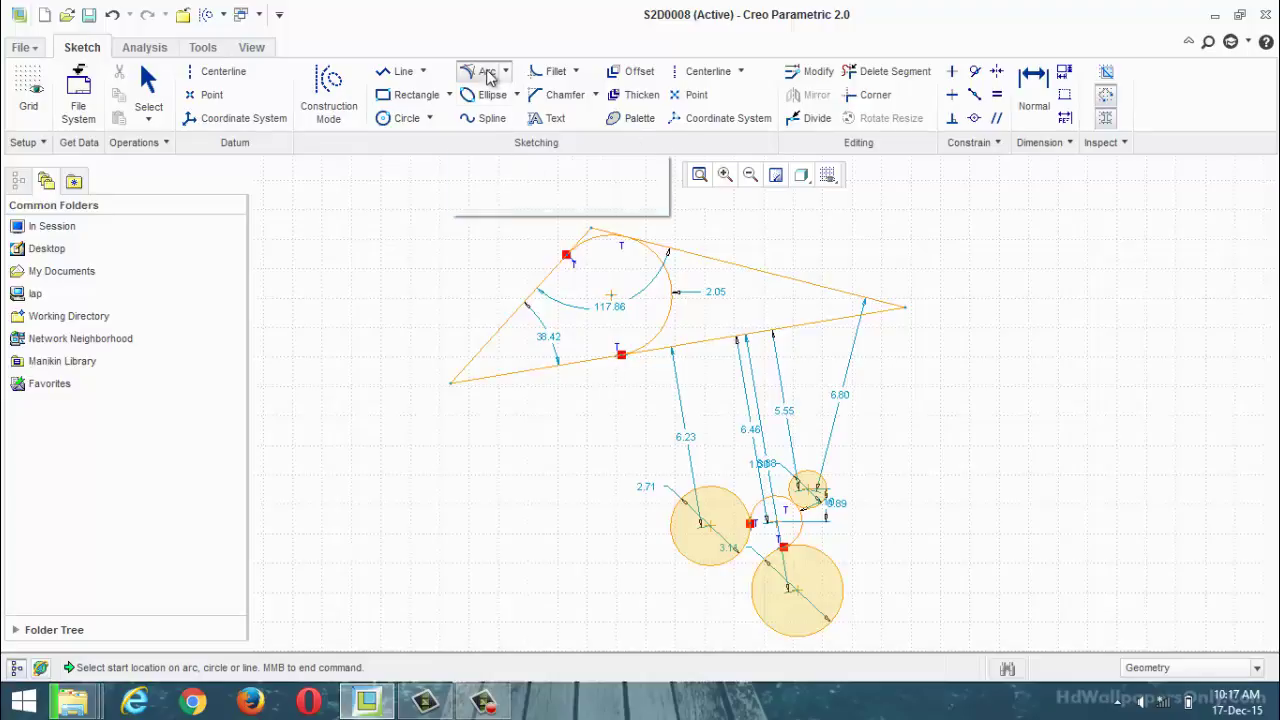
middle_click(488, 194)
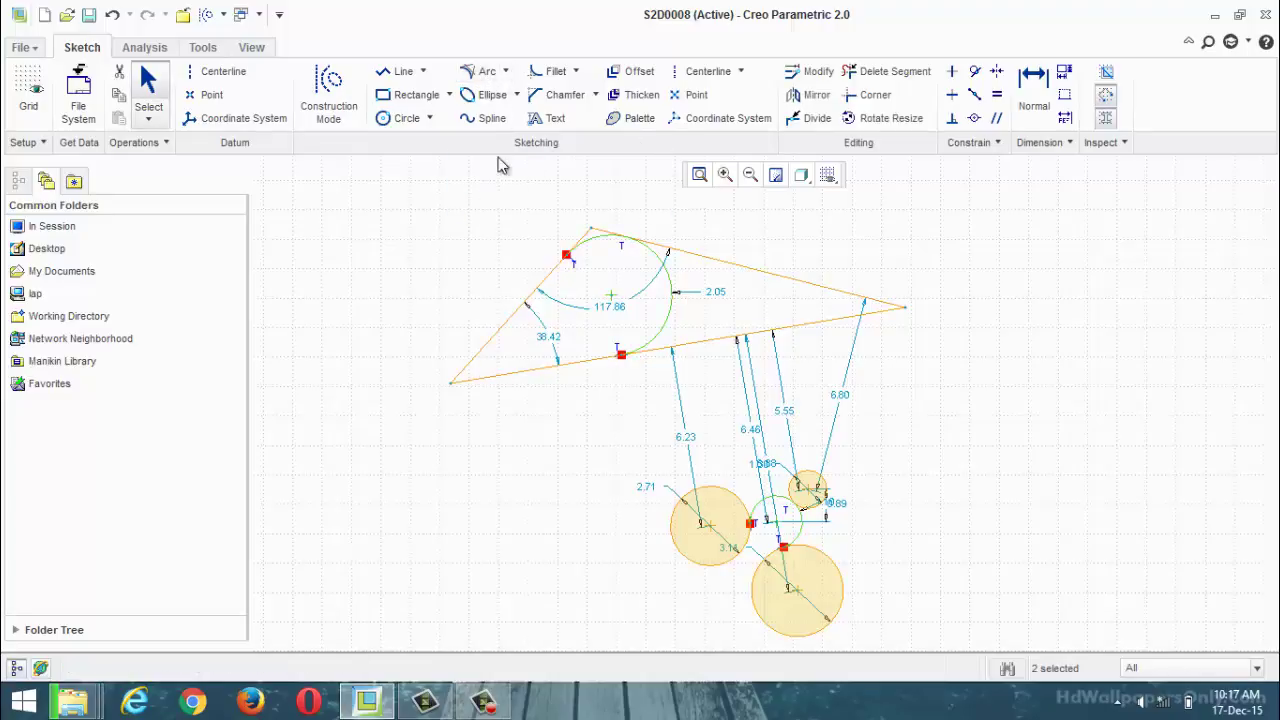
Create three Concentric arcs around the arc inside the triangle, with radii of about 3.4, 5.25 and 4.4.
left_click(505, 73)
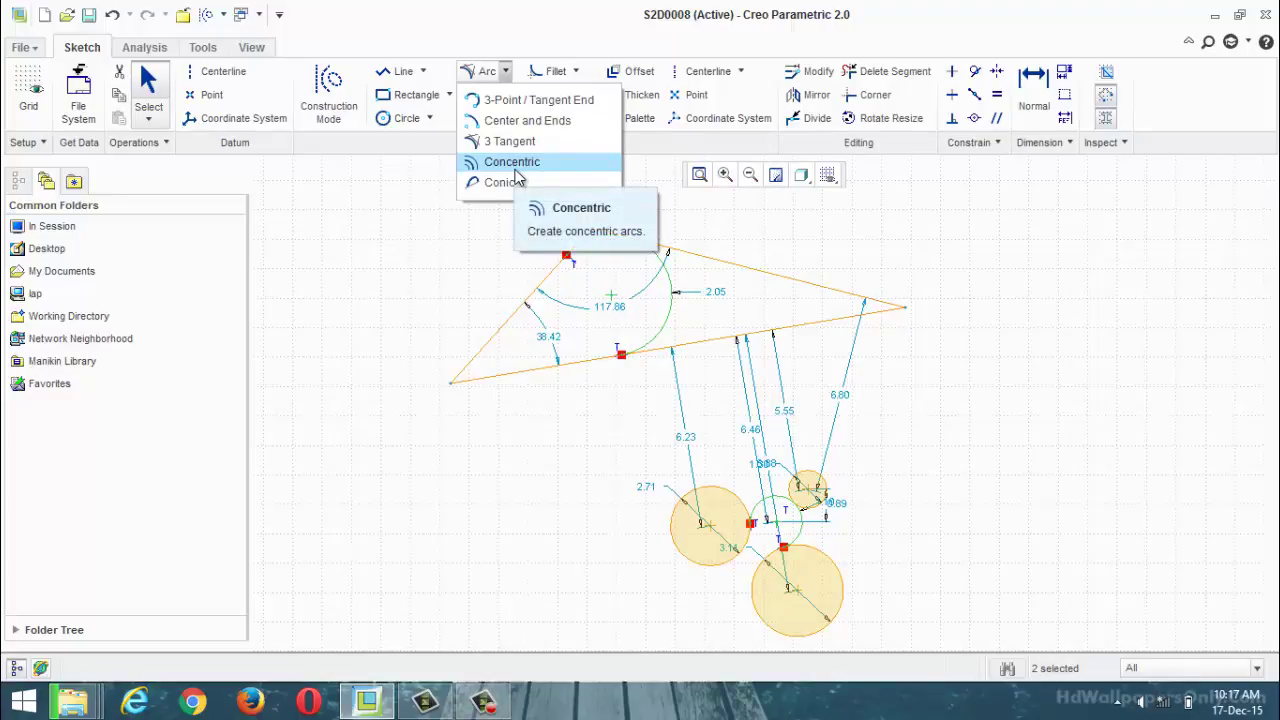
left_click(515, 164)
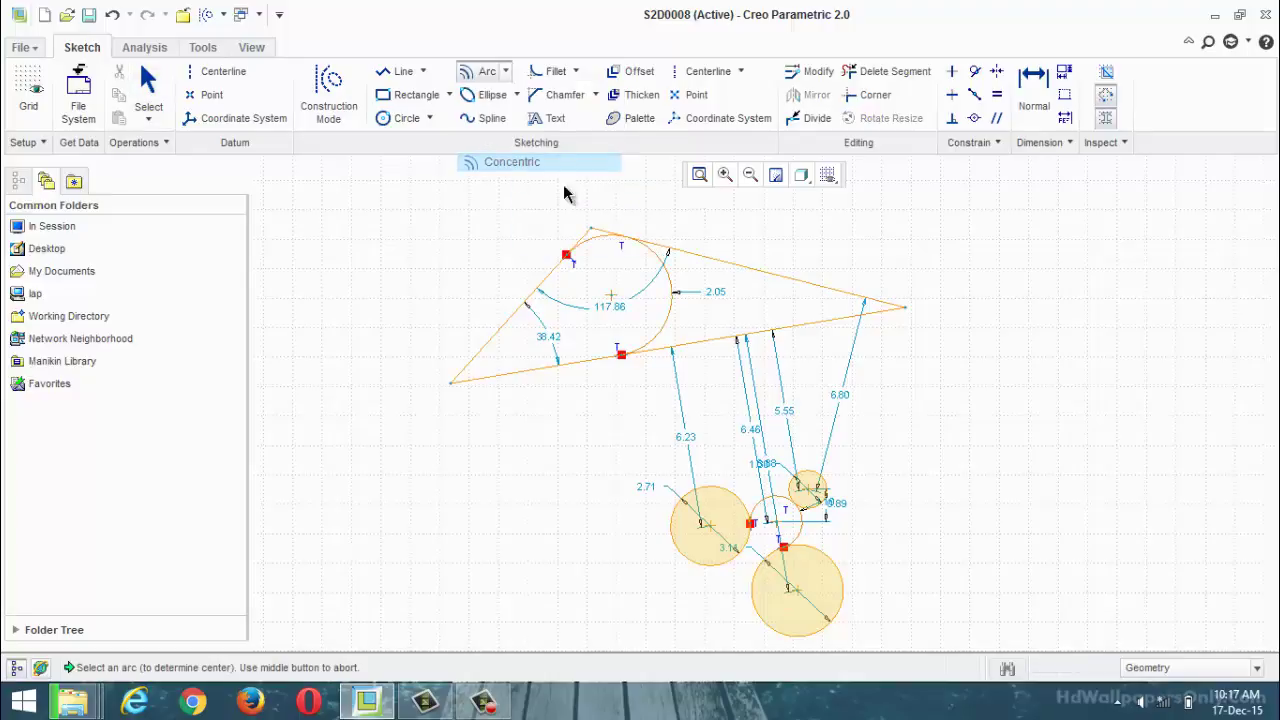
left_click(664, 325)
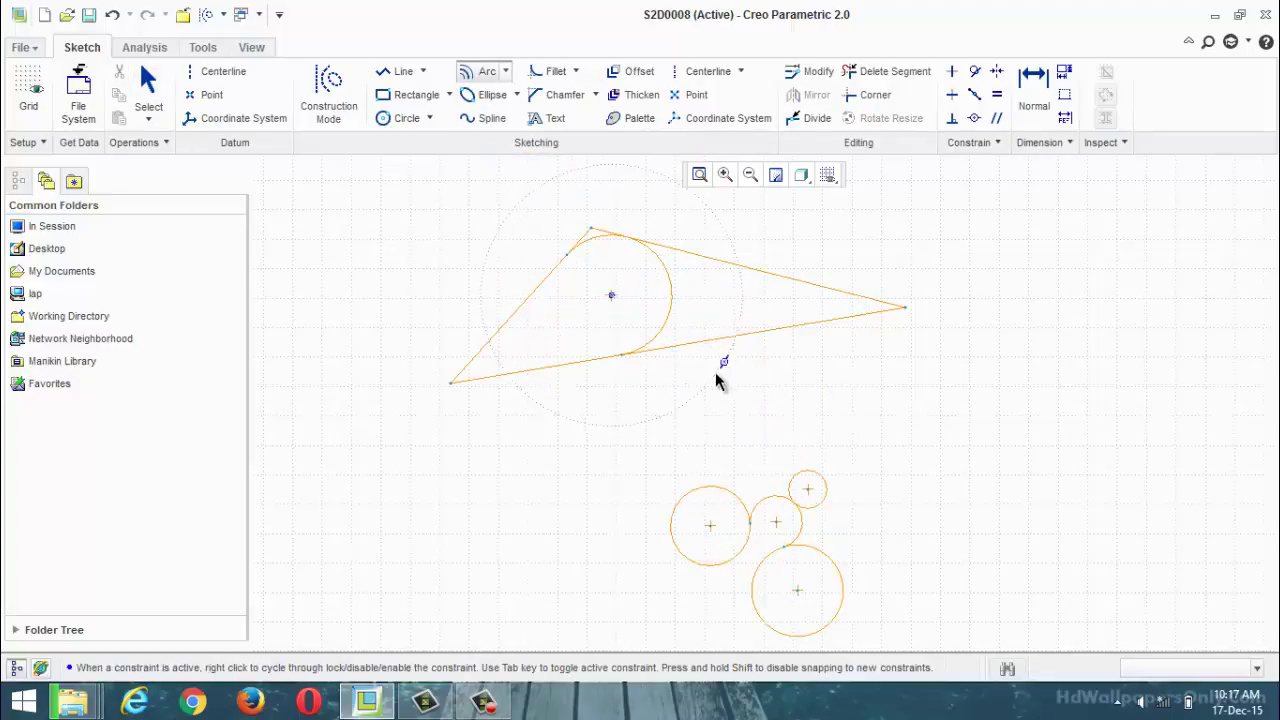
left_click(659, 386)
left_click(597, 205)
left_click(458, 288)
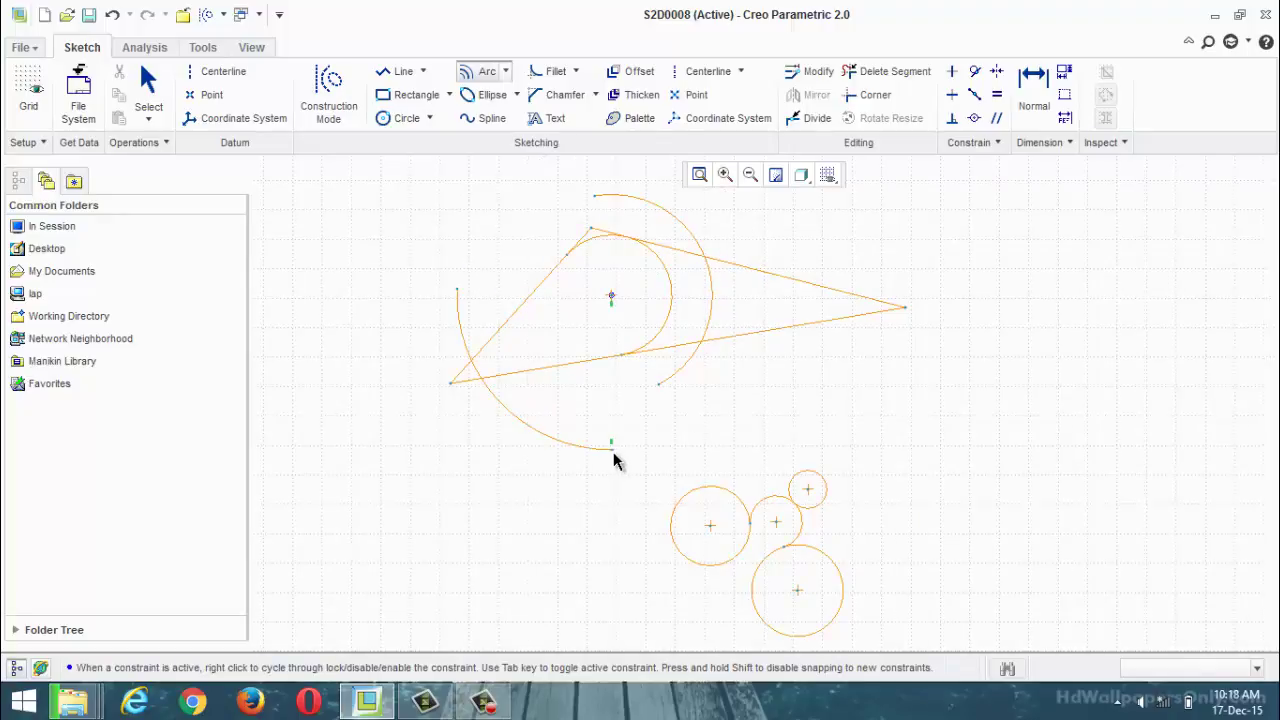
left_click(611, 450)
left_click(602, 164)
left_click(699, 391)
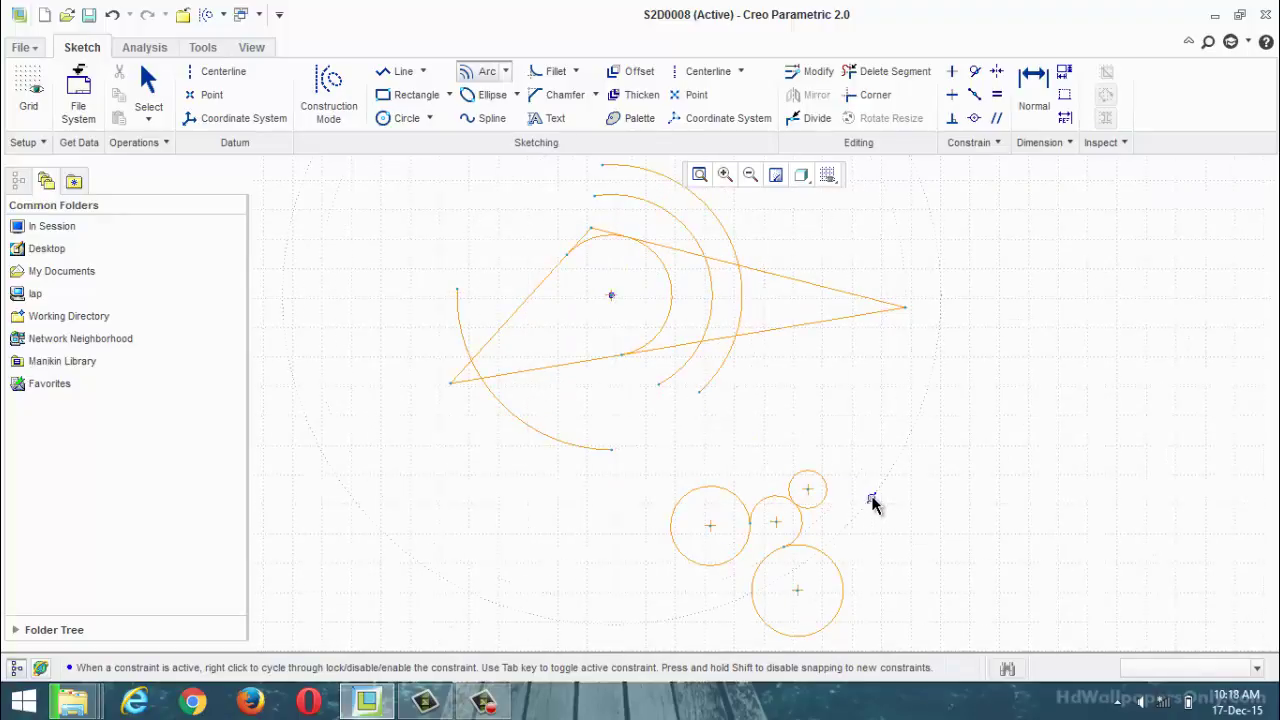
middle_click(866, 497)
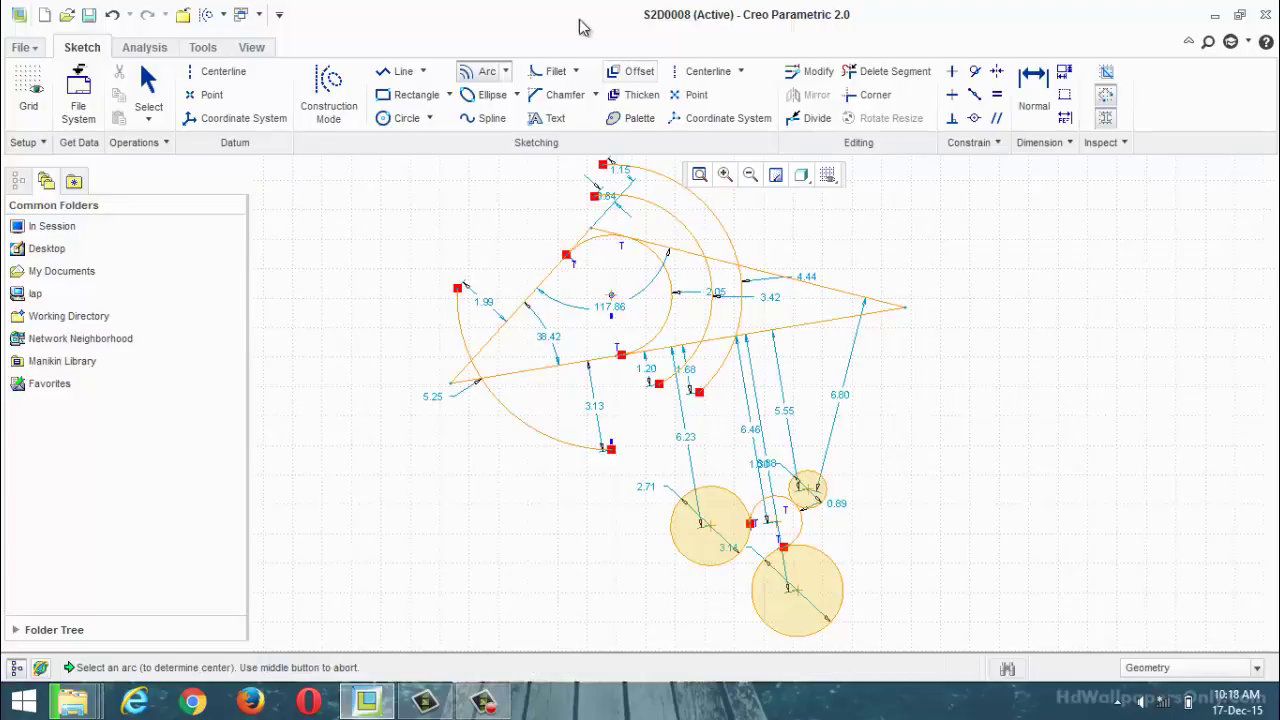
Delete all geometry from the sketch.
left_click(507, 73)
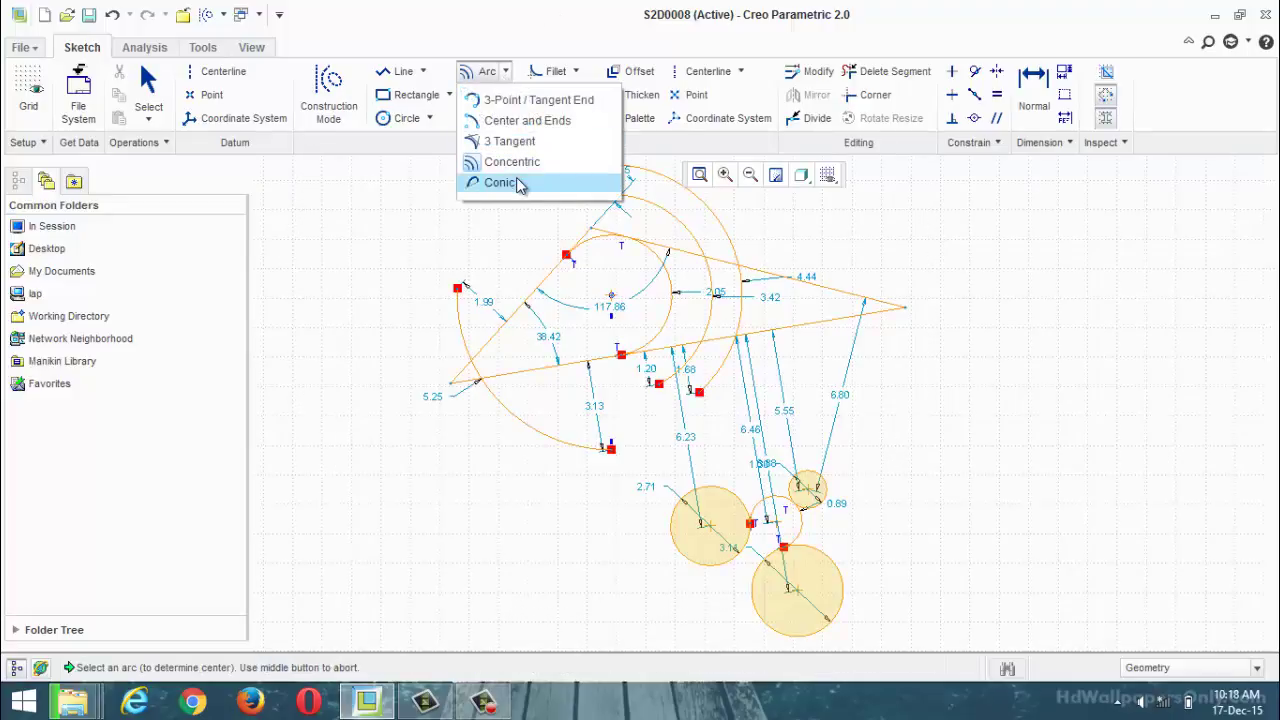
left_click(1008, 422)
middle_click(1037, 430)
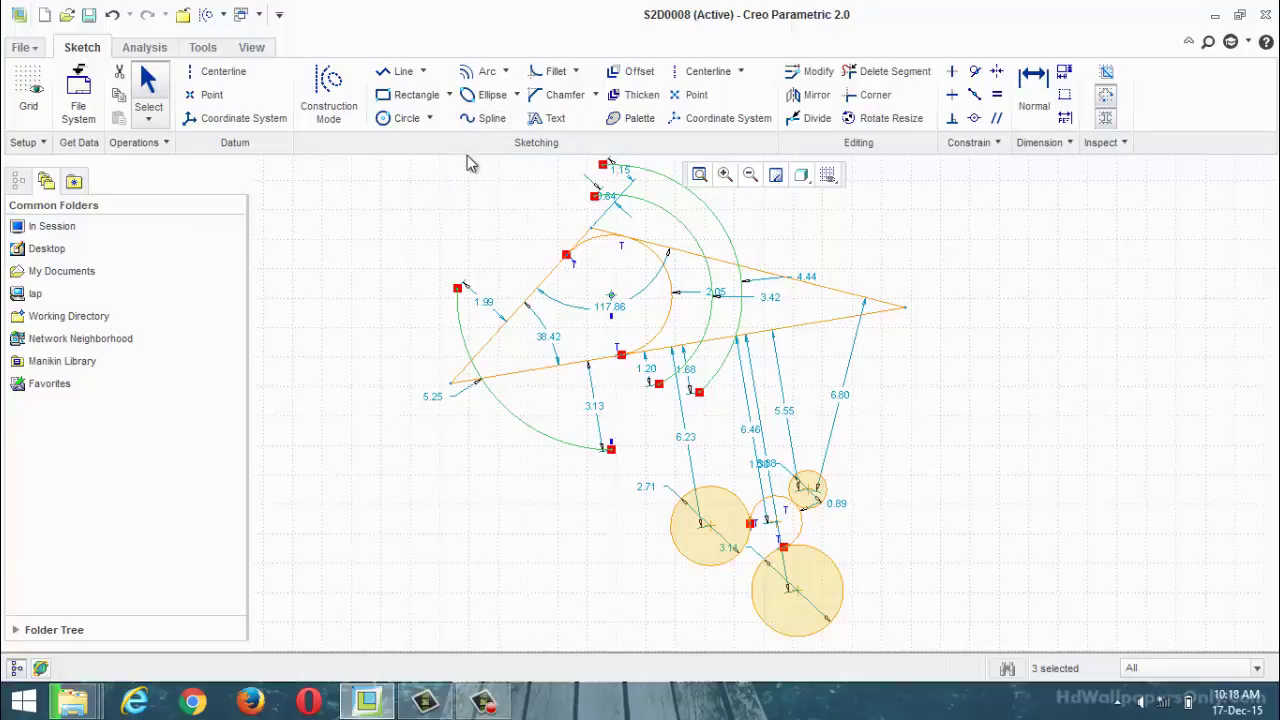
key("ctrl+a")
key("Delete")
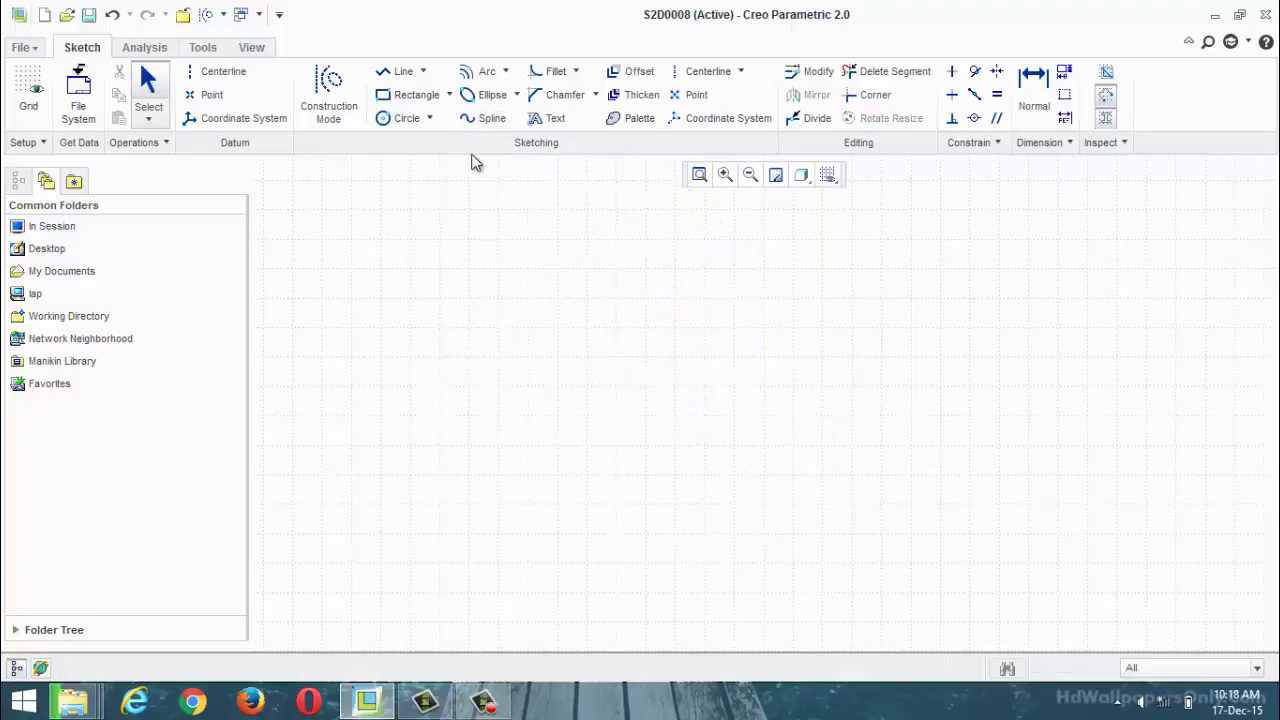
Sketch a Conic arc with endpoints about 23.9 apart, bulging upward, with end angles of about 25 and 74 degrees.
left_click(506, 72)
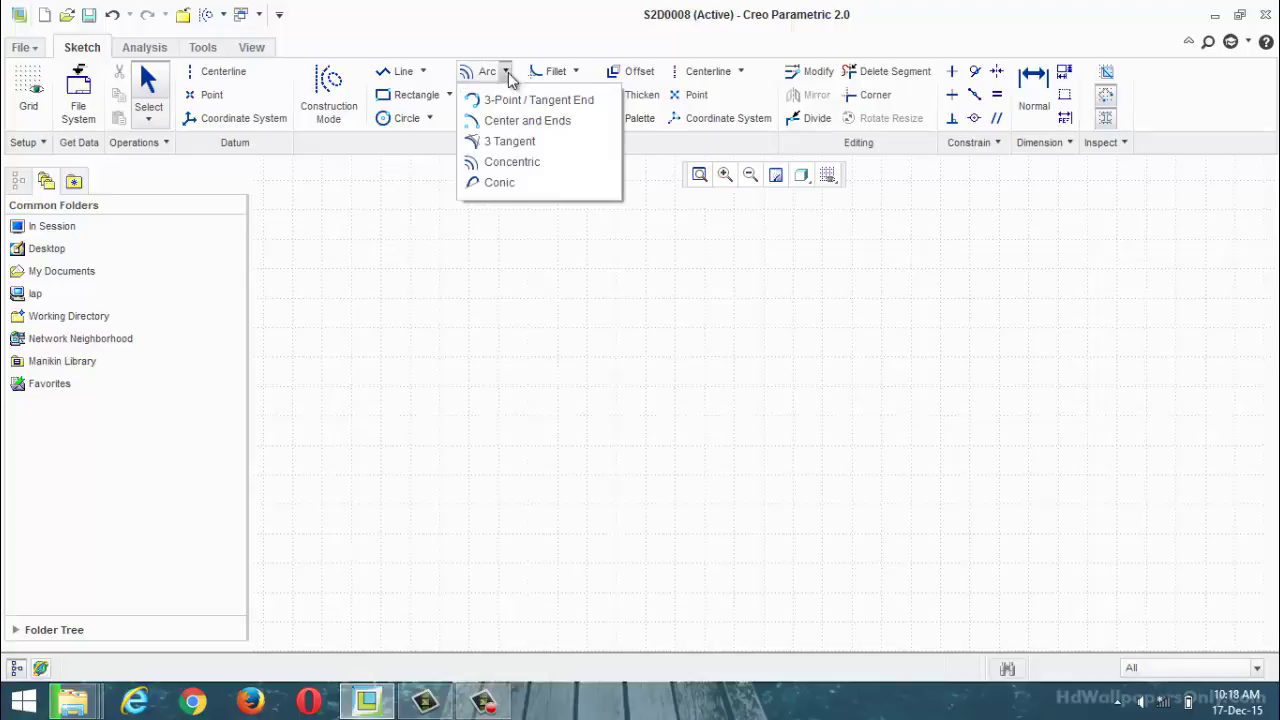
left_click(502, 183)
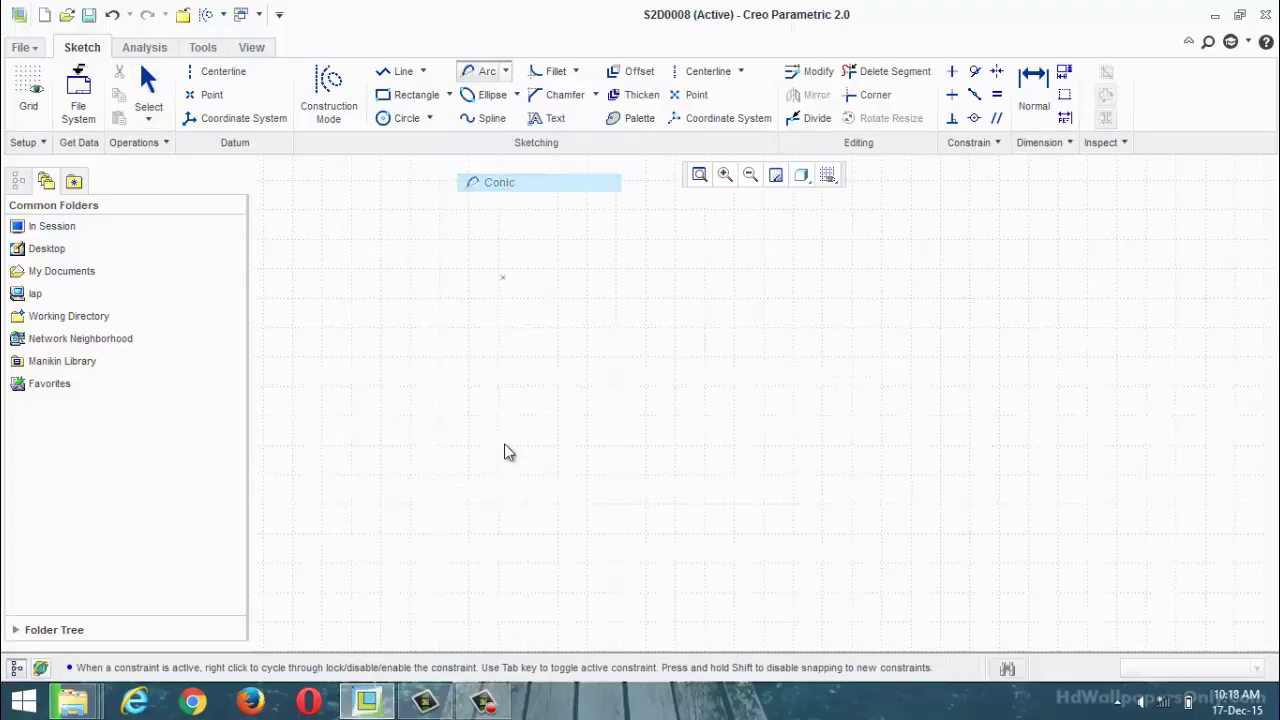
left_click(450, 447)
left_click(1154, 456)
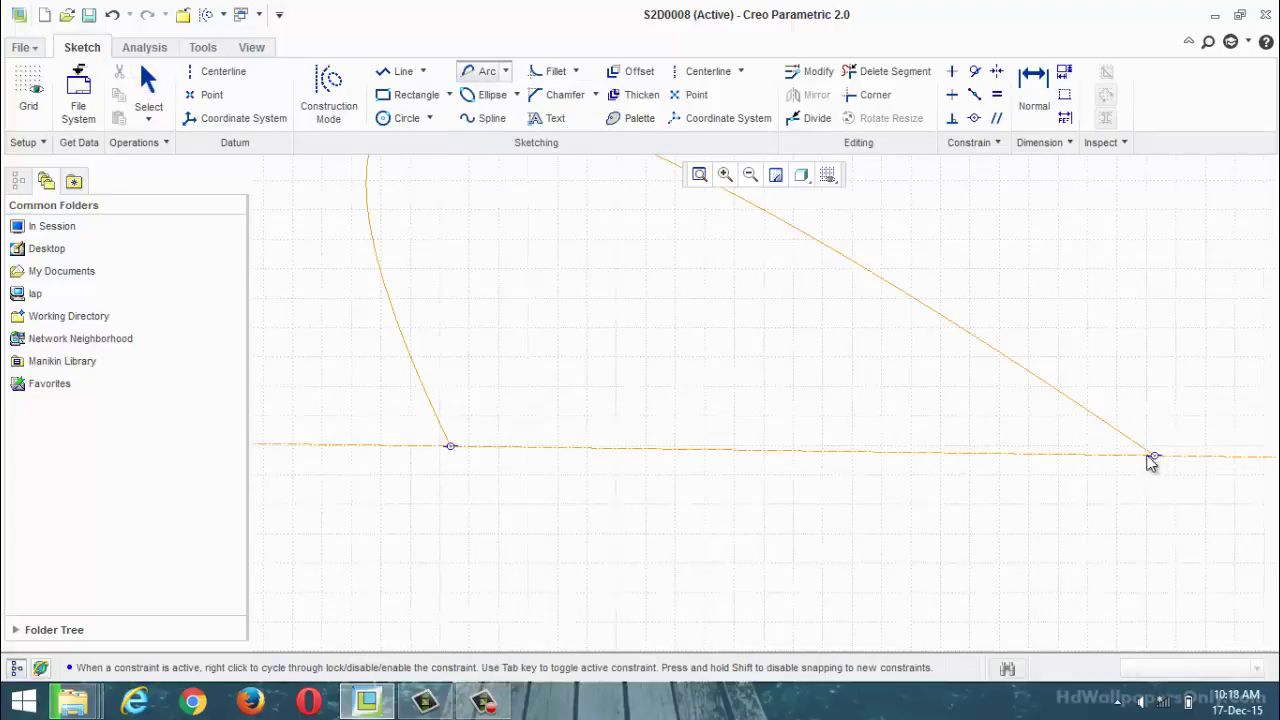
scroll(877, 466, "up", 2)
scroll(877, 466, "down", 4)
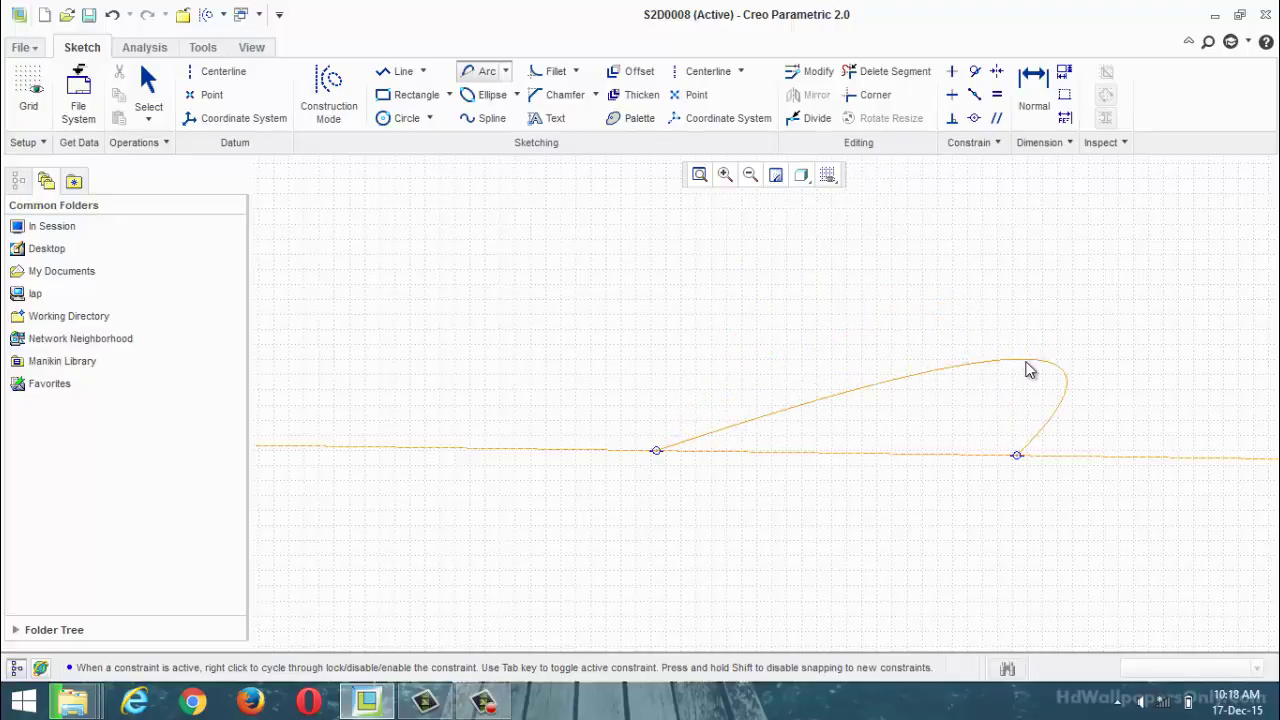
left_click(909, 386)
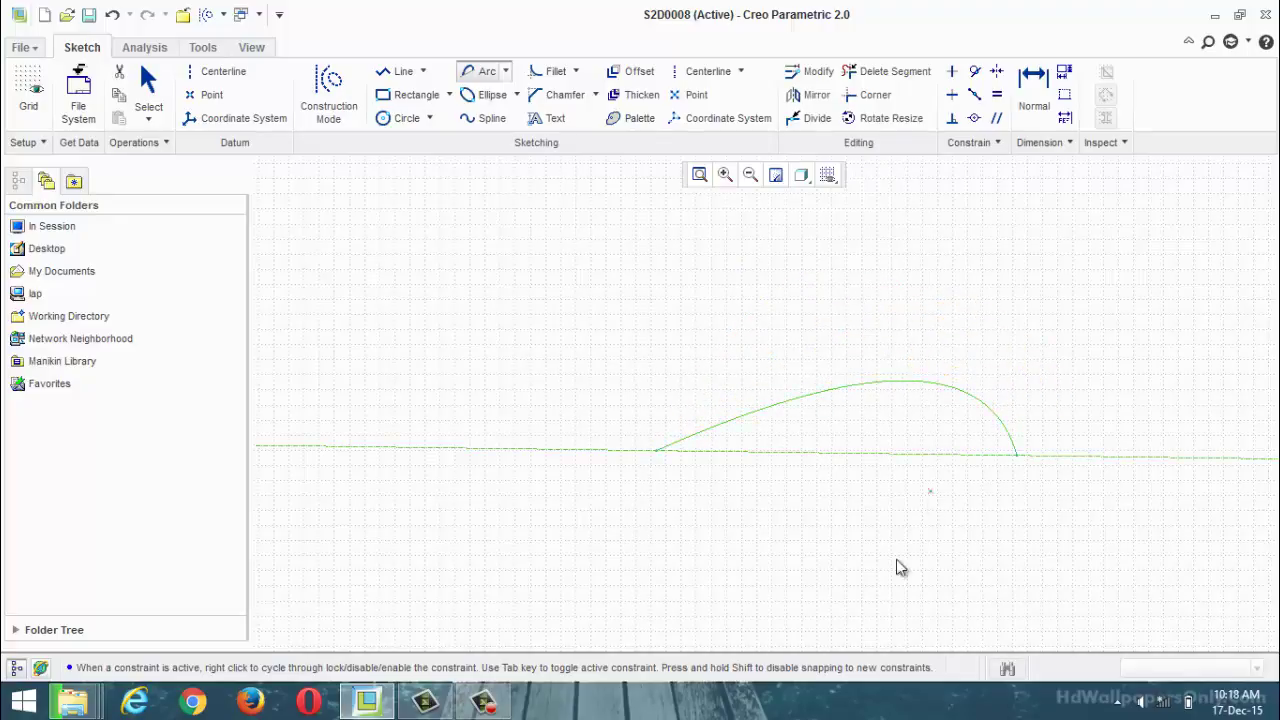
middle_click(847, 618)
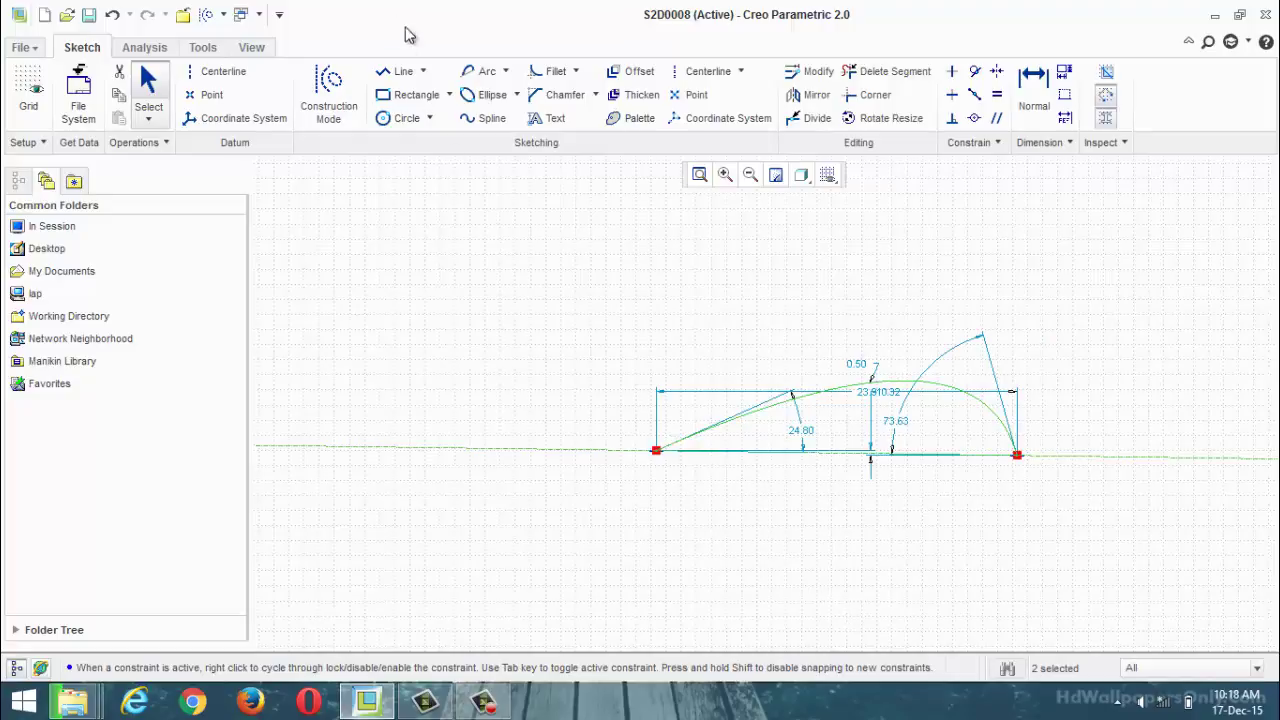
left_click(507, 72)
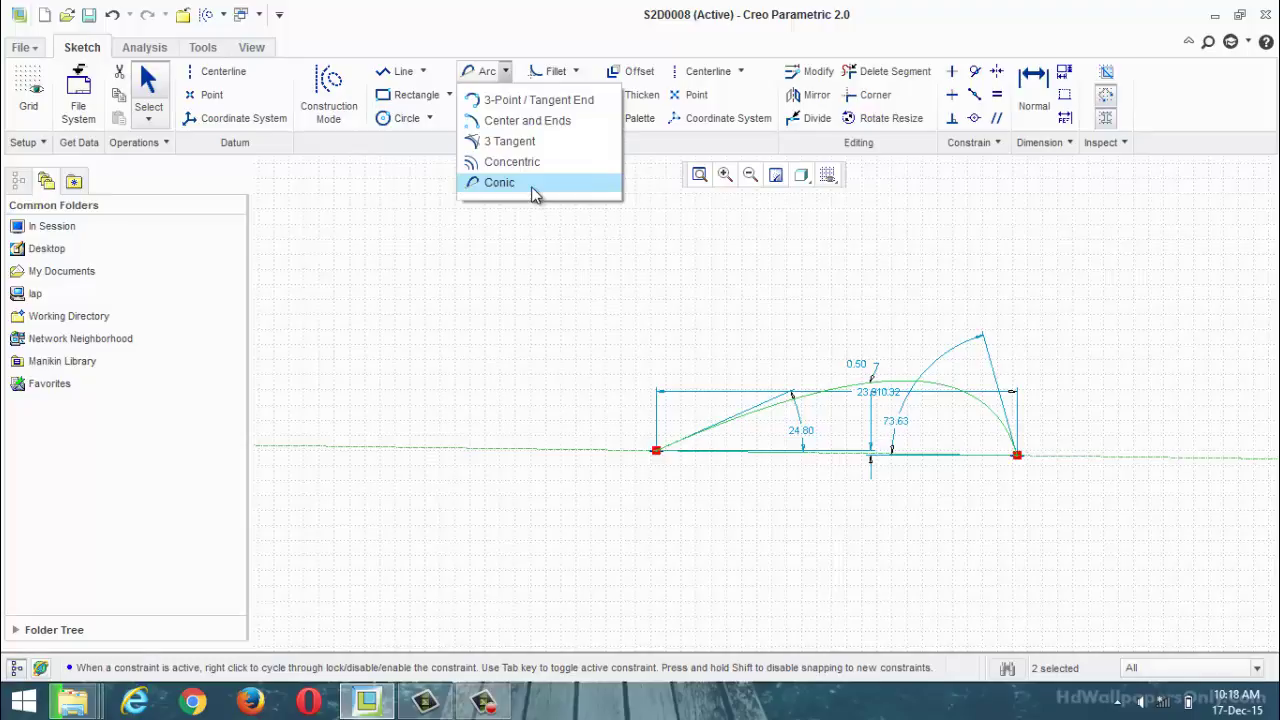
left_click(490, 402)
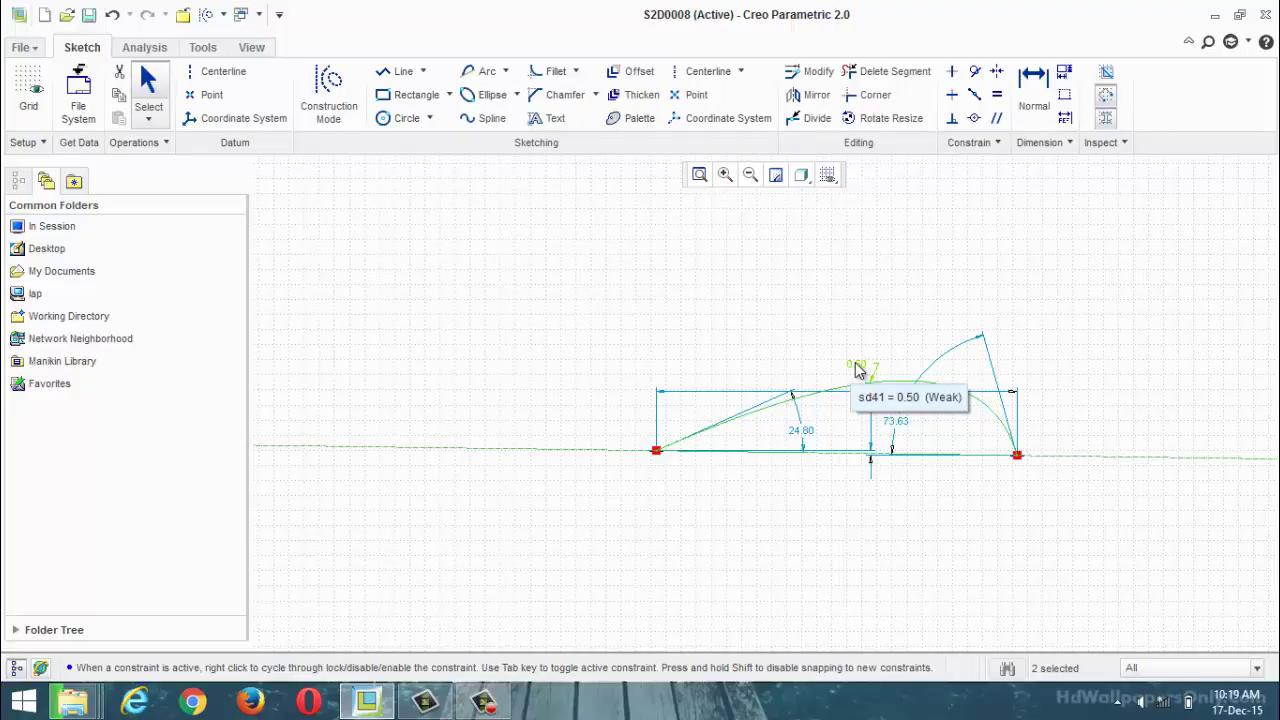
double_click(856, 367)
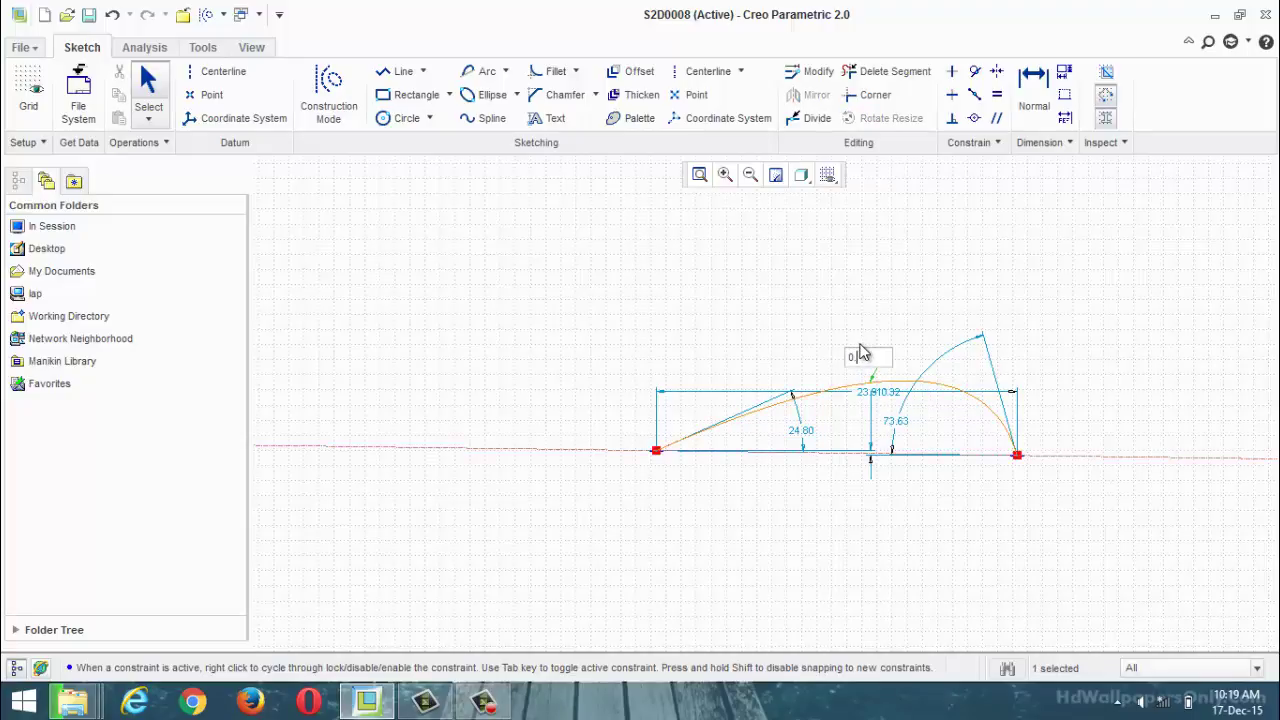
key("Return")
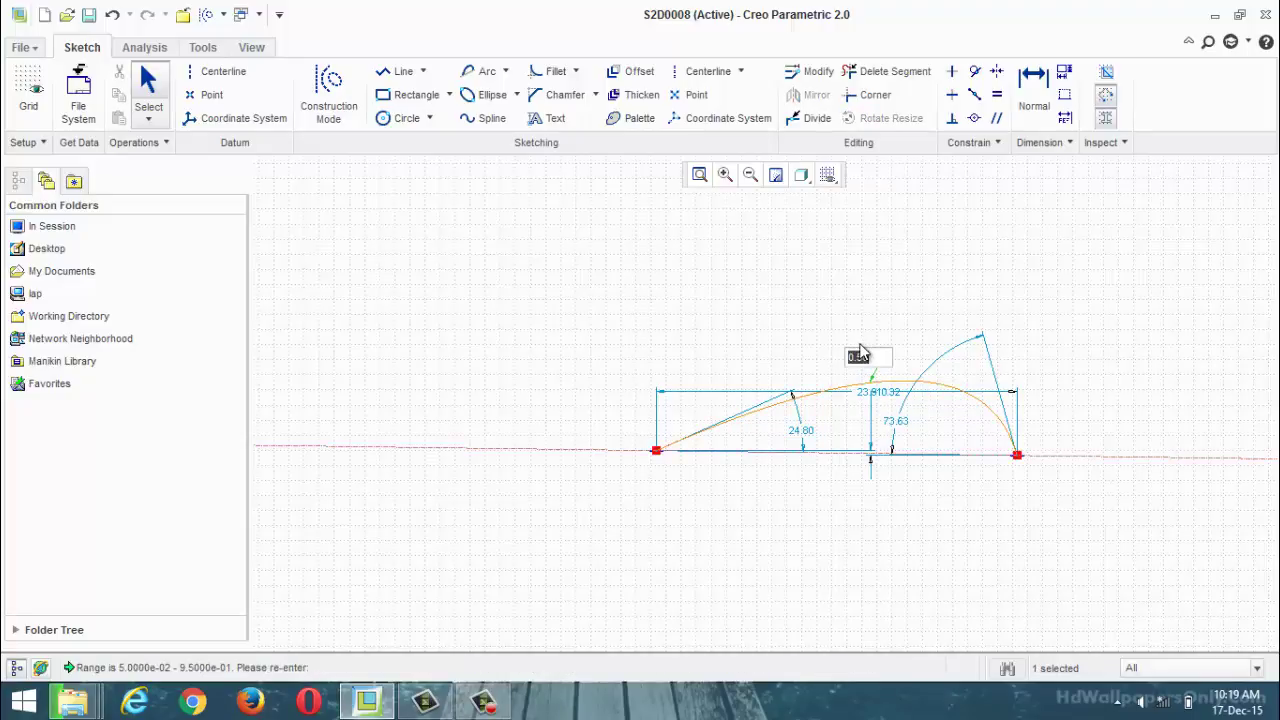
key("Escape")
left_click(973, 293)
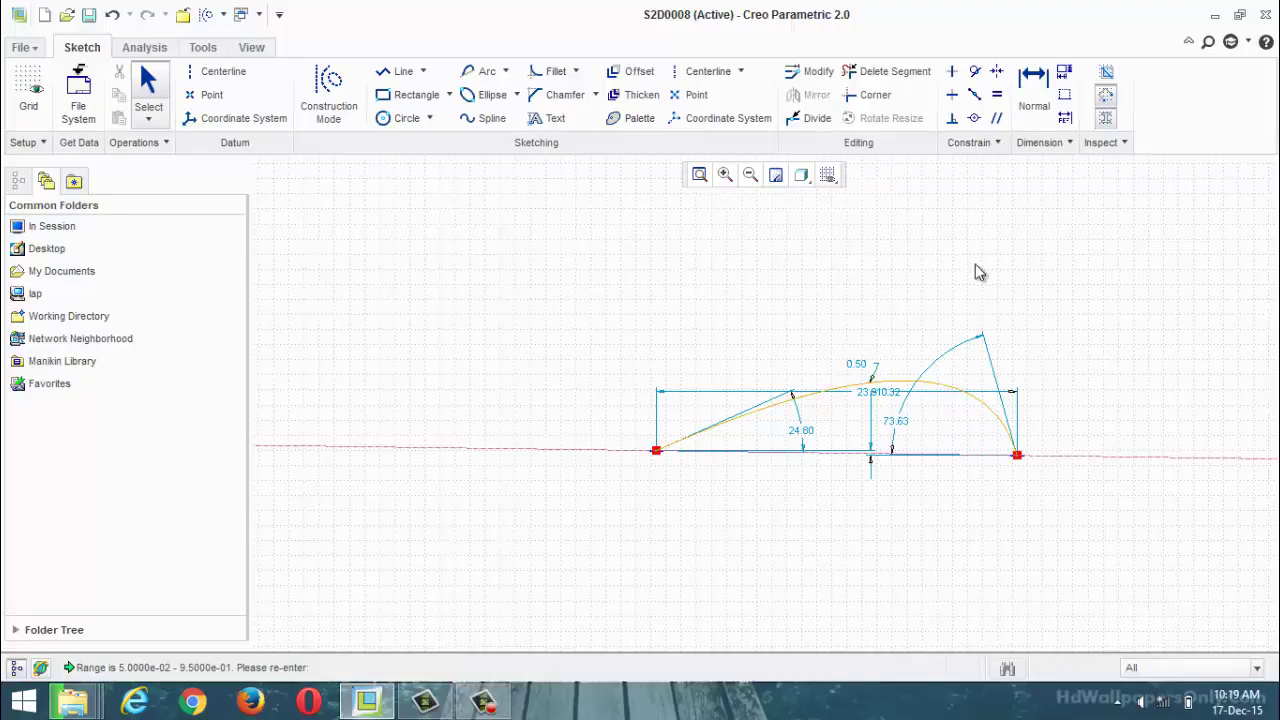
Set the conic arc's rho value first to 0.90 and then to 0.10.
double_click(864, 366)
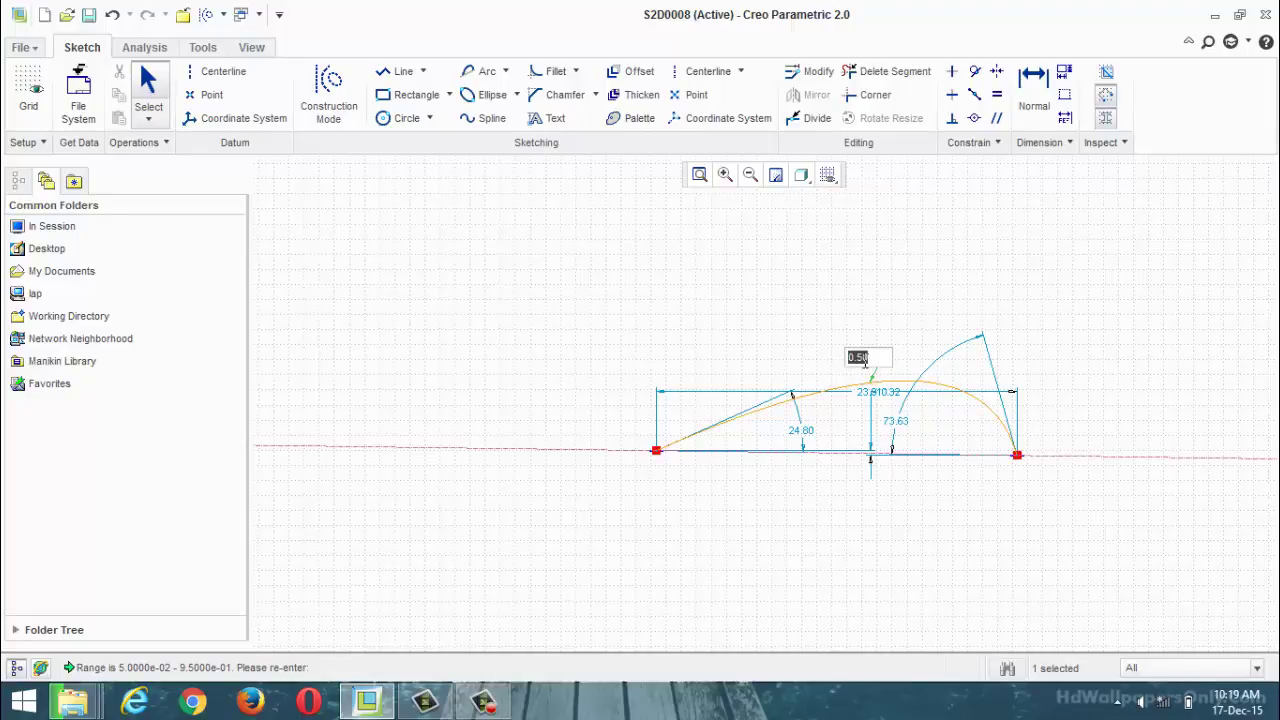
type("0")
key("Return")
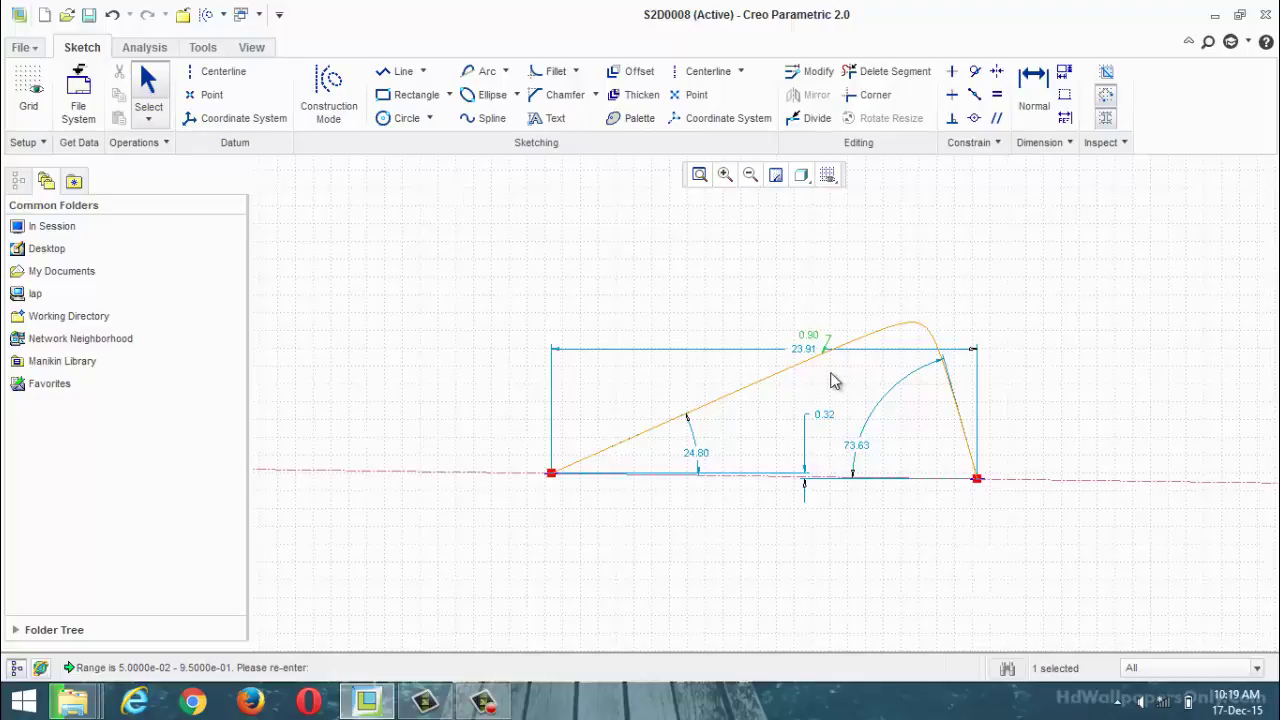
double_click(822, 342)
type("0")
key("Return")
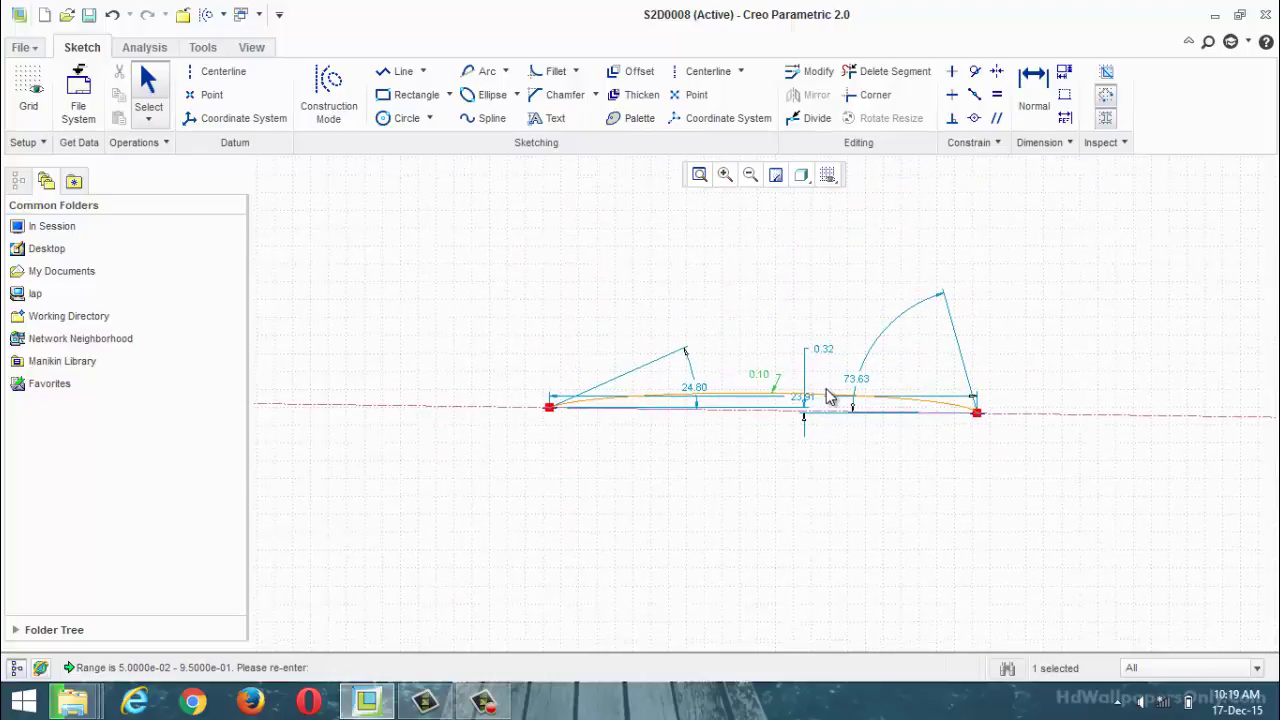
Set the conic arc's rho value to 0.5.
double_click(771, 384)
type("0.5")
key("Return")
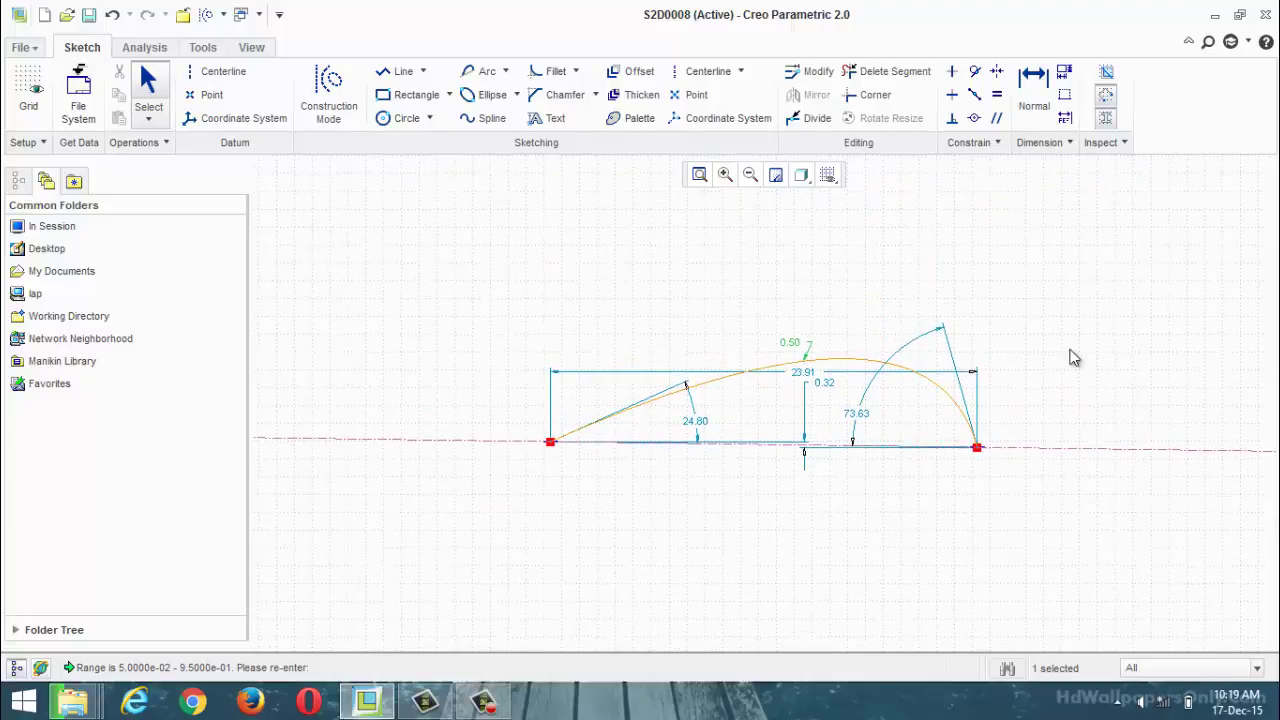
left_click(517, 95)
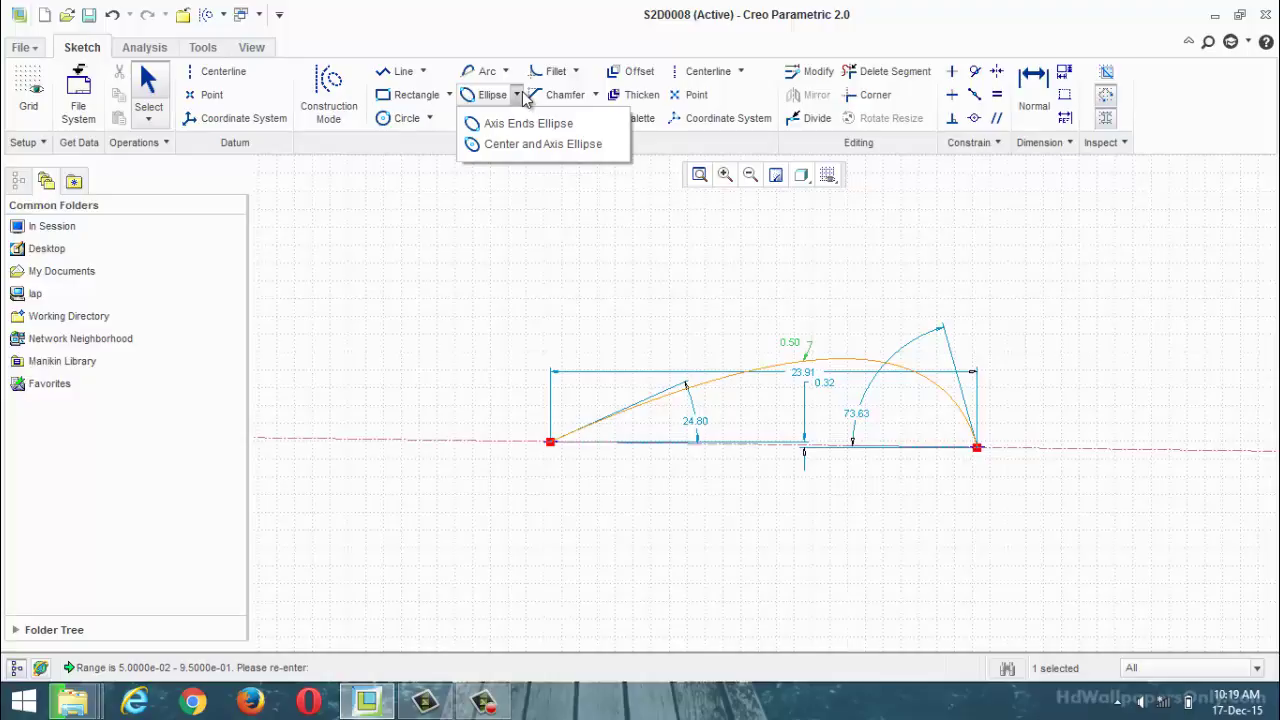
left_click(483, 702)
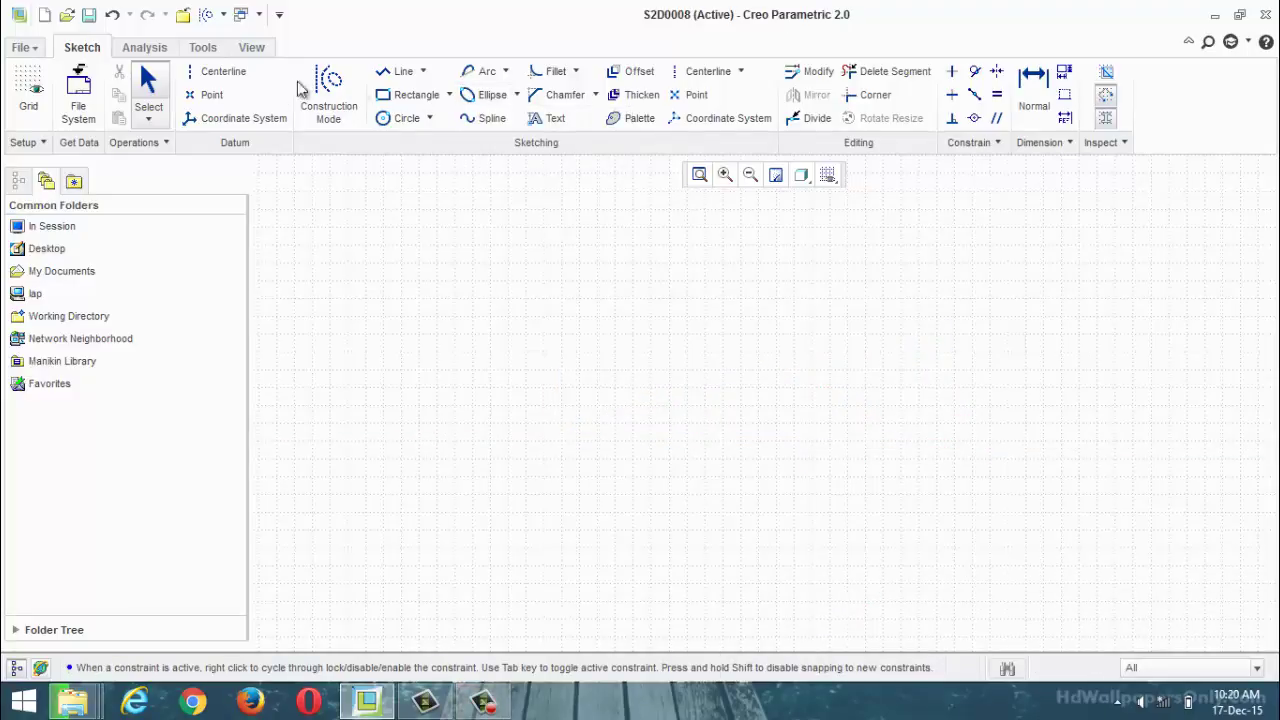
Sketch an Axis Ends Ellipse with a horizontal major axis about 22.8 long and a minor axis of about 8.
left_click(515, 95)
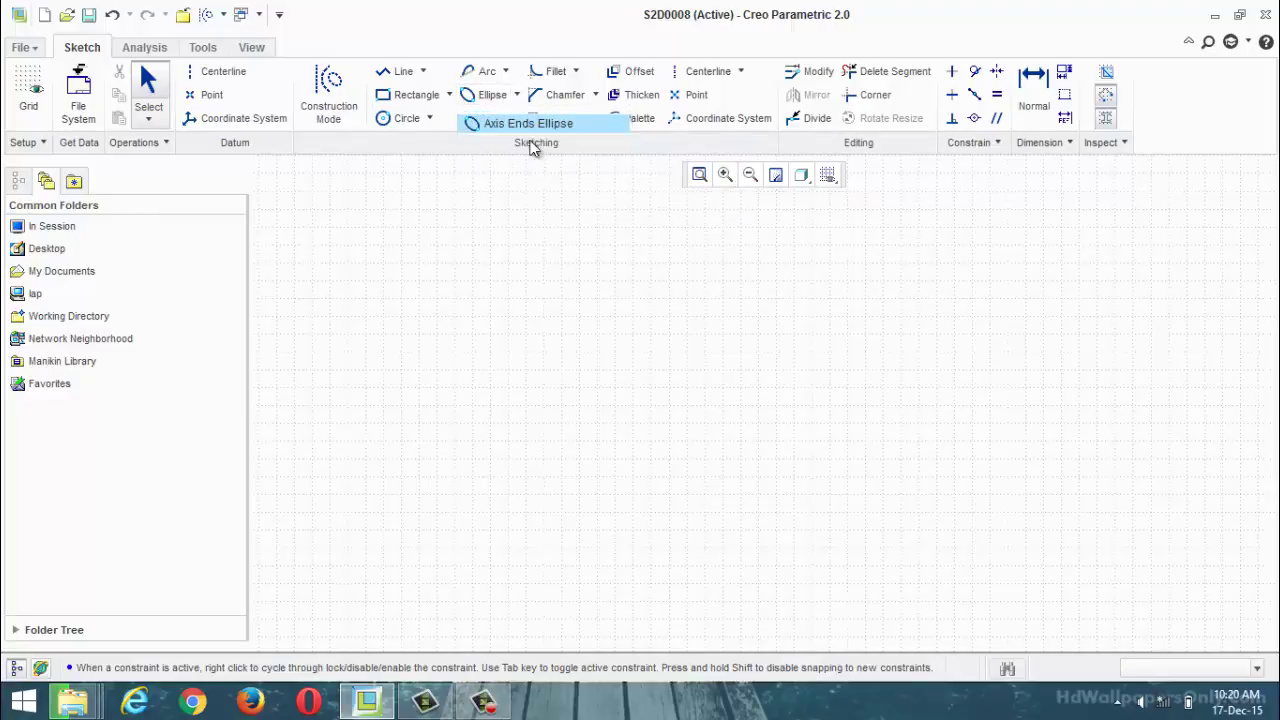
left_click(528, 124)
left_click(532, 422)
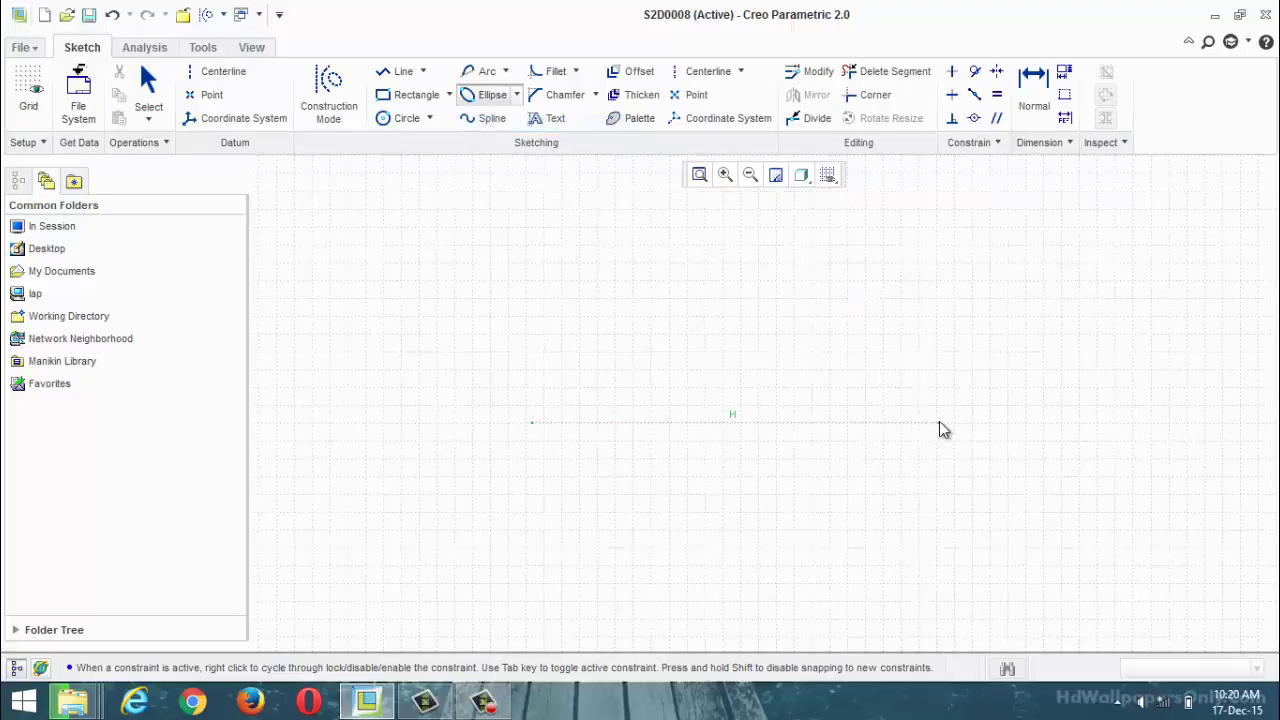
left_click(939, 421)
left_click(736, 351)
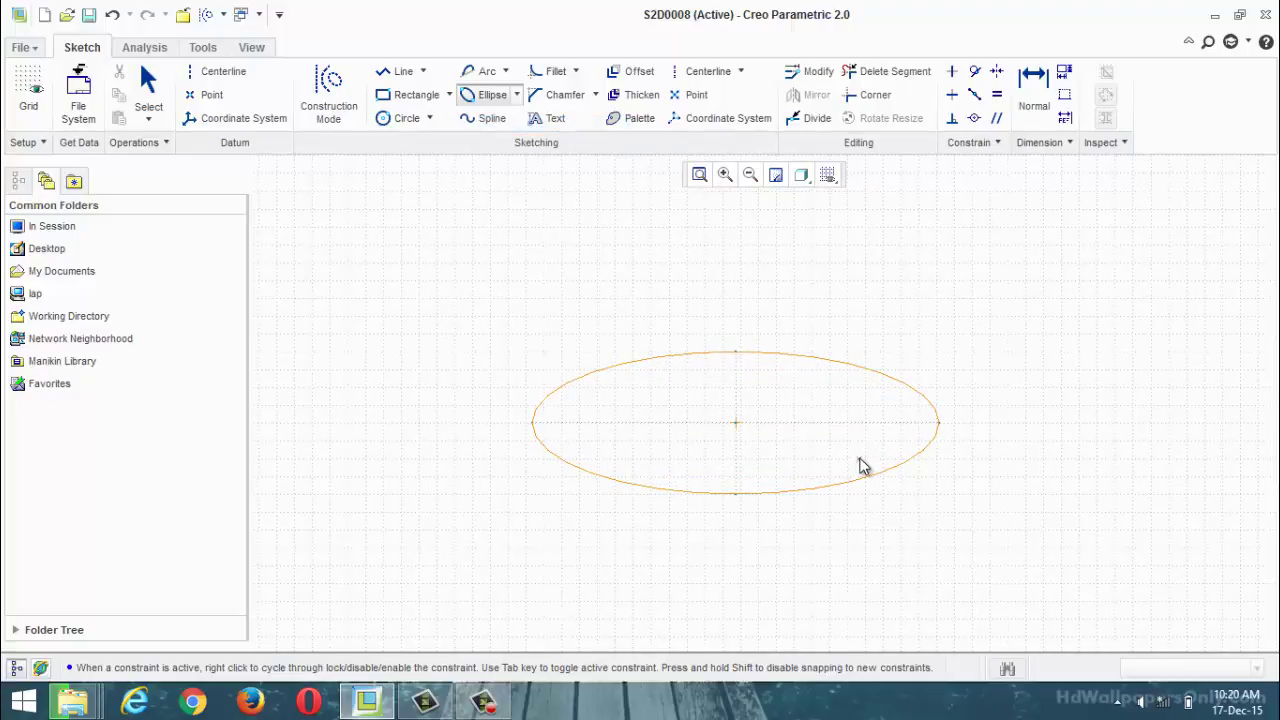
middle_click(792, 453)
Set the ellipse's major axis to 50 and its minor axis to 15.
double_click(684, 394)
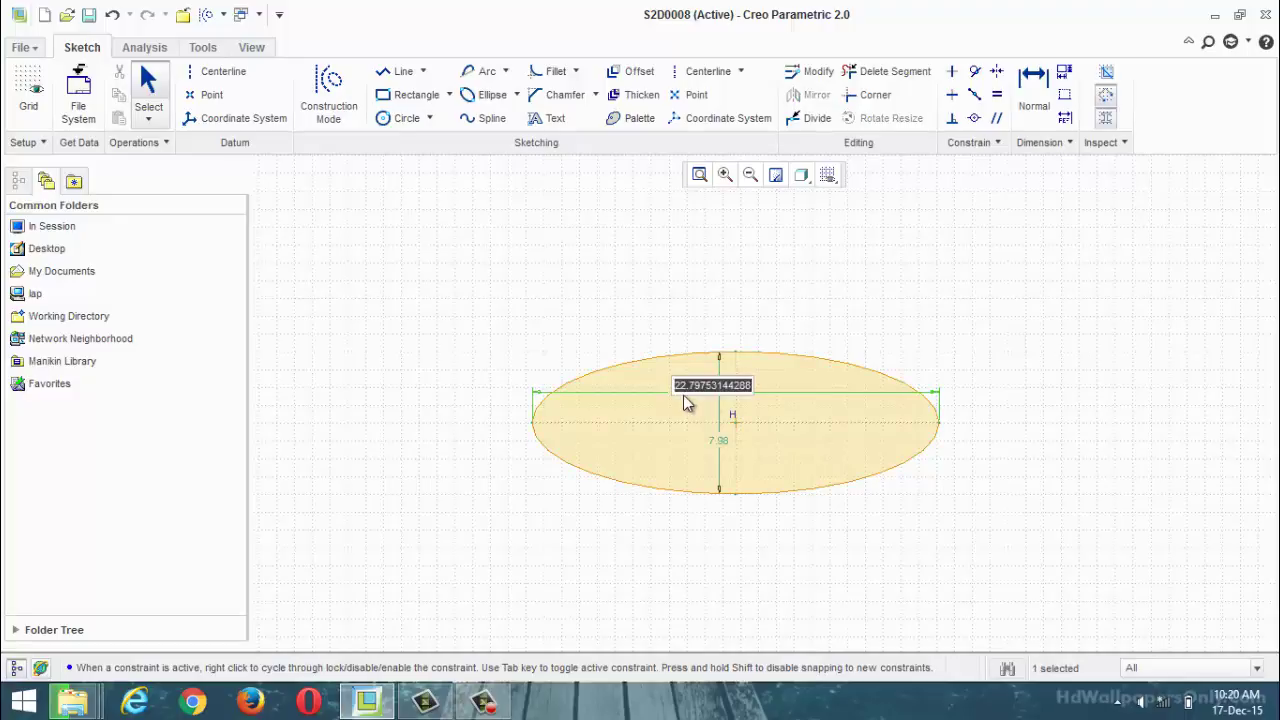
type("50")
key("Return")
double_click(746, 416)
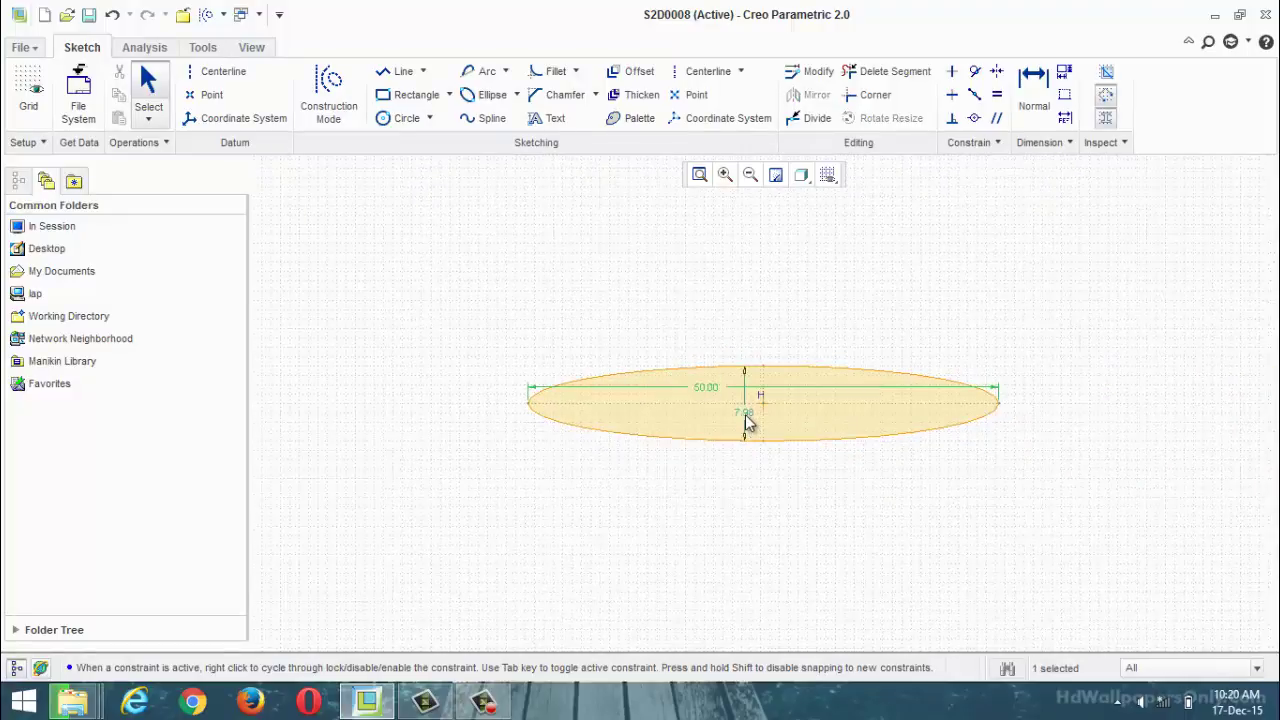
type("15")
key("Return")
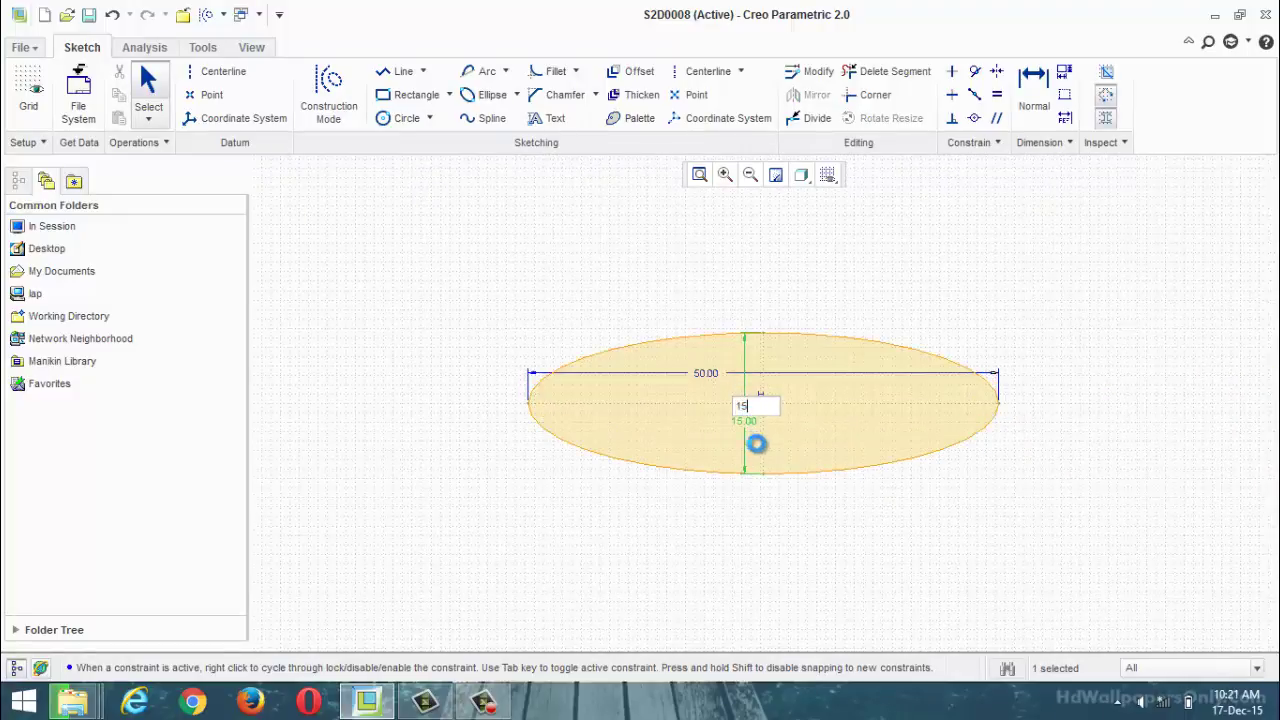
Sketch a Center and Axis Ellipse below the first one, with equal major axis and a minor axis of about 11, and turn off closed-loop shading.
left_click(516, 95)
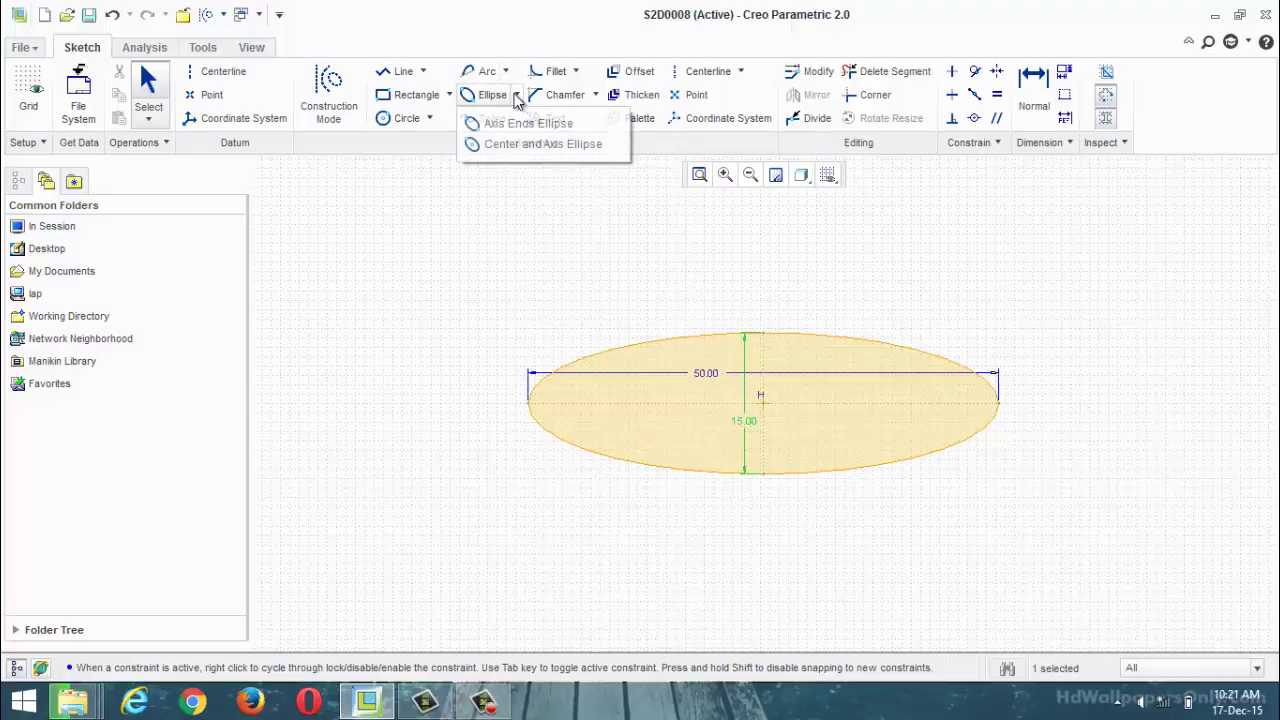
left_click(518, 147)
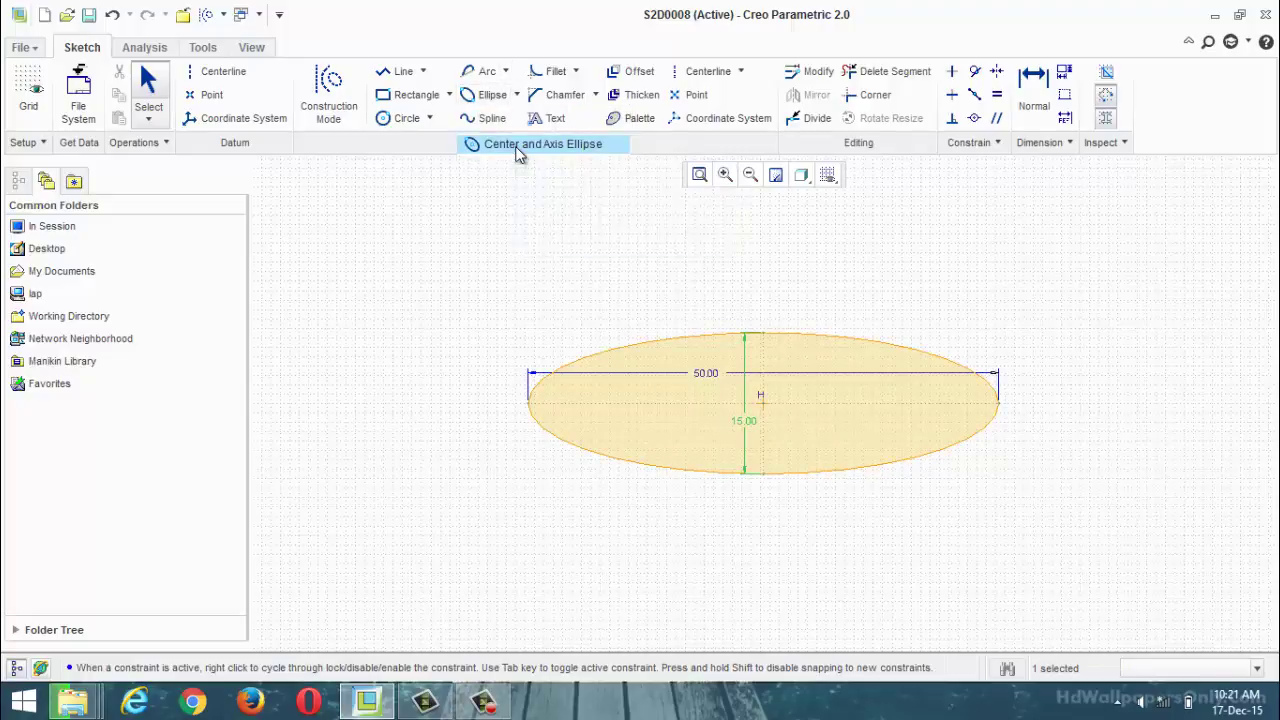
left_click(749, 541)
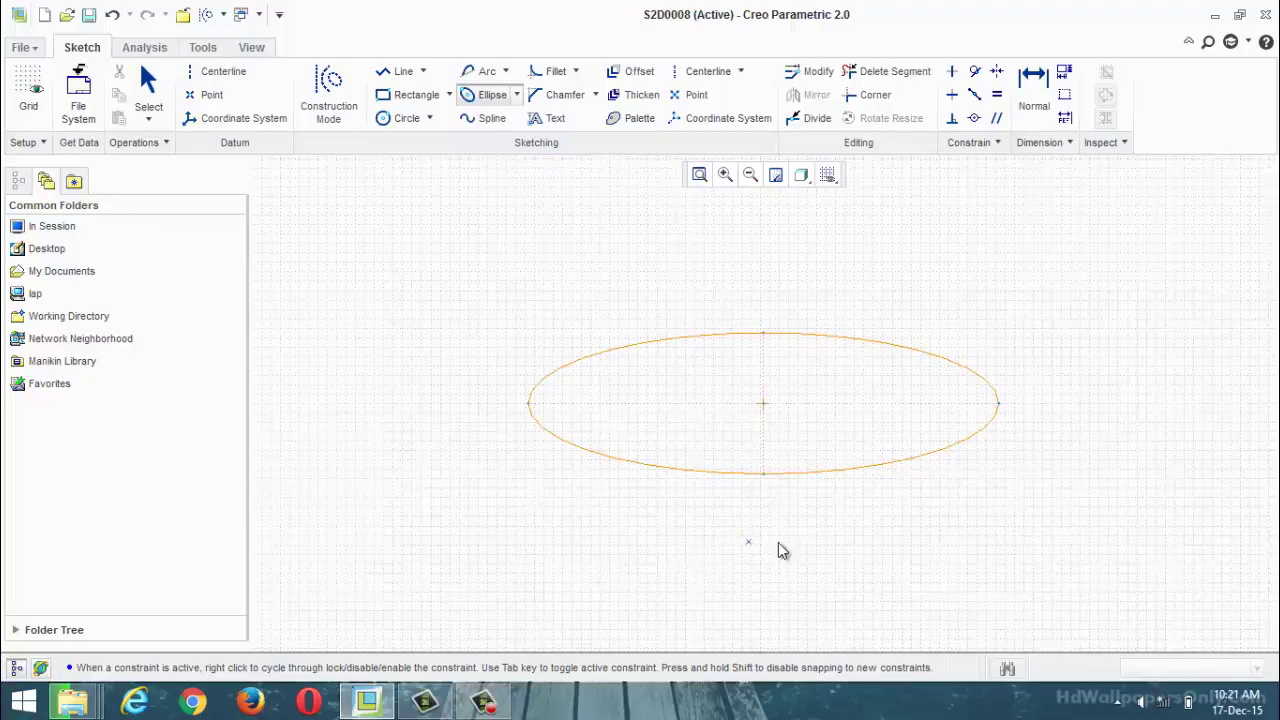
left_click(984, 542)
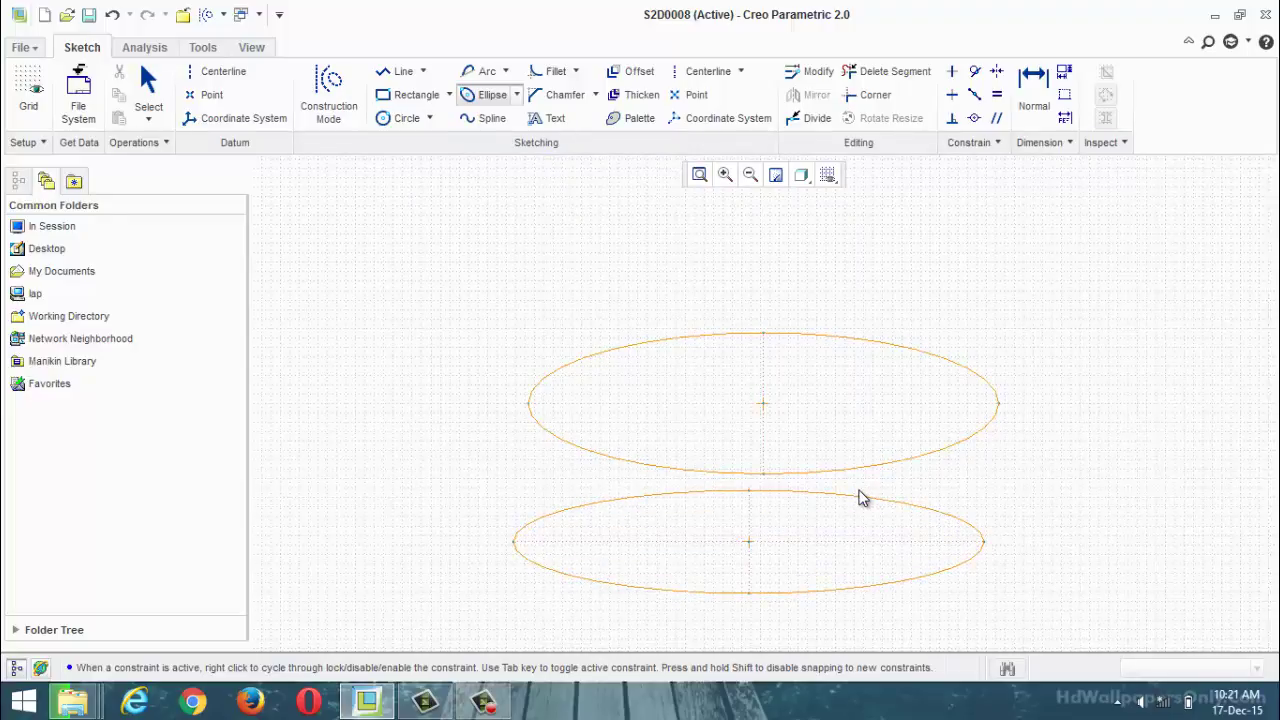
left_click(865, 497)
middle_click(1160, 512)
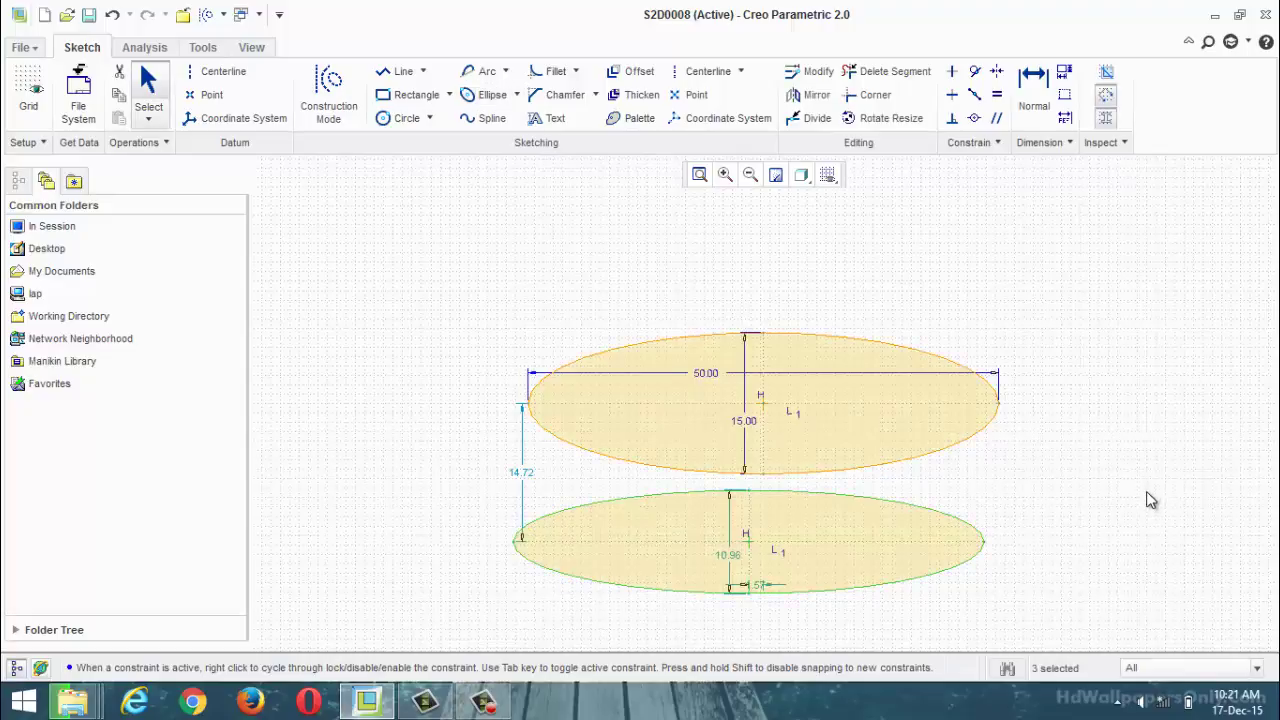
left_click(1106, 118)
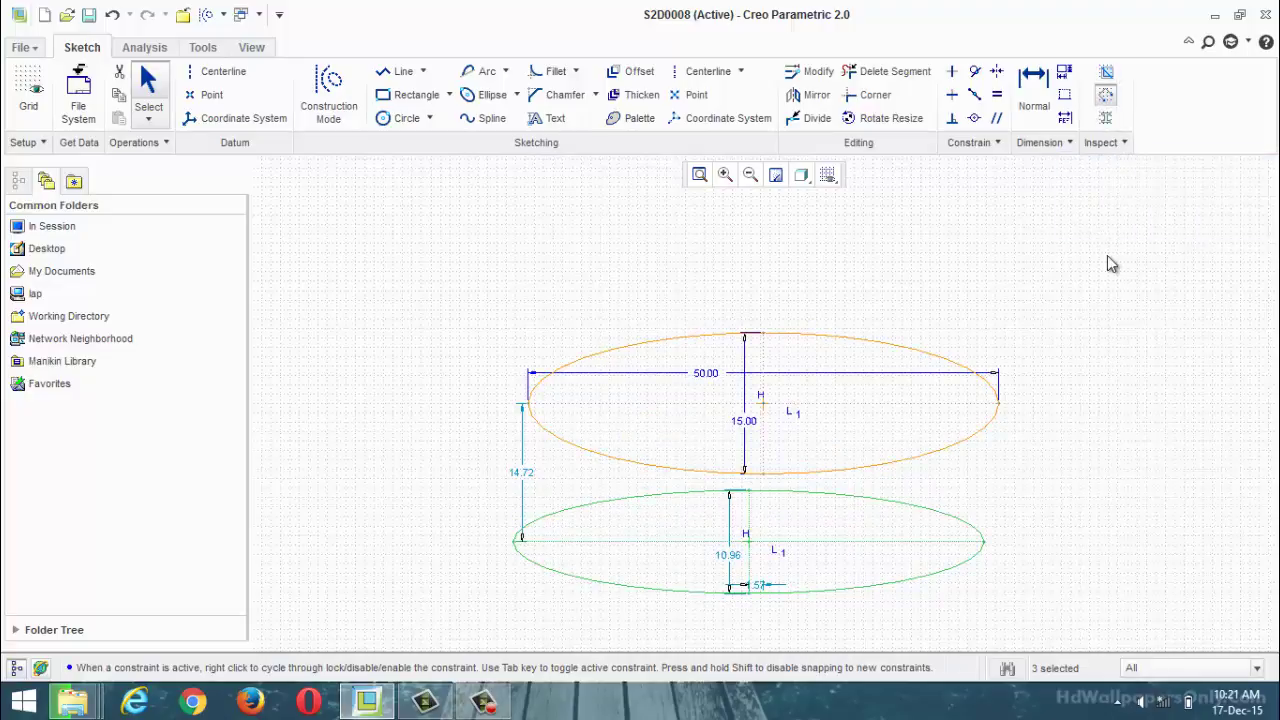
left_click(518, 94)
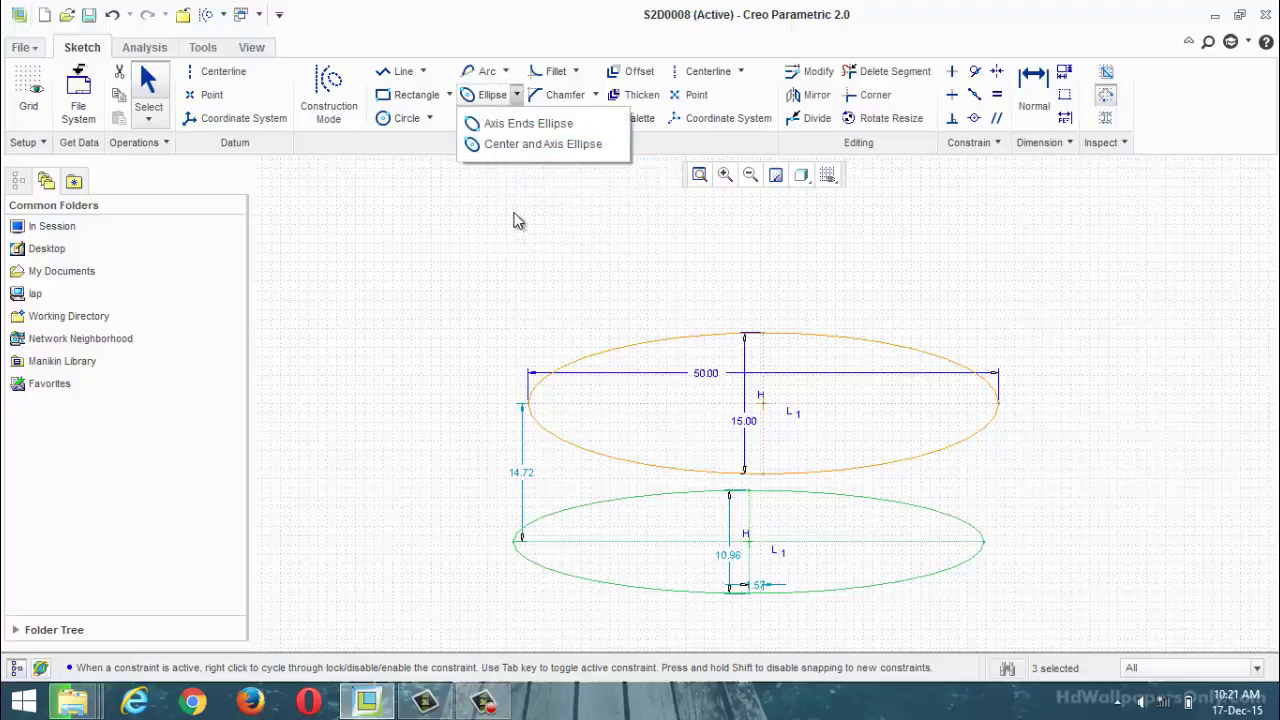
left_click(515, 124)
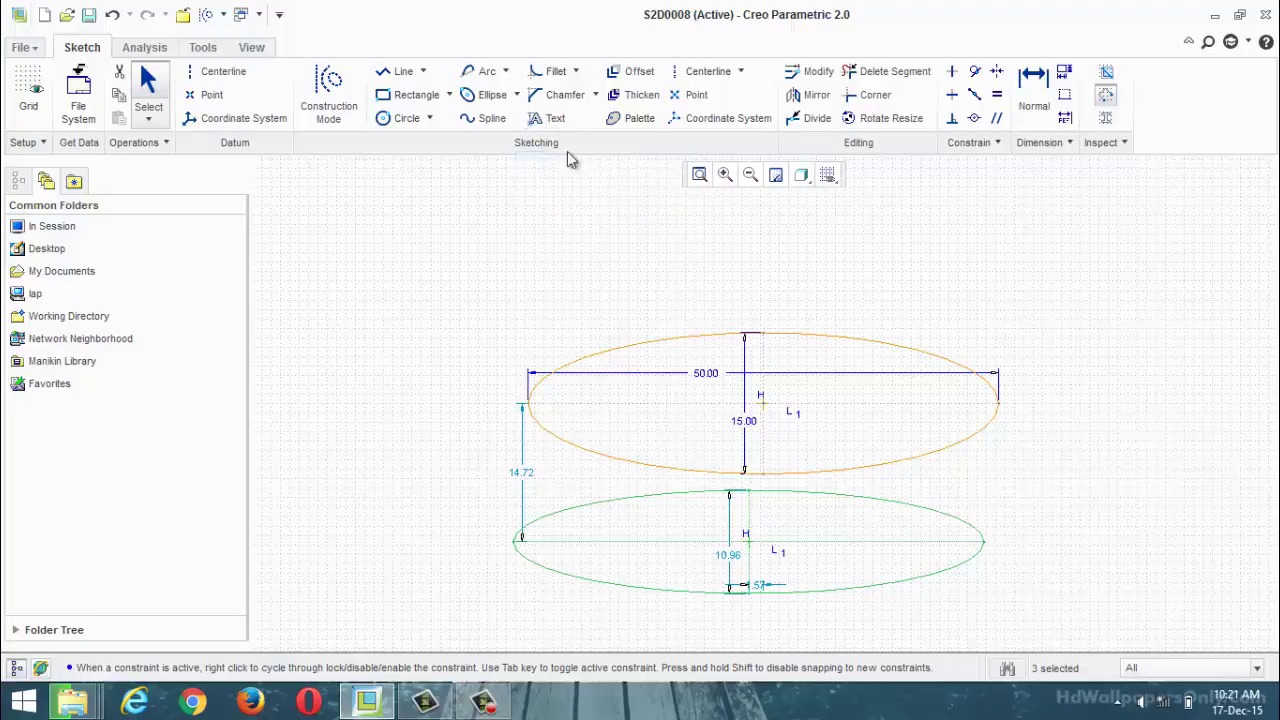
Sketch a wavy seven-point spline about 85 wide that crosses the upper ellipse and extends beyond both of its ends.
left_click(488, 118)
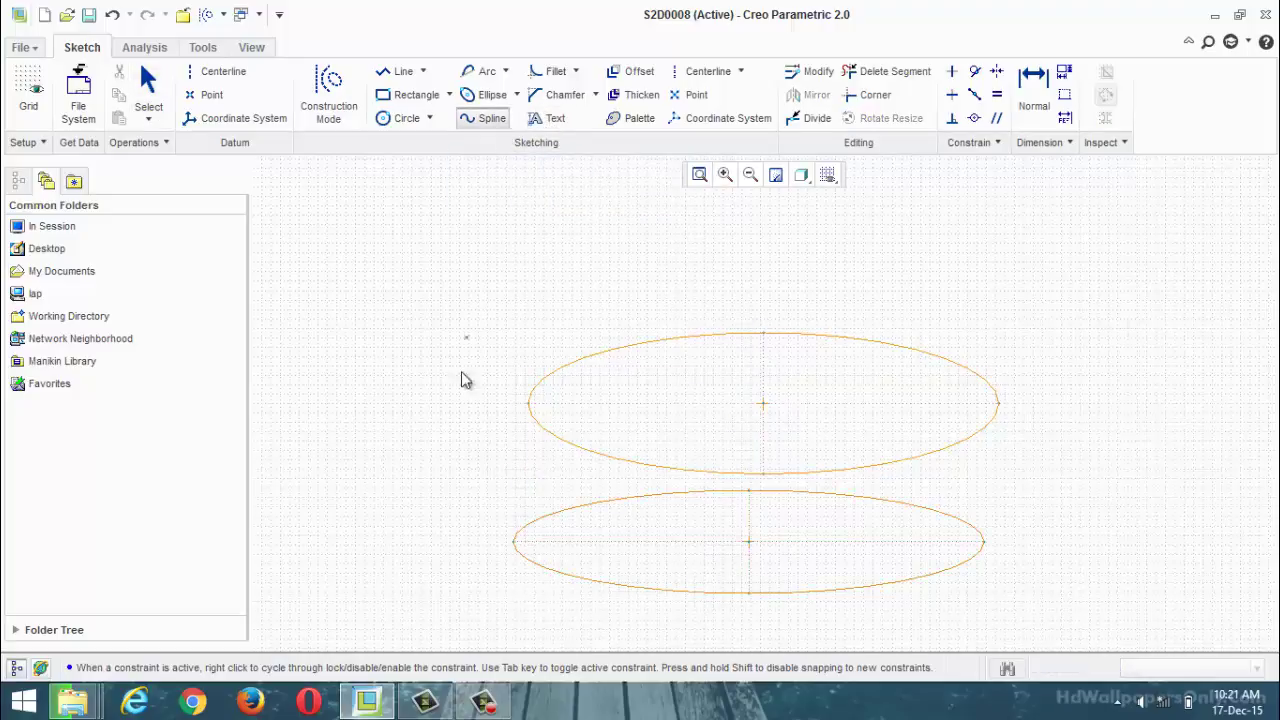
left_click(366, 449)
left_click(495, 260)
left_click(609, 349)
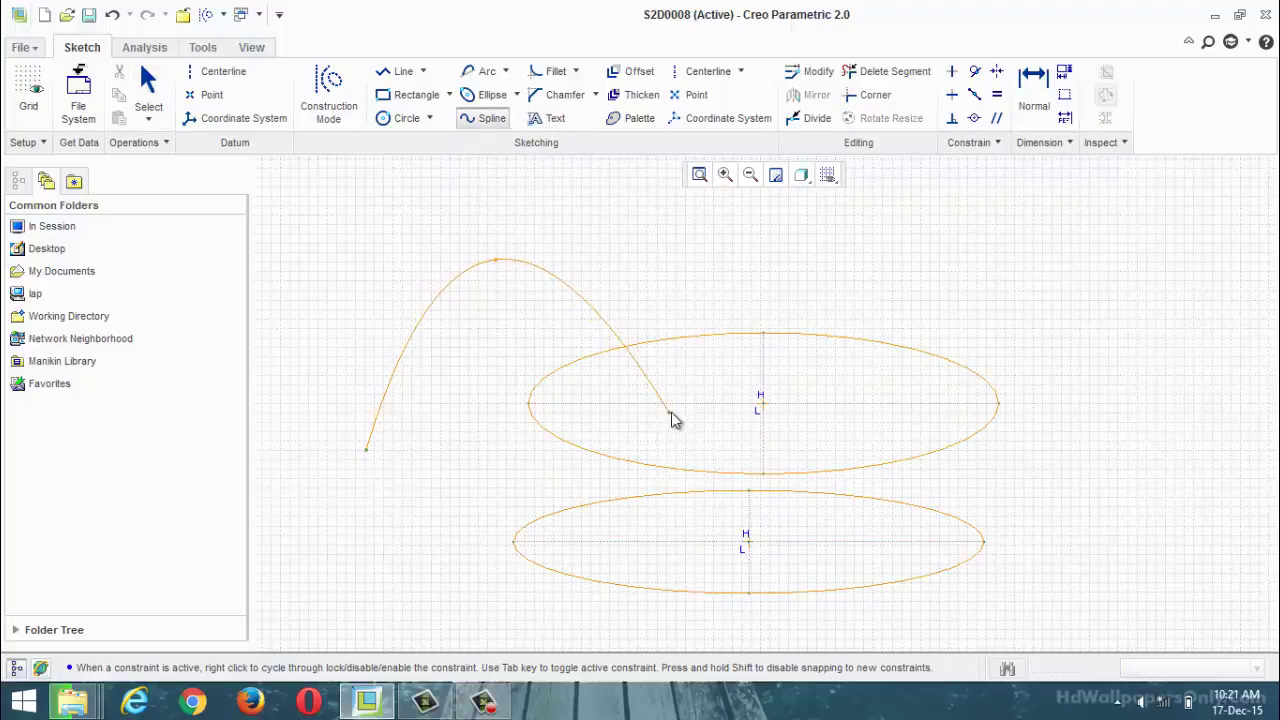
left_click(668, 411)
left_click(872, 236)
left_click(1040, 294)
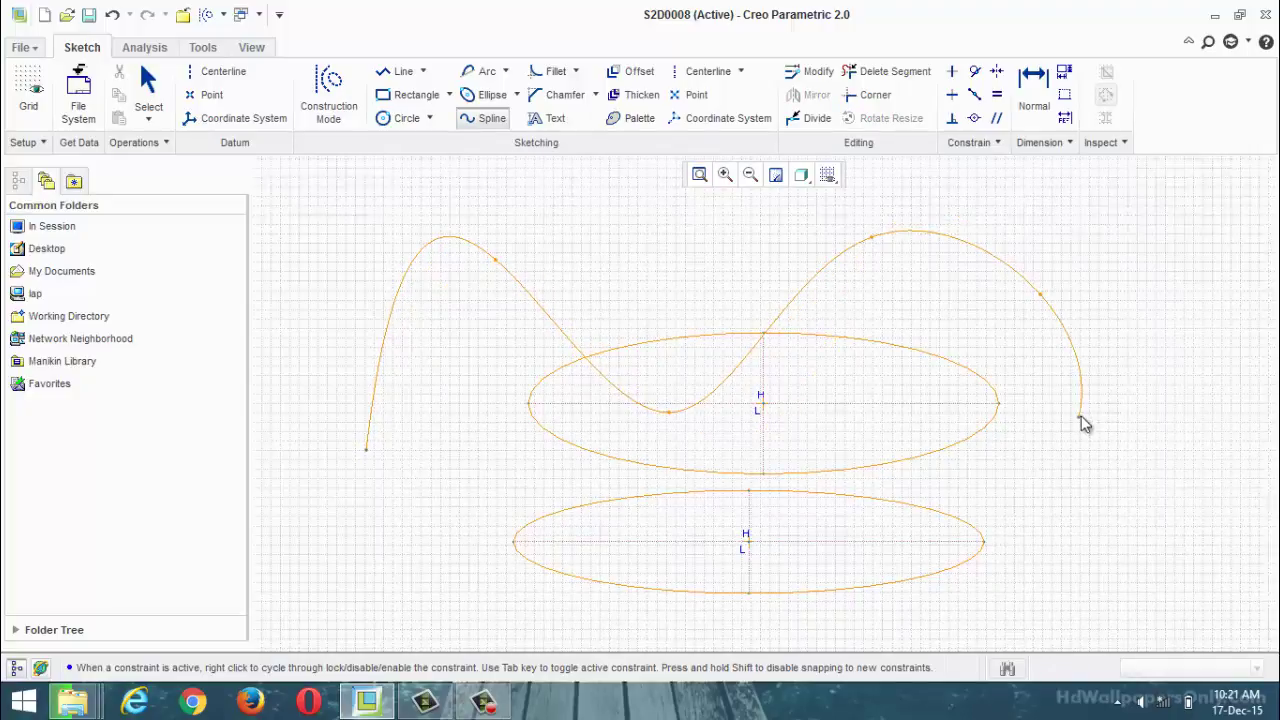
left_click(1078, 416)
left_click(1169, 256)
middle_click(1166, 260)
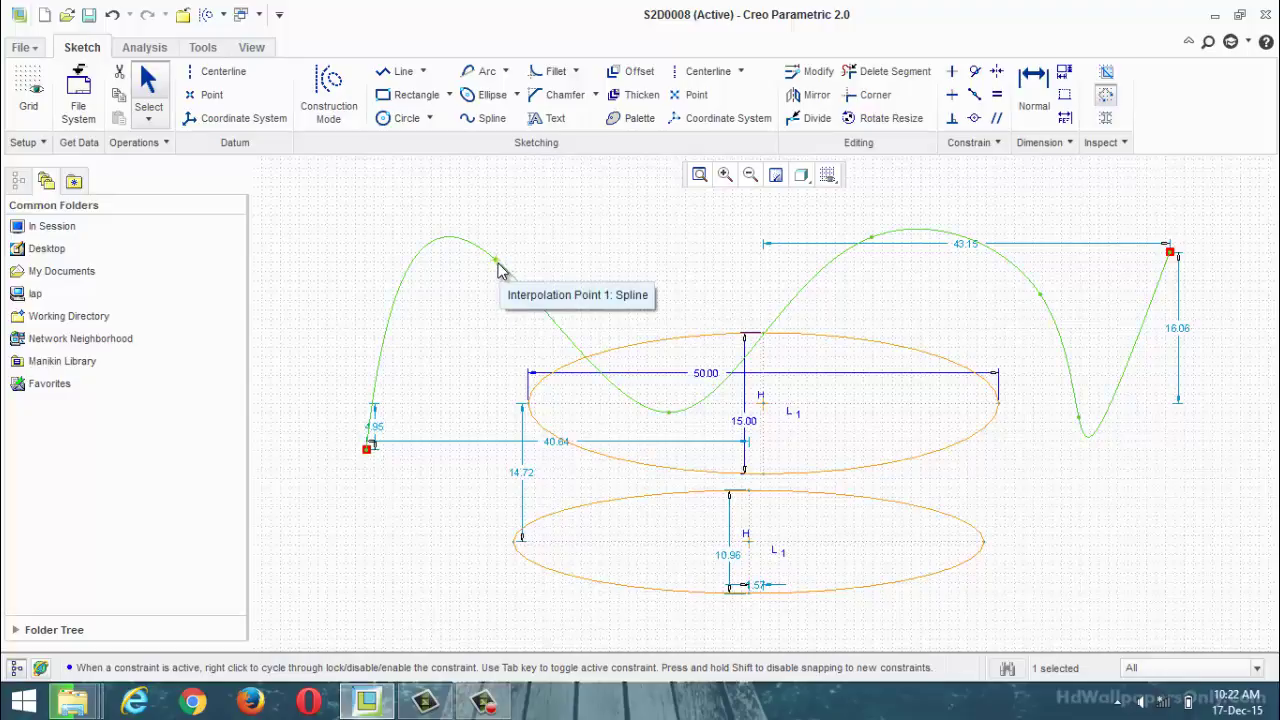
Reshape the spline by lowering the interpolation points near its two crests and moving the fifth point down to the upper ellipse's right vertex.
left_click(503, 290)
left_click_drag(499, 280, 497, 306)
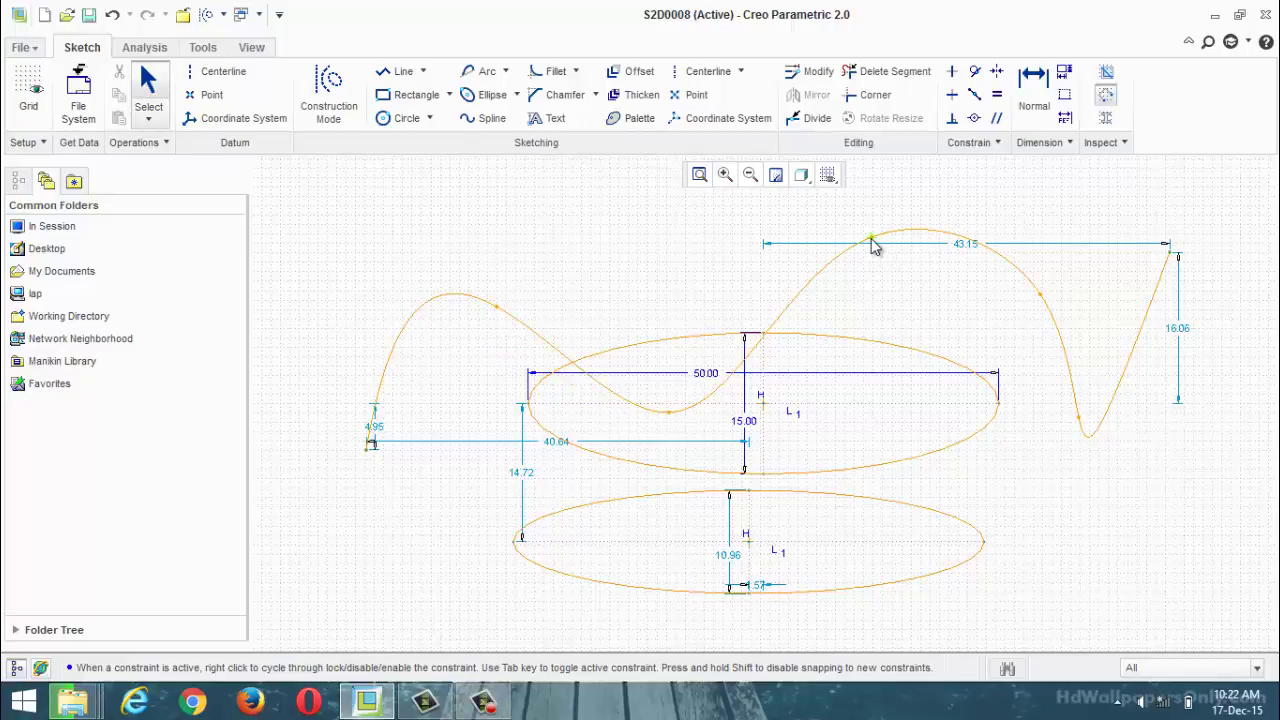
mouse_move(872, 241)
left_mouse_down()
mouse_move(876, 338)
mouse_move(870, 262)
left_mouse_up()
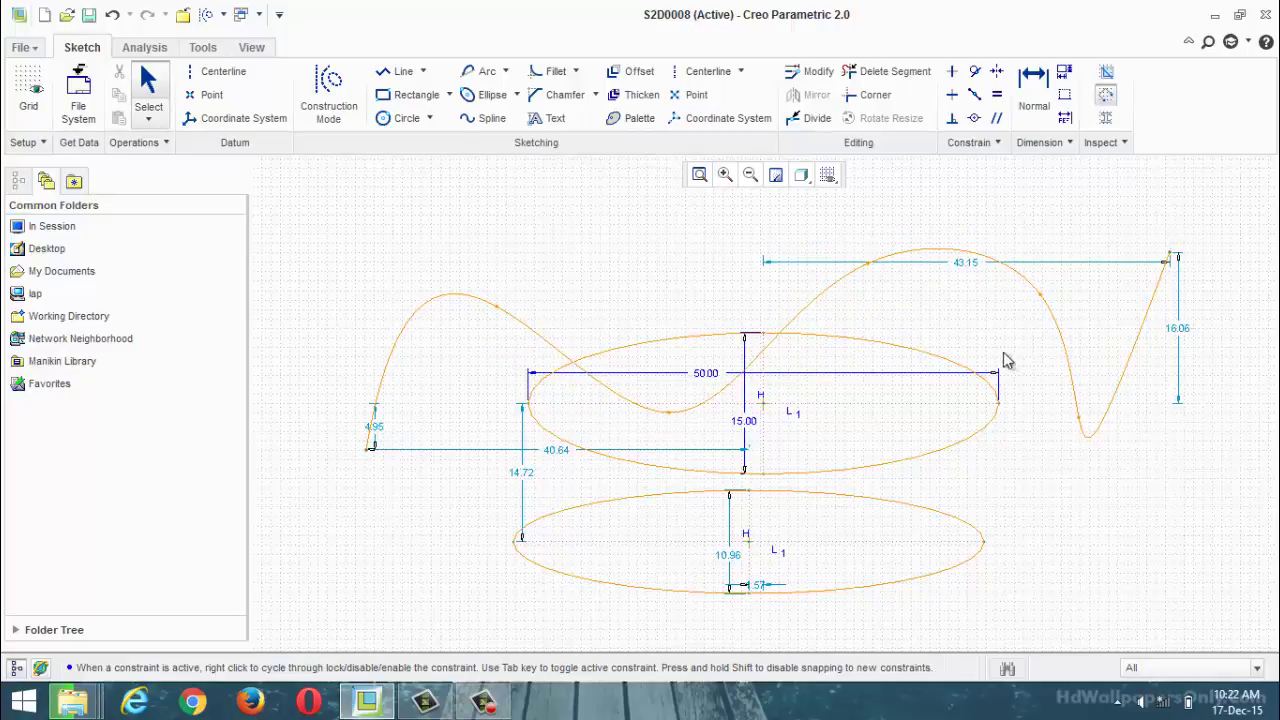
left_click_drag(1040, 296, 1023, 343)
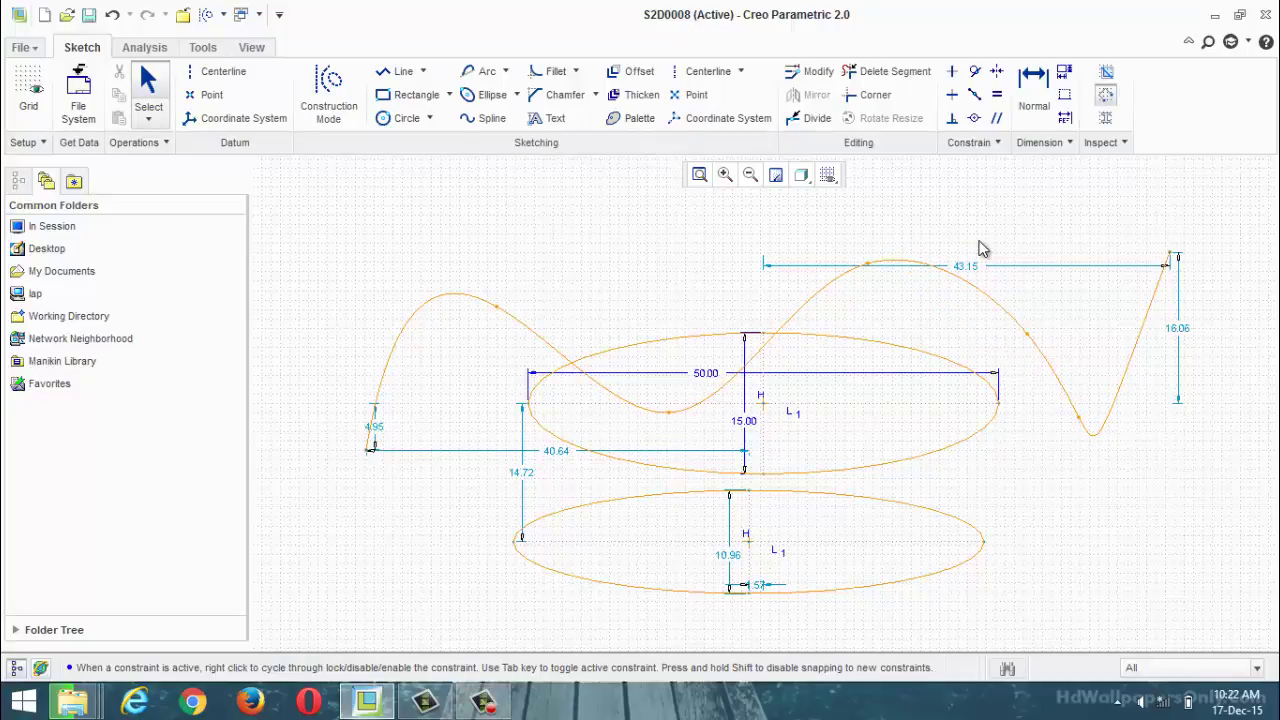
left_click_drag(1025, 338, 1000, 407)
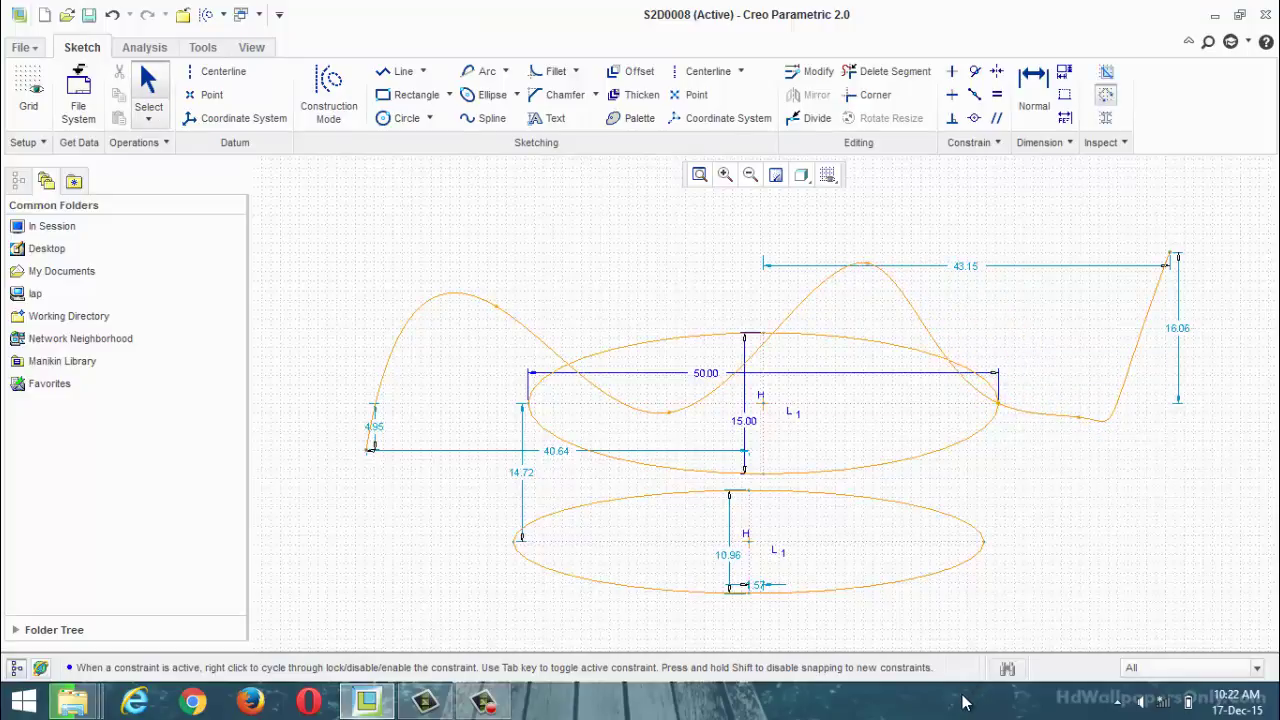
left_click(478, 701)
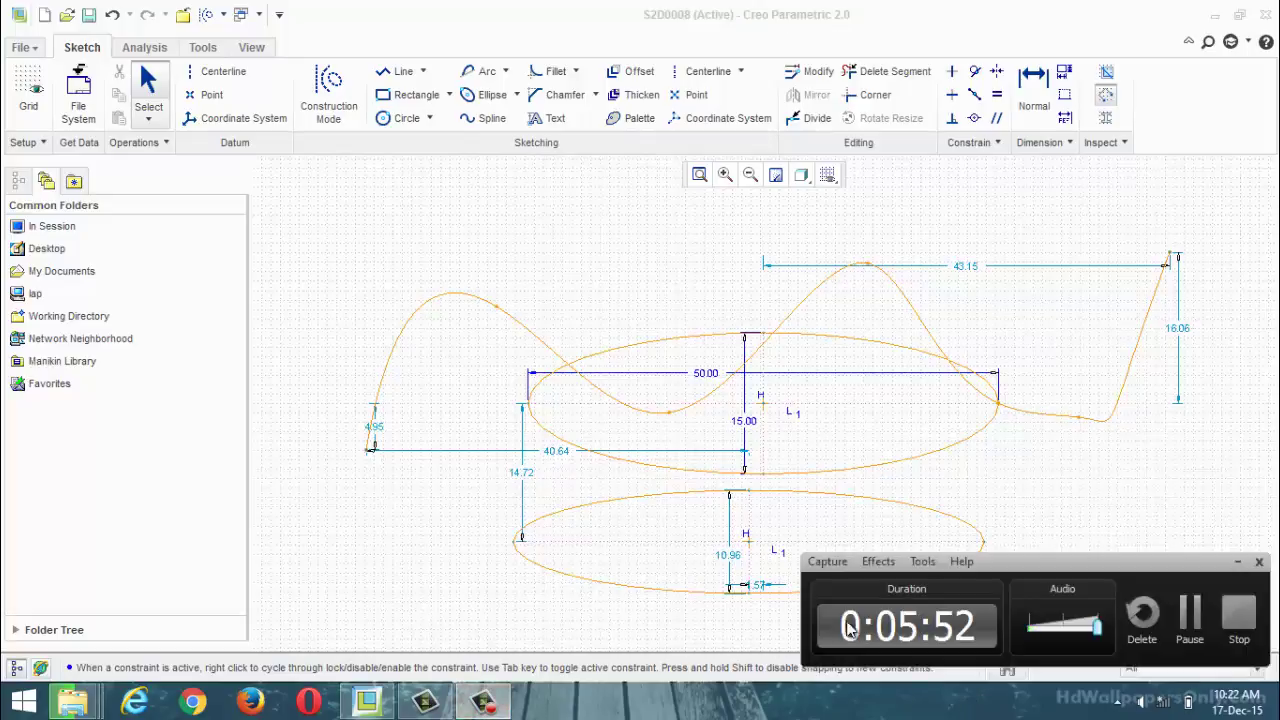
left_click(1192, 622)
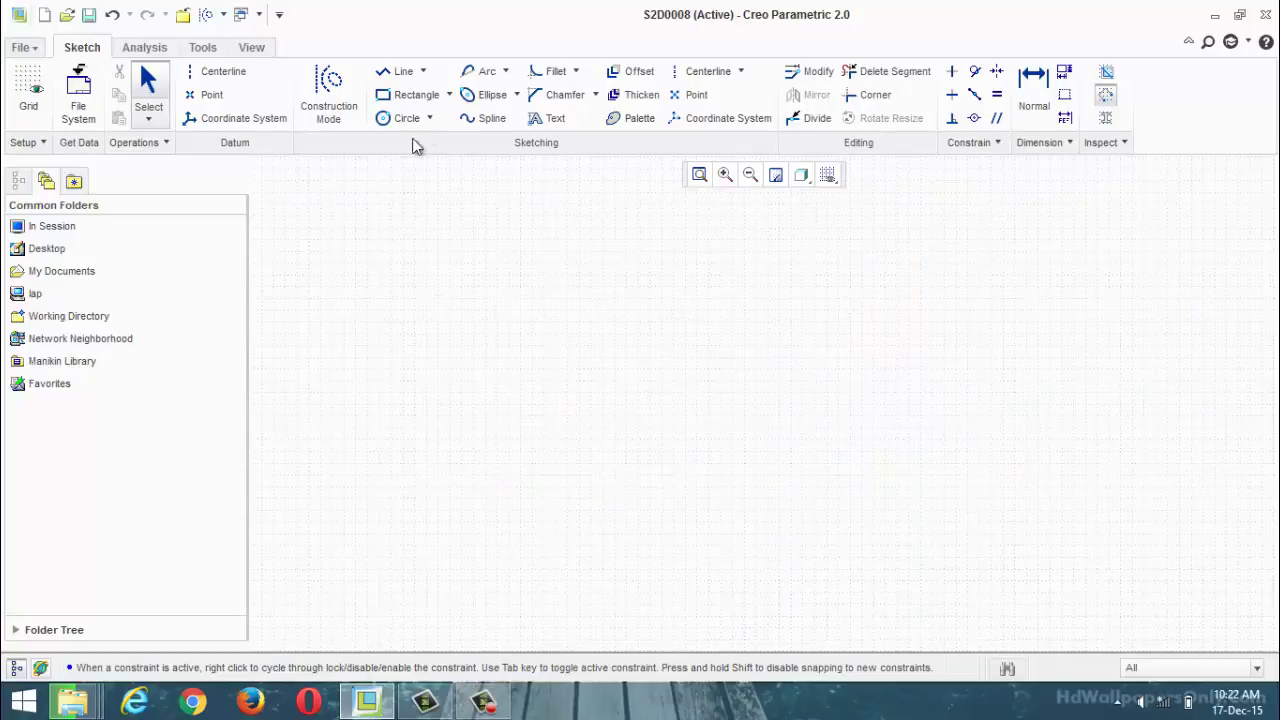
left_click(576, 72)
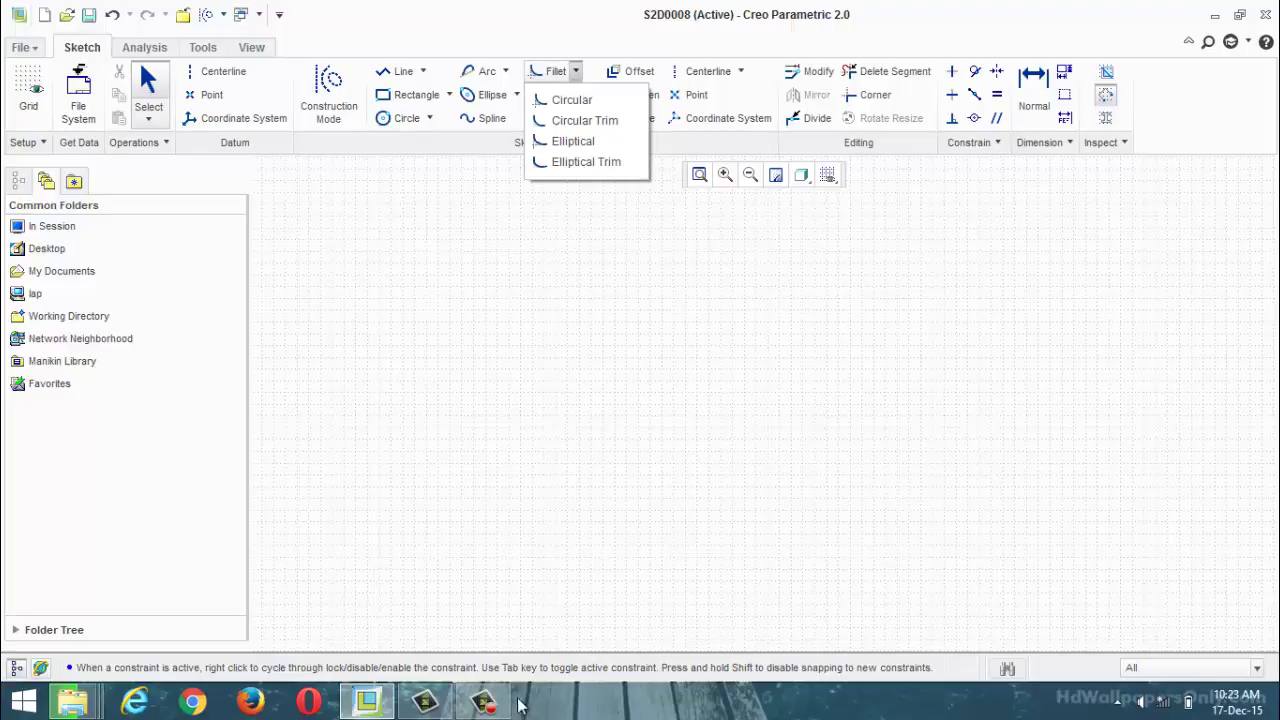
left_click(483, 700)
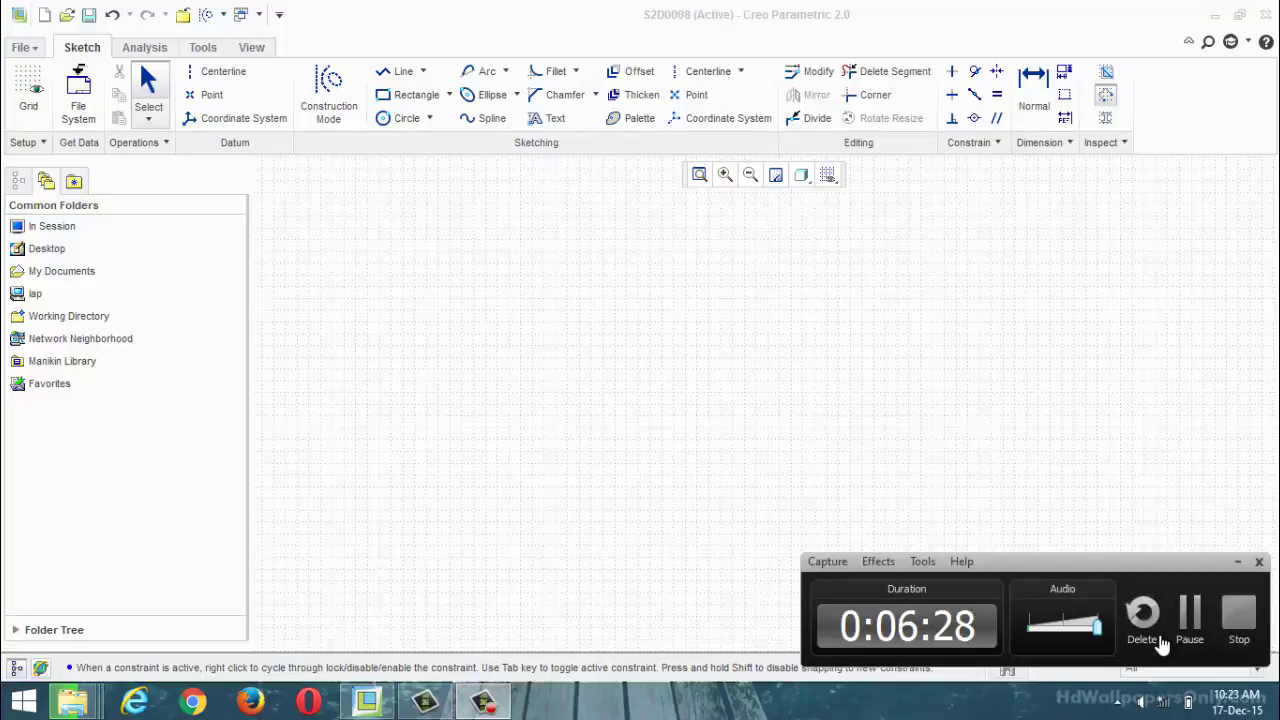
left_click(1200, 630)
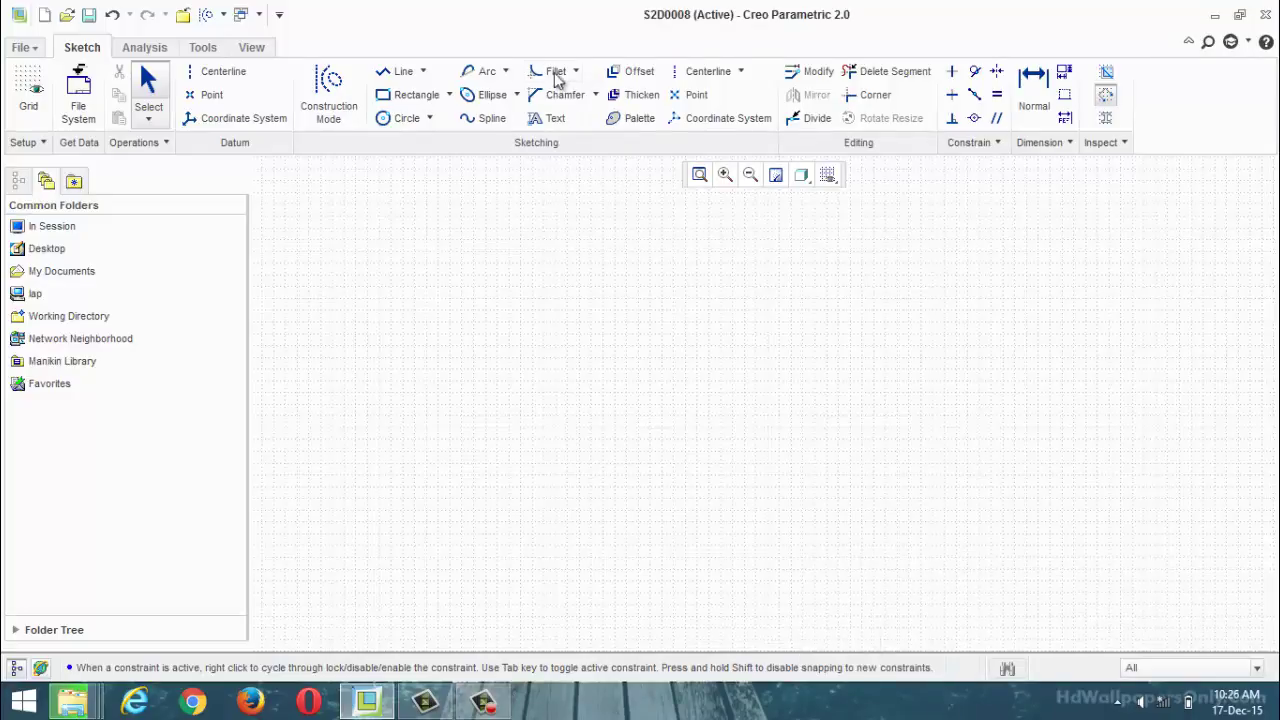
Sketch a corner rectangle about 14.1 wide and 16.3 high in the empty sketch.
left_click(408, 97)
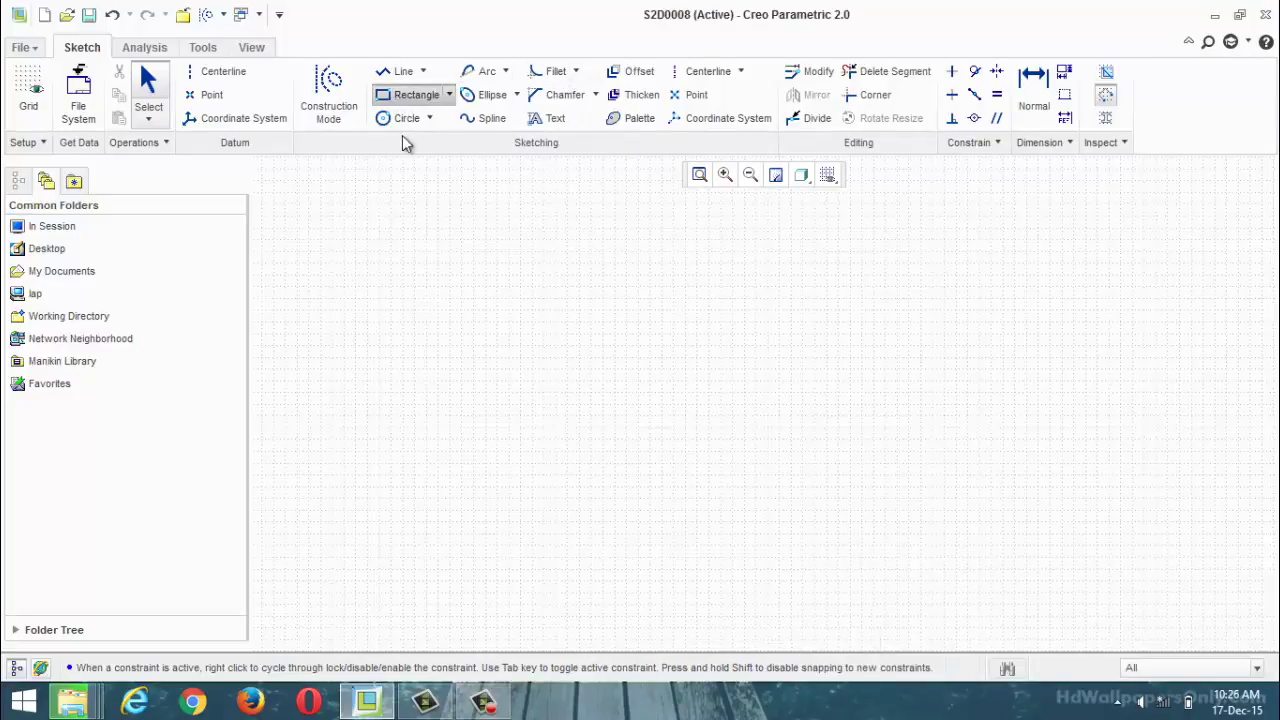
left_click(523, 325)
left_click(689, 518)
middle_click(814, 553)
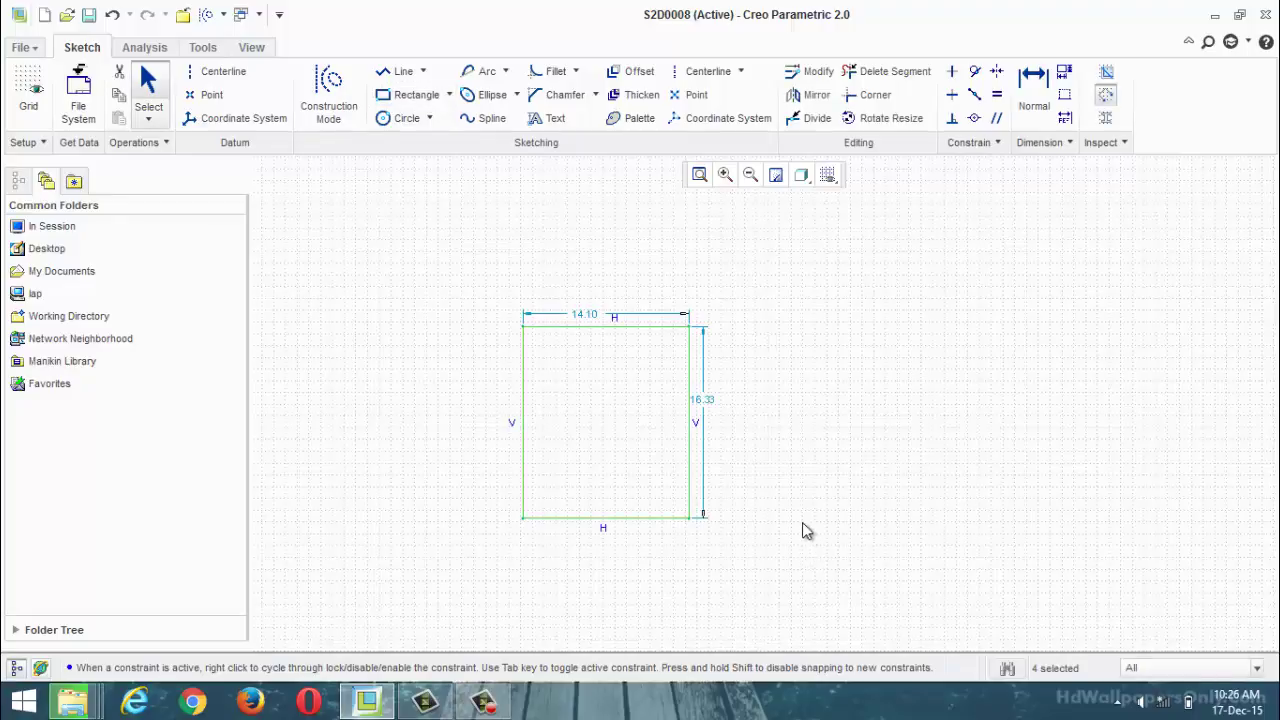
Sketch two connected lines to the right of the rectangle, forming an open angle of about 79 degrees.
left_click(401, 71)
left_click(988, 246)
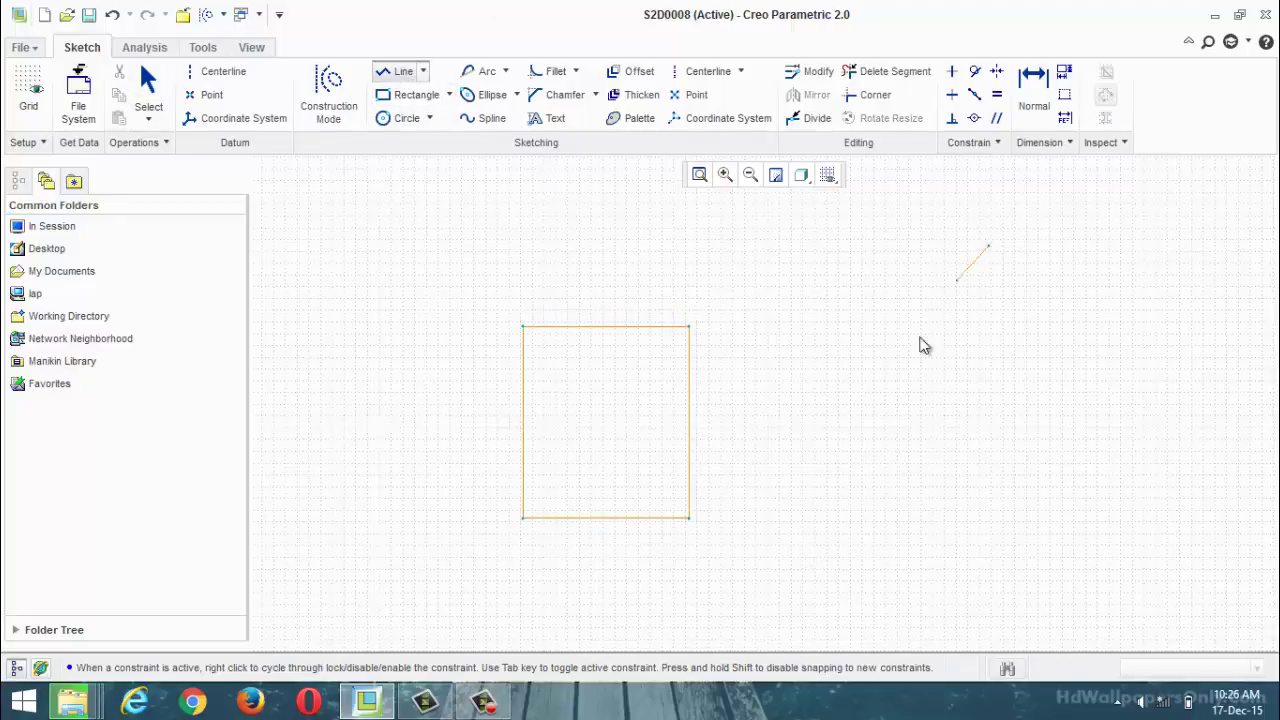
left_click(862, 424)
left_click(1060, 514)
middle_click(1062, 518)
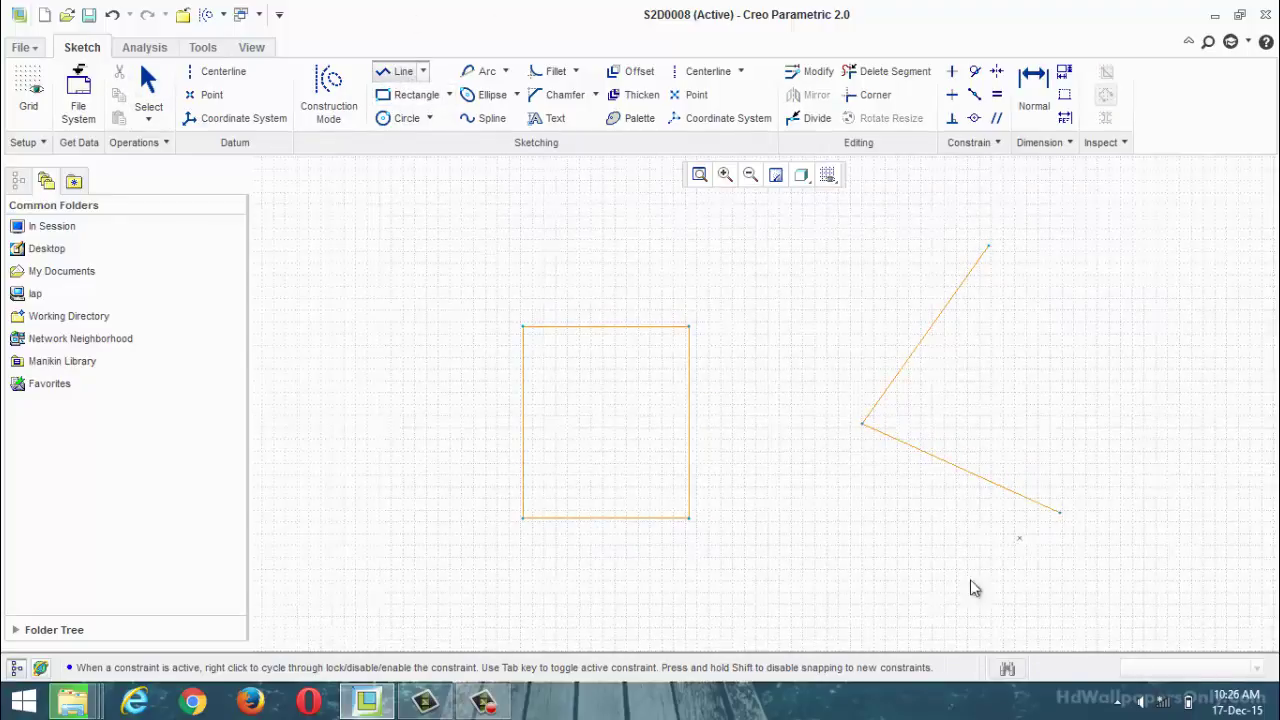
Add a Circular fillet with a radius of about 3.3 to the rectangle's upper-left corner.
left_click(576, 72)
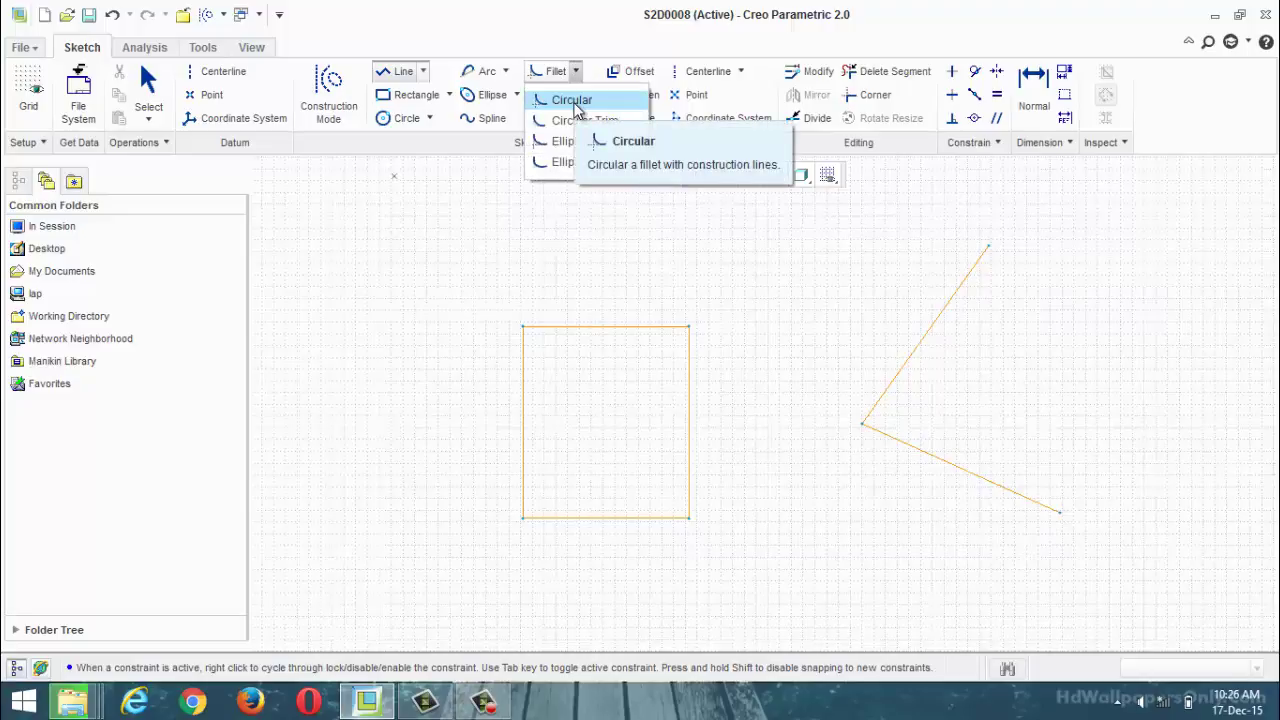
left_click(573, 324)
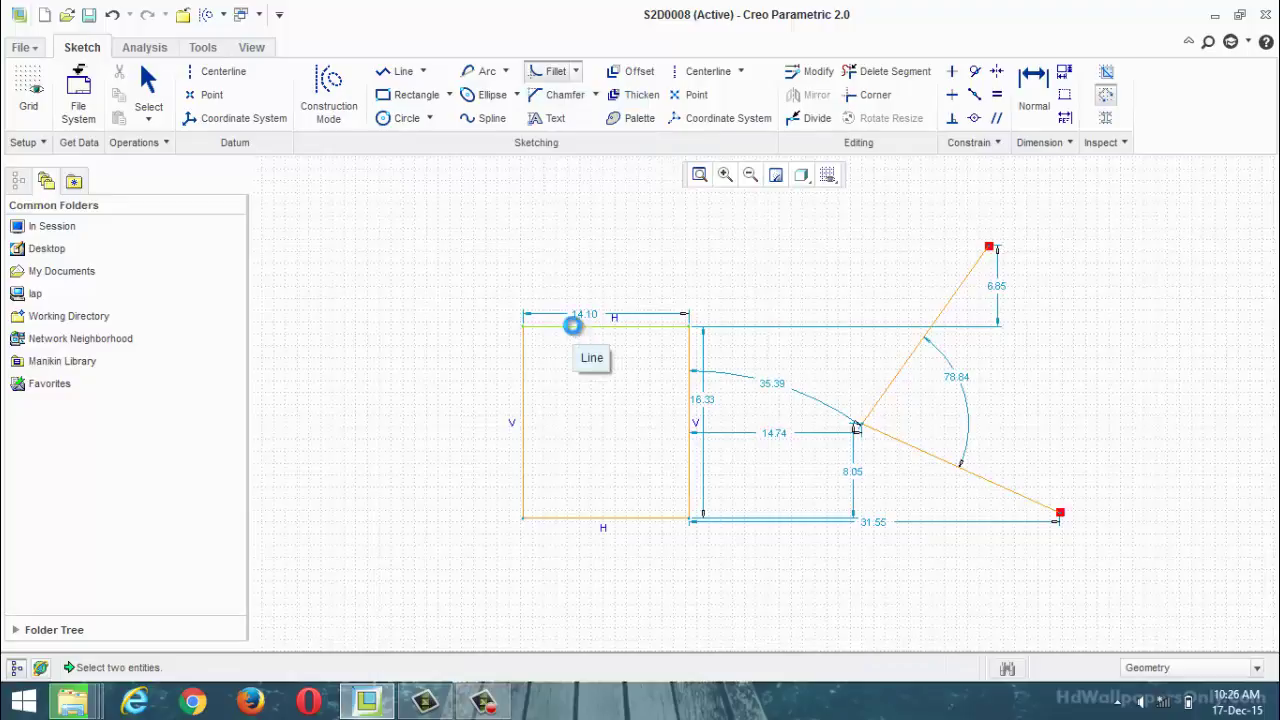
left_click(522, 364)
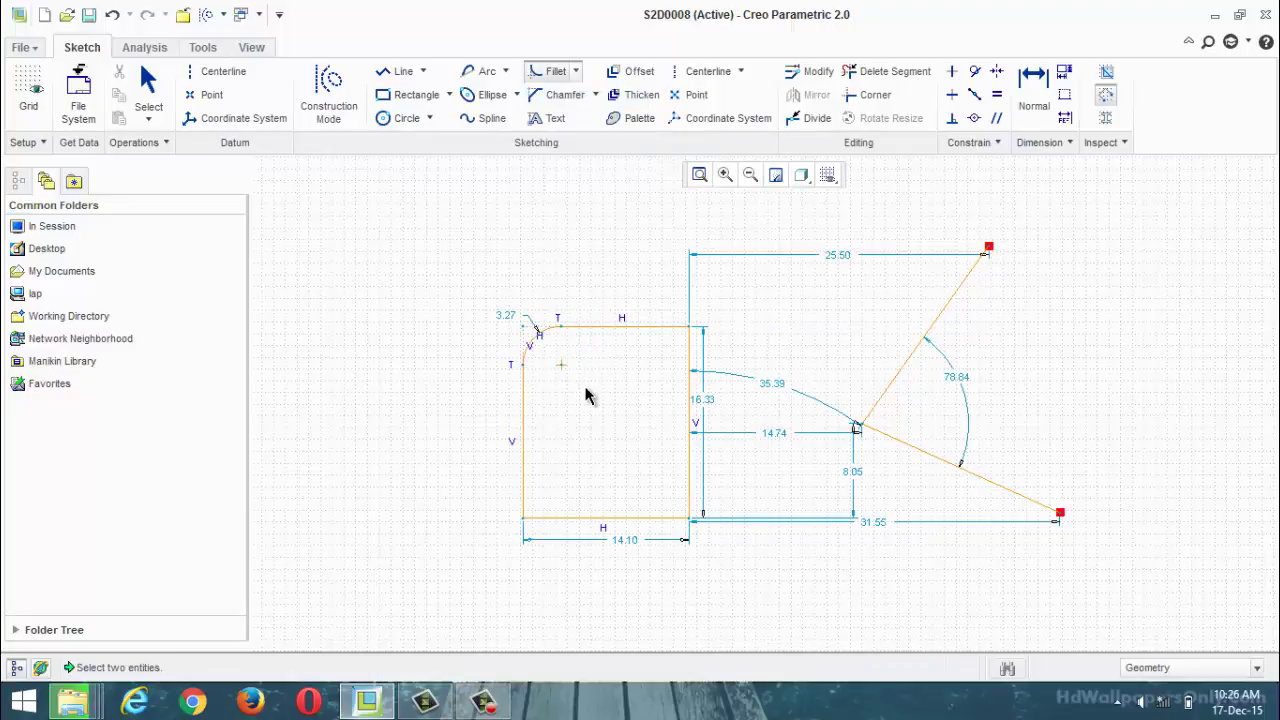
middle_click(560, 366)
Set the radius of the rectangle's upper-left fillet first to 10 and then to 5.
left_click(514, 320)
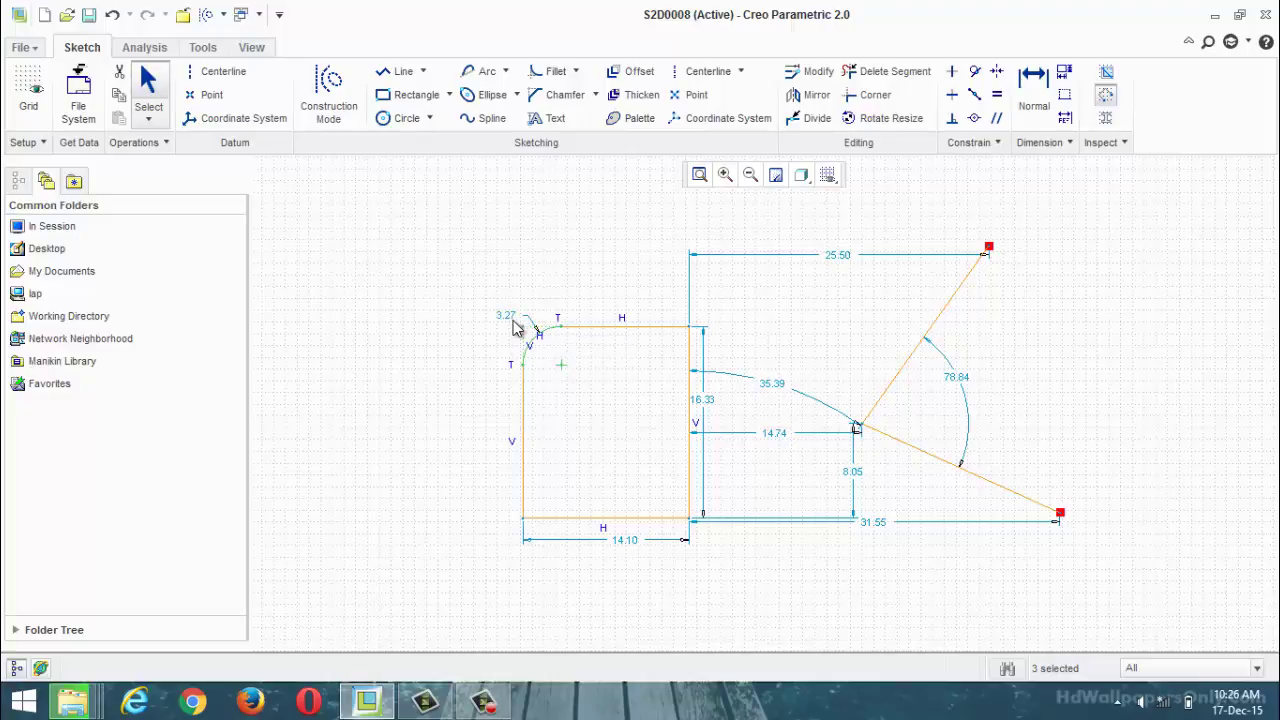
double_click(510, 318)
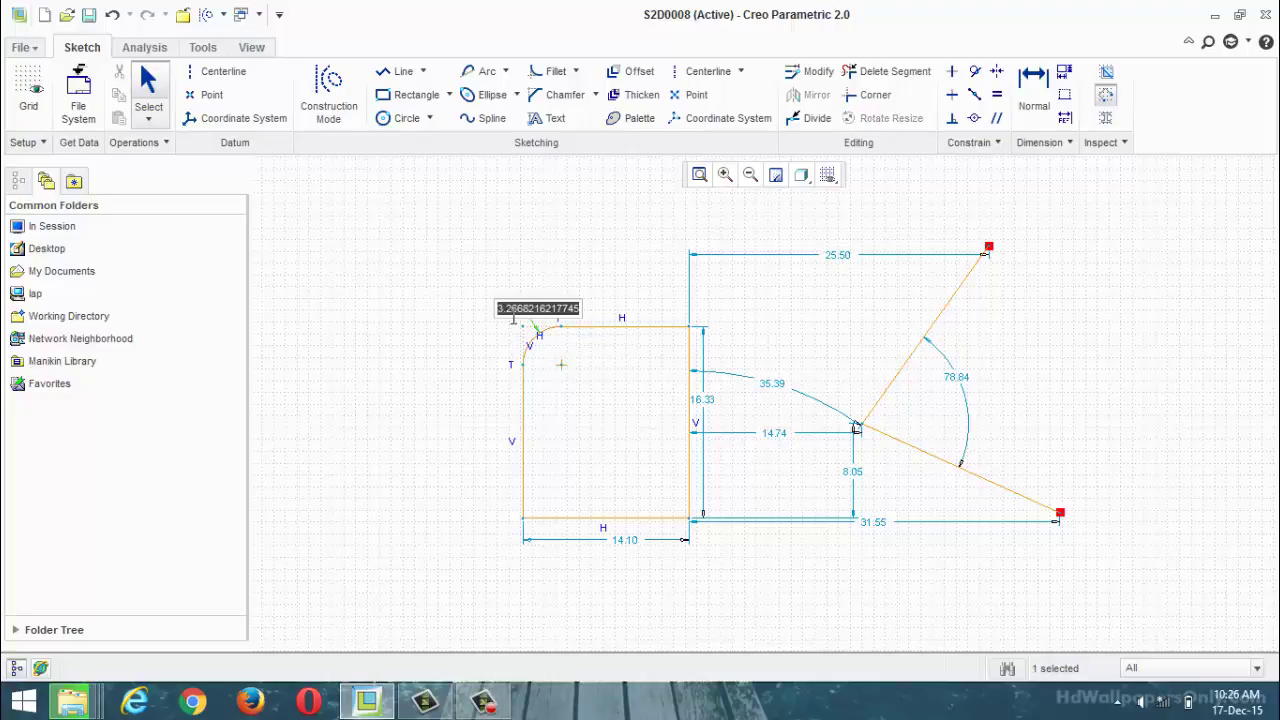
type("10")
key("Return")
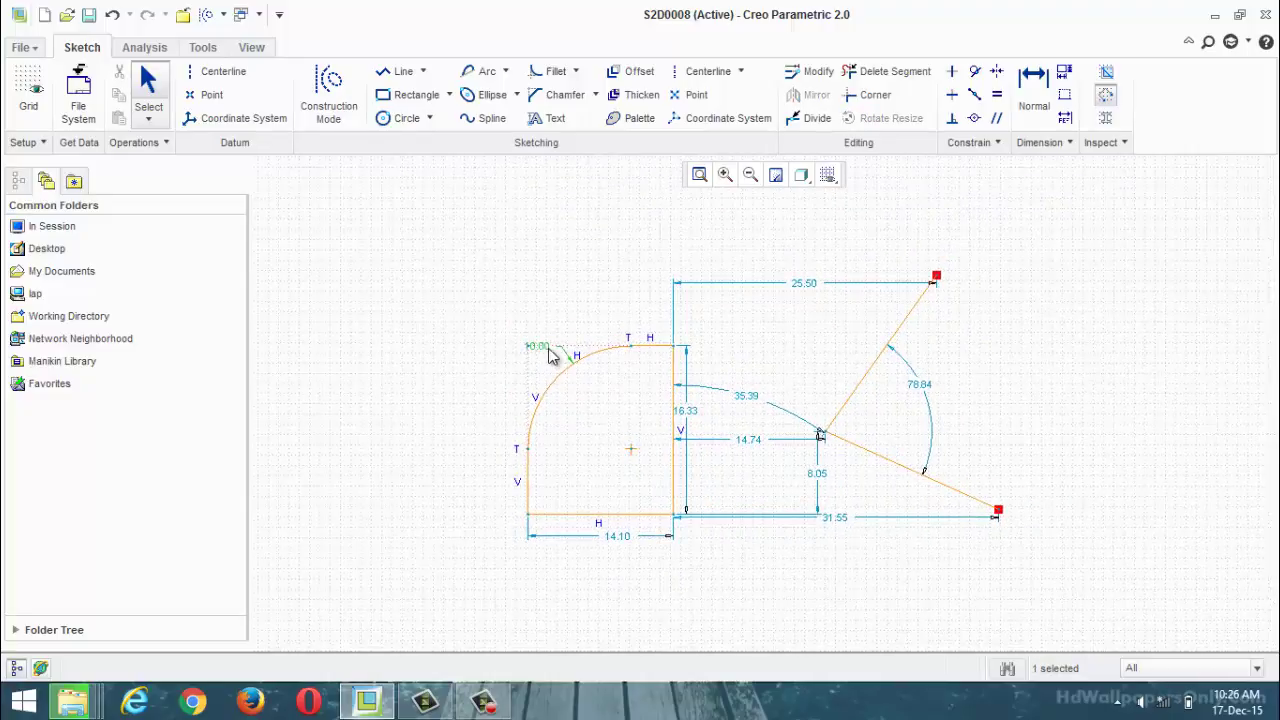
double_click(539, 346)
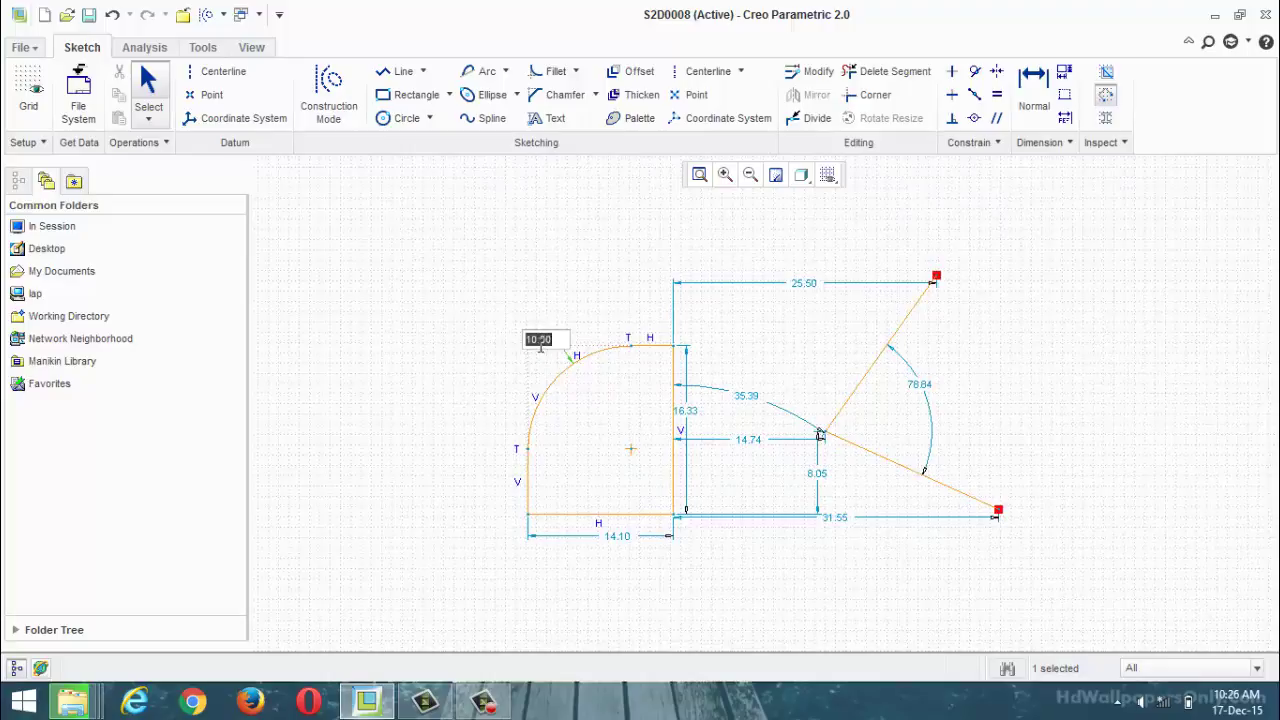
type("5")
key("Return")
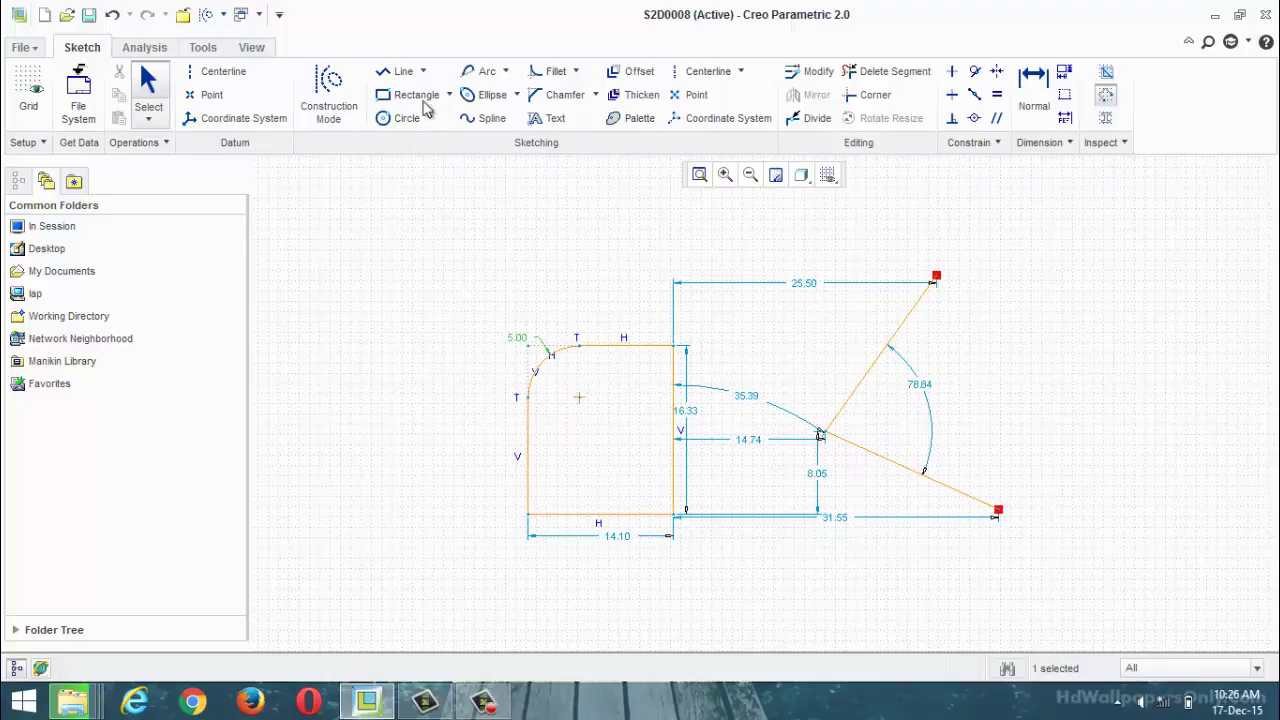
Add a Circular fillet with a radius of about 1.3 to the rectangle's lower-left corner.
left_click(558, 76)
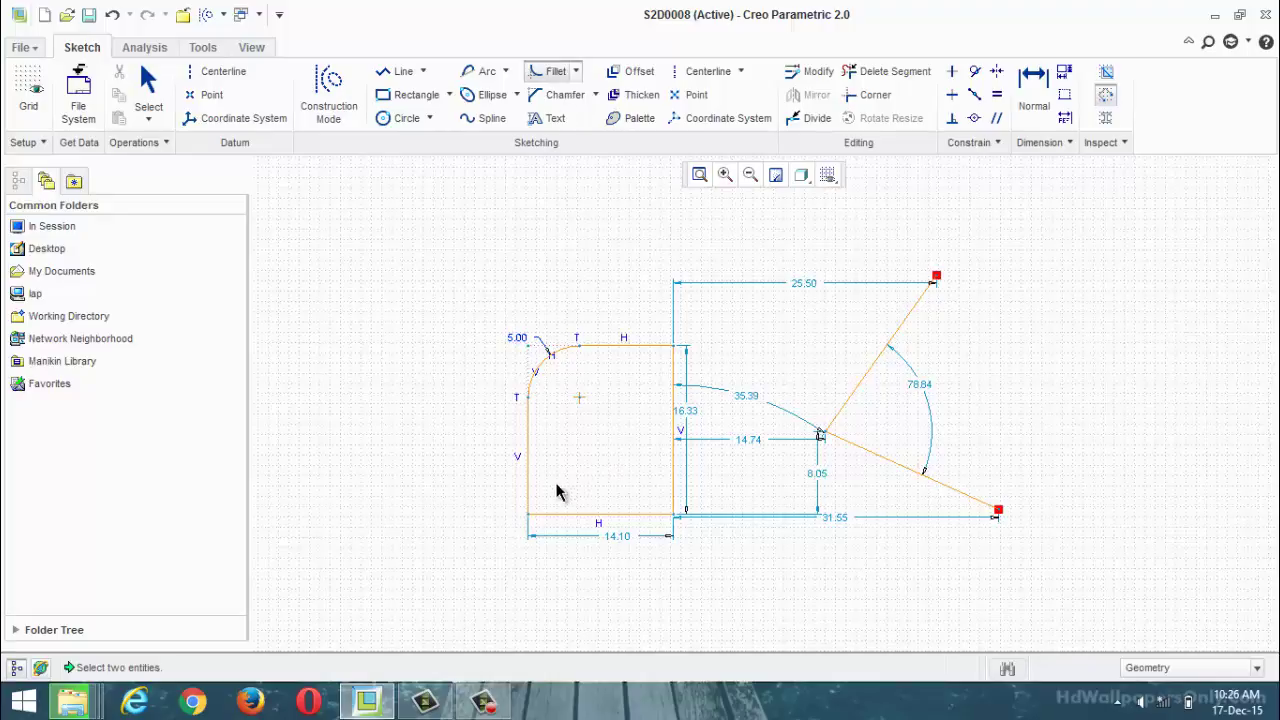
left_click(527, 503)
left_click(548, 515)
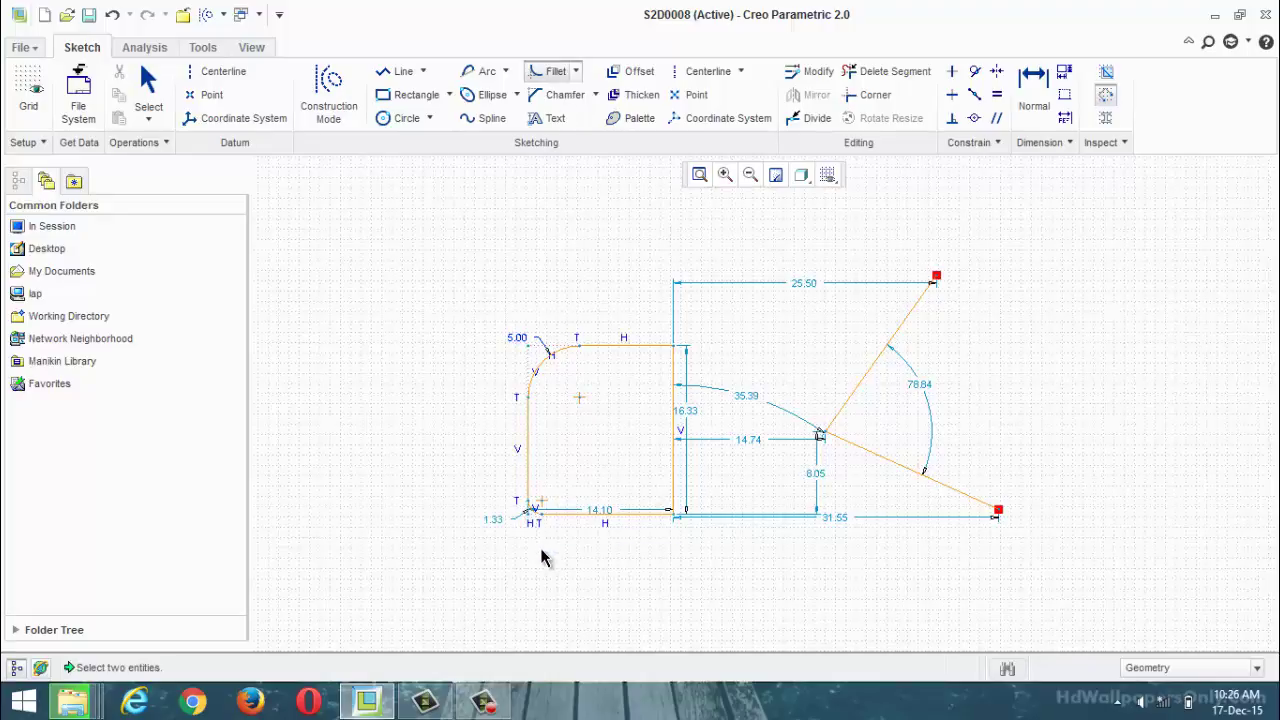
Set the radius of the rectangle's lower-left fillet to 5.
middle_click(494, 524)
left_click(495, 523)
type("5")
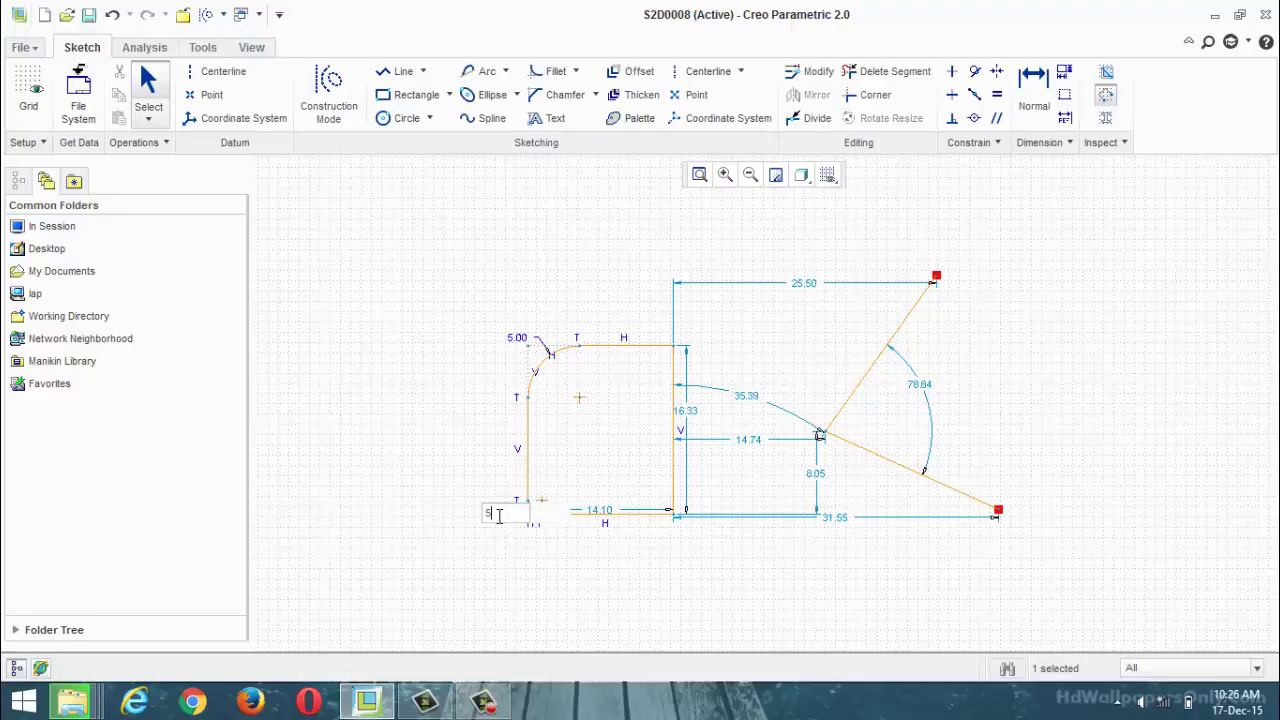
key("Return")
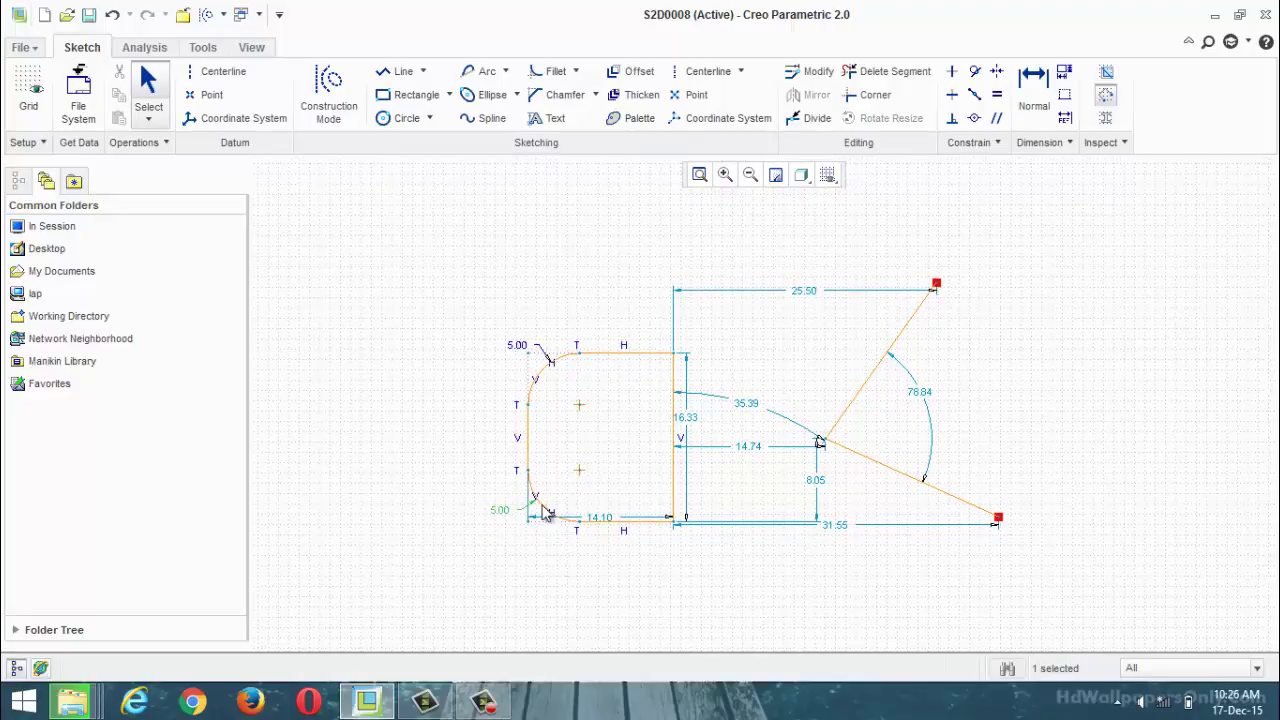
Add a Circular Trim fillet with a radius of about 0.73 to the rectangle's upper-right corner.
scroll(555, 342, "down", 1)
scroll(545, 362, "up", 2)
scroll(545, 362, "up", 3)
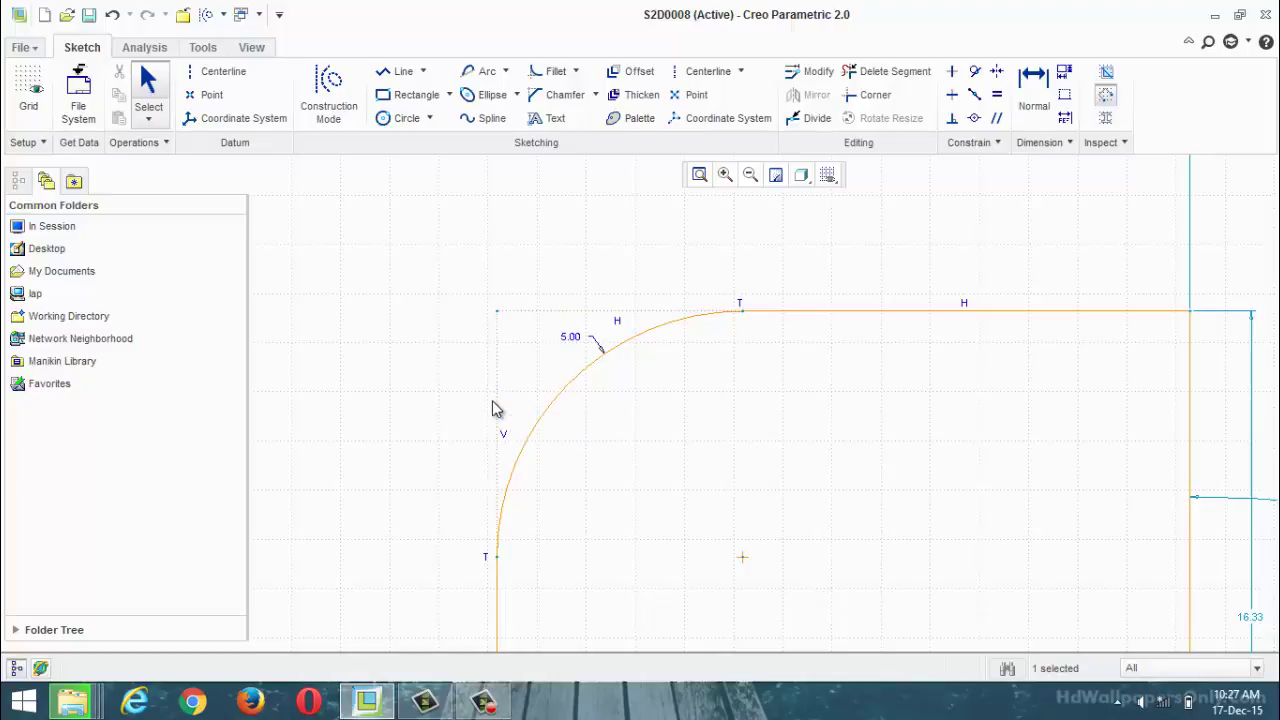
left_click(575, 72)
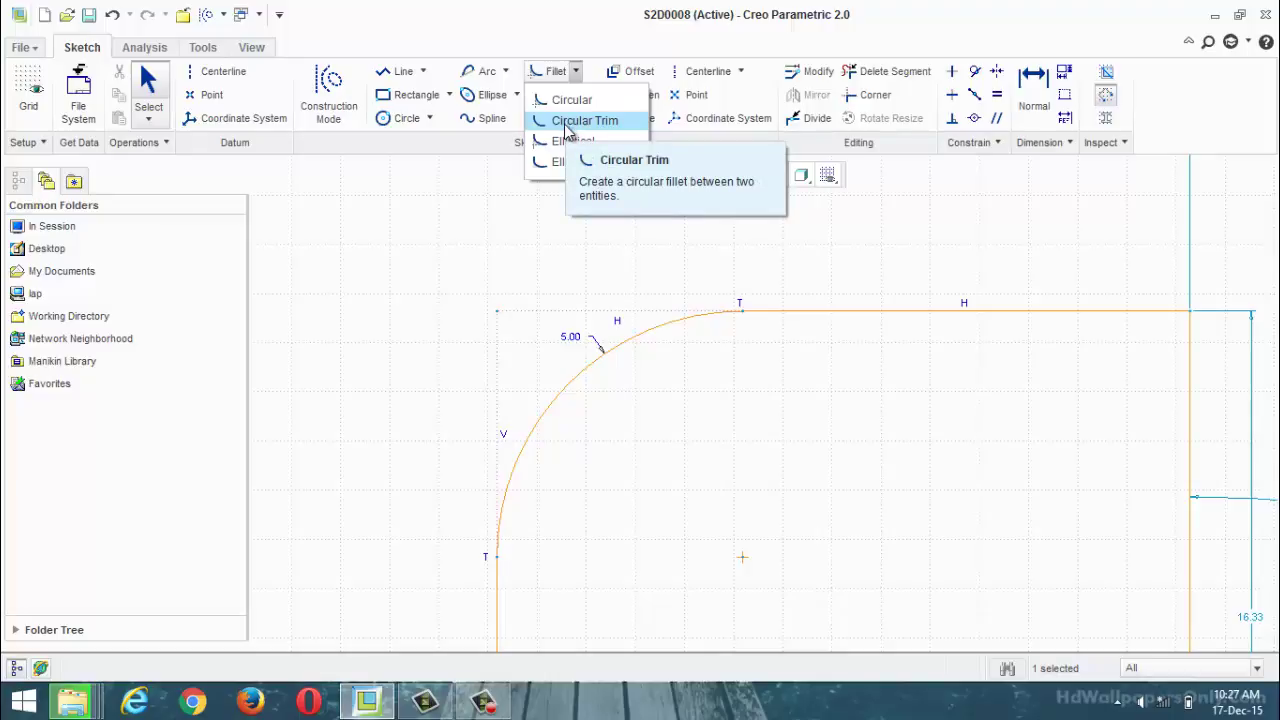
left_click(567, 121)
scroll(900, 366, "down", 5)
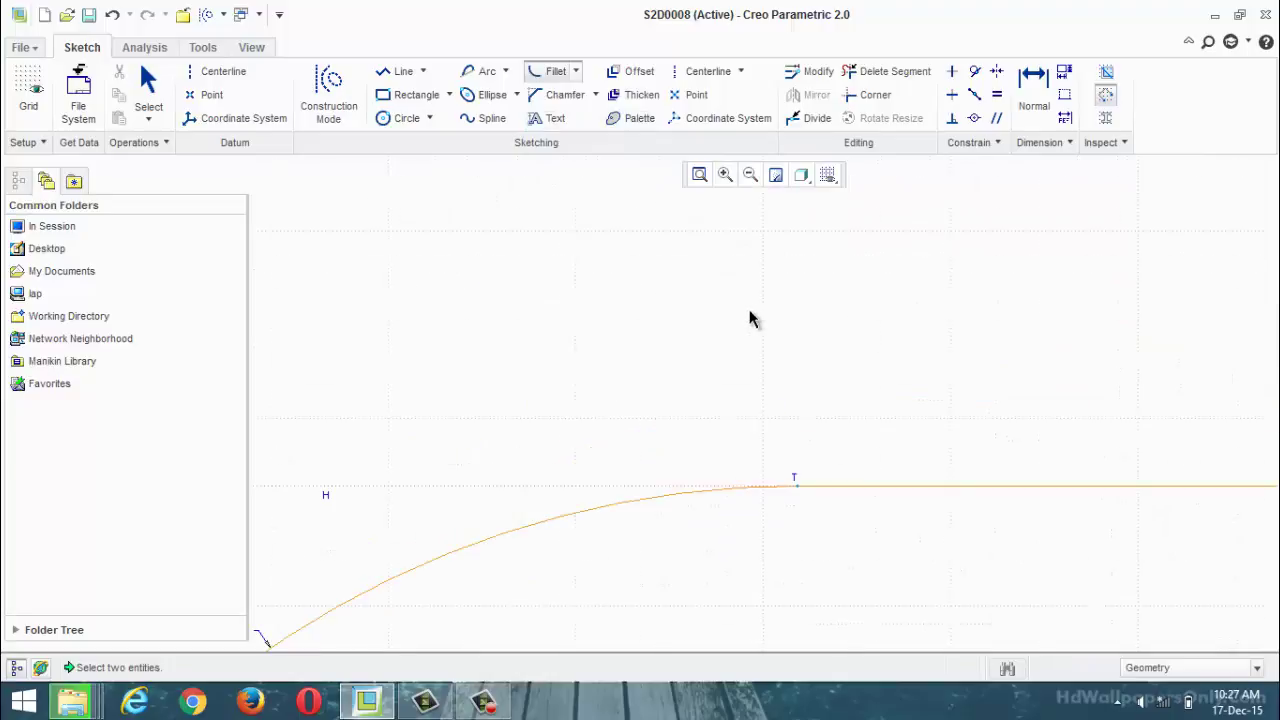
scroll(749, 314, "up", 4)
scroll(969, 354, "down", 1)
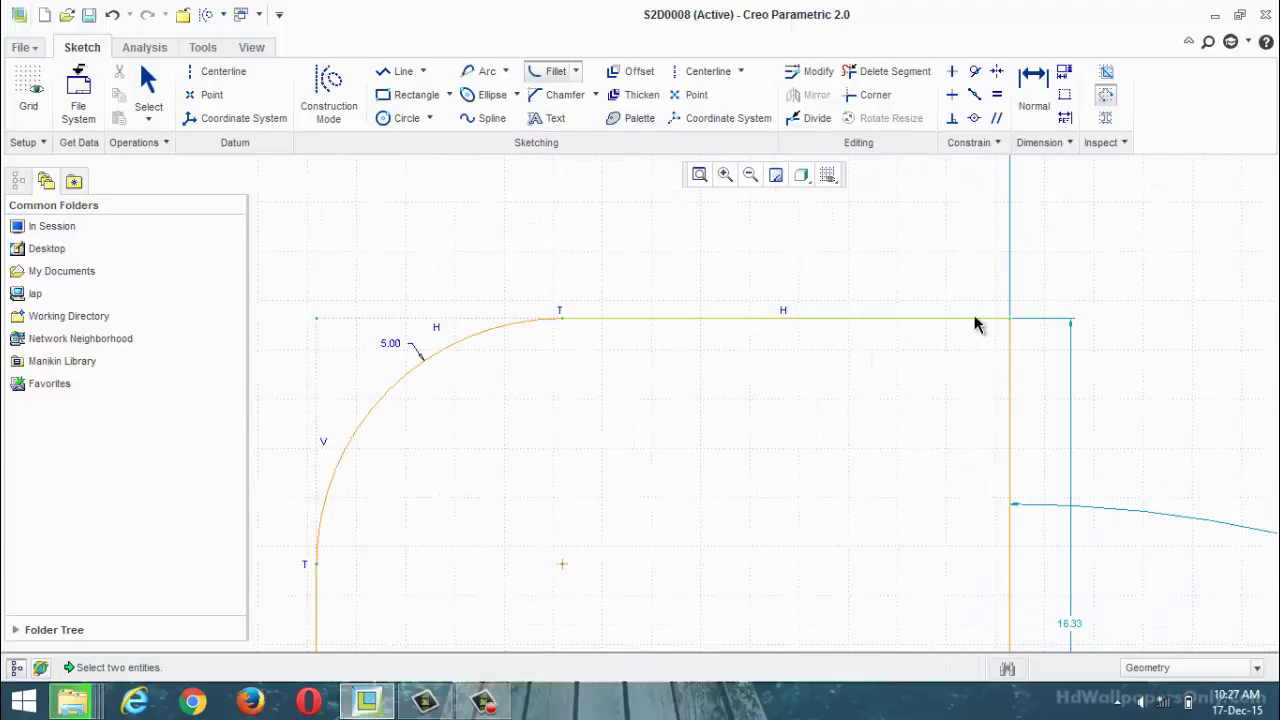
left_click(975, 323)
left_click(1011, 366)
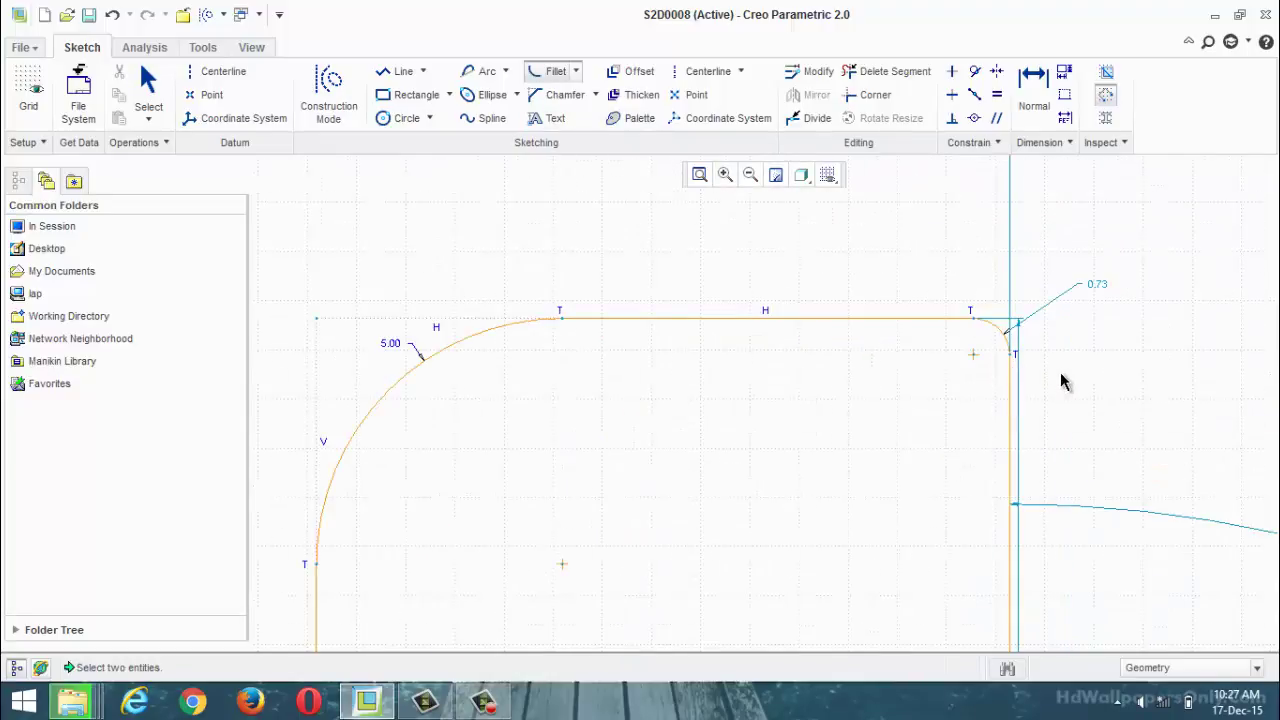
middle_click(1060, 372)
Set the radius of the rectangle's upper-right trimmed fillet to 5 and compare it with the upper-left fillet.
double_click(1097, 285)
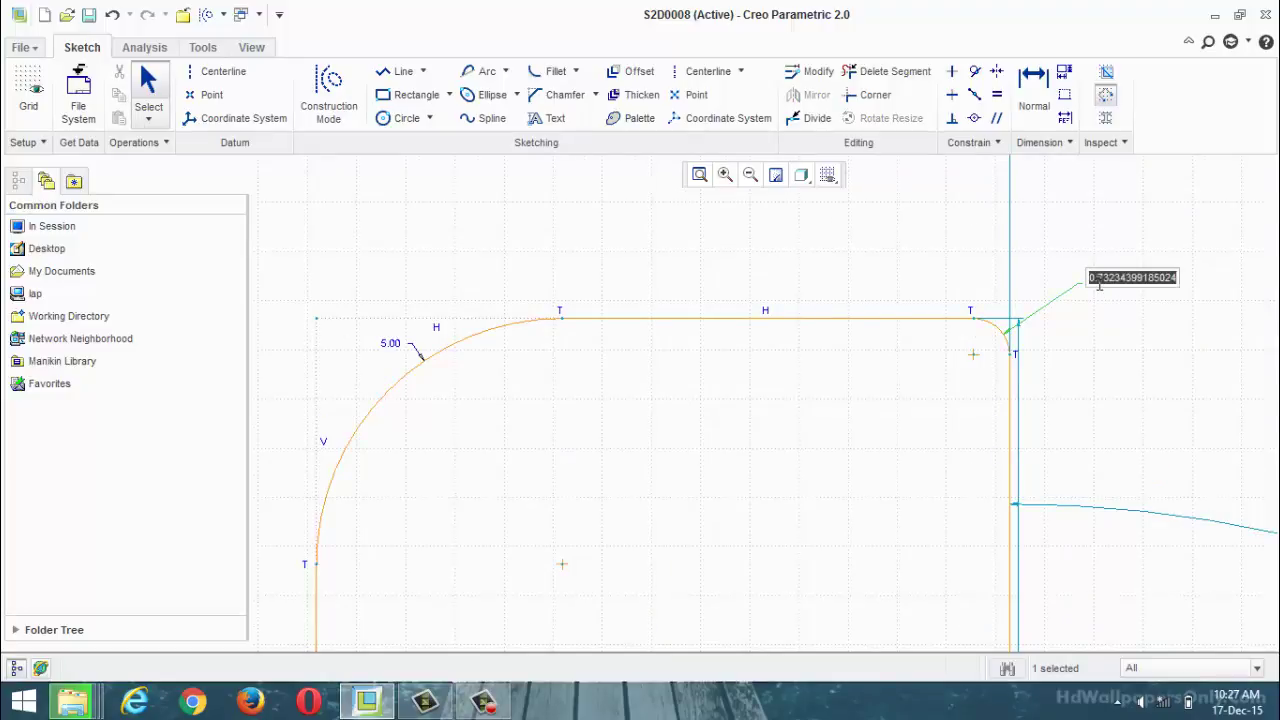
type("15")
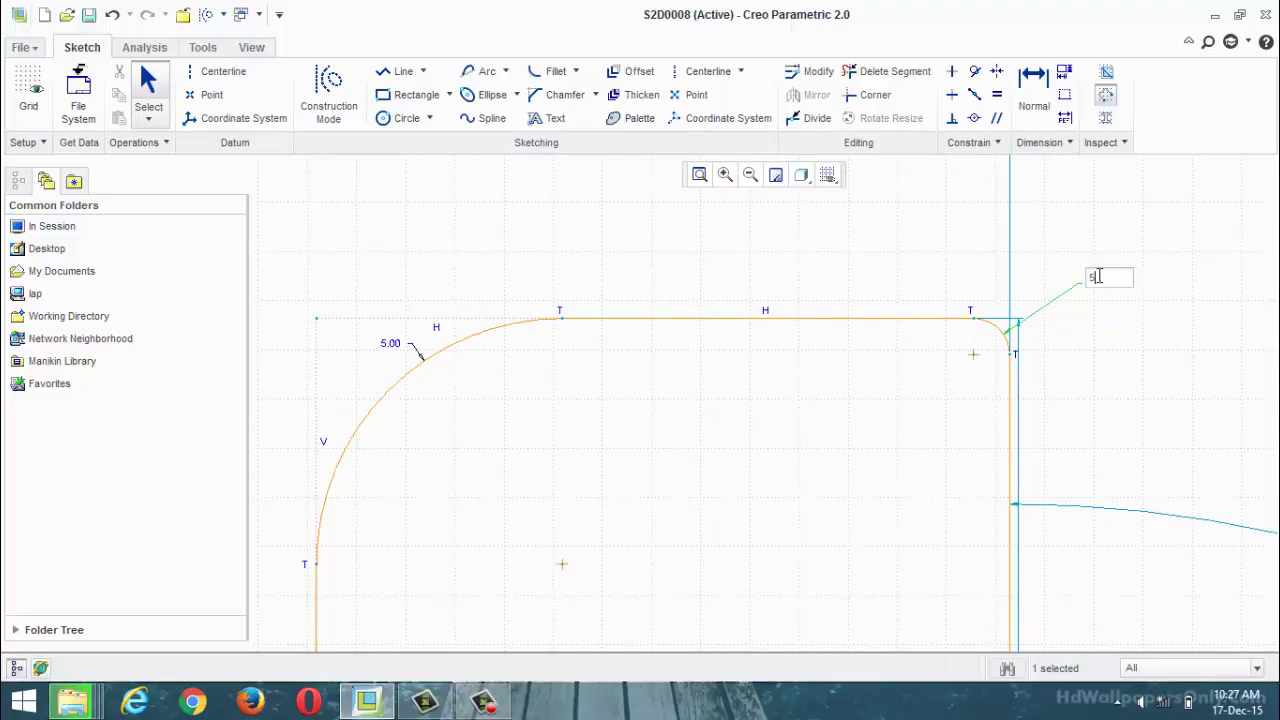
key("Return")
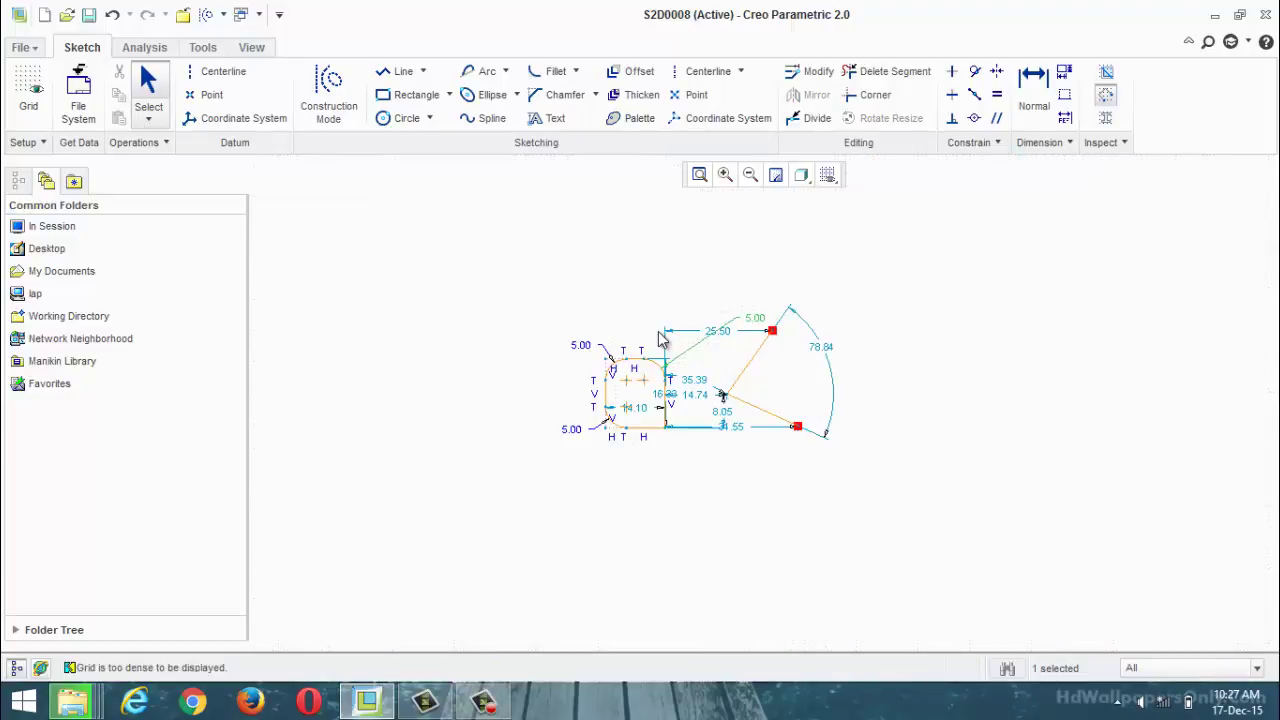
scroll(660, 340, "down", 8)
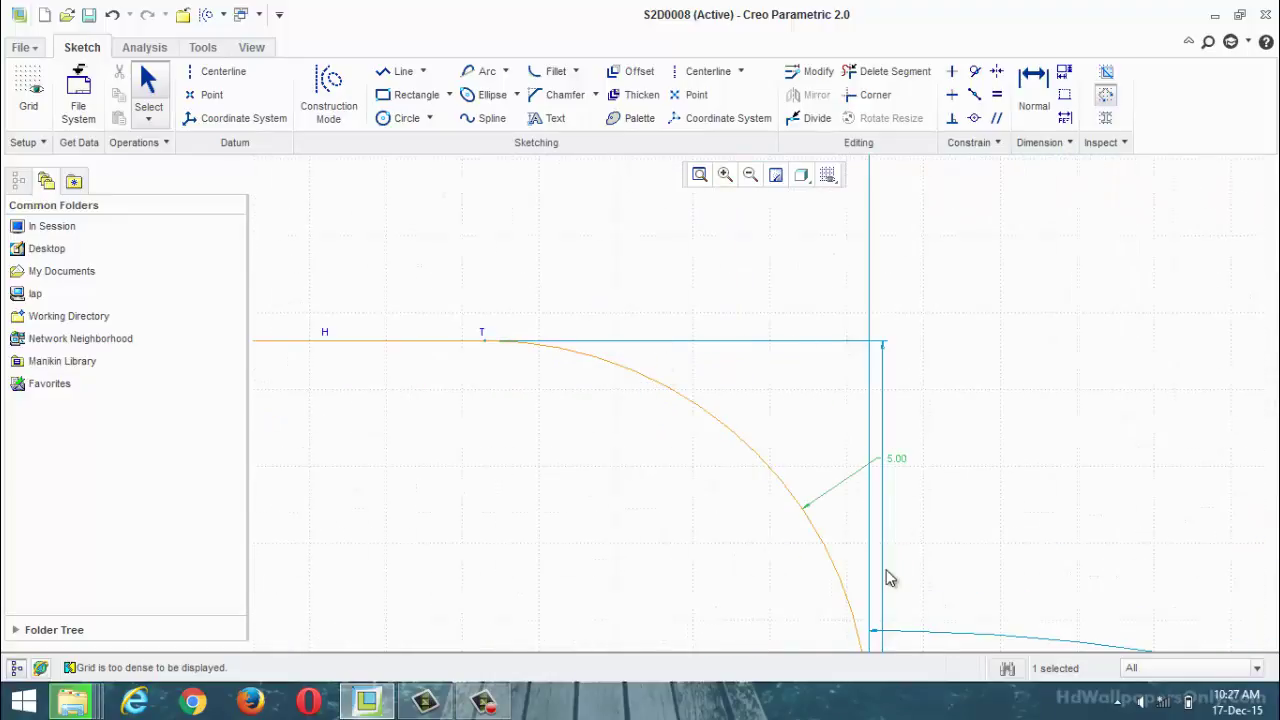
scroll(895, 560, "up", 3)
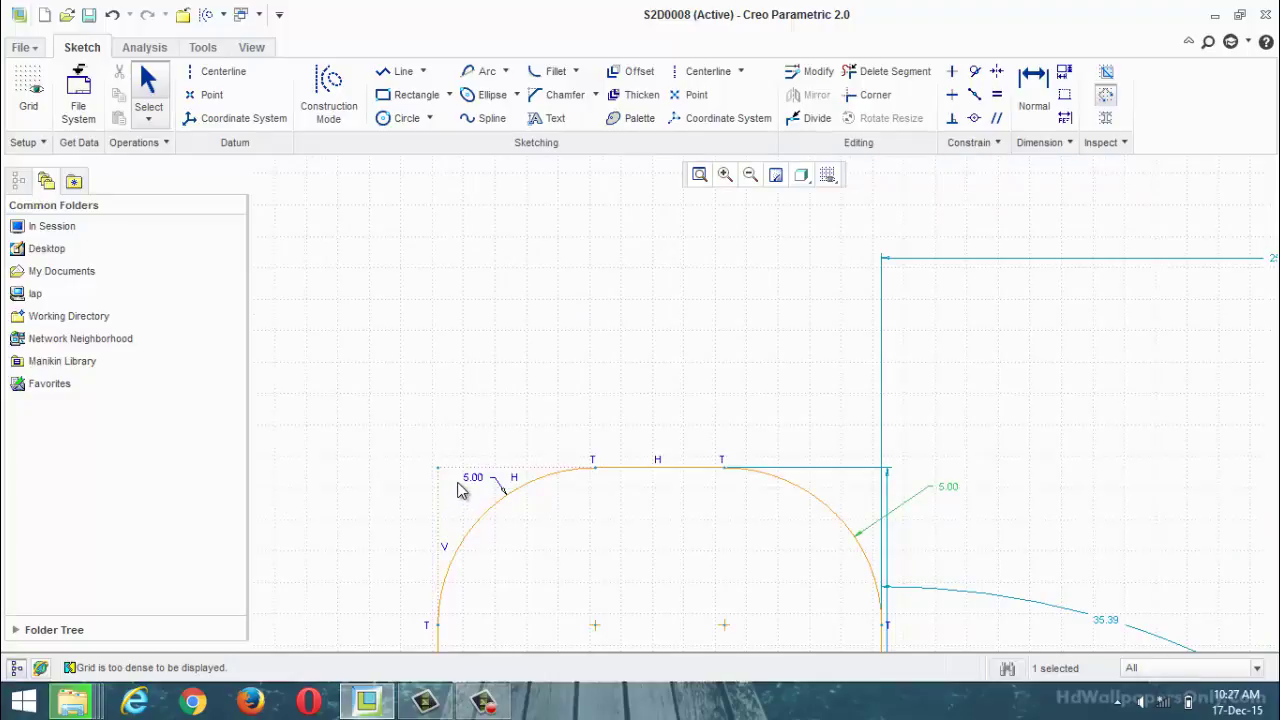
scroll(608, 395, "down", 2)
scroll(605, 375, "up", 5)
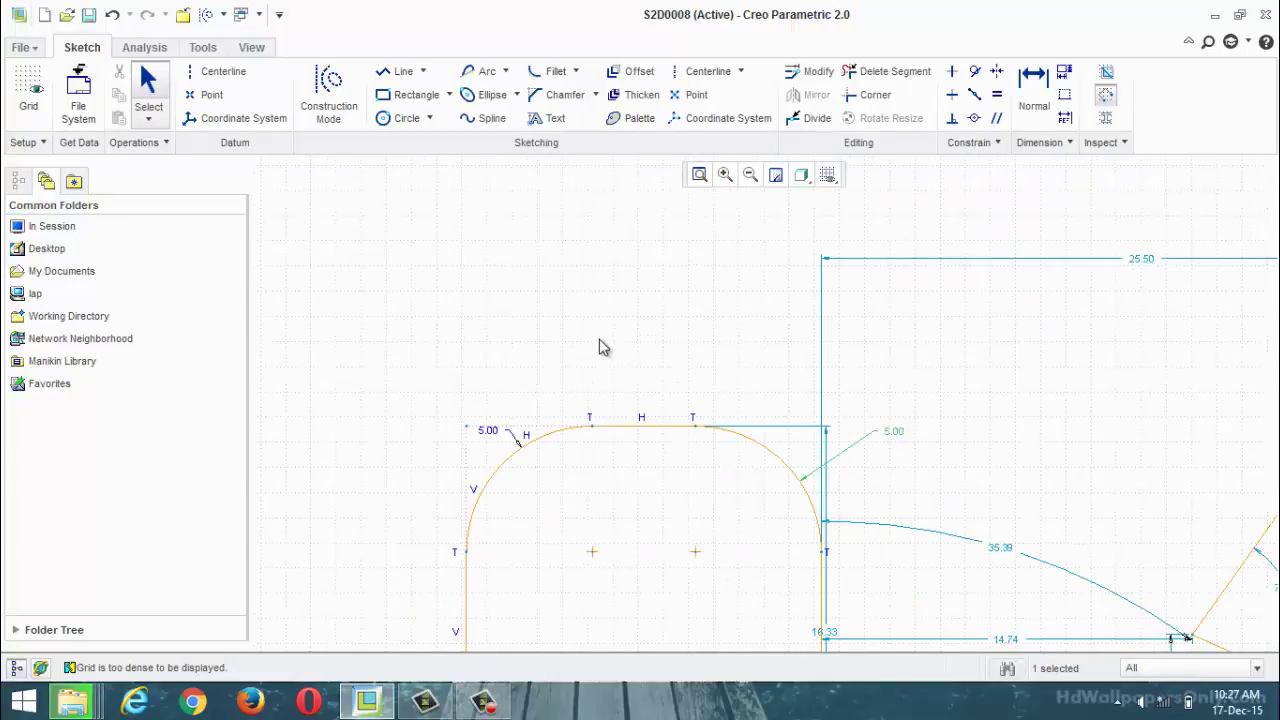
left_click(516, 95)
left_click(520, 96)
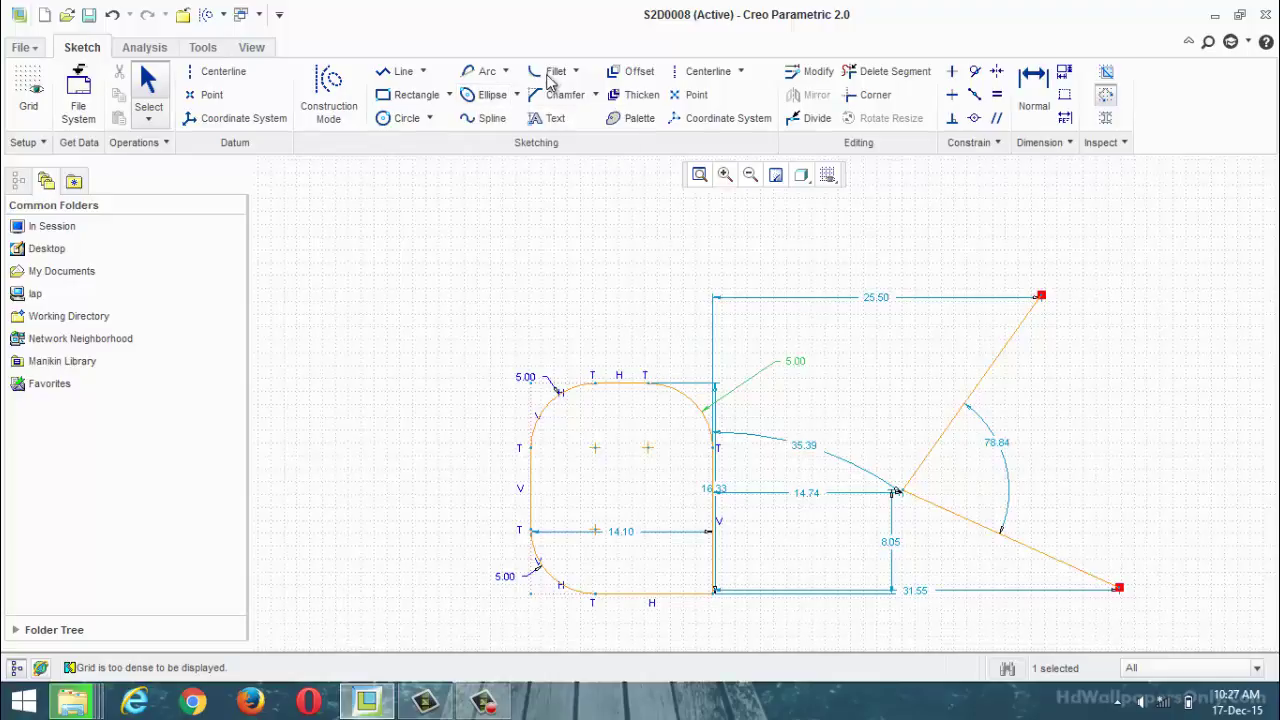
left_click(575, 72)
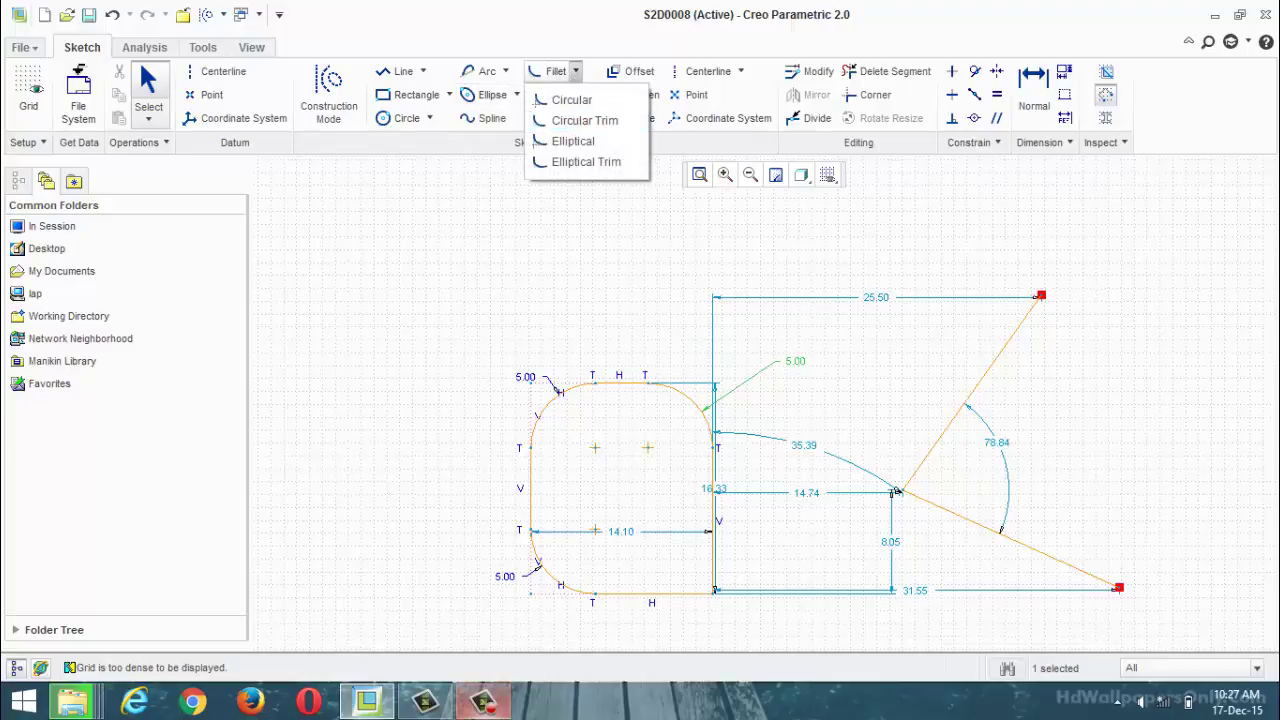
left_click(483, 700)
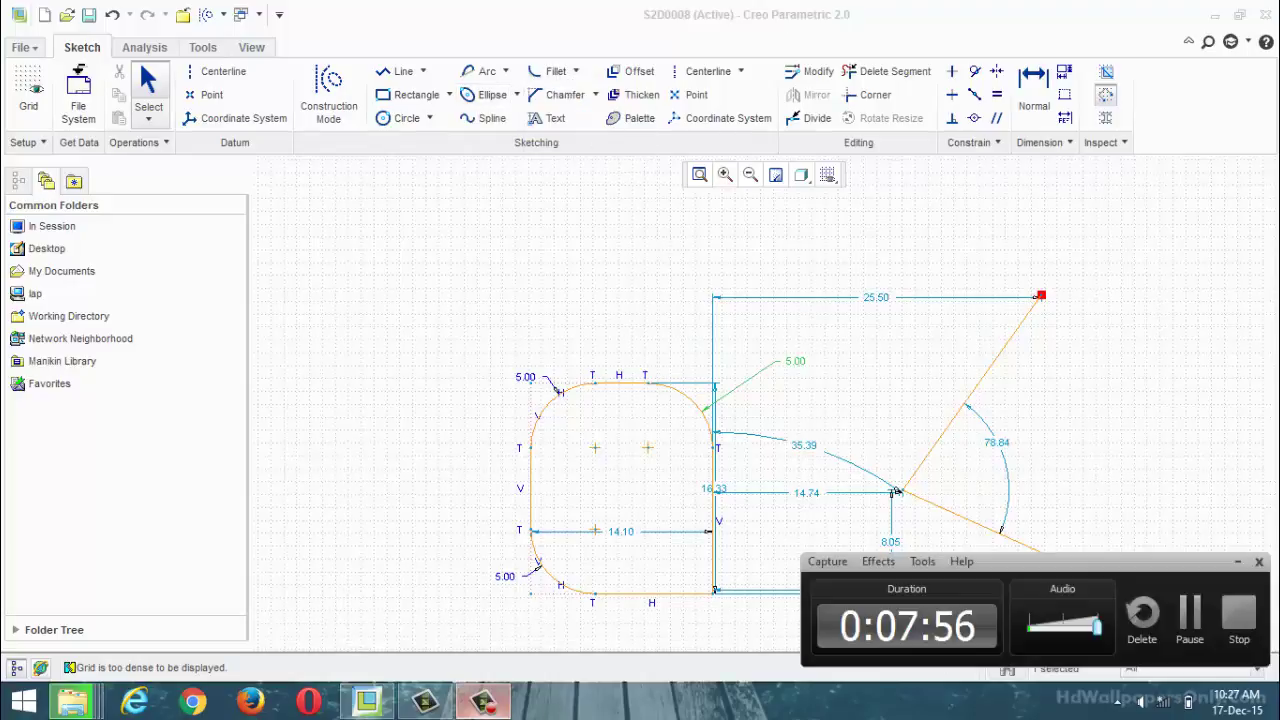
left_click(1238, 562)
Add an Elliptical fillet about 0.68 wide and 0.42 high to the rectangle's lower-right corner.
left_click(575, 72)
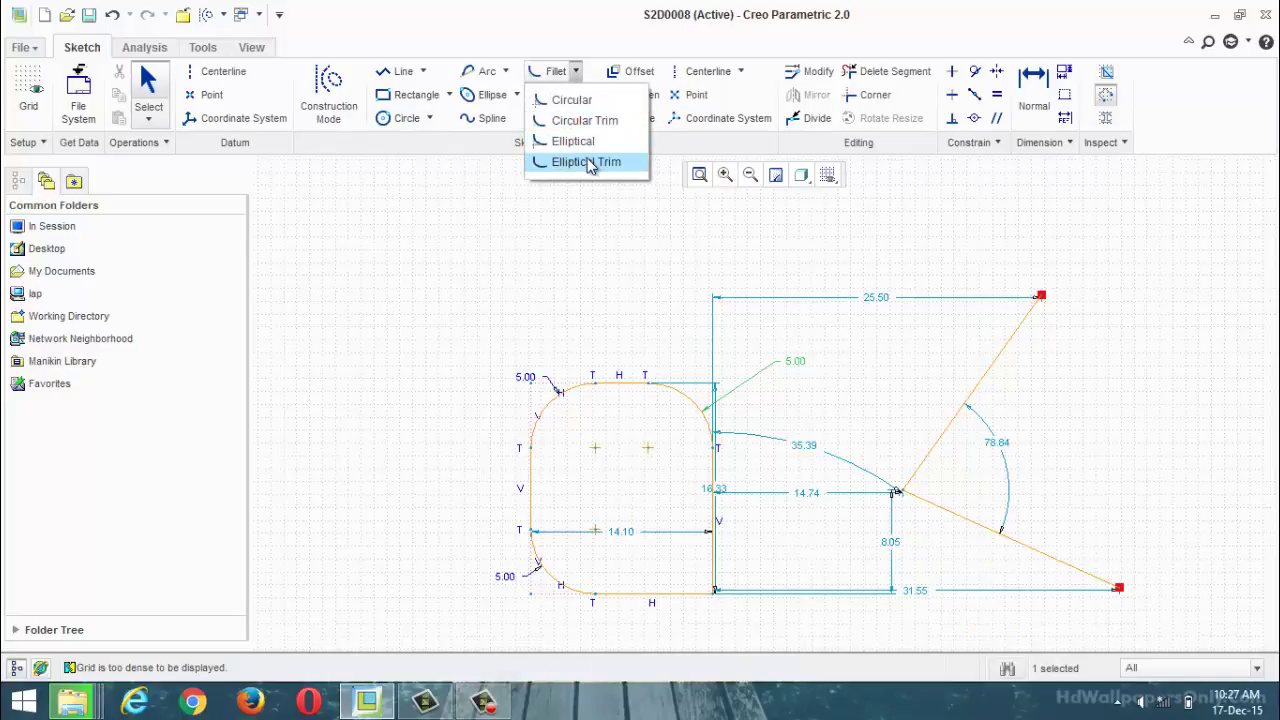
left_click(589, 141)
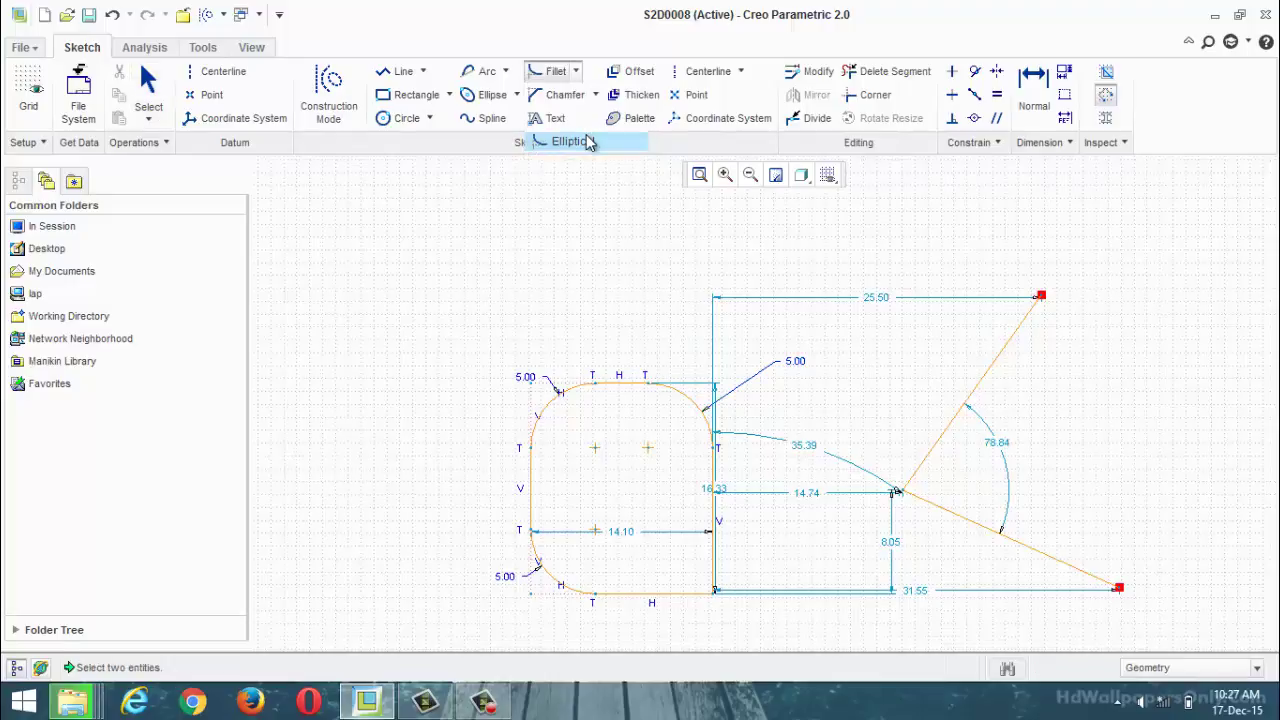
scroll(623, 580, "up", 3)
scroll(729, 586, "down", 3)
scroll(725, 618, "down", 5)
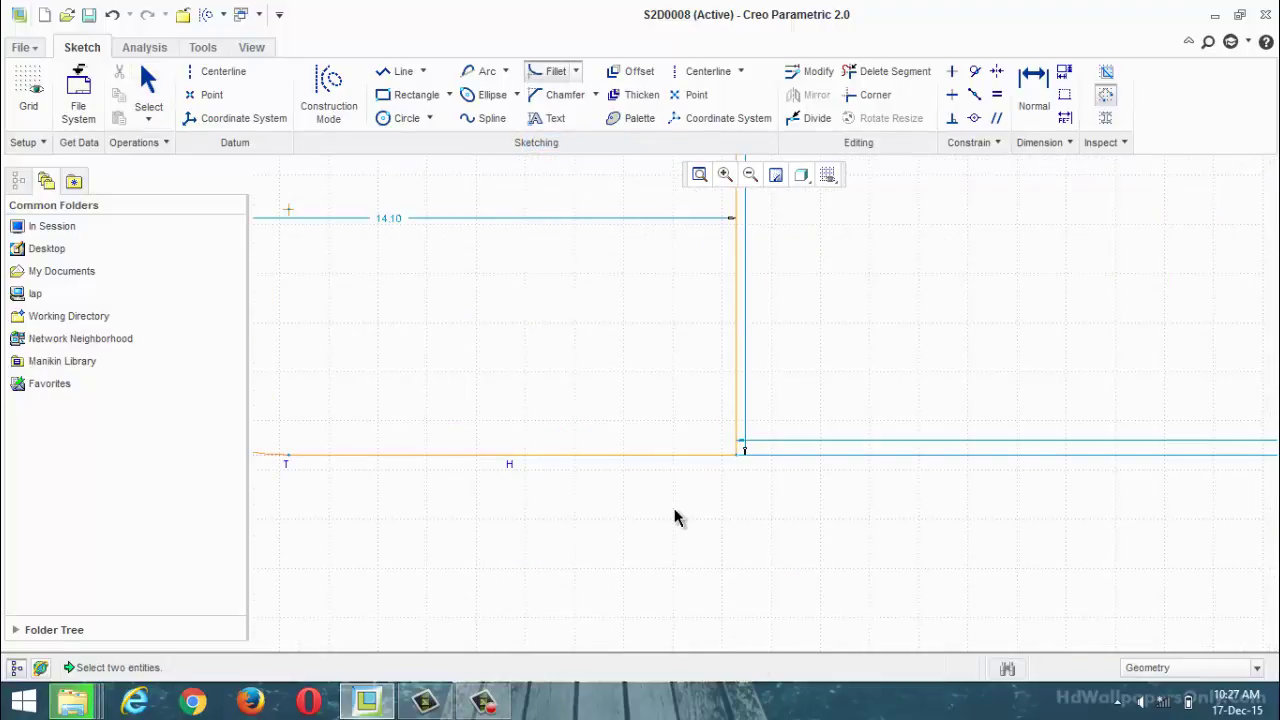
left_click(704, 464)
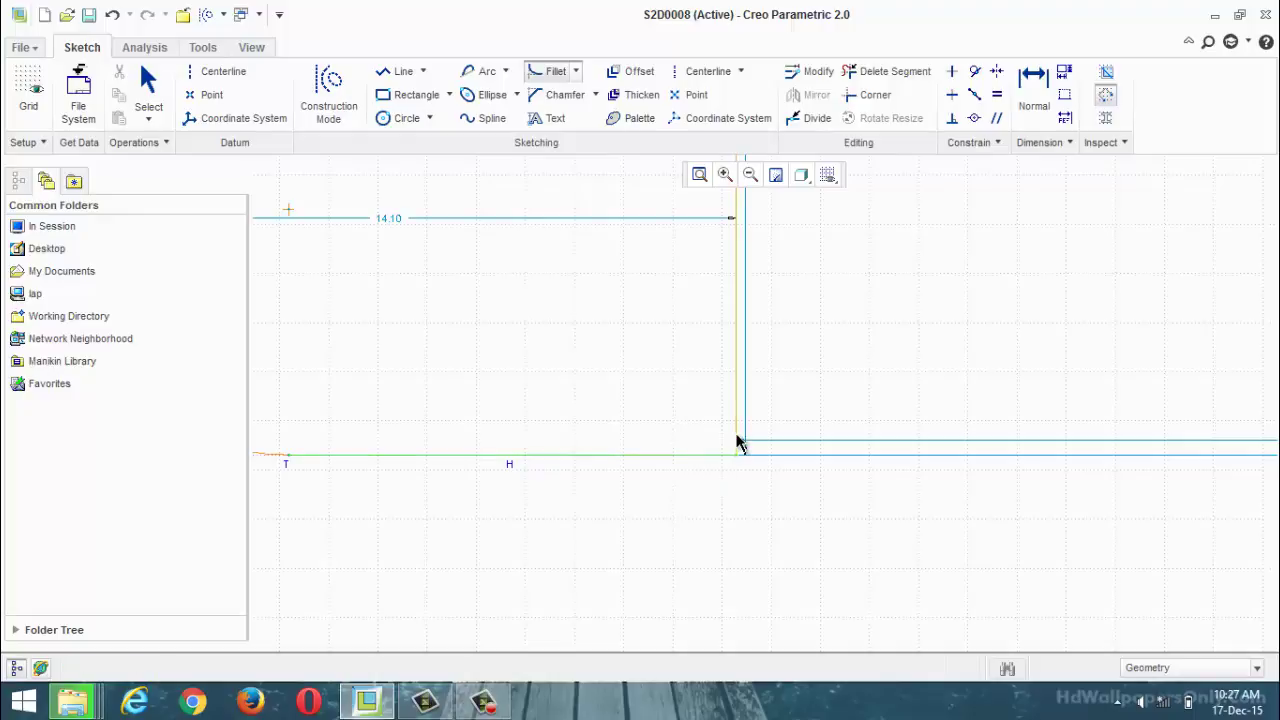
left_click(738, 440)
middle_click(676, 495)
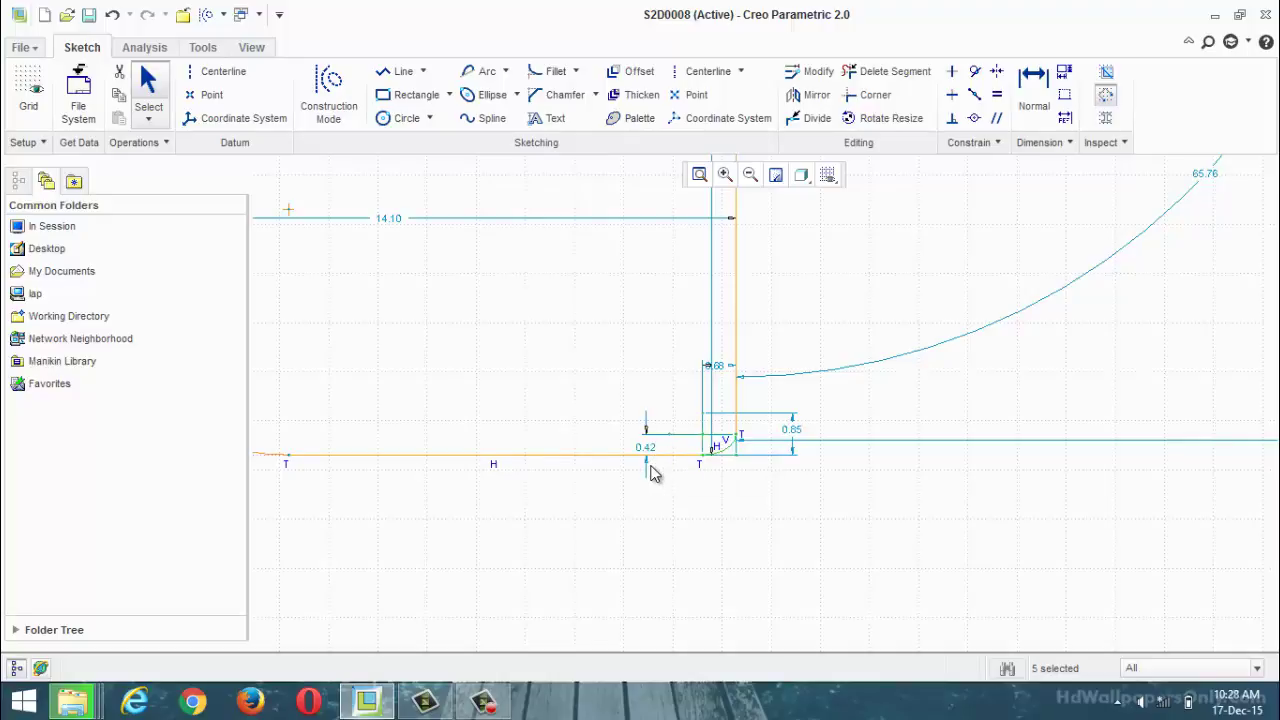
Set the height of the lower-right elliptical fillet to 0.5.
double_click(646, 448)
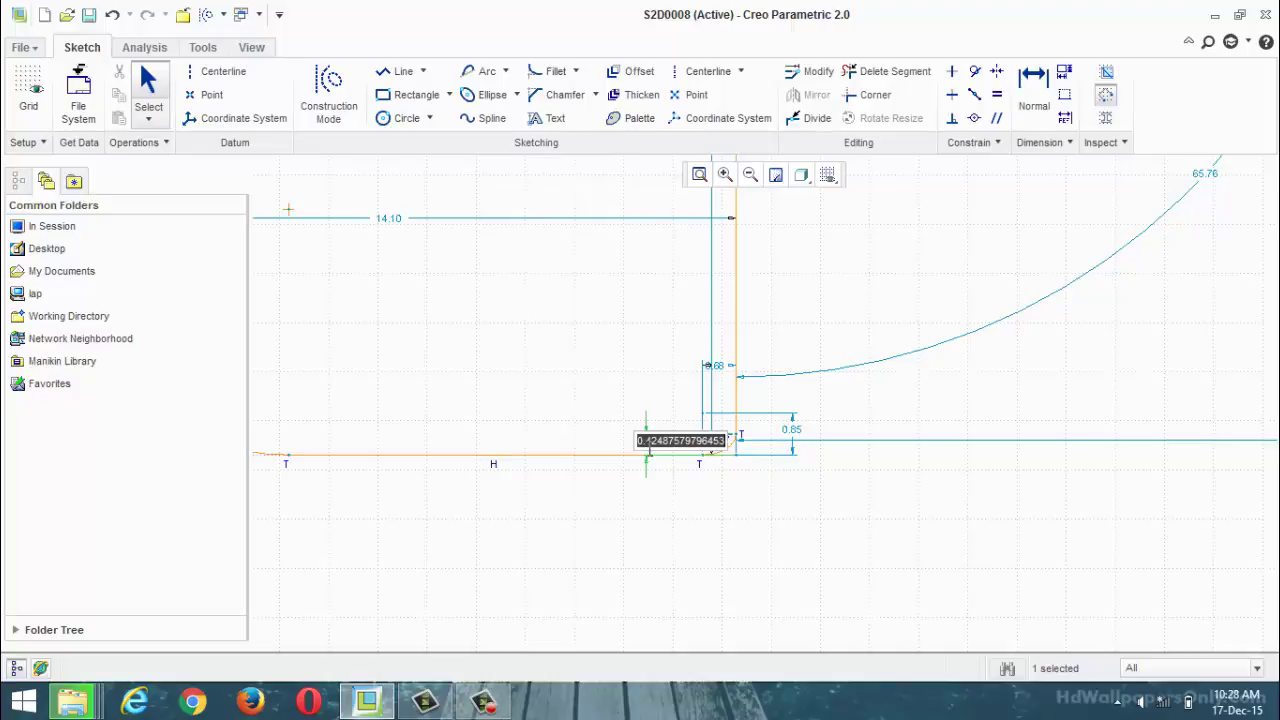
type("0.5")
key("Return")
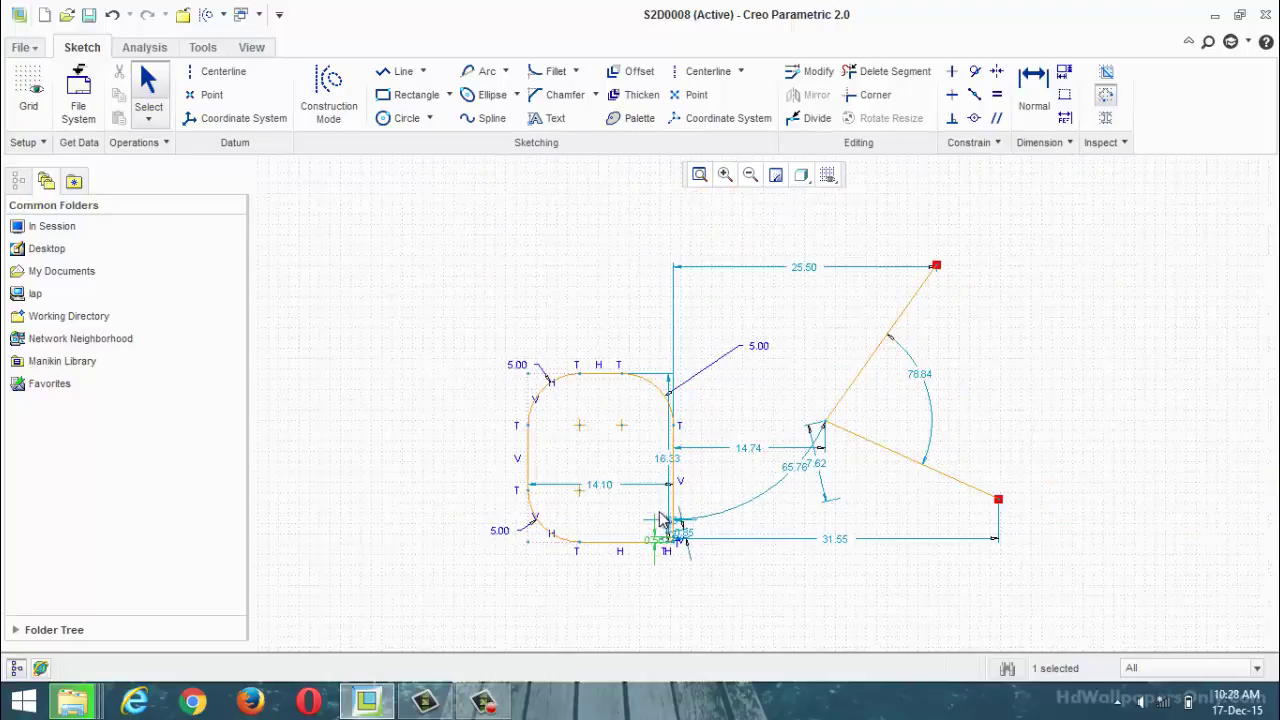
scroll(800, 490, "up", 5)
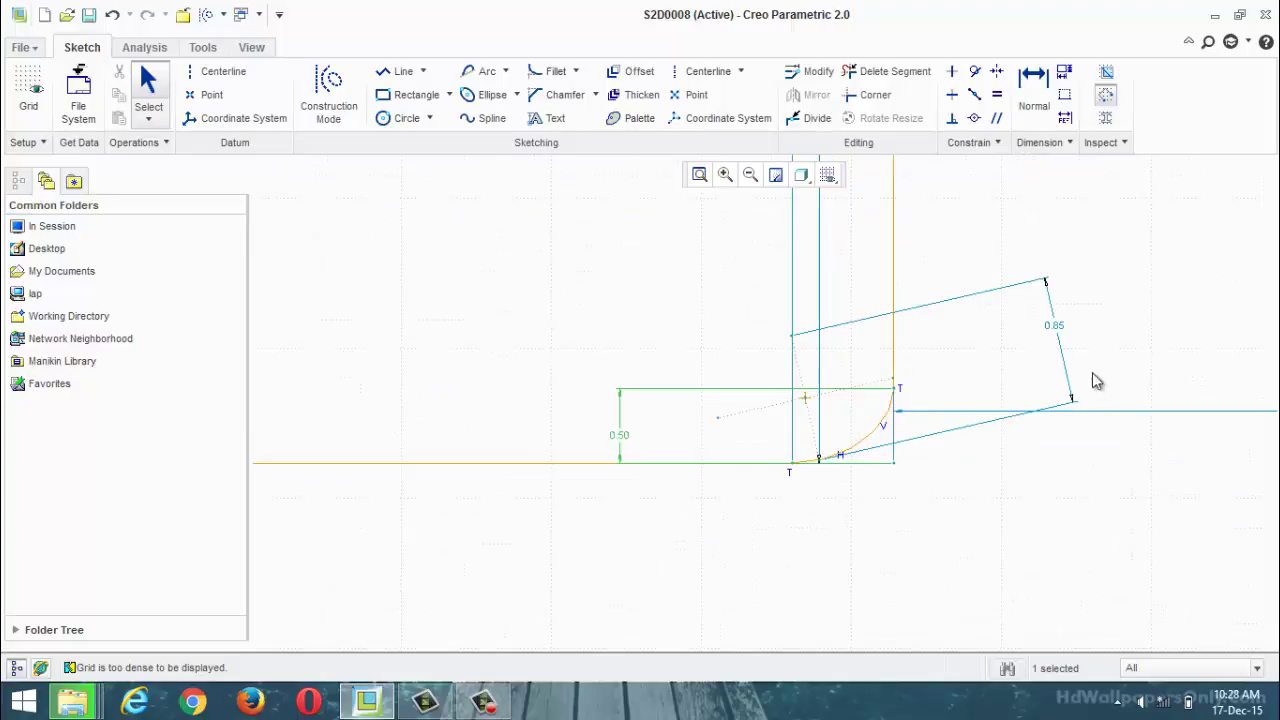
Set the full axis length of the lower-right elliptical fillet to 1.
double_click(1062, 330)
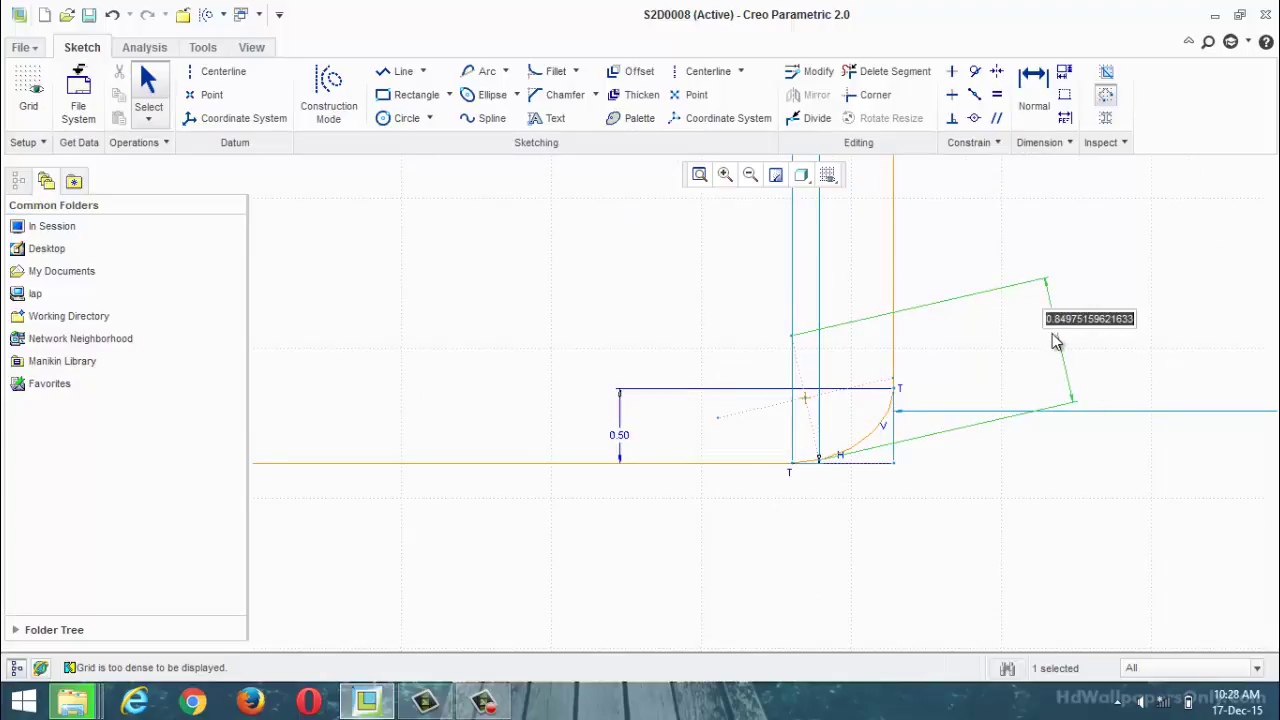
scroll(1054, 340, "down", 8)
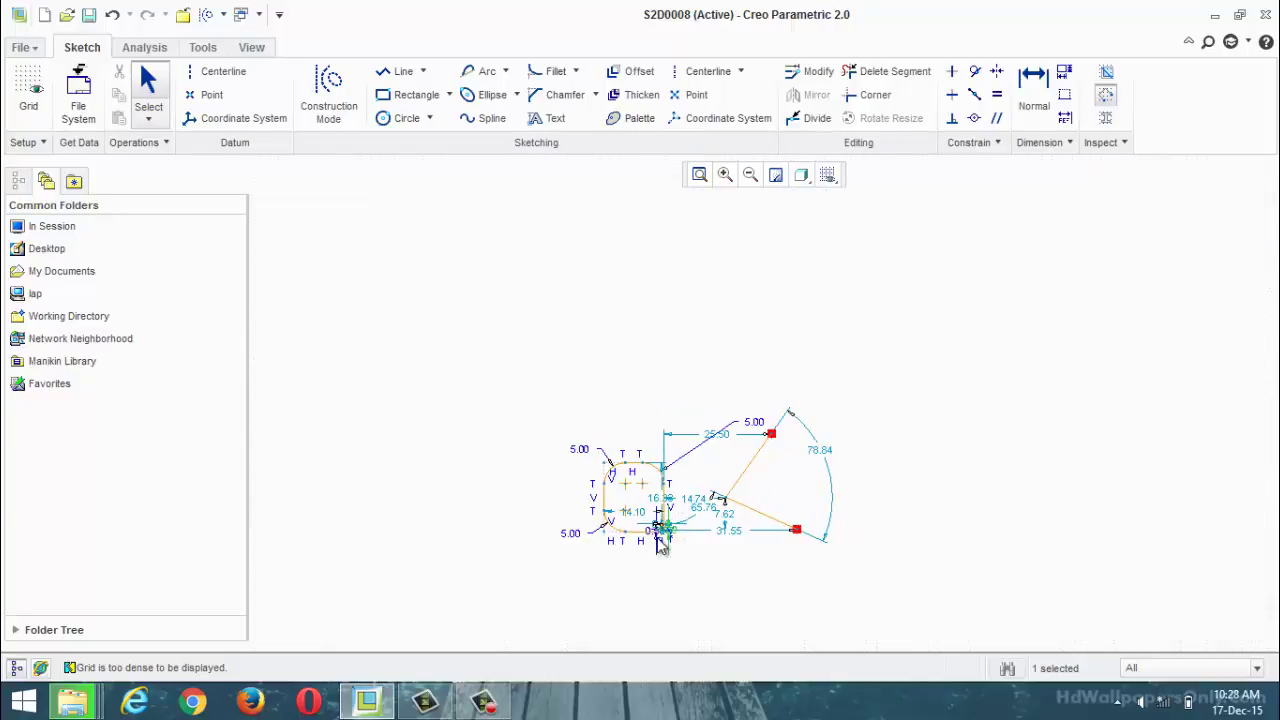
scroll(662, 545, "up", 8)
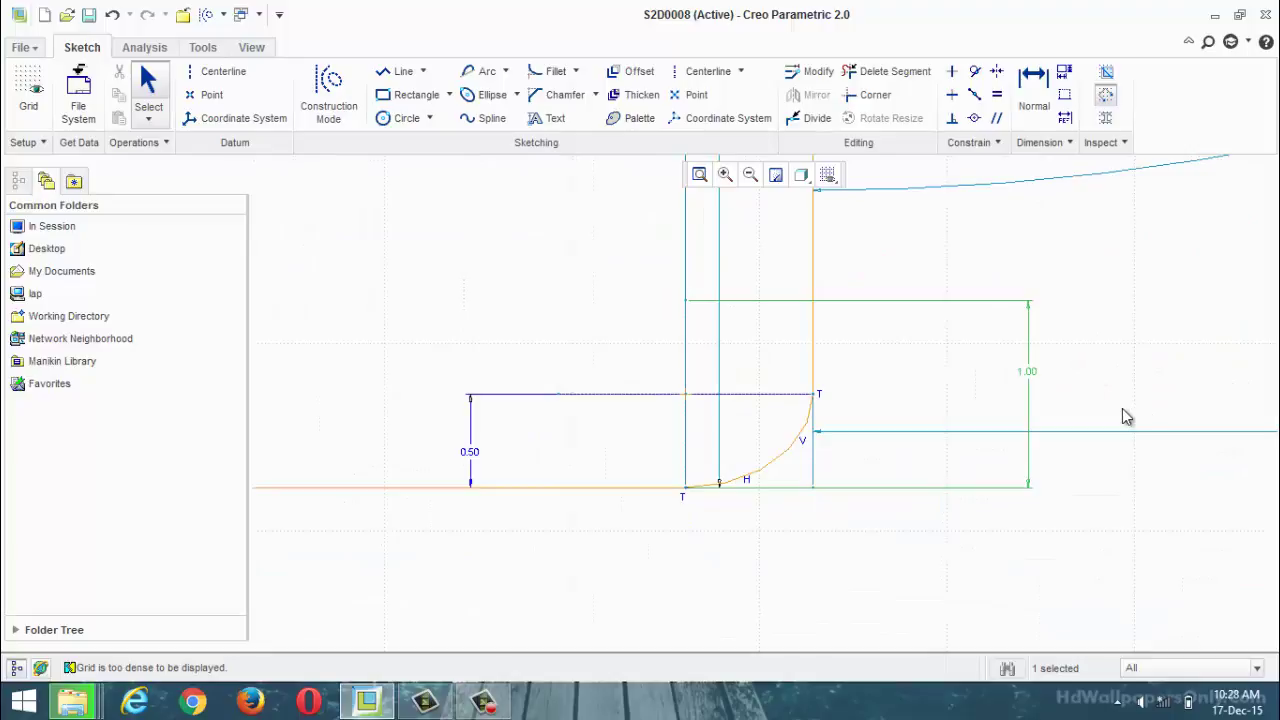
scroll(940, 432, "up", 3)
scroll(940, 432, "down", 5)
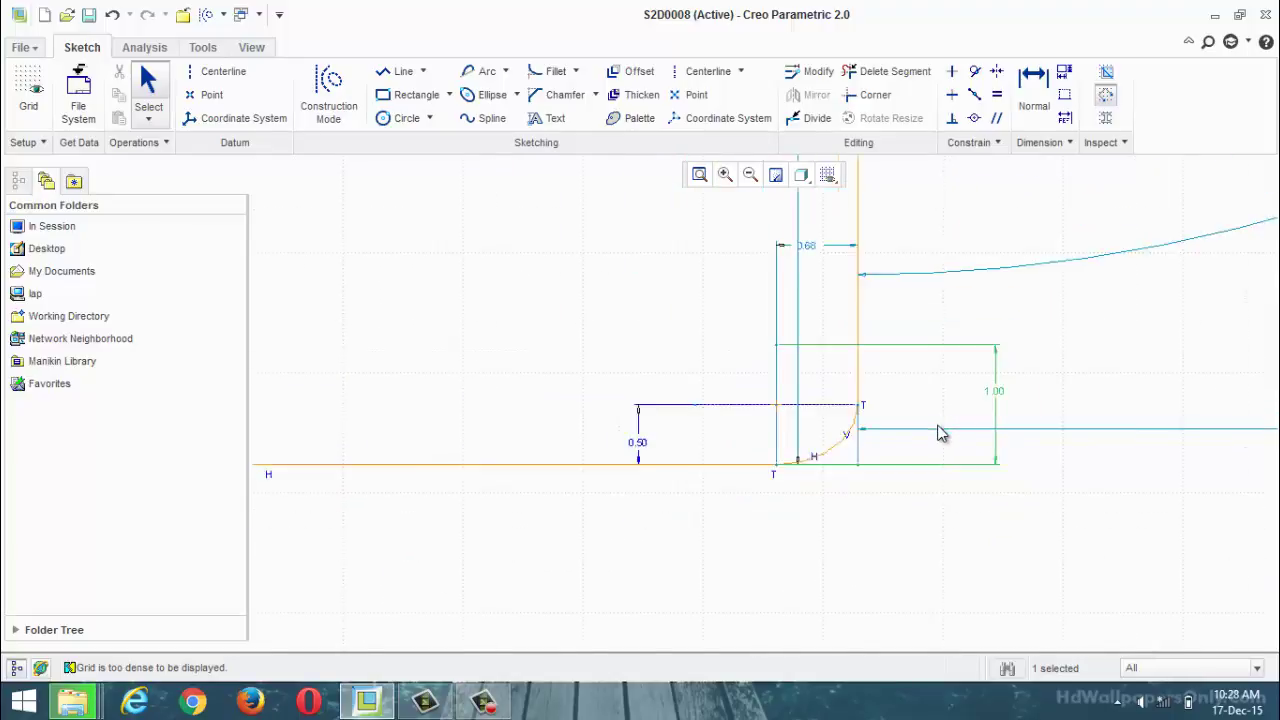
scroll(940, 432, "down", 5)
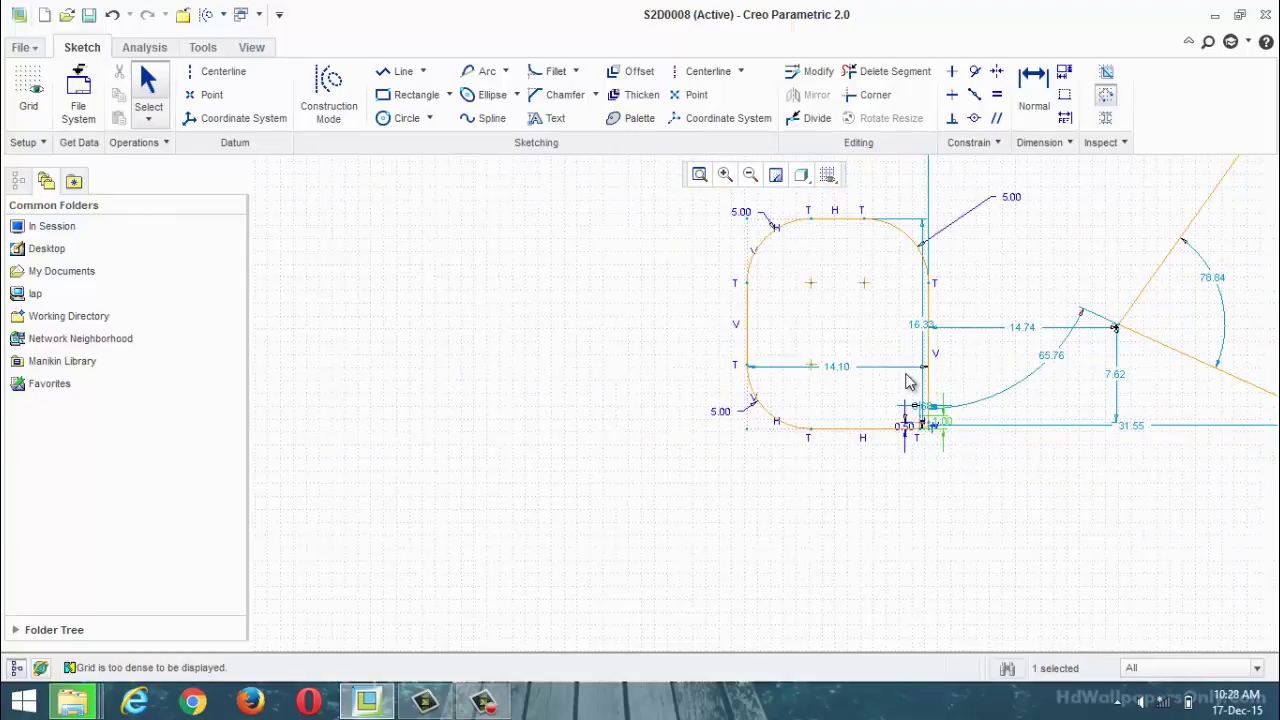
Undo the dimension changes and the elliptical fillet at the rectangle's lower-right corner.
left_click(856, 460)
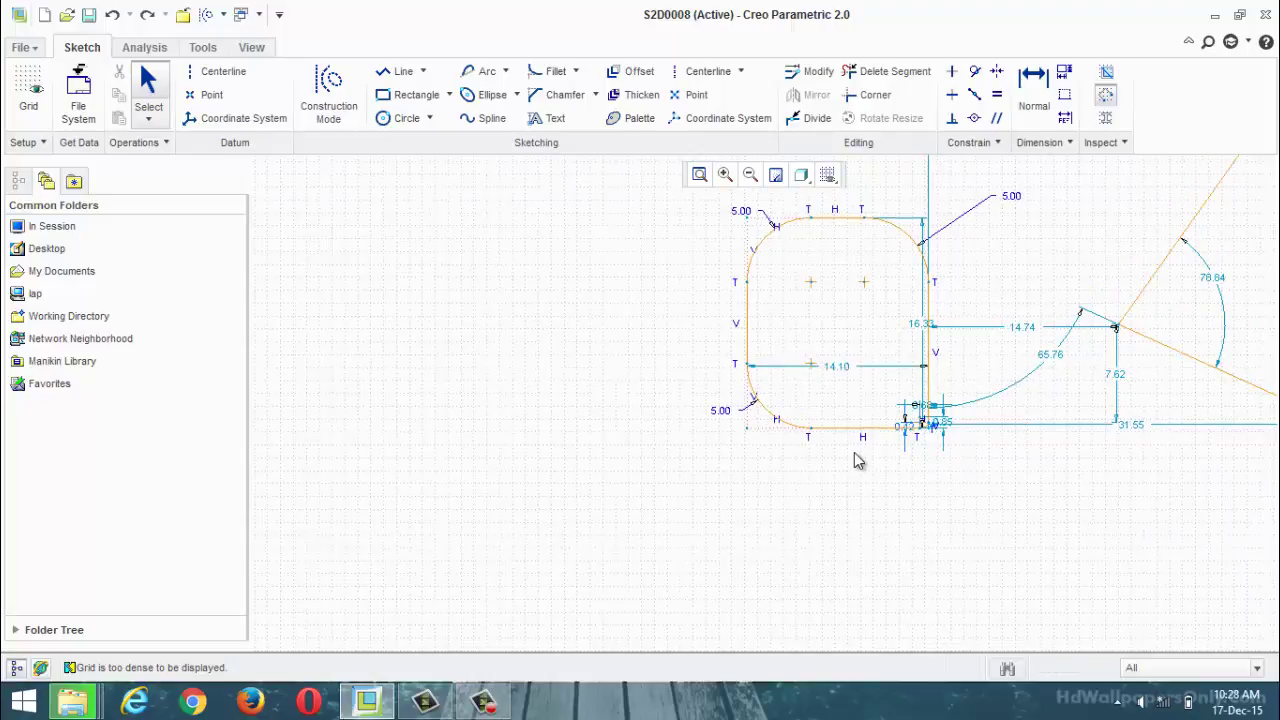
scroll(934, 449, "down", 2)
scroll(934, 435, "up", 8)
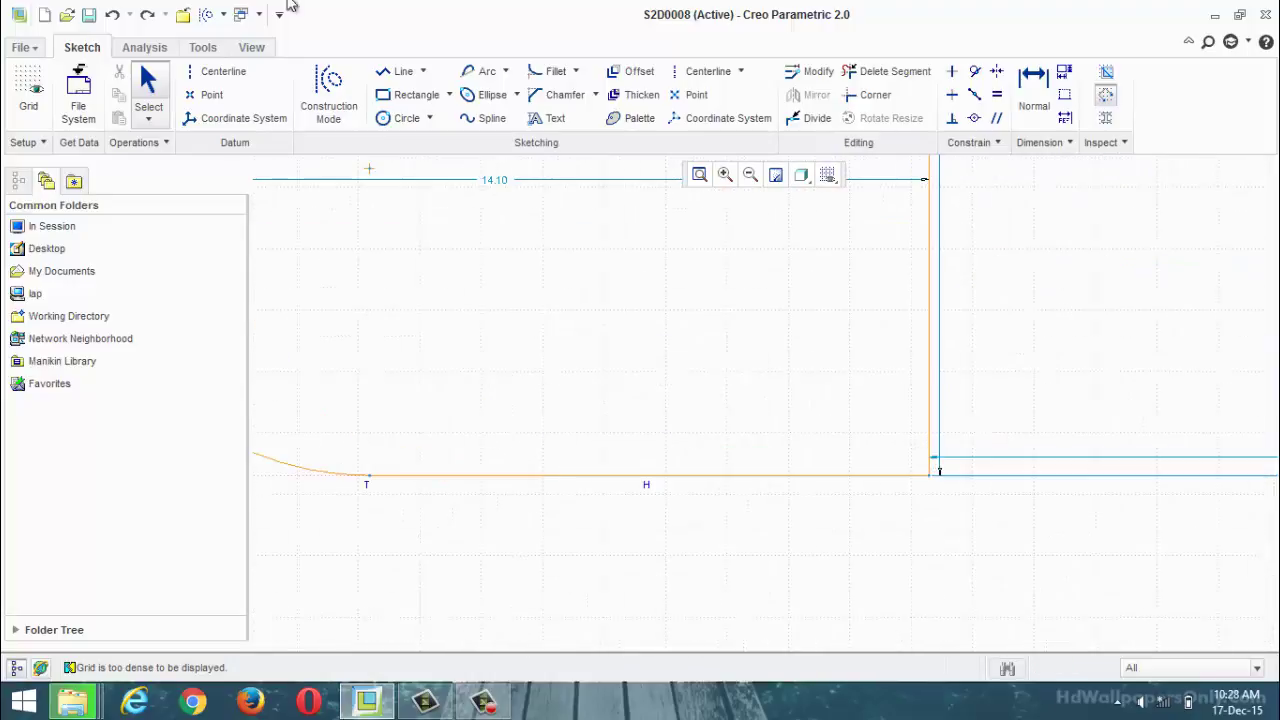
left_click(576, 71)
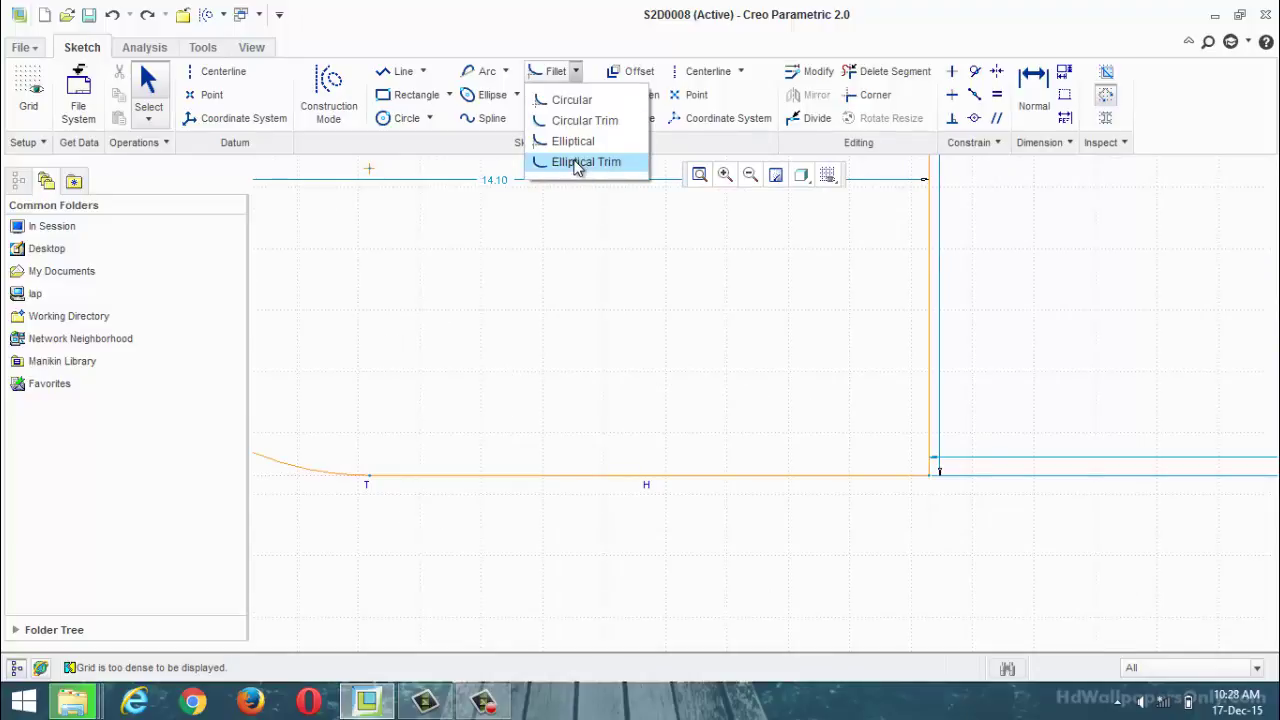
left_click(586, 266)
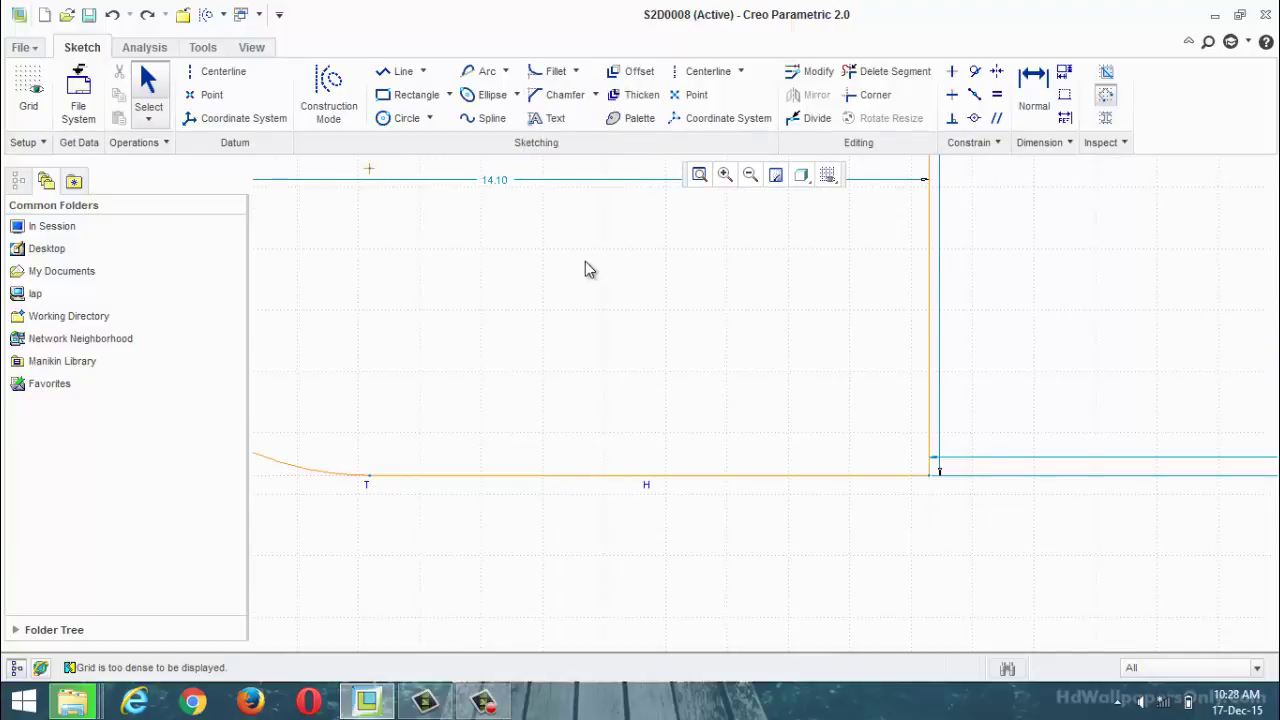
left_click(595, 96)
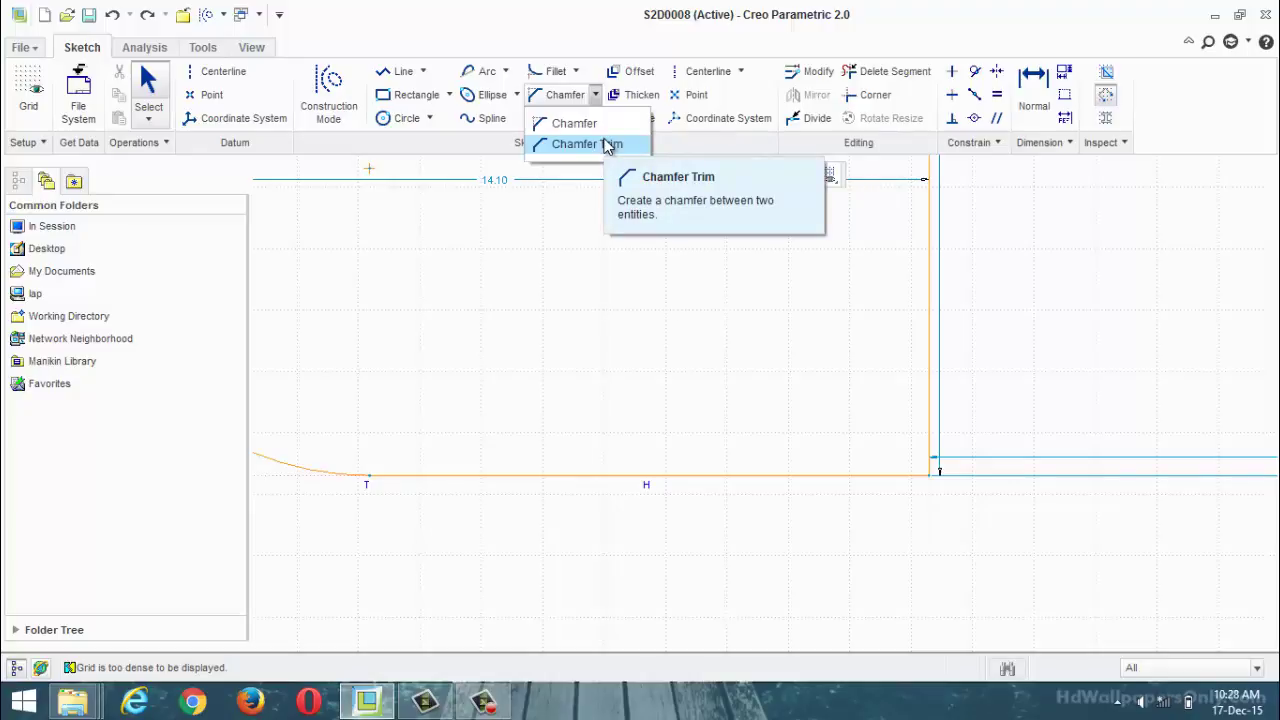
left_click(655, 238)
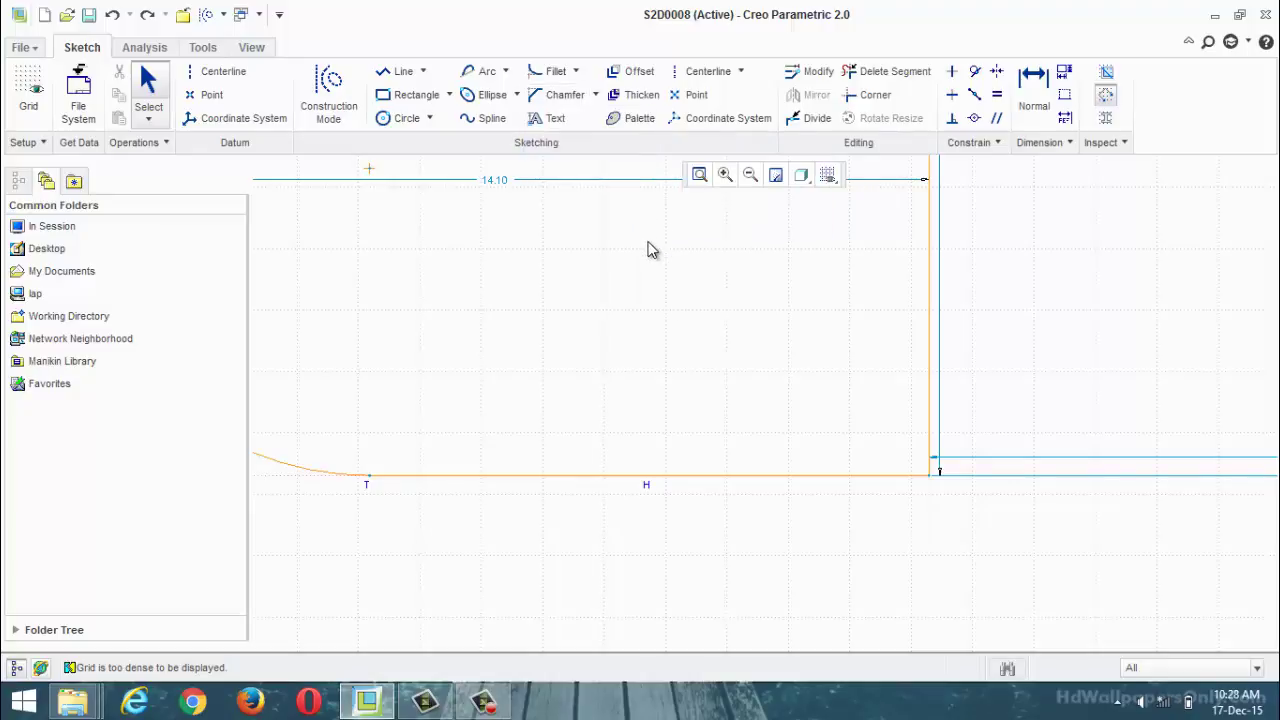
Undo the remaining fillets at the rectangle's corners.
scroll(790, 380, "down", 3)
scroll(806, 400, "up", 5)
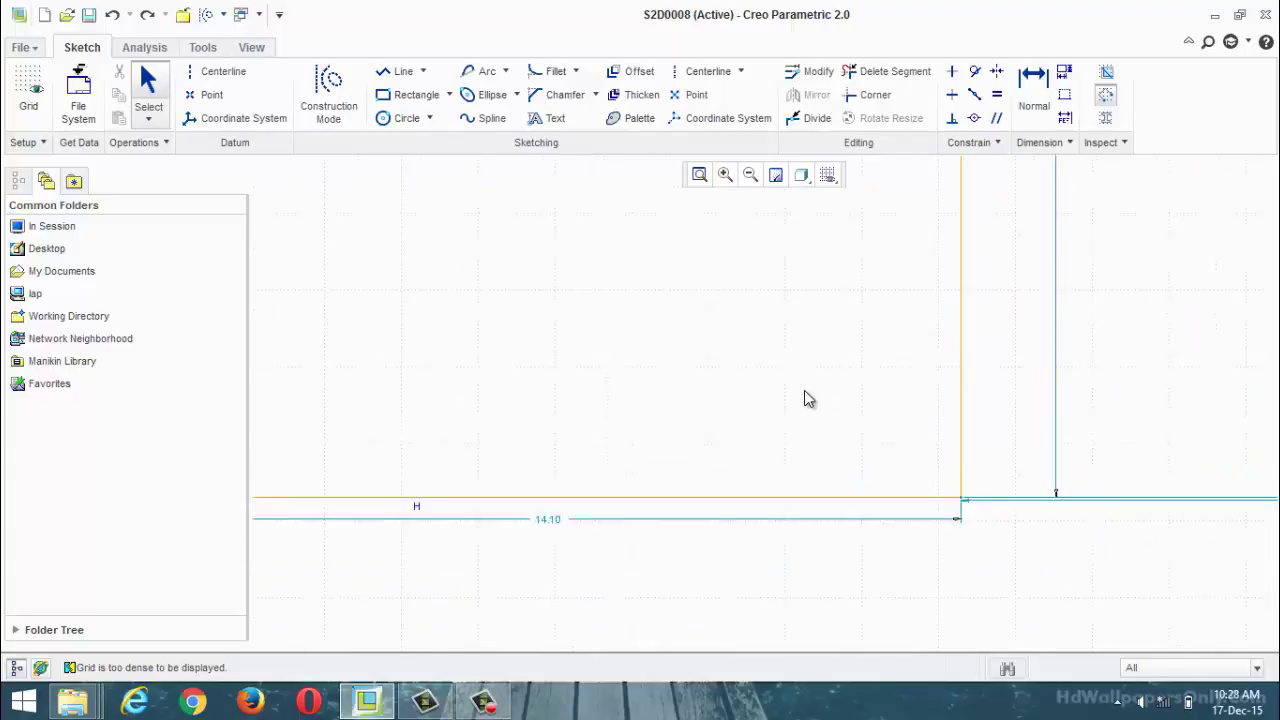
scroll(800, 275, "down", 2)
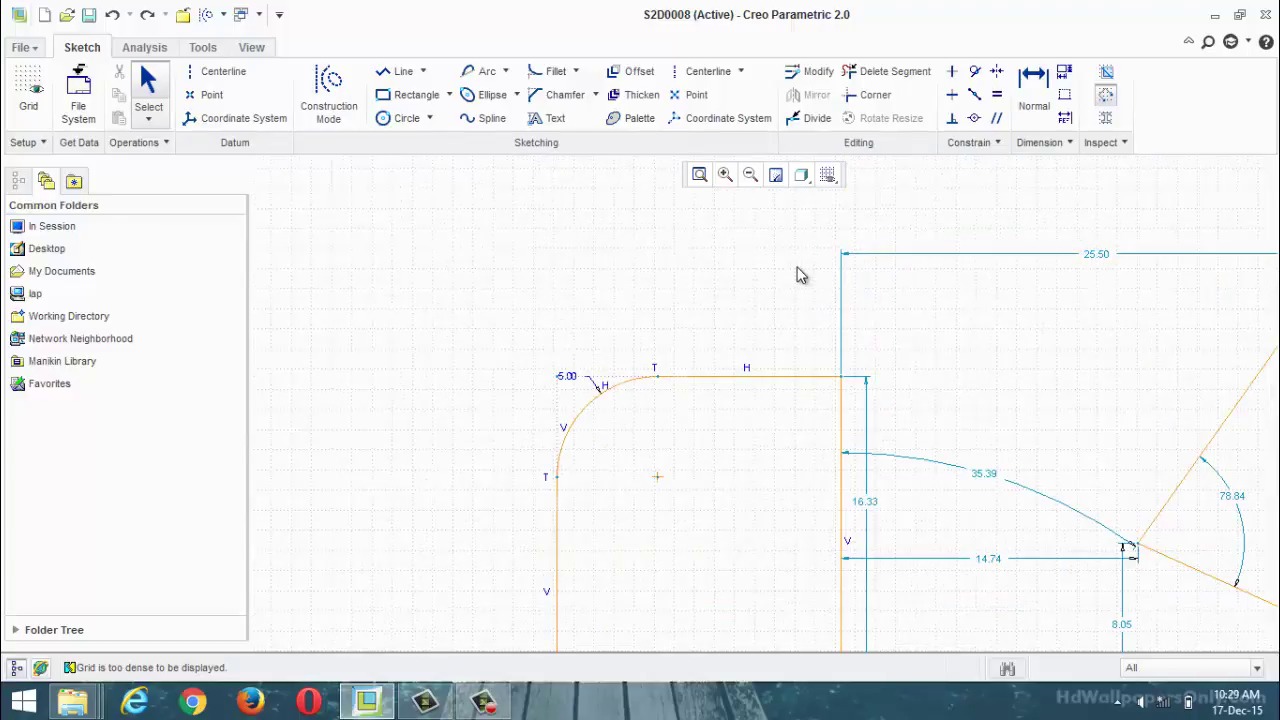
key("ctrl+z")
key("ctrl+z")
key("ctrl+z")
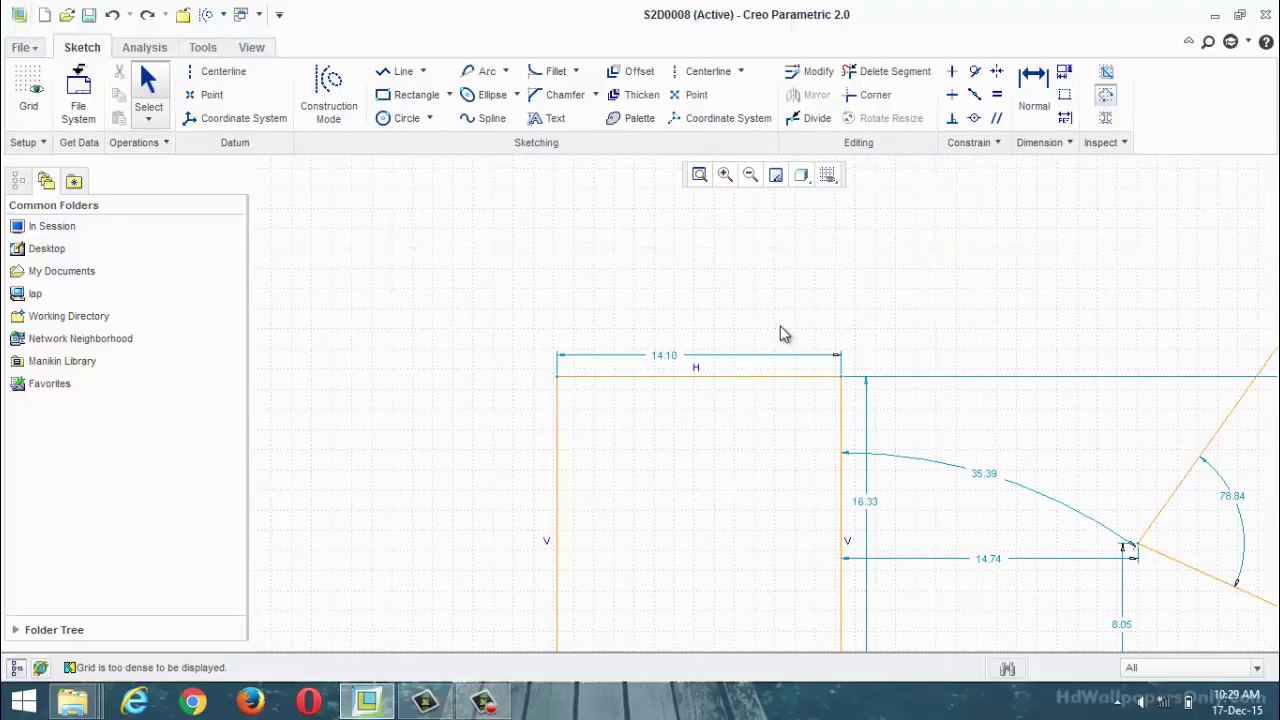
Add a Chamfer about 3.42 wide and 2.72 high to the rectangle's upper-left corner.
left_click(595, 94)
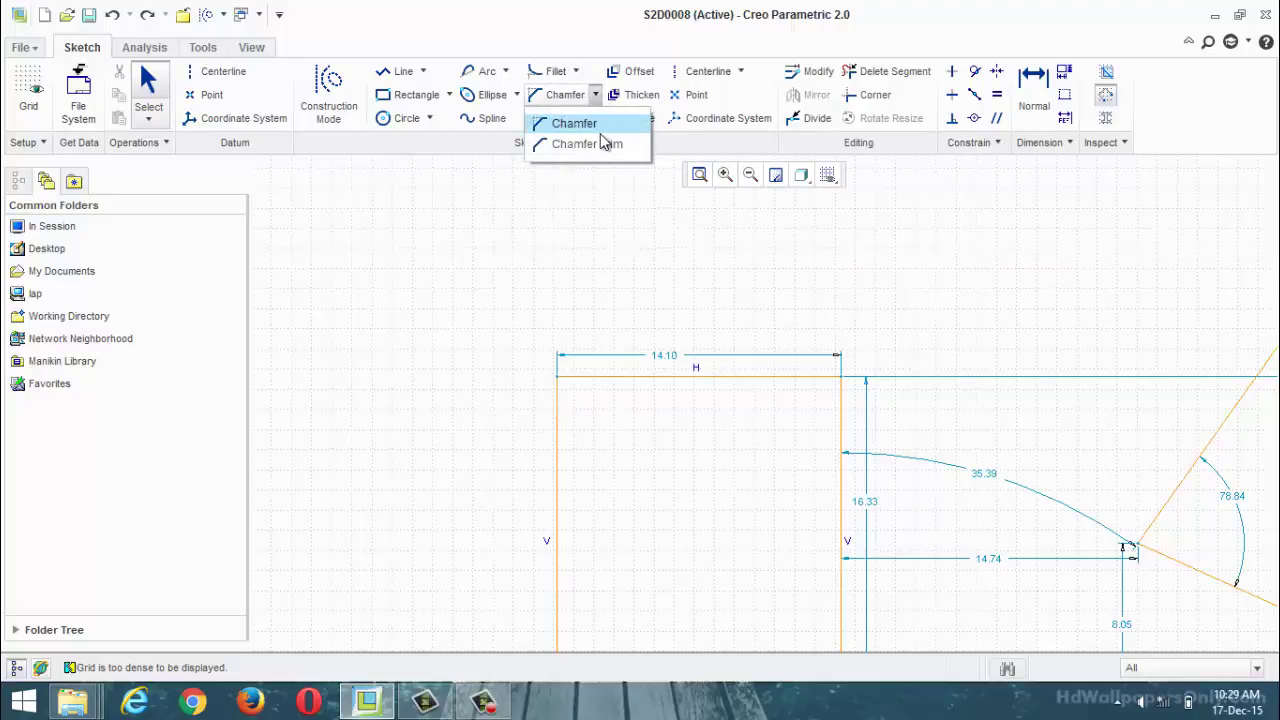
left_click(590, 124)
left_click(624, 376)
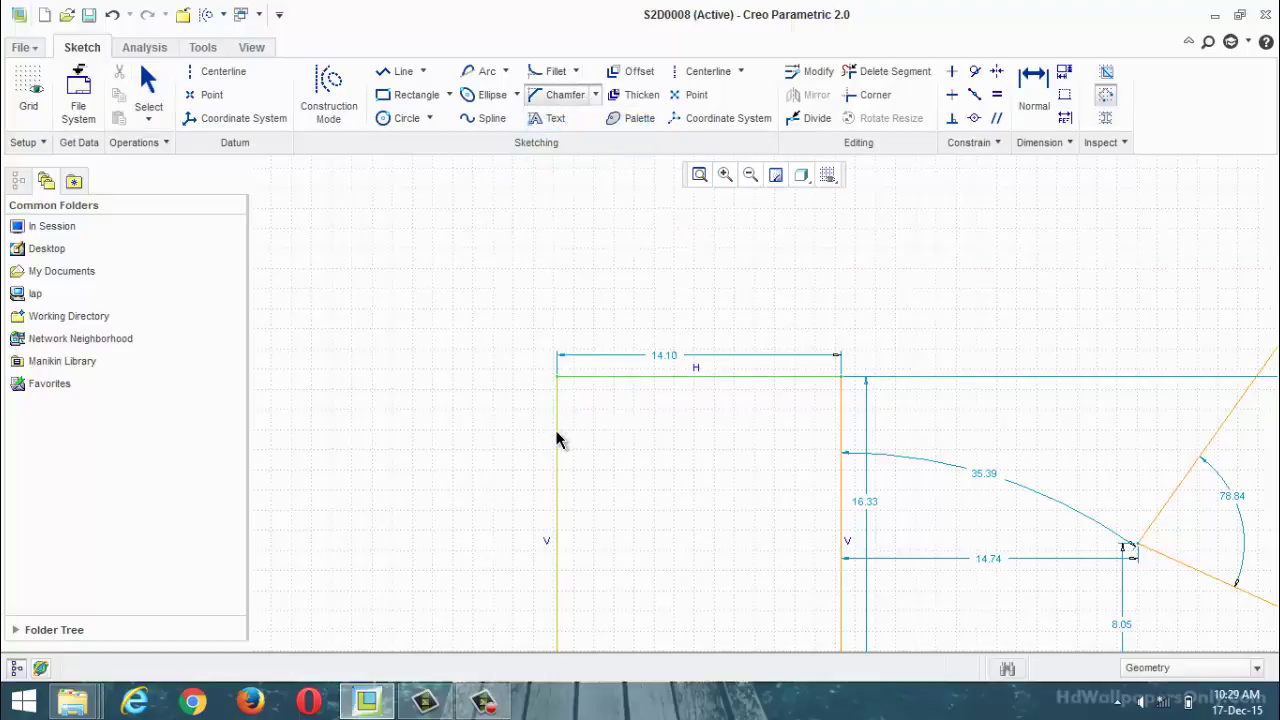
left_click(557, 440)
scroll(628, 451, "up", 4)
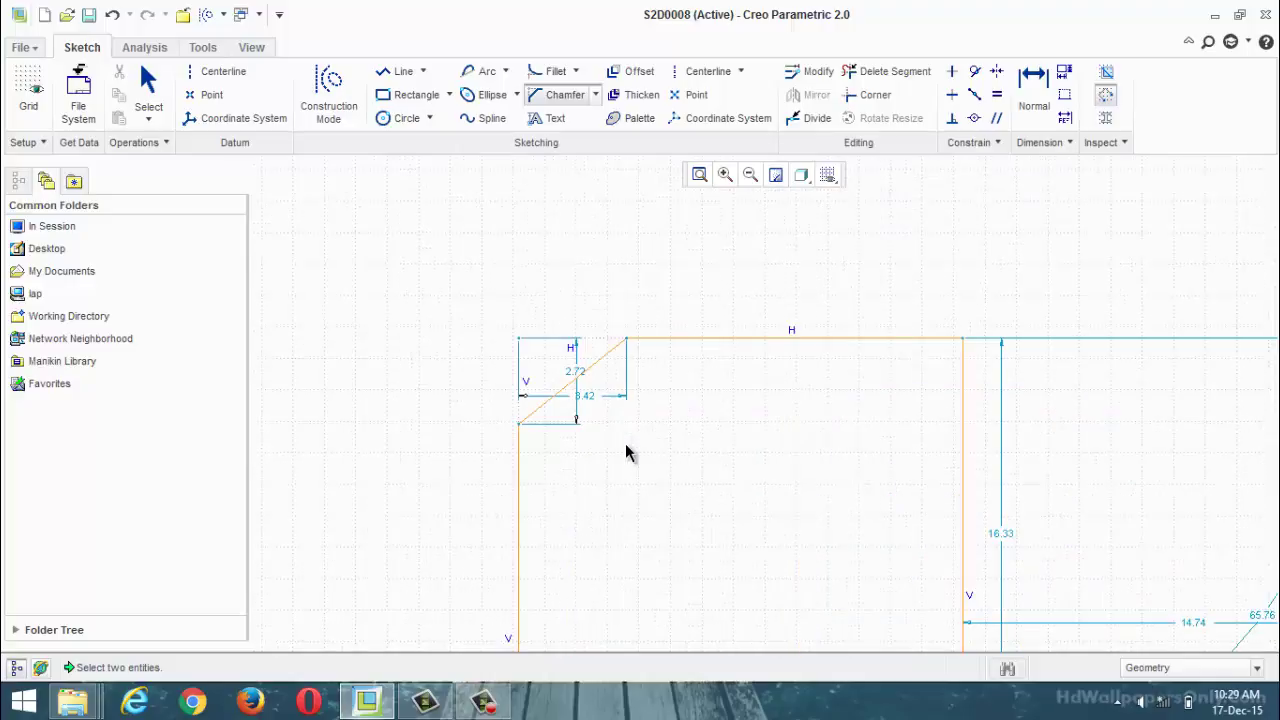
middle_click(628, 451)
Set the height of the upper-left chamfer to 3.
left_click(532, 311)
double_click(530, 306)
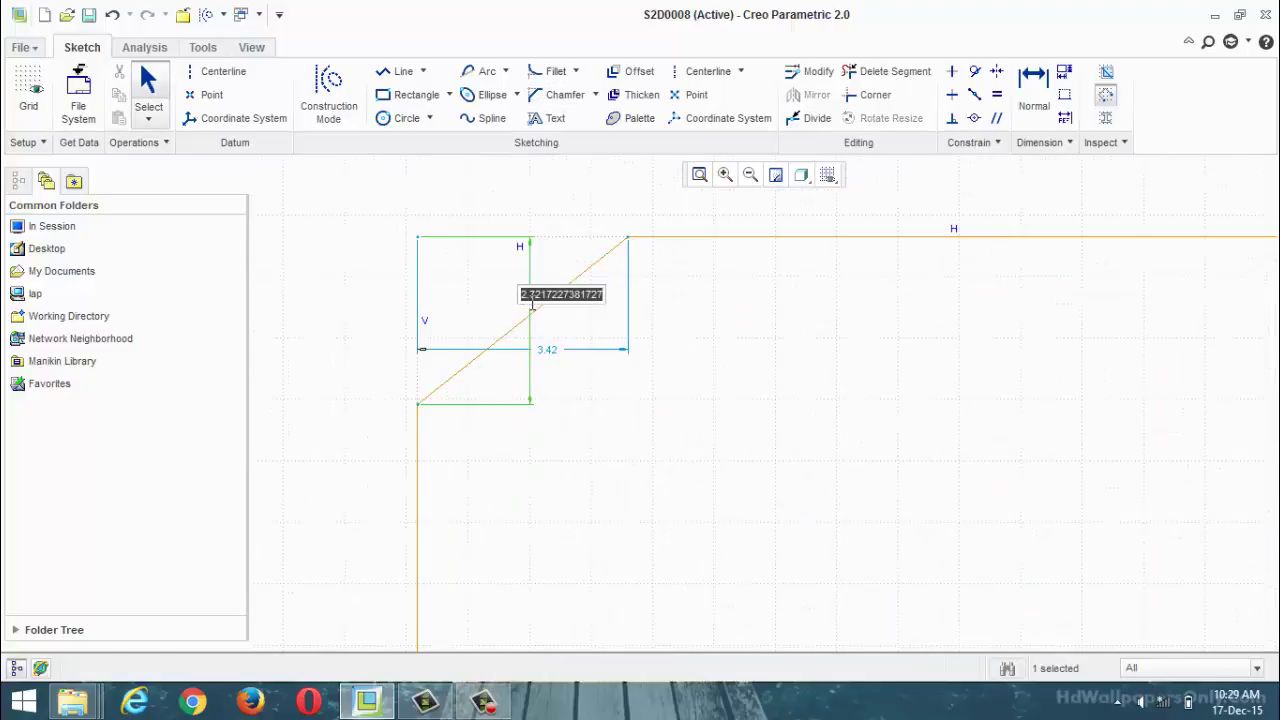
type("3")
key("Return")
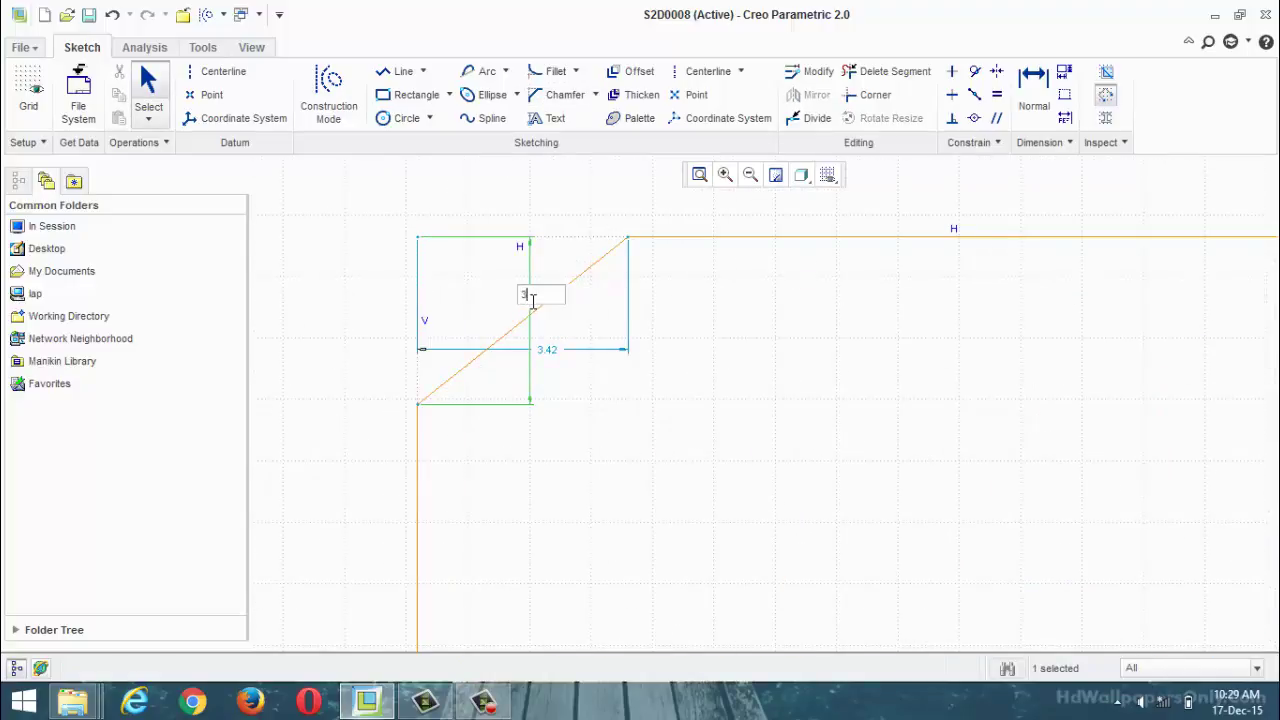
Set the width of the upper-left chamfer to 5.
scroll(571, 343, "down", 4)
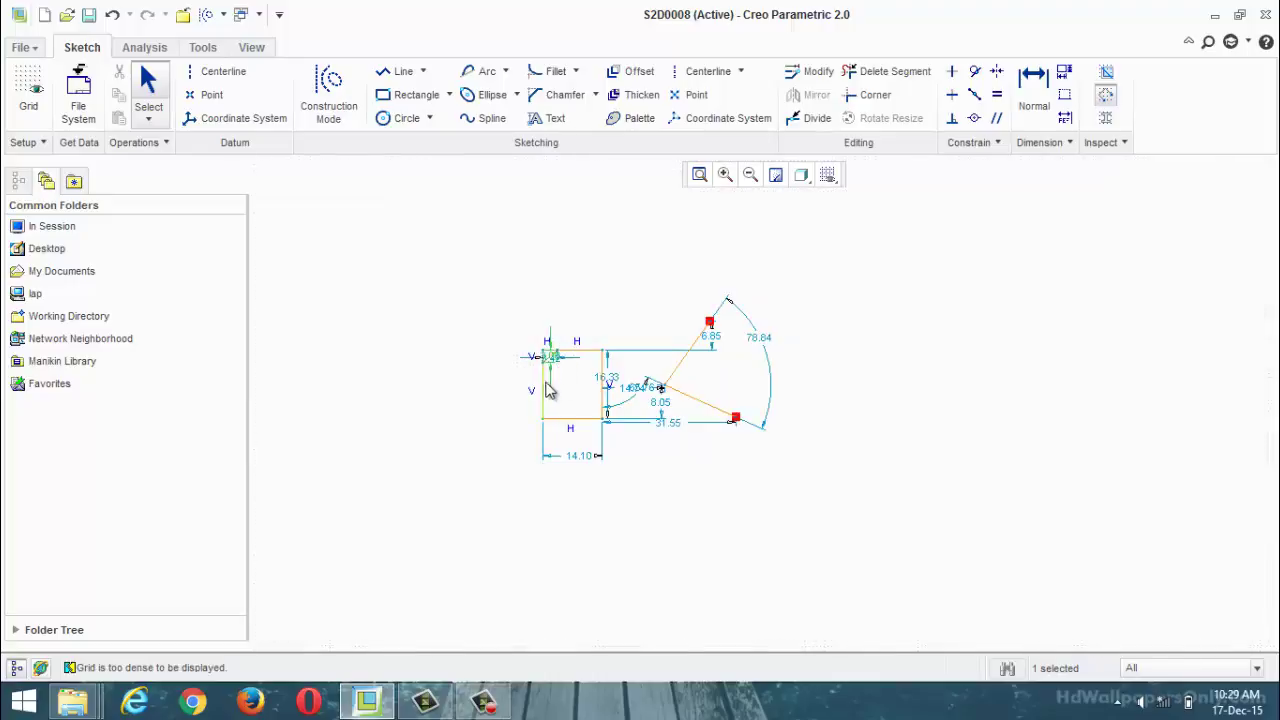
scroll(551, 357, "up", 5)
double_click(552, 254)
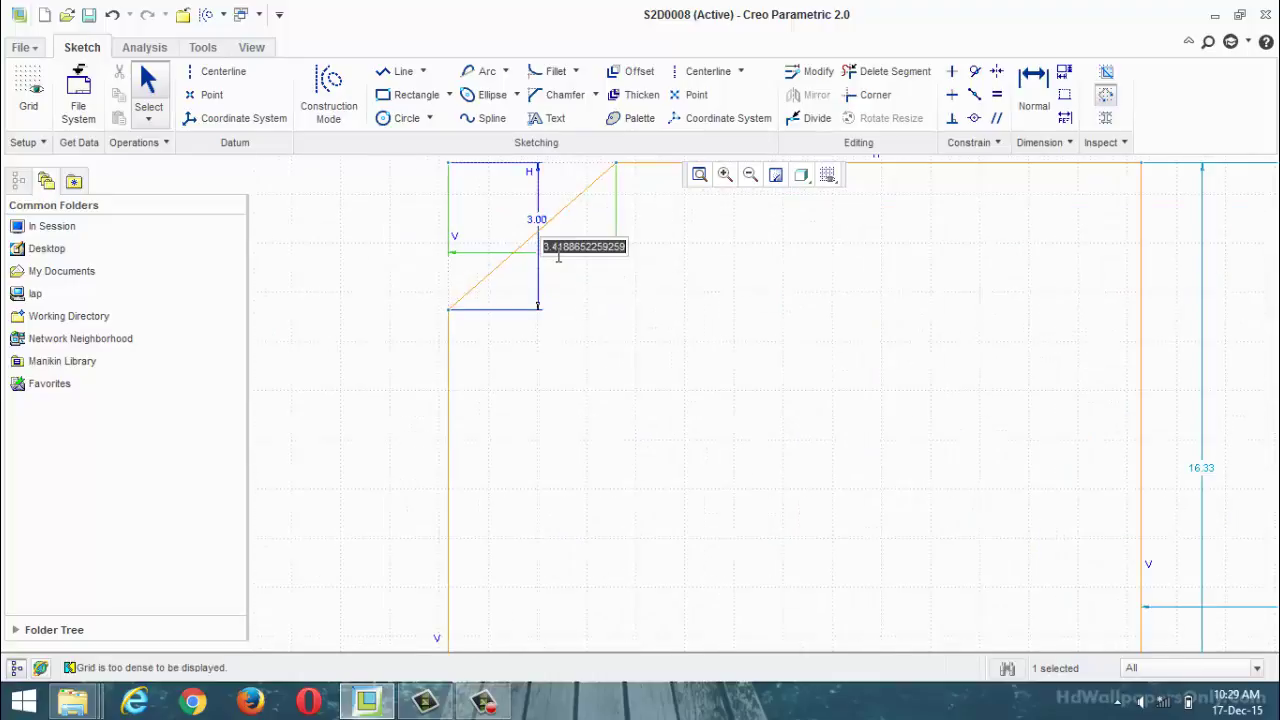
type("5")
key("Return")
Cut the rectangle's upper-right corner with Chamfer Trim, leaving the top edge about 6.88 and the right edge about 14.64 long.
scroll(571, 323, "down", 5)
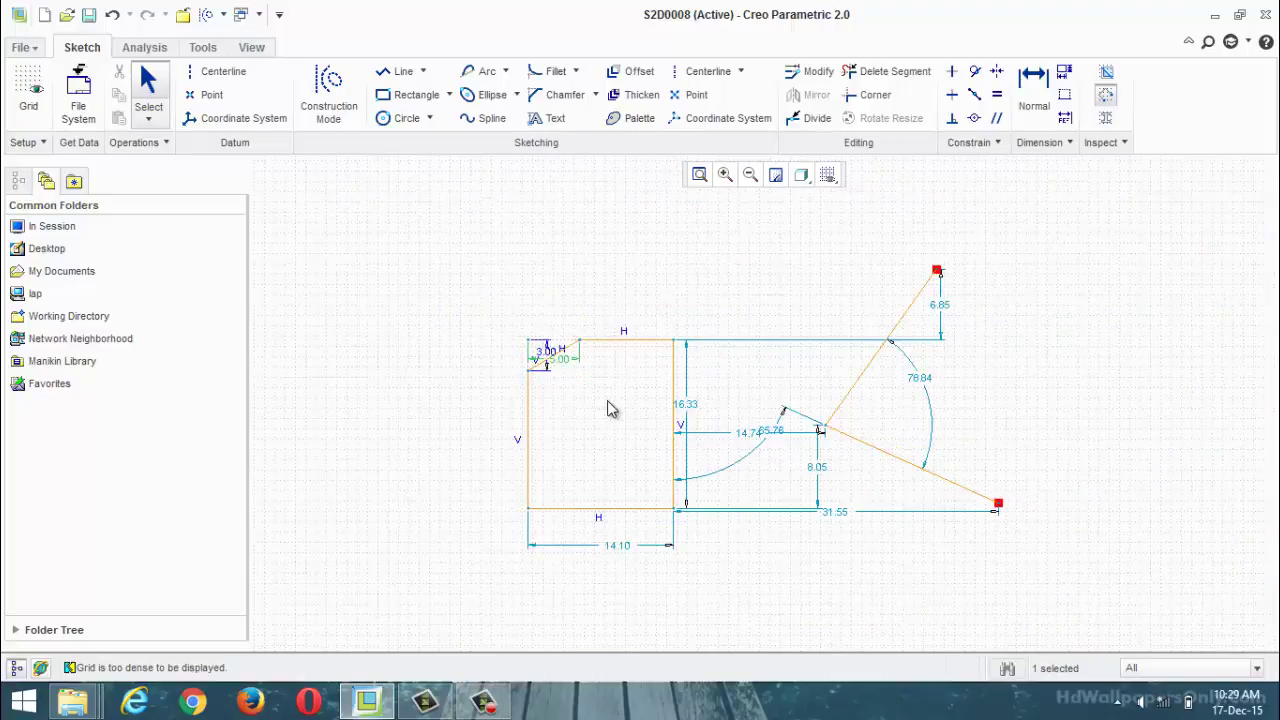
scroll(566, 365, "down", 5)
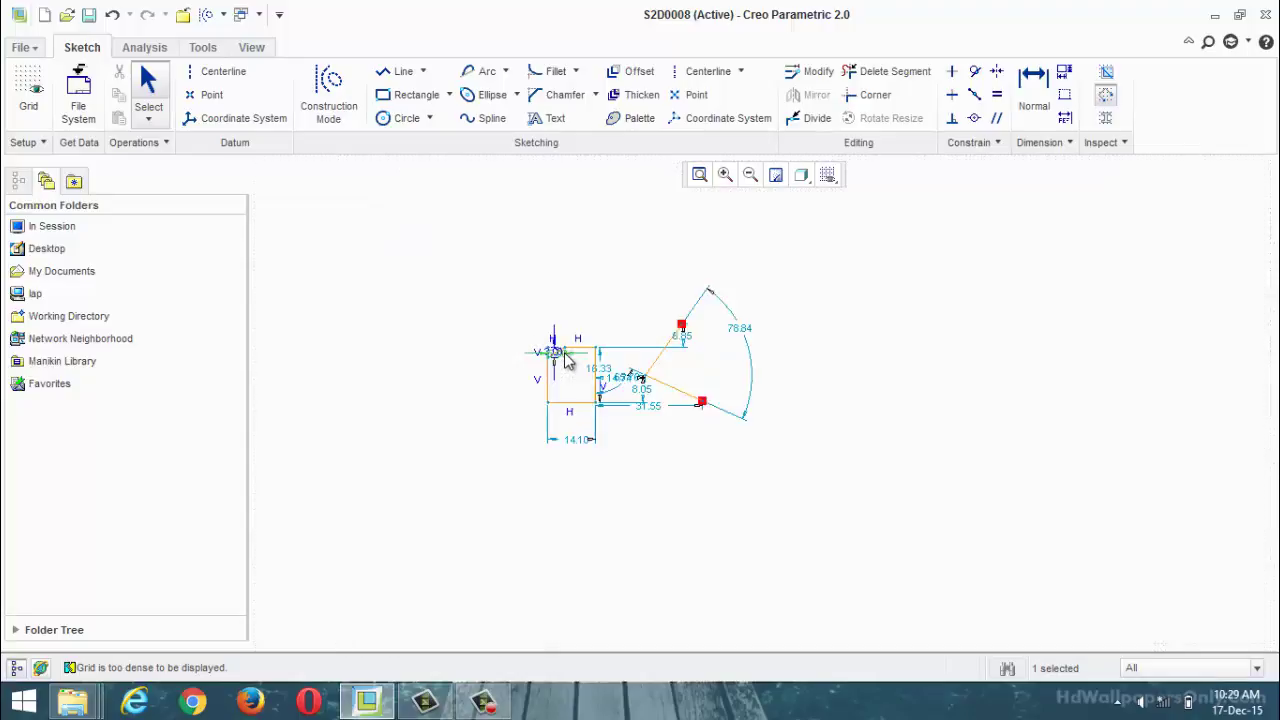
scroll(566, 362, "up", 5)
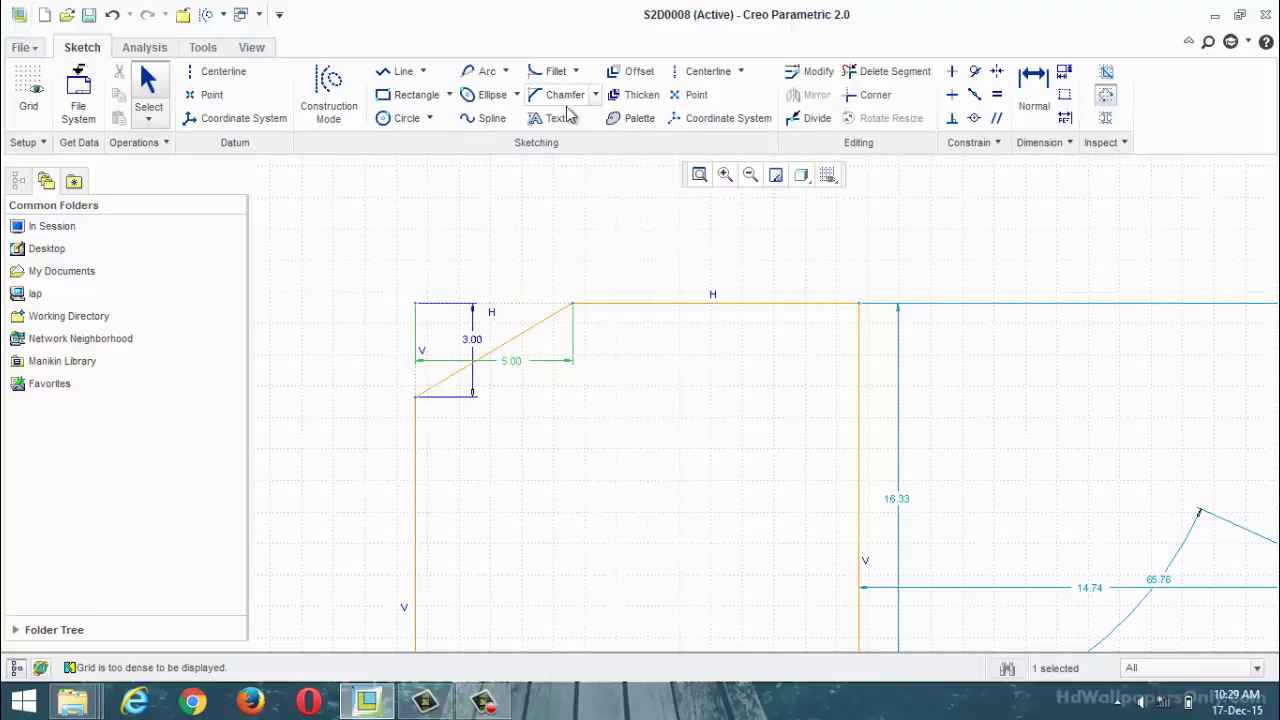
left_click(594, 100)
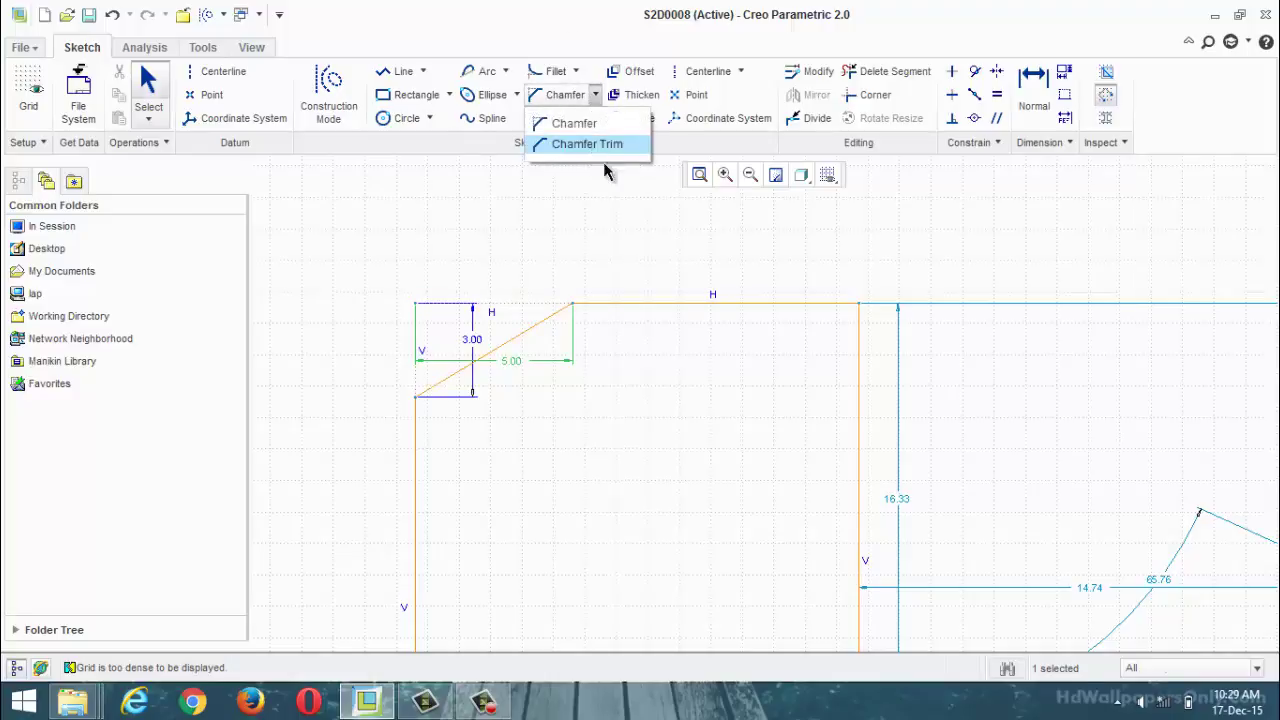
left_click(600, 150)
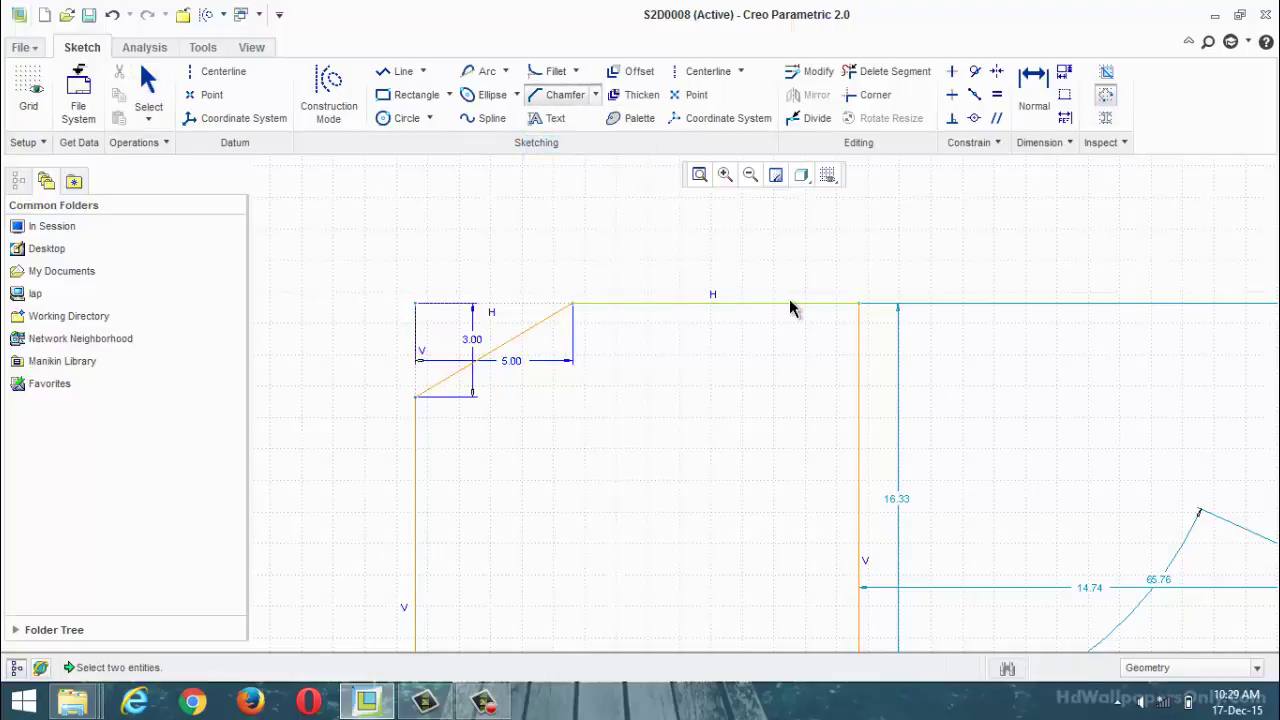
left_click(859, 355)
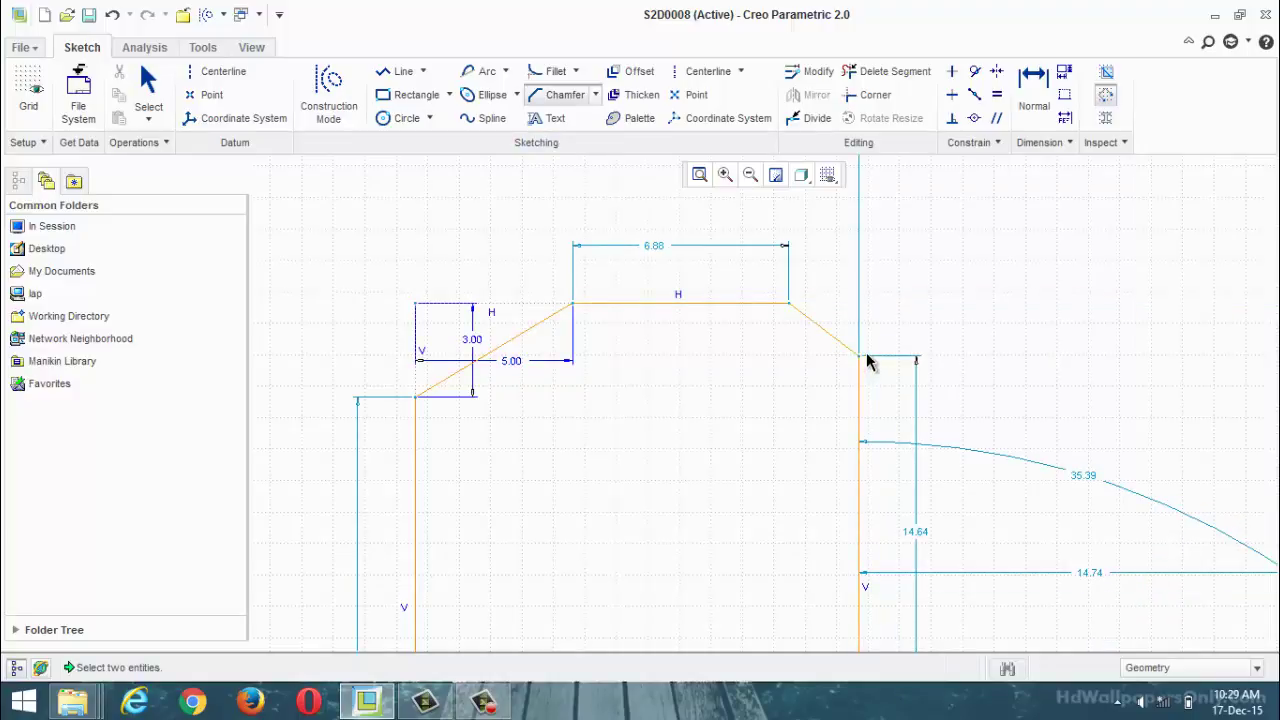
scroll(848, 362, "up", 2)
scroll(840, 362, "down", 1)
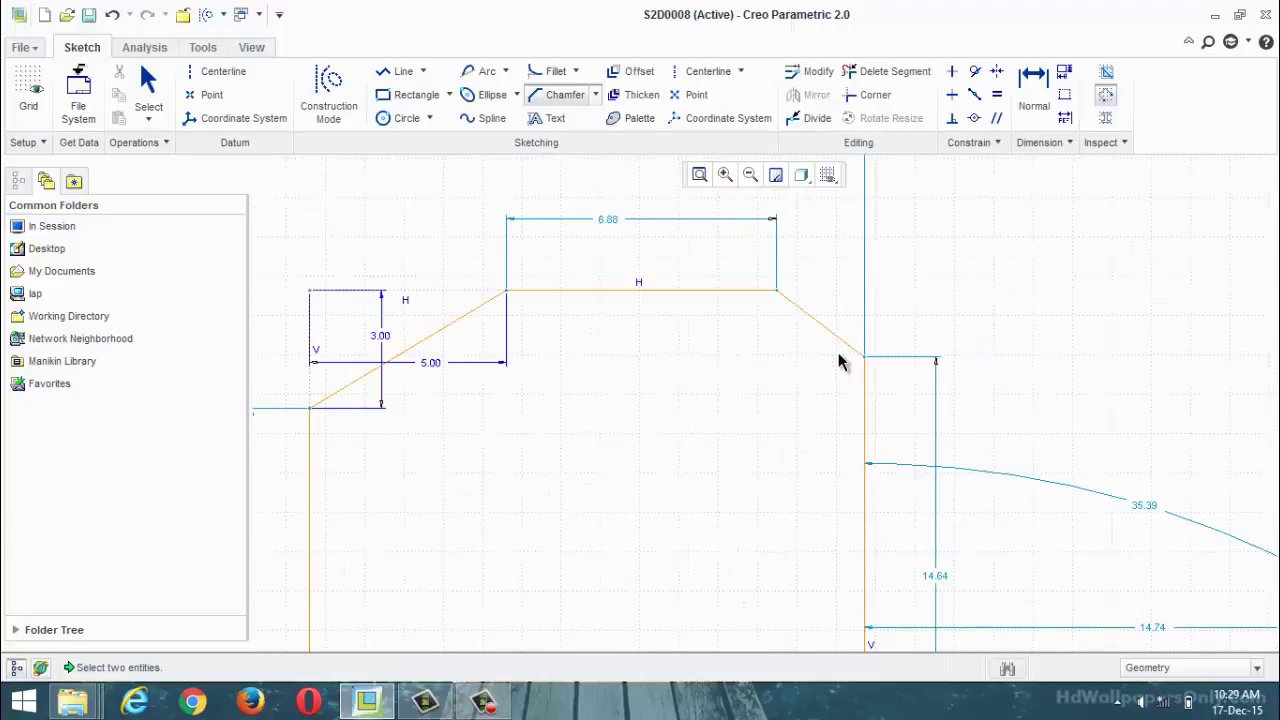
middle_click(840, 355)
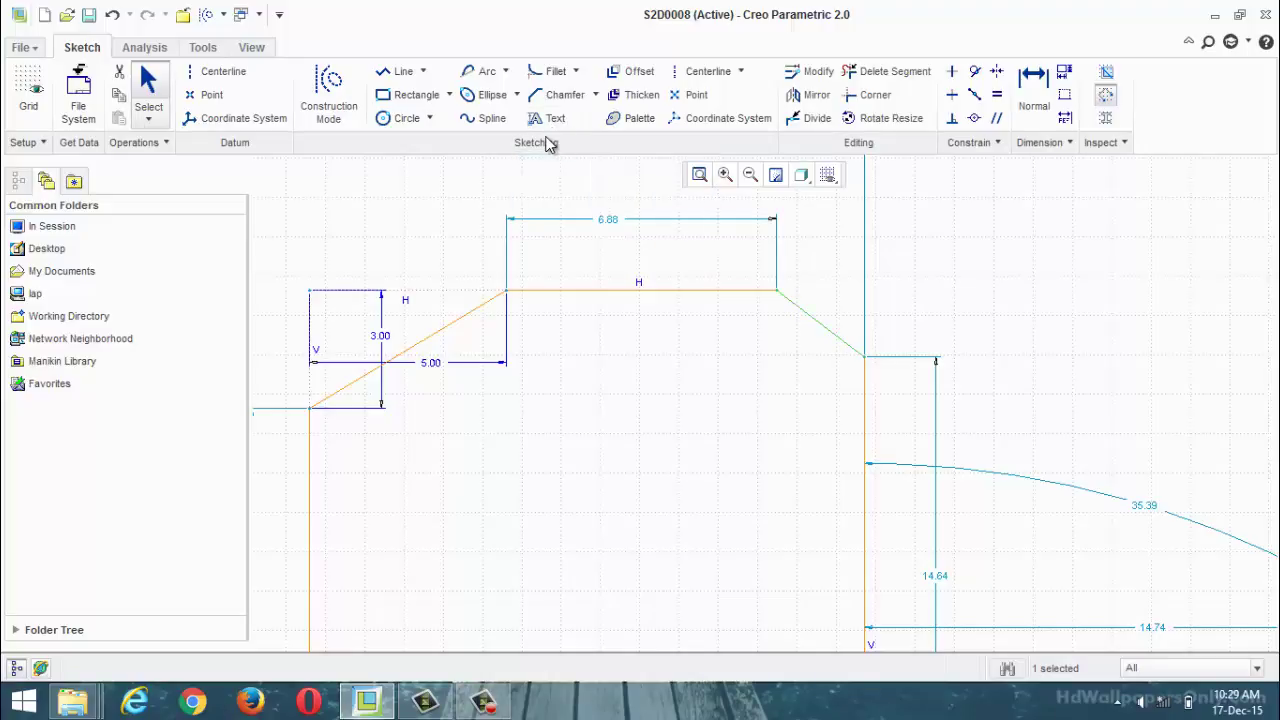
Delete all geometry from the sketch.
key("ctrl+a")
key("Delete")
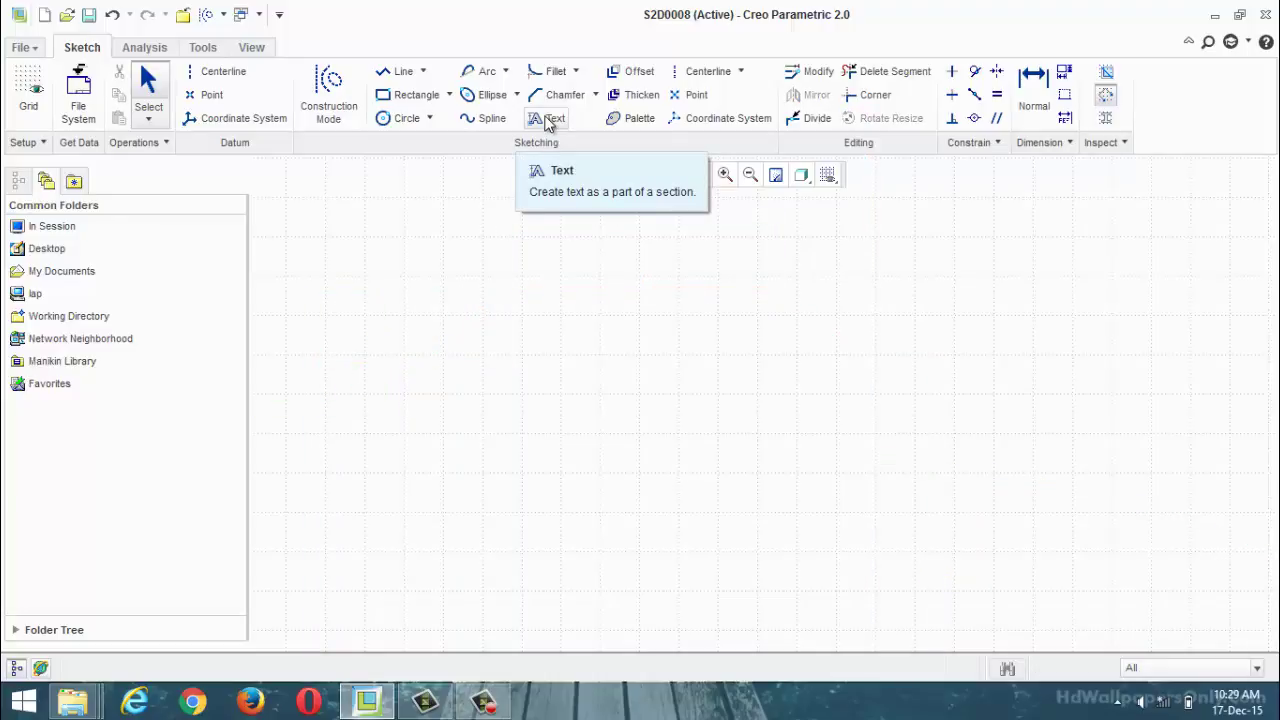
Create sketch text reading "jkxdgnjdnhdfnh" on a vertical height line about 2.93 long.
left_click(547, 120)
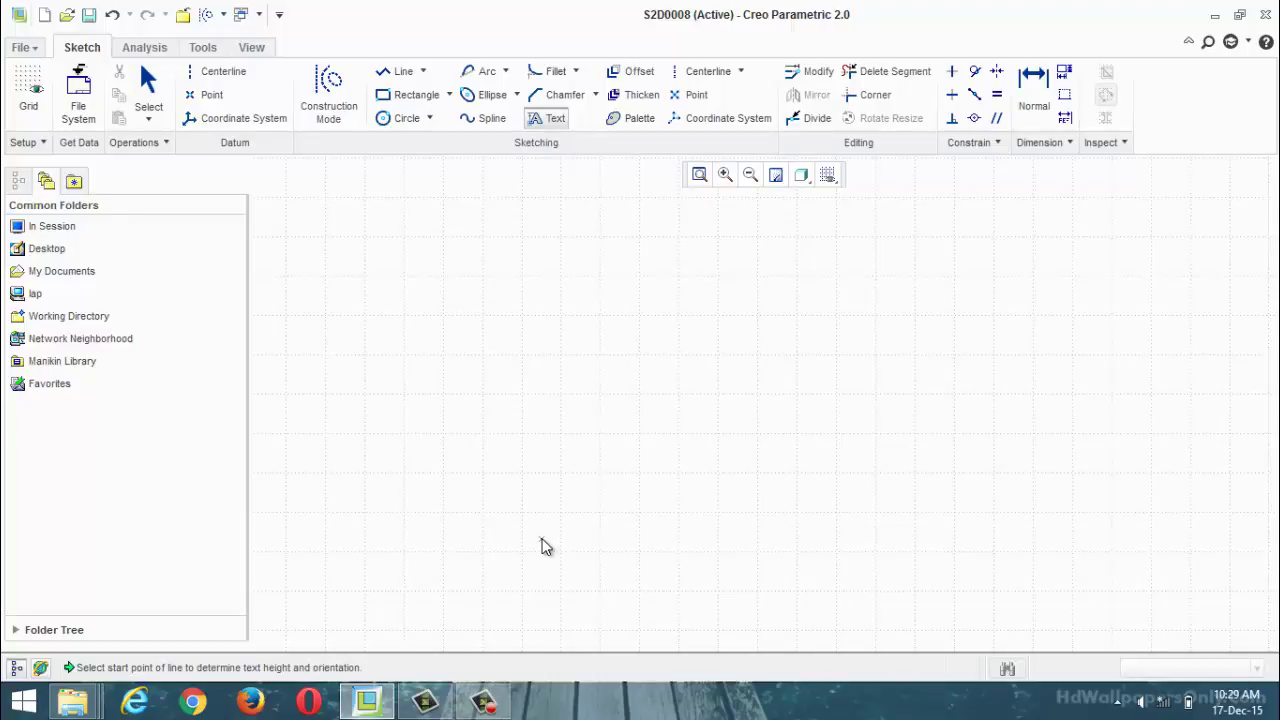
left_click(512, 524)
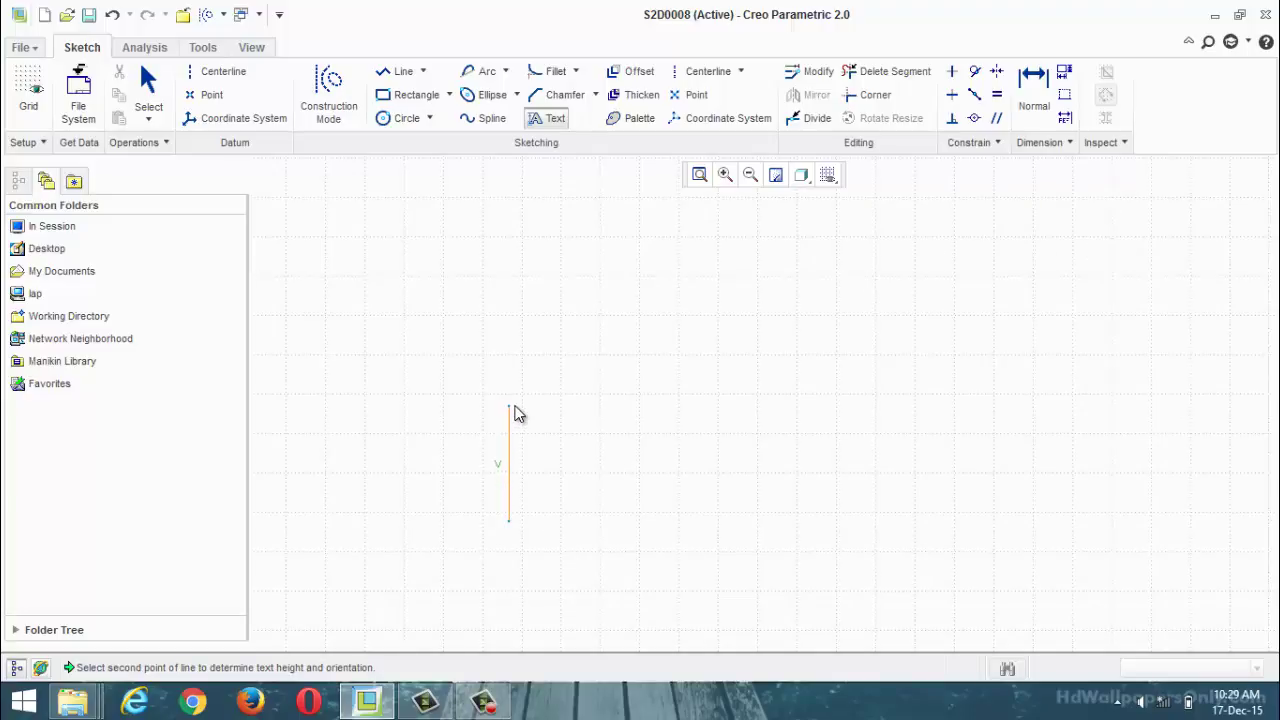
left_click(515, 412)
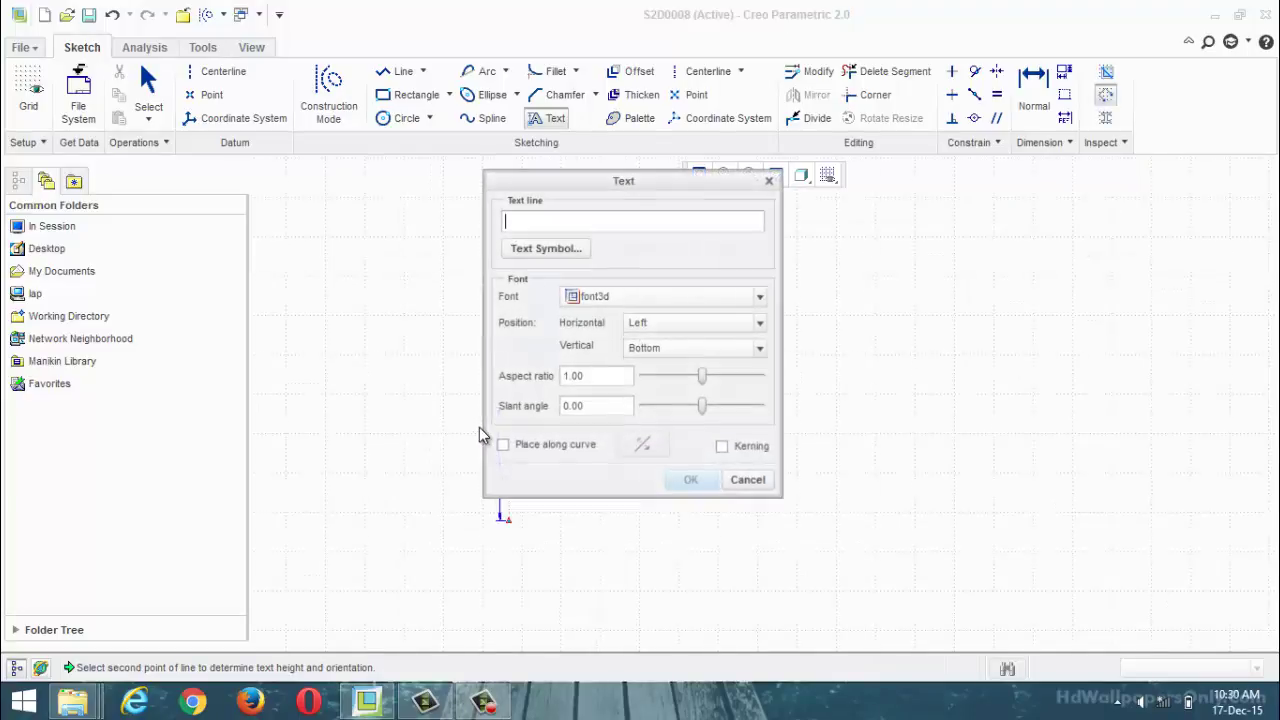
type("jkxdgnjdnhdfnh")
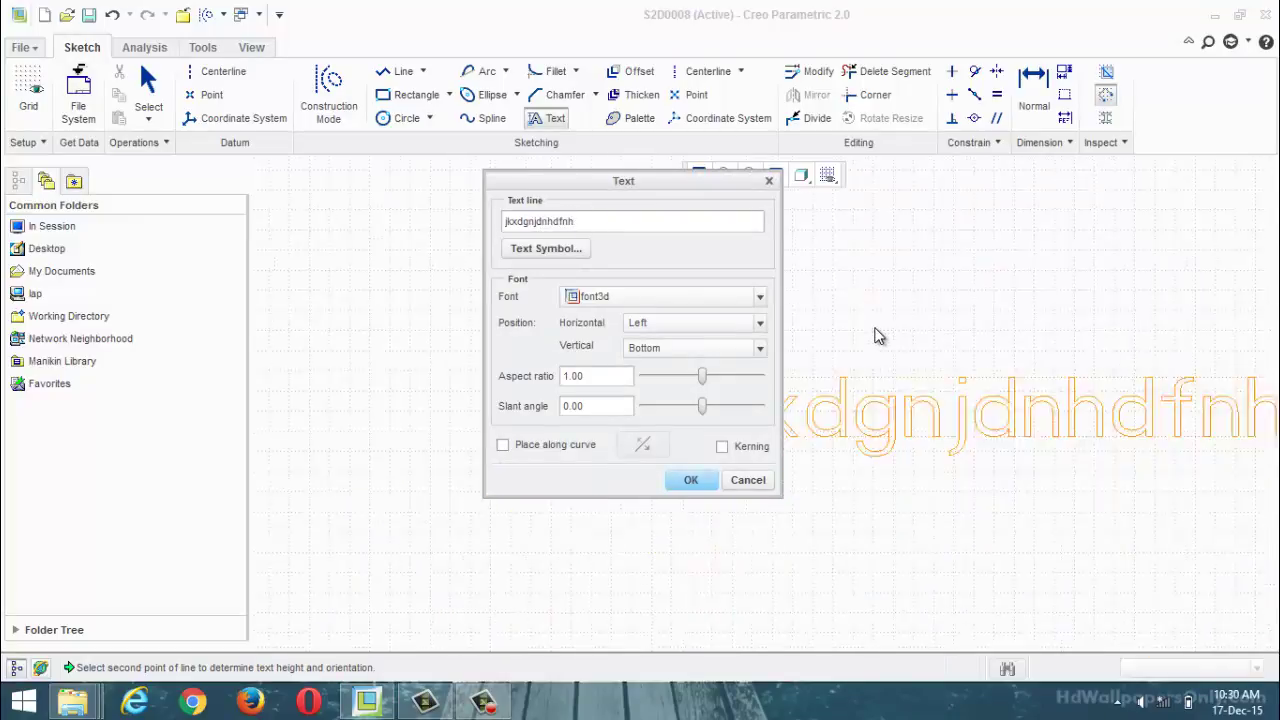
Append the parallelogram symbol to the end of the text line.
left_click(547, 249)
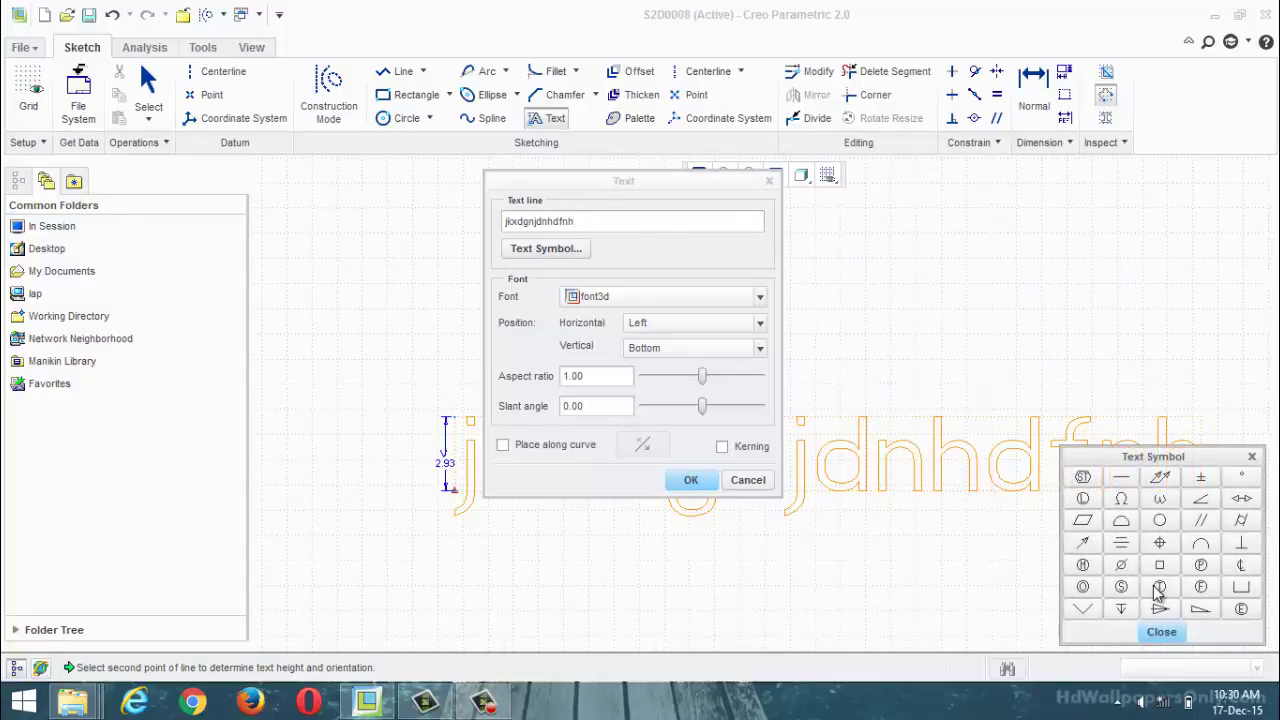
left_click(1087, 523)
left_click(1160, 631)
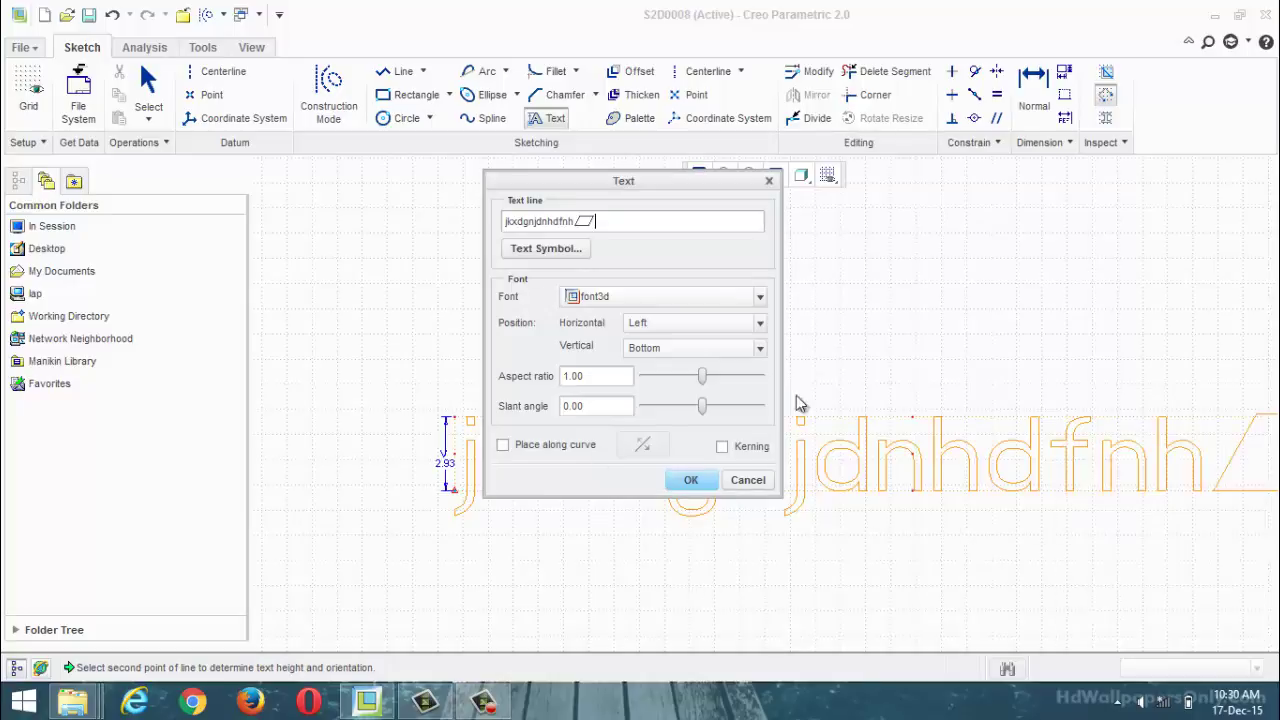
left_click(760, 298)
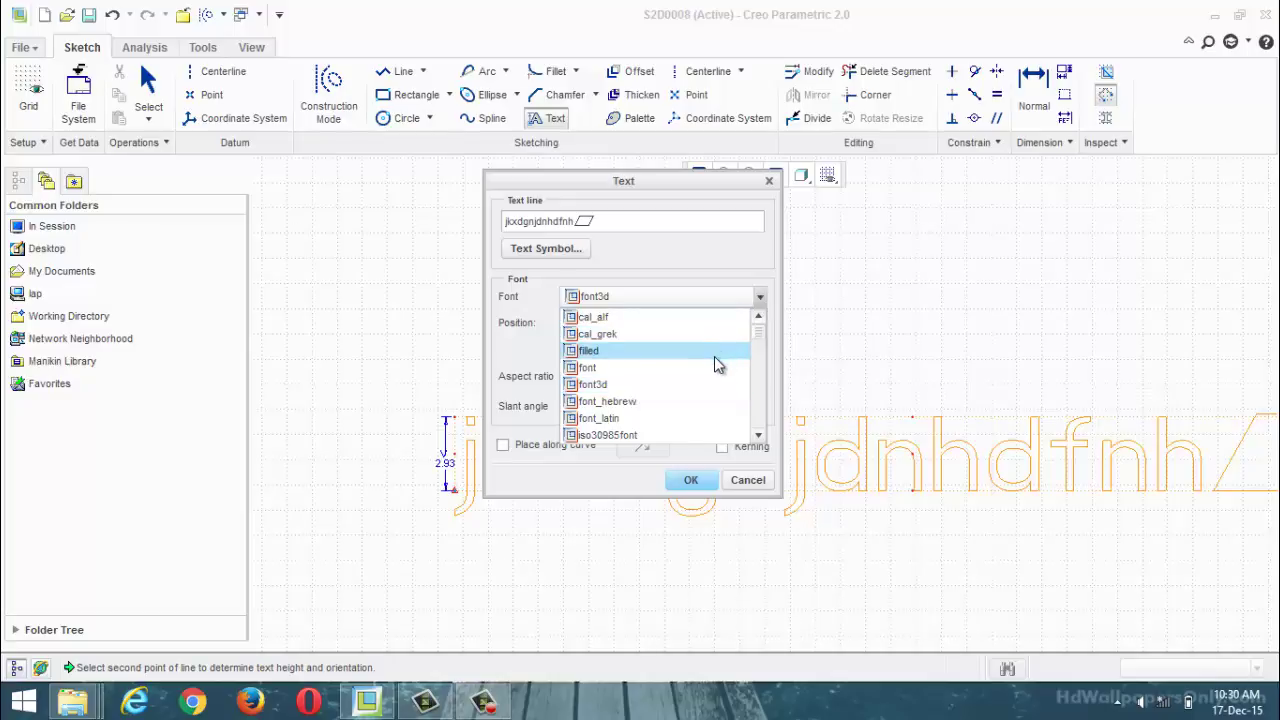
mouse_move(760, 342)
left_mouse_down()
mouse_move(760, 437)
mouse_move(757, 333)
left_mouse_up()
left_click(939, 327)
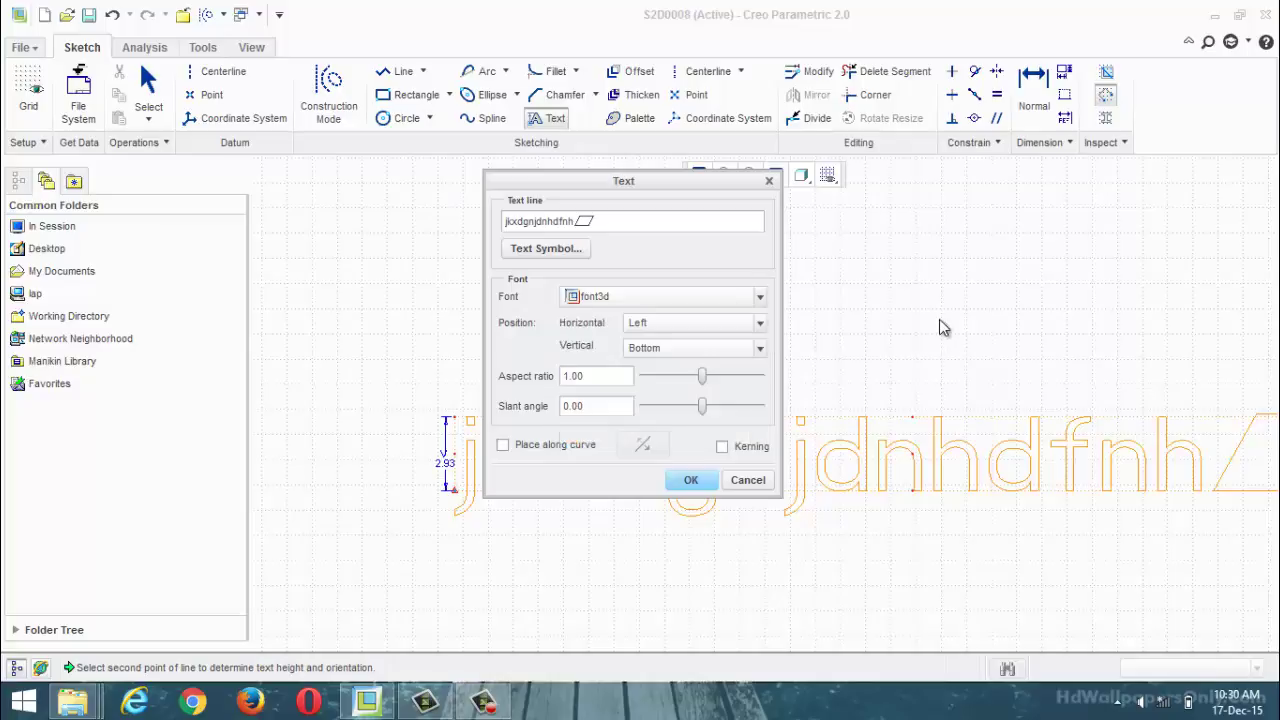
Try the Right and Center horizontal positions for the text, finishing with Left.
left_click(762, 328)
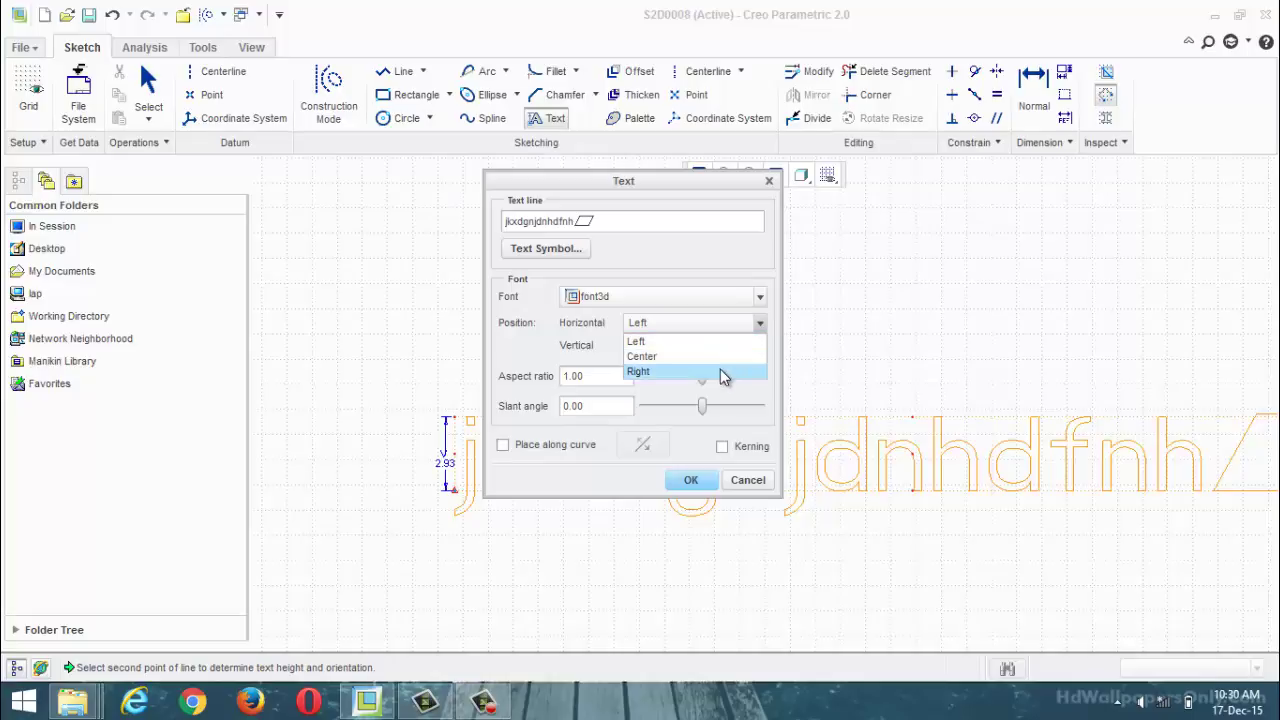
left_click(721, 370)
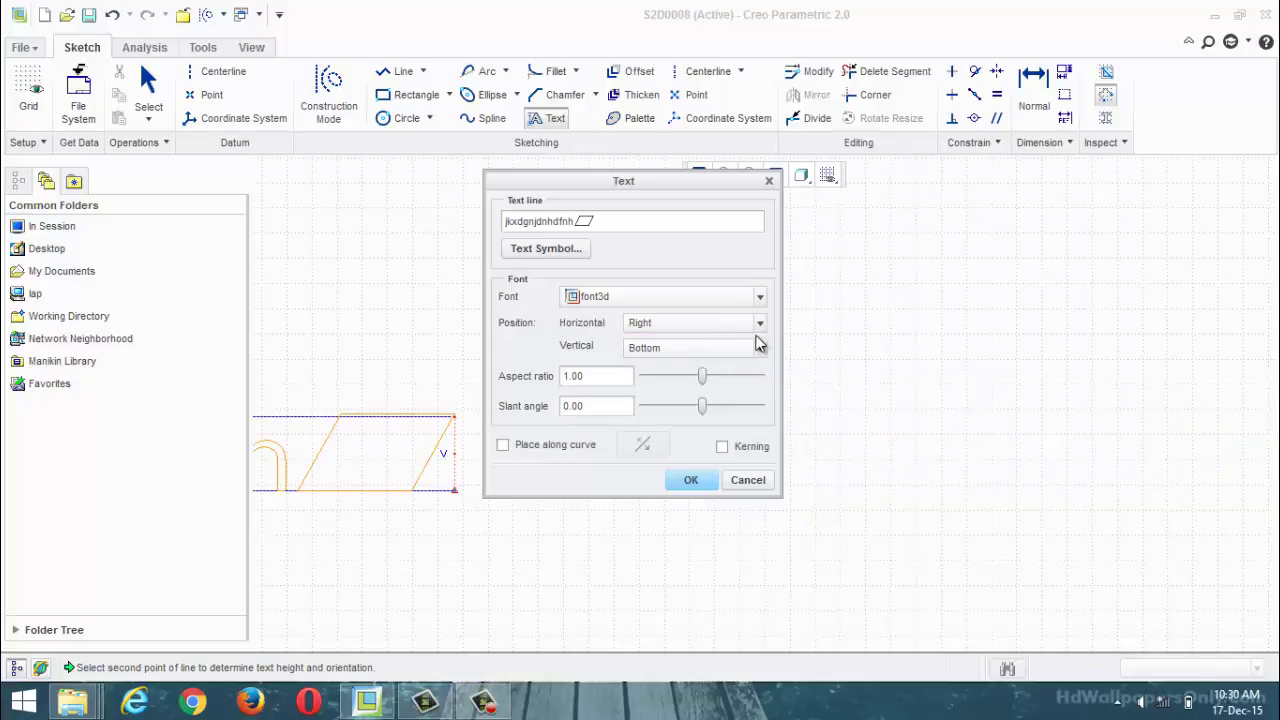
left_click(760, 323)
left_click(737, 355)
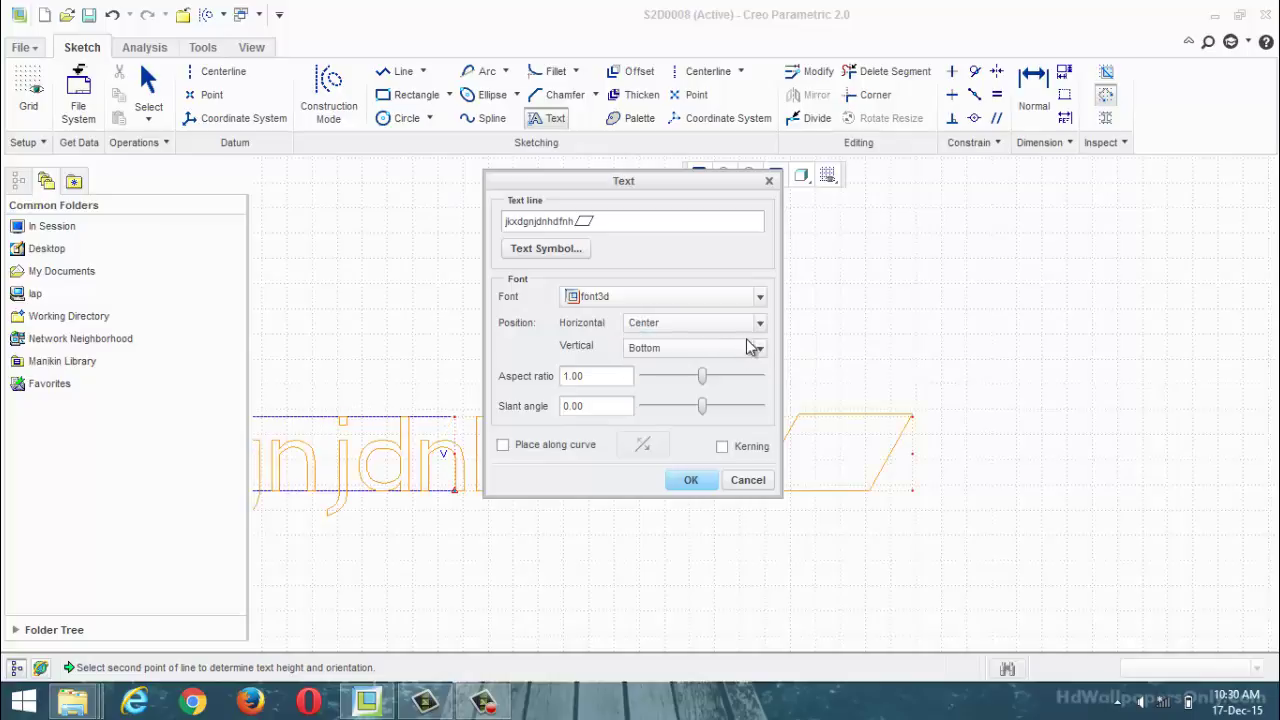
left_click(760, 323)
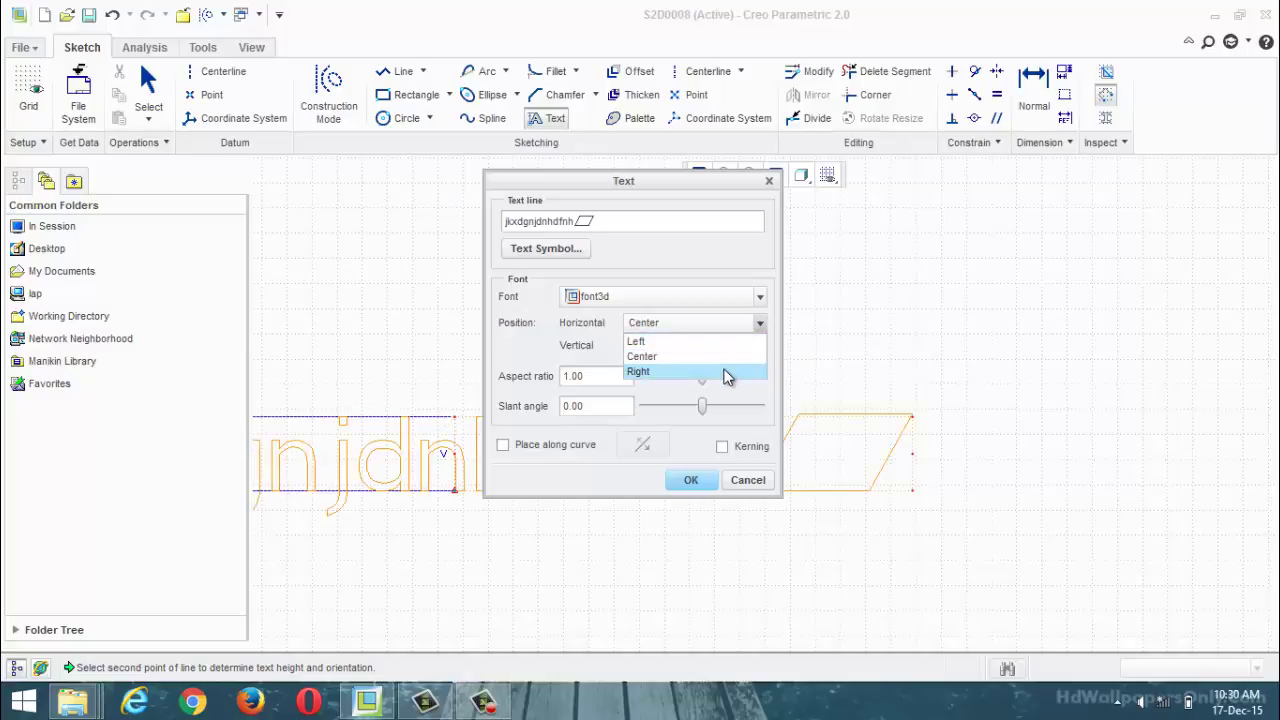
left_click(725, 372)
left_click(760, 323)
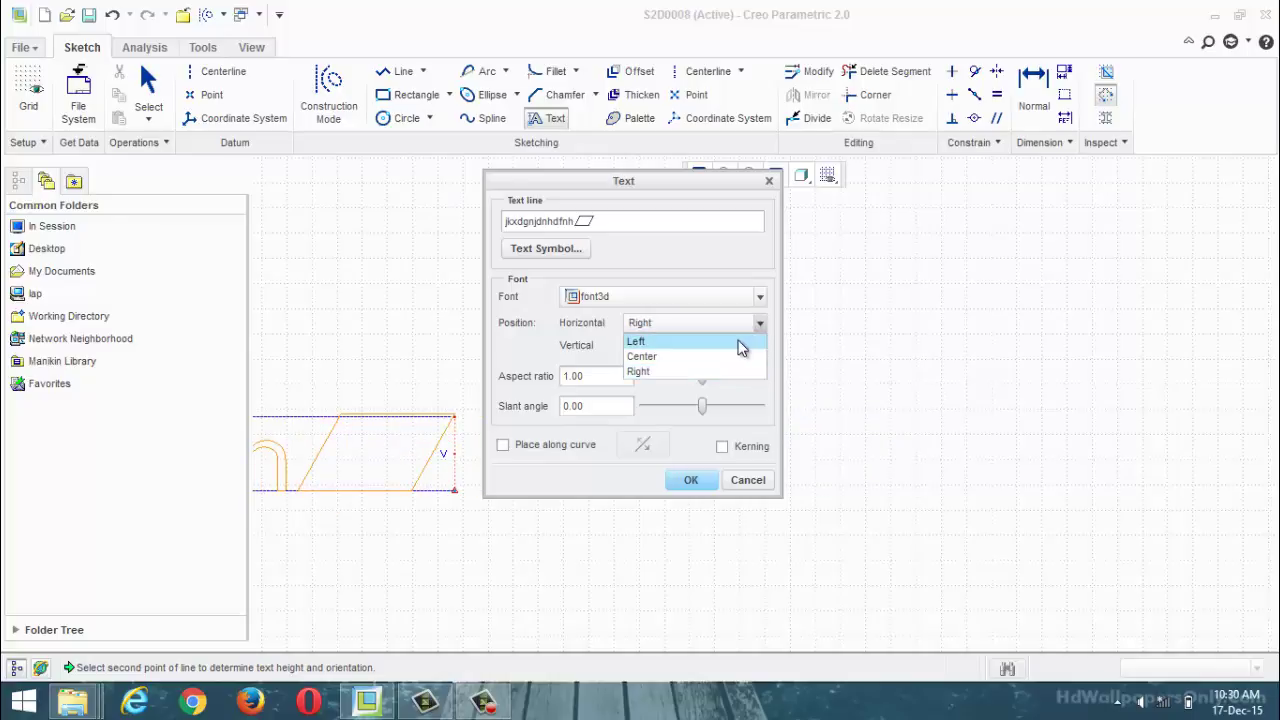
left_click(740, 342)
Set the vertical position of the sketch text to Middle.
left_click(760, 348)
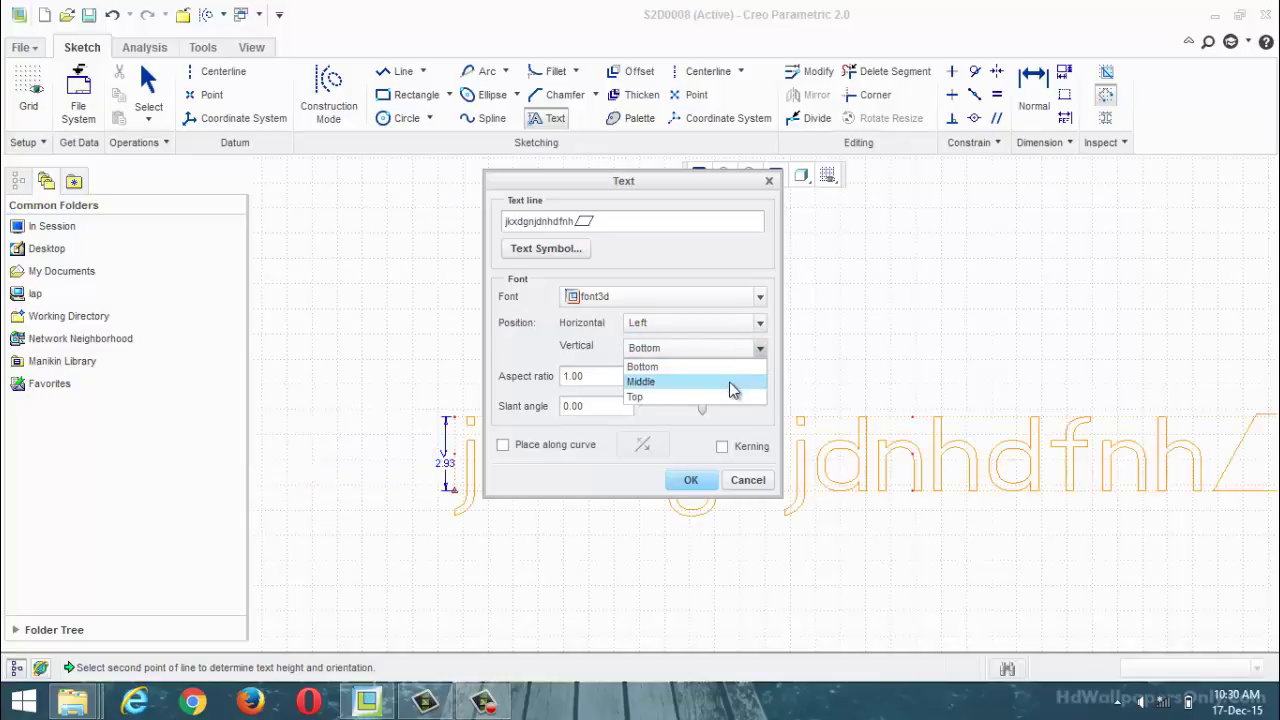
left_click(731, 382)
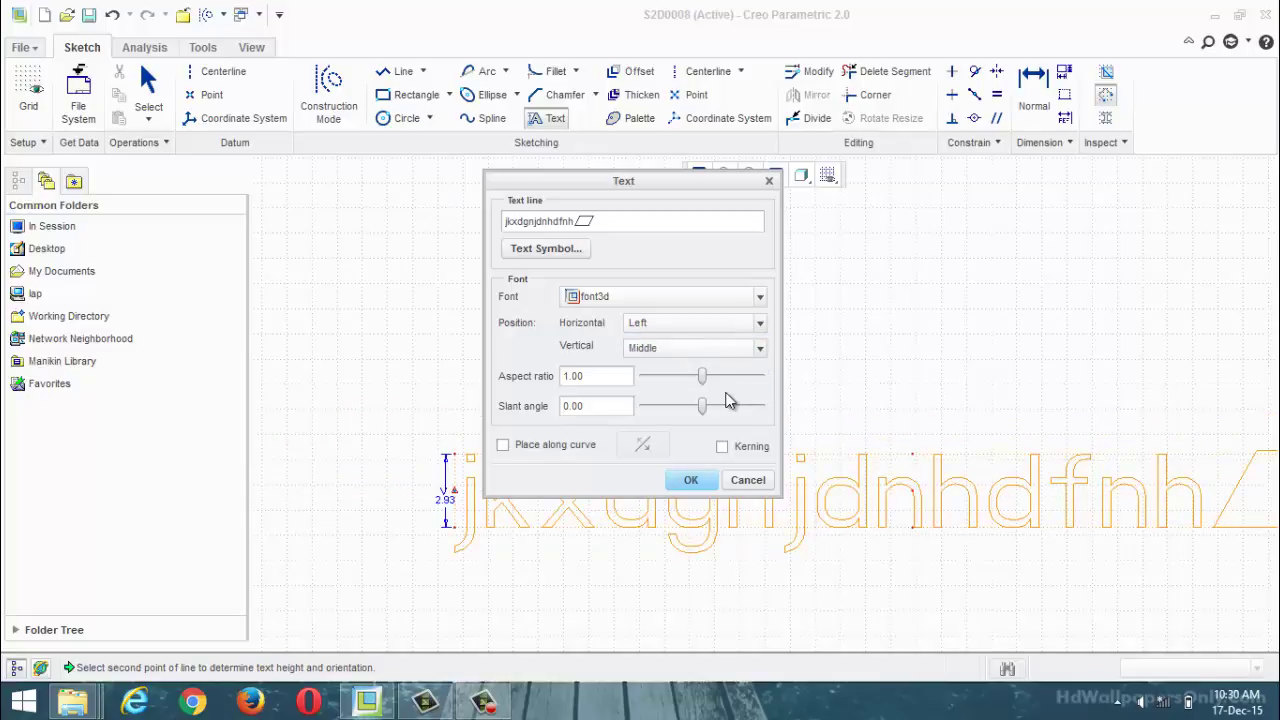
left_click(760, 348)
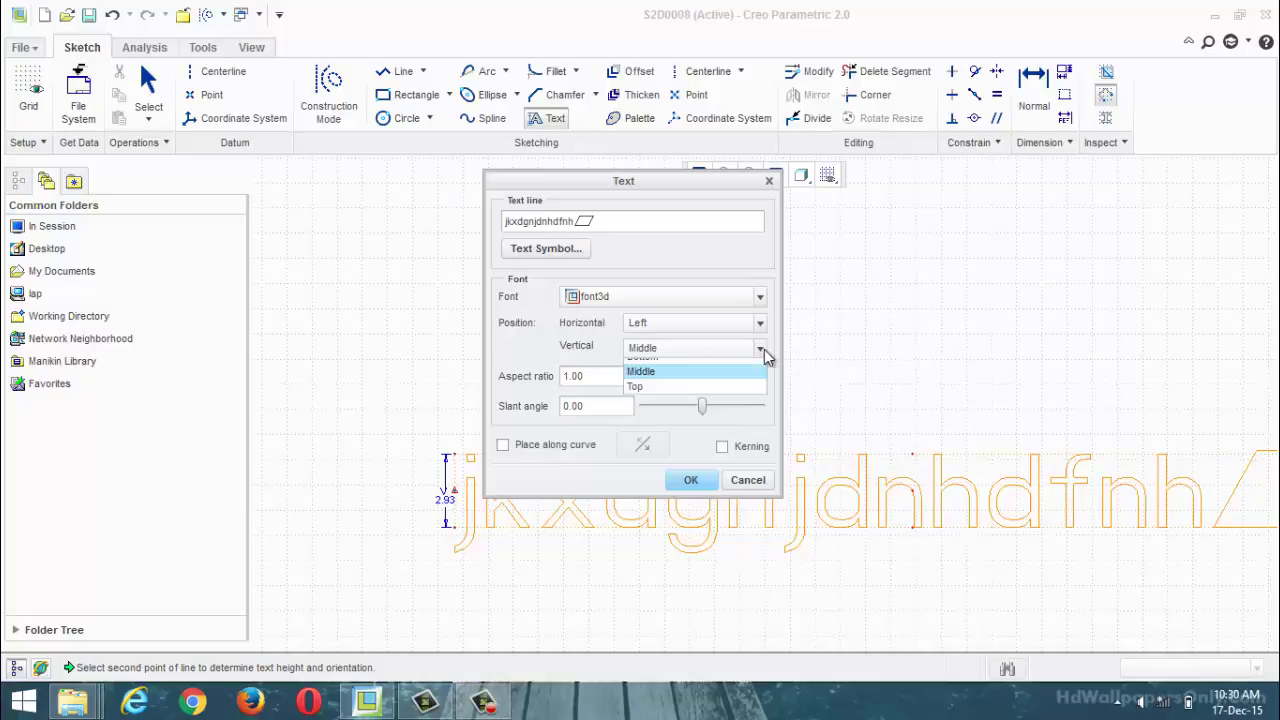
left_click(735, 382)
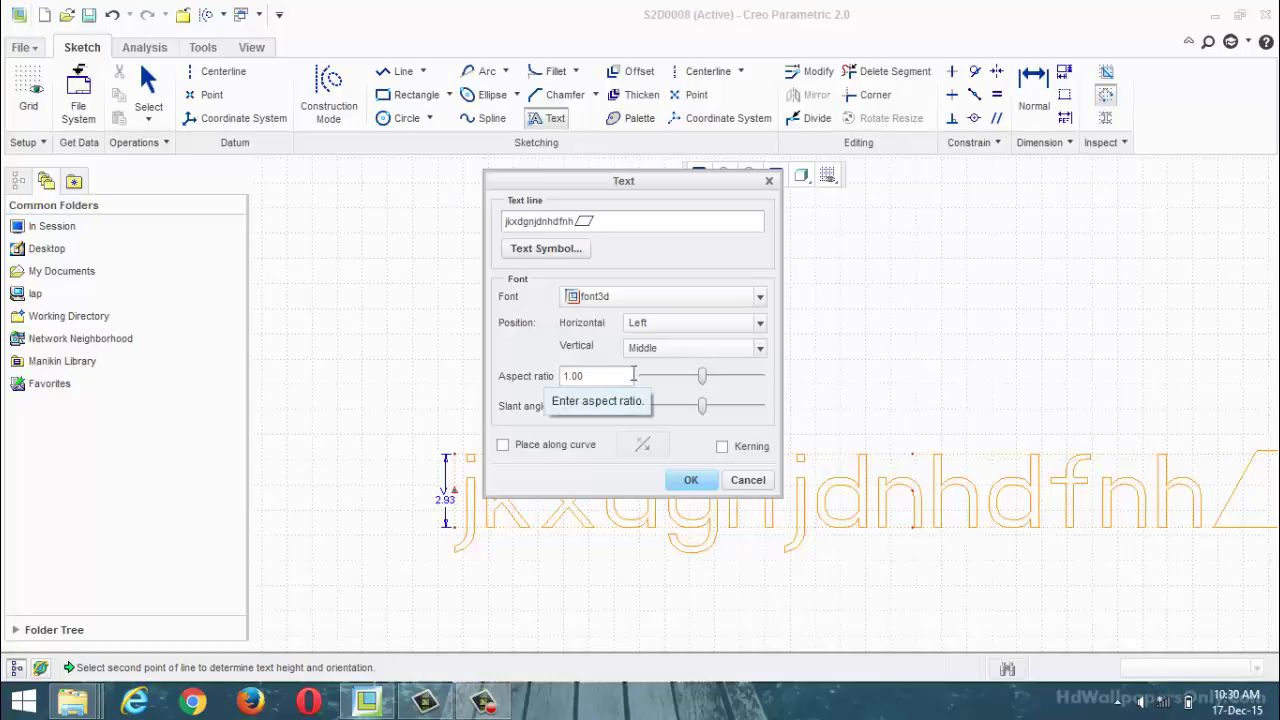
Try aspect ratios of 2.00 and 3.00 for the text, finishing with 1.00.
double_click(593, 383)
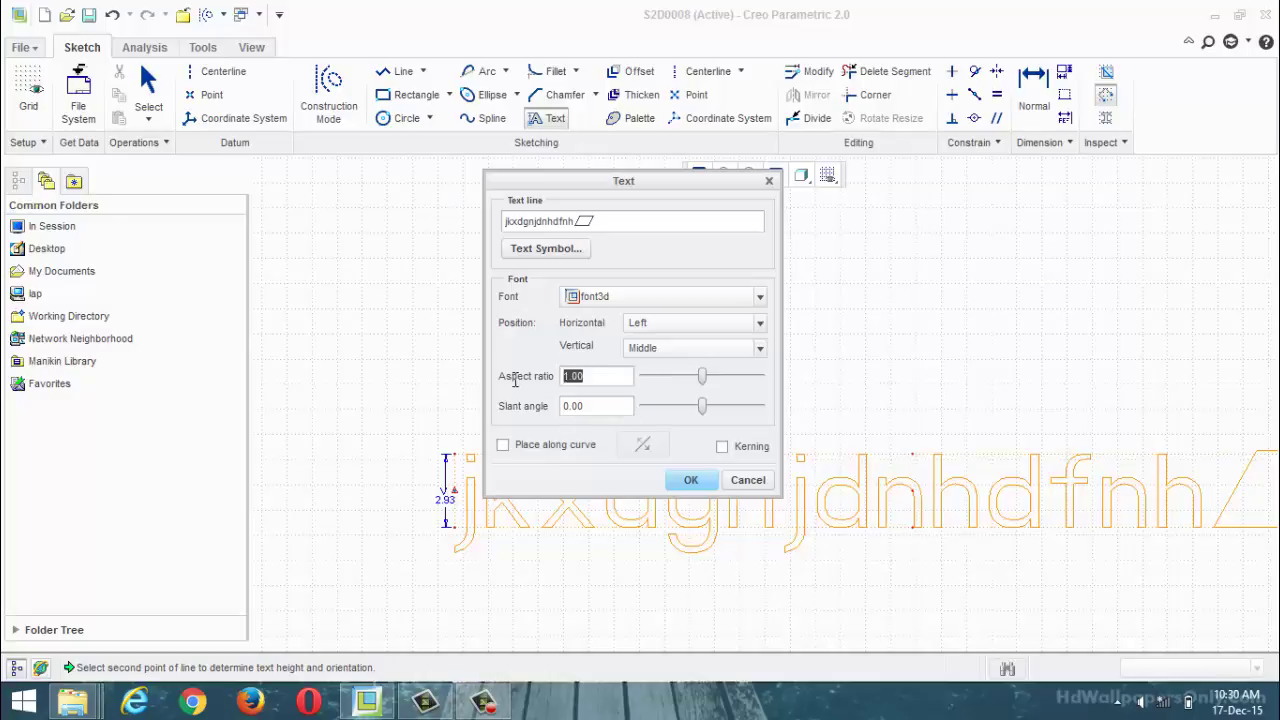
type("2.00")
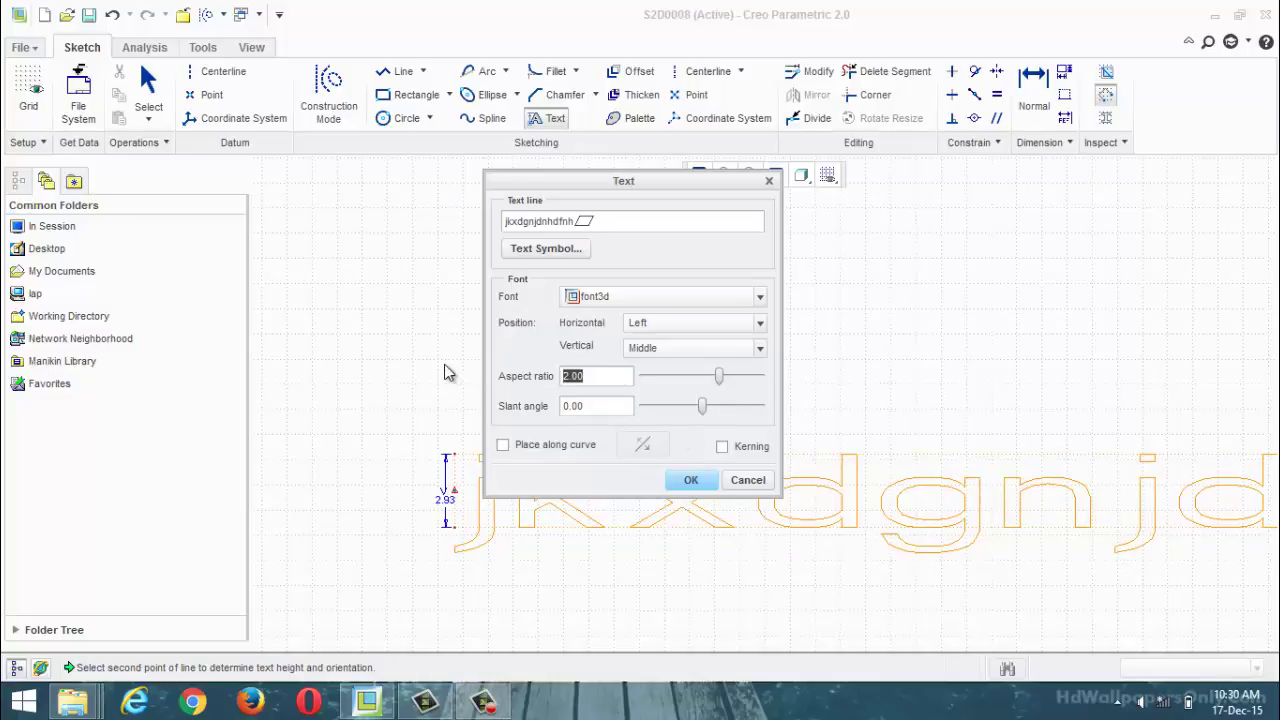
type("3.00")
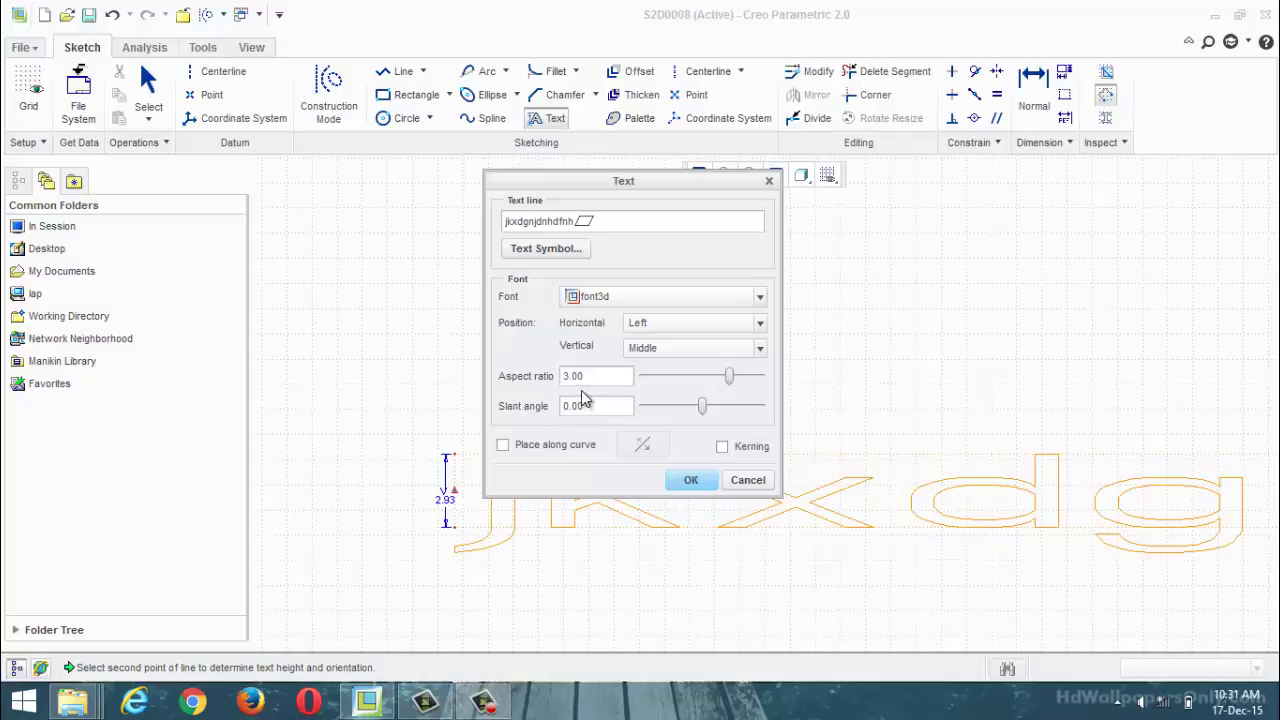
left_click_drag(588, 376, 516, 374)
type("1.00")
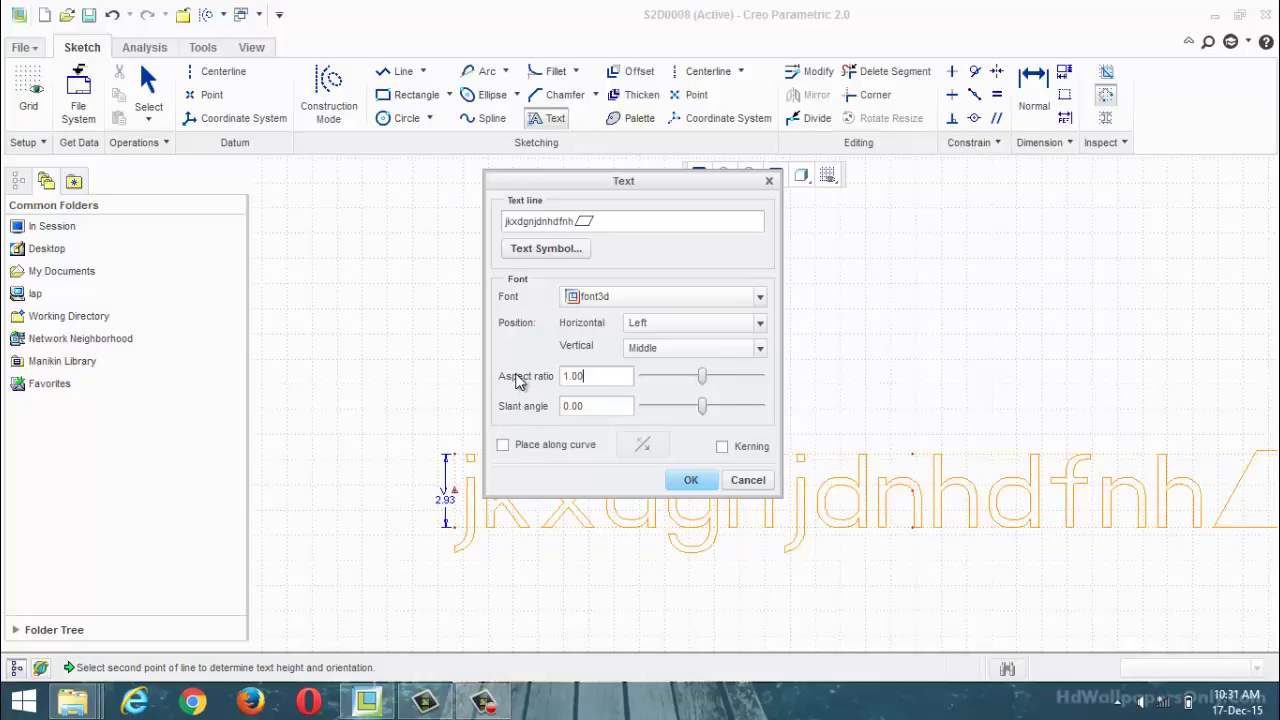
Try a slant angle of 20 for the text, finish with 35, and accept the text settings.
double_click(593, 406)
type("20")
key("Return")
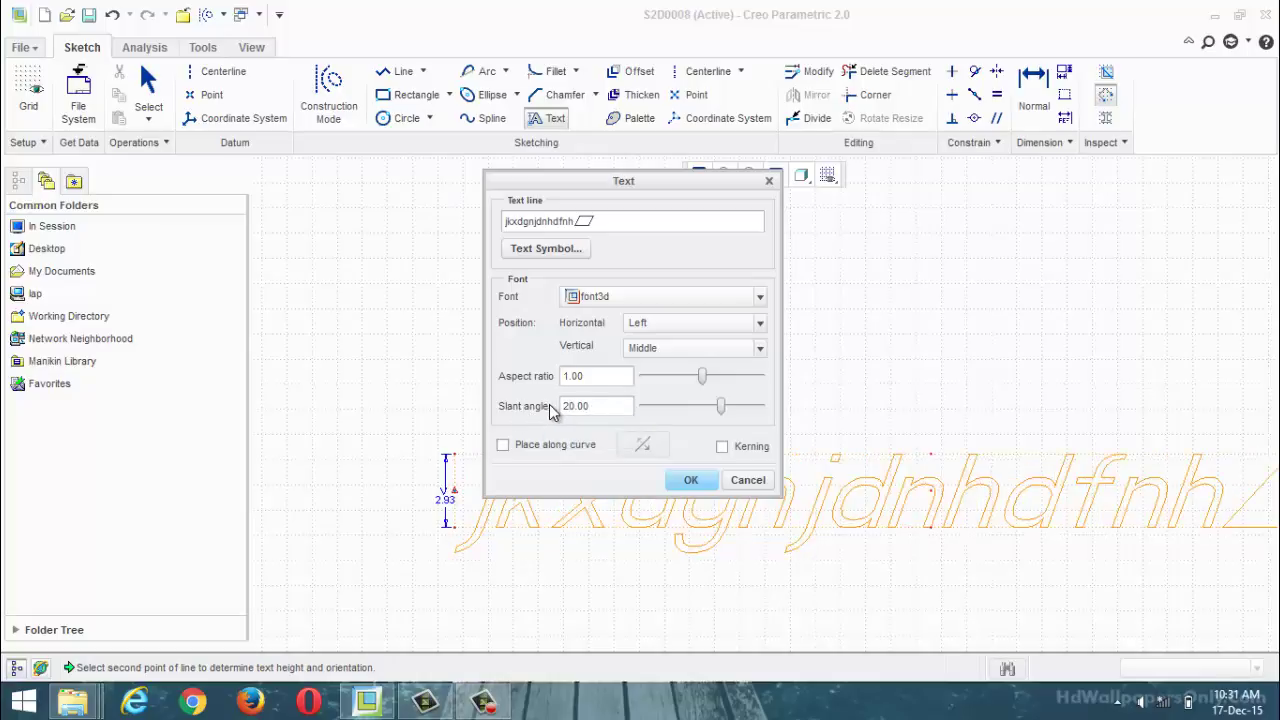
type("35")
key("Return")
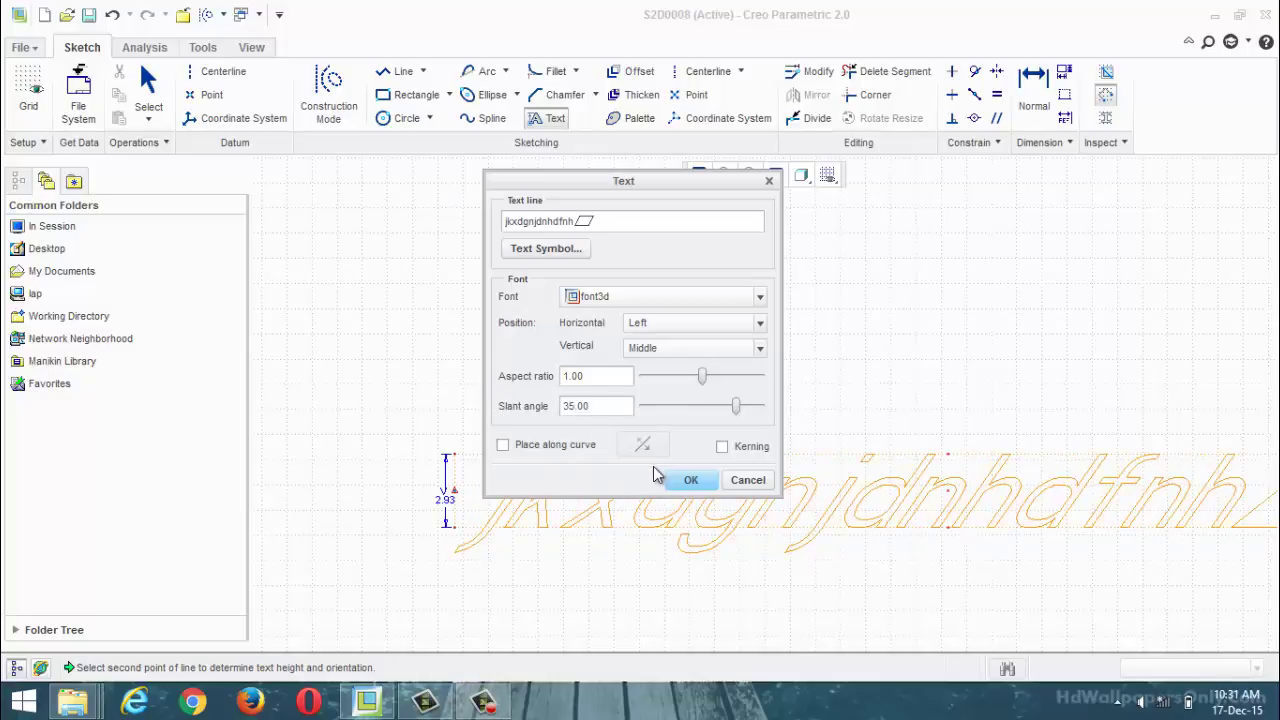
left_click(689, 481)
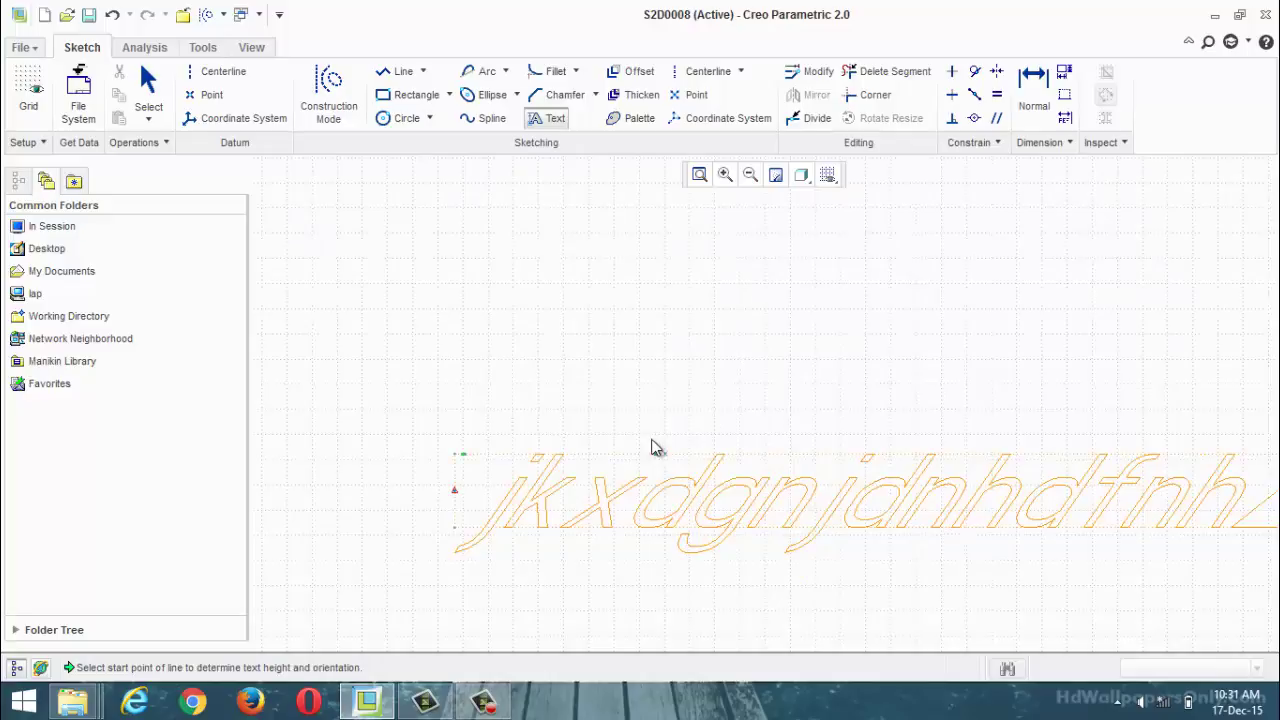
scroll(683, 440, "down", 2)
scroll(689, 440, "up", 3)
left_click(689, 434)
scroll(689, 434, "up", 1)
scroll(891, 471, "down", 3)
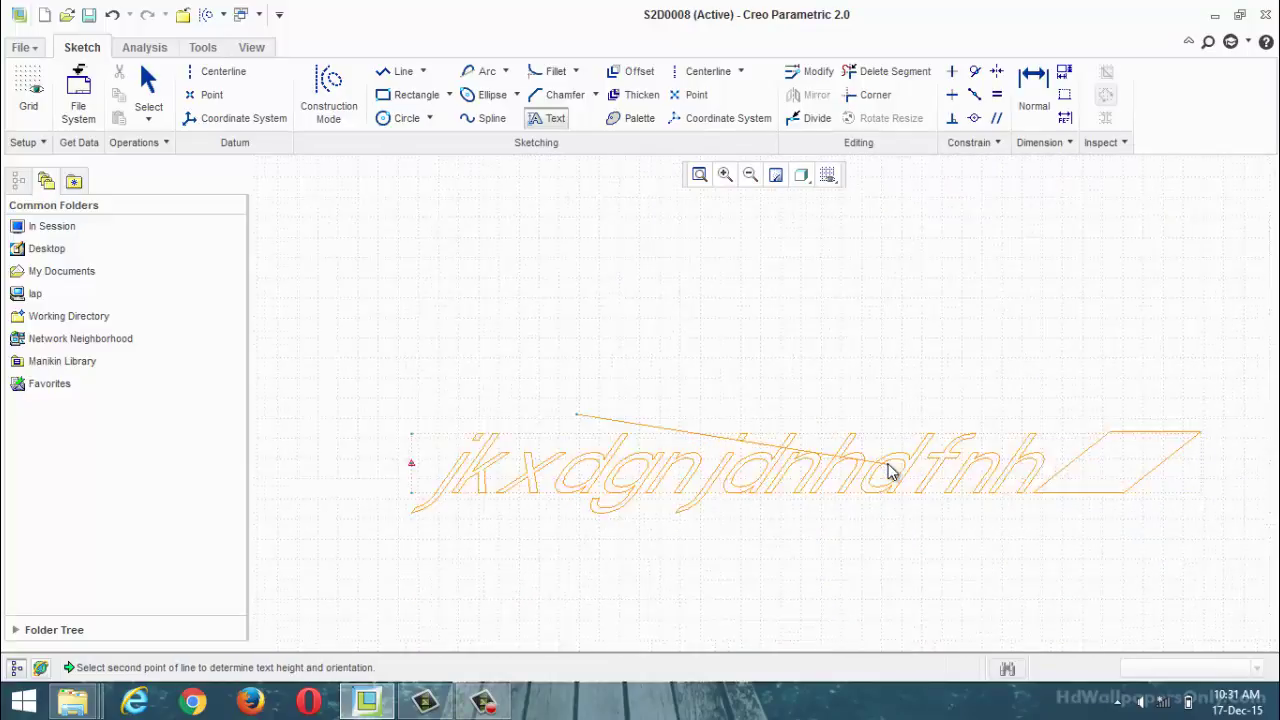
middle_click(623, 400)
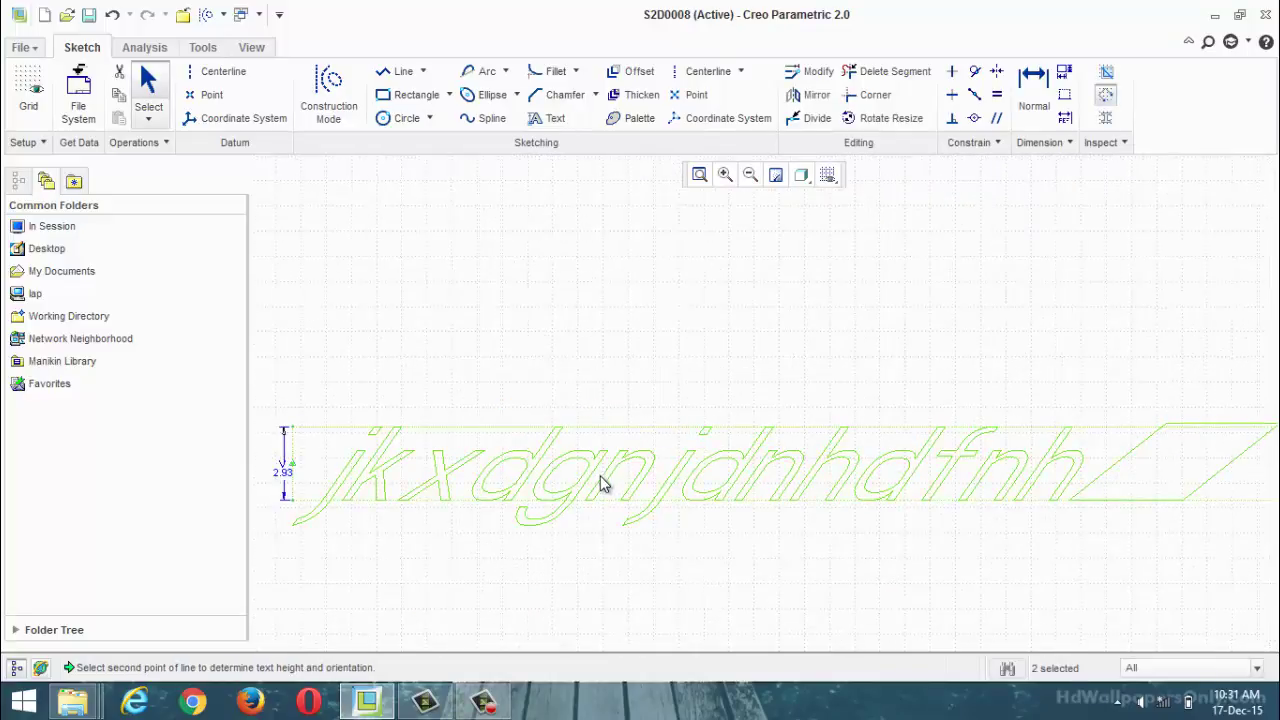
scroll(600, 485, "down", 2)
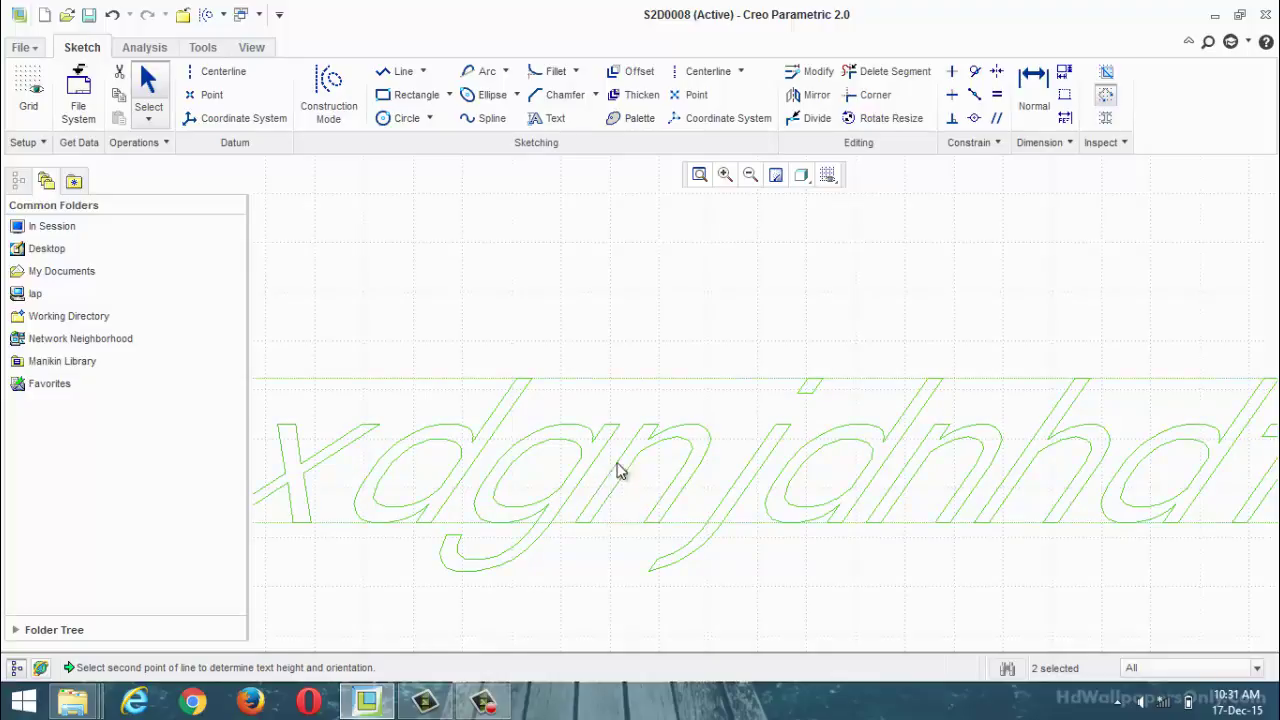
scroll(646, 449, "down", 2)
scroll(645, 450, "up", 5)
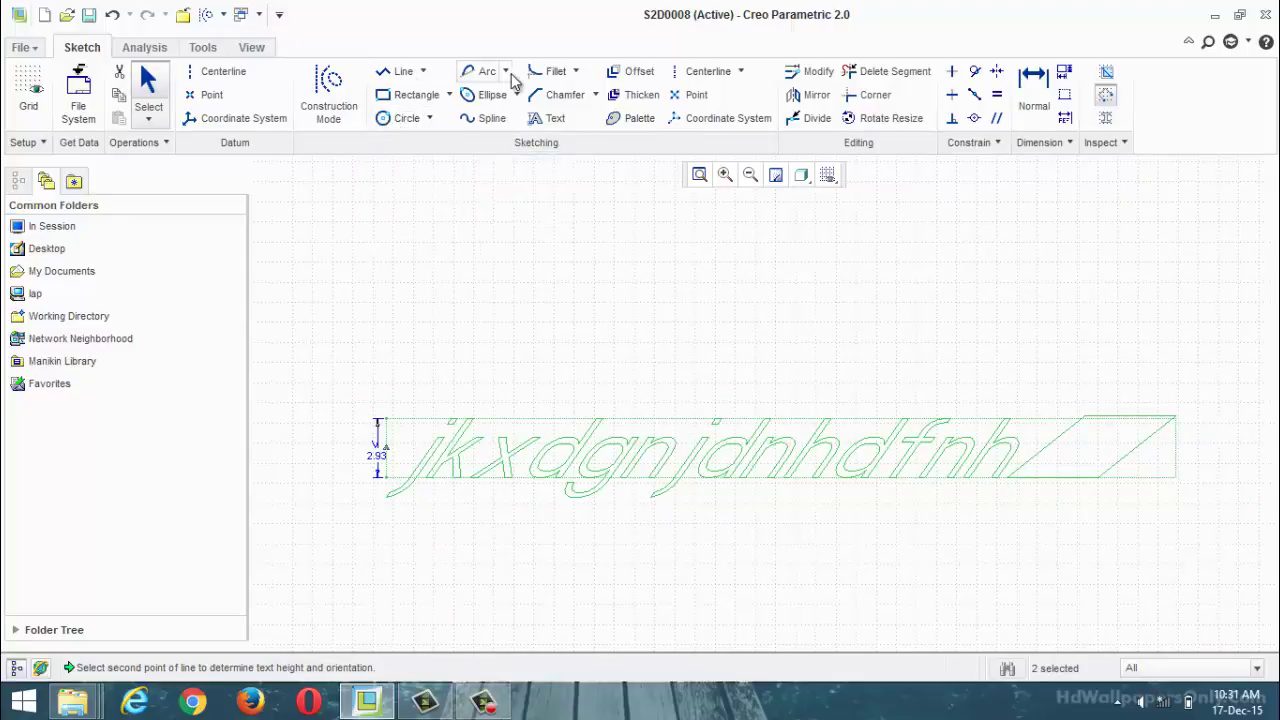
Switch on construction mode and try a conic arc above the text.
left_click(349, 94)
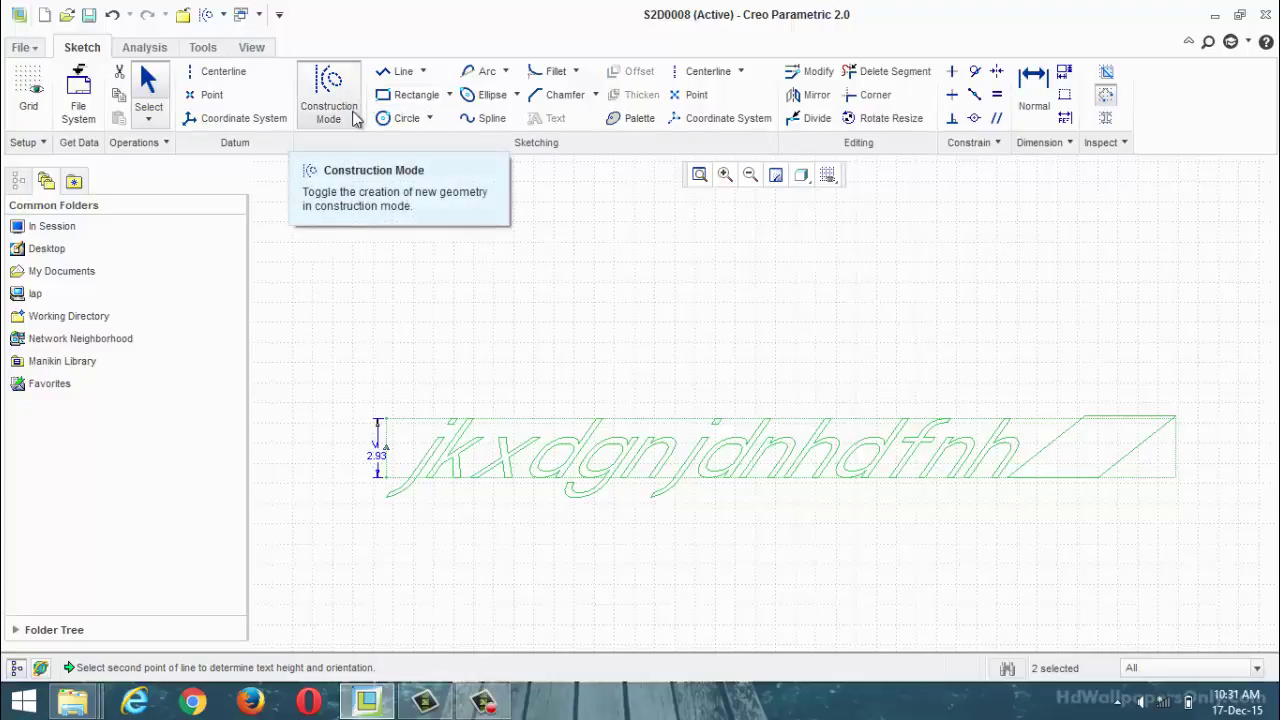
left_click(490, 73)
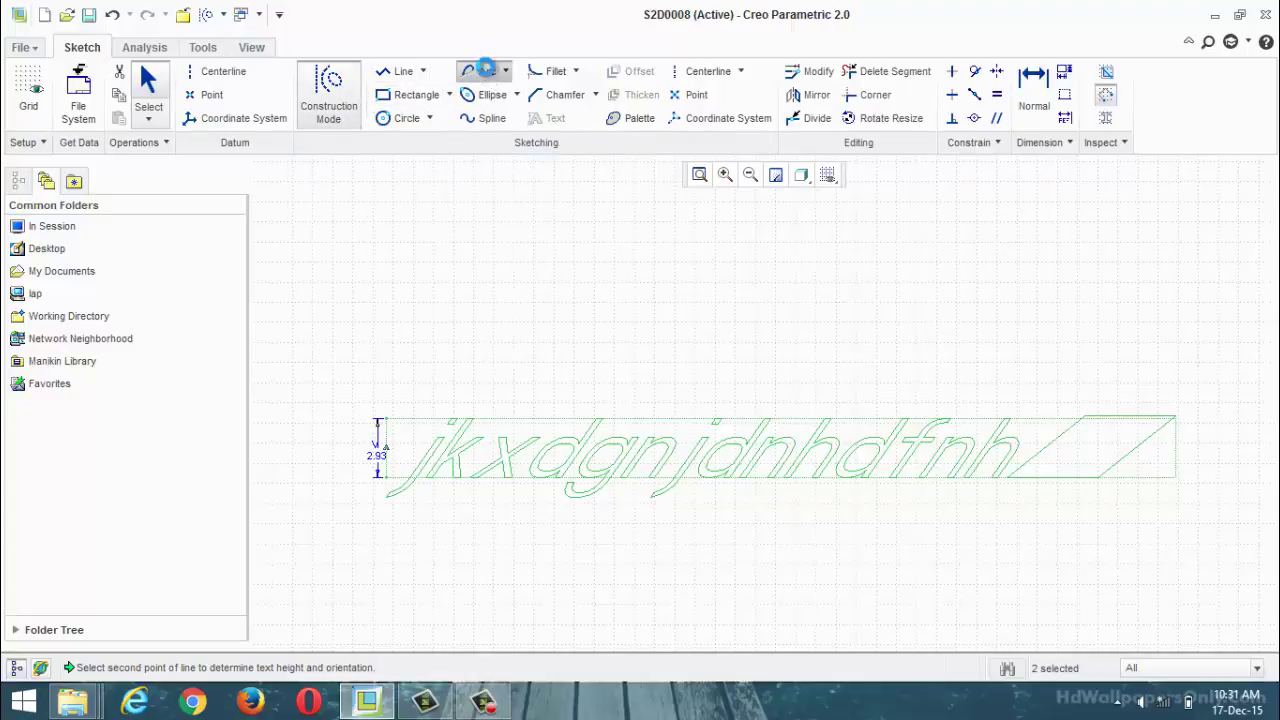
left_click(556, 310)
left_click(815, 269)
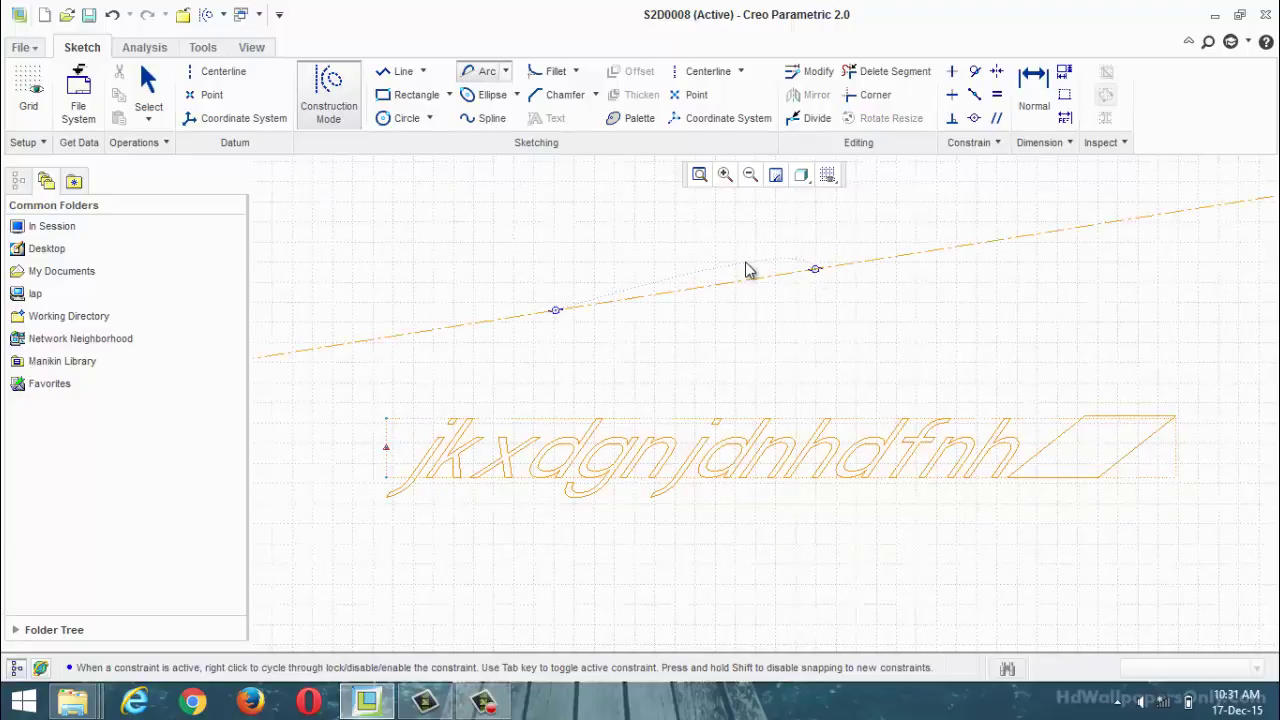
middle_click(746, 268)
Sketch a three-point construction arc above the text, its ends about 8.83 and 29.74 horizontally from the text's start point.
left_click(507, 72)
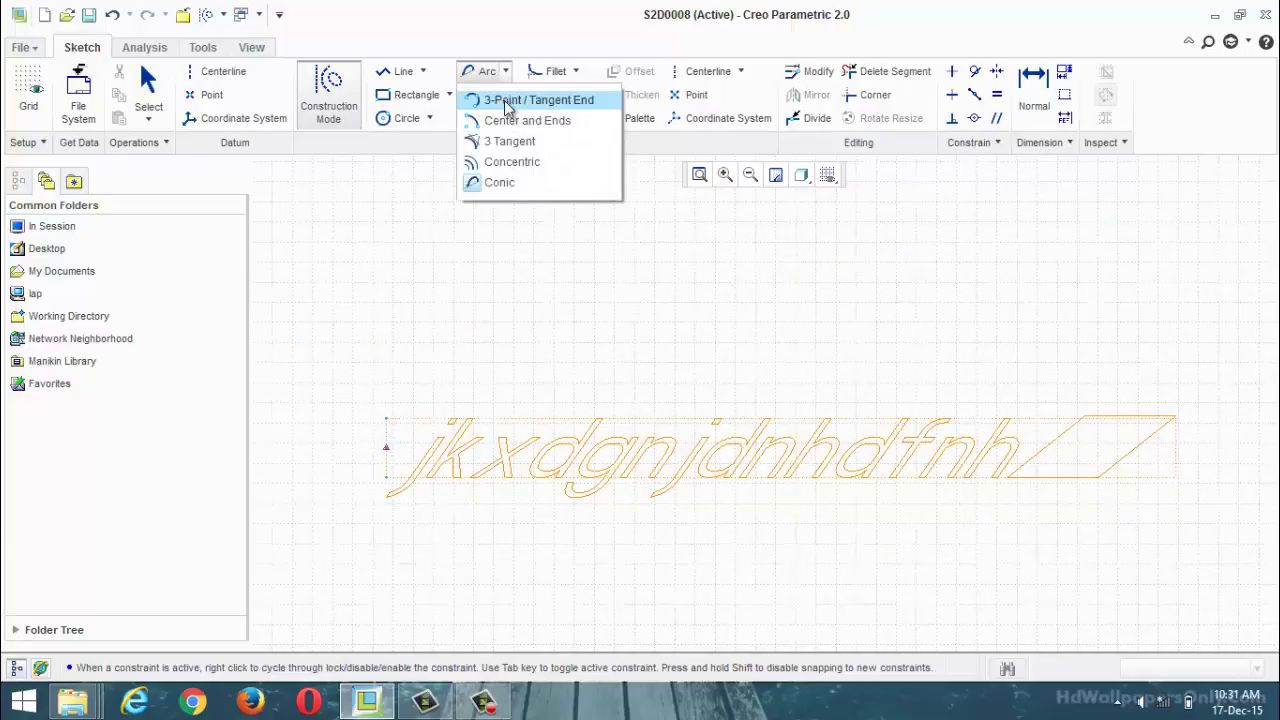
left_click(505, 117)
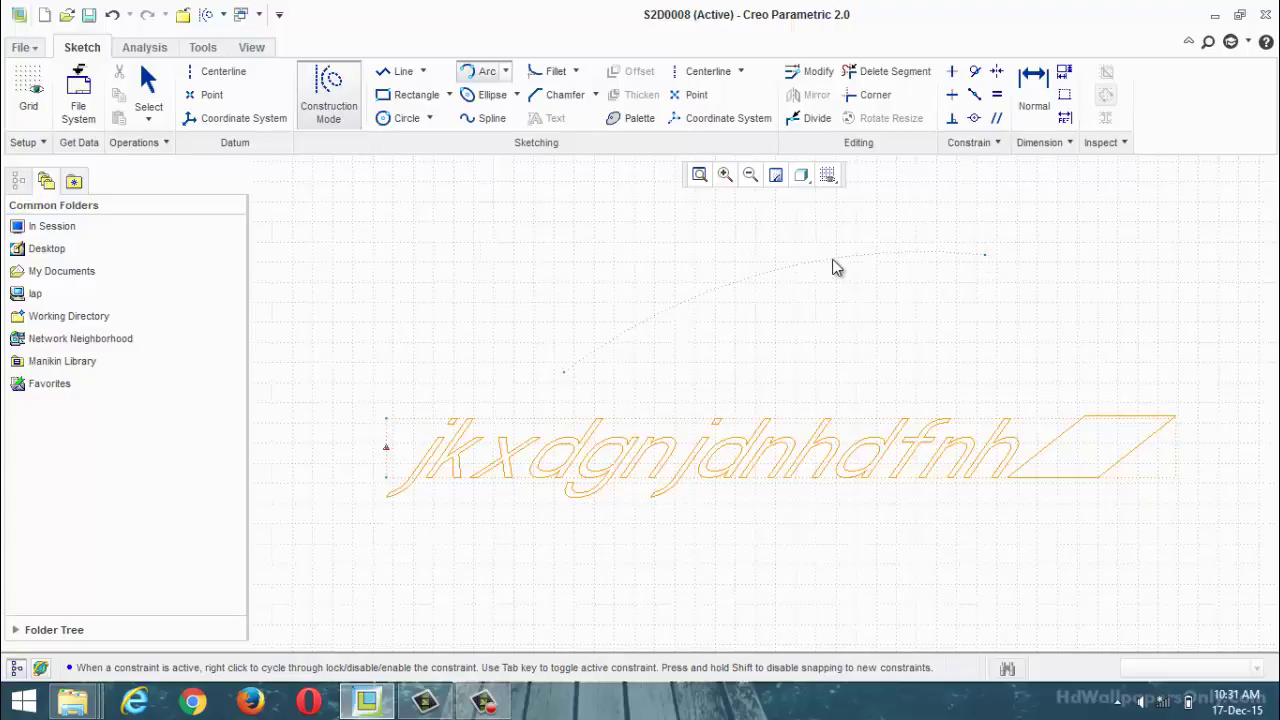
left_click(830, 258)
middle_click(835, 360)
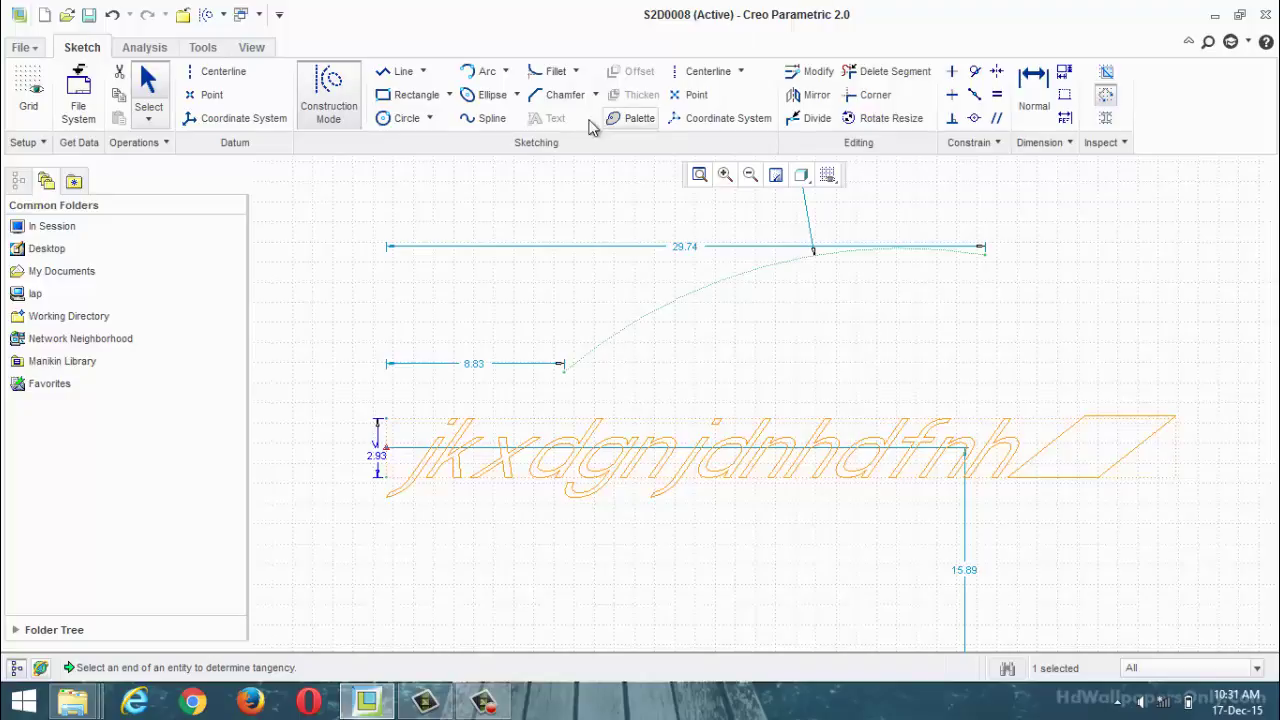
Undo the construction arc and switch off construction mode.
left_click(557, 312)
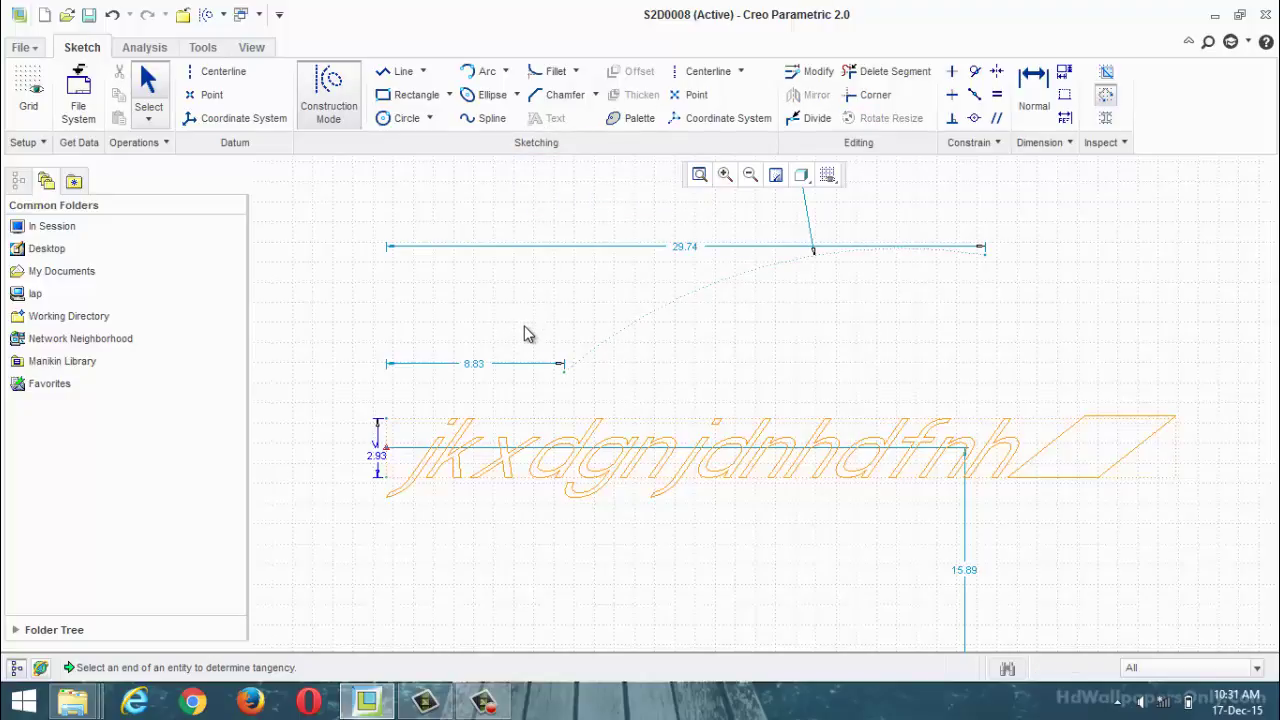
key("ctrl+z")
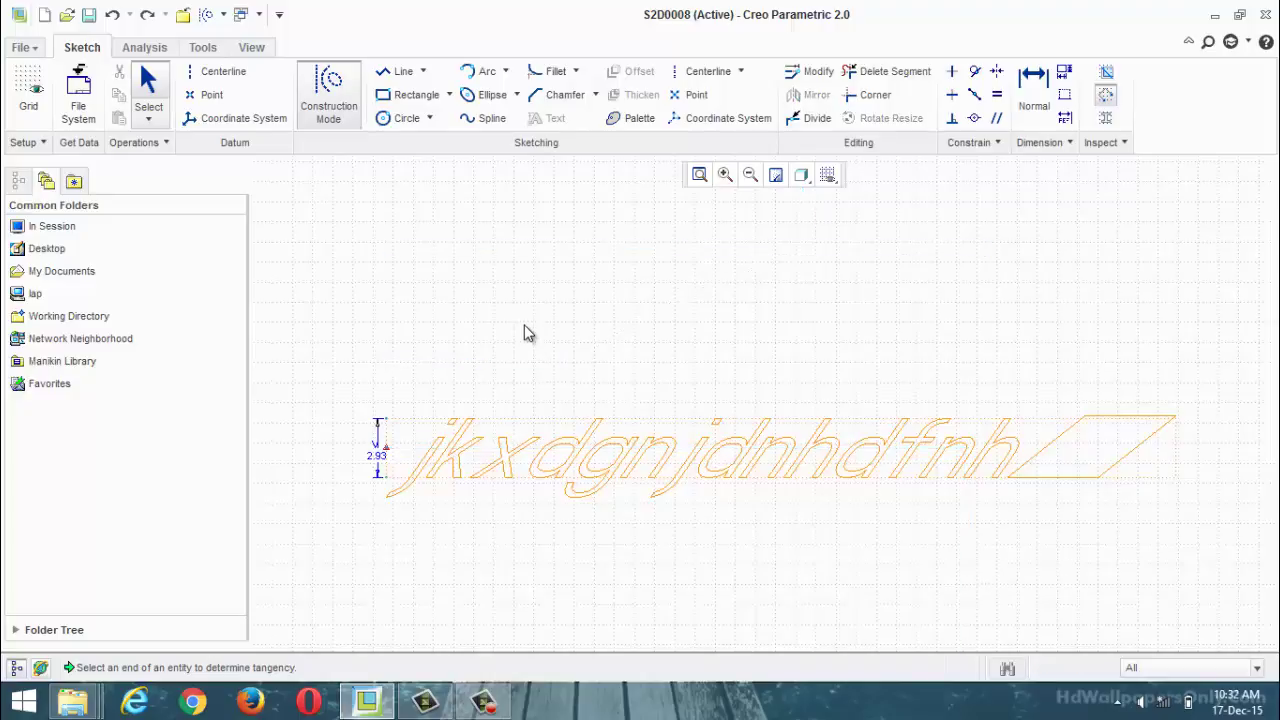
left_click(330, 86)
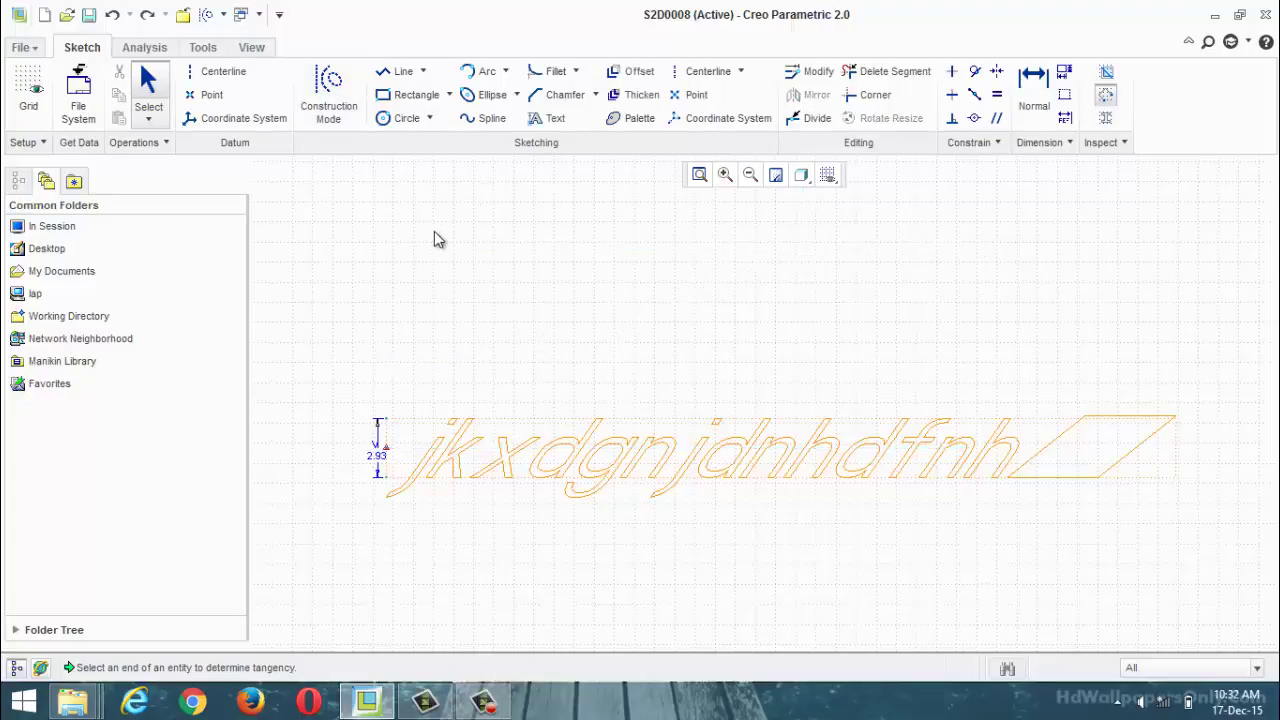
Sketch a solid three-point arc with a radius of about 12.25 above the slanted text.
left_click(481, 72)
left_click(610, 351)
left_click(916, 273)
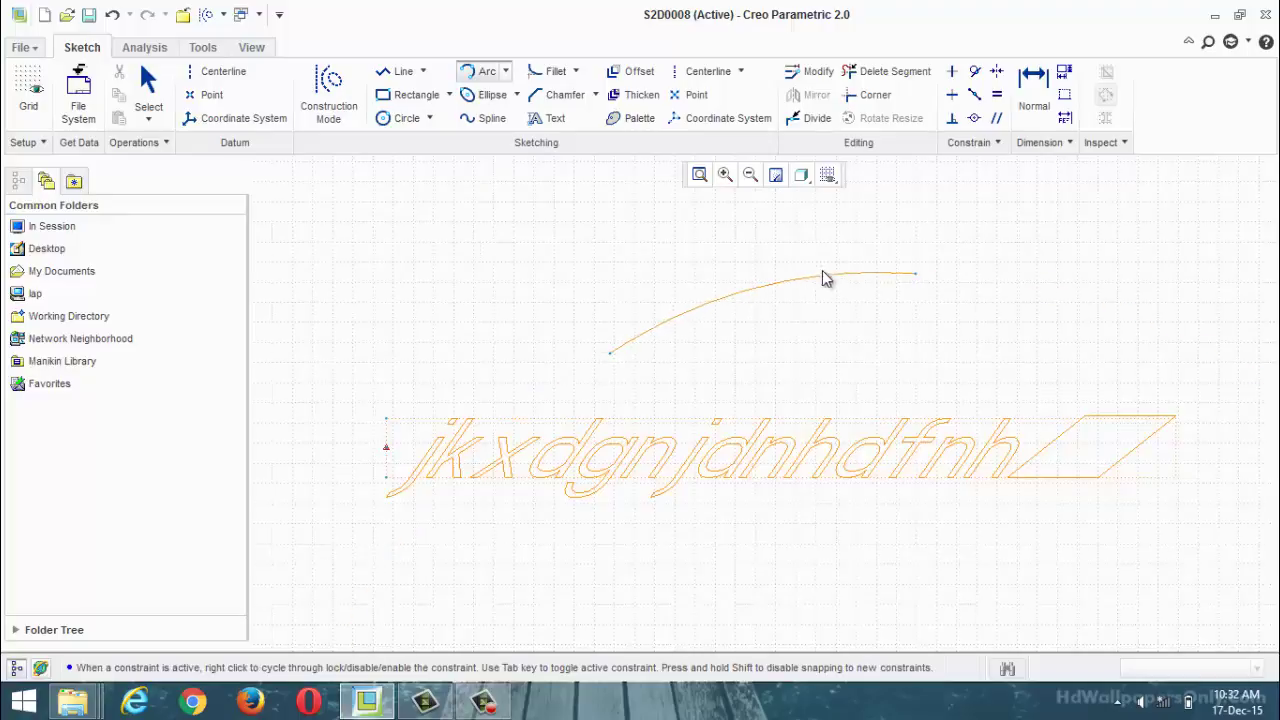
left_click(813, 252)
middle_click(614, 255)
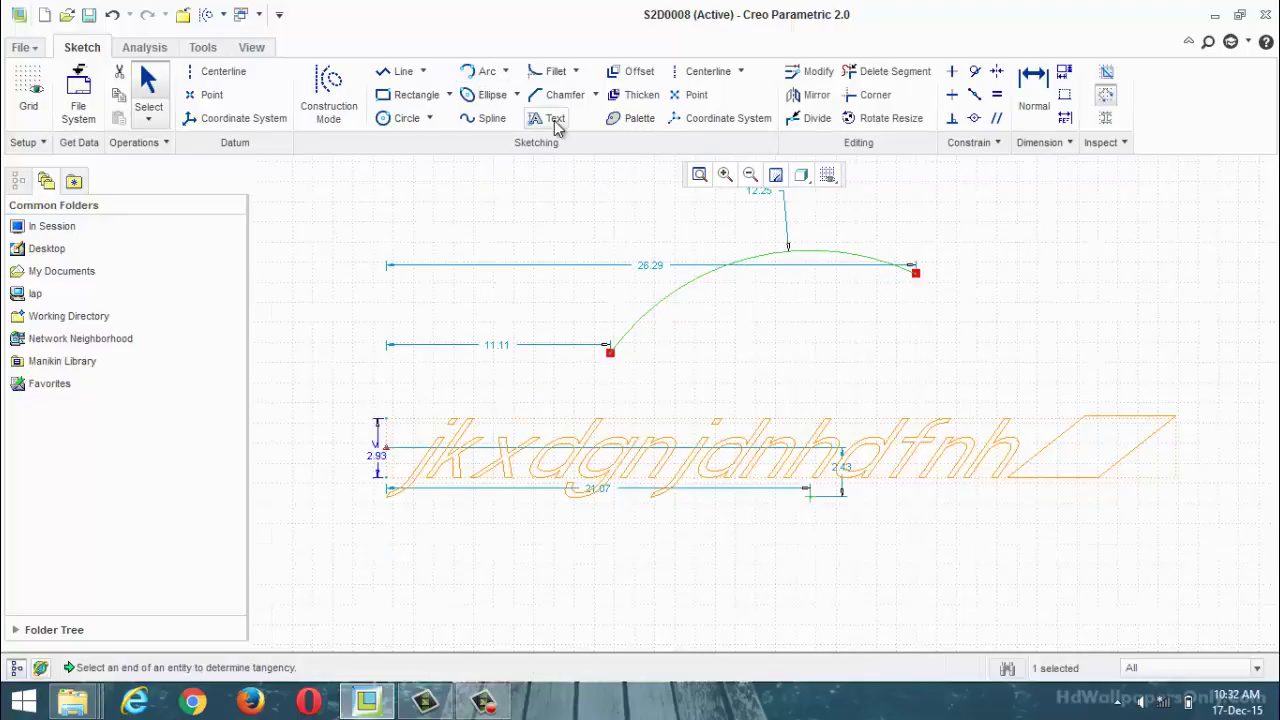
Create sketch text reading "guikrt7kol" from the arc's lower endpoint and place it along the arc.
left_click(555, 121)
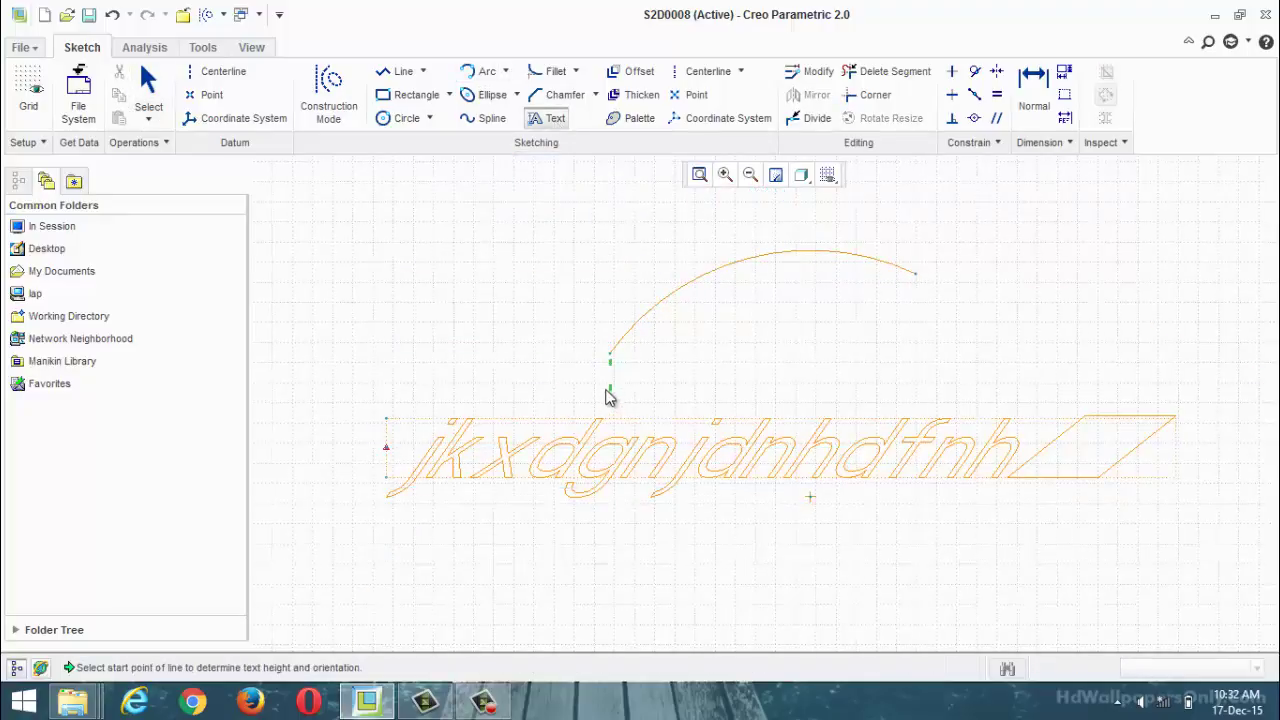
left_click(610, 353)
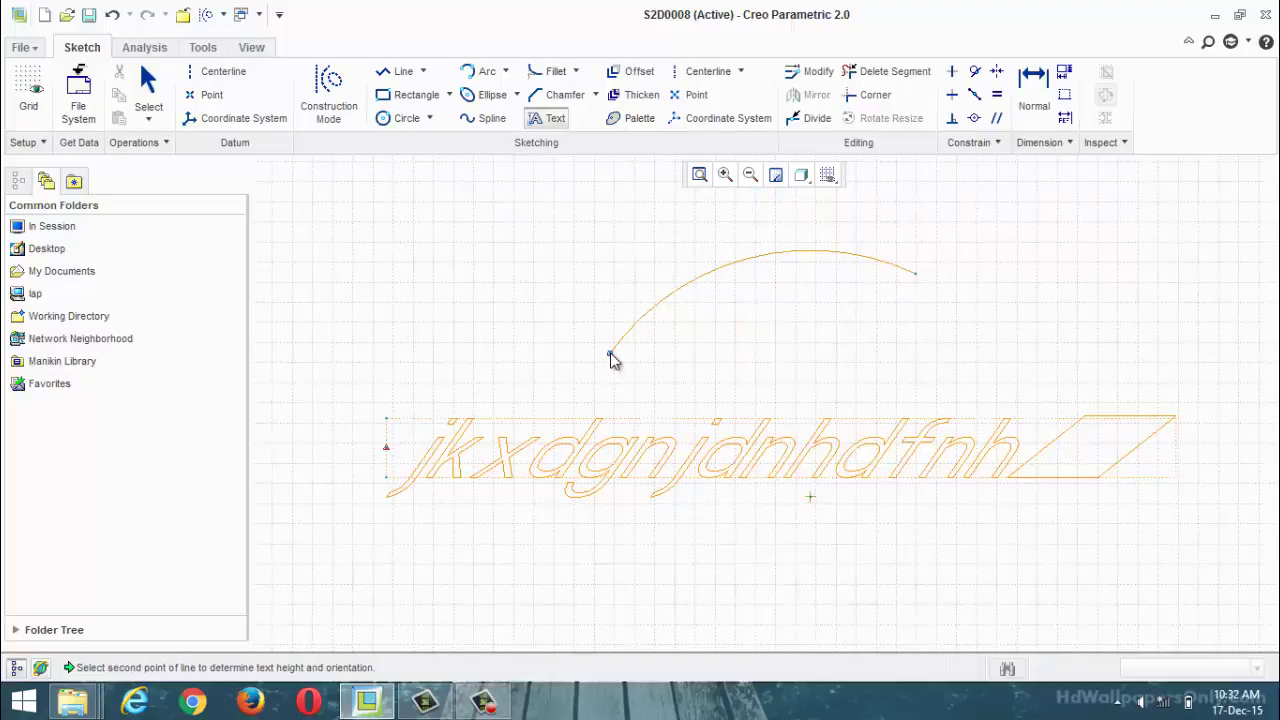
left_click(555, 322)
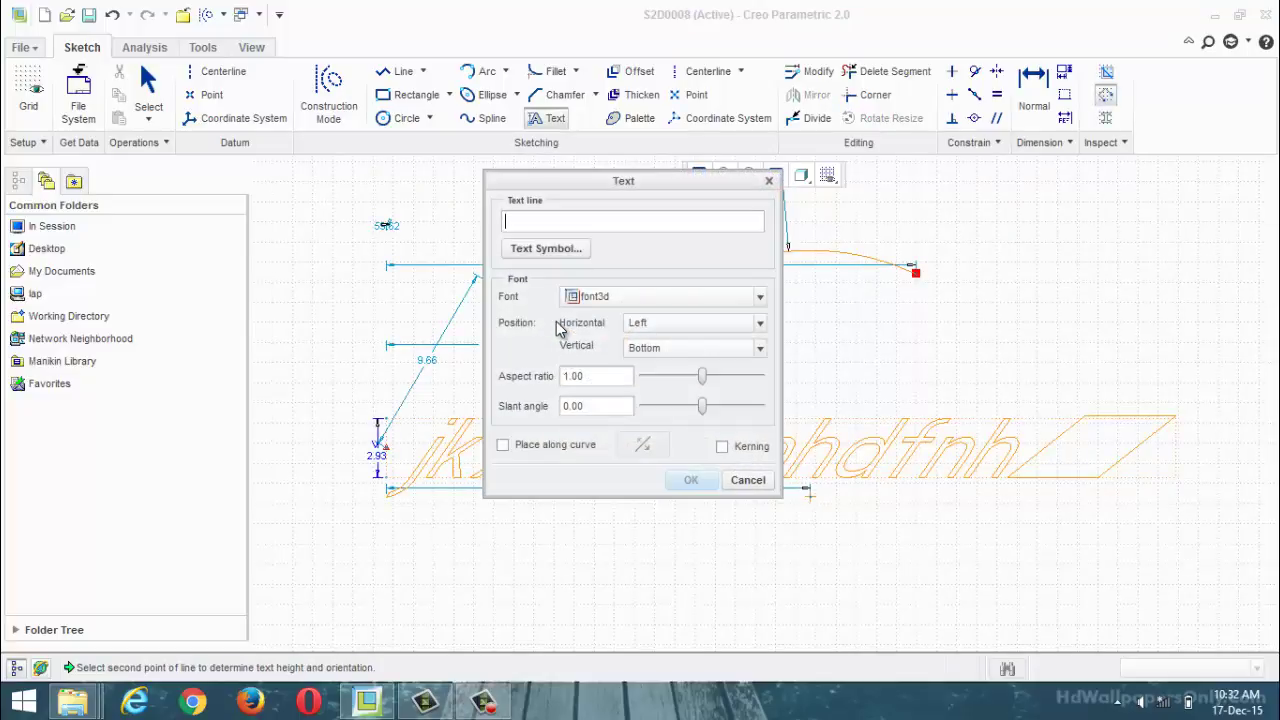
type("guikrt7kol")
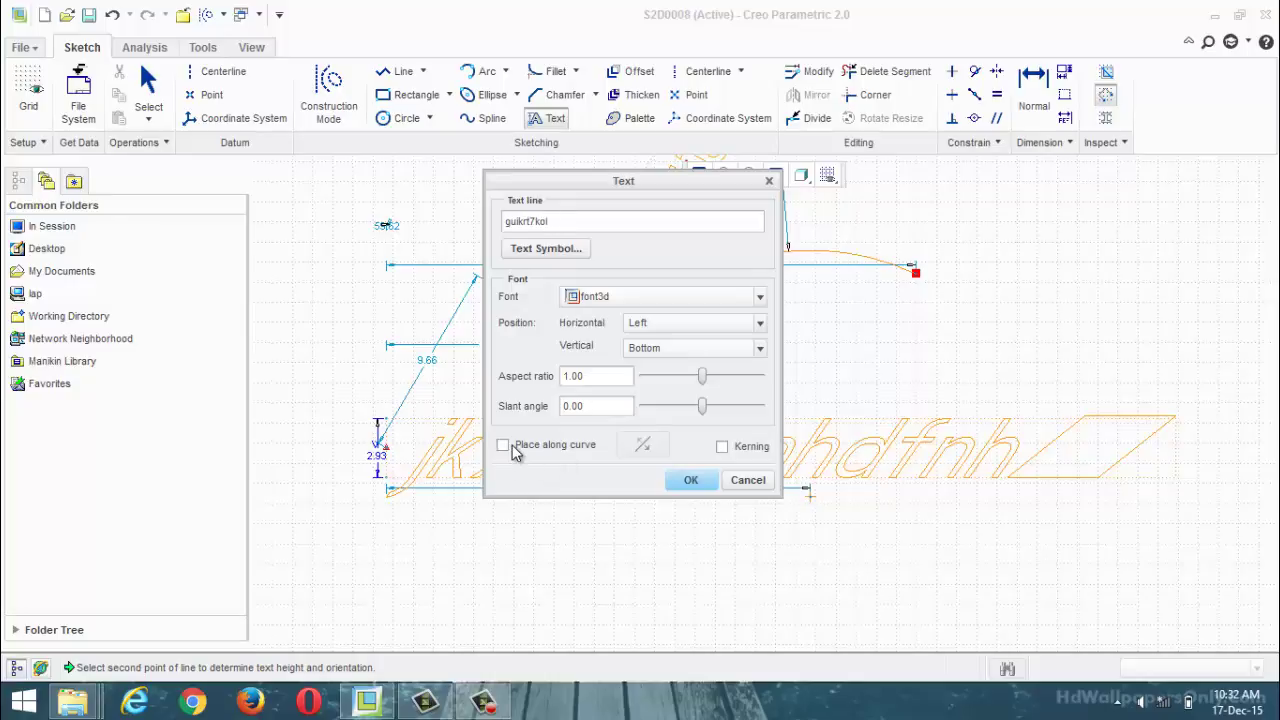
left_click(504, 446)
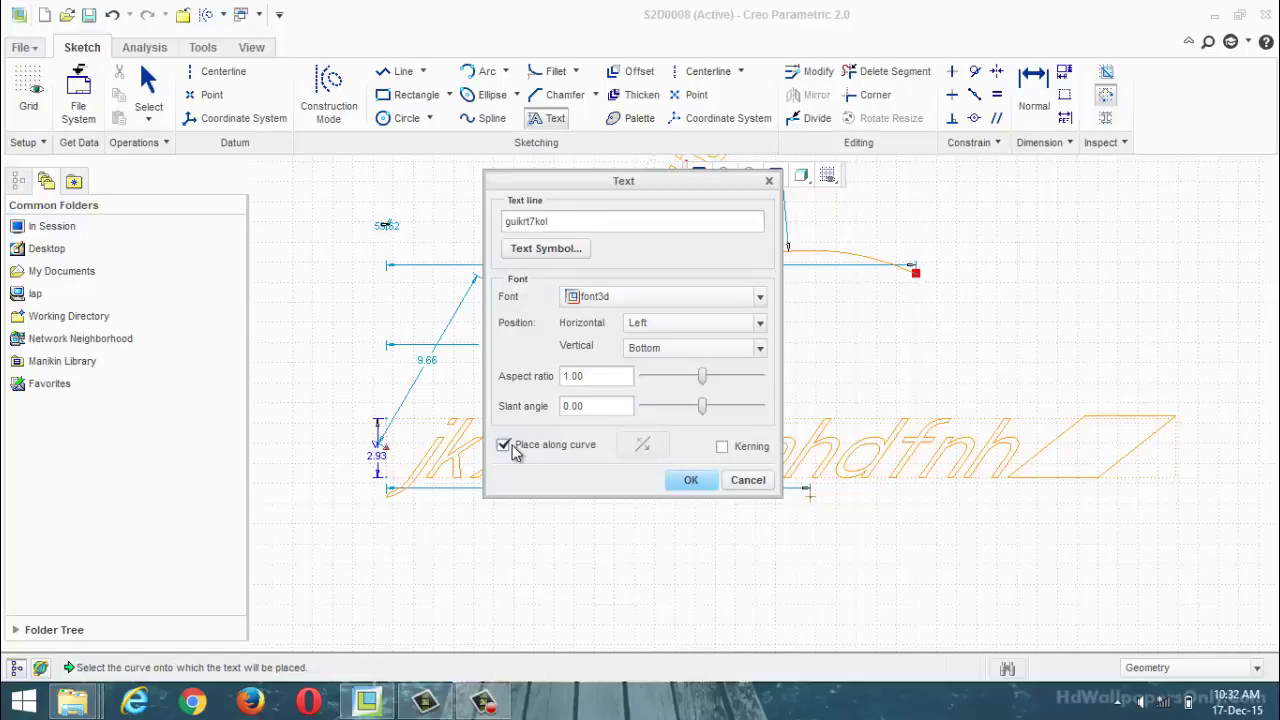
left_click(826, 250)
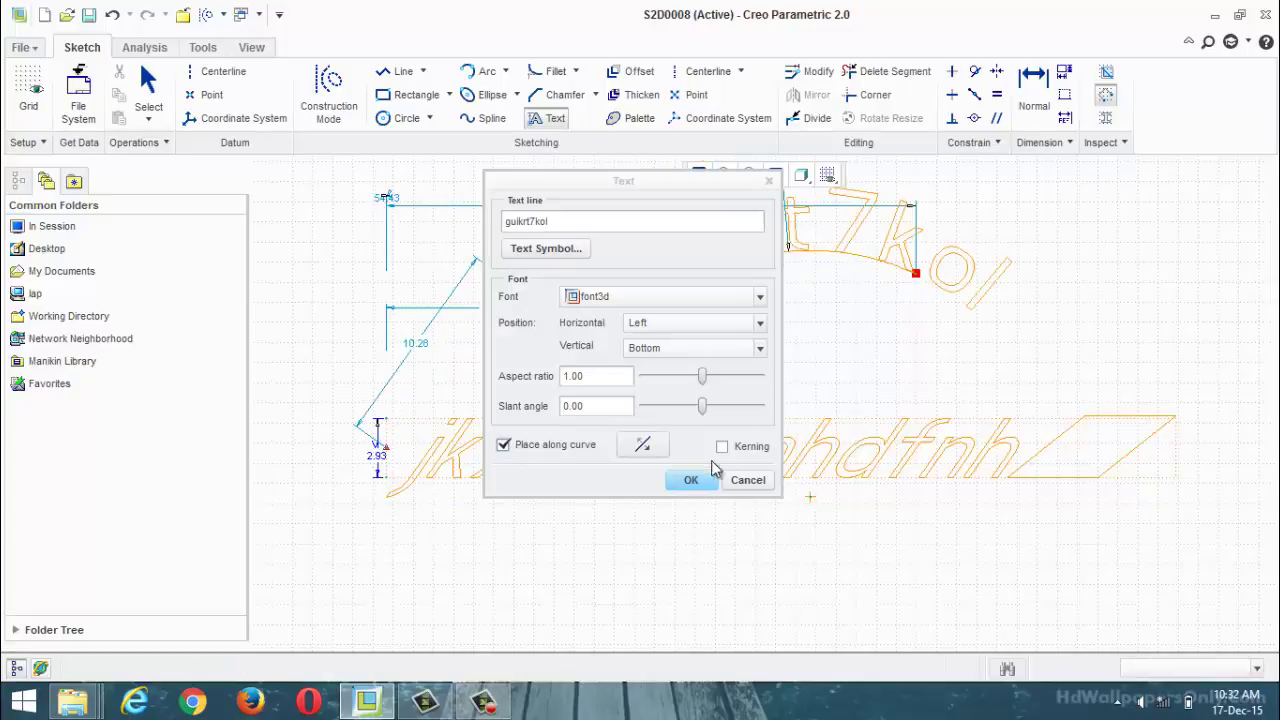
left_click(690, 480)
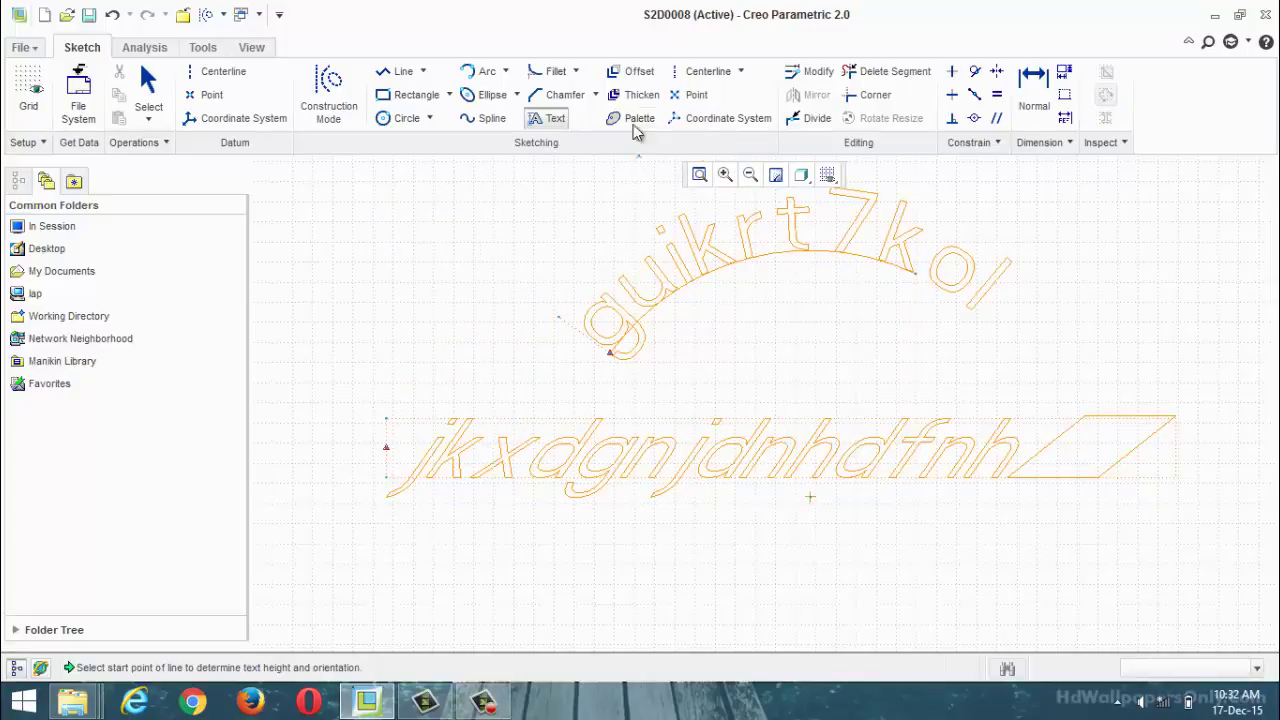
Sketch an S-shaped spline below the slanted text, its ends about 6.20 left and 47.00 right of the text's start point.
left_click(488, 118)
scroll(792, 390, "down", 3)
scroll(792, 390, "up", 5)
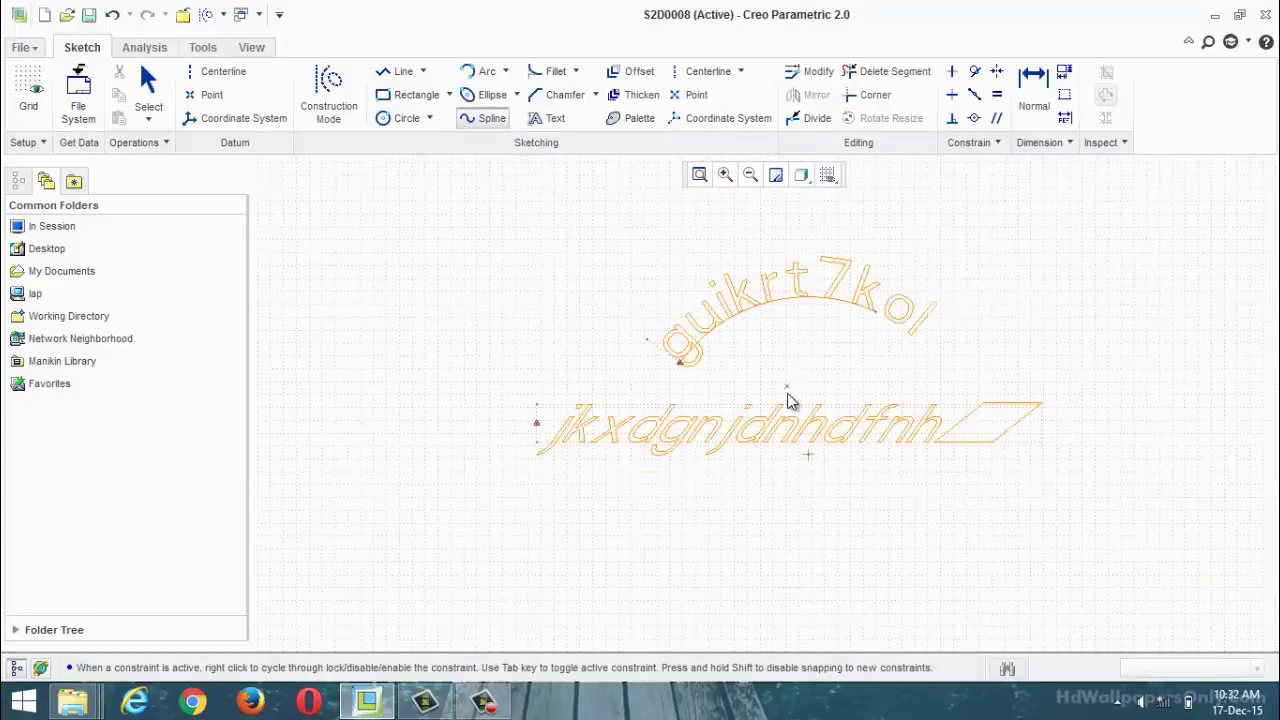
scroll(754, 594, "down", 4)
left_click(571, 522)
left_click(610, 482)
left_click(751, 382)
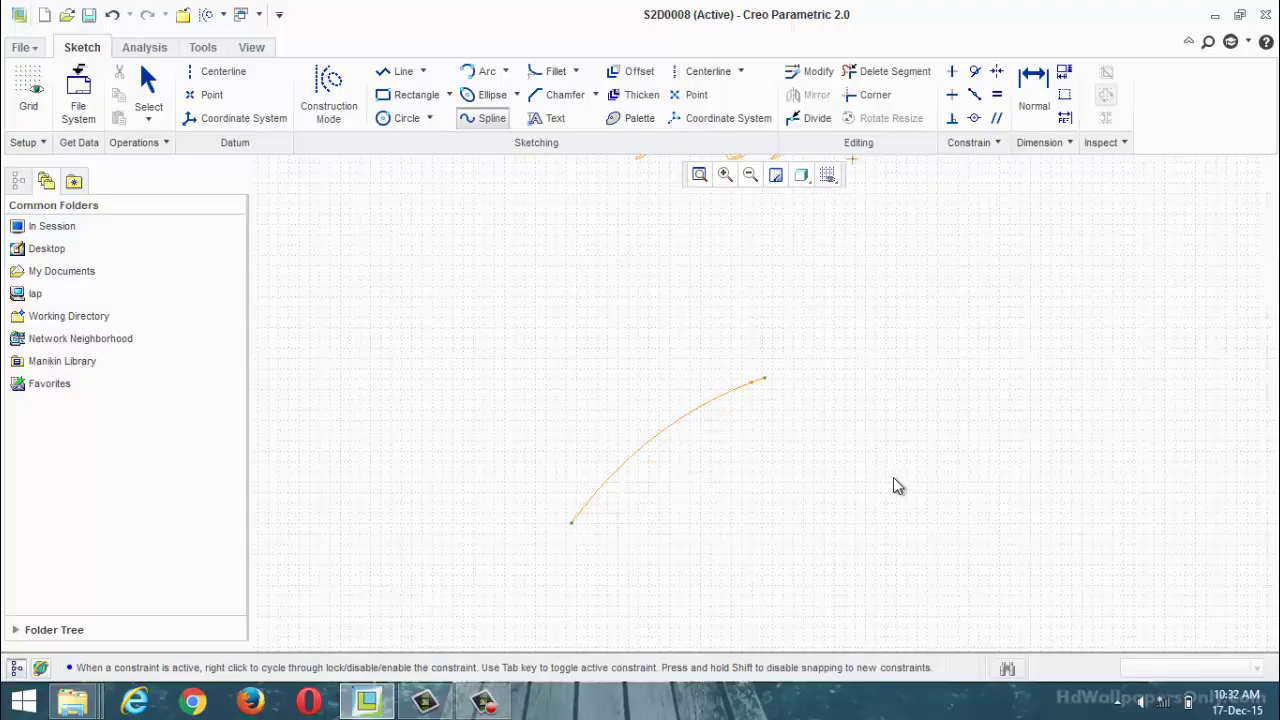
left_click(893, 477)
left_click(1120, 280)
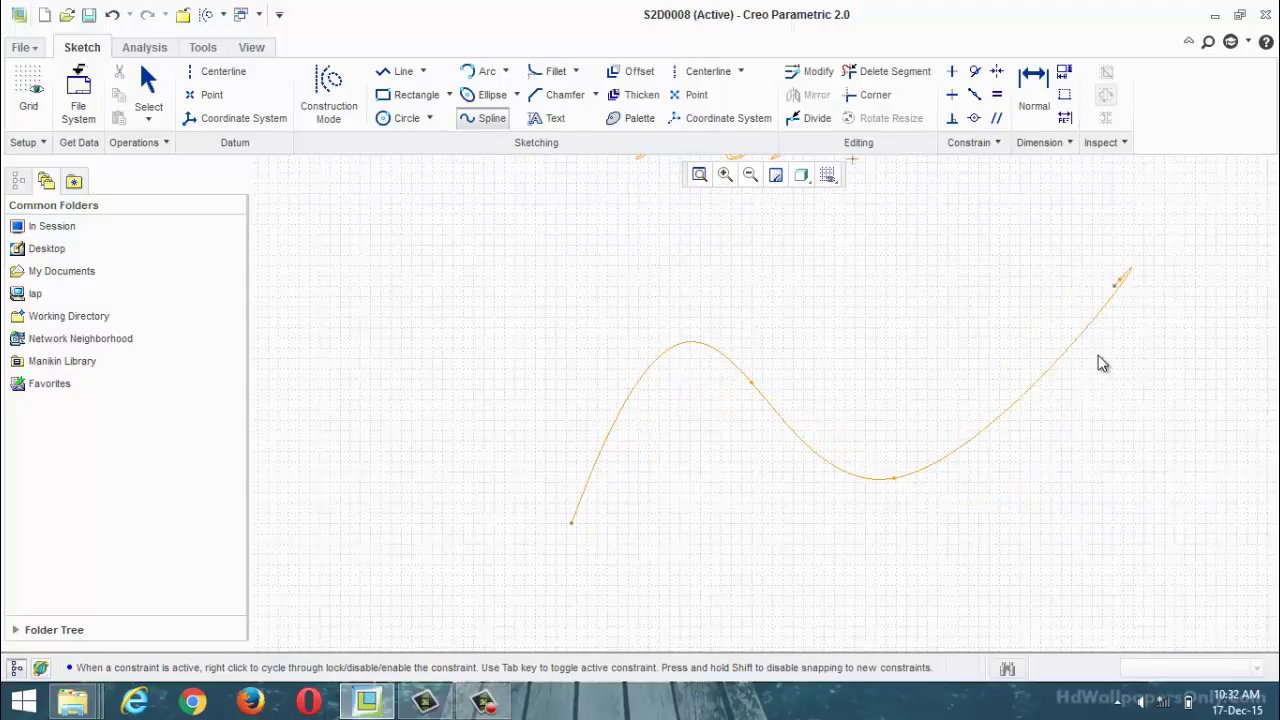
middle_click(1091, 374)
middle_click(1093, 375)
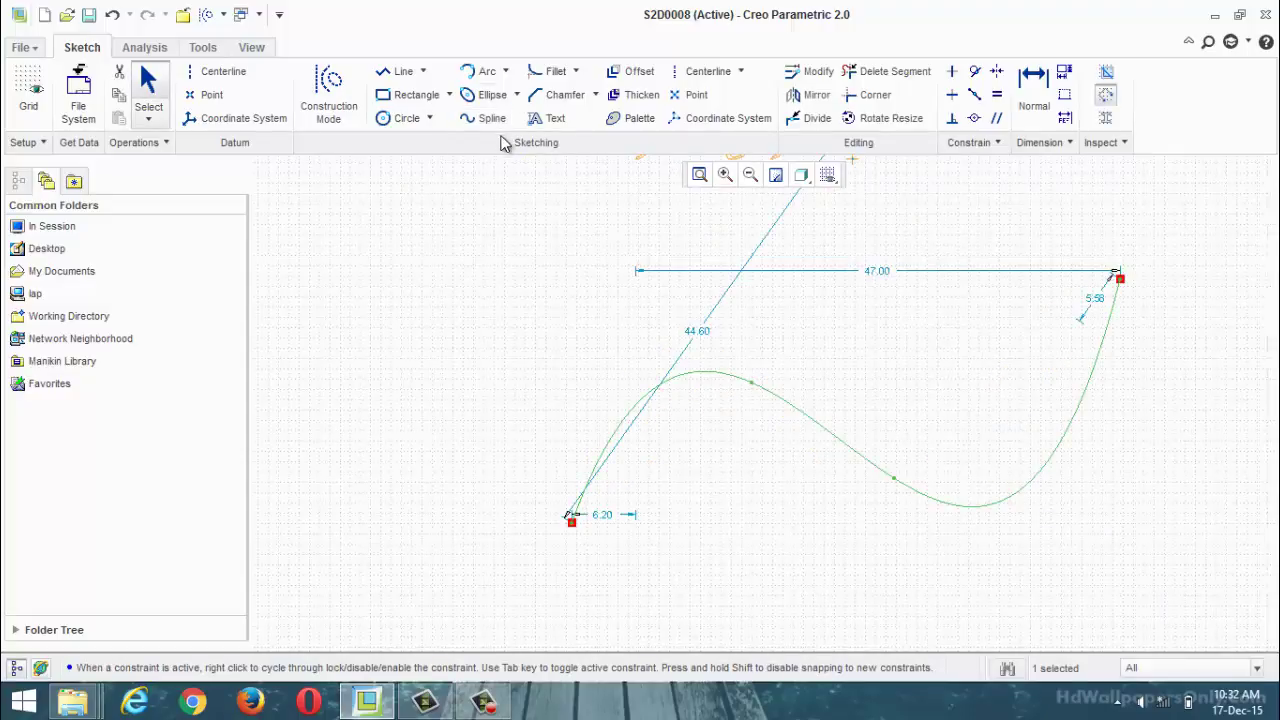
Create sketch text reading "ooo7iueryritfo" from the spline's lower-left endpoint and place it along the spline.
left_click(548, 118)
left_click(575, 527)
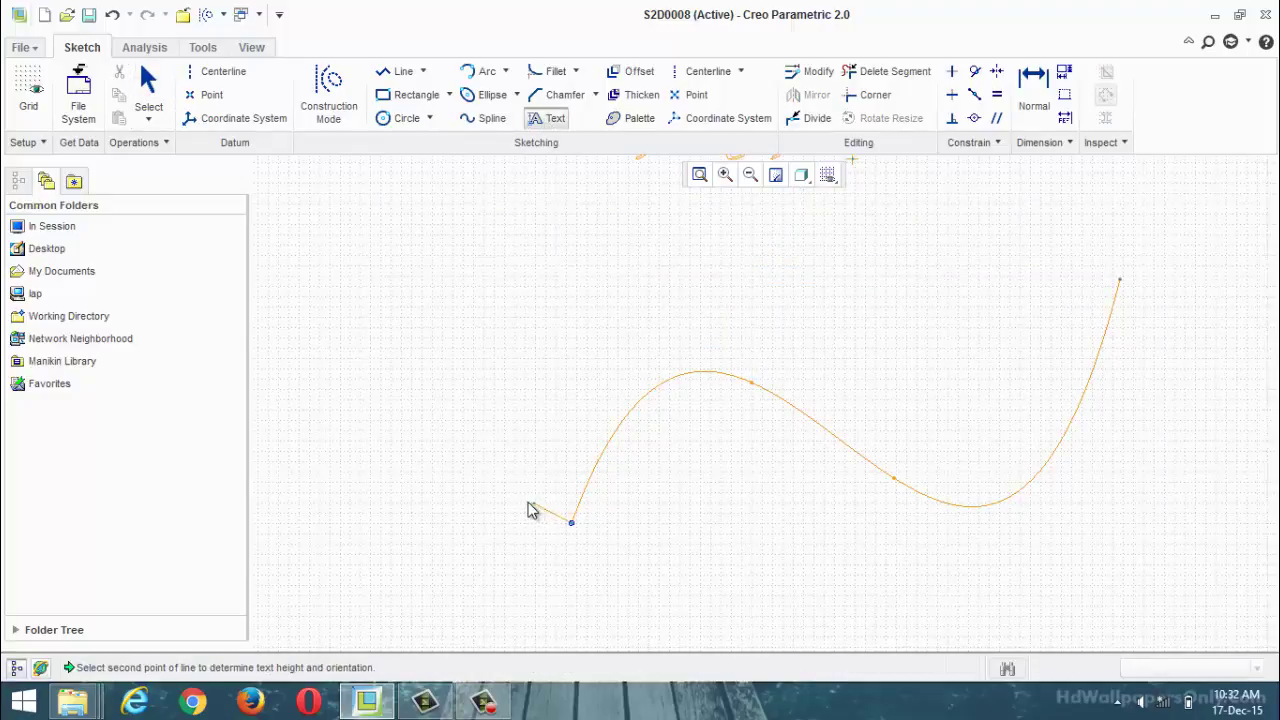
left_click(527, 509)
type("ooo")
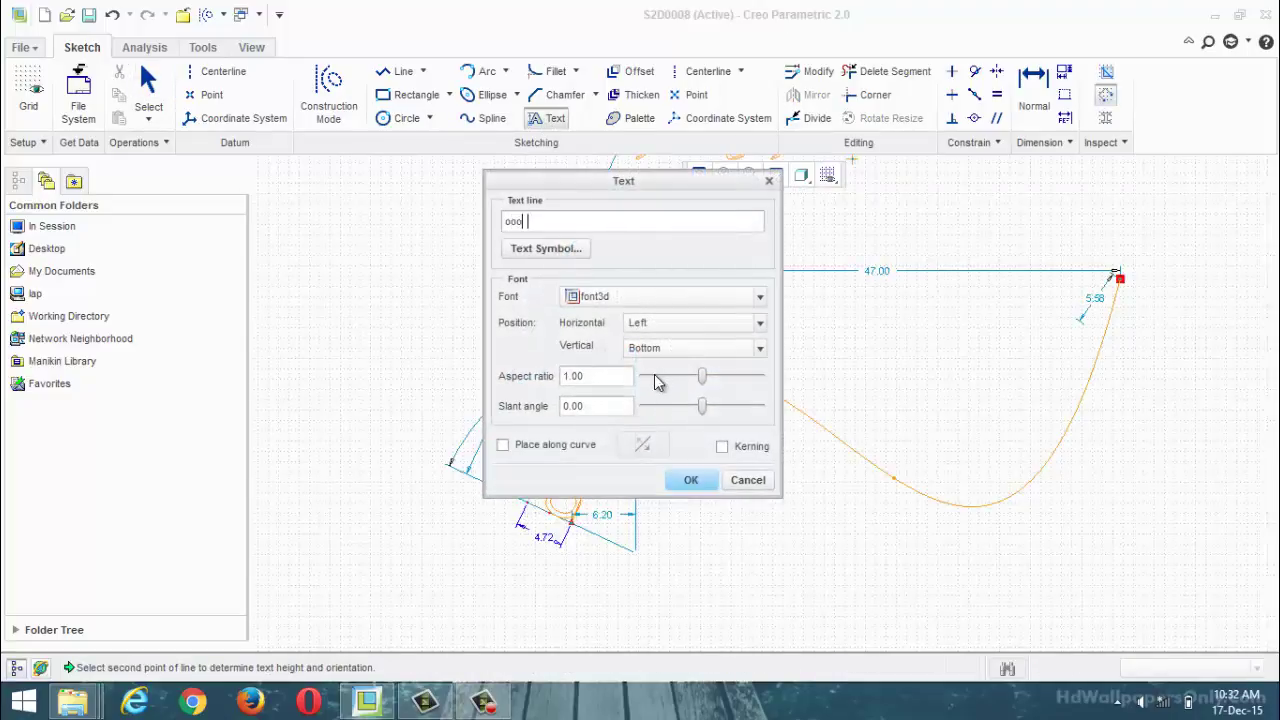
type("7iueryritfo")
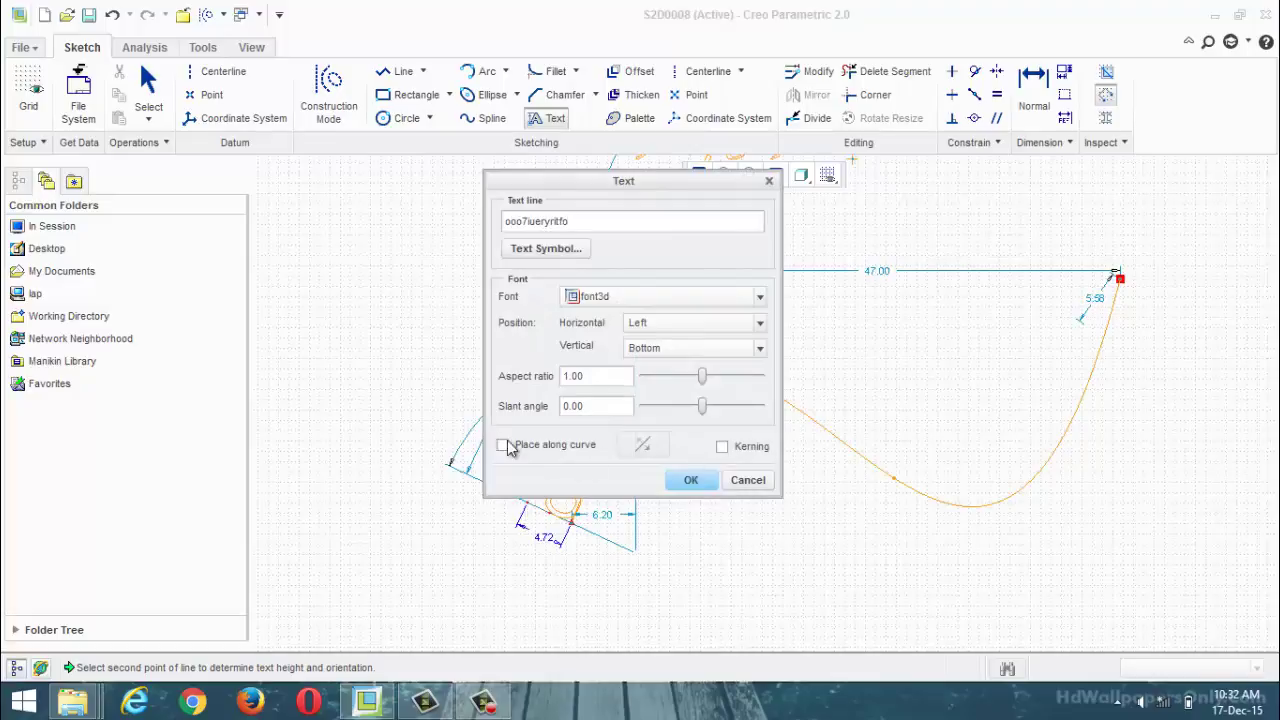
left_click(508, 449)
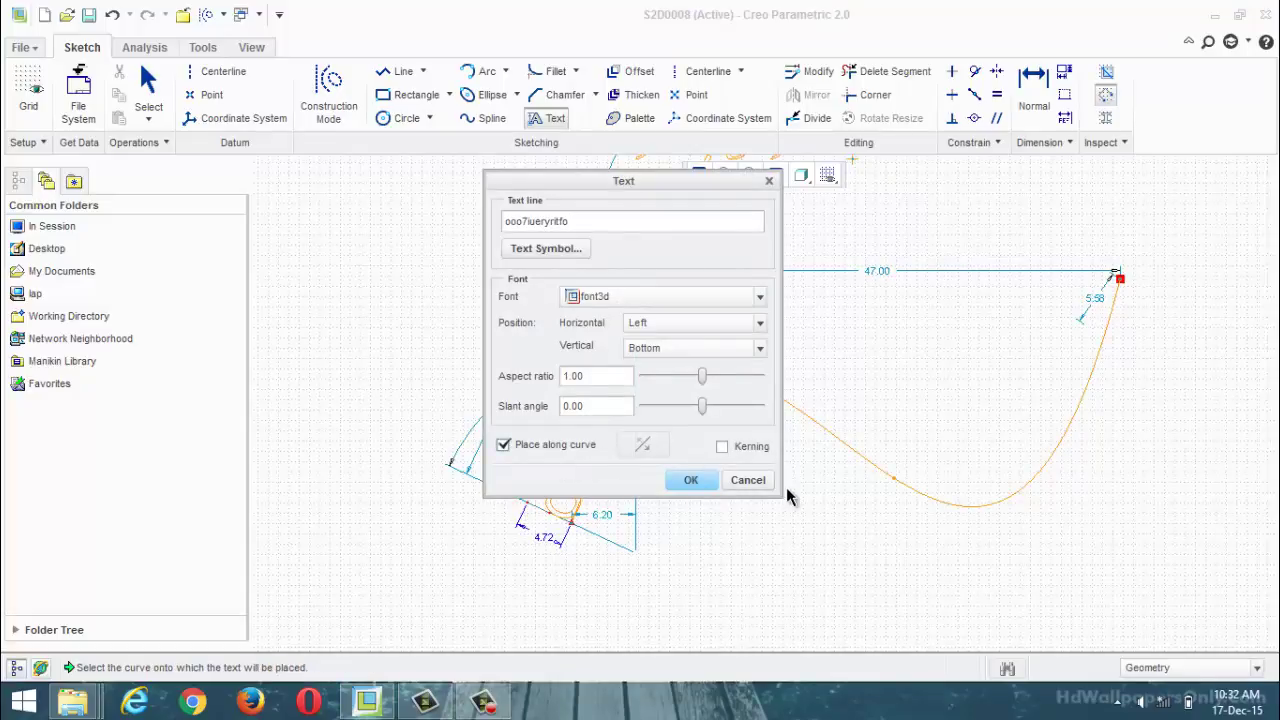
left_click(860, 451)
left_click(690, 481)
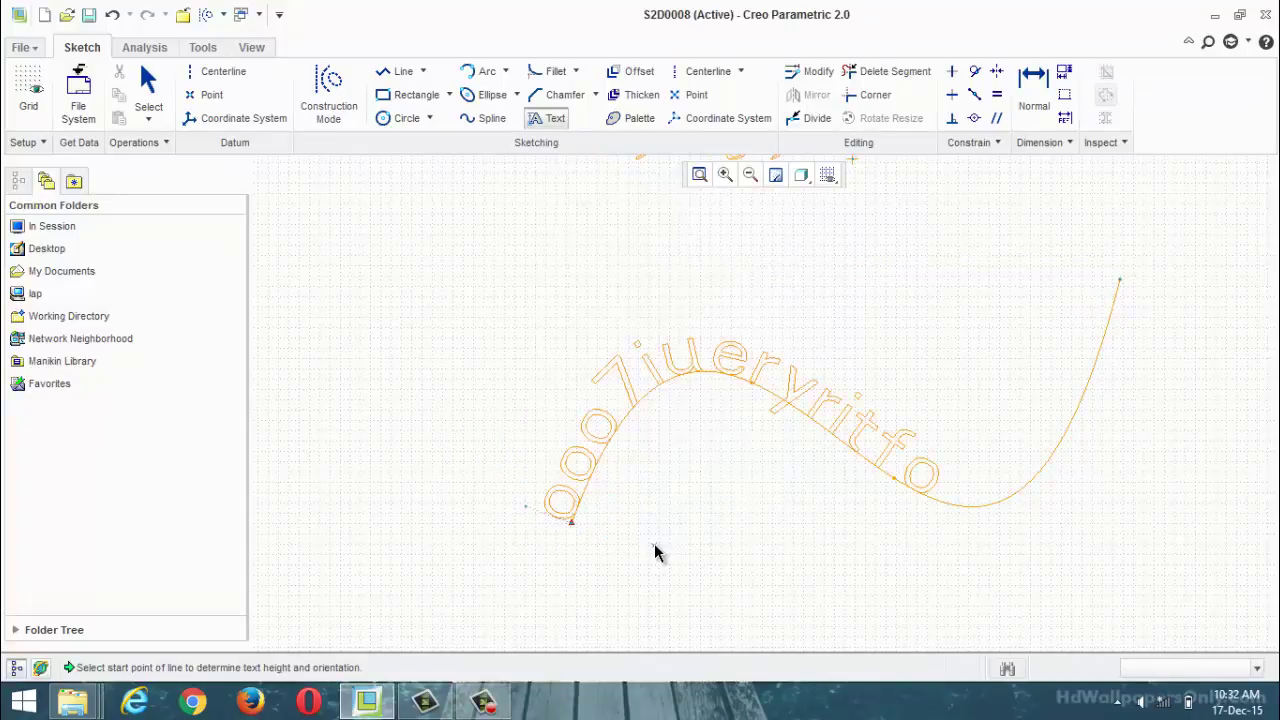
scroll(714, 466, "down", 5)
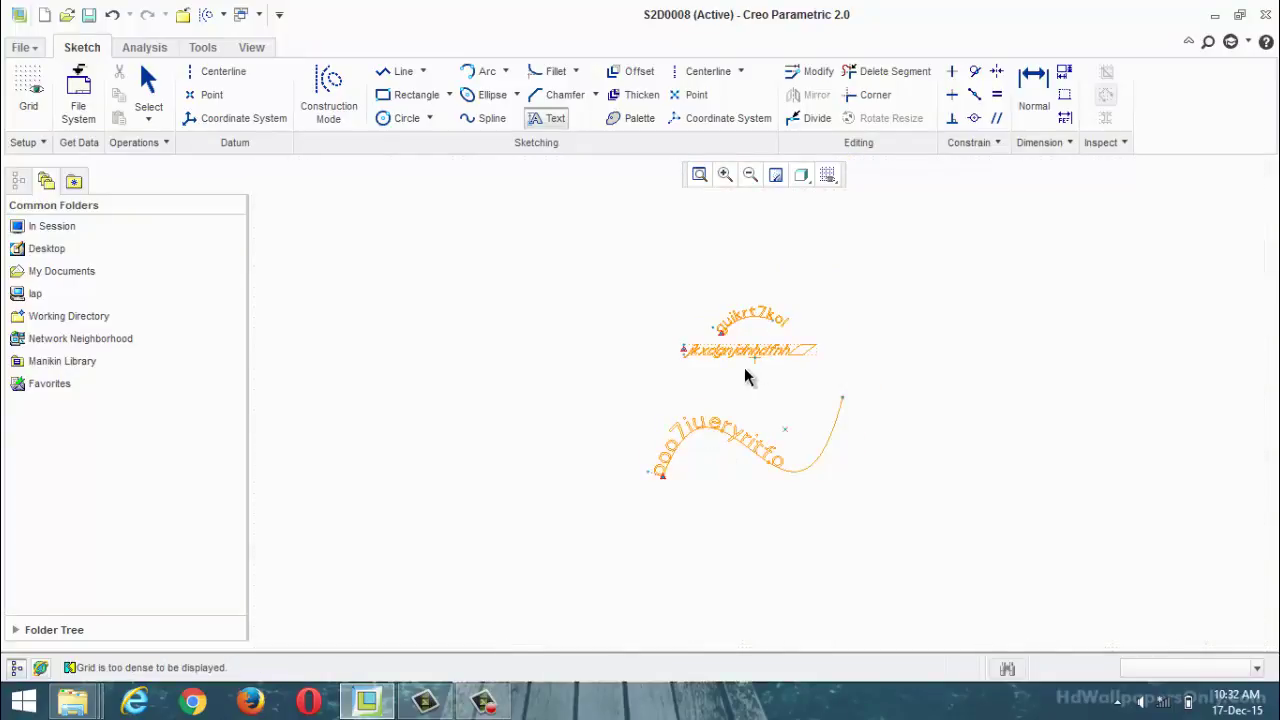
scroll(735, 365, "up", 3)
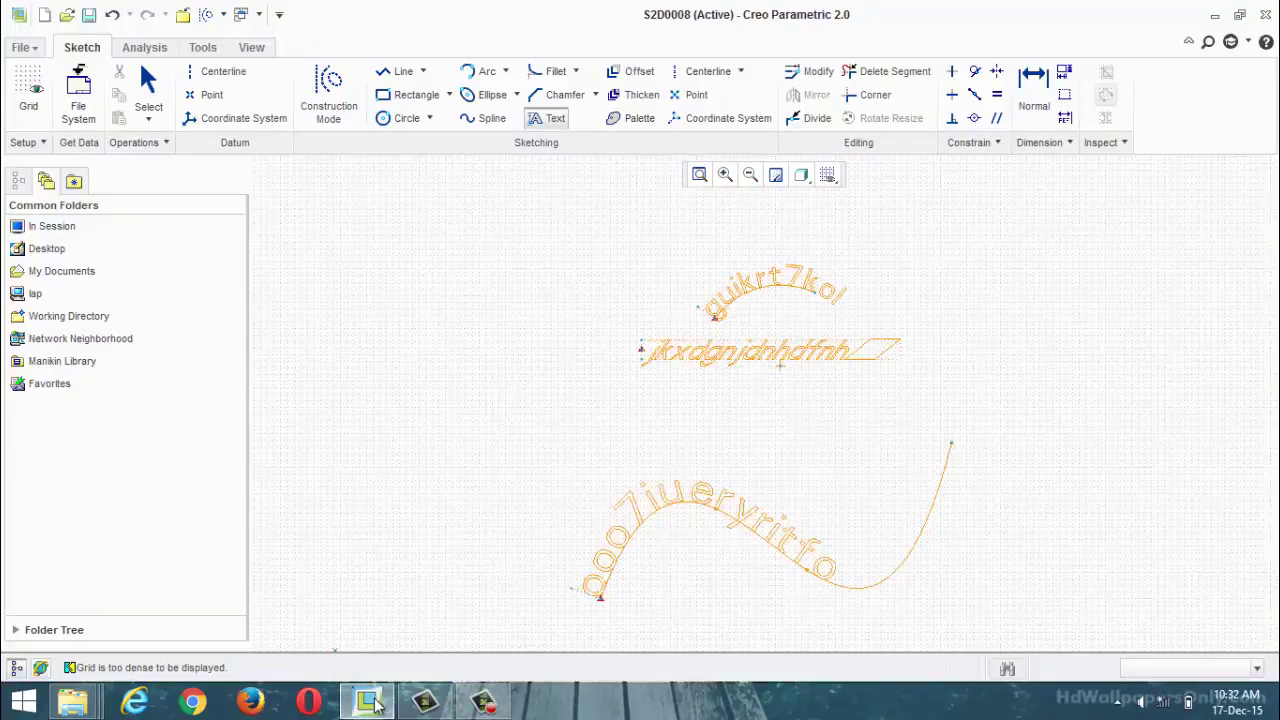
left_click(483, 703)
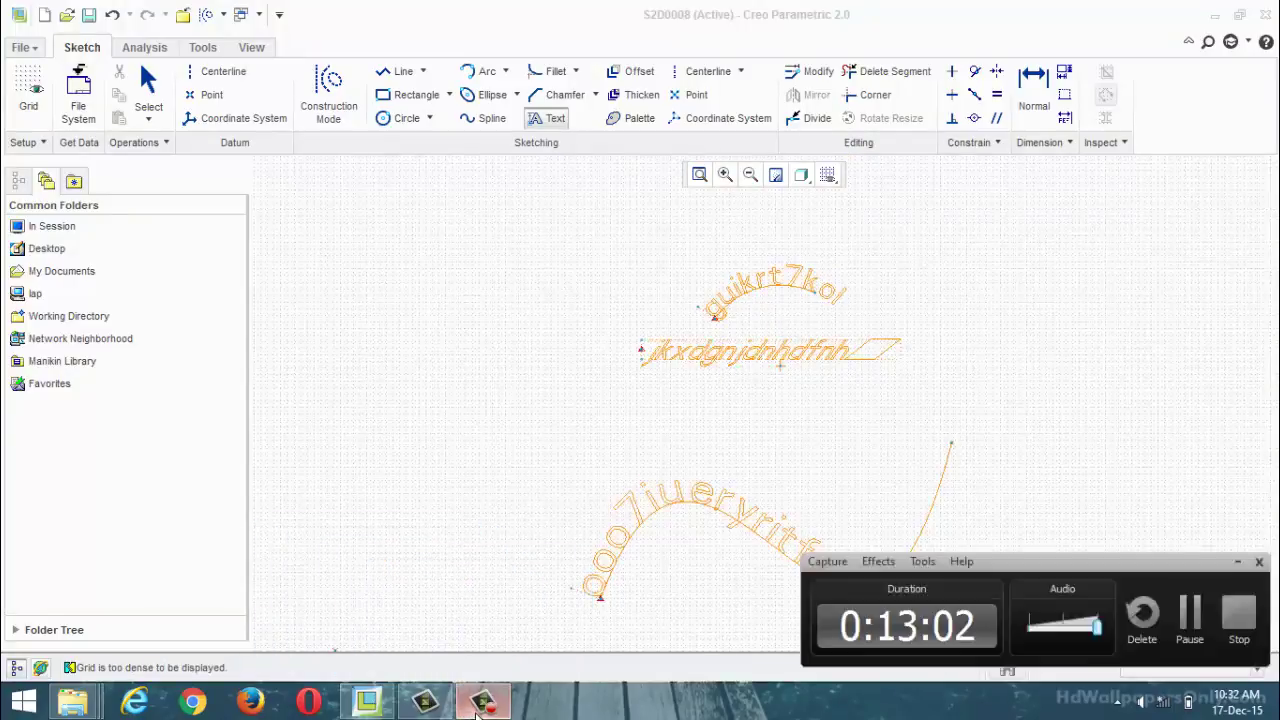
left_click(1190, 628)
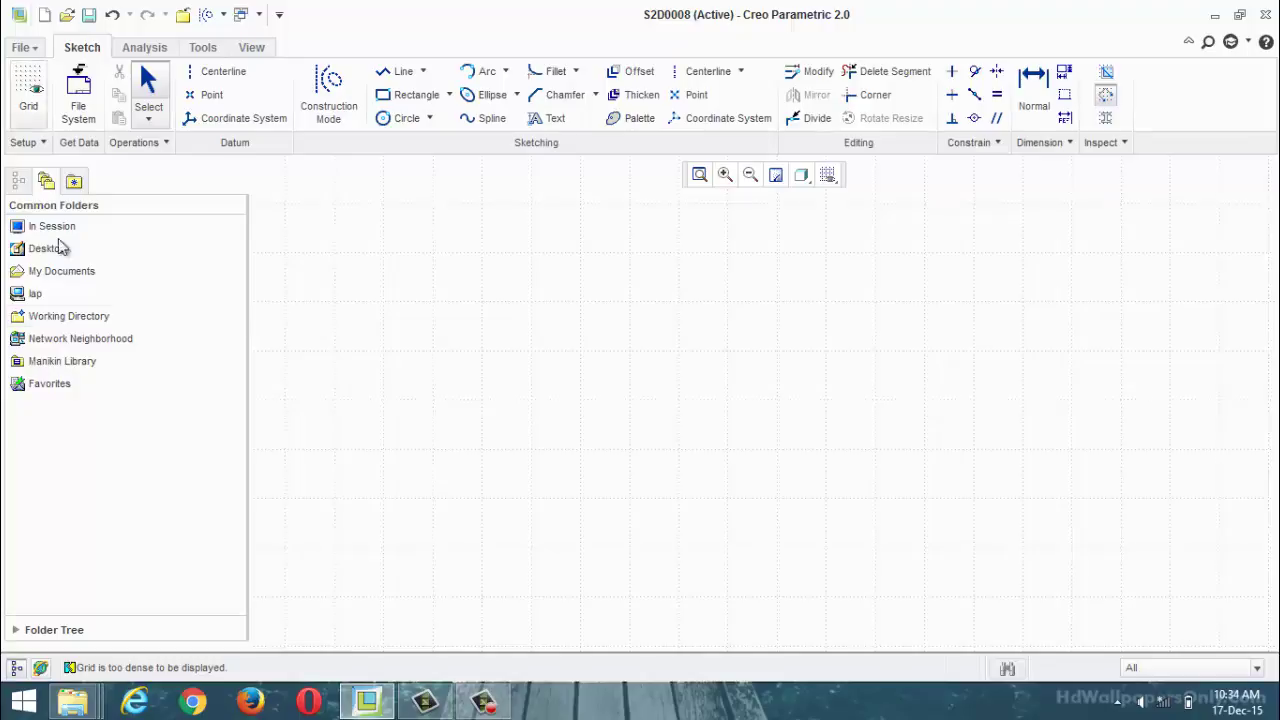
Sketch a single slanted line about 6.93 long, running down to the right with a horizontal span of about 4.62.
left_click(400, 72)
left_click(429, 312)
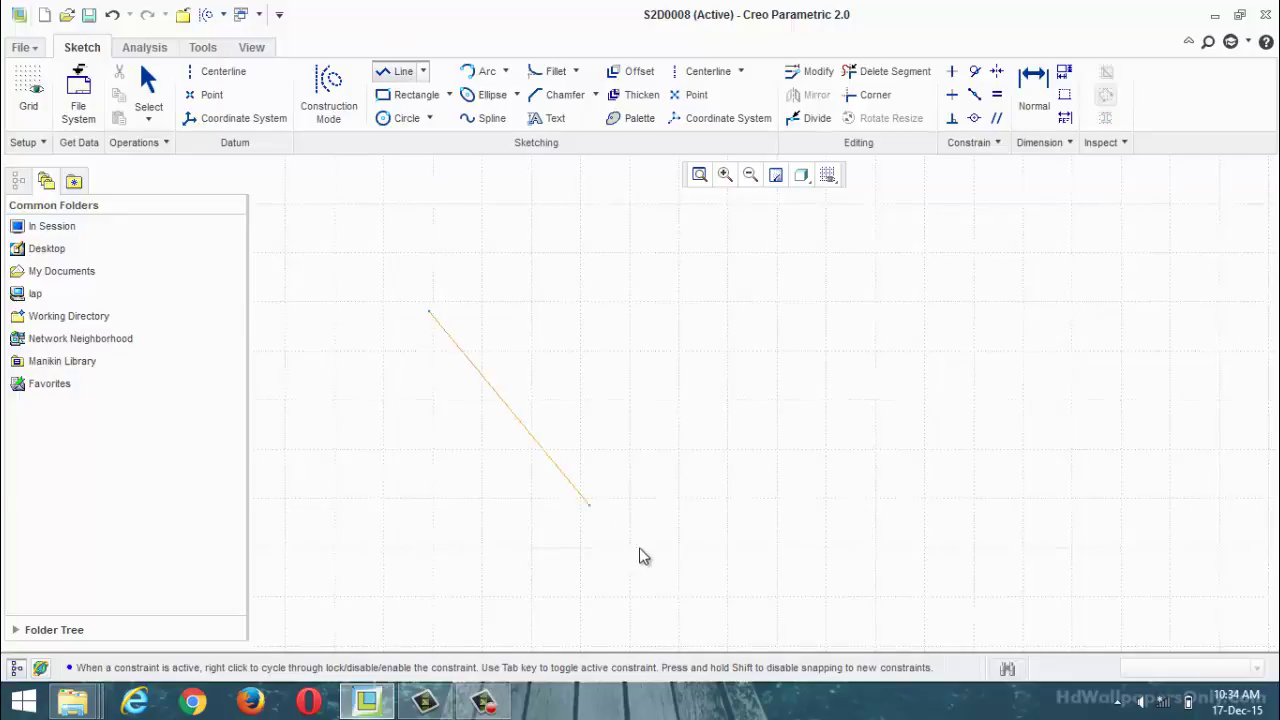
left_click(655, 565)
middle_click(605, 590)
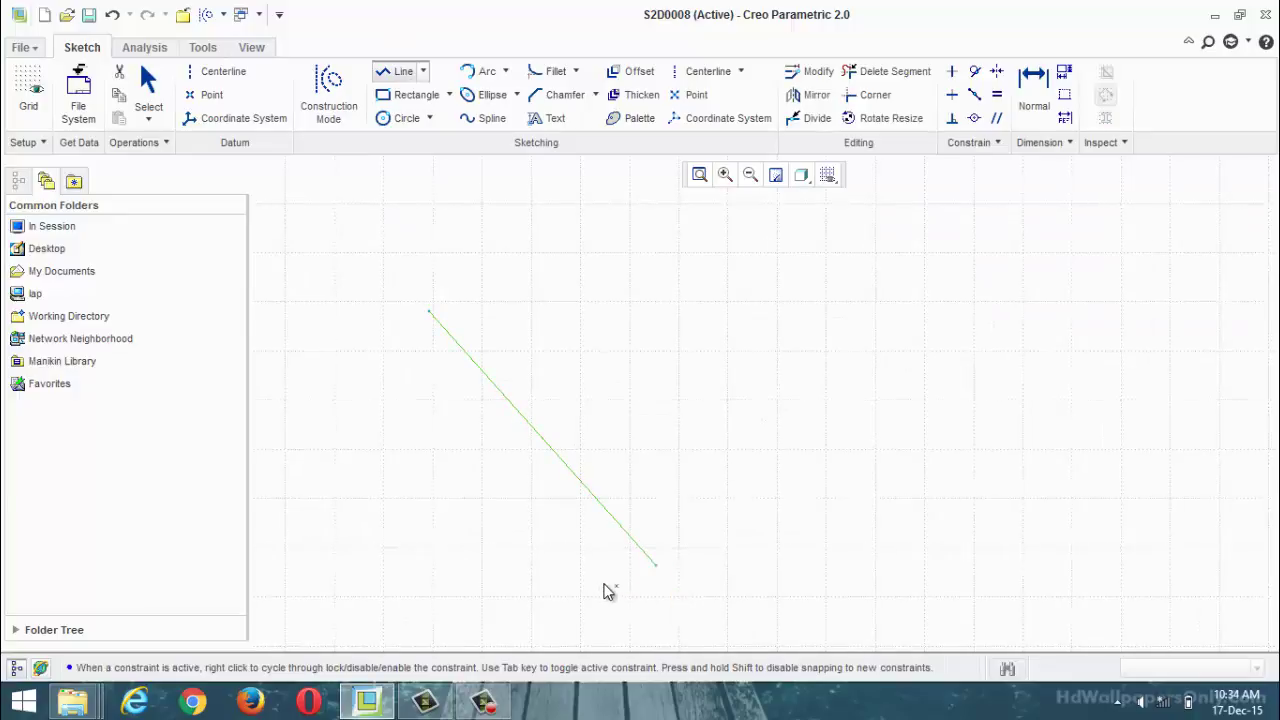
middle_click(531, 586)
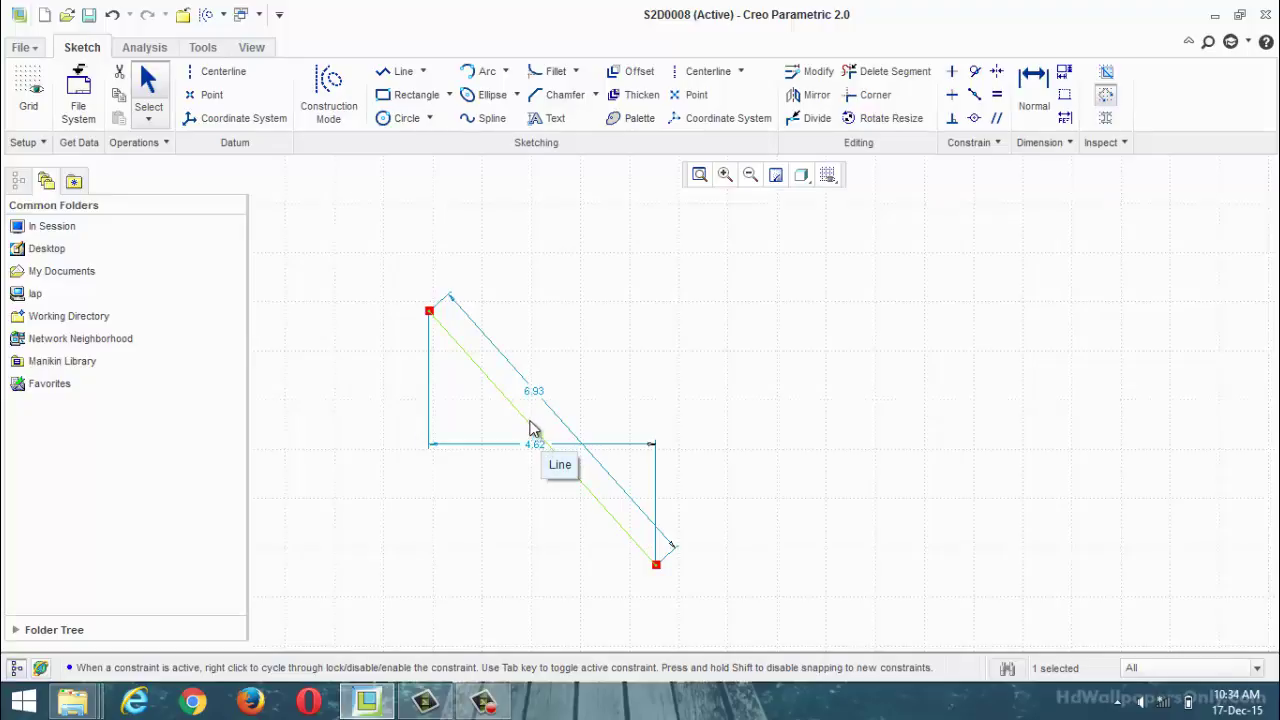
Offset the slanted line as a single edge by 20 toward its lower-left side.
left_click(640, 76)
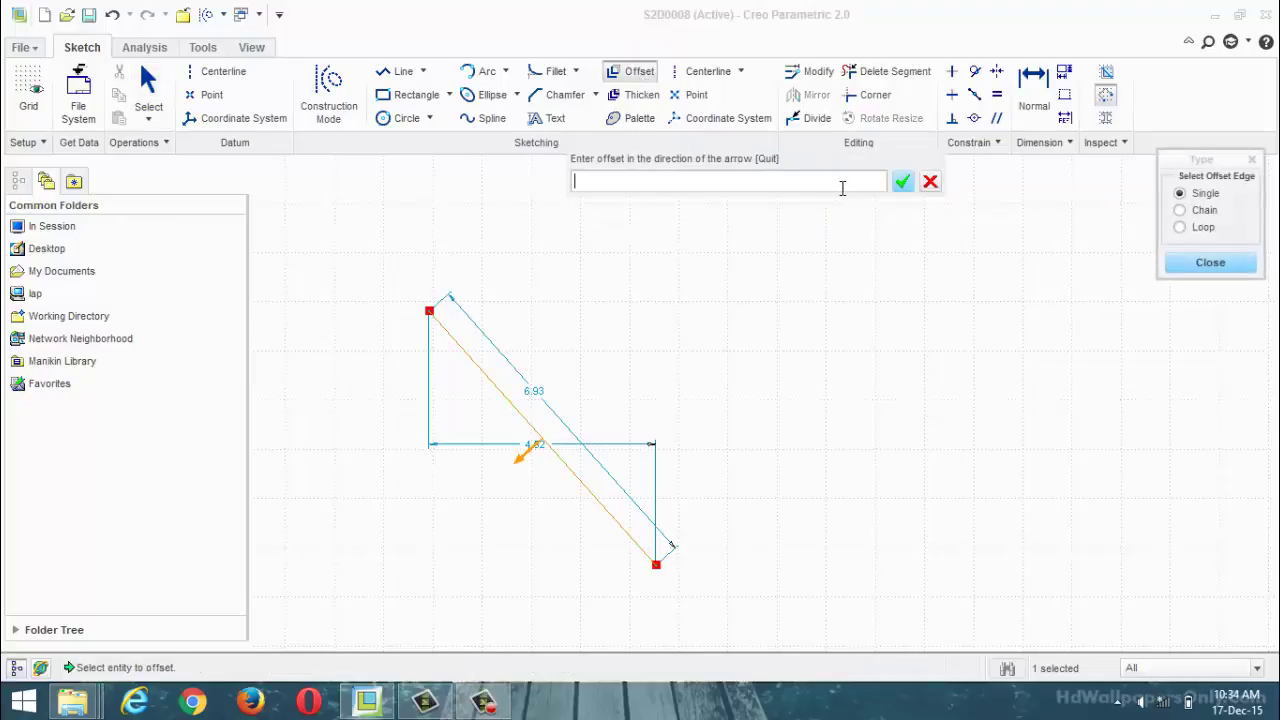
left_click(926, 182)
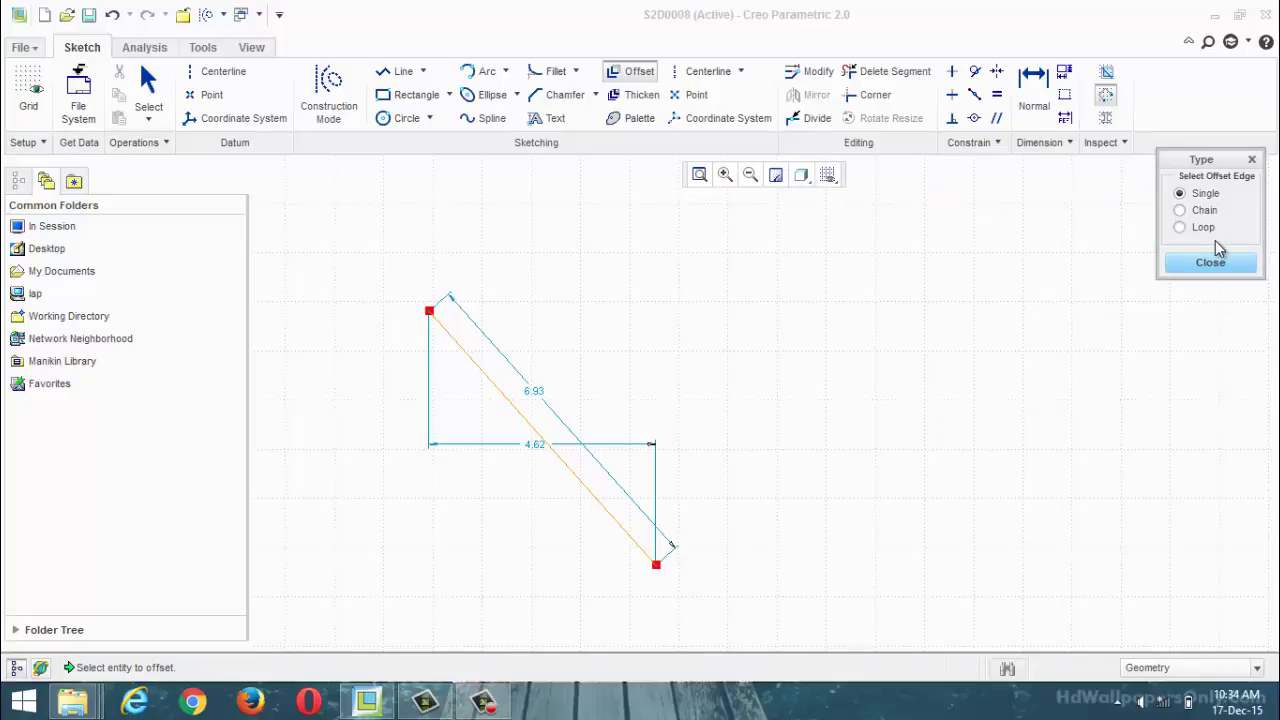
left_click(641, 552)
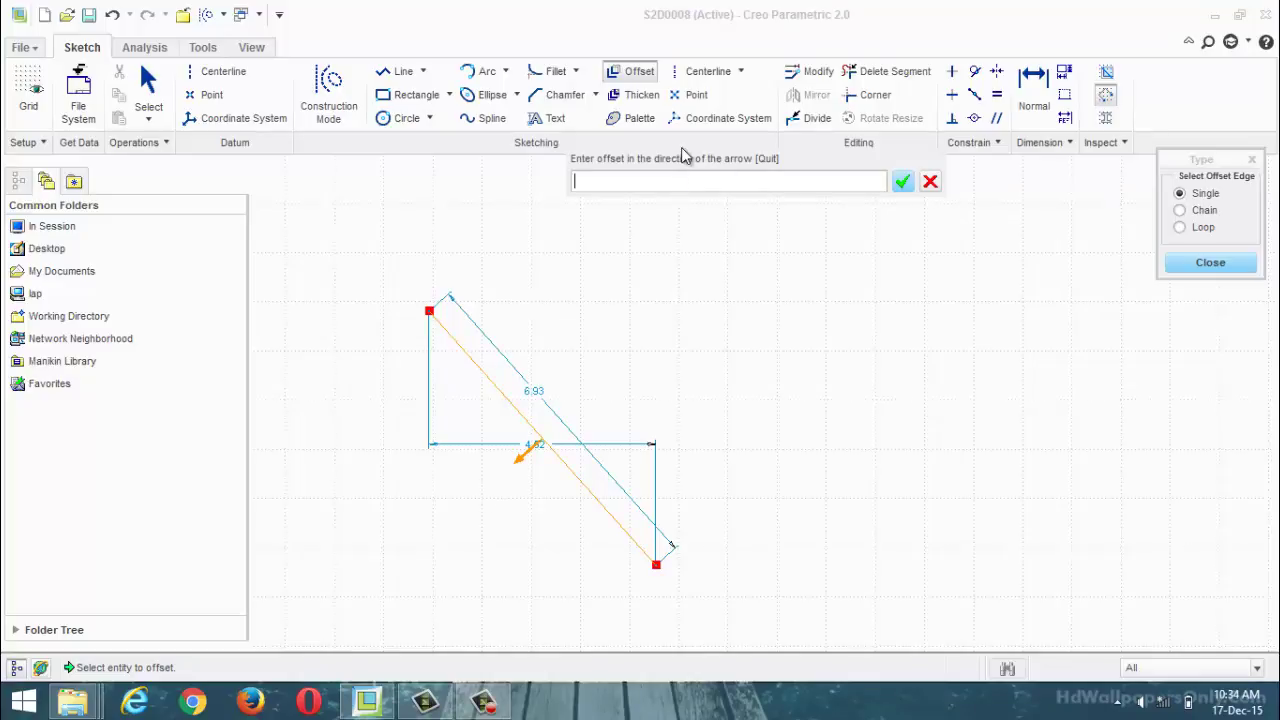
type("20")
key("Return")
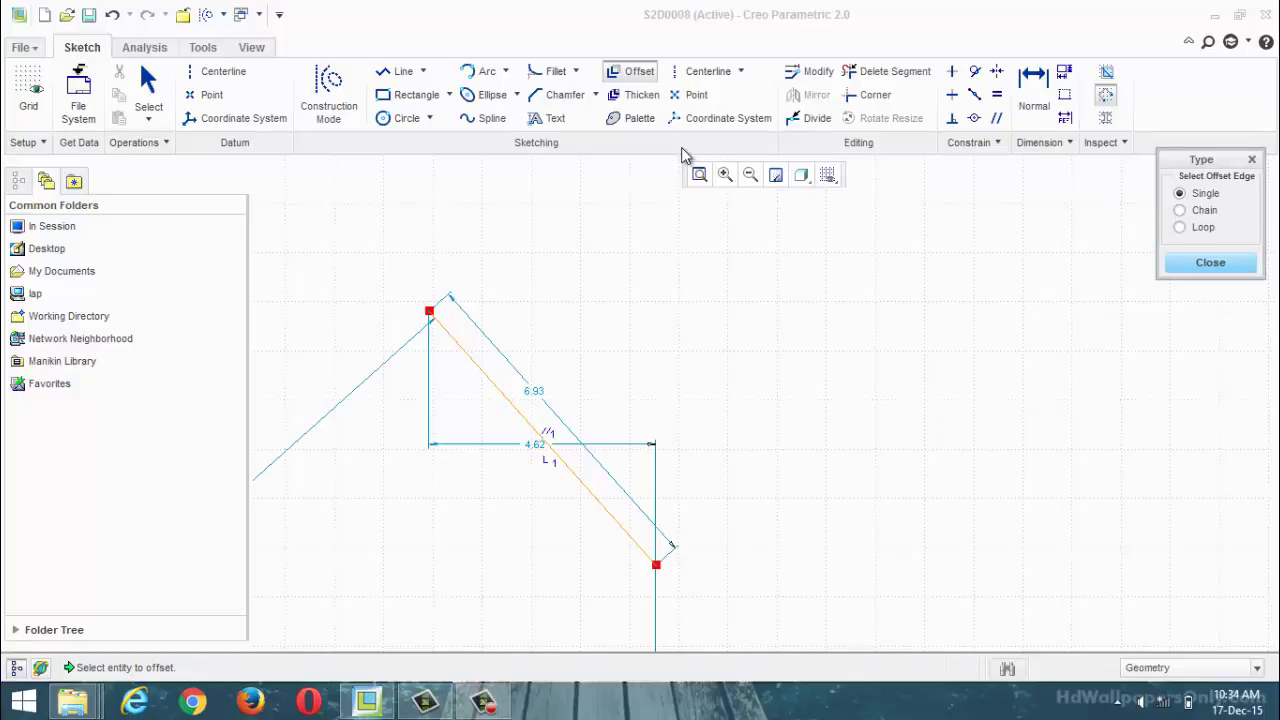
Offset the original slanted line by -5 to place a parallel copy on its upper-right side.
scroll(726, 286, "up", 3)
scroll(747, 295, "down", 6)
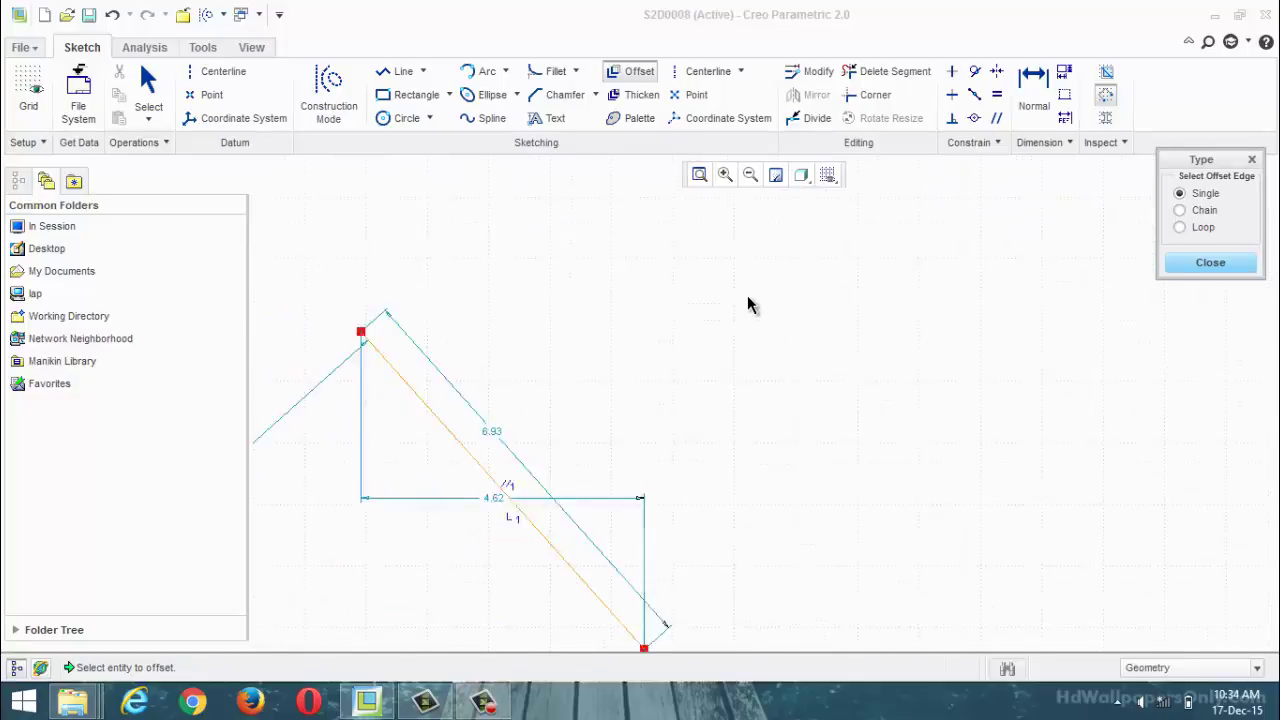
scroll(605, 525, "up", 2)
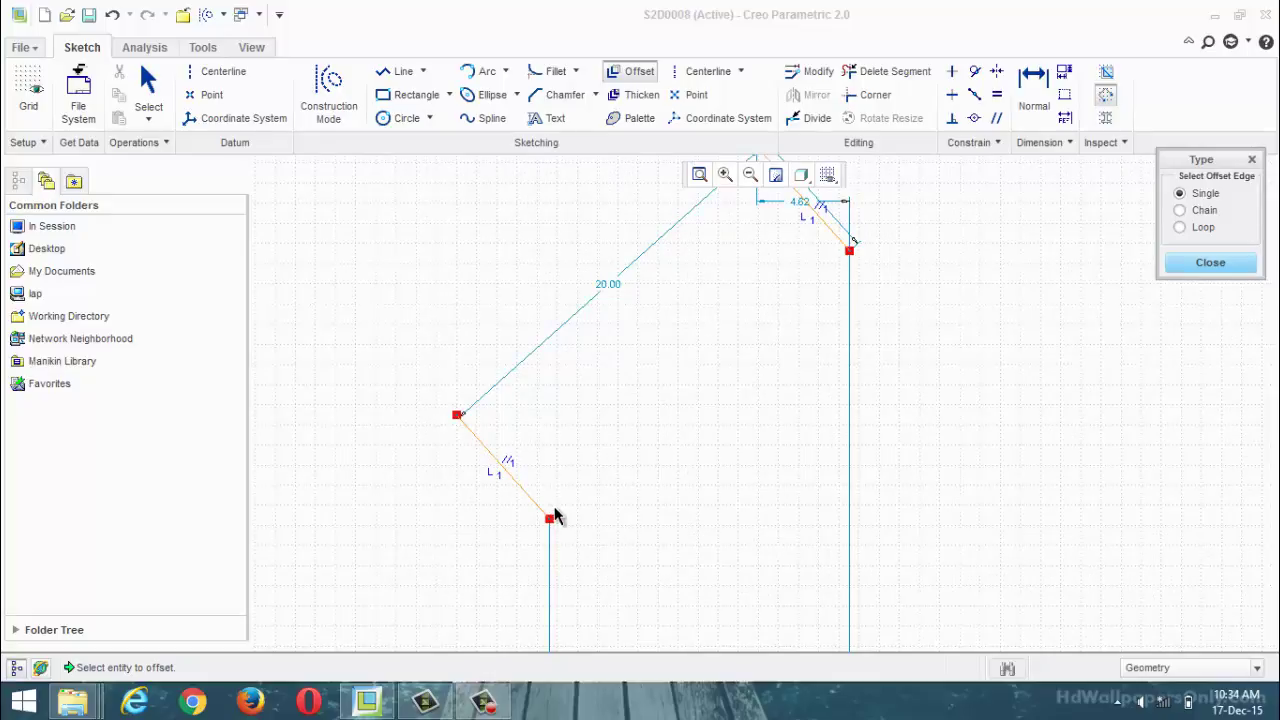
scroll(715, 450, "up", 2)
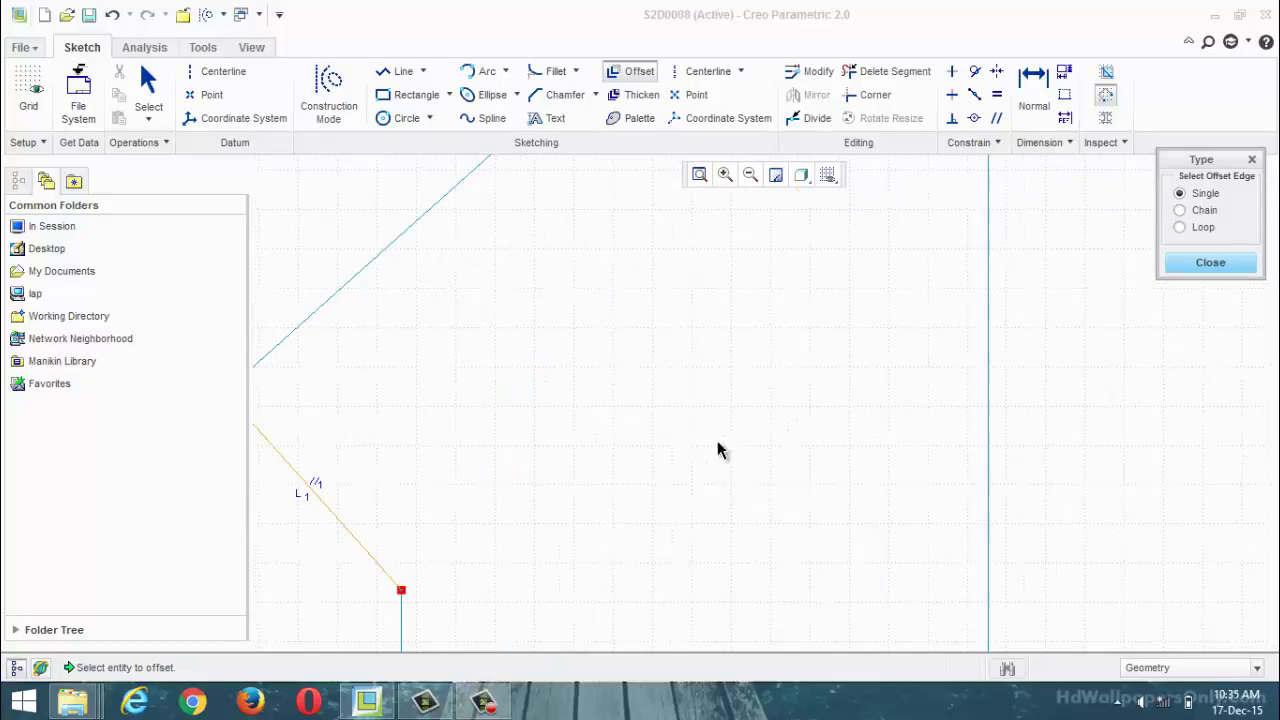
scroll(665, 488, "down", 2)
scroll(737, 294, "down", 1)
scroll(694, 429, "up", 2)
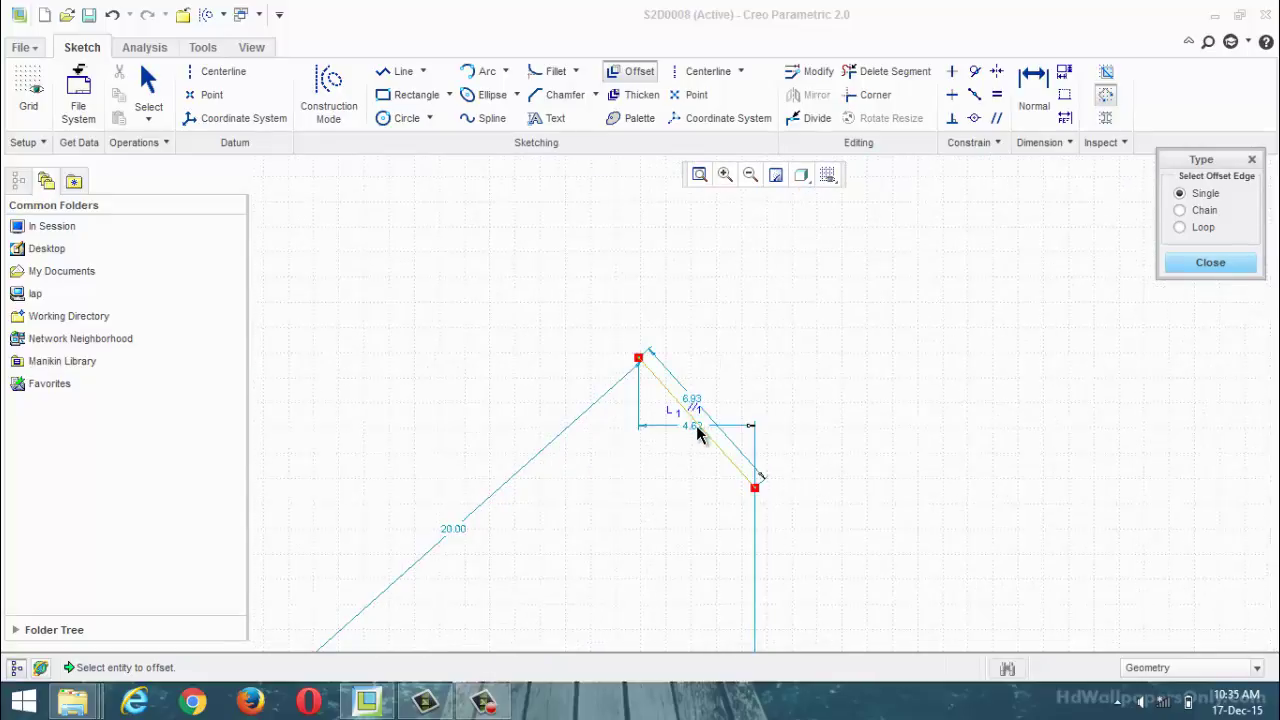
left_click(697, 427)
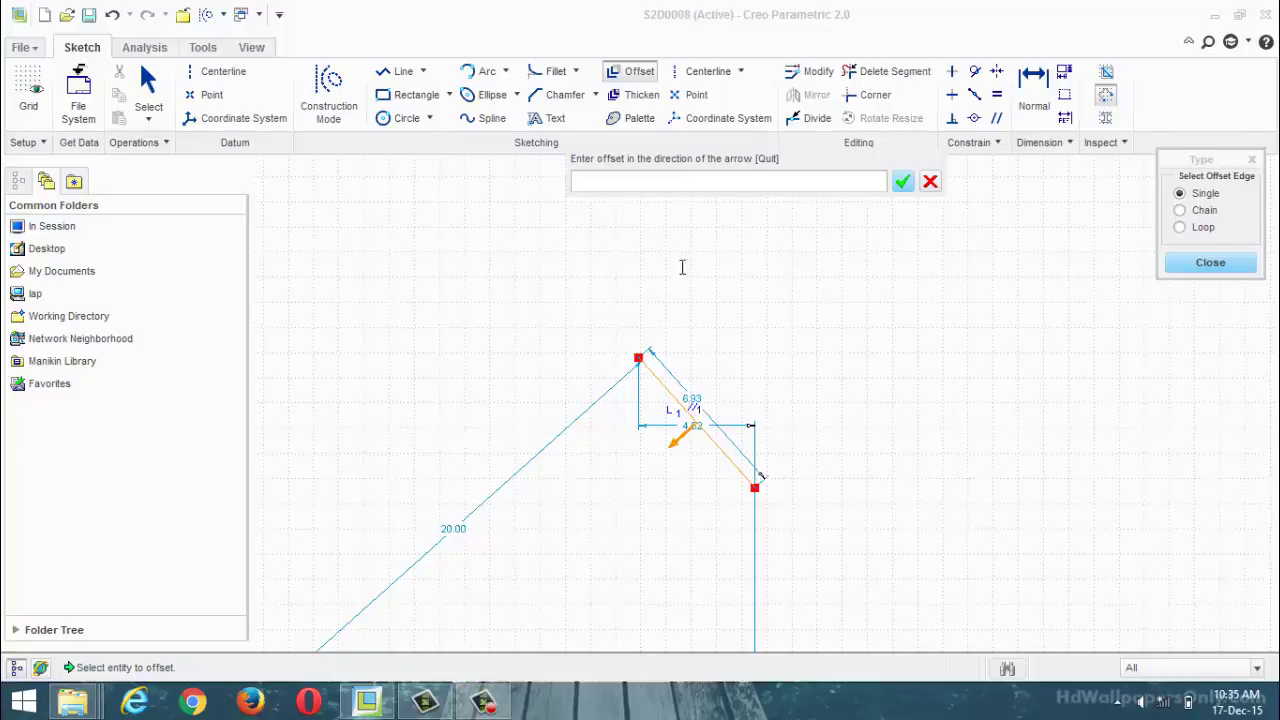
type("-5")
key("Return")
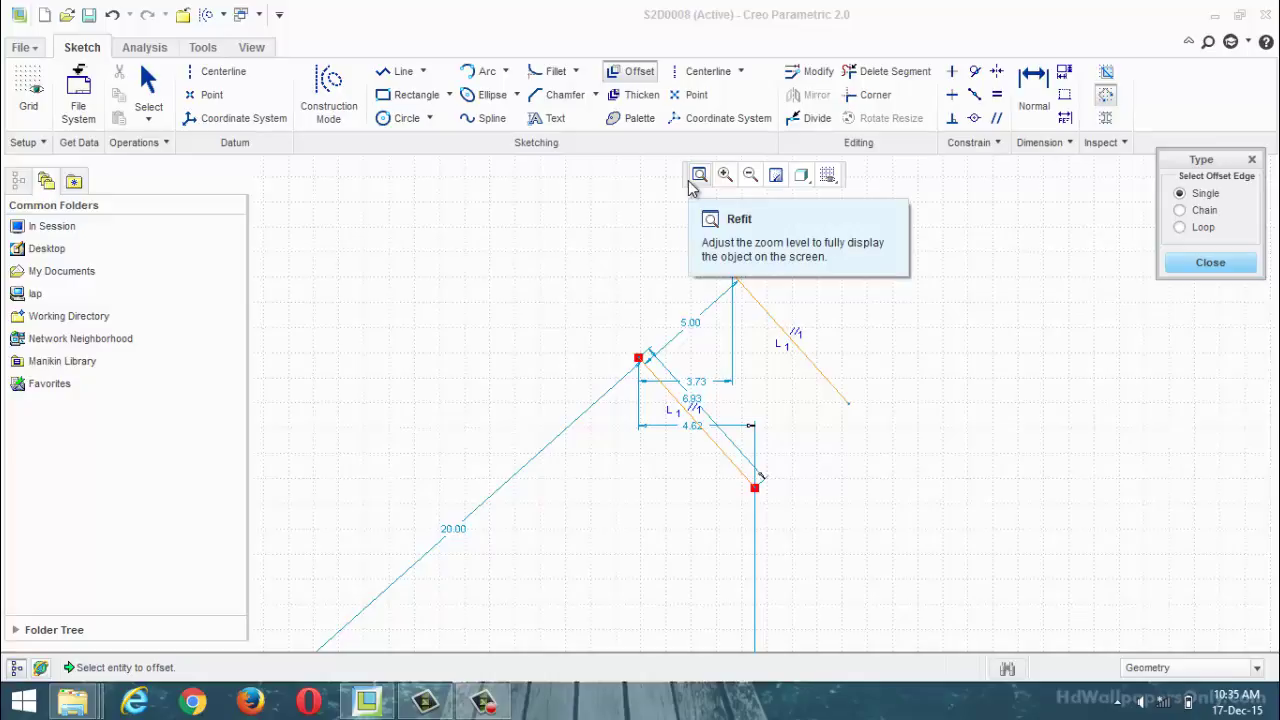
middle_click(690, 186)
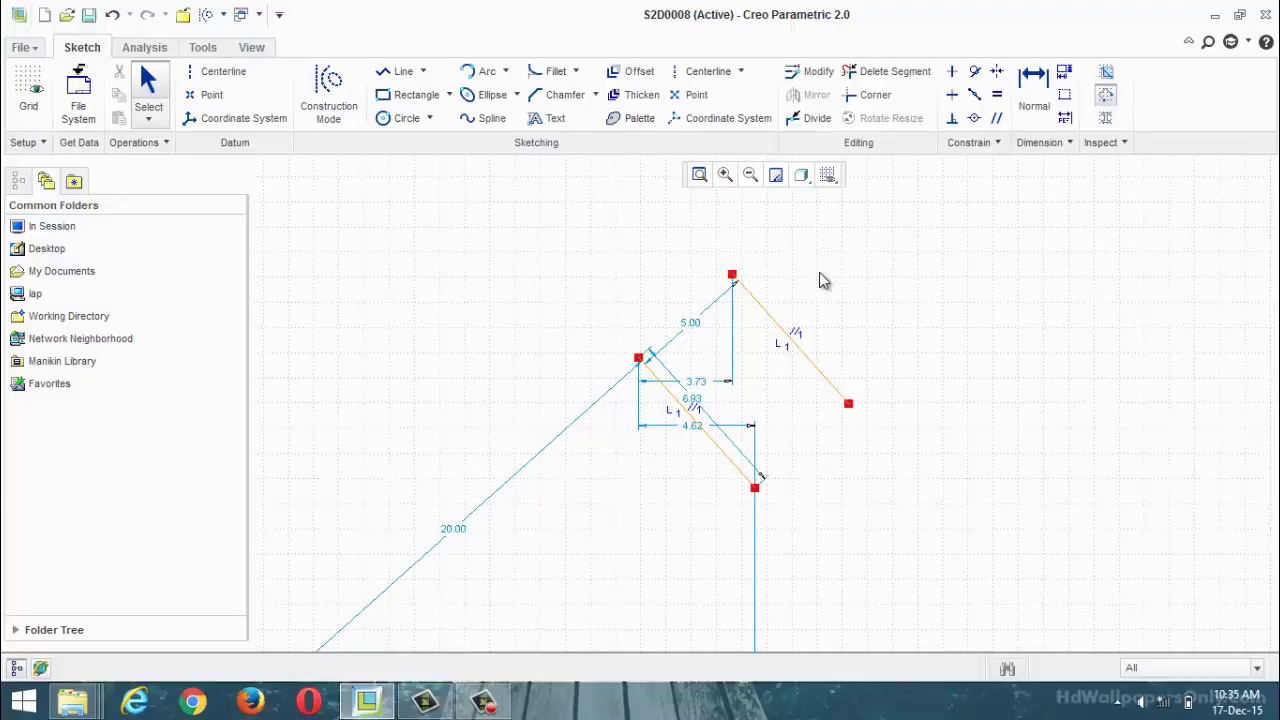
Clear the sketch and draw an L-shape from a vertical line about 7.56 long and a horizontal line about 10.17 long.
key("ctrl+alt+a")
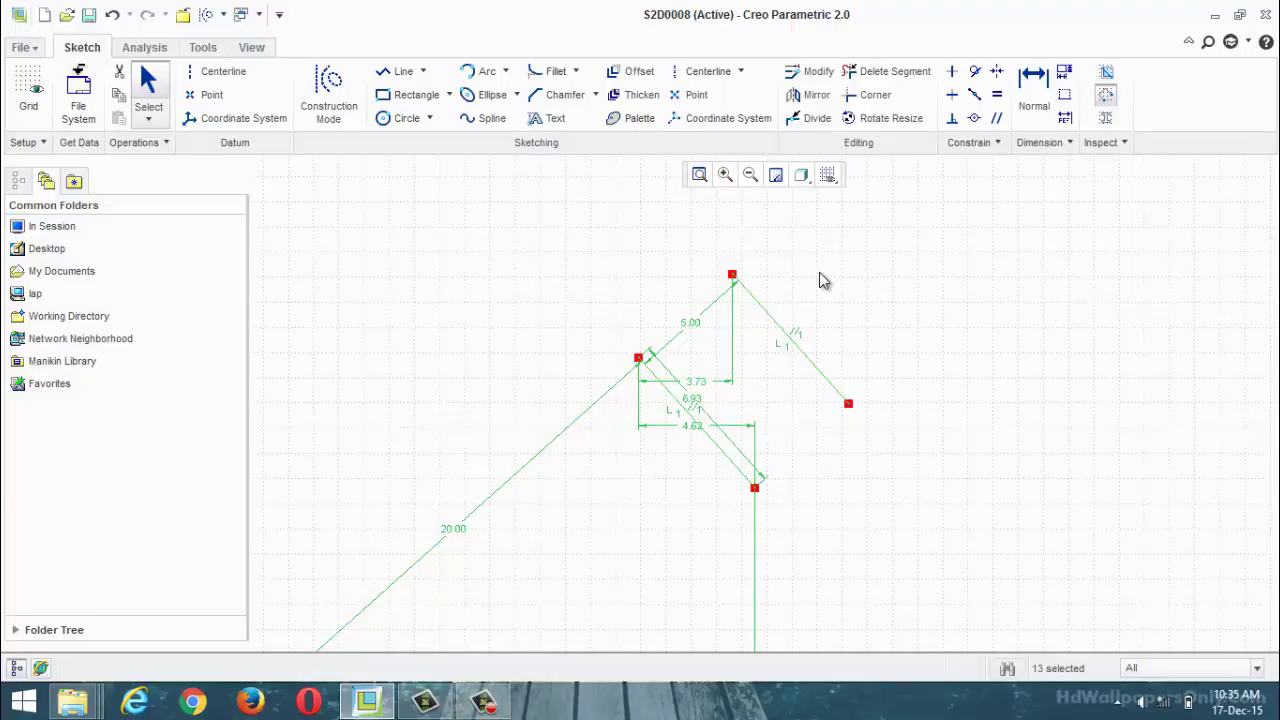
key("Delete")
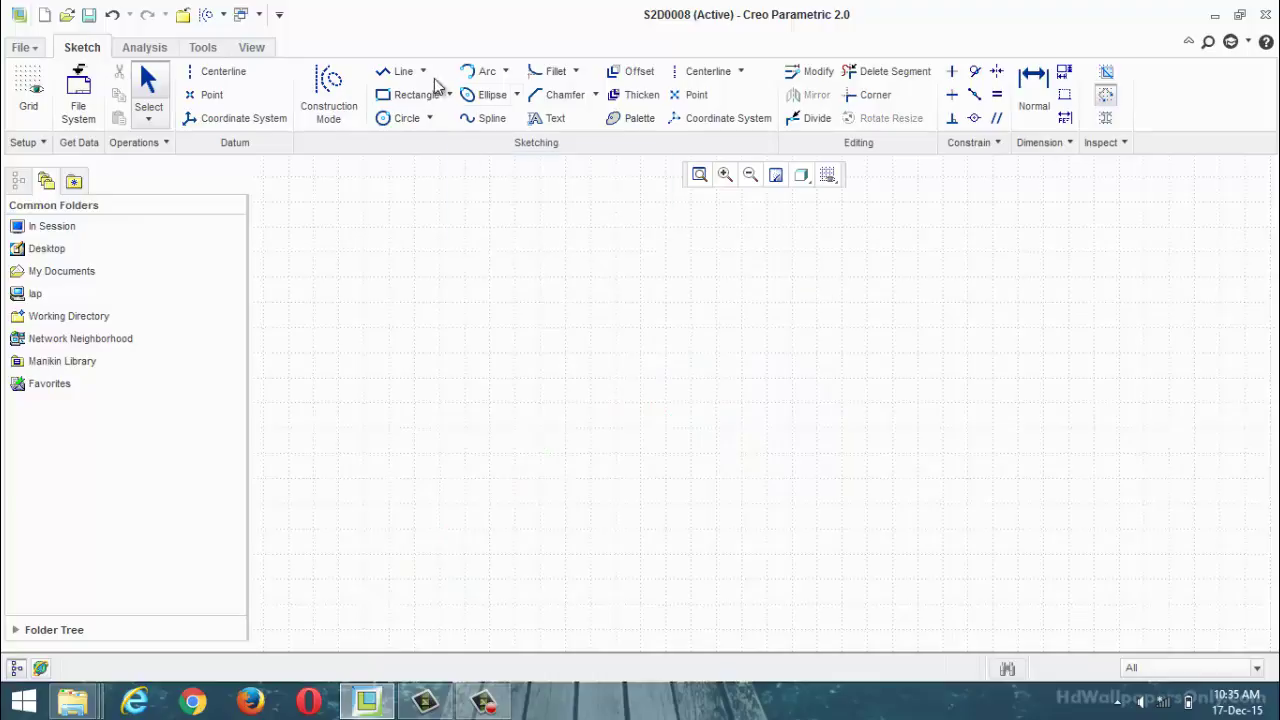
left_click(402, 71)
left_click(545, 305)
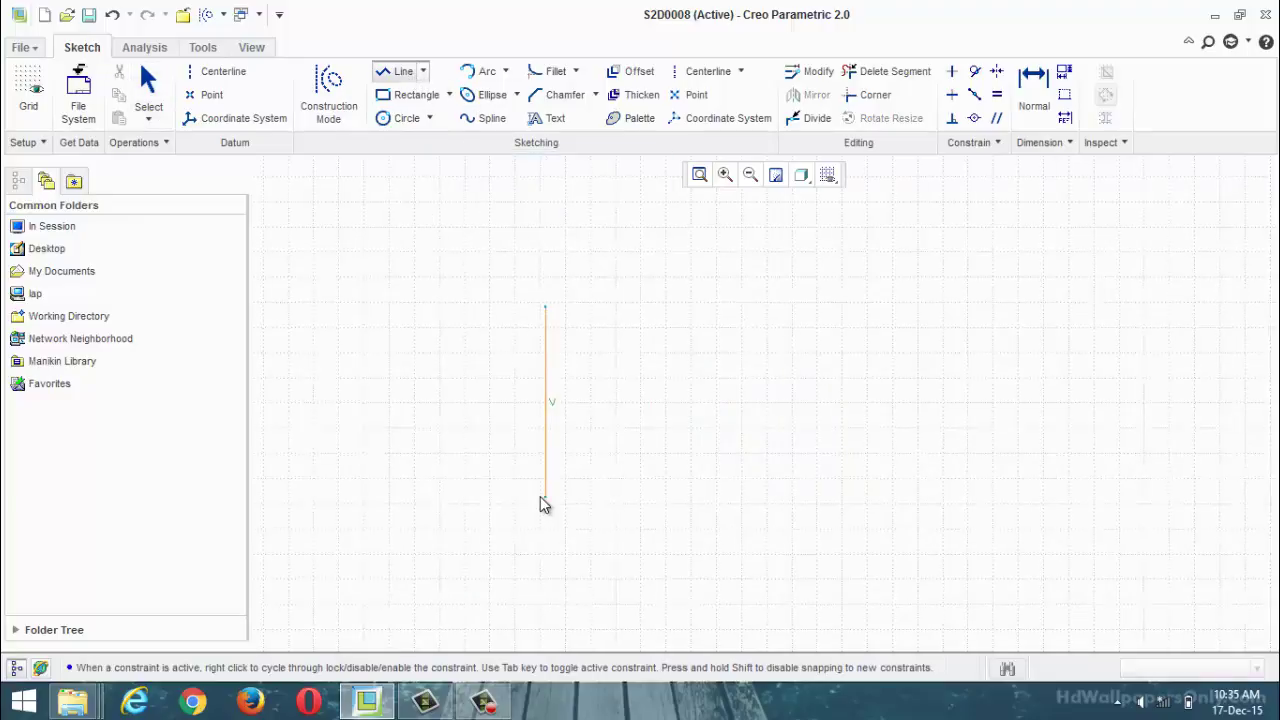
left_click(545, 496)
left_click(801, 496)
middle_click(770, 628)
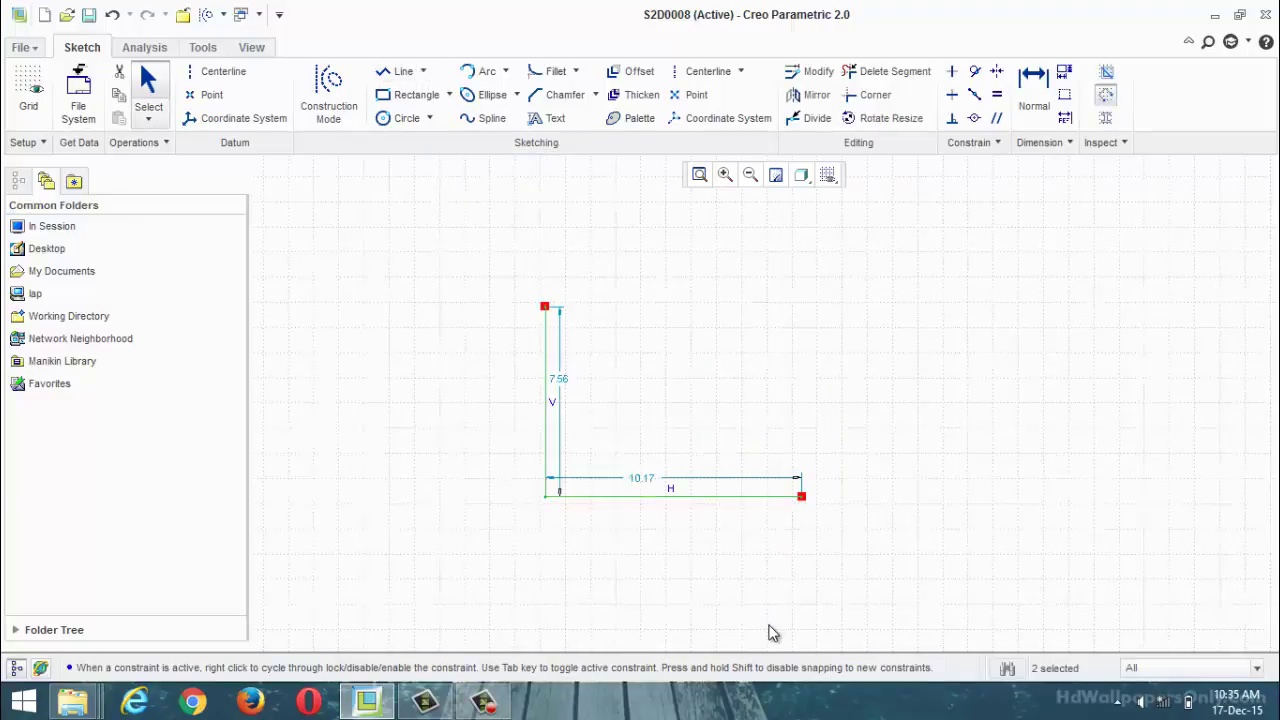
Offset the L-shape as a chain by -5 to place a parallel copy on its inner side.
left_click(630, 76)
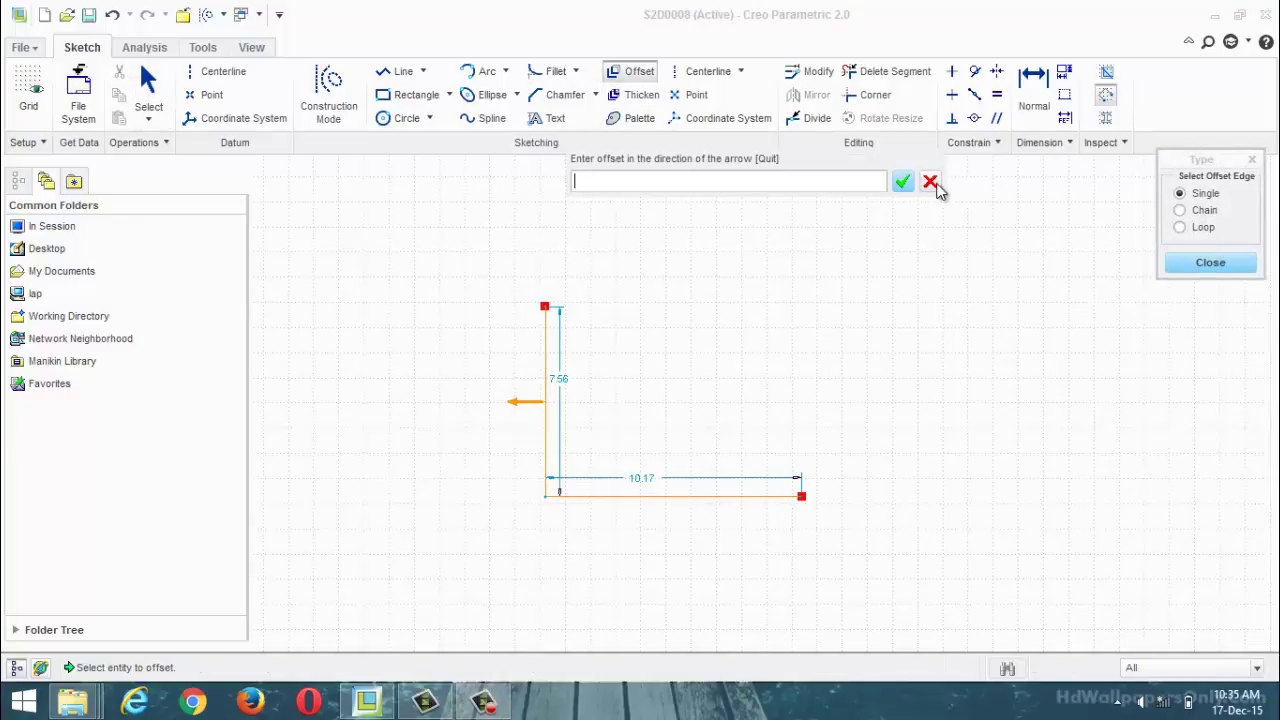
left_click(931, 183)
left_click(1180, 210)
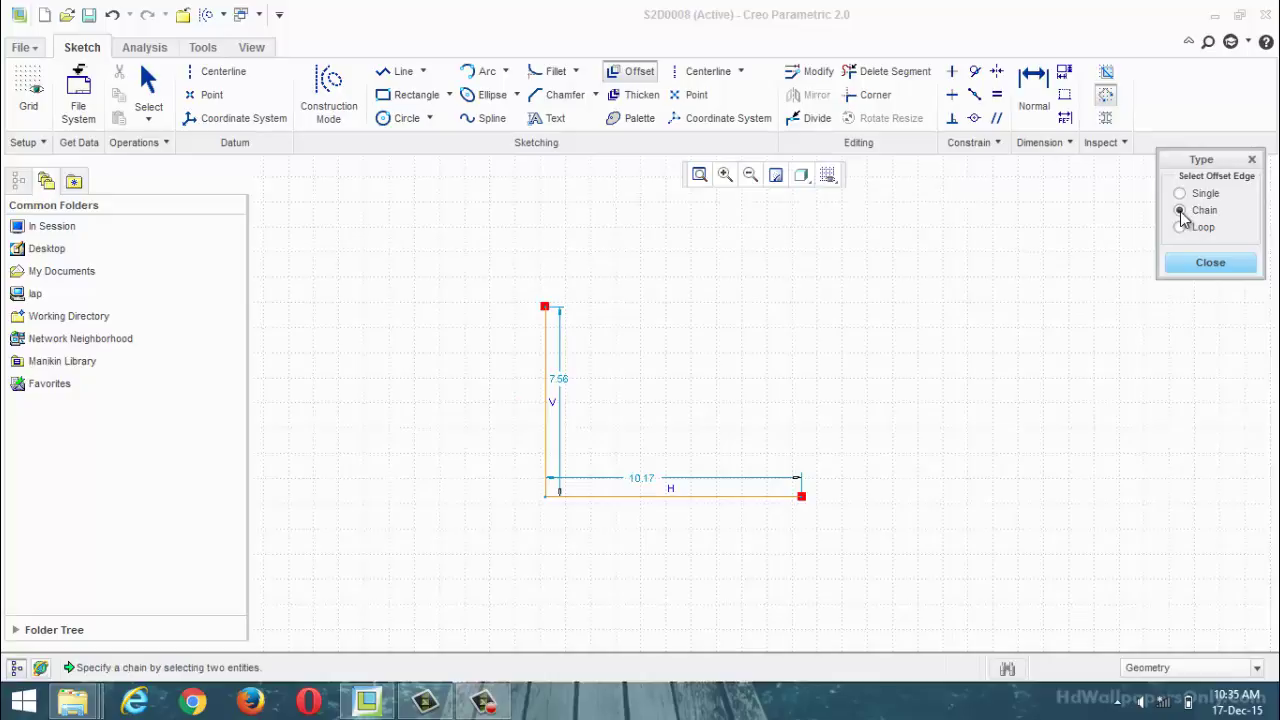
left_click(553, 456)
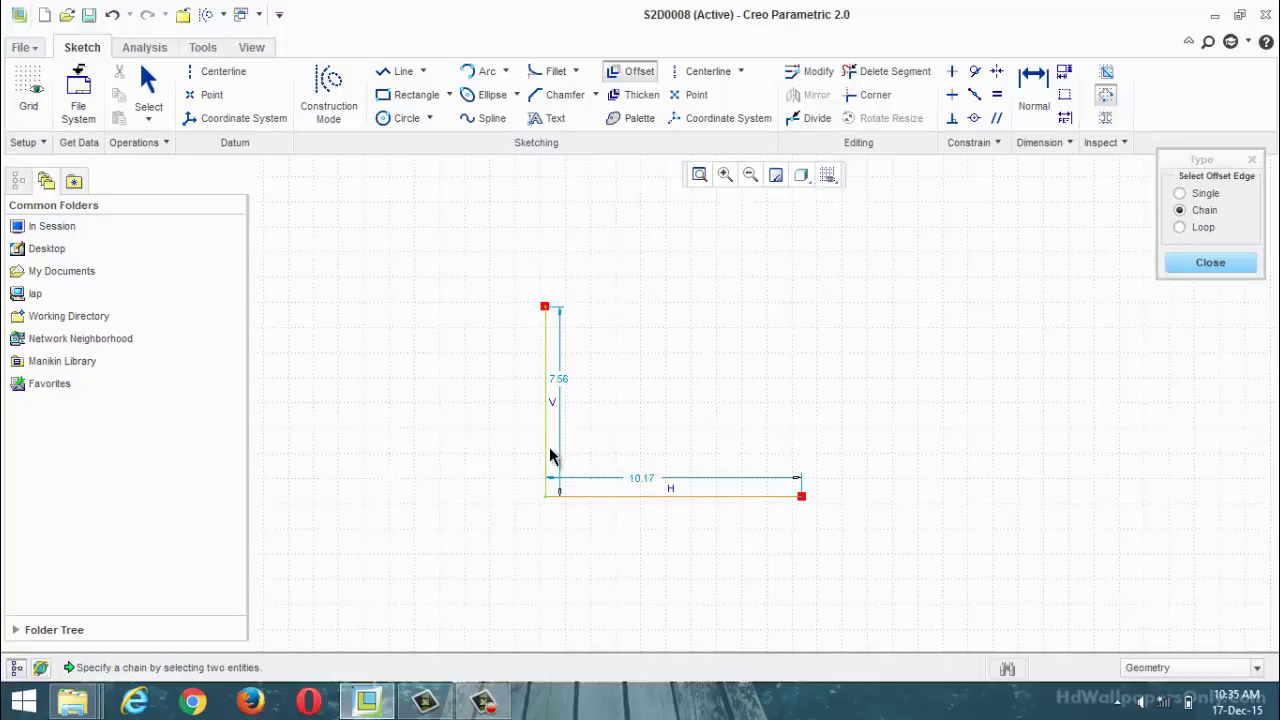
left_click(640, 494)
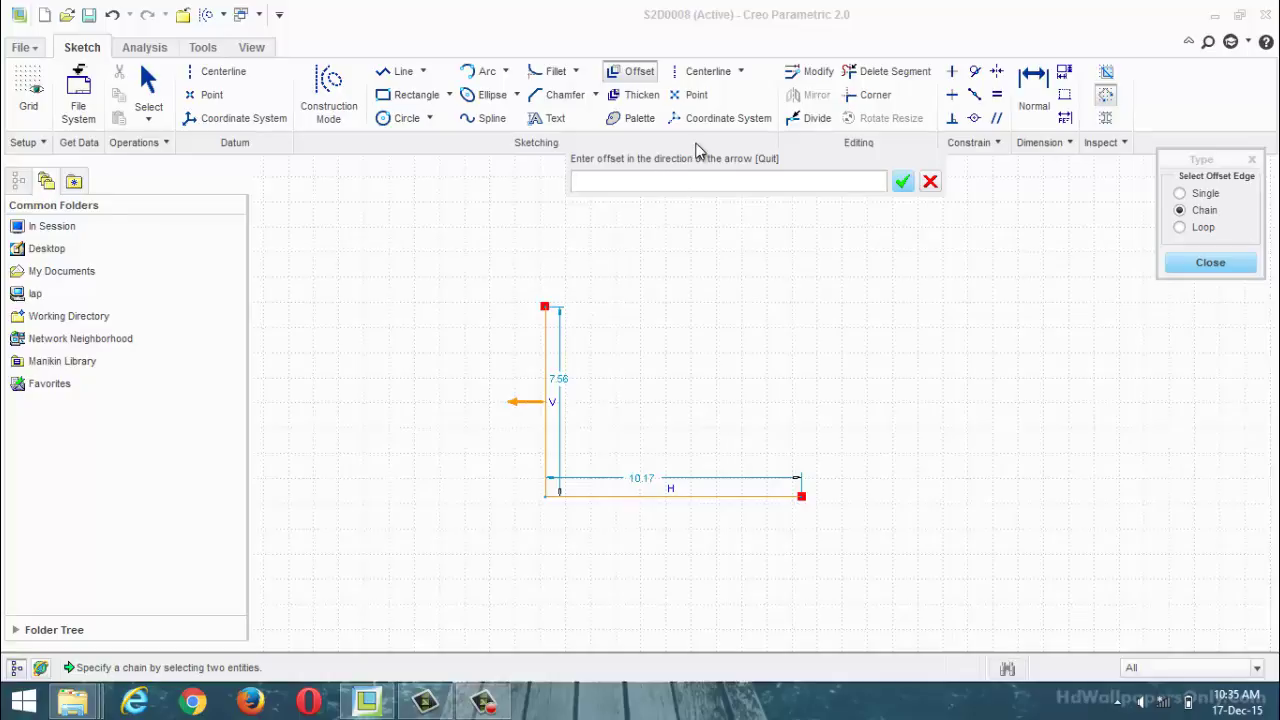
type("-5")
key("Return")
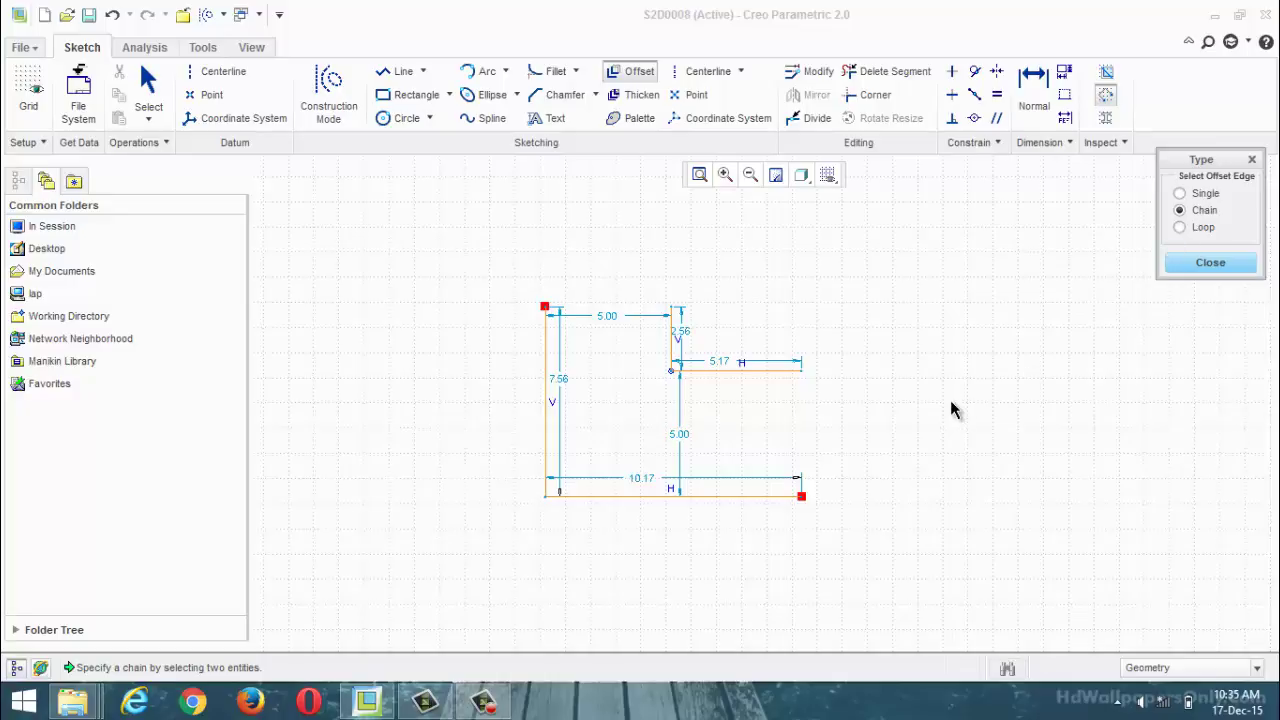
key("Escape")
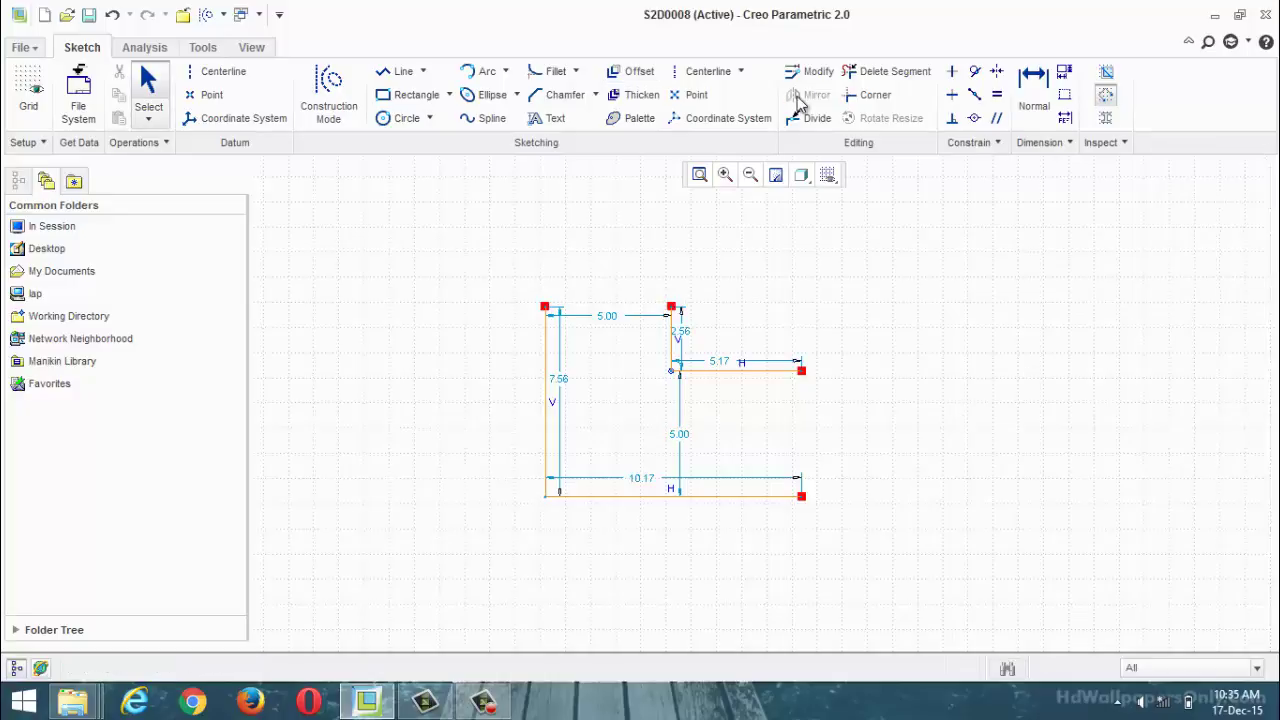
Sketch a rectangle about 5.74 wide and 8.72 high to the right of the L-shapes.
left_click(385, 95)
left_click(825, 242)
left_click(969, 461)
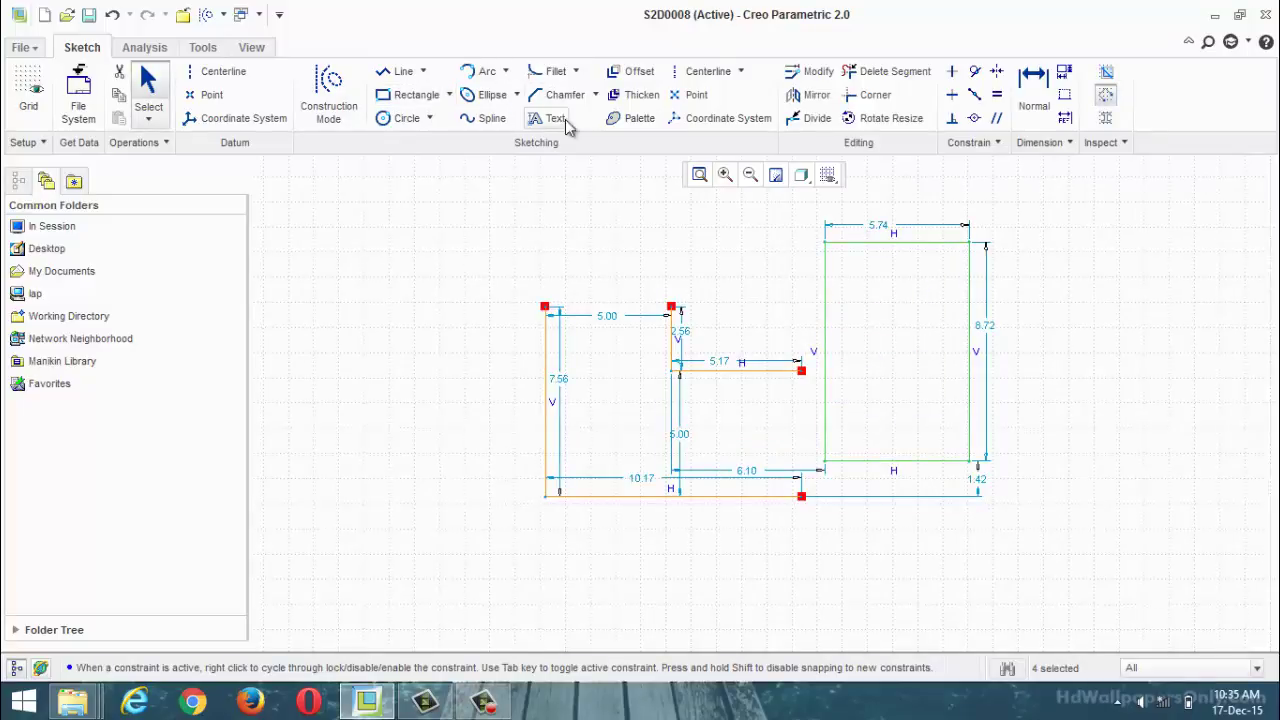
Offset the rectangle as a loop by 2 toward its inside.
left_click(632, 71)
left_click(934, 184)
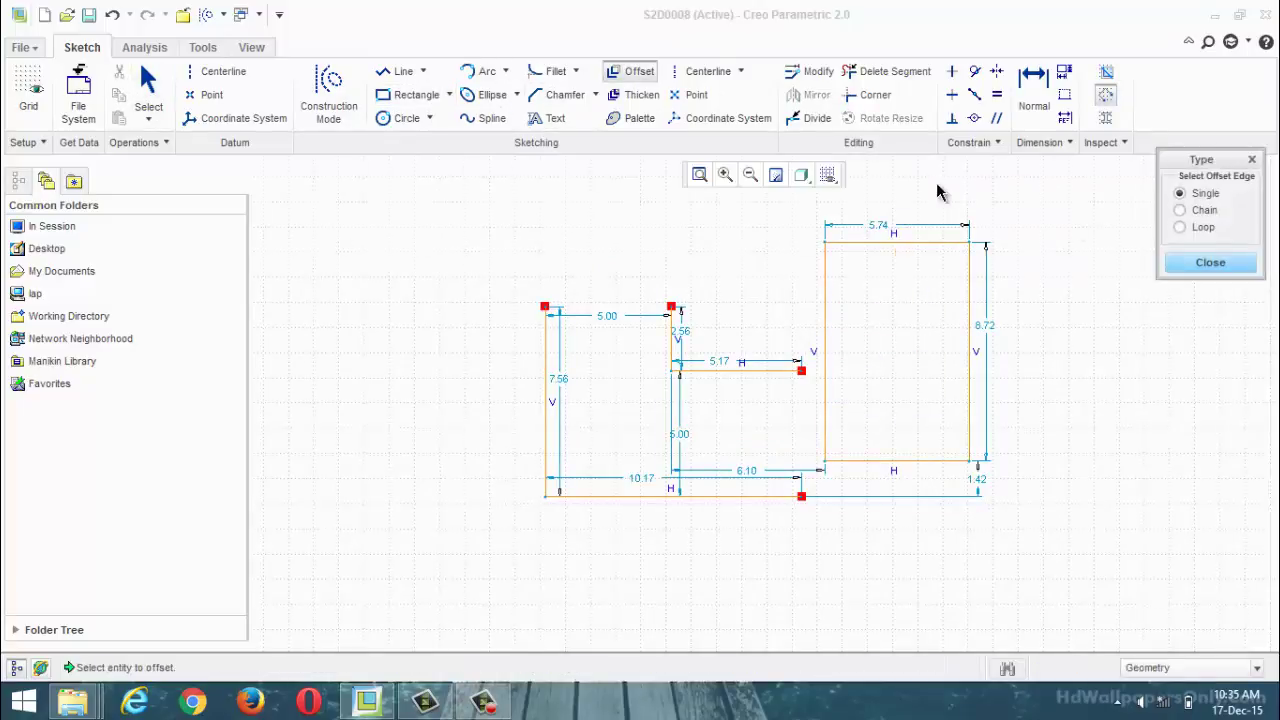
left_click(1180, 227)
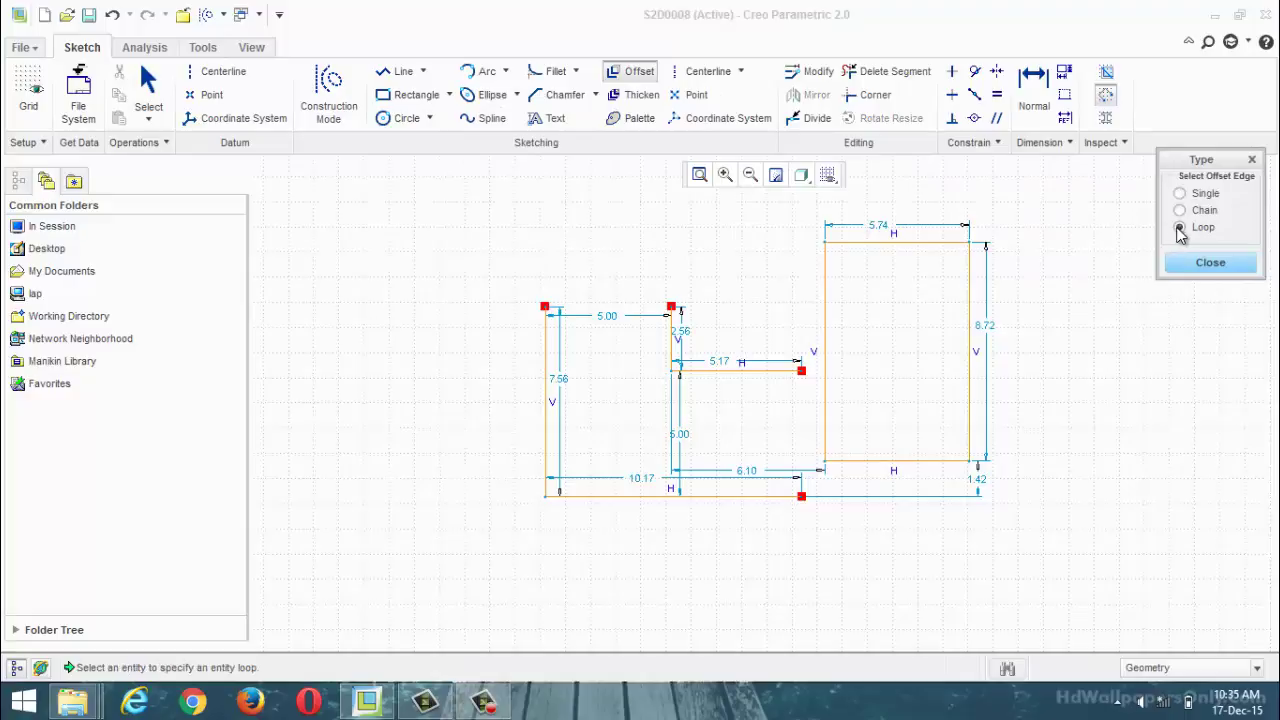
left_click(940, 241)
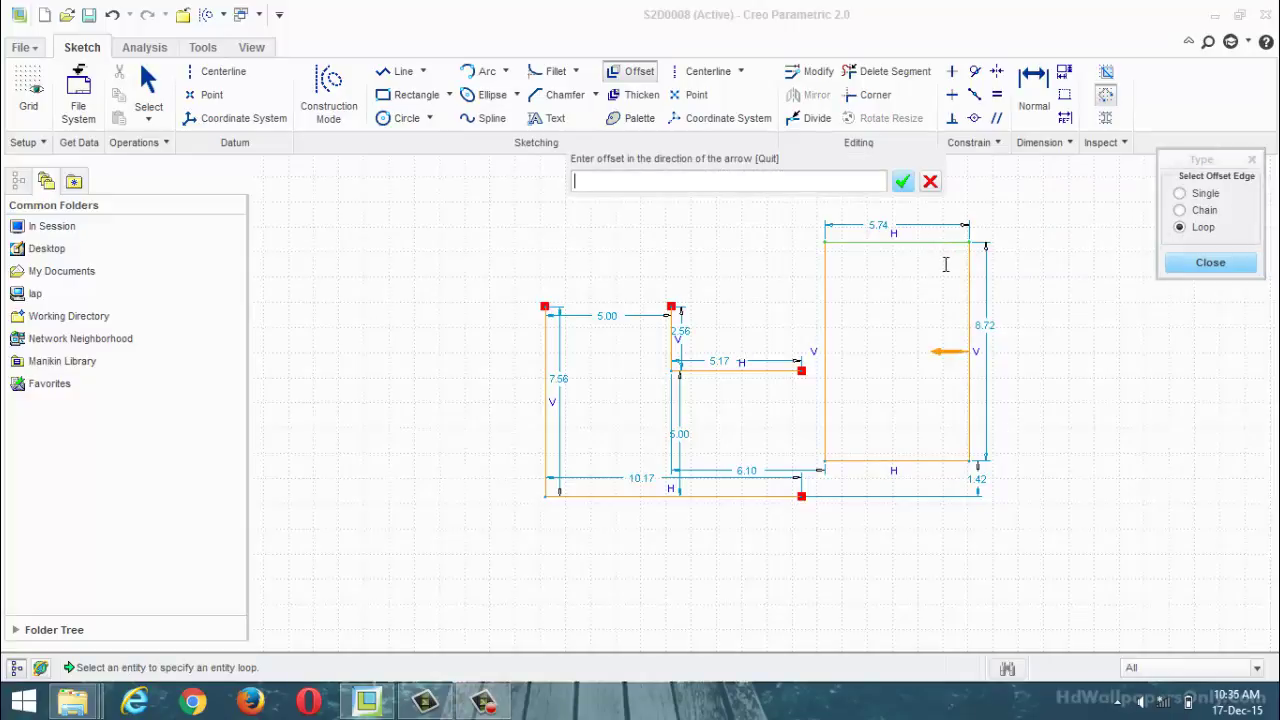
type("2")
key("Return")
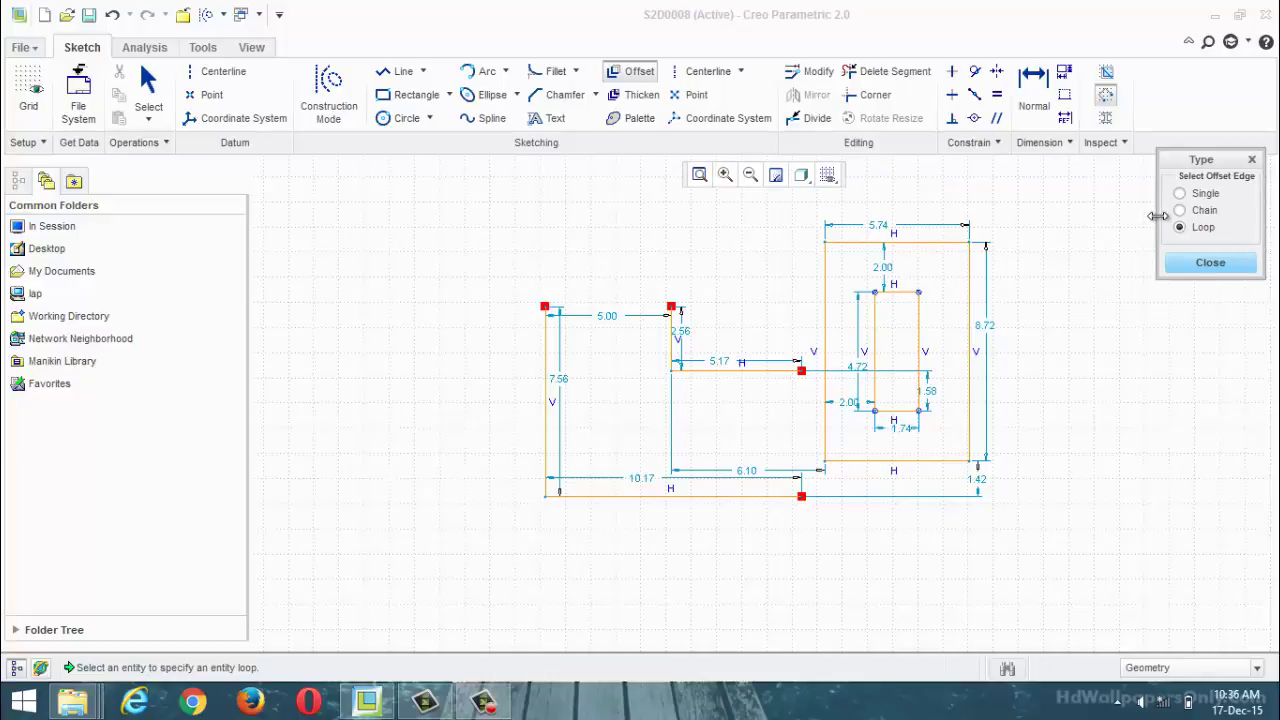
Offset the original rectangle as a loop by -2 to place a larger copy around it.
left_click(969, 298)
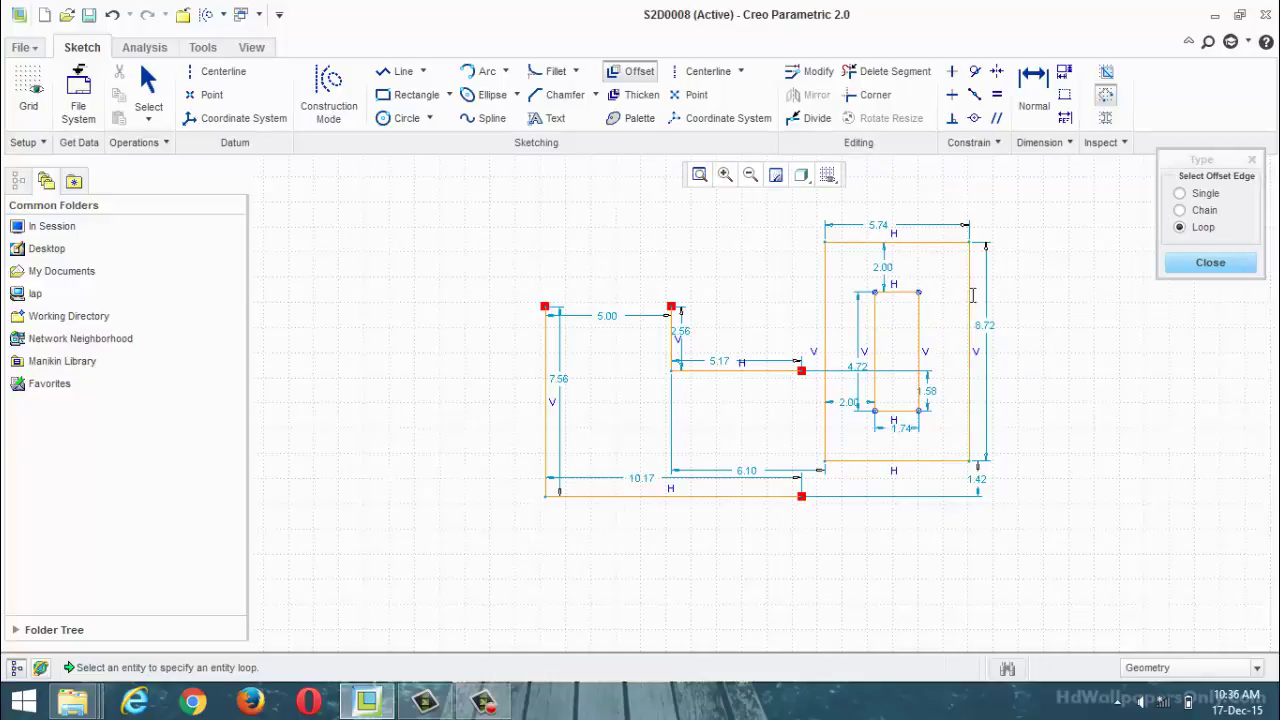
type("-")
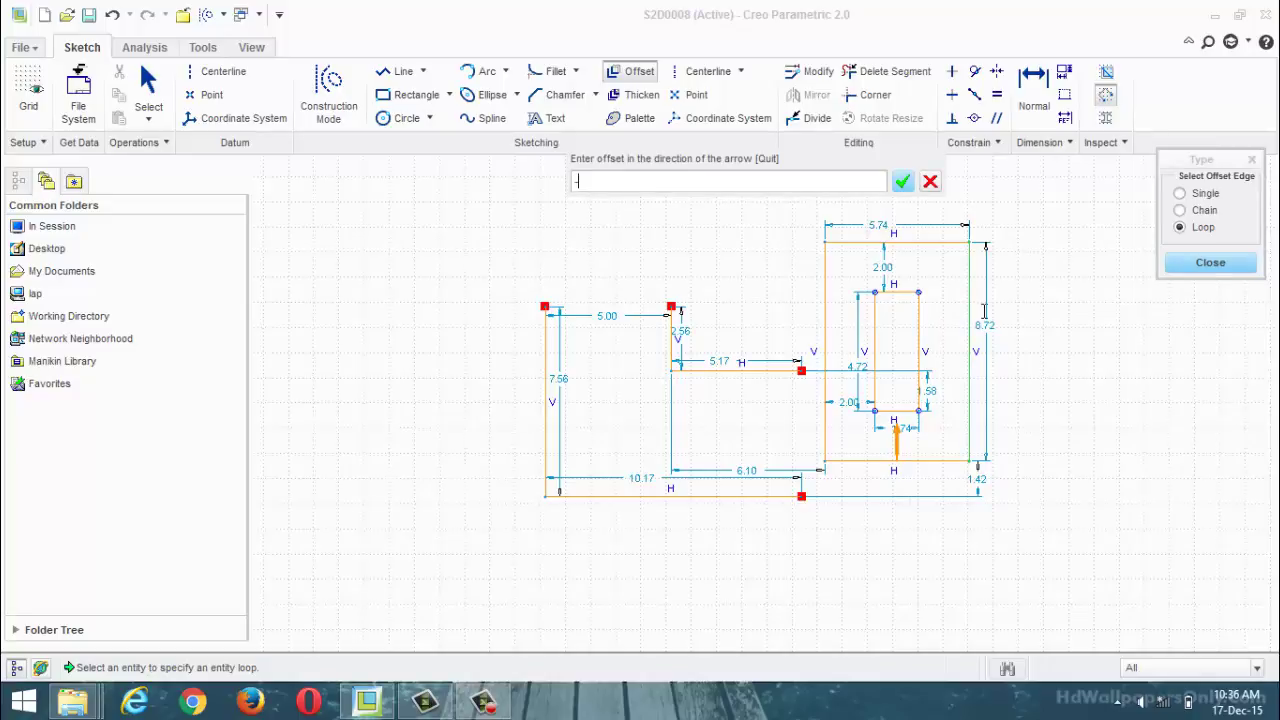
type("2")
key("Return")
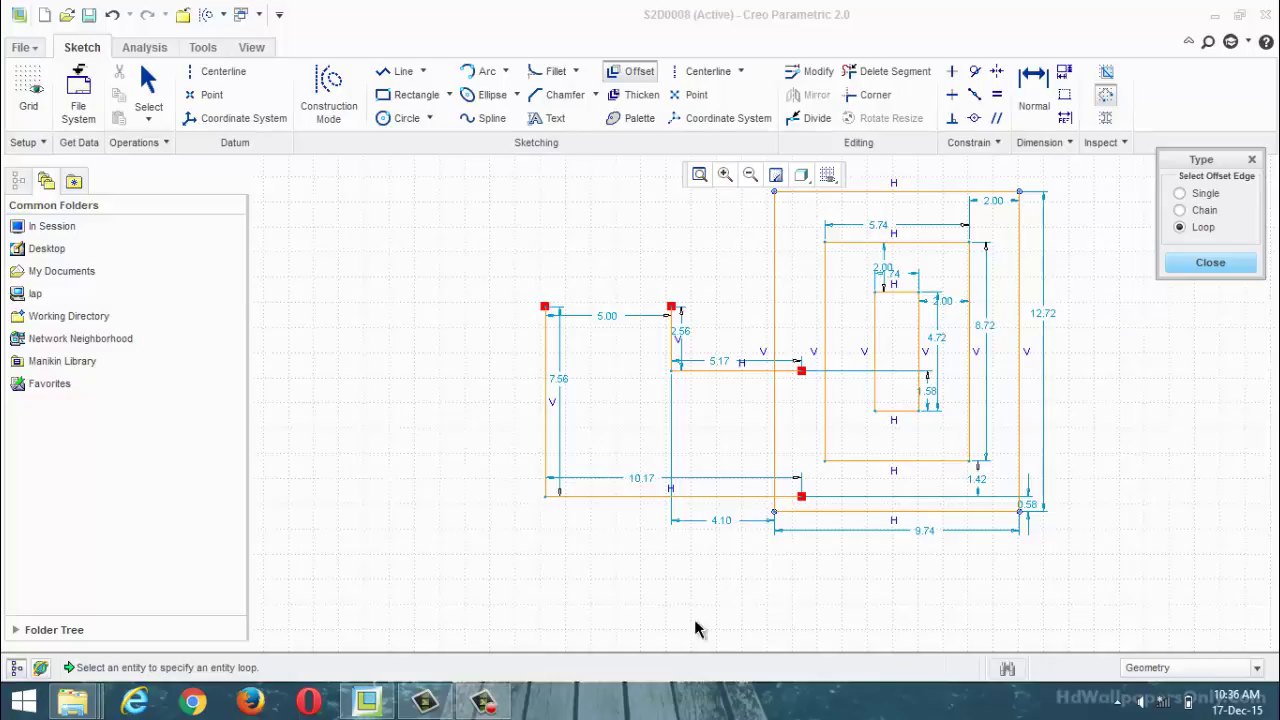
left_click(503, 710)
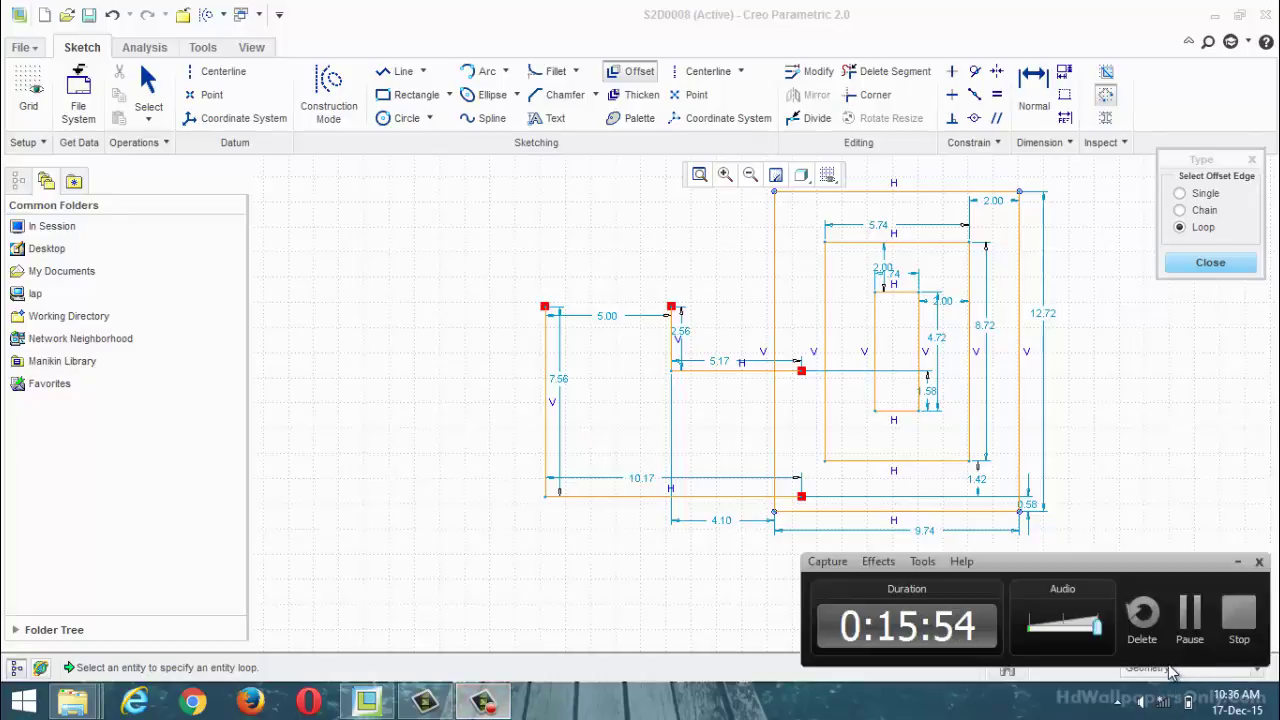
left_click(1189, 614)
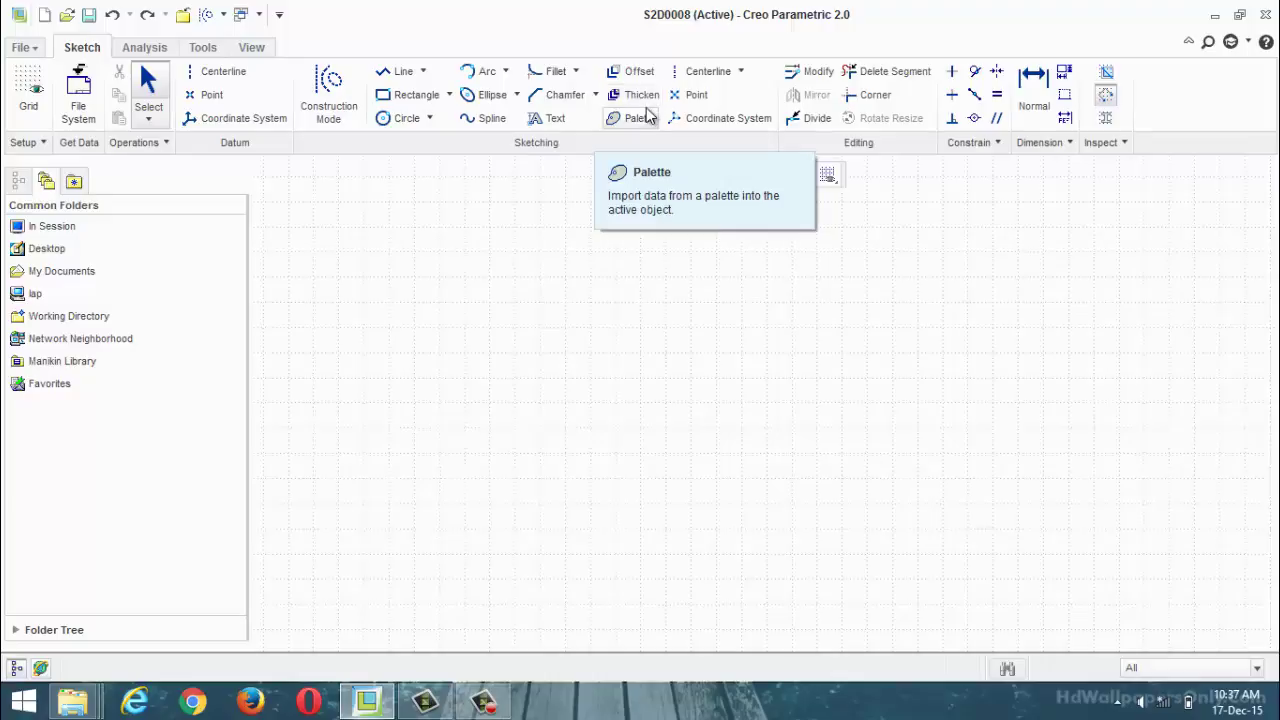
Sketch a single horizontal line about 11.51 long in the empty sketch.
left_click(392, 76)
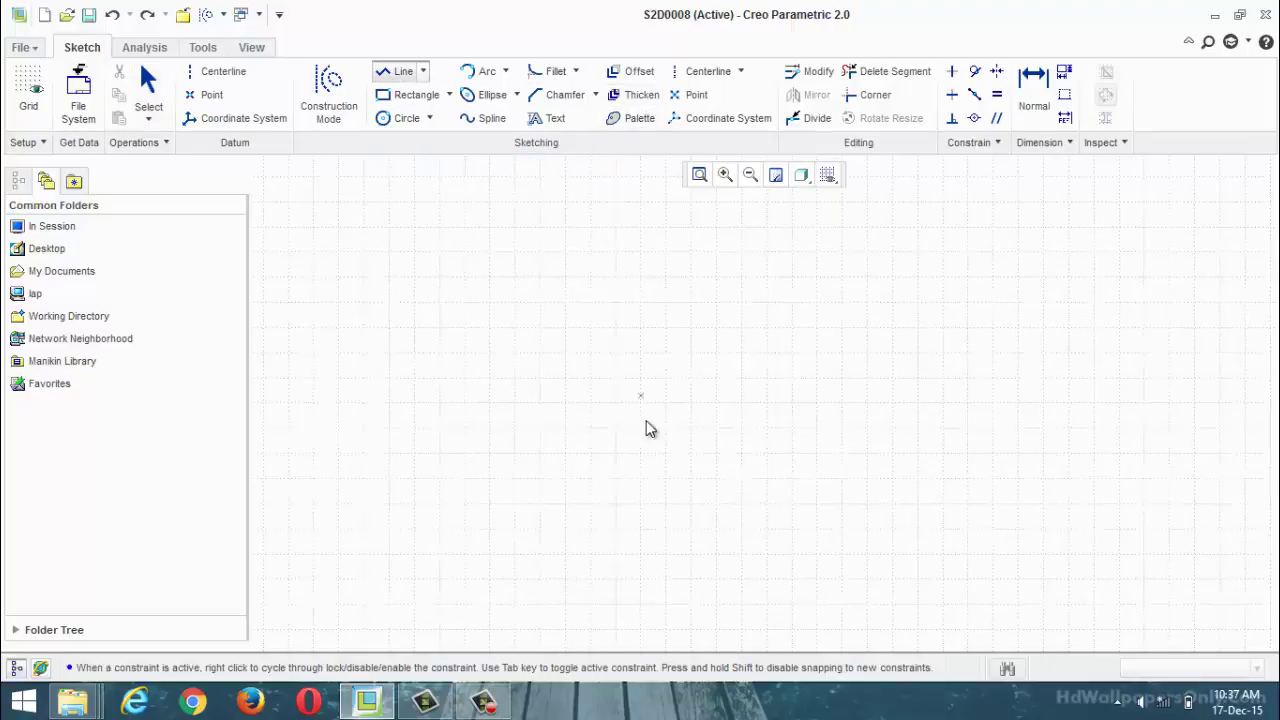
left_click(574, 443)
left_click(864, 443)
middle_click(889, 534)
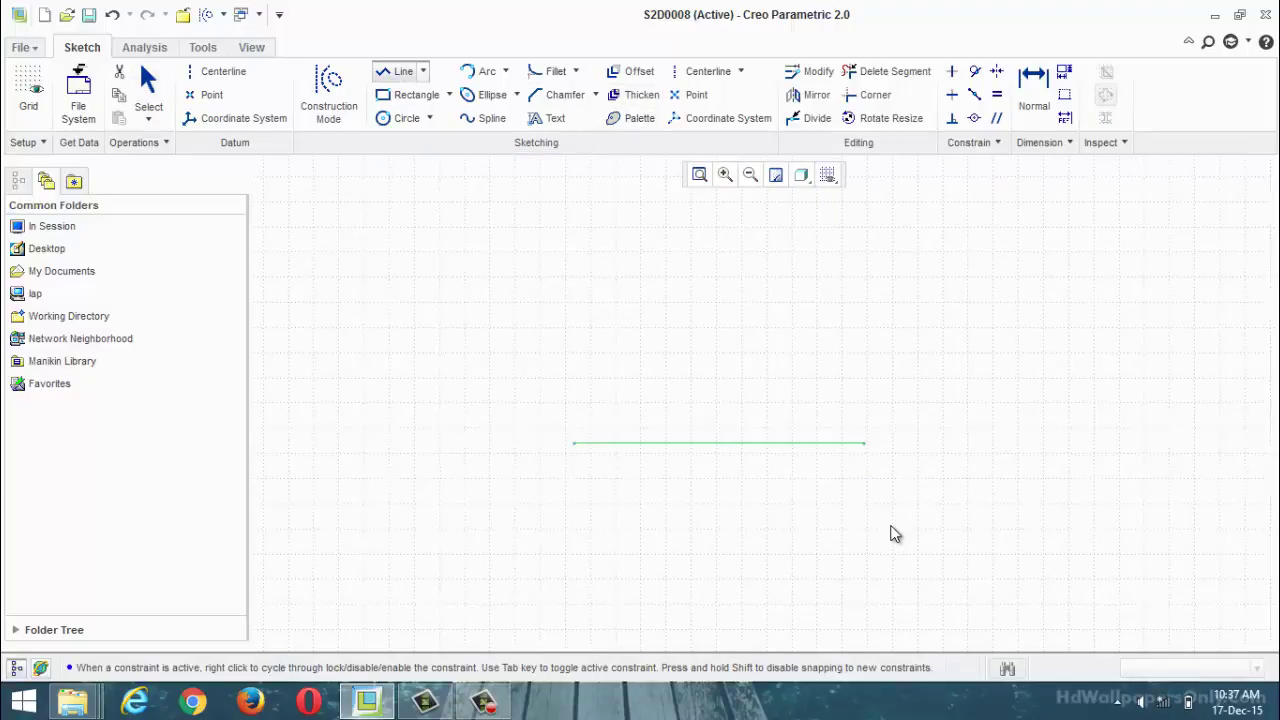
middle_click(826, 510)
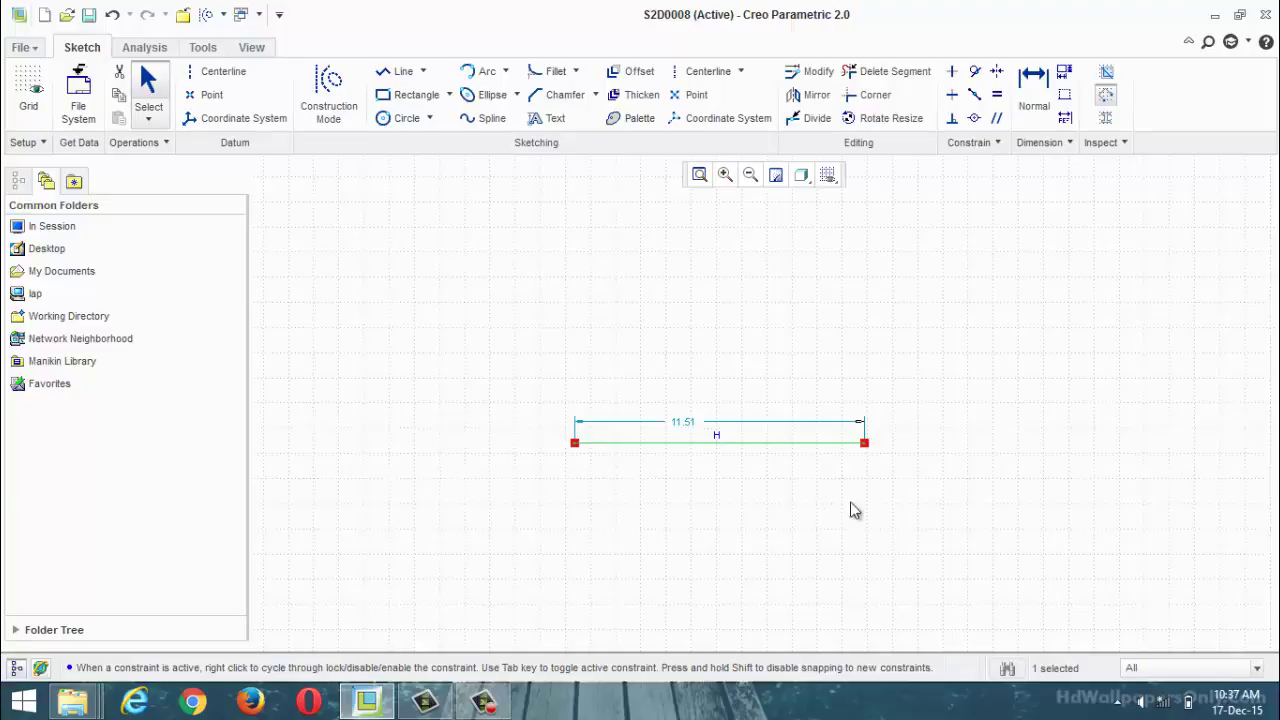
Thicken the horizontal line as a single edge with open ends, using a thickness of 20 and an offset of 10.
left_click(650, 97)
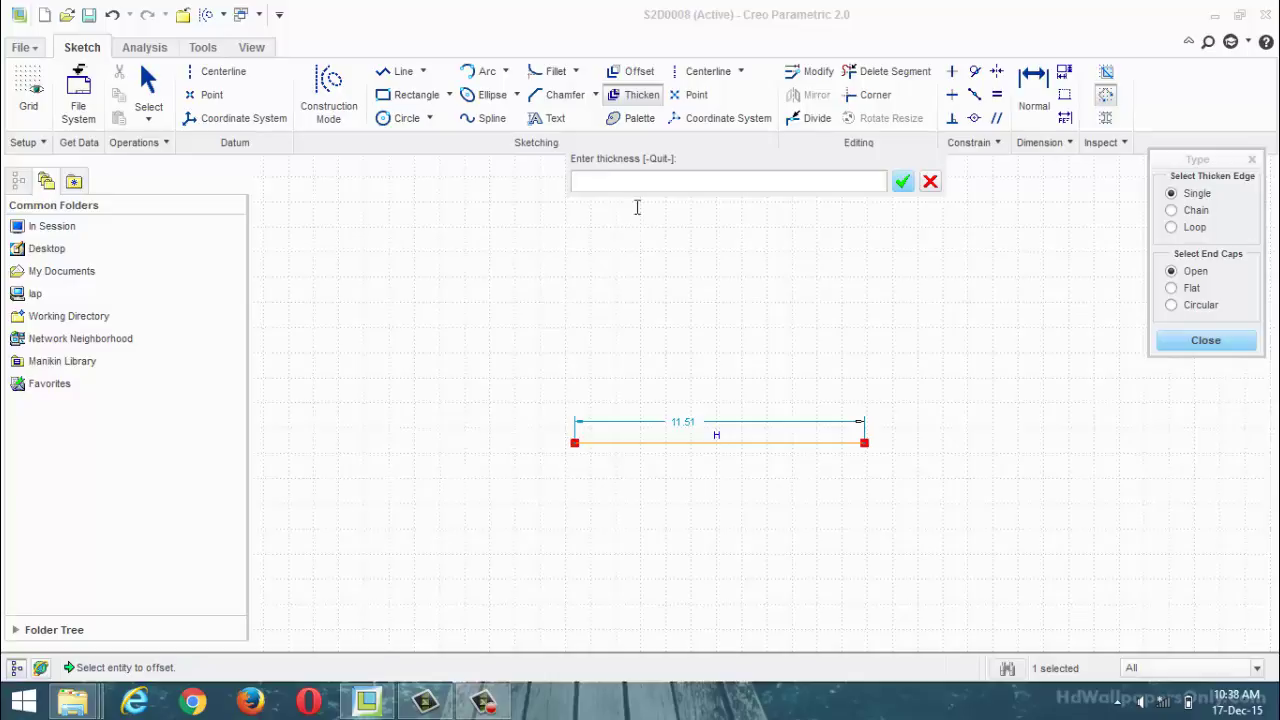
type("20")
key("Return")
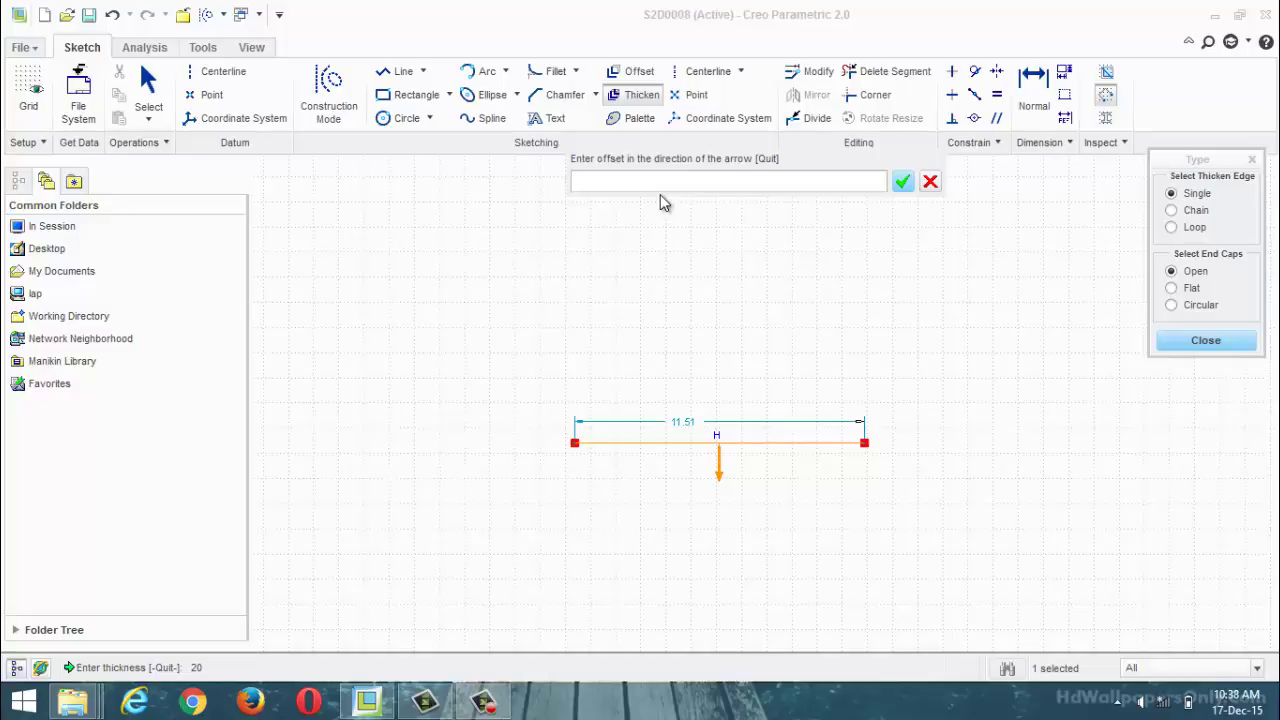
type("10")
key("Return")
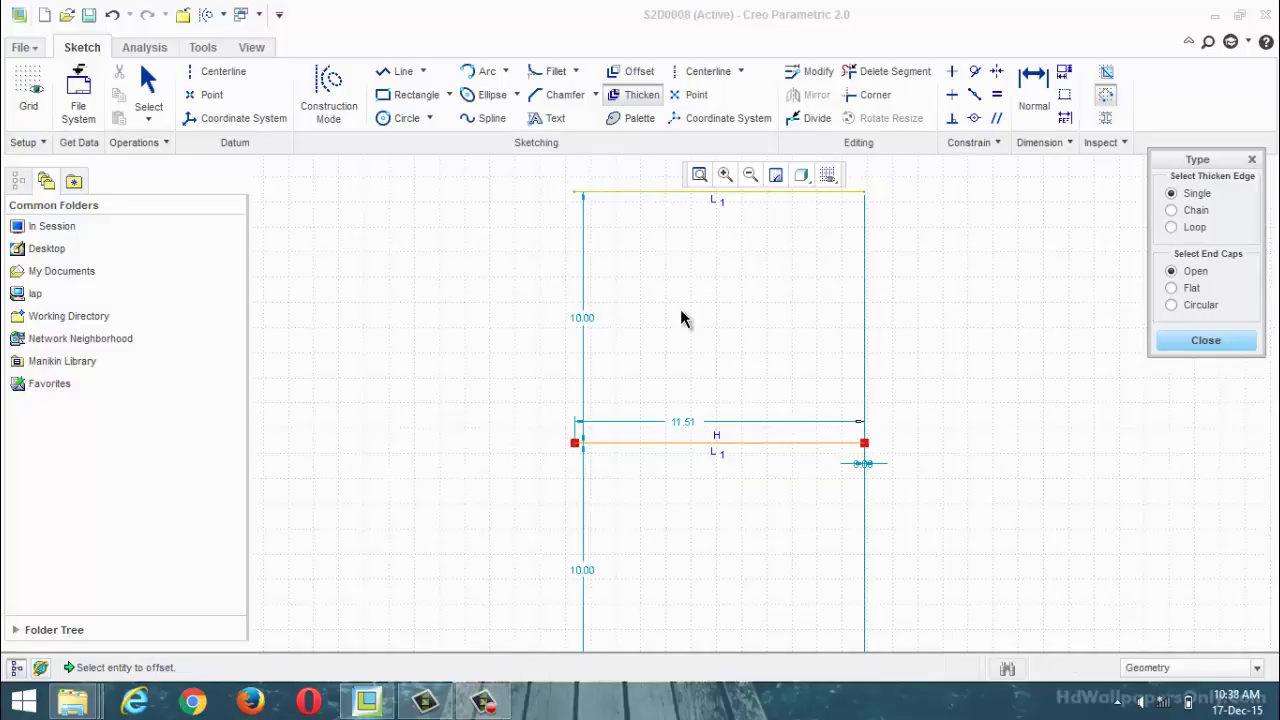
scroll(676, 335, "up", 3)
scroll(680, 345, "down", 5)
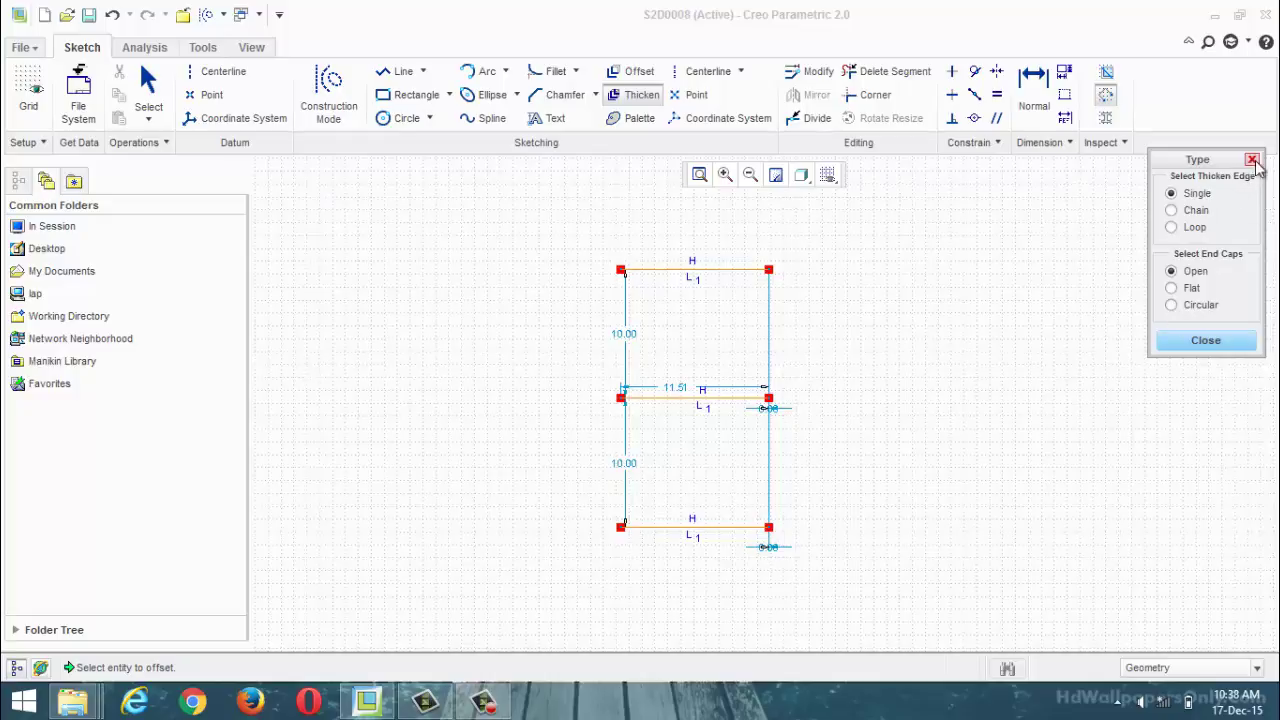
left_click(1209, 346)
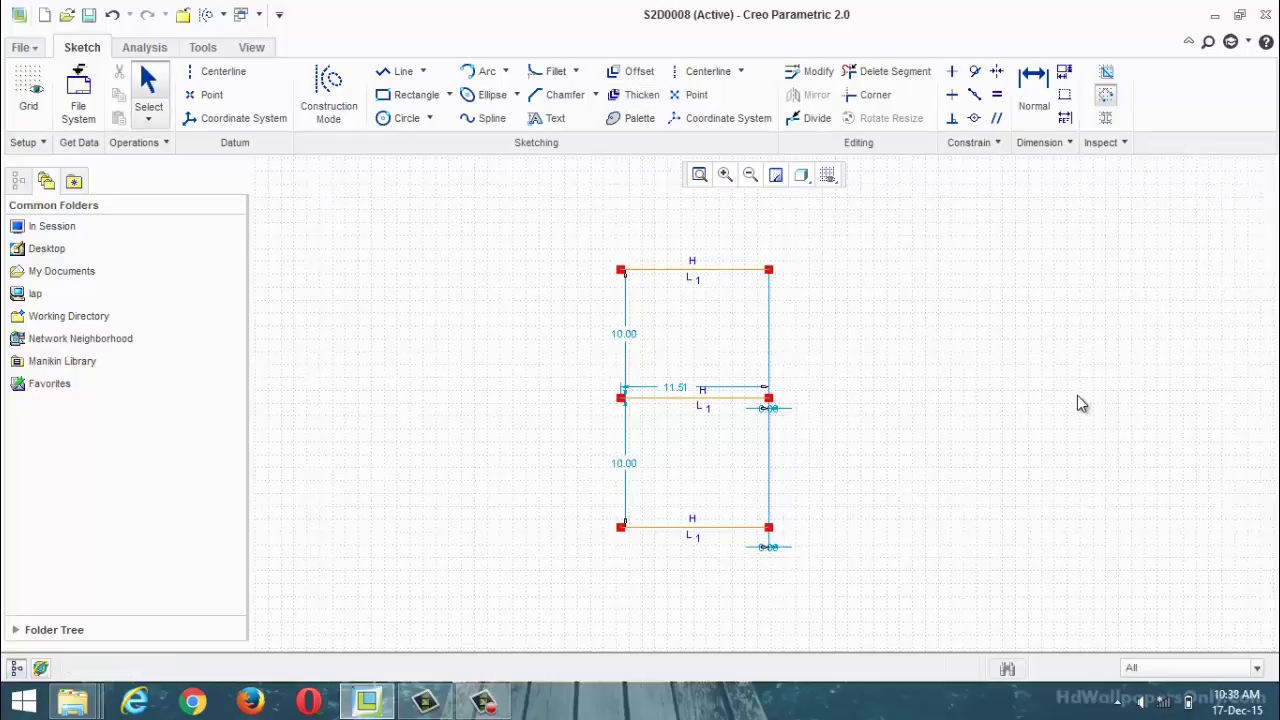
Undo the thickened edges and their source line, and sketch a new horizontal line about 21.03 long.
key("ctrl+z")
key("ctrl+z")
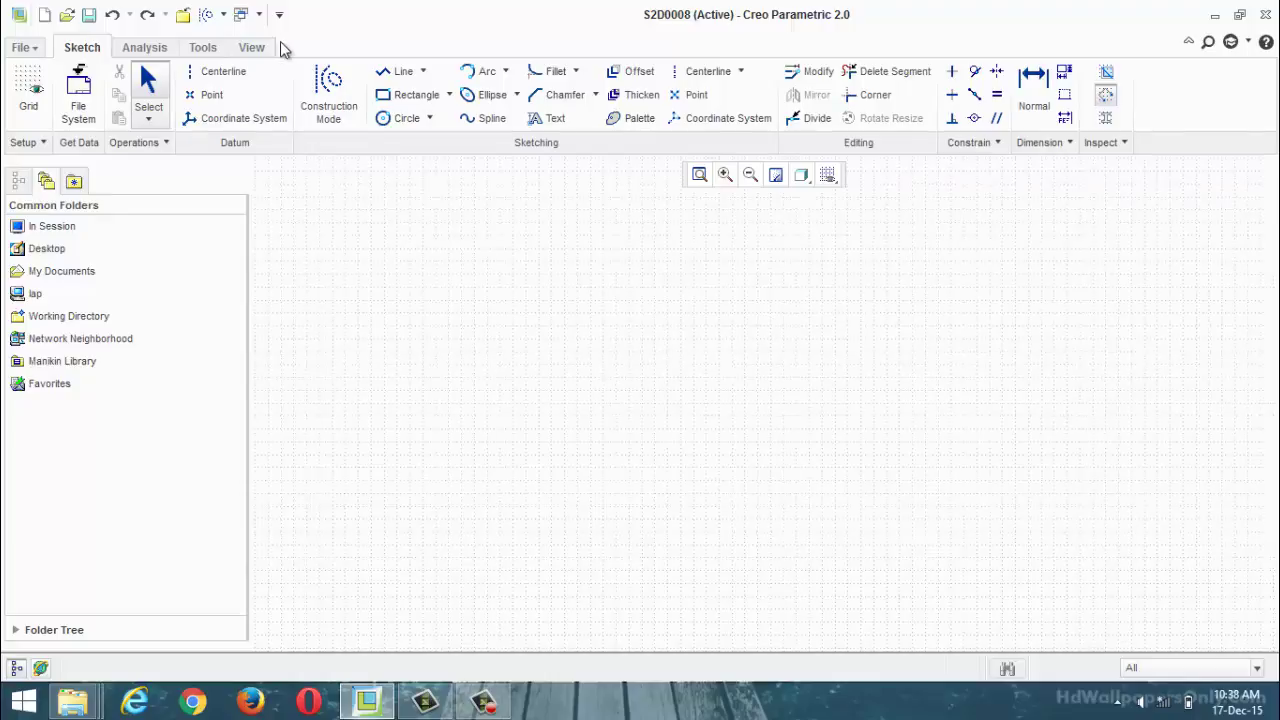
left_click(400, 71)
left_click(557, 438)
left_click(829, 438)
middle_click(829, 498)
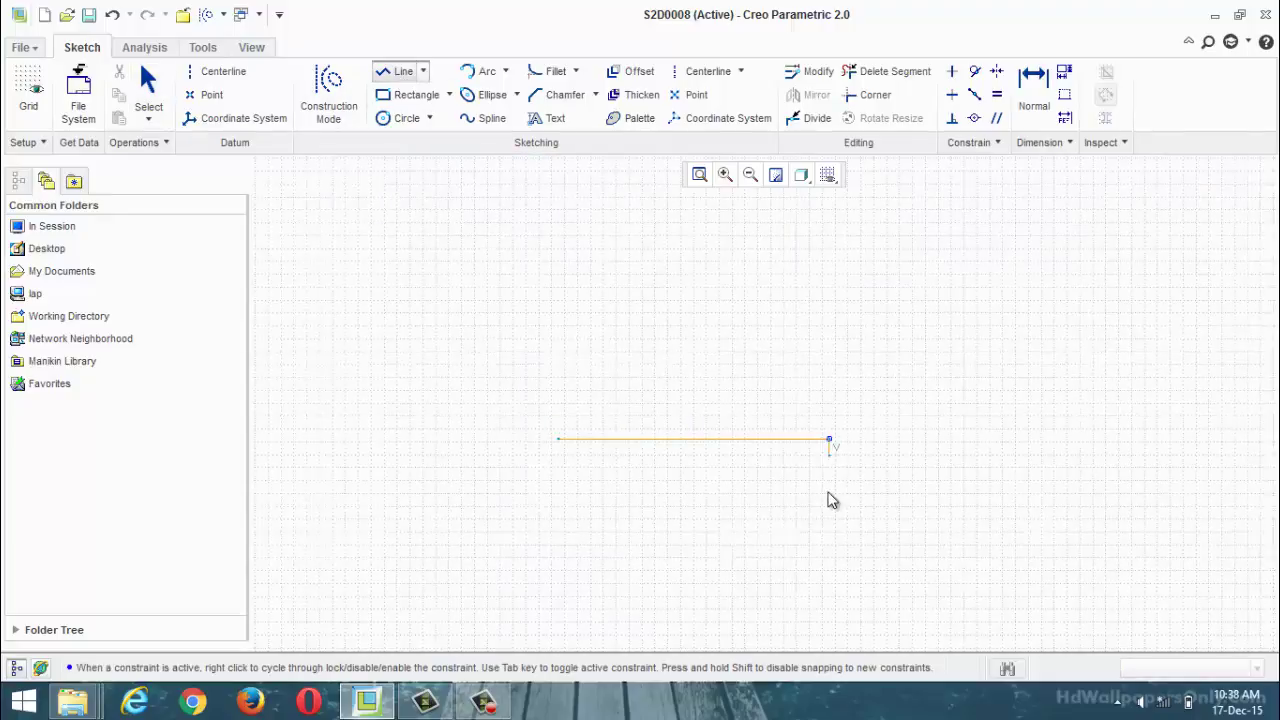
Thicken the new line as a single edge with flat end caps, a thickness of 10 and an offset of 5.
left_click(622, 93)
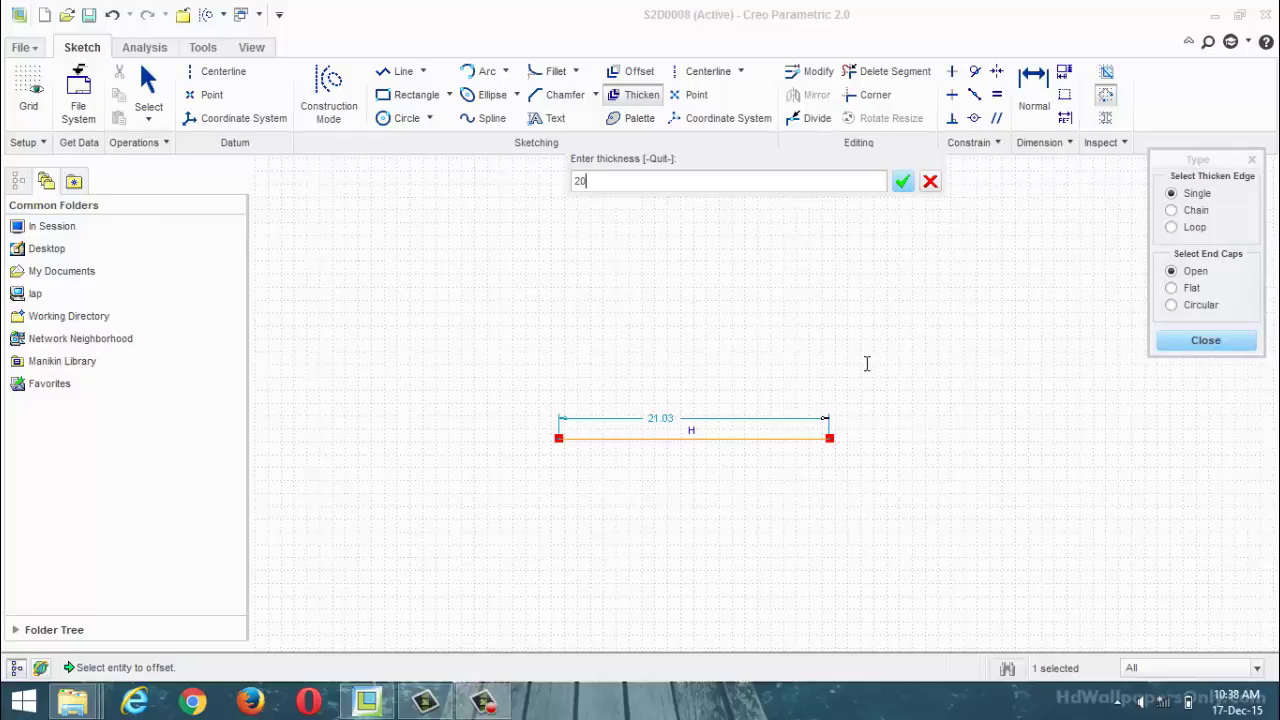
type("20")
left_click(930, 181)
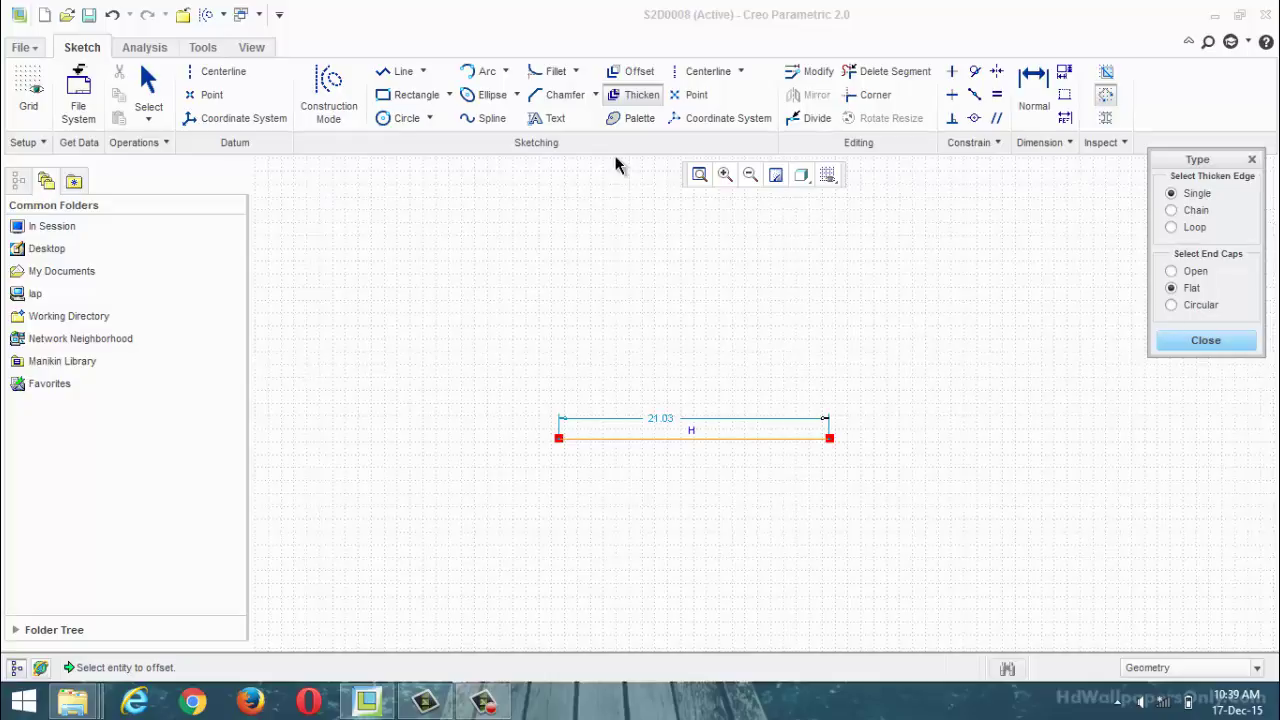
left_click(687, 437)
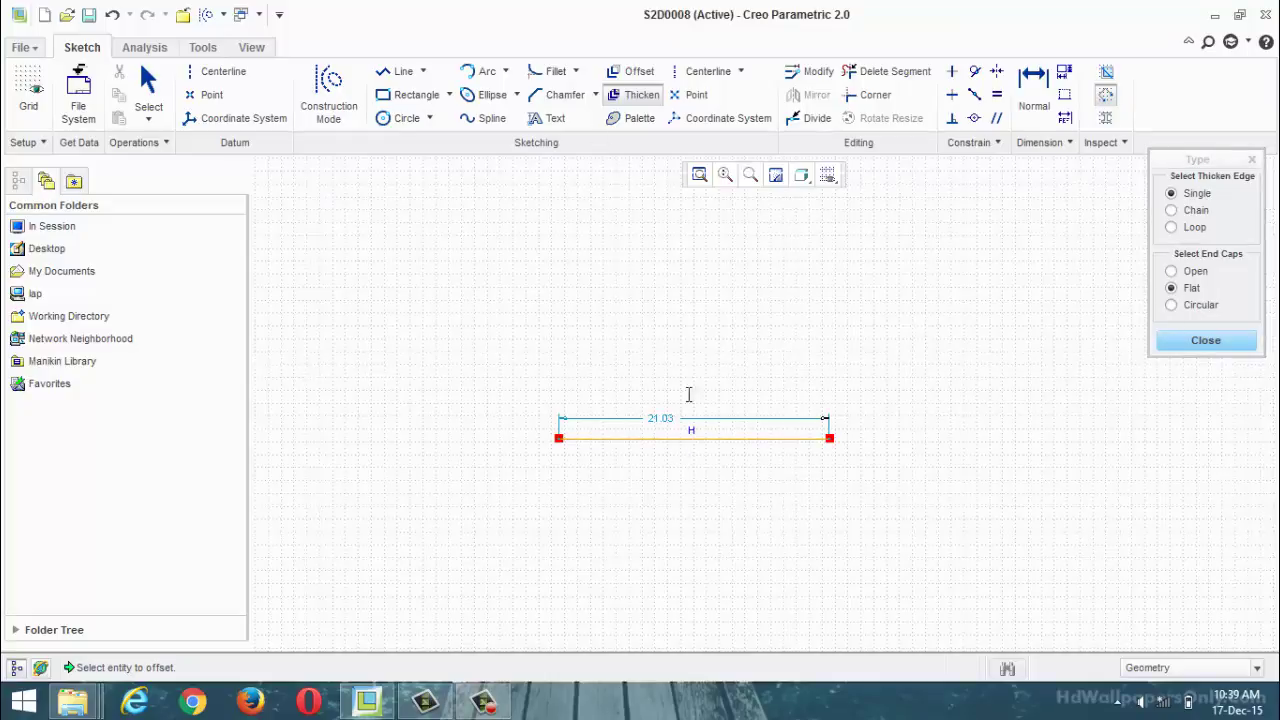
type("10")
key("Return")
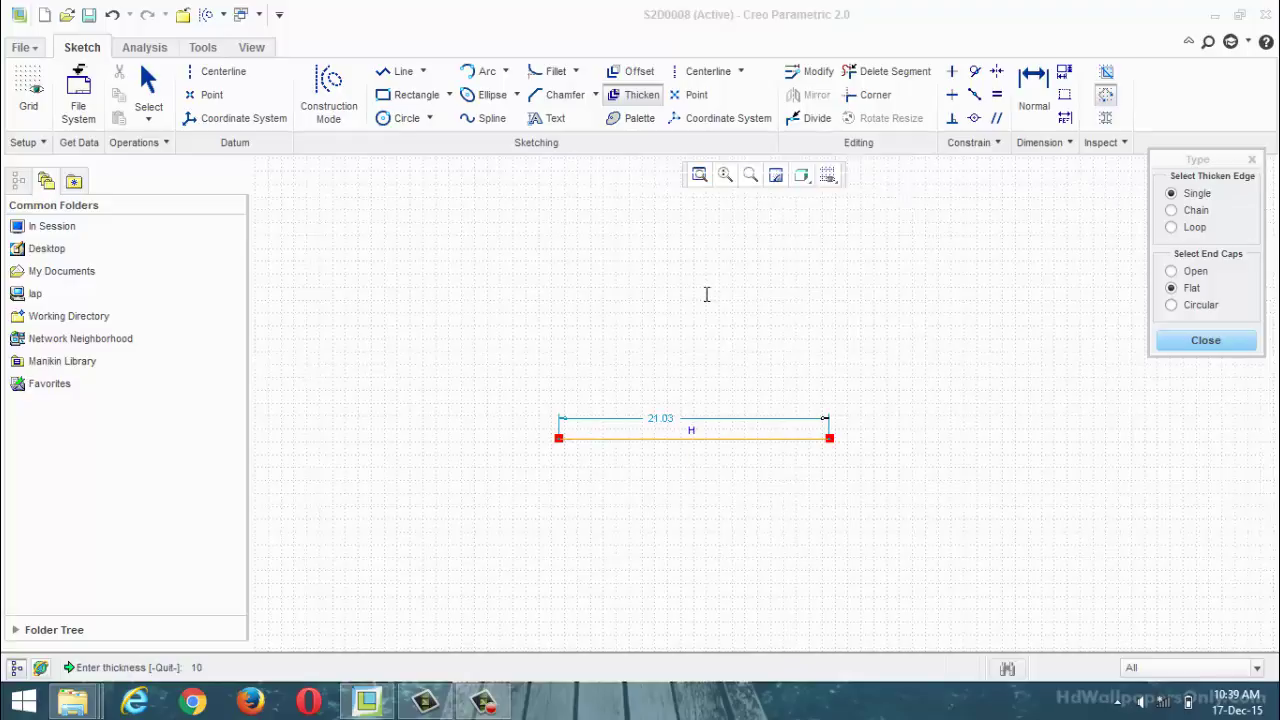
type("0")
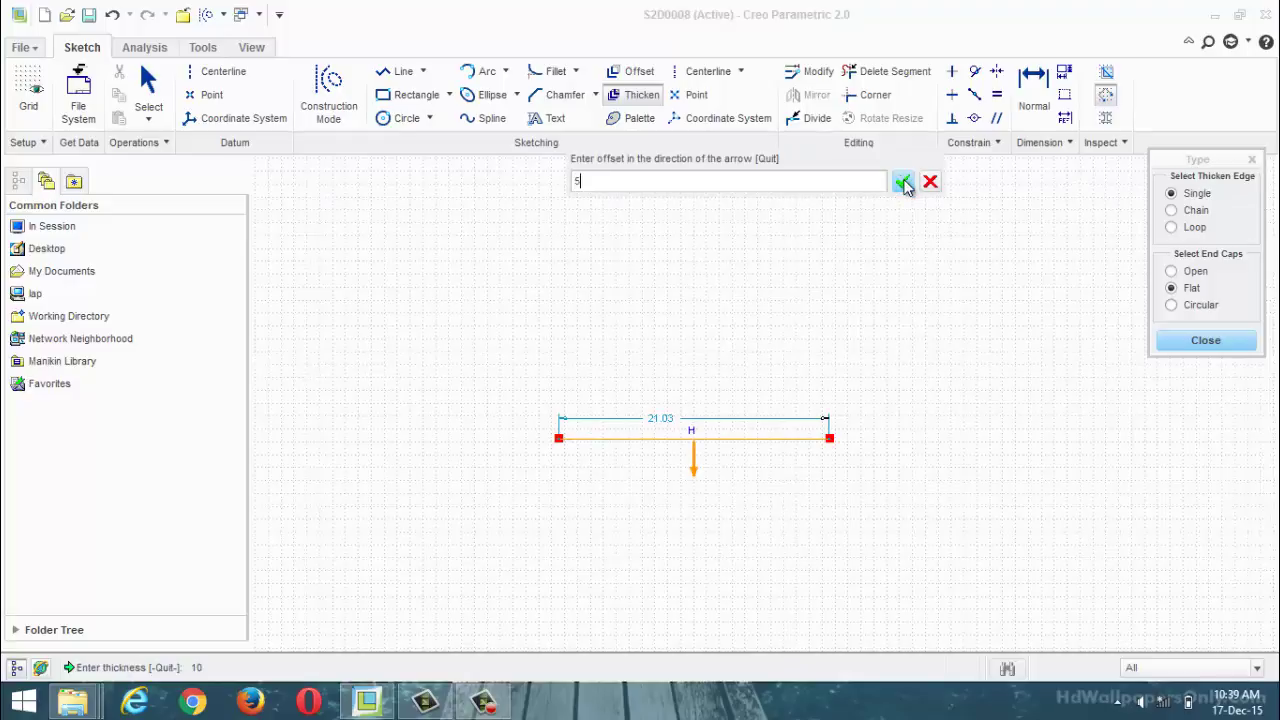
Finish thickening the horizontal line with flat end caps, thickness 10 and offset 5, and undo the result.
left_click(903, 181)
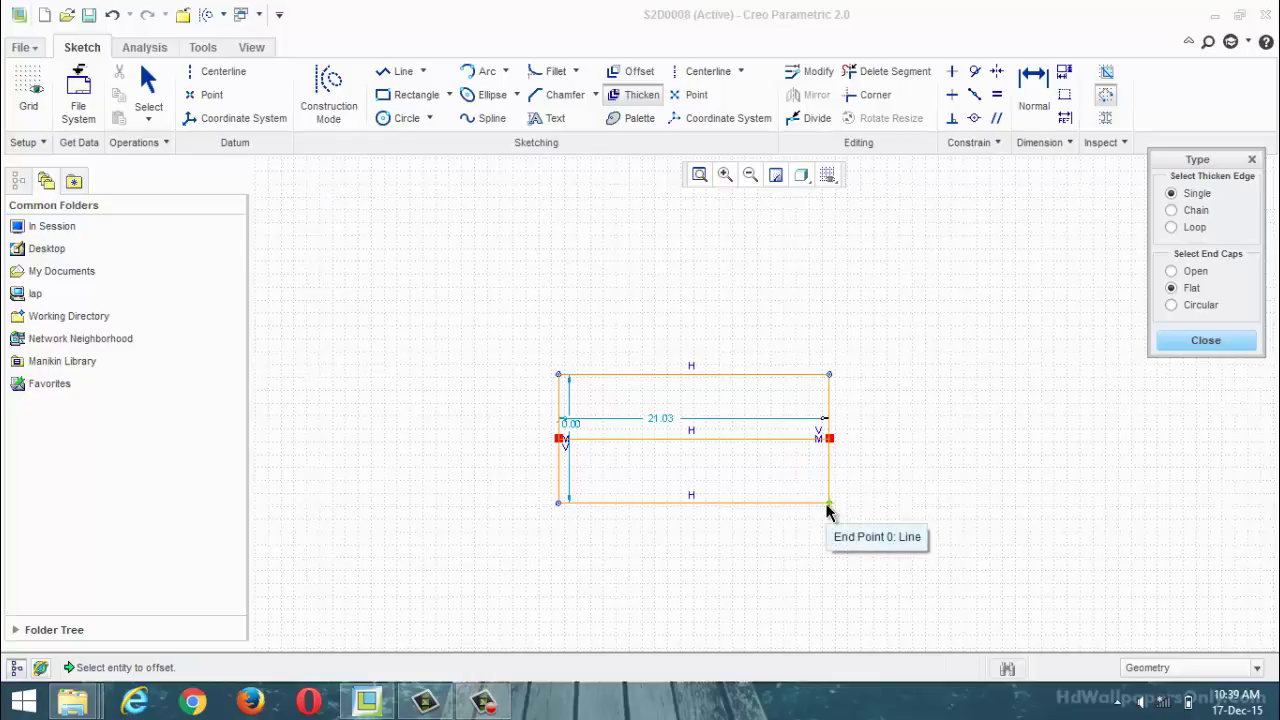
left_click(1192, 348)
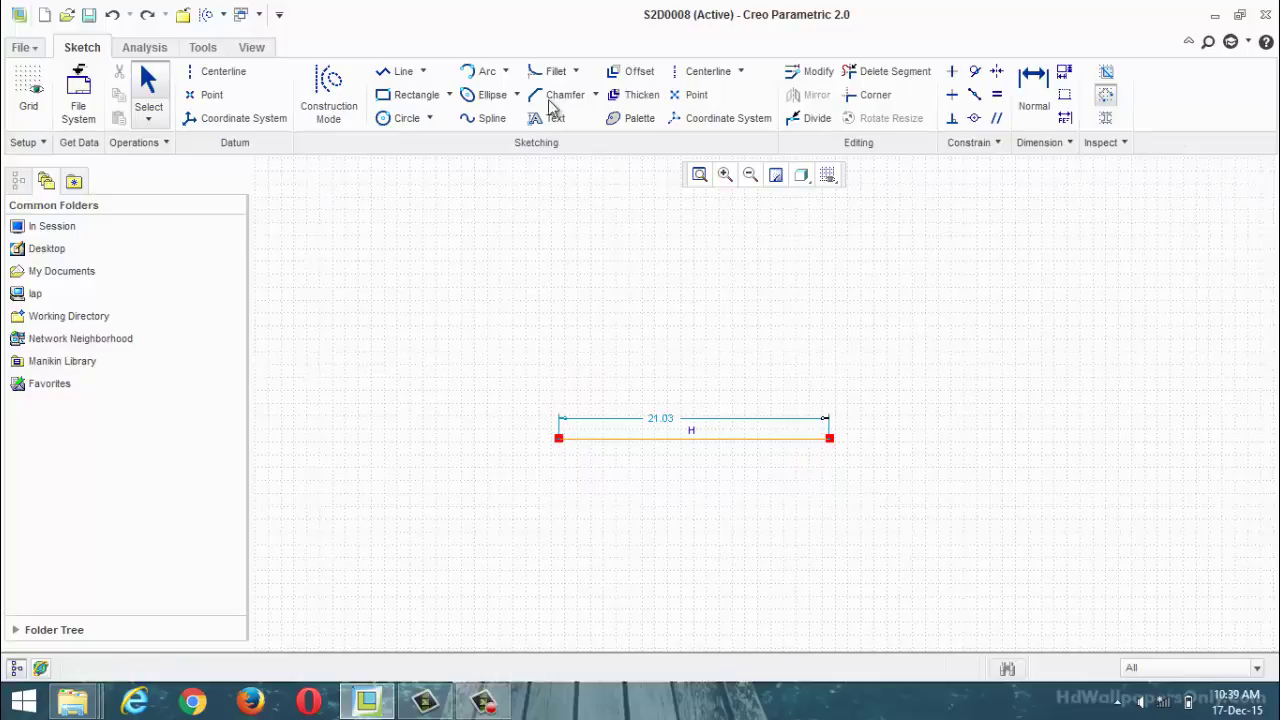
Thicken the single horizontal line with circular end caps, using a thickness of 10 and an offset of 5.
left_click(640, 95)
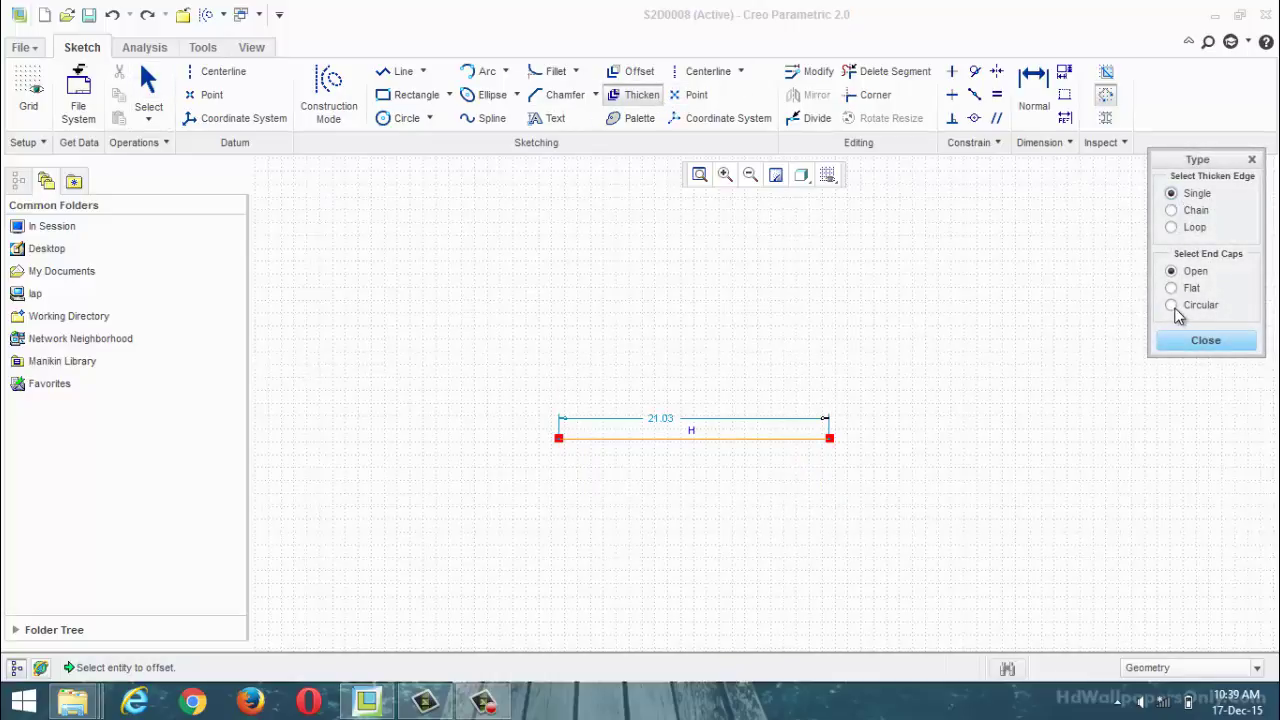
left_click(747, 438)
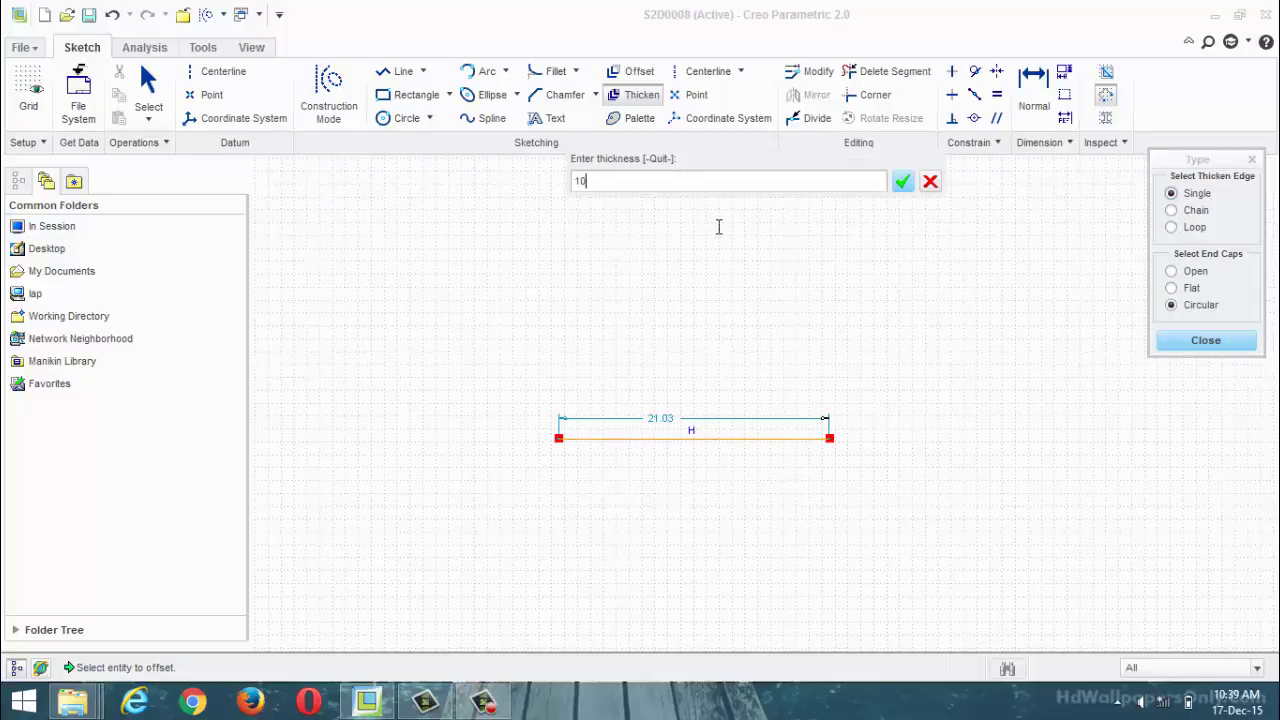
key("Return")
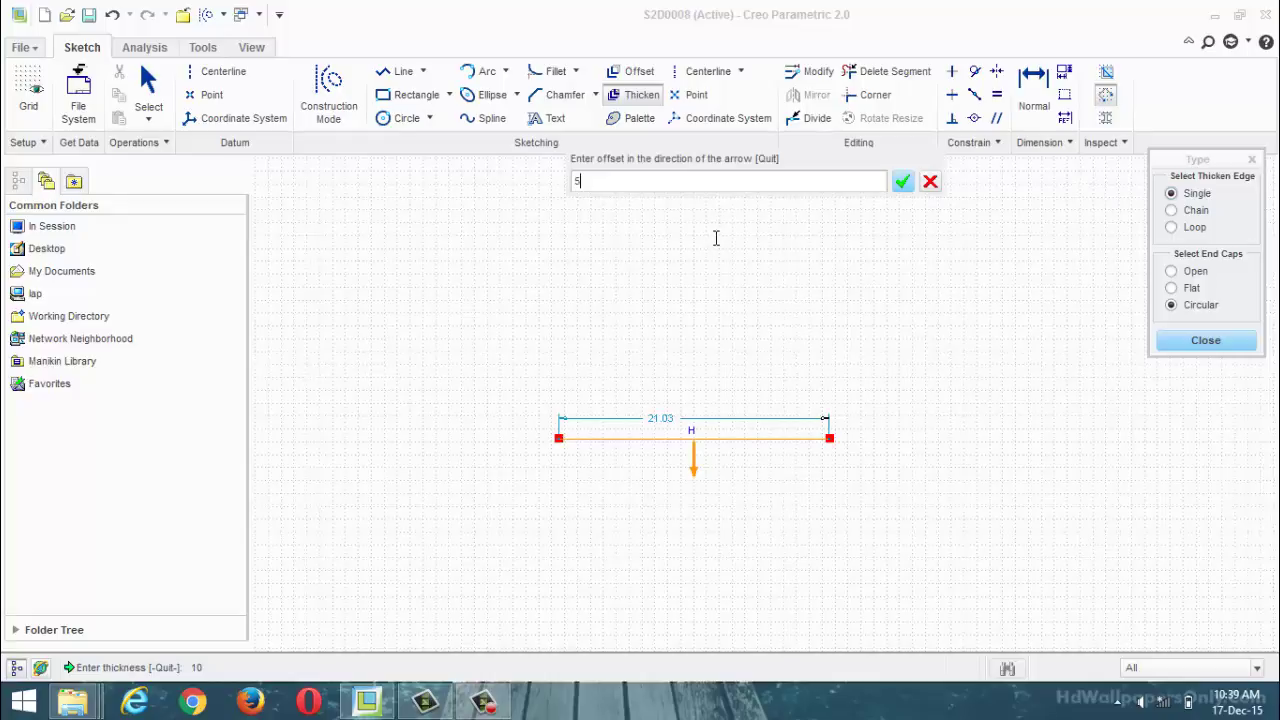
type("5")
key("Return")
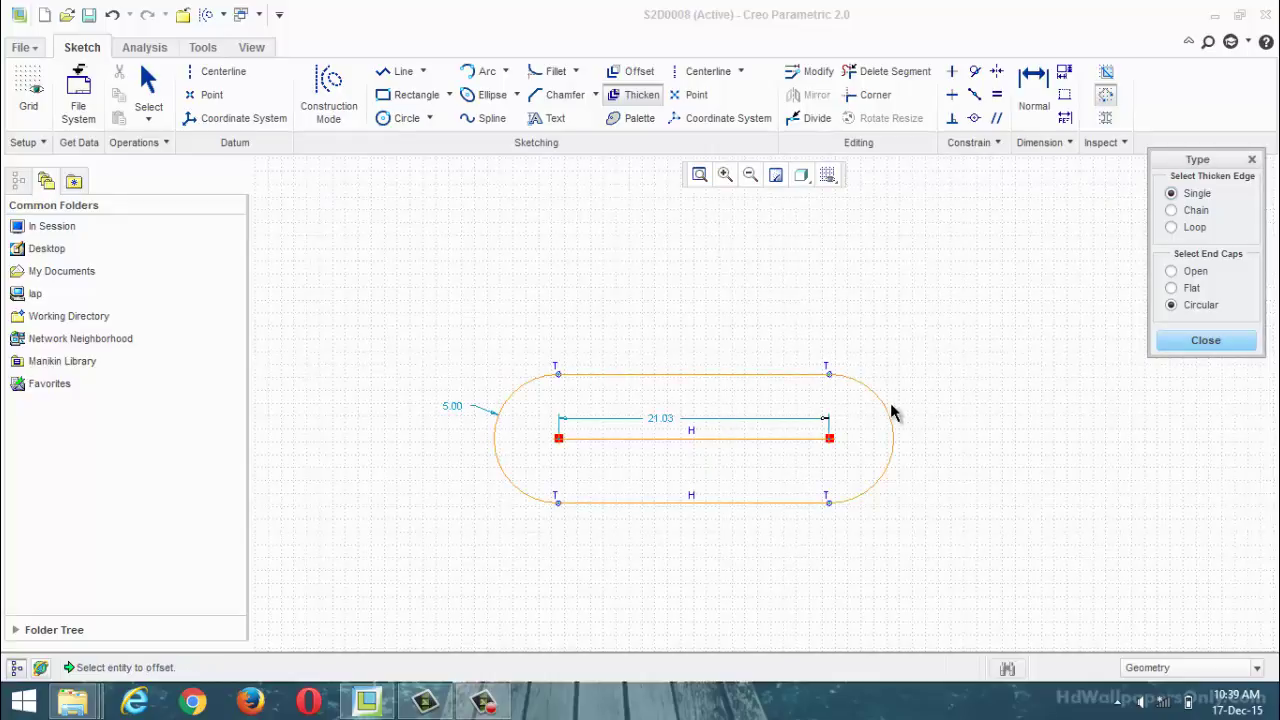
left_click(1207, 343)
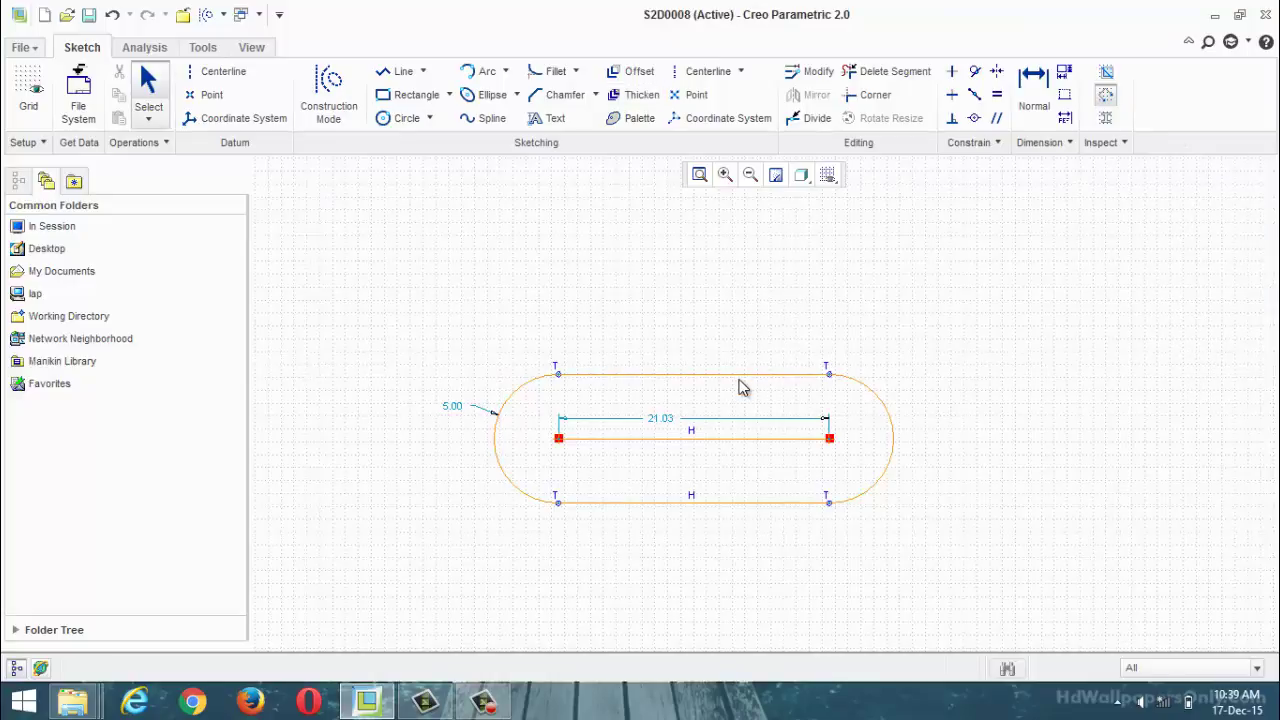
left_click(483, 702)
left_click(1189, 615)
Delete the entire slot outline together with its horizontal centre line from the sketch.
mouse_move(468, 322)
left_mouse_down()
mouse_move(491, 409)
mouse_move(974, 534)
left_mouse_up()
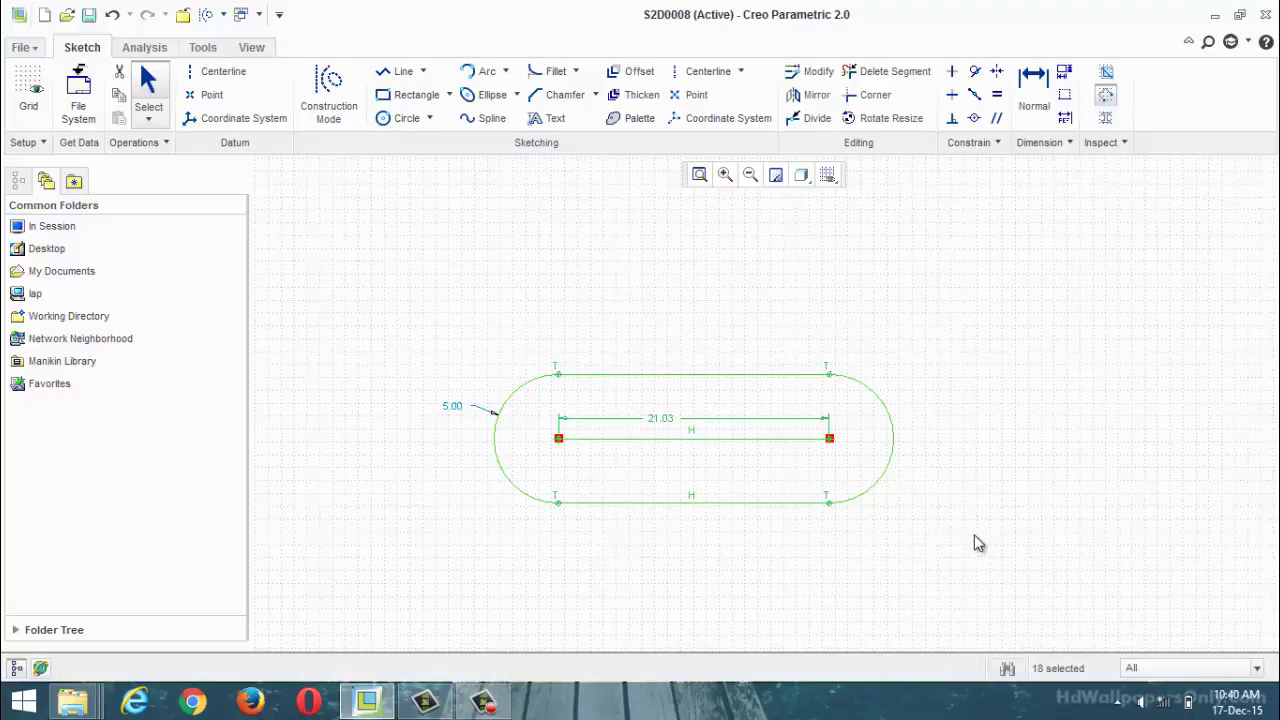
key("Delete")
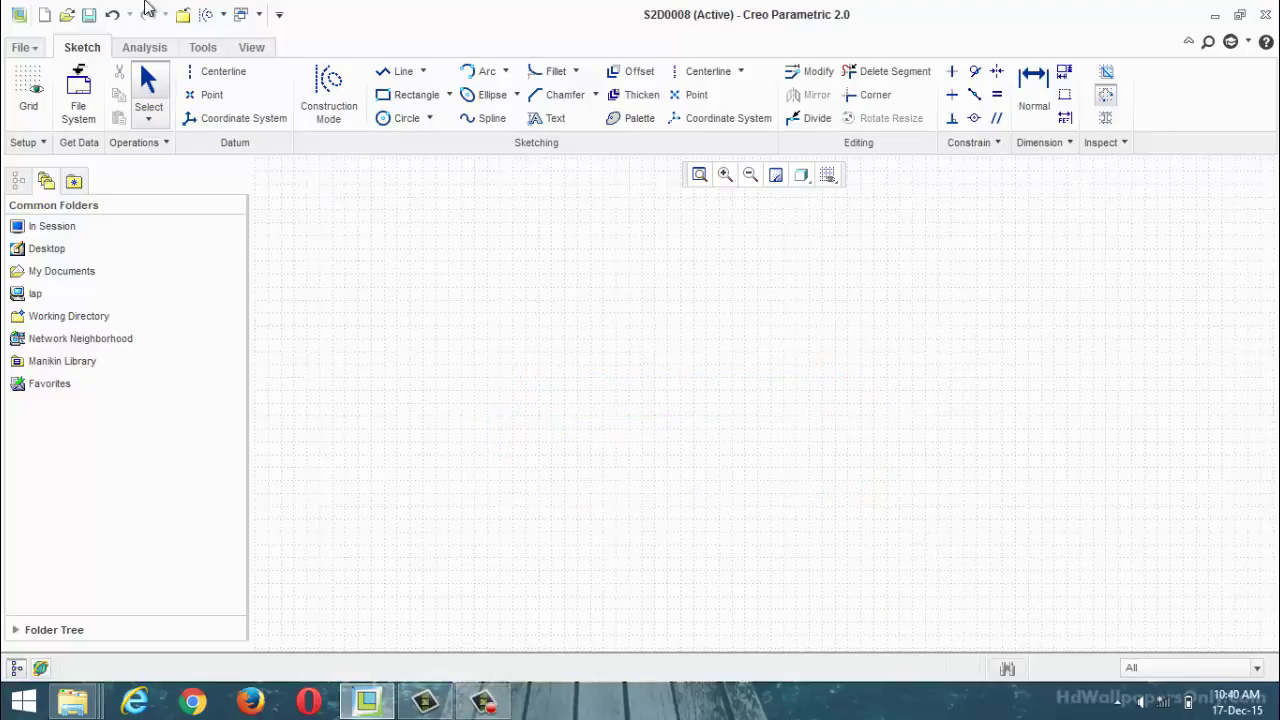
Sketch an L-shaped chain of a vertical and a horizontal line, each about 19.2 long.
left_click(398, 71)
left_click(635, 290)
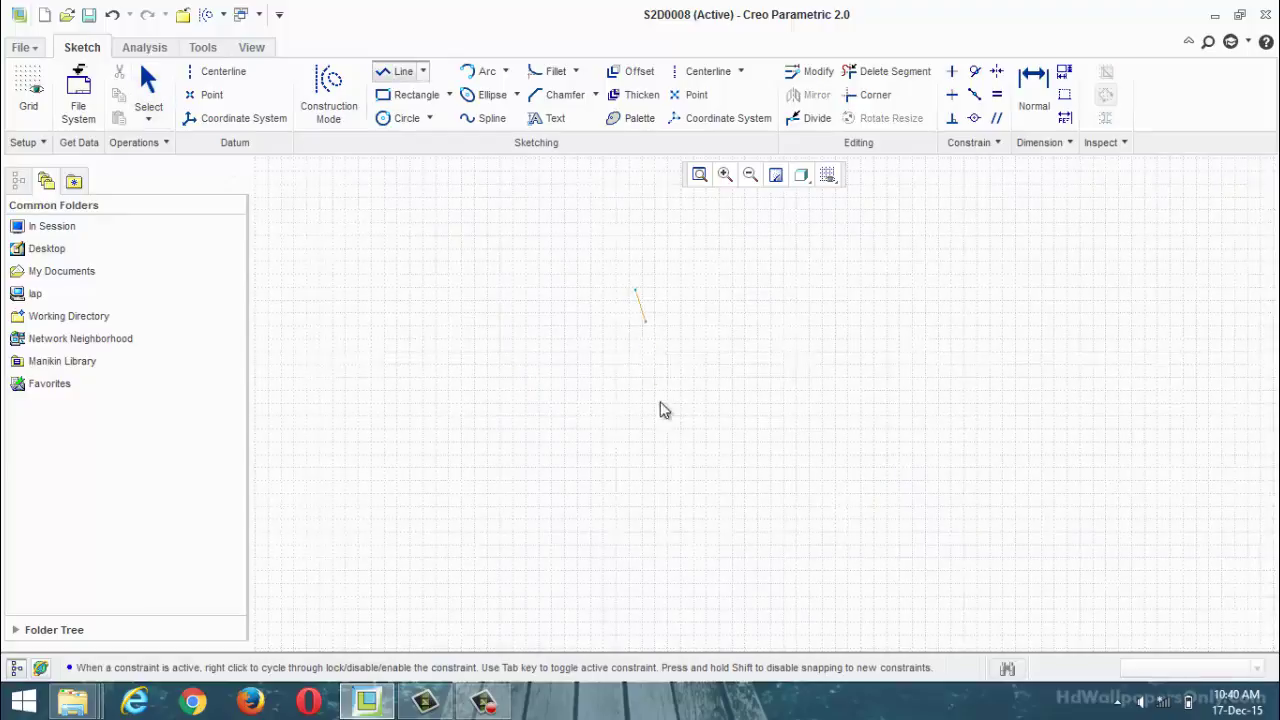
left_click(635, 537)
left_click(880, 537)
middle_click(856, 575)
middle_click(855, 577)
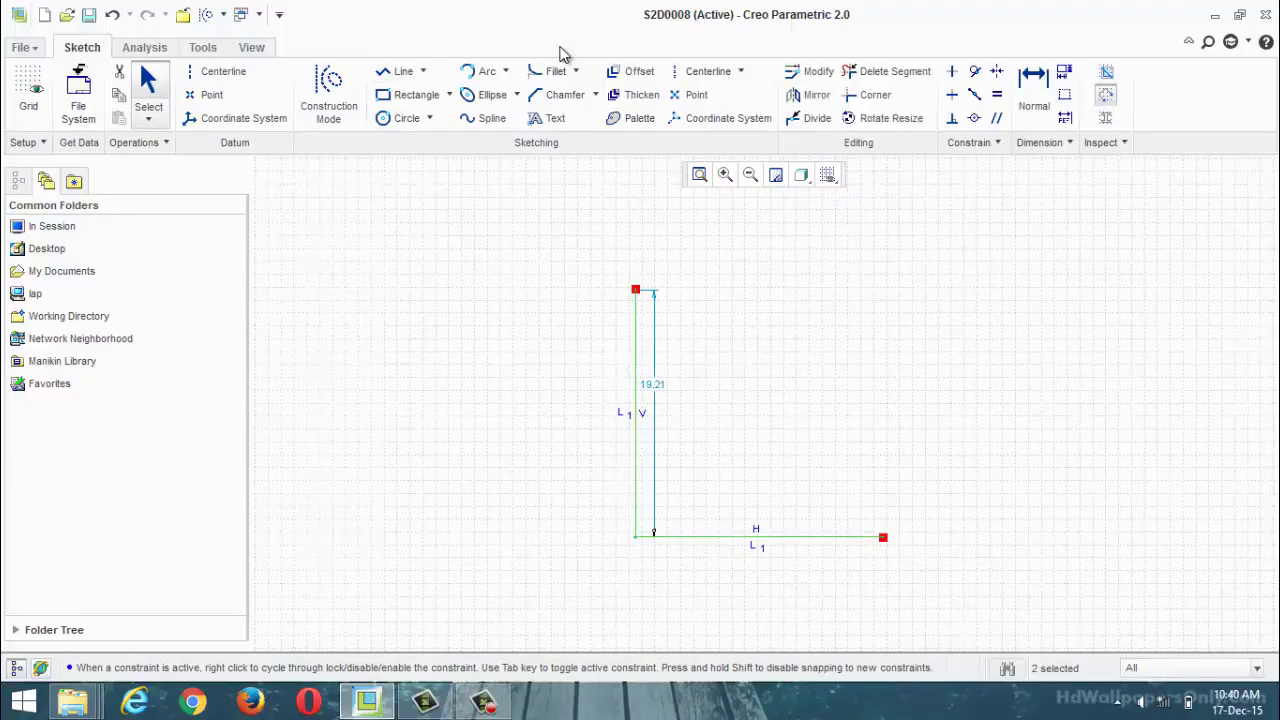
Thicken the L-shaped lines as a chain with open ends, thickness 10 and offset 7, and undo the result.
left_click(639, 95)
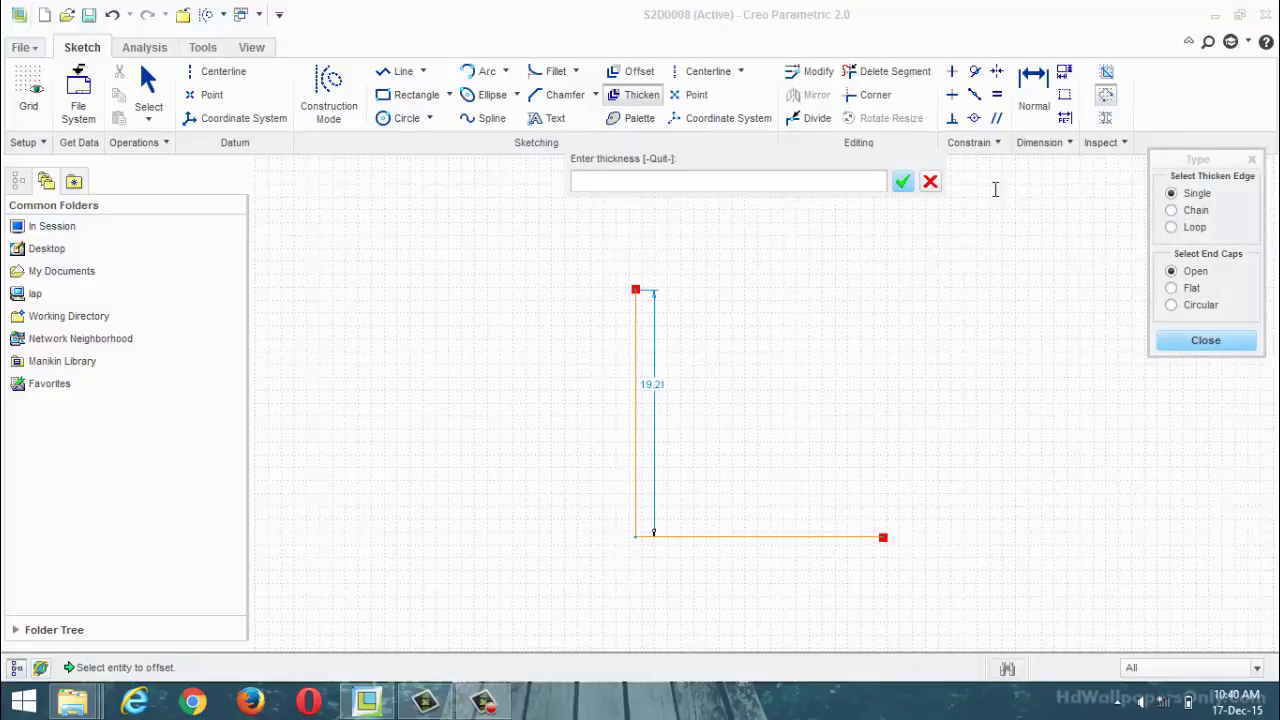
left_click(931, 183)
left_click(1171, 210)
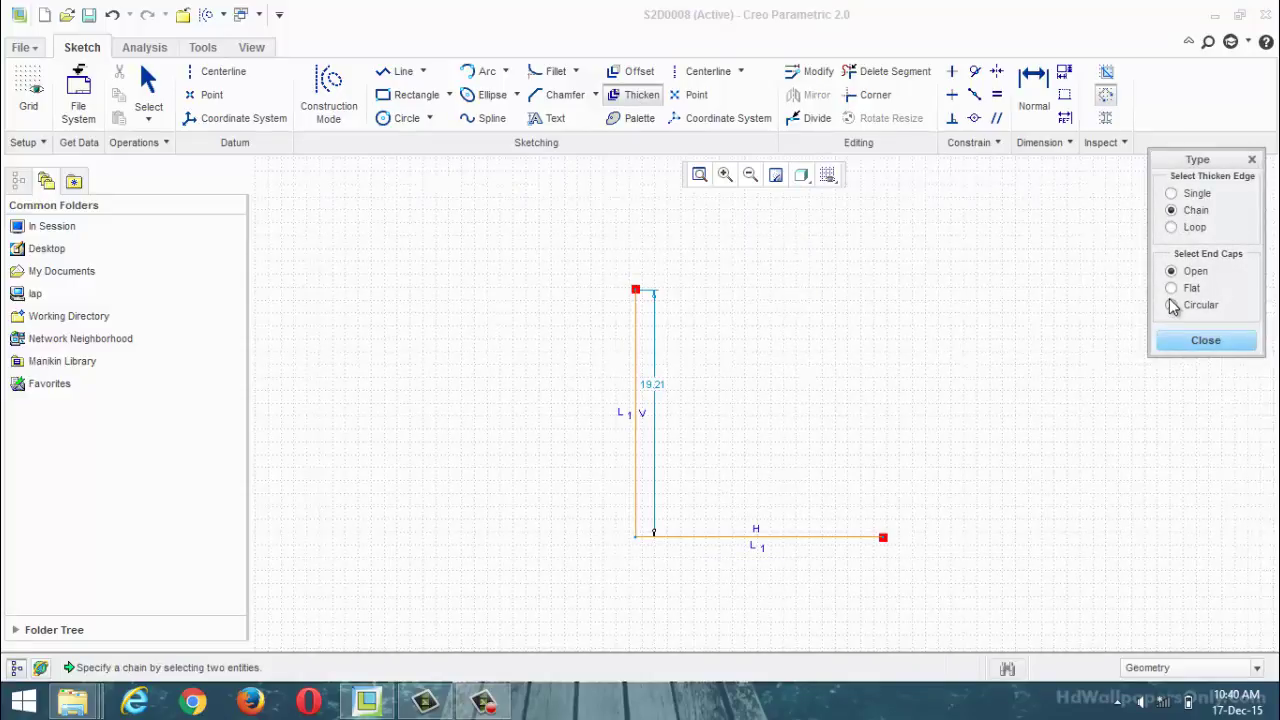
left_click(637, 460)
left_click(684, 536)
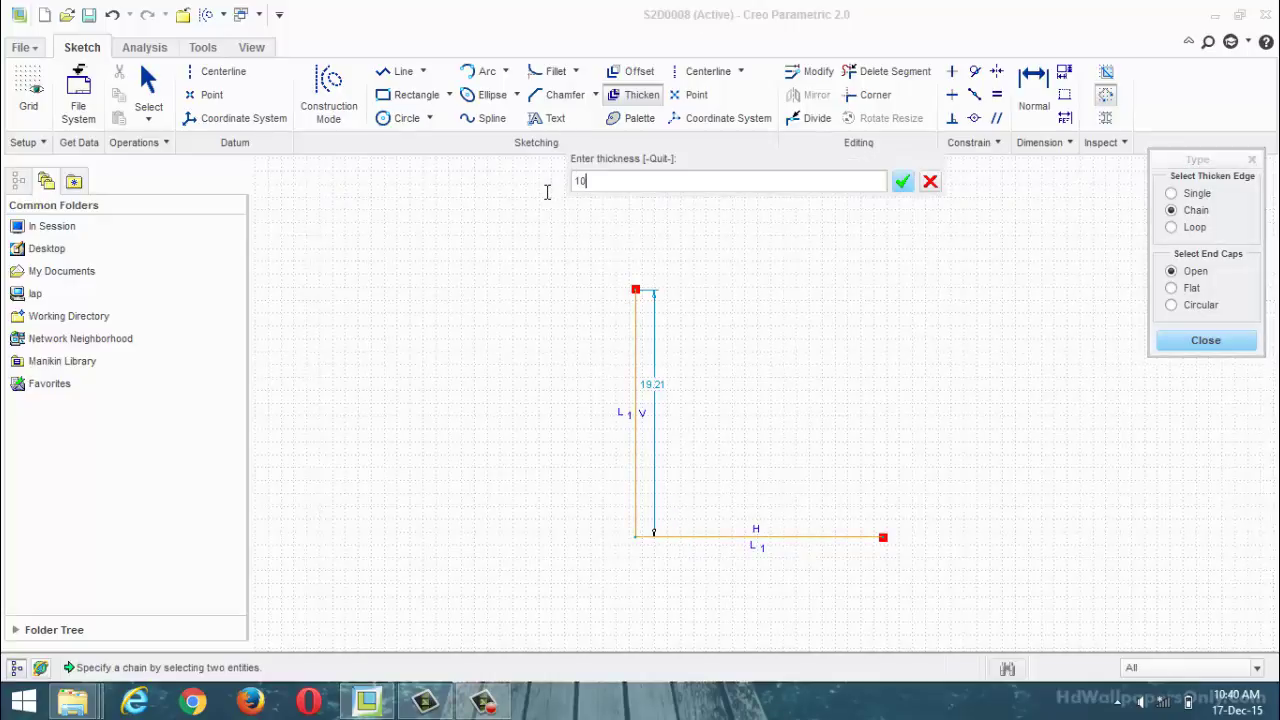
key("Return")
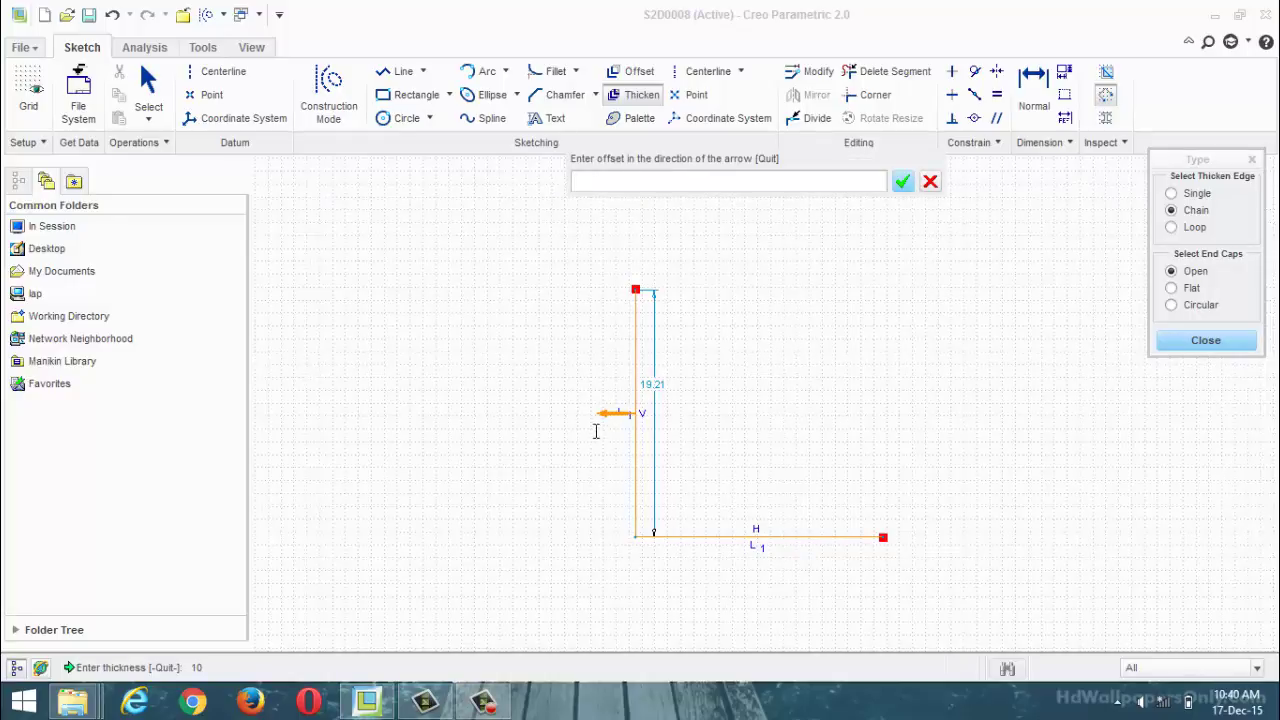
type("7")
key("Return")
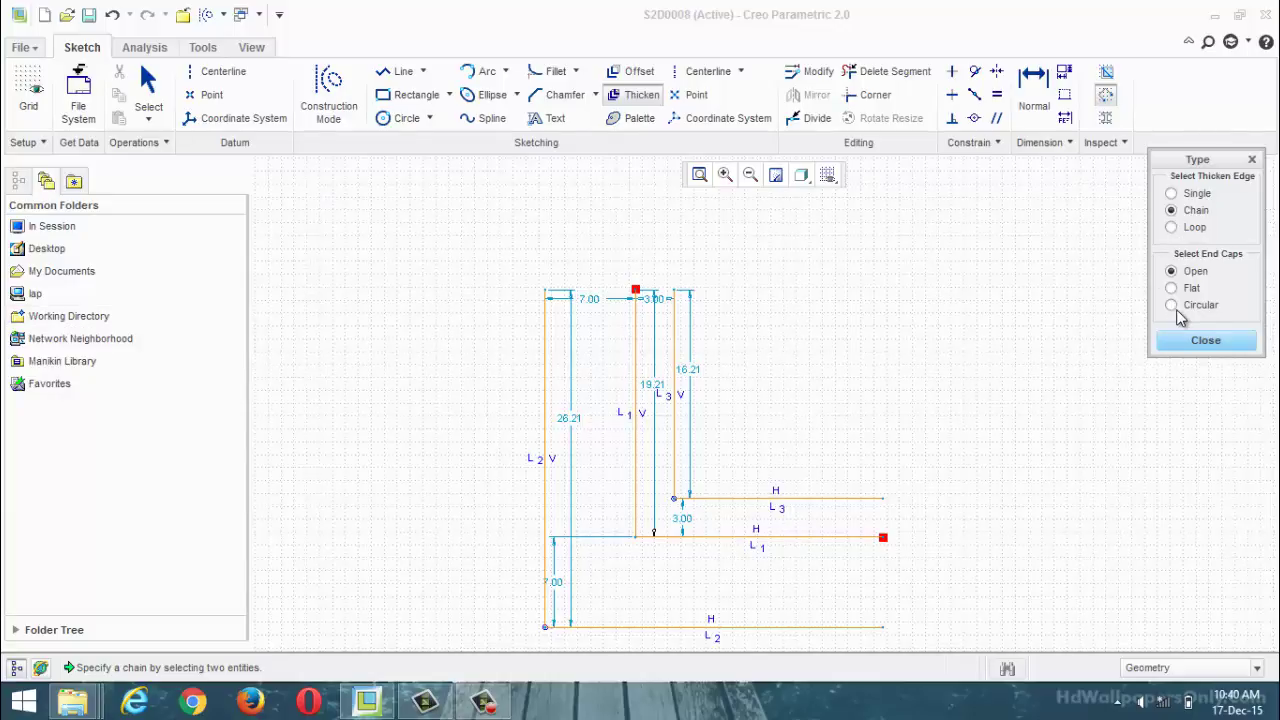
left_click(1175, 338)
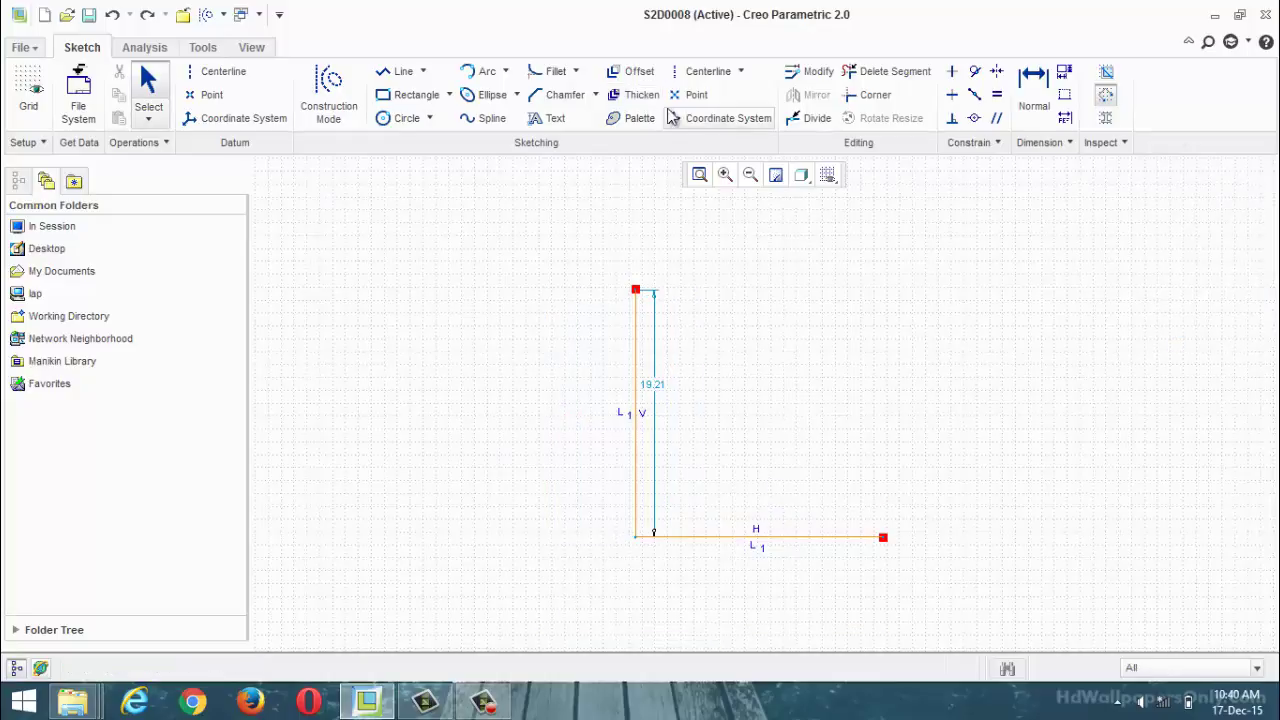
Thicken the L-shaped lines as a chain with flat end caps, thickness 10 and offset 7.
left_click(634, 96)
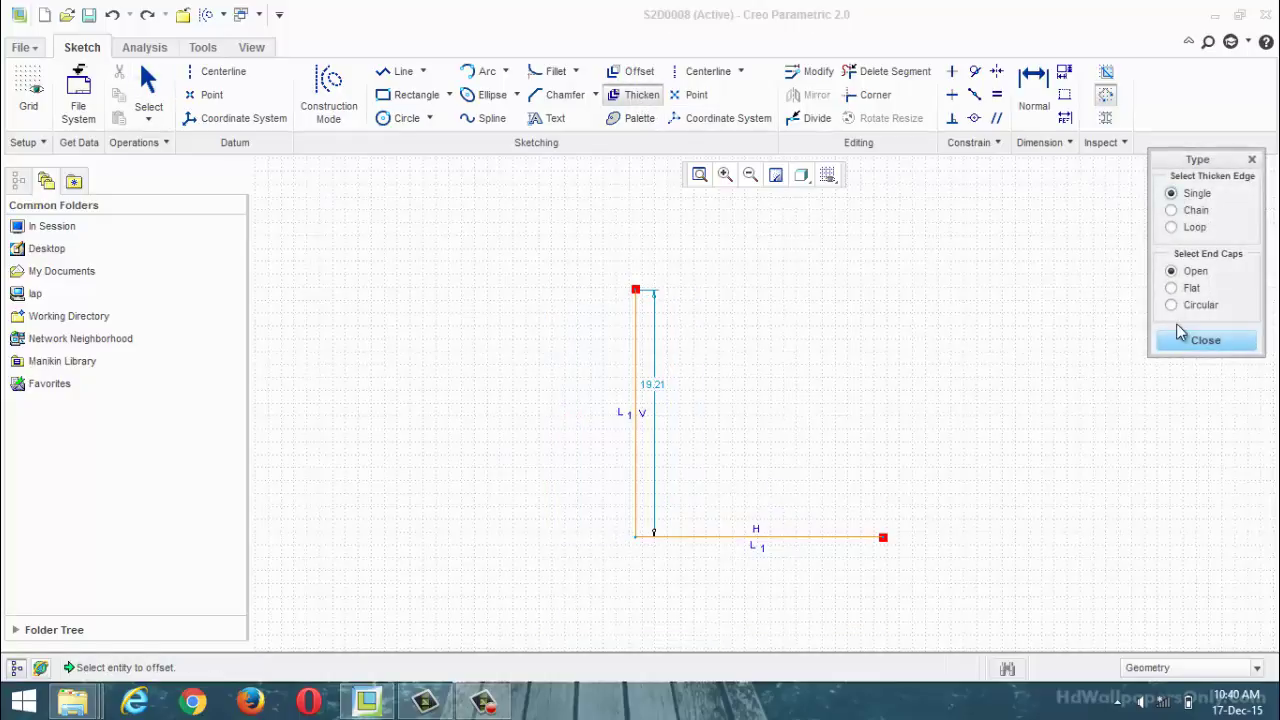
left_click(1172, 288)
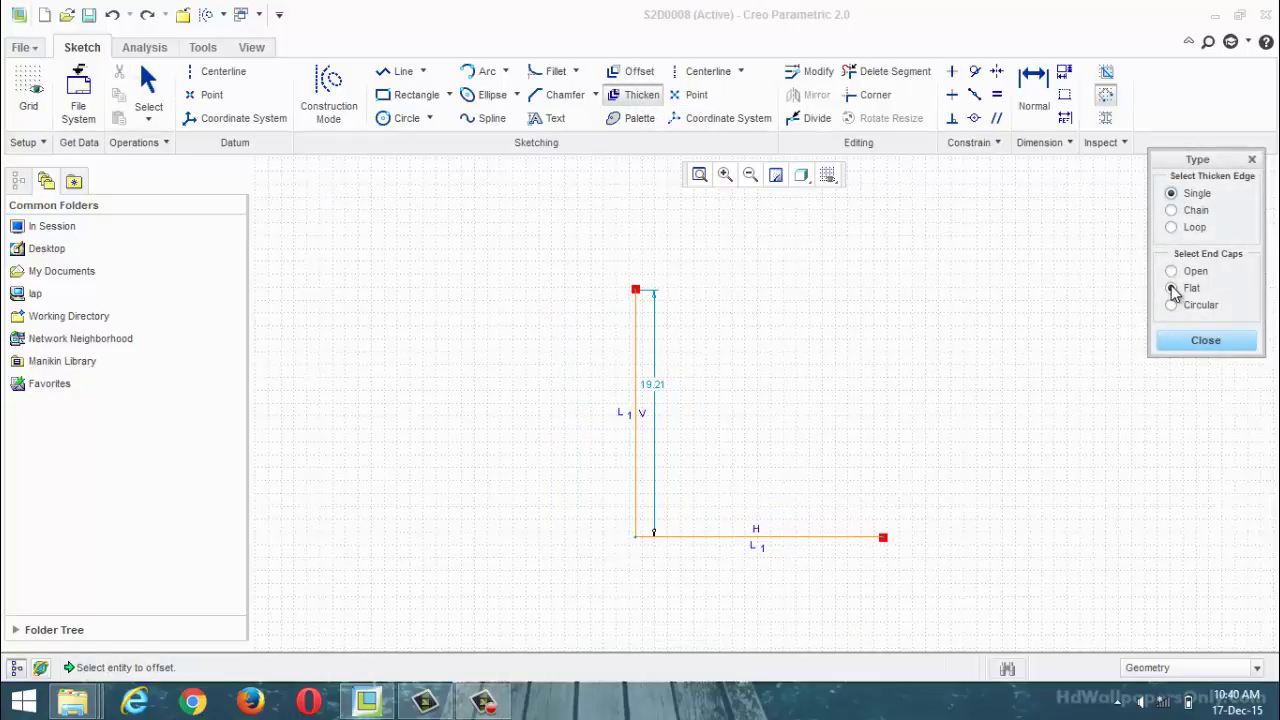
left_click(1172, 210)
left_click(641, 505)
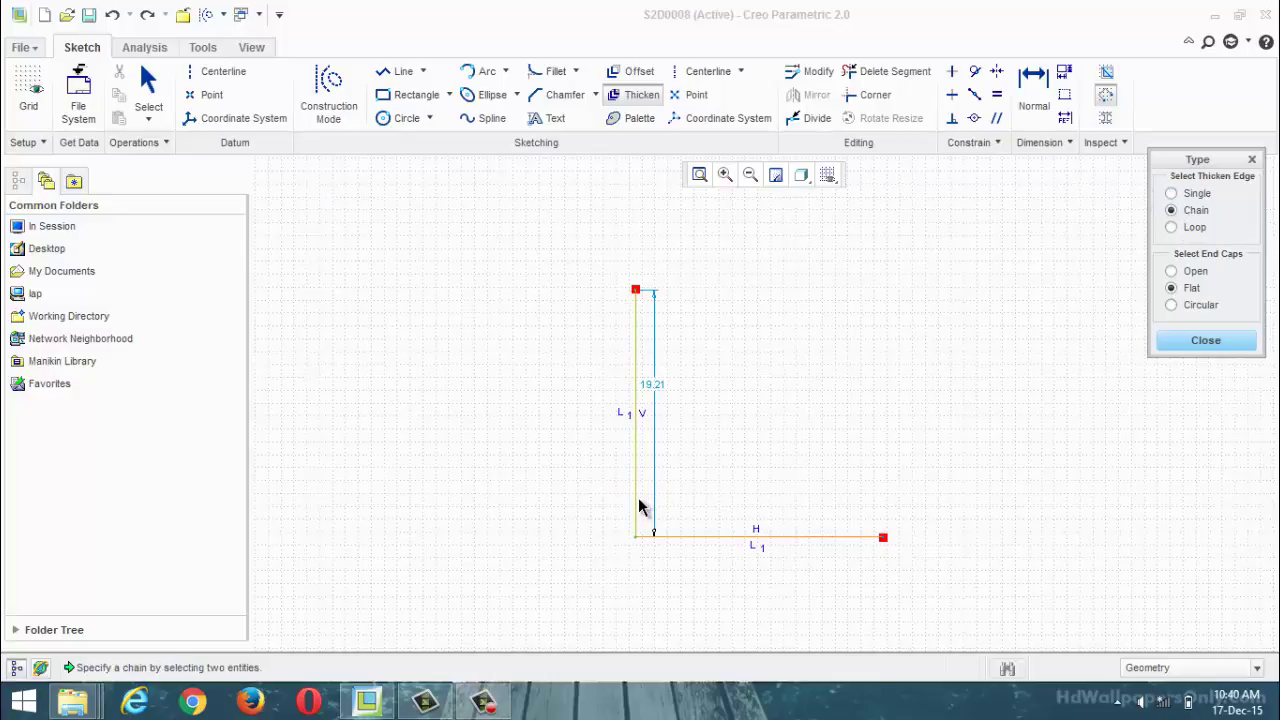
left_click(735, 537)
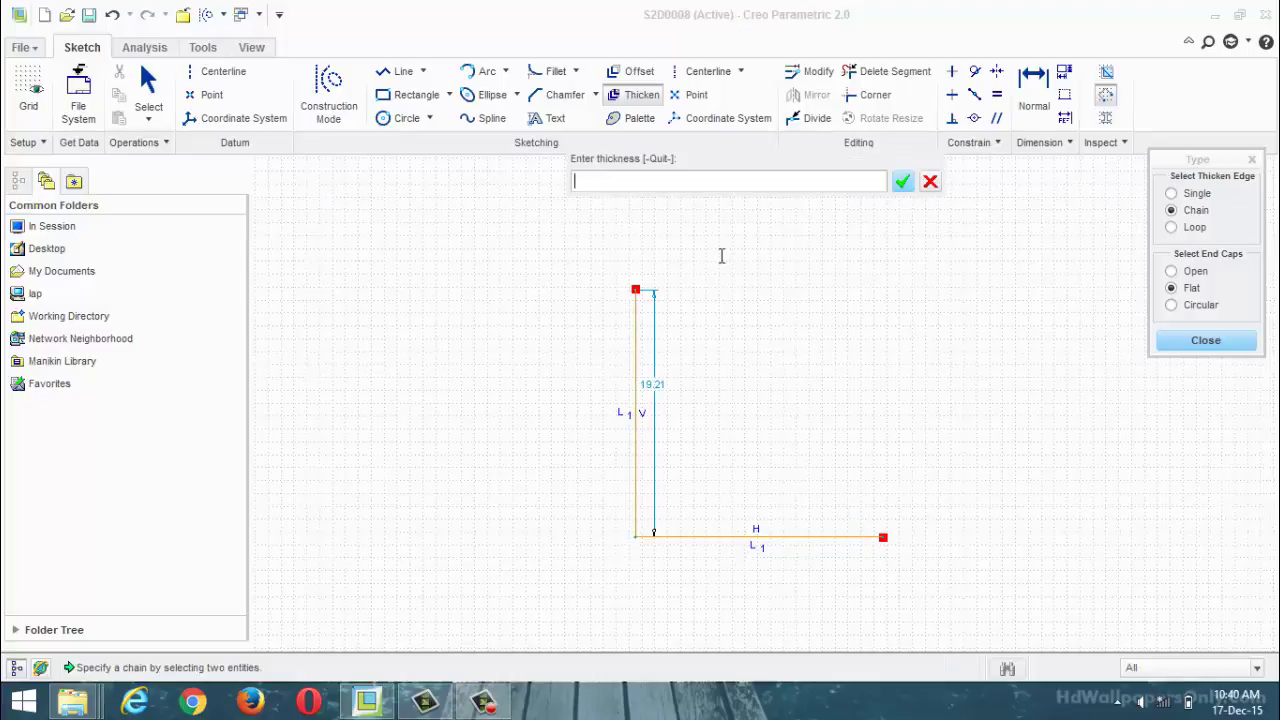
key("Return")
type("7")
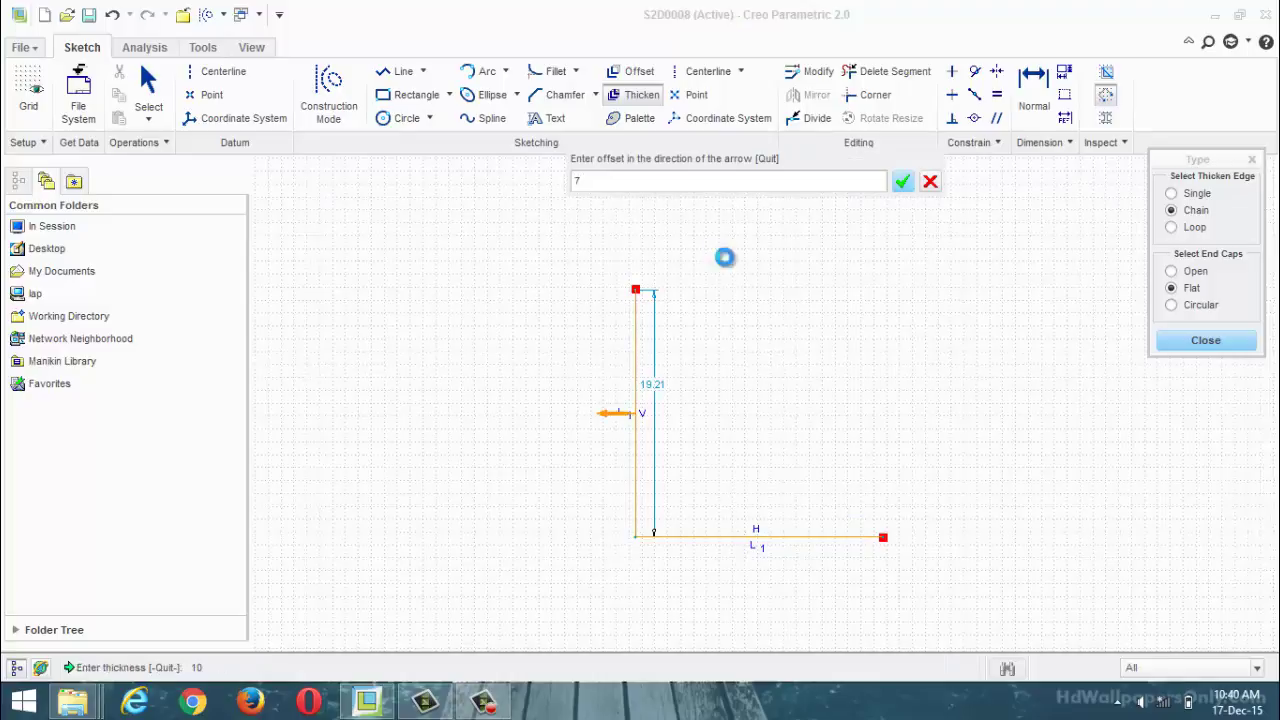
key("Return")
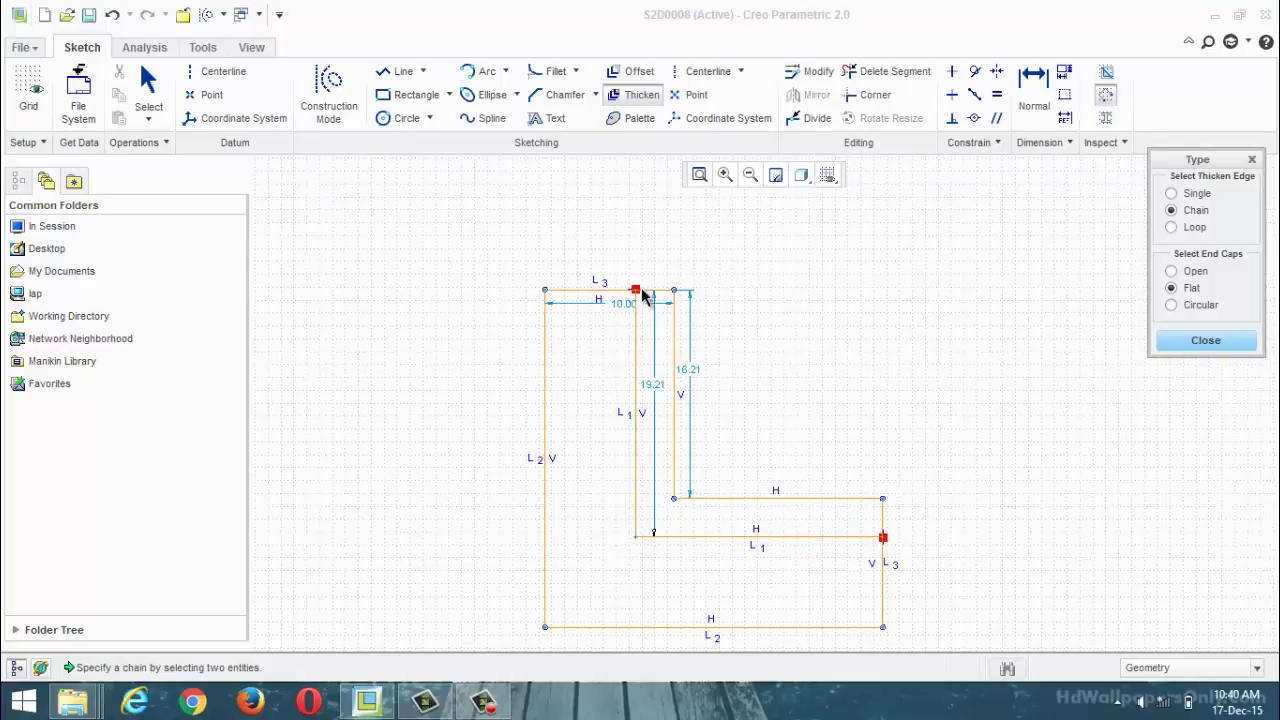
Inspect the flat-capped end of the outline, leave the Thicken command and undo the thickening.
scroll(641, 291, "up", 3)
scroll(643, 294, "down", 6)
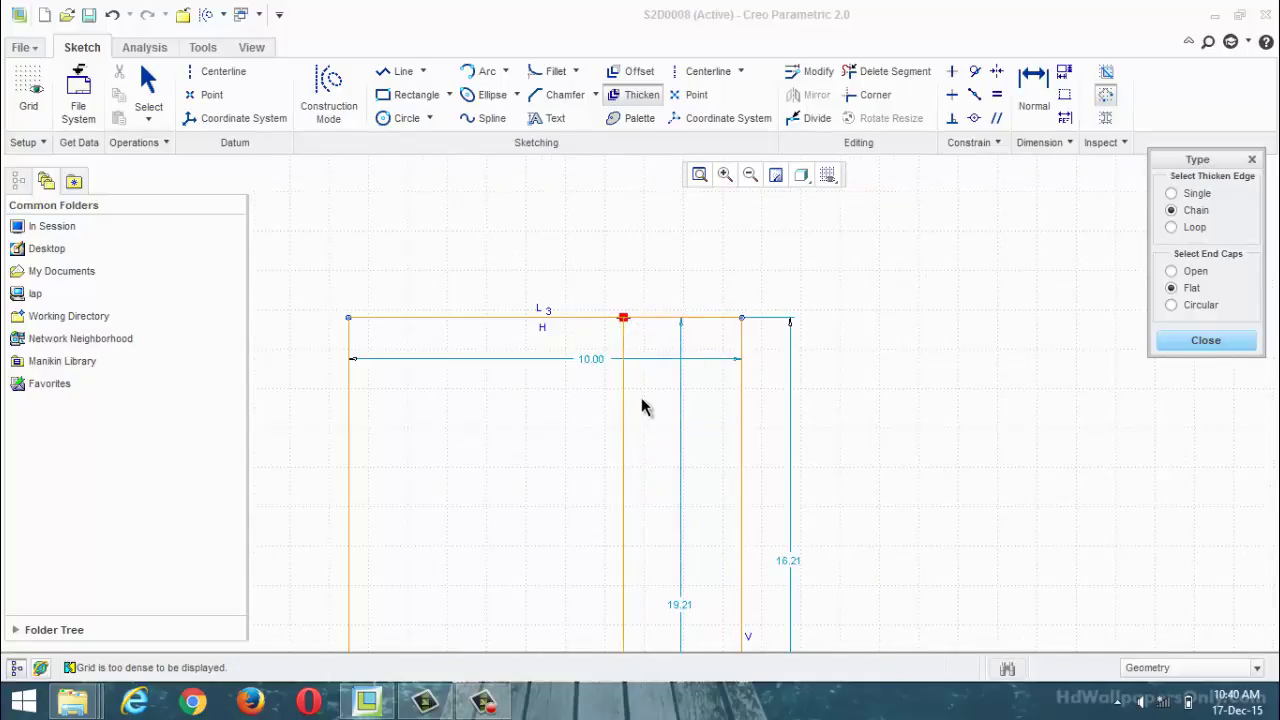
scroll(670, 390, "down", 2)
scroll(720, 355, "up", 5)
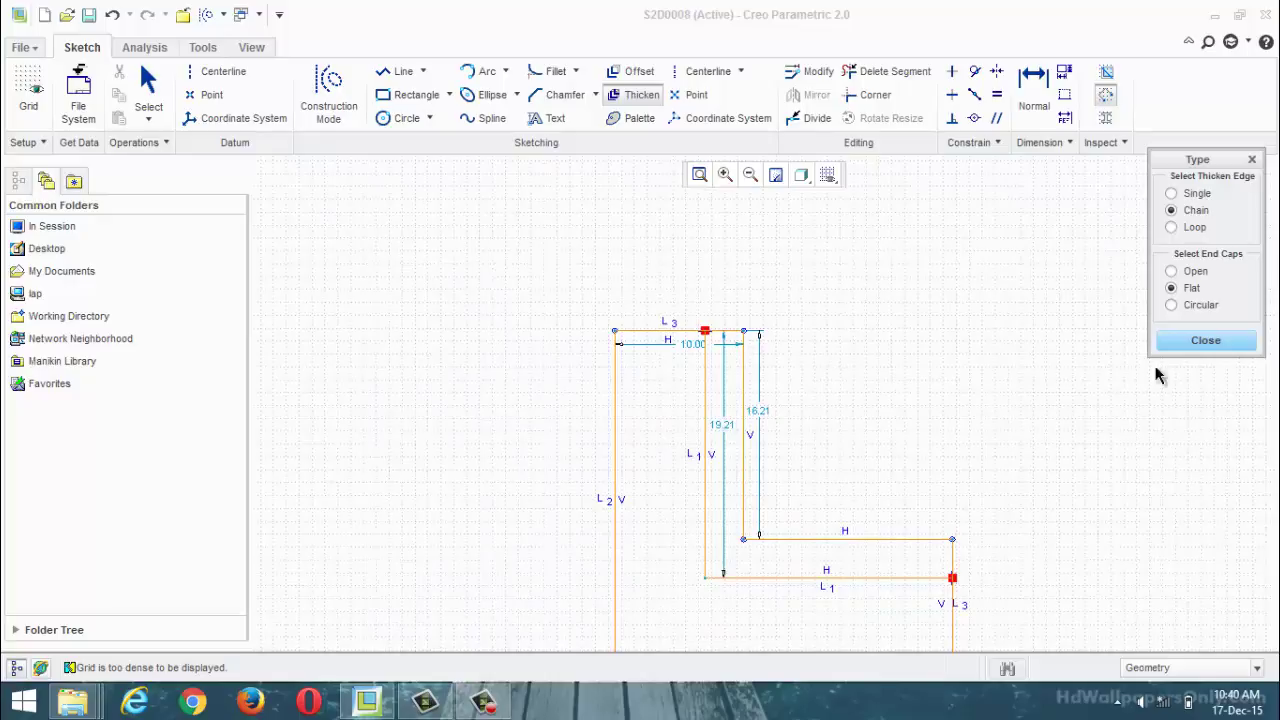
left_click(1180, 343)
key("ctrl+z")
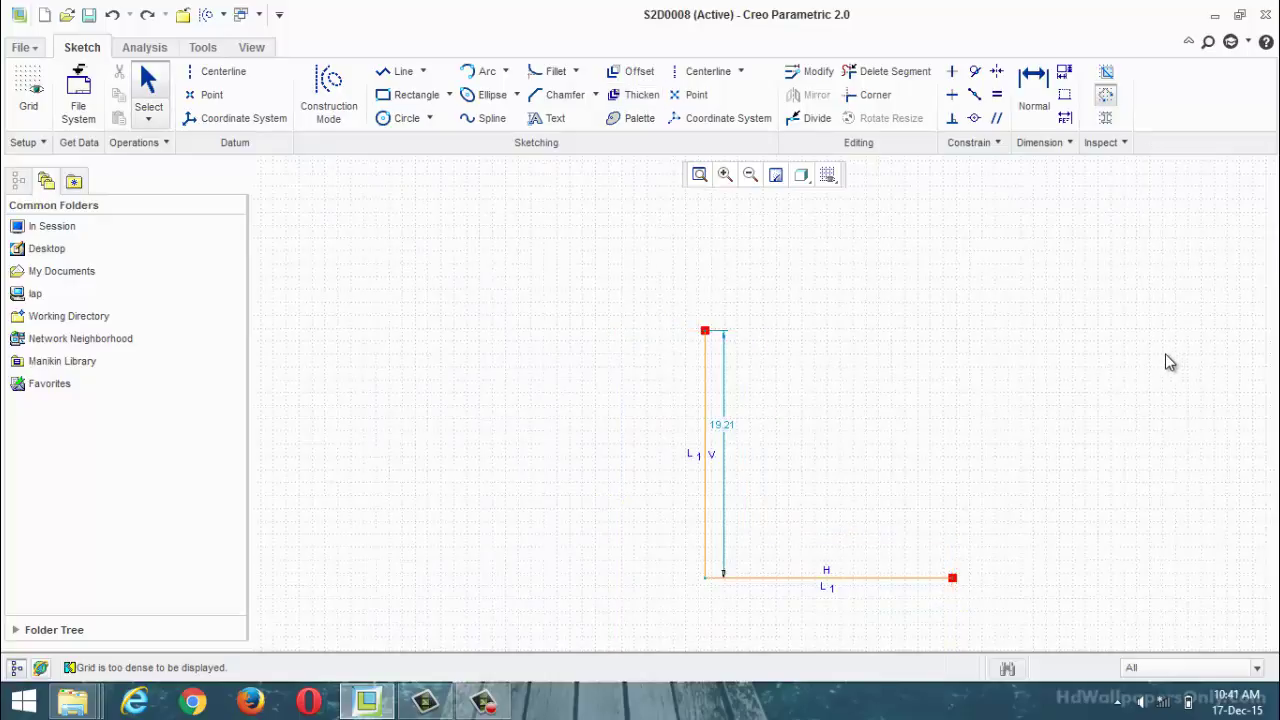
Thicken the L-shaped lines as a chain with circular end caps, thickness 10 and offset 3.
left_click(634, 95)
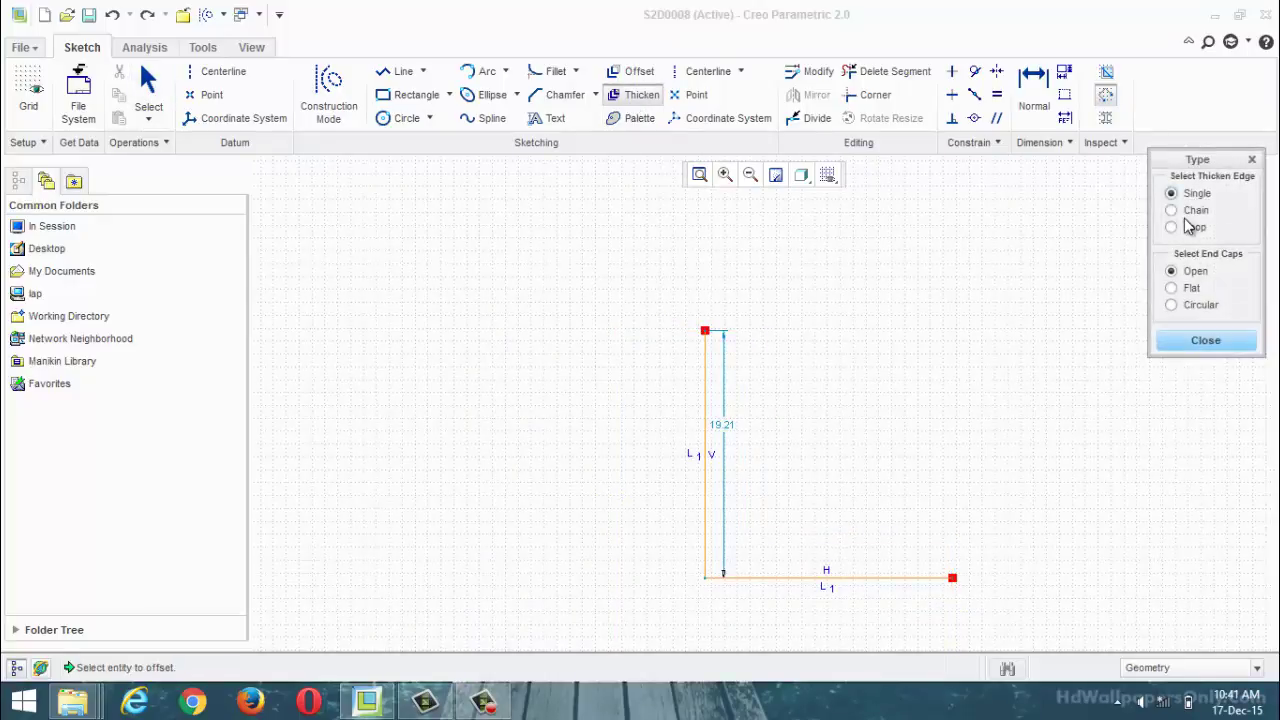
left_click(1172, 211)
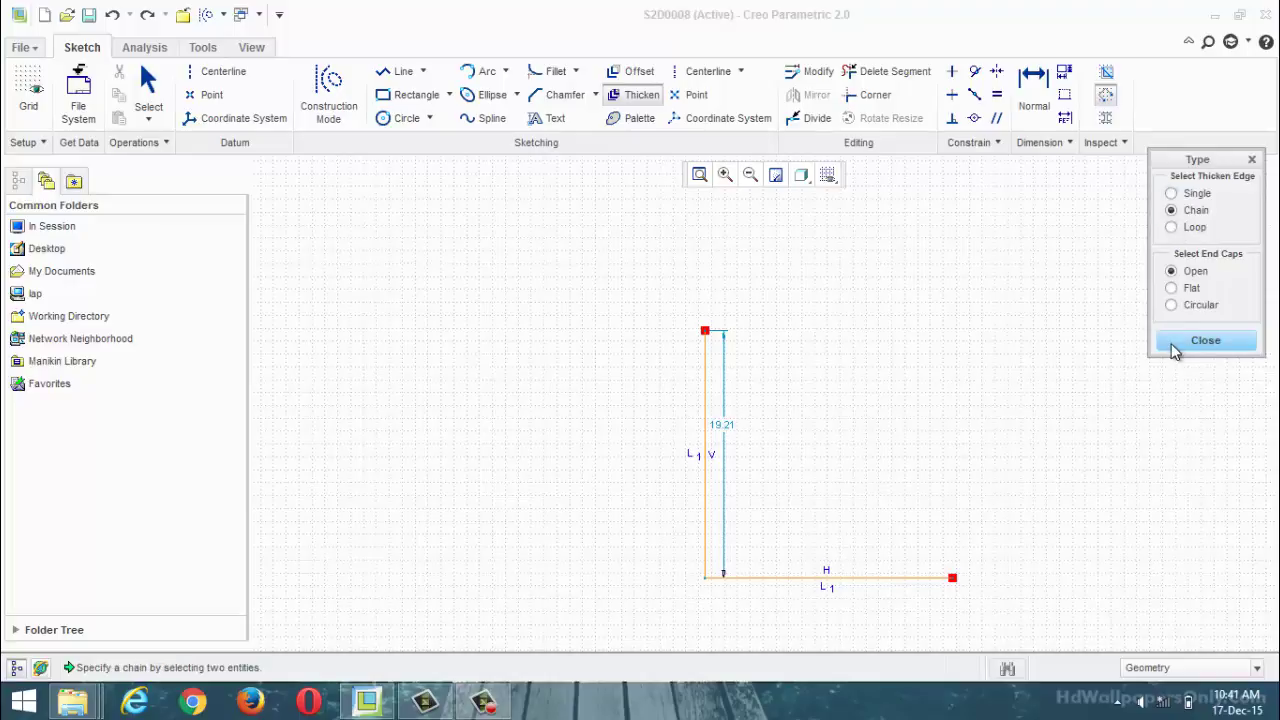
left_click(1171, 305)
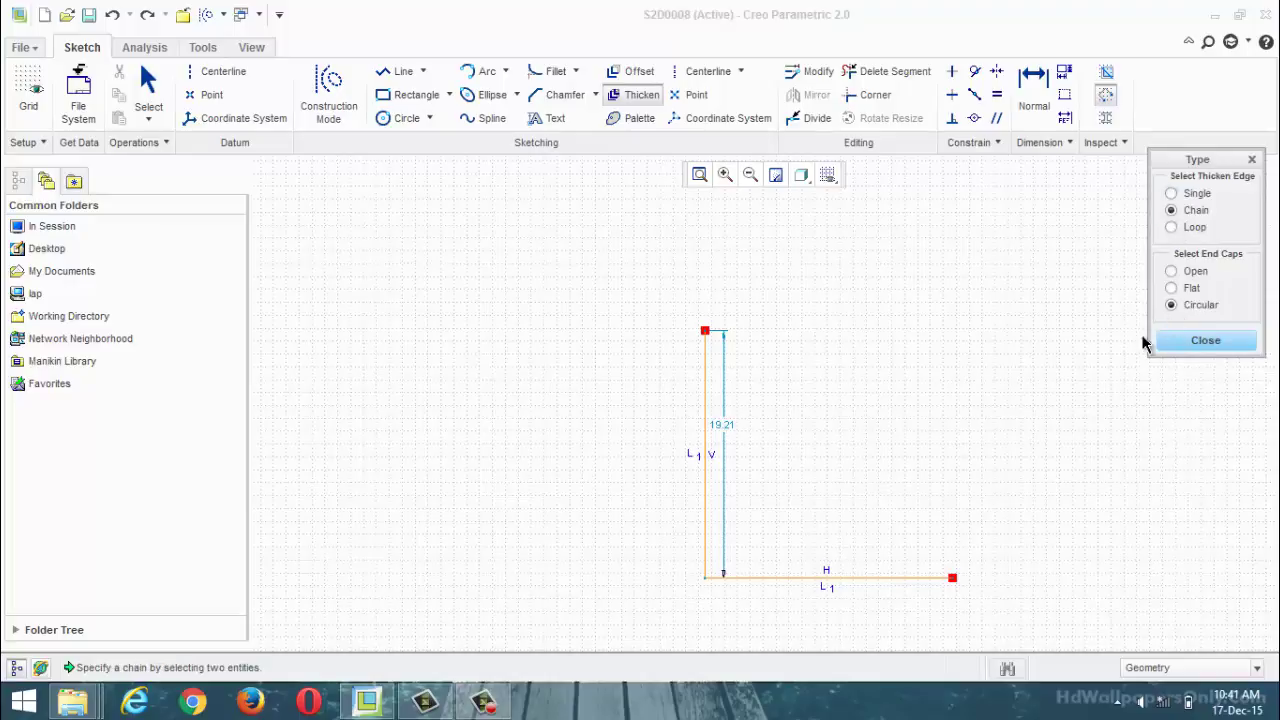
left_click(706, 500)
left_click(791, 576)
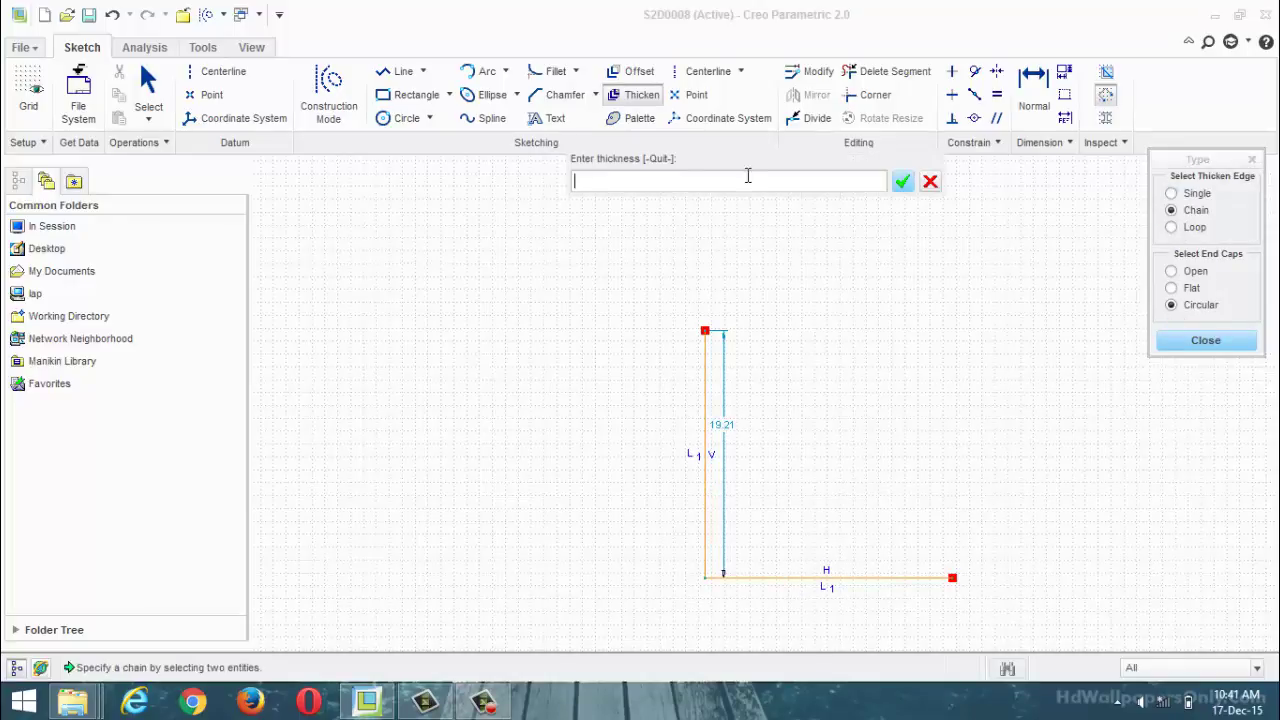
type("10")
key("Return")
type("3")
key("Return")
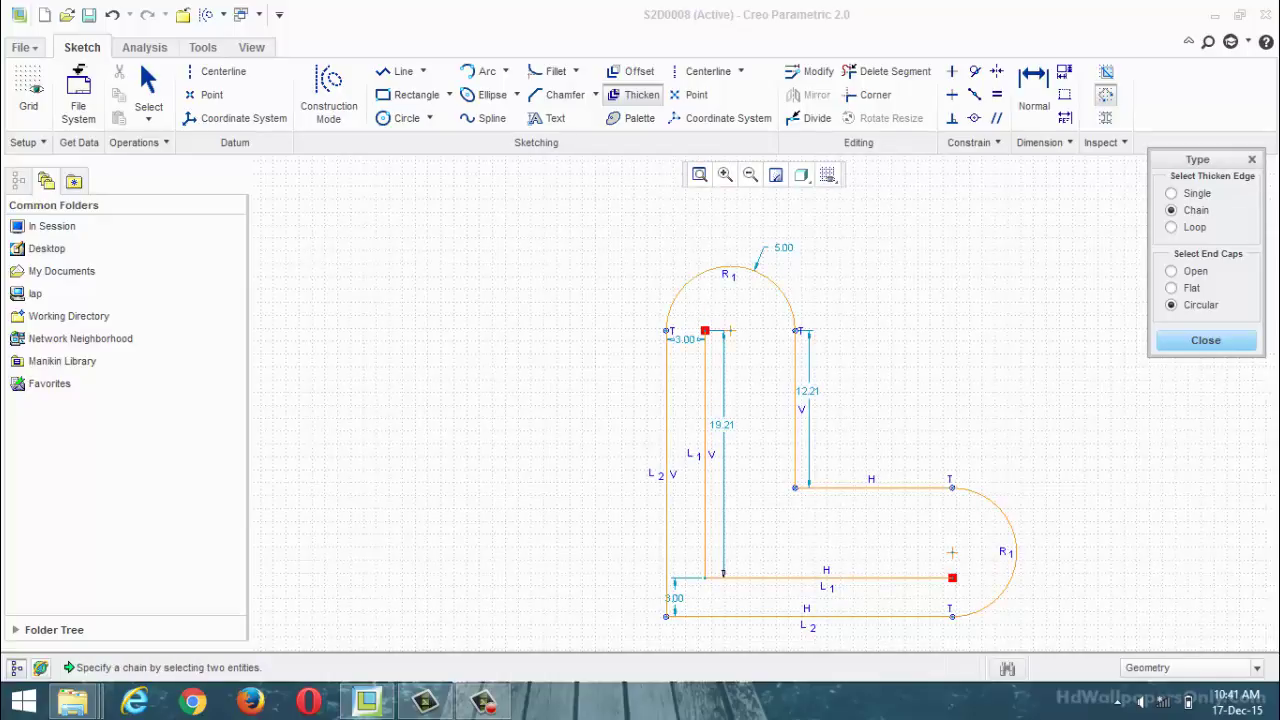
left_click(1224, 344)
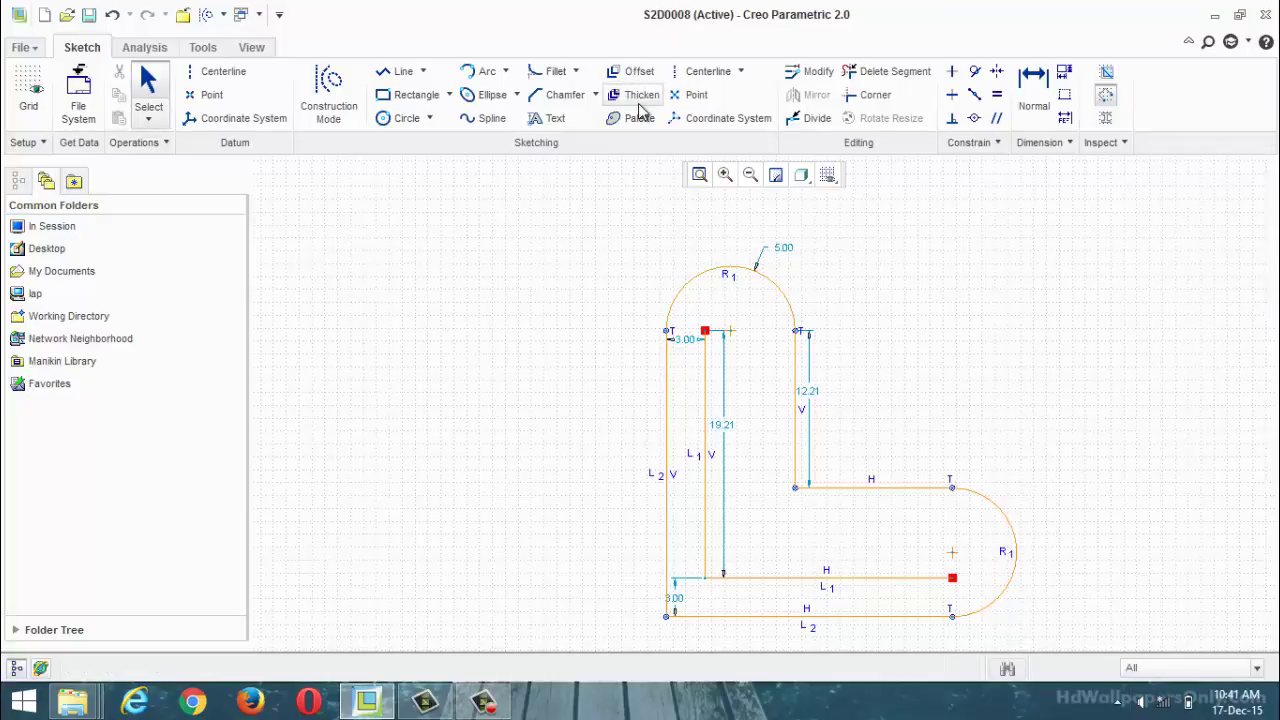
Undo the circular-capped thickening and the L-shaped lines to clear the sketch.
key("ctrl+z")
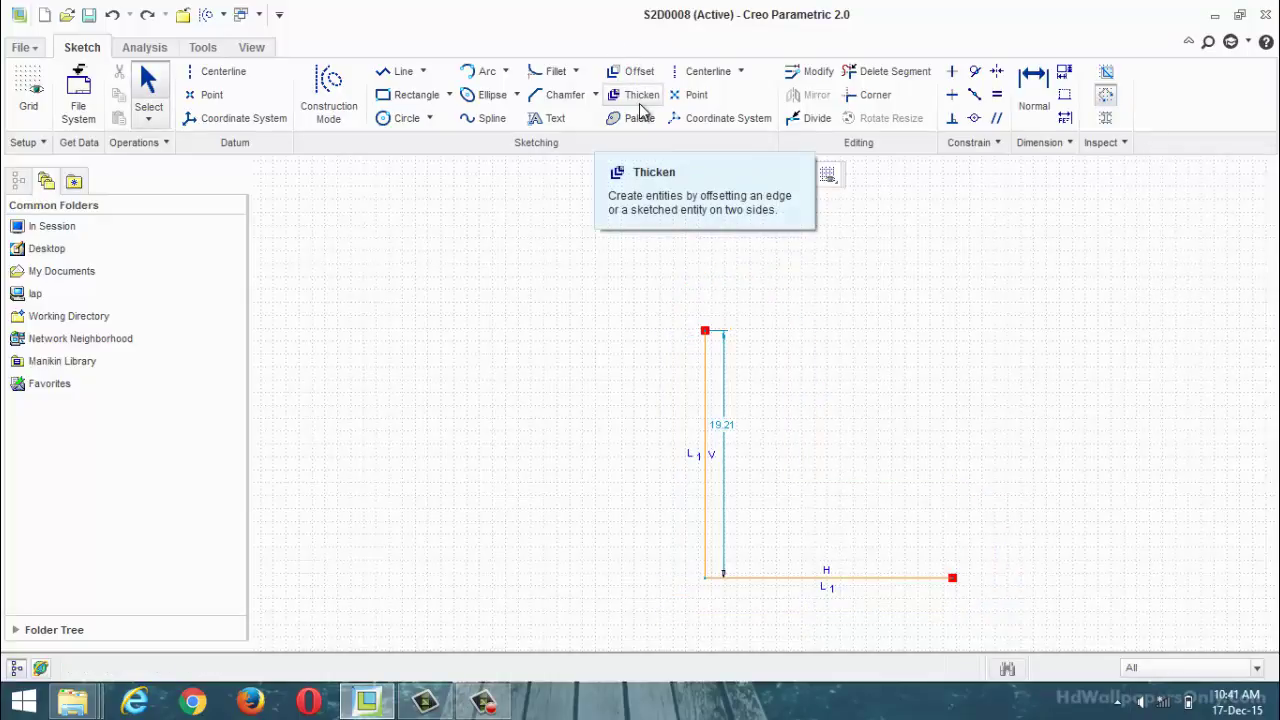
key("ctrl+z")
Sketch a rectangle about 12.6 wide and 13.9 high near the middle of the sketch.
left_click(410, 94)
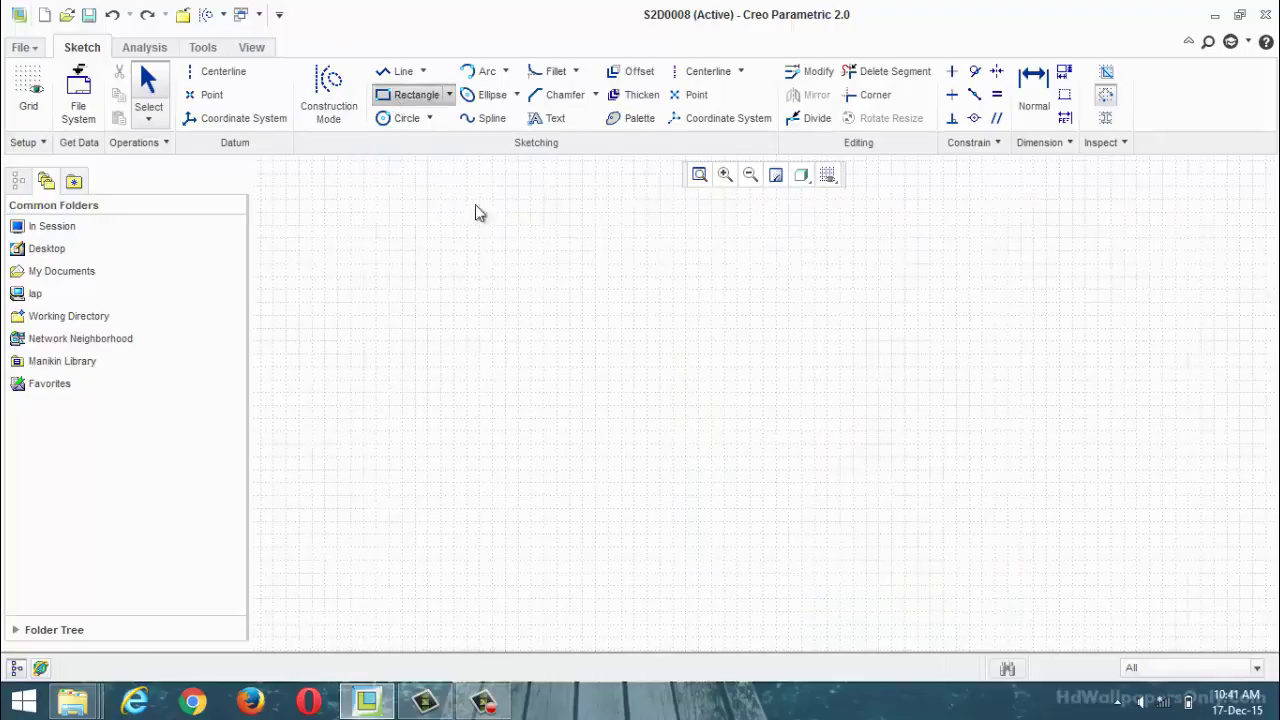
left_click(592, 335)
left_click(754, 514)
middle_click(754, 514)
Thicken only the rectangle's top edge with open ends, thickness 5 and offset 2.5, close the command and delete the resulting lines.
left_click(637, 94)
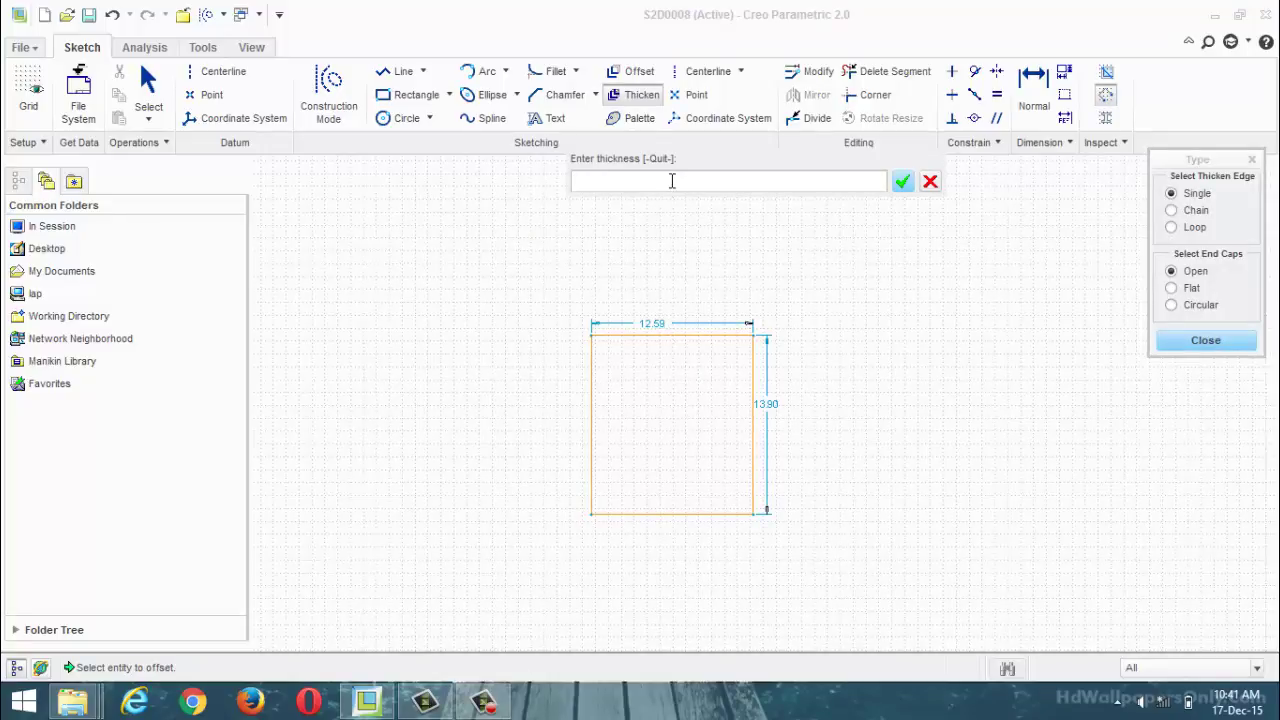
key("Return")
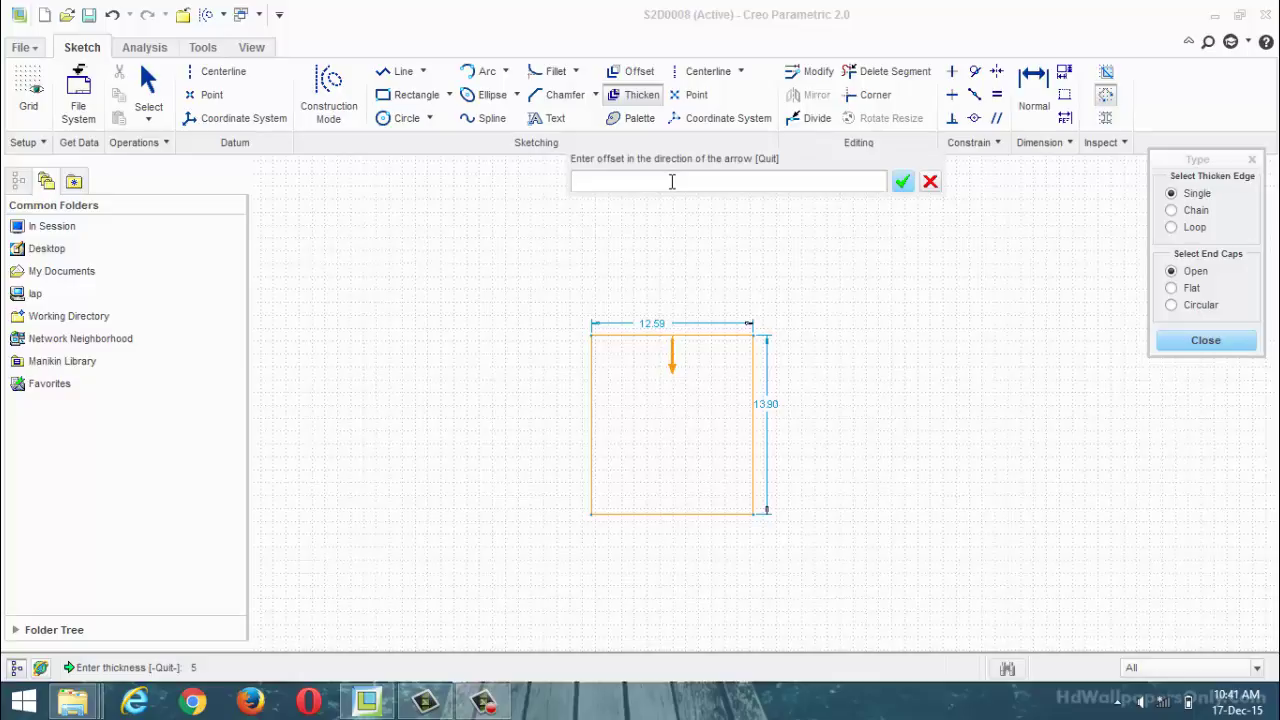
type("2.5")
middle_click(671, 182)
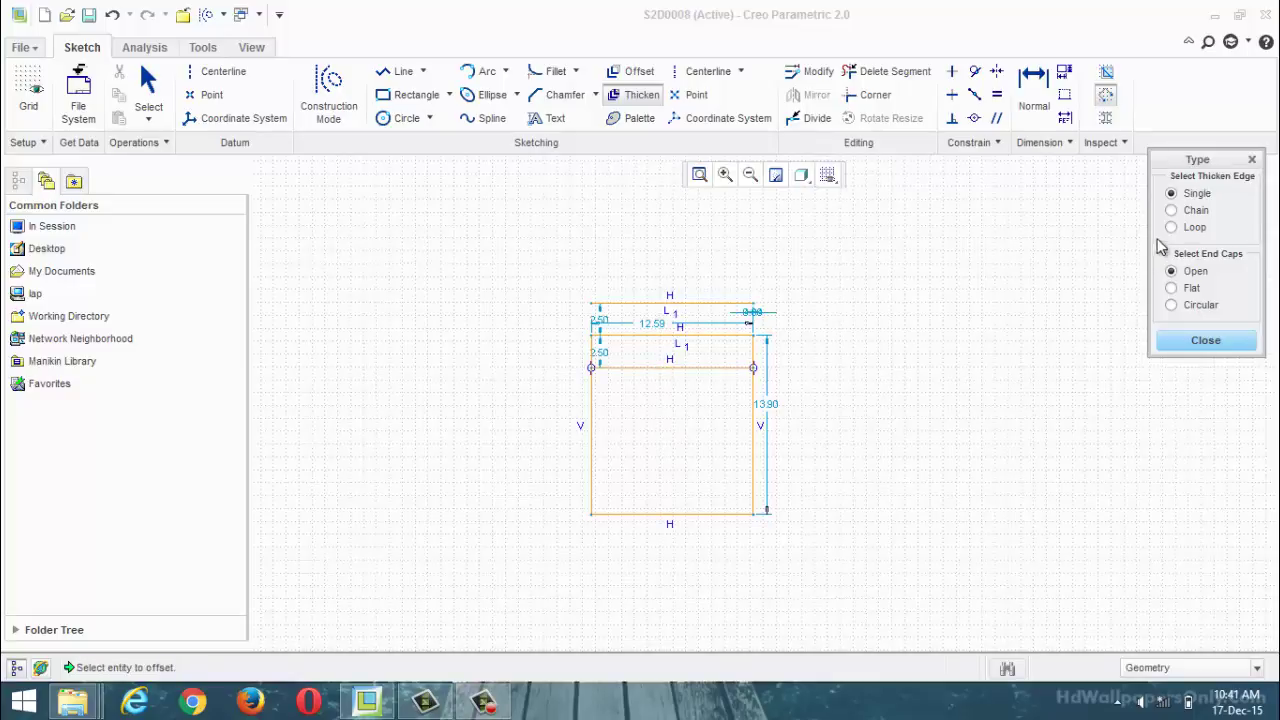
left_click(1205, 341)
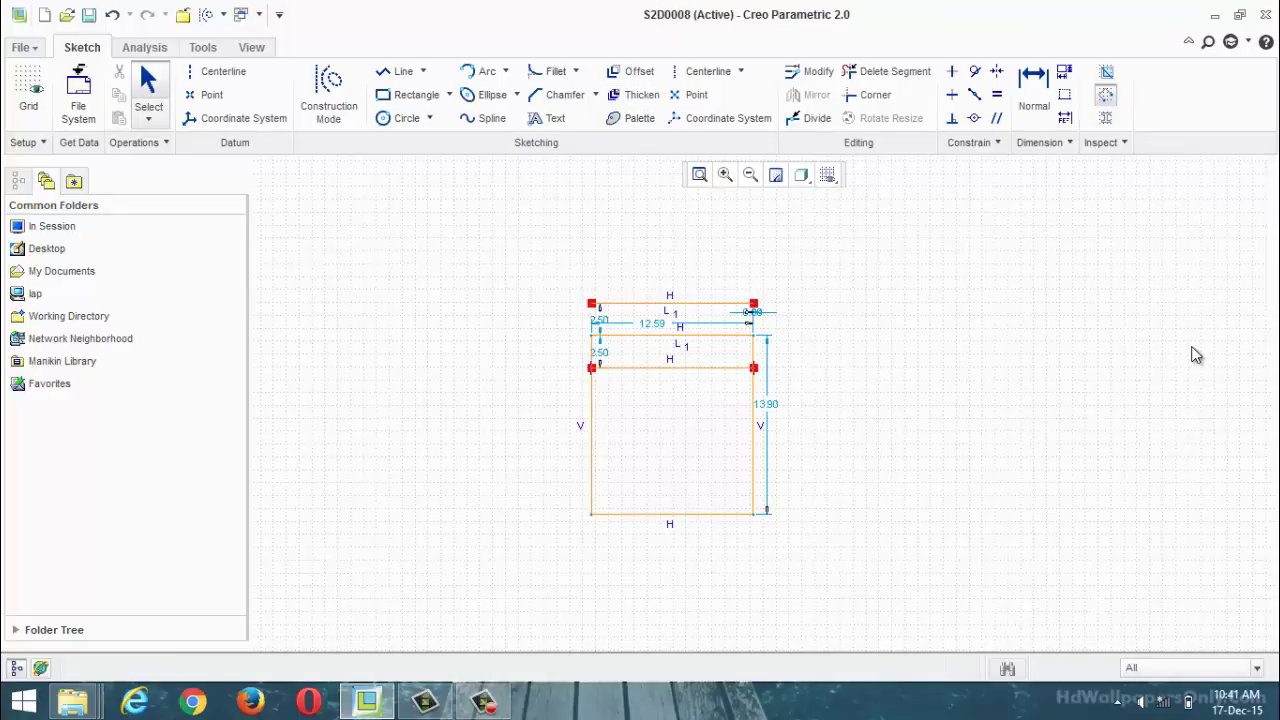
key("Delete")
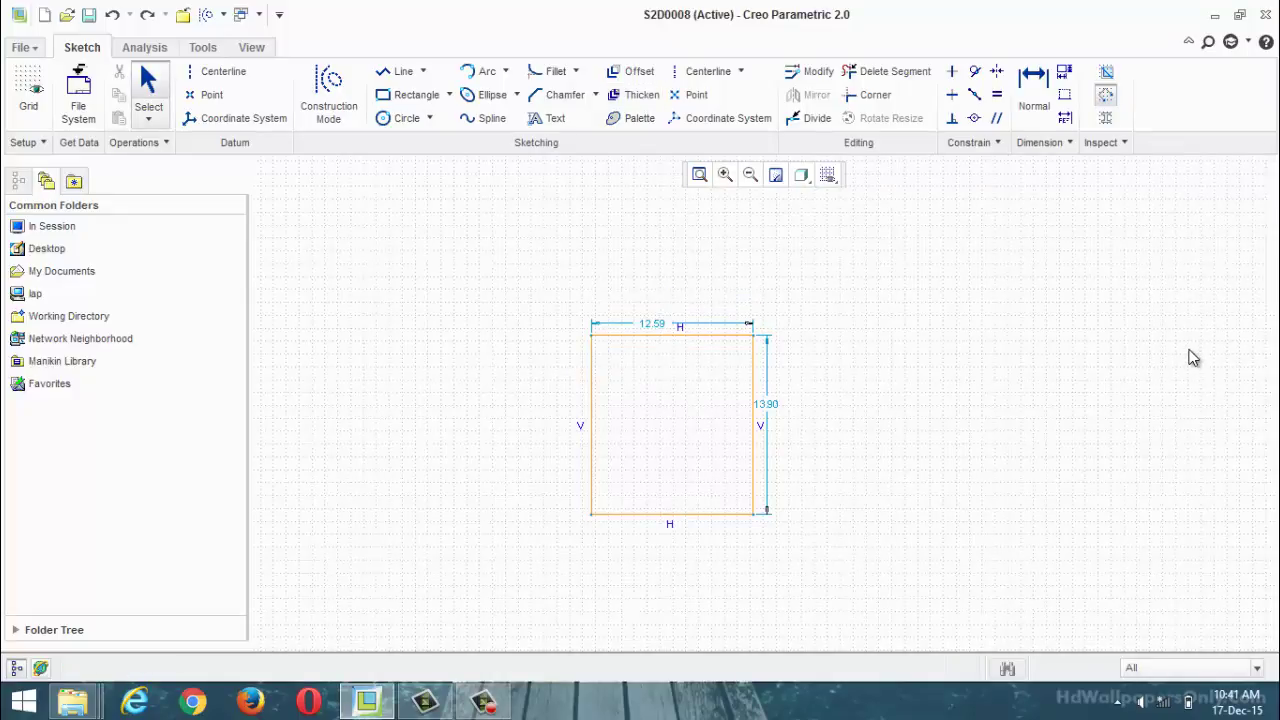
Thicken the whole rectangle as a loop with open end caps, thickness 5 and offset 2.5, and close the command.
left_click(645, 94)
left_click(1171, 227)
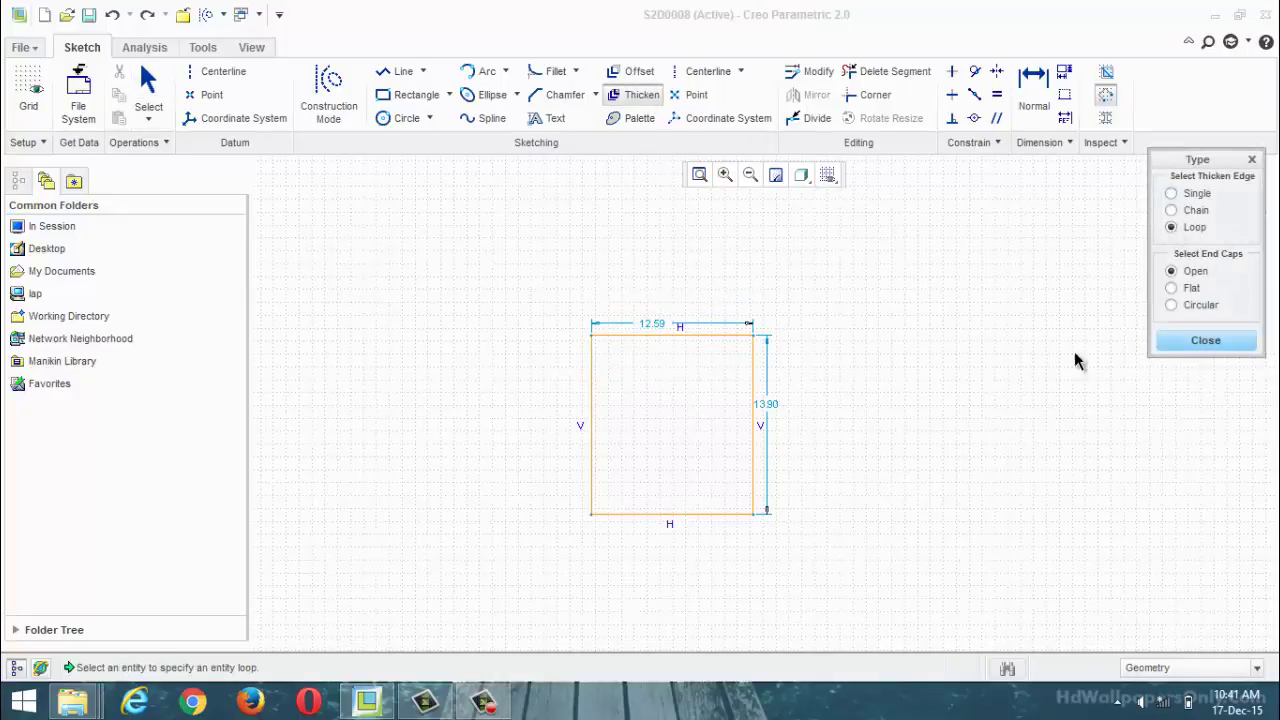
left_click(713, 337)
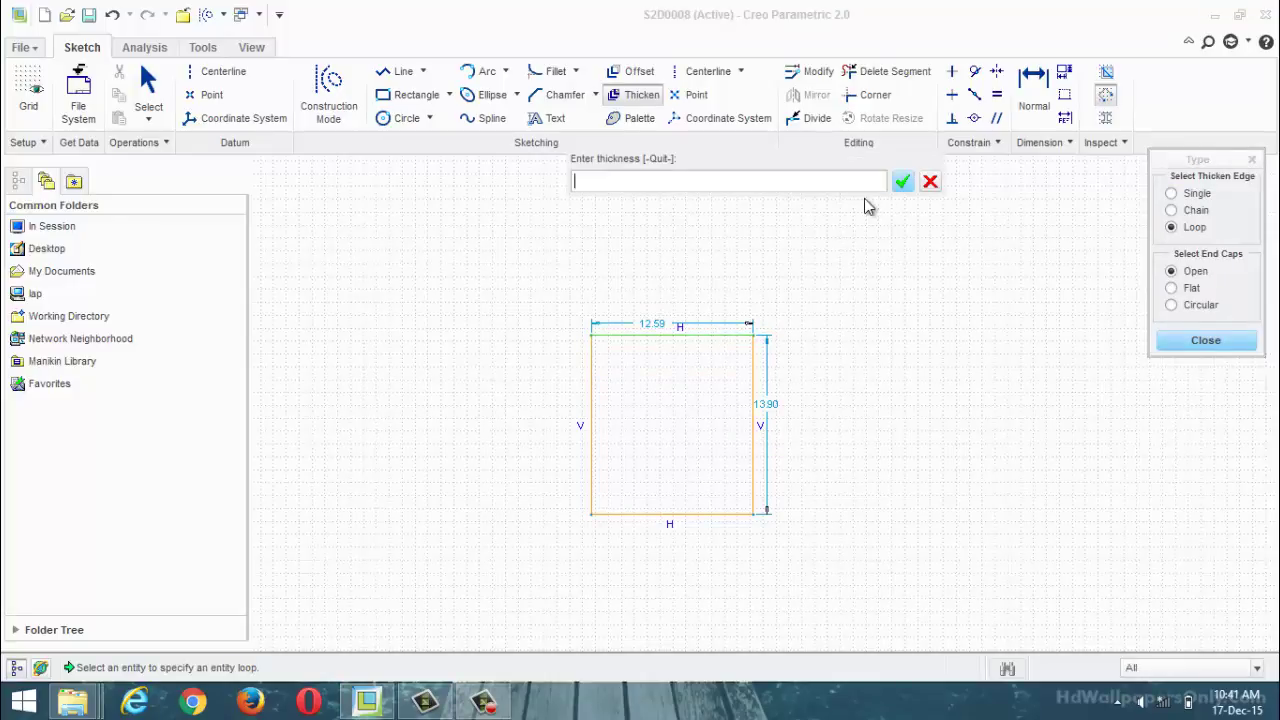
type("5")
key("Return")
type("2.5")
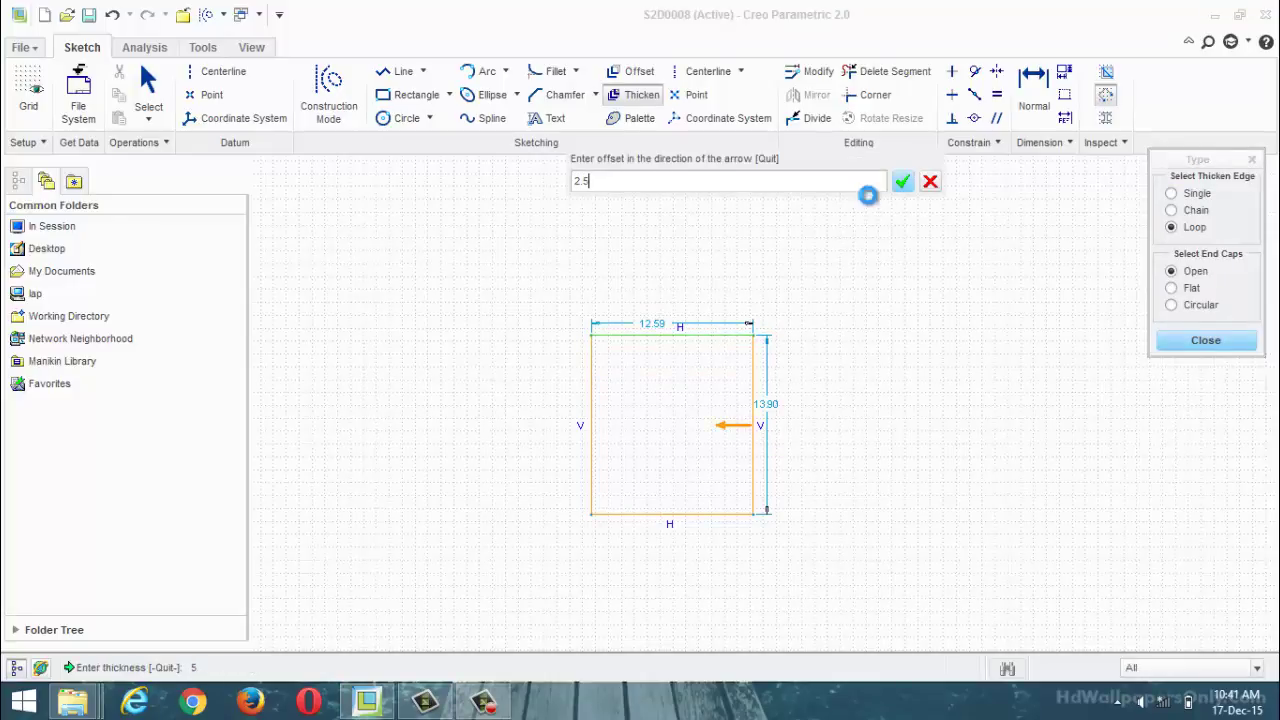
key("Return")
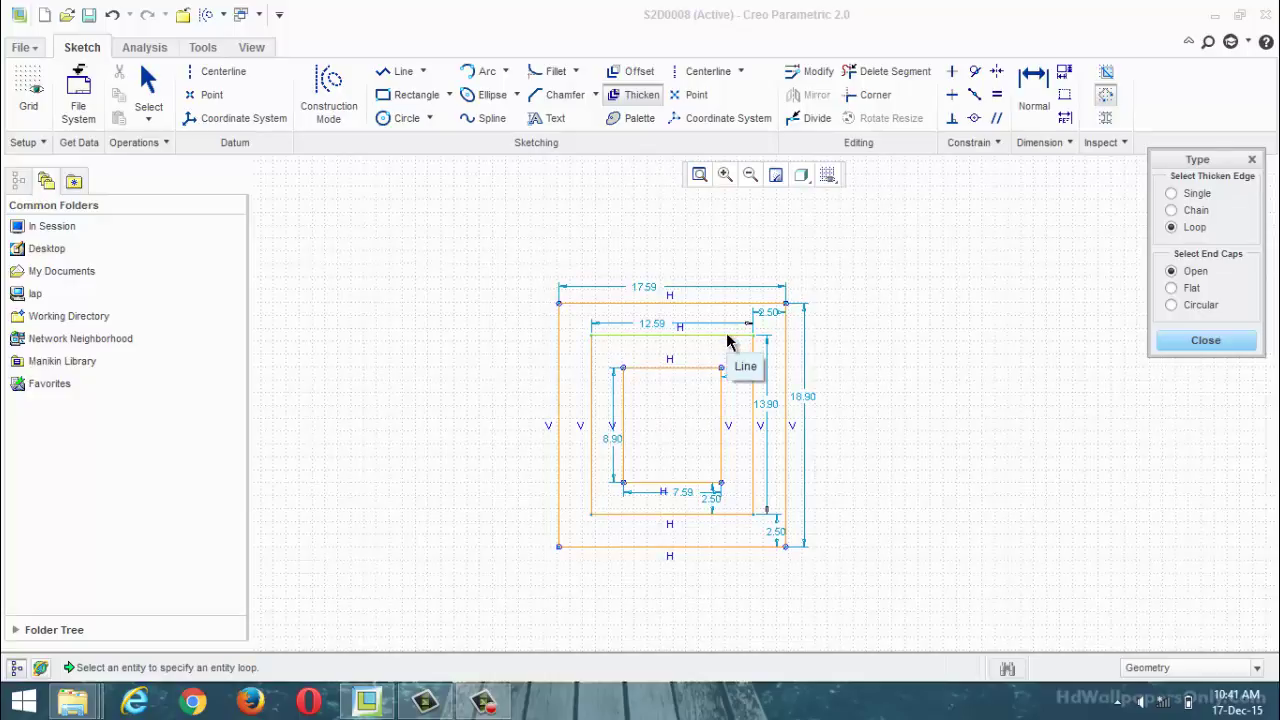
left_click(1175, 345)
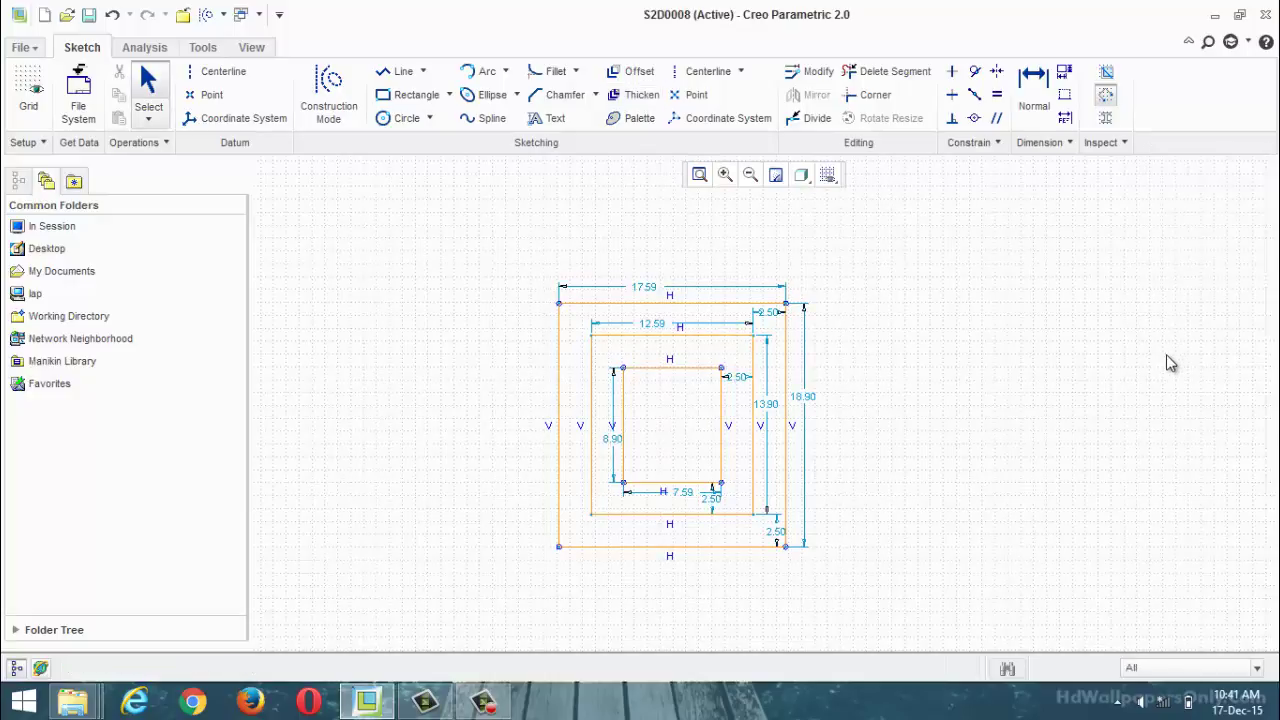
Undo the loop thickening and the rectangle to clear the sketch.
key("ctrl+z")
key("ctrl+z")
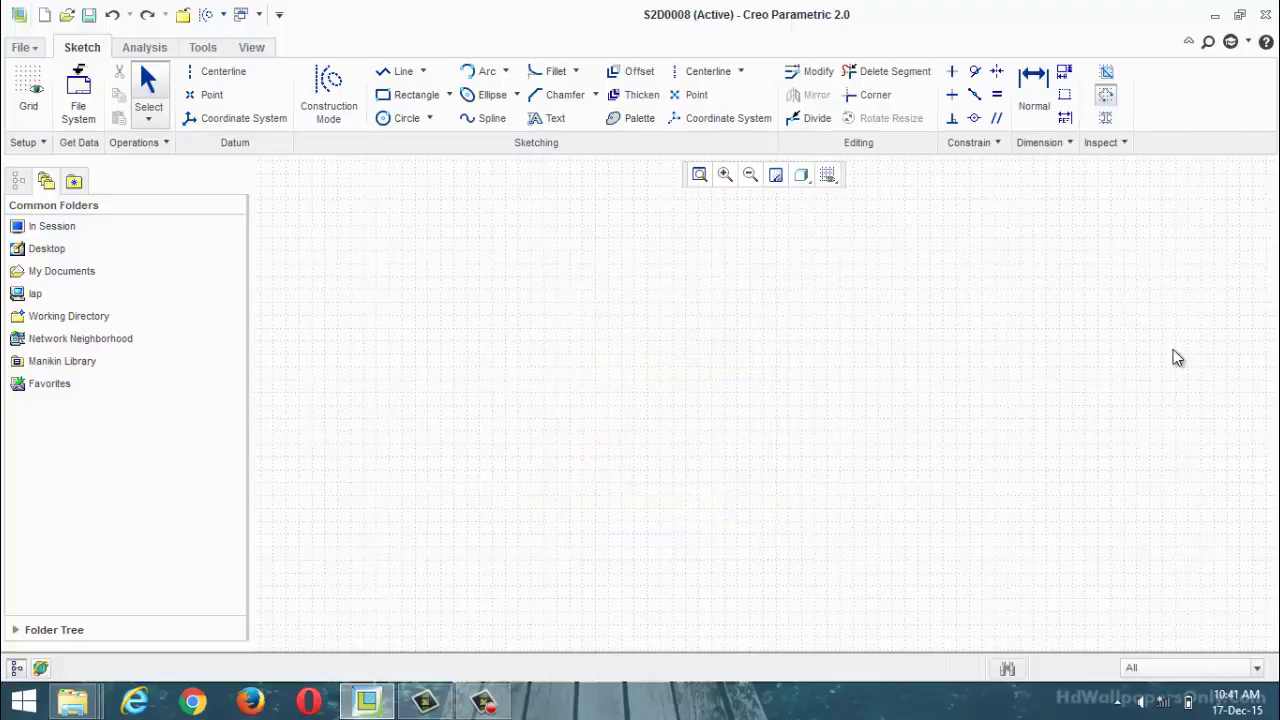
Open the Sketcher Palette and look through its Documents, Polygons, Profiles, Shapes and Stars categories.
left_click(646, 119)
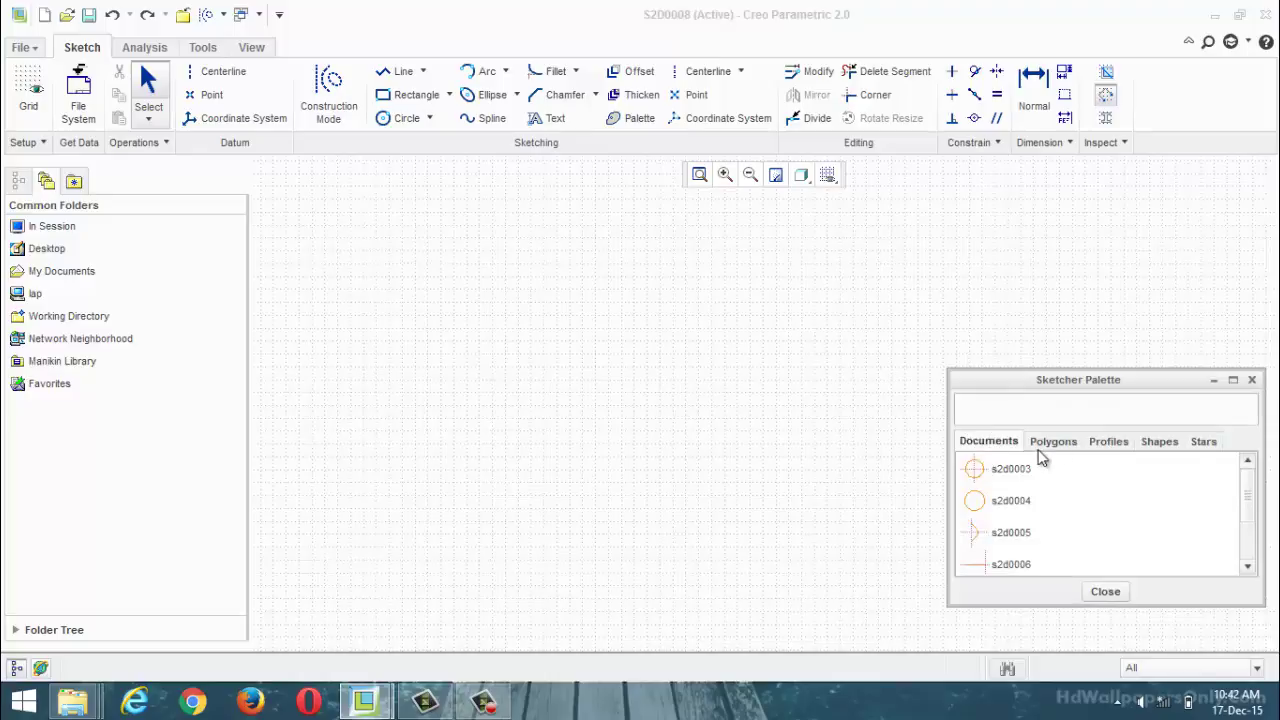
mouse_move(1252, 502)
left_mouse_down()
mouse_move(1243, 557)
mouse_move(1262, 478)
left_mouse_up()
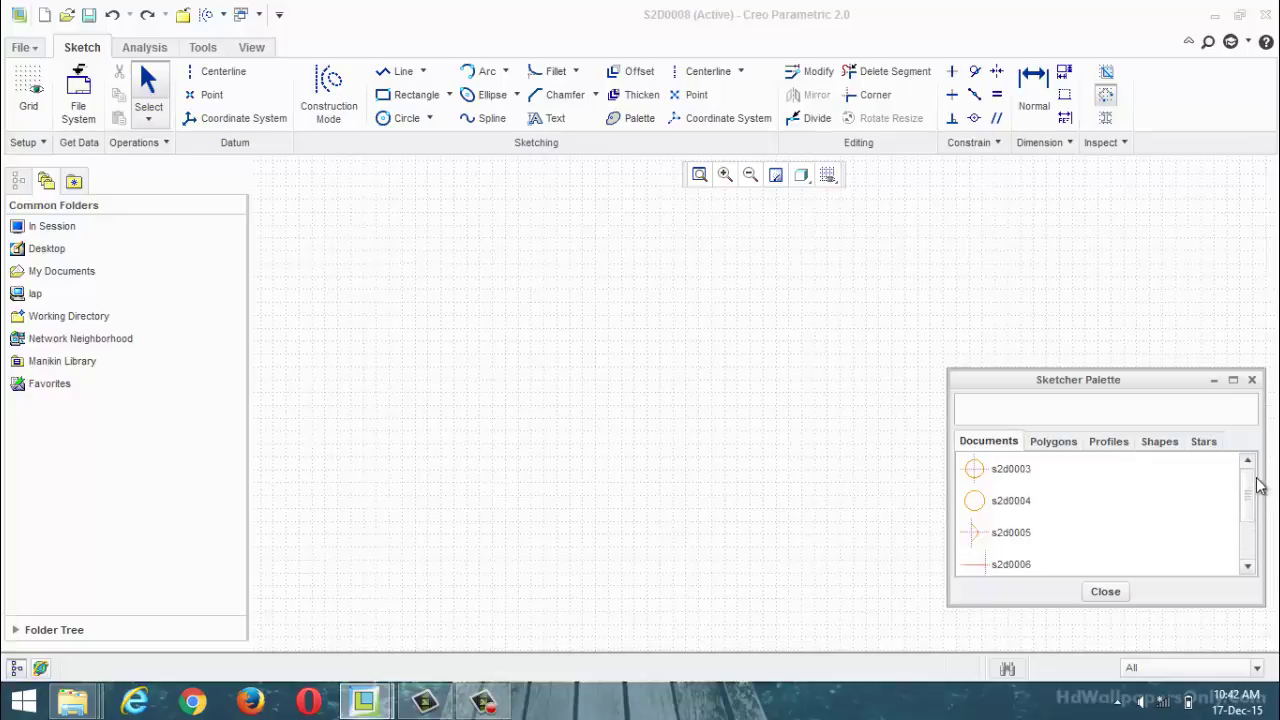
left_click(1053, 443)
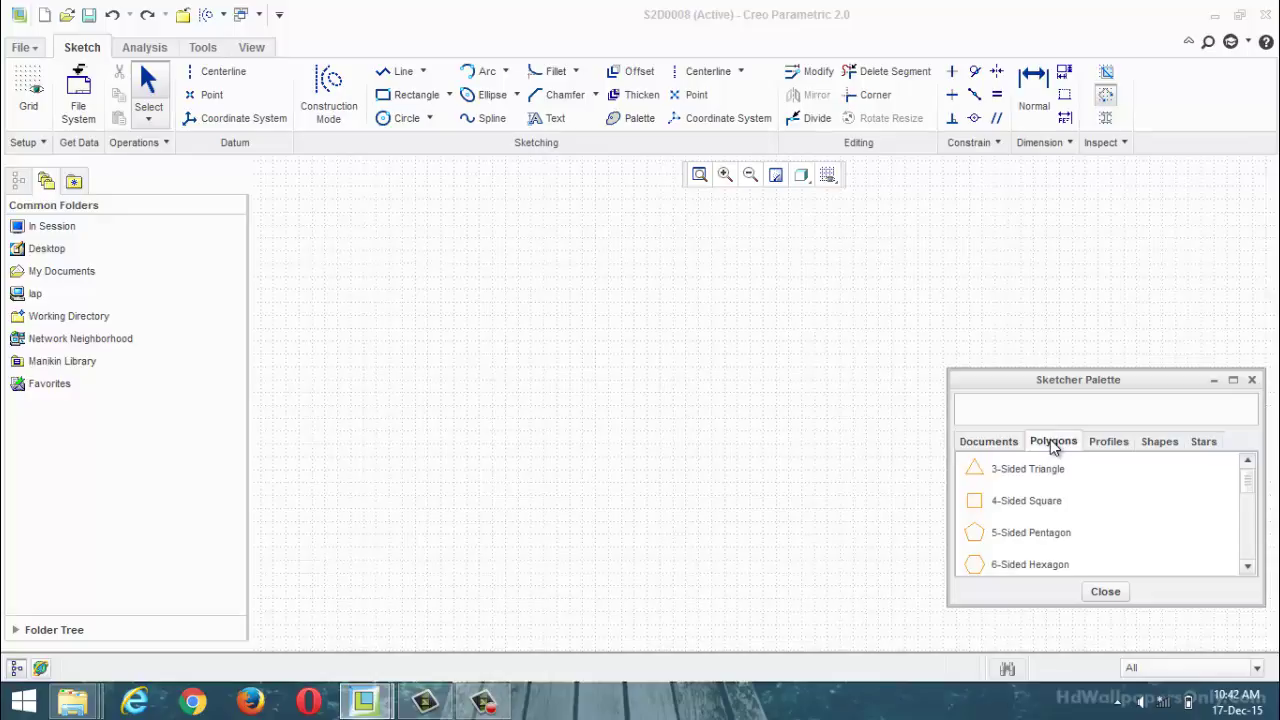
left_click(1115, 446)
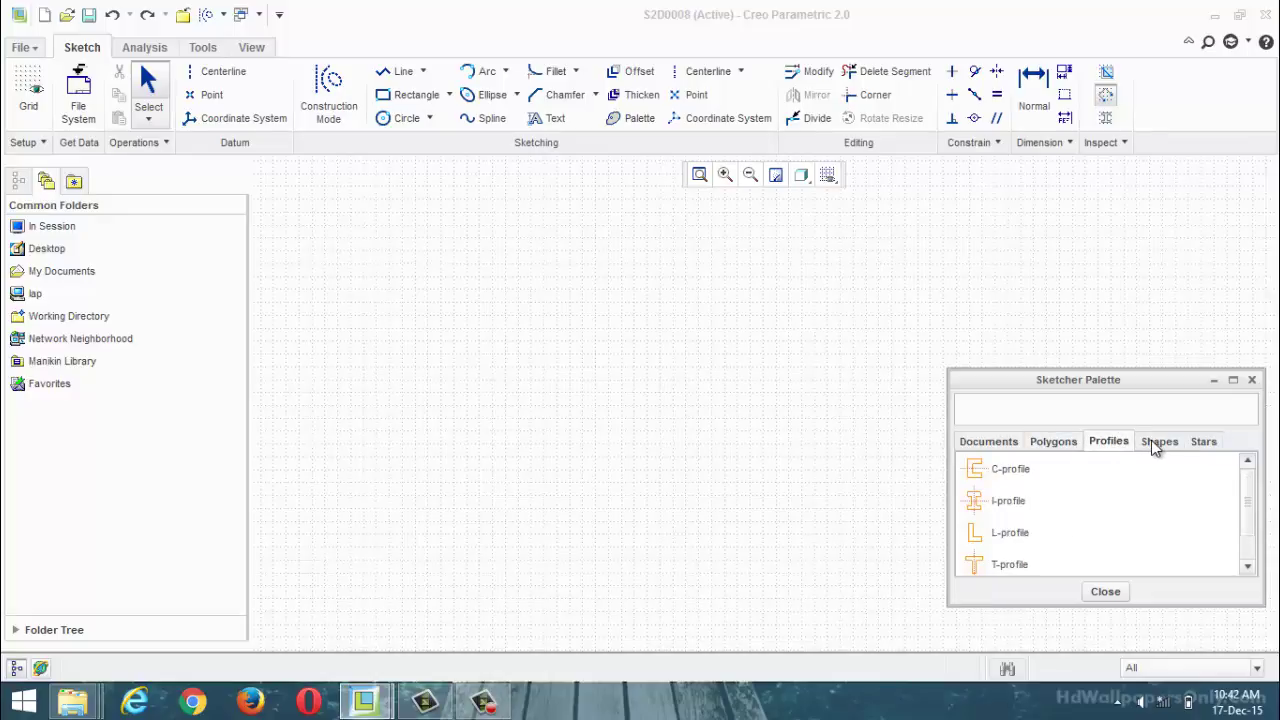
left_click(1151, 446)
left_click(1193, 444)
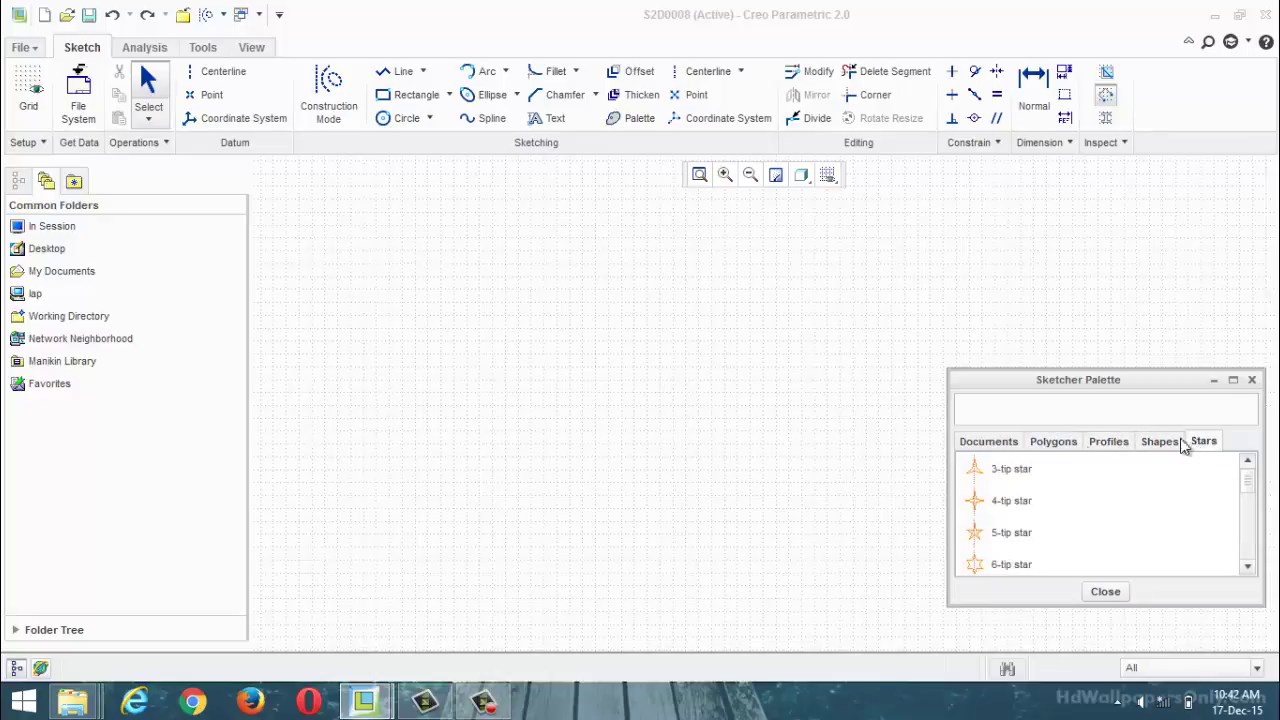
left_click(986, 445)
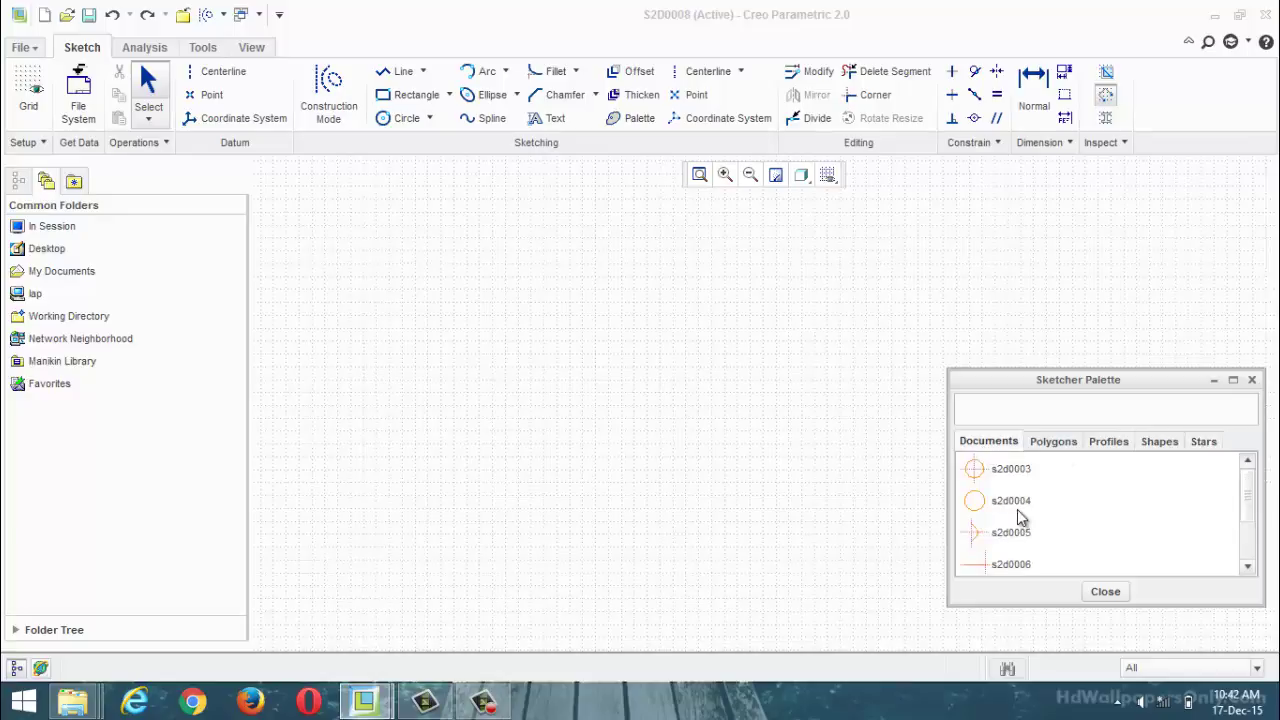
scroll(1020, 512, "down", 2)
scroll(1059, 529, "up", 2)
Place a 6-sided hexagon from the palette's polygons near the middle of the sketch, with sides about 3.82 long.
left_click(1052, 447)
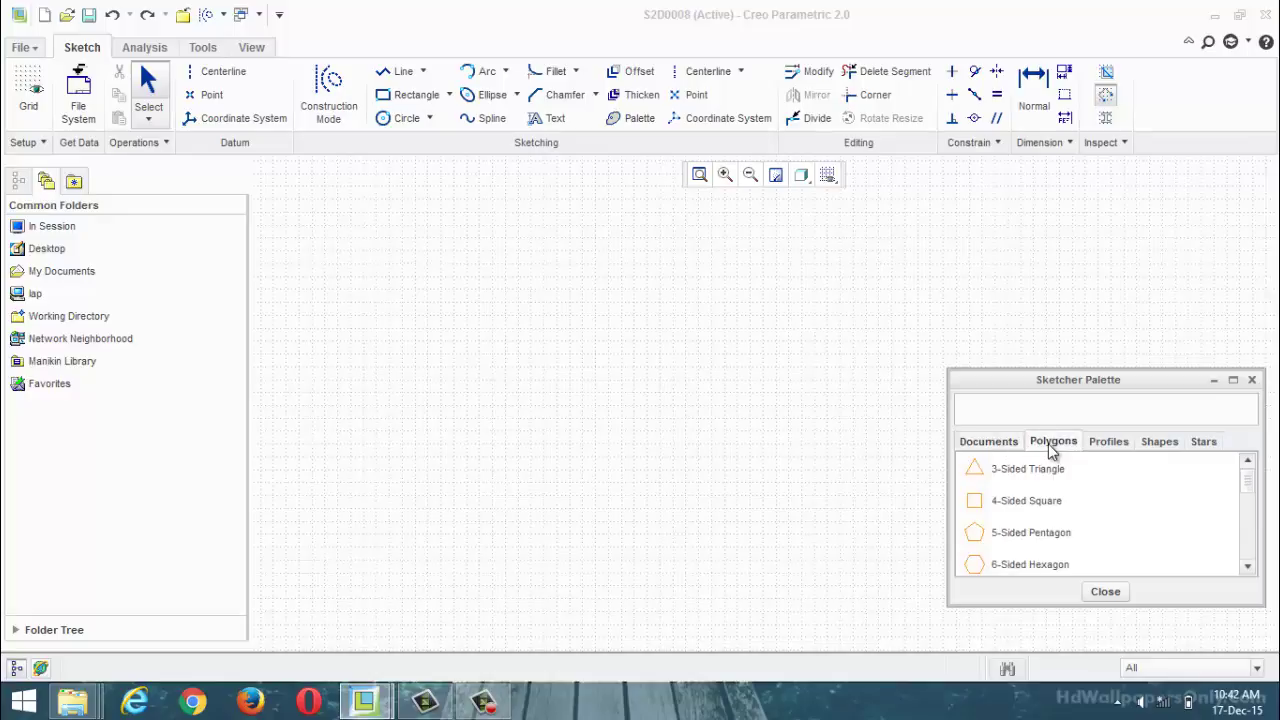
scroll(1023, 560, "down", 2)
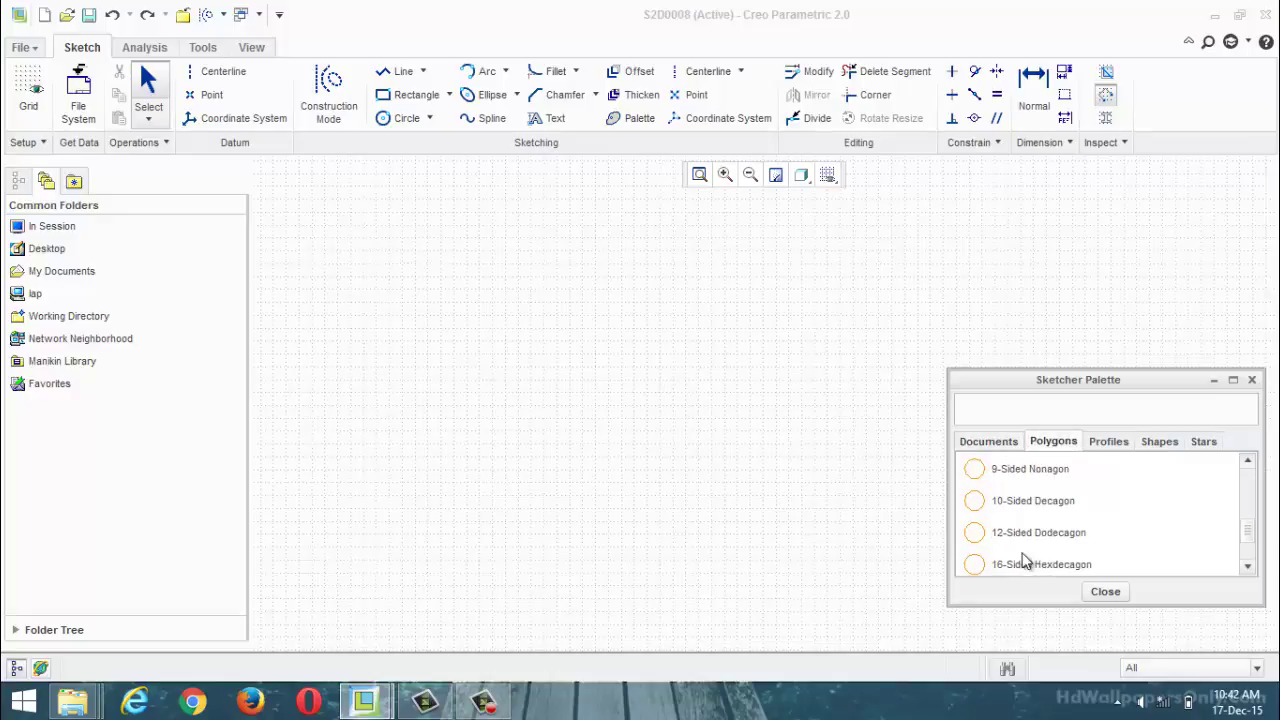
scroll(1015, 500, "up", 1)
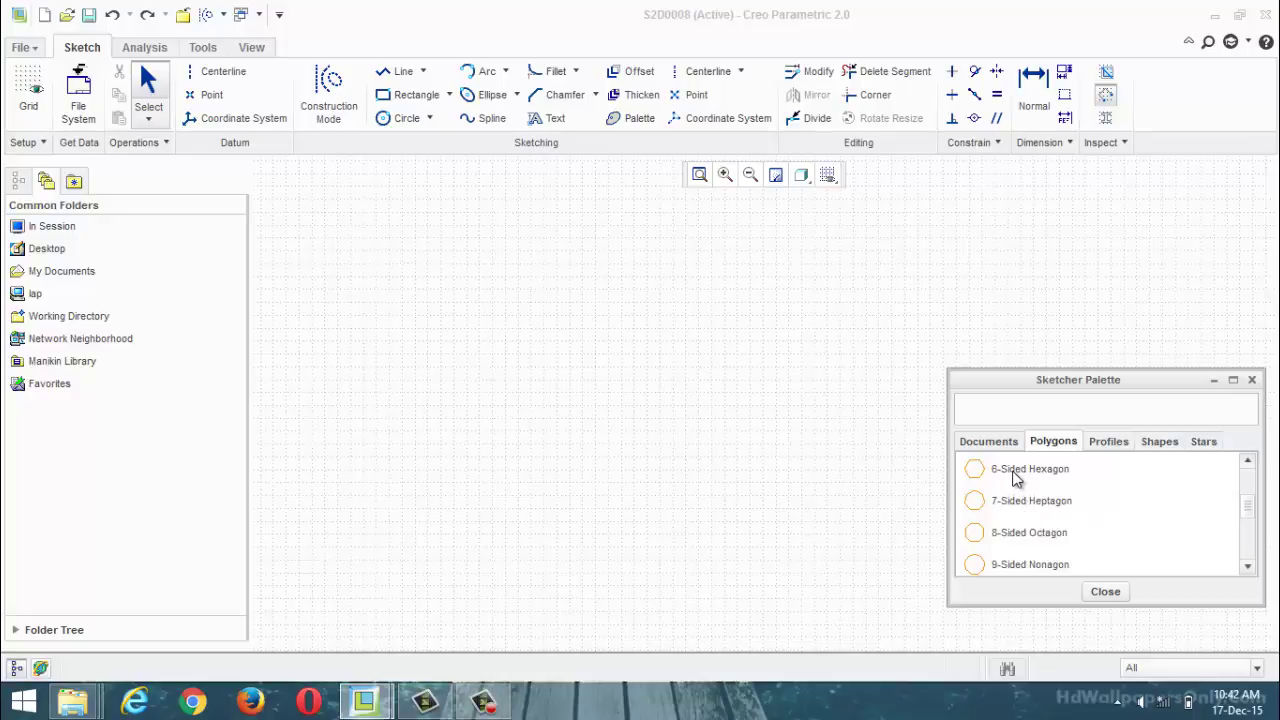
left_click(1015, 476)
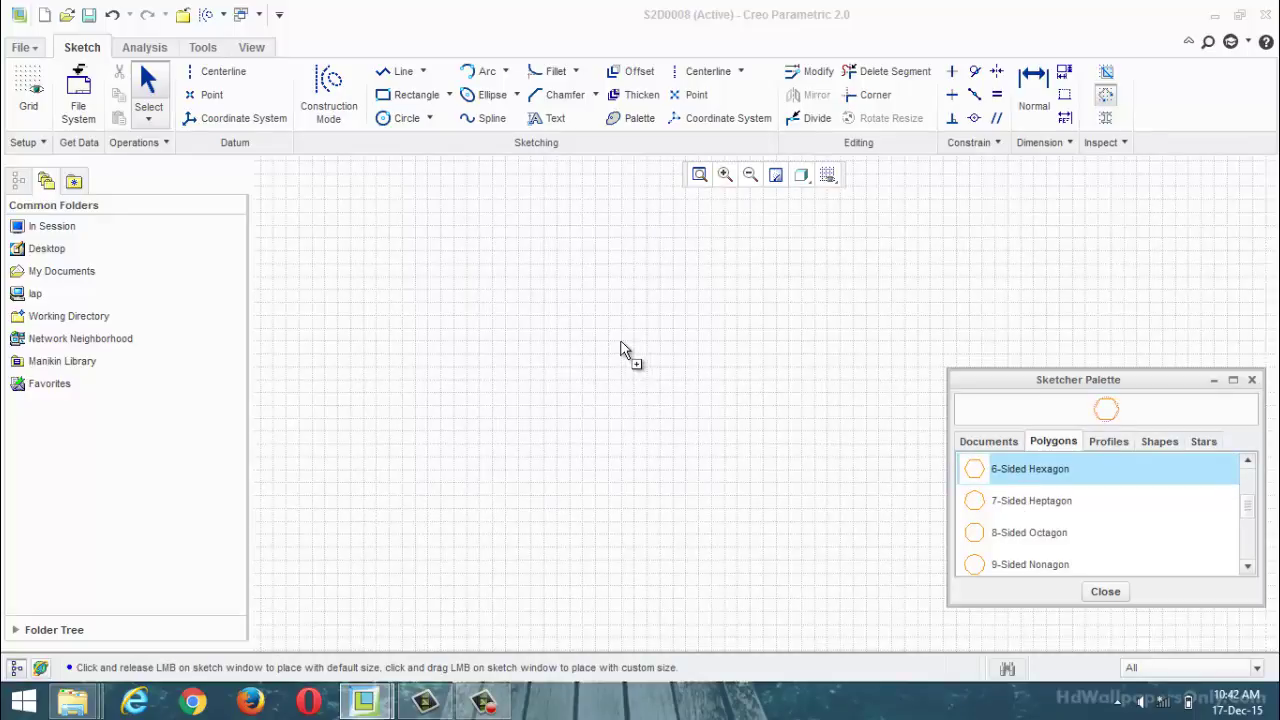
left_click(658, 428)
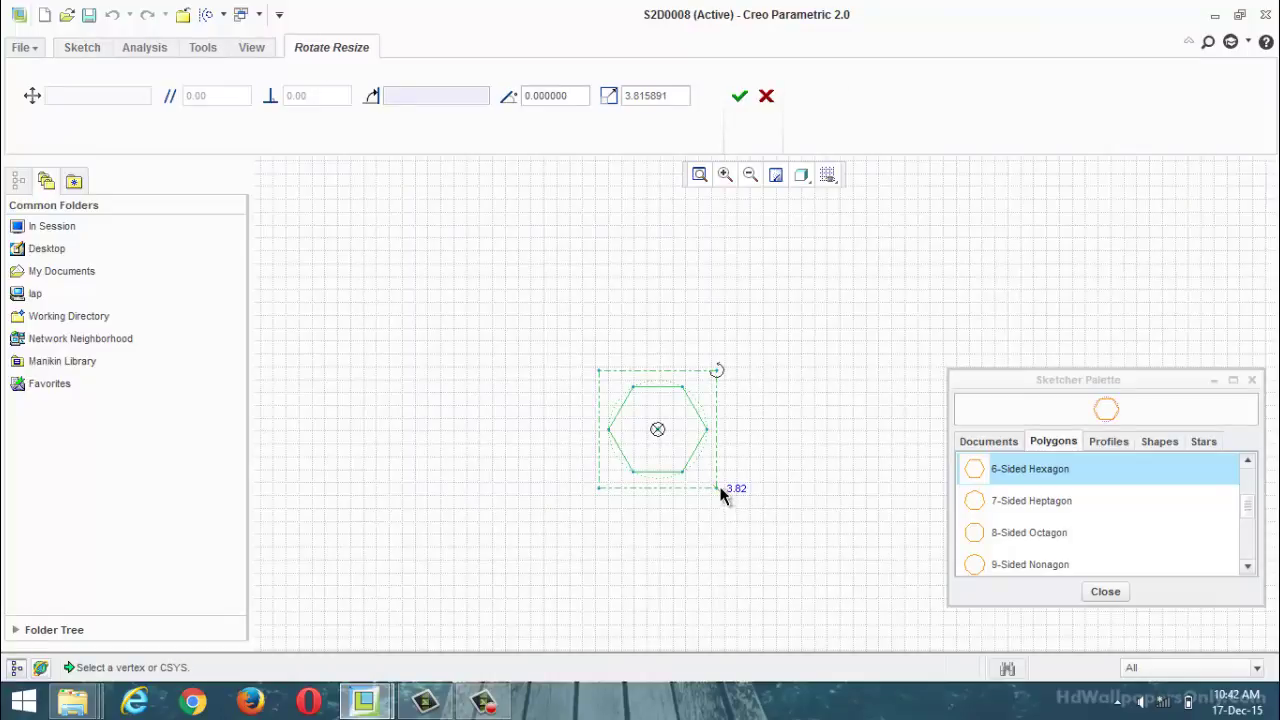
left_click(739, 95)
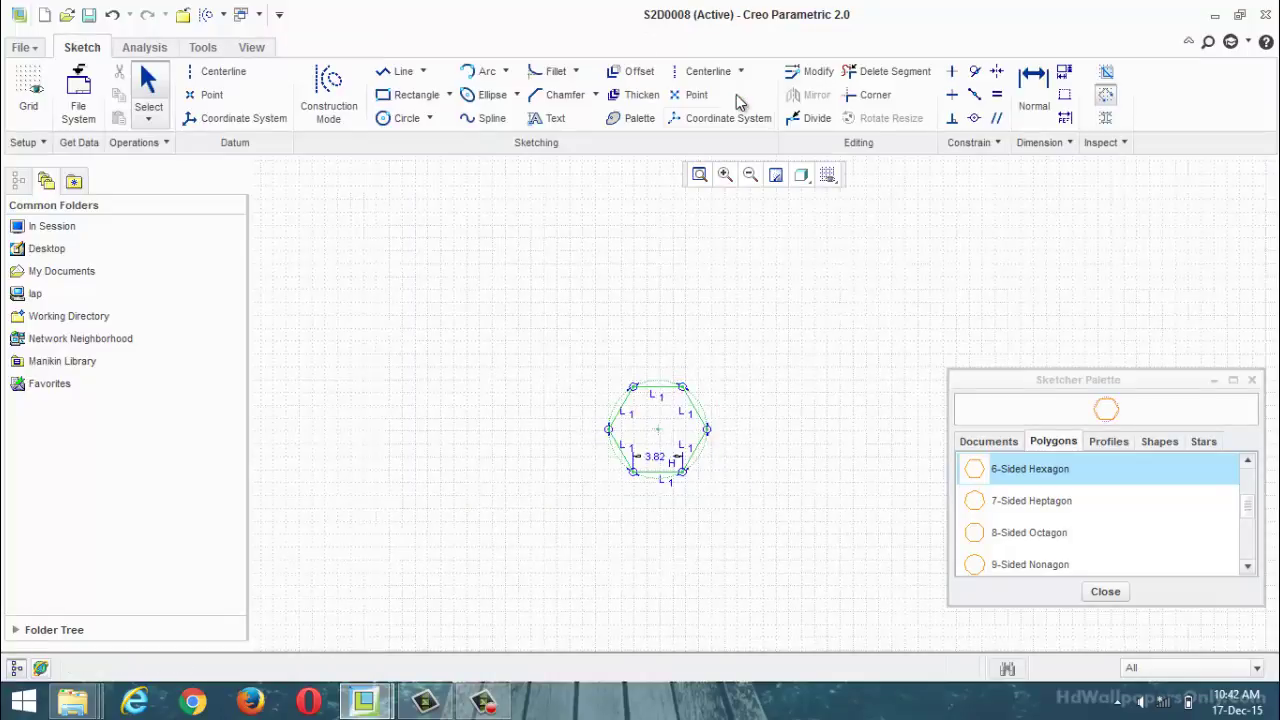
Set the hexagon's side length to 10.
double_click(663, 460)
type("10")
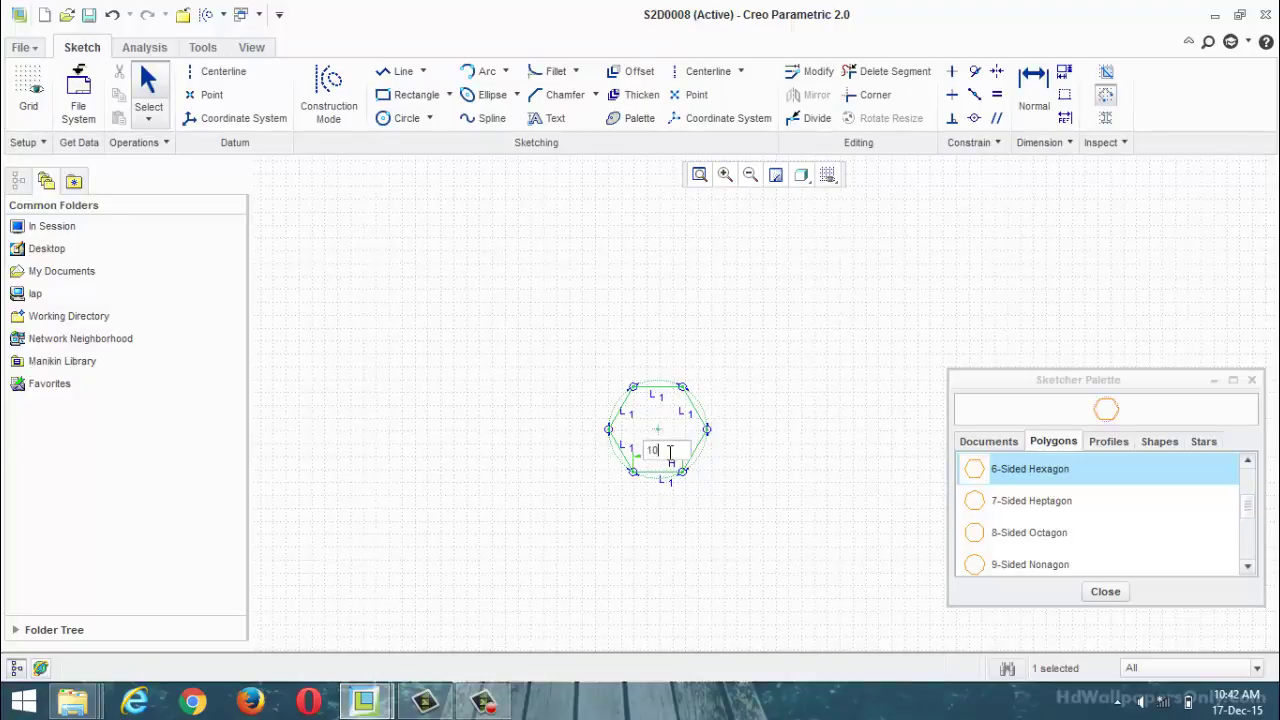
key("Return")
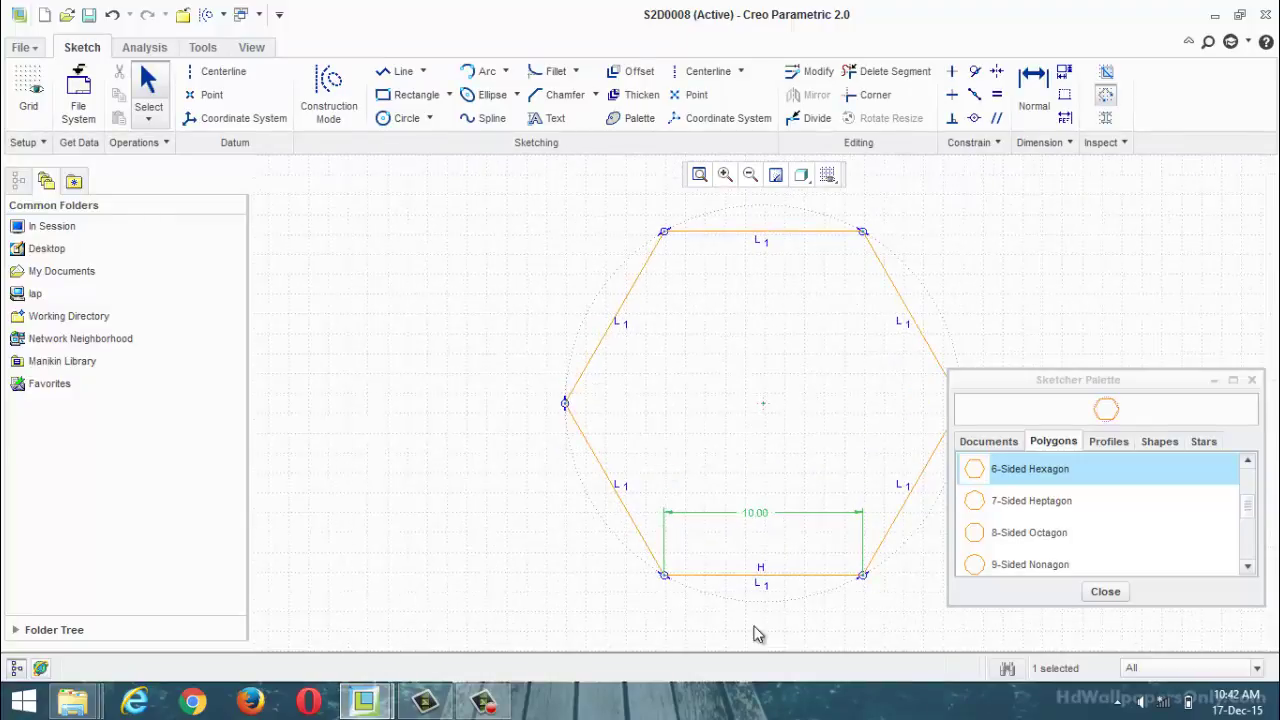
Place a 7-sided heptagon from the palette to the left of the hexagon, with sides about 2.15 long.
left_click(1030, 504)
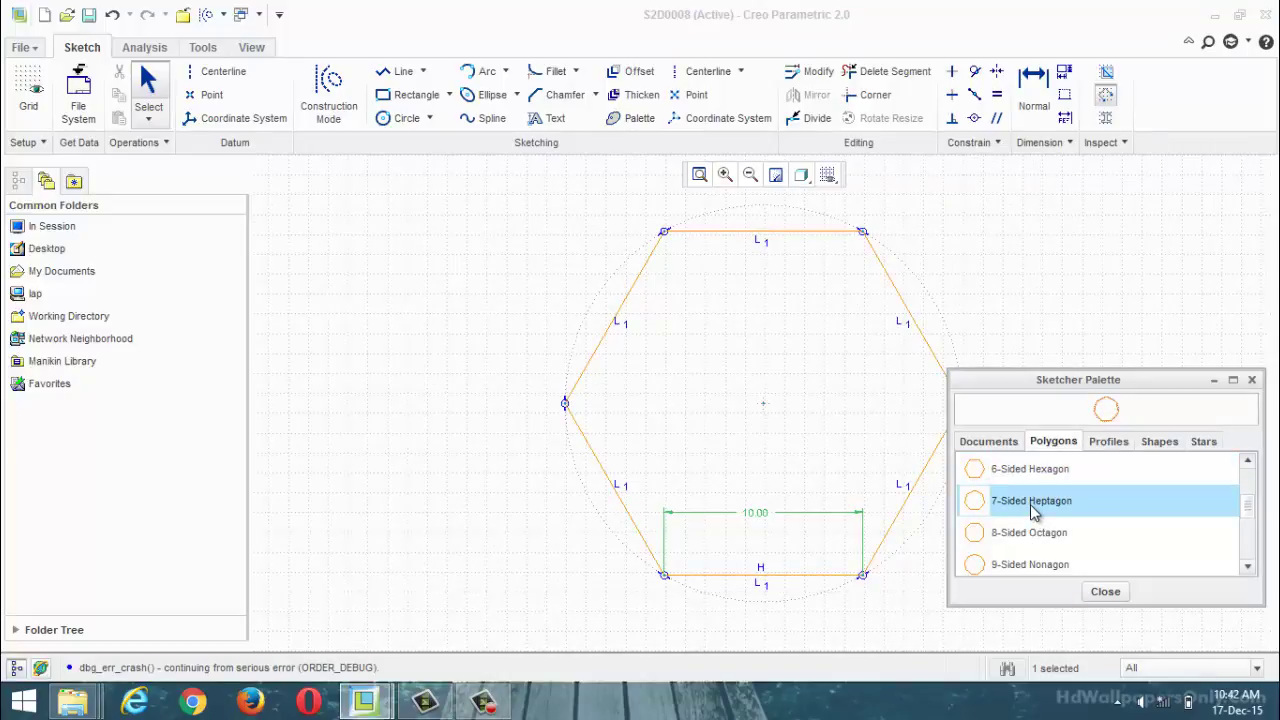
left_click_drag(988, 505, 495, 470)
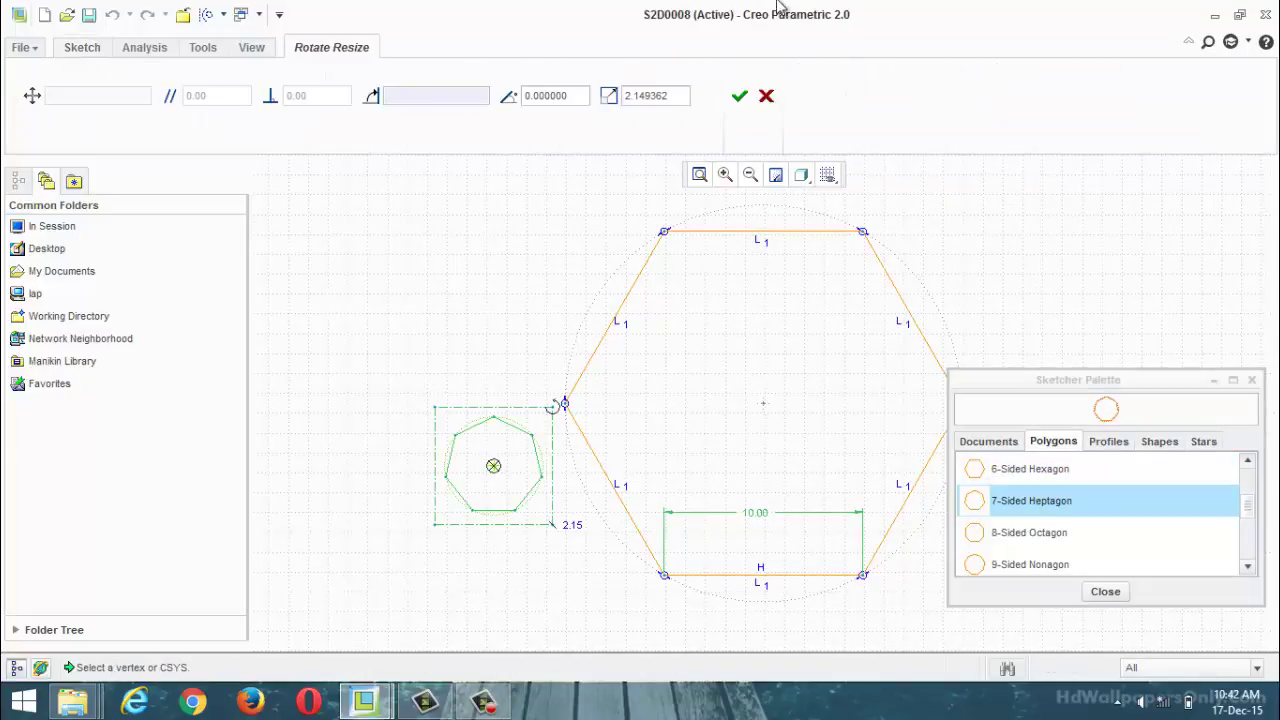
left_click(740, 100)
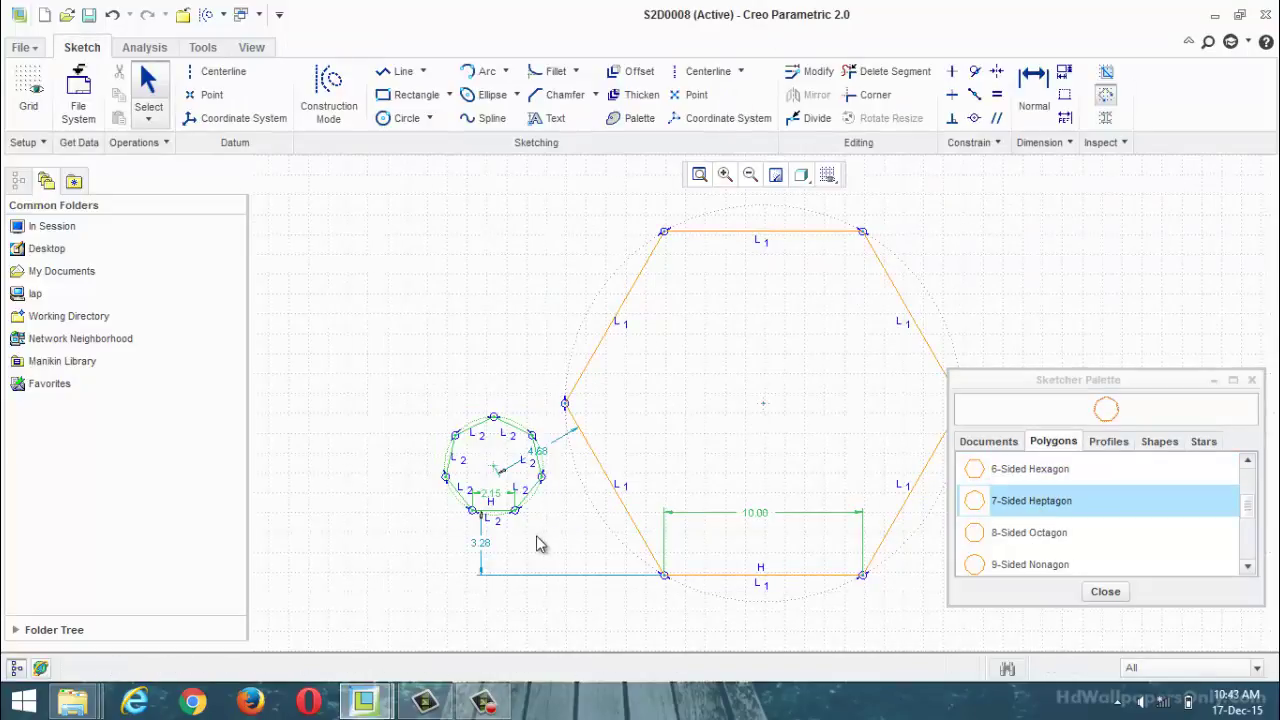
Set the heptagon's side length to 10.
double_click(490, 494)
type("10")
key("Return")
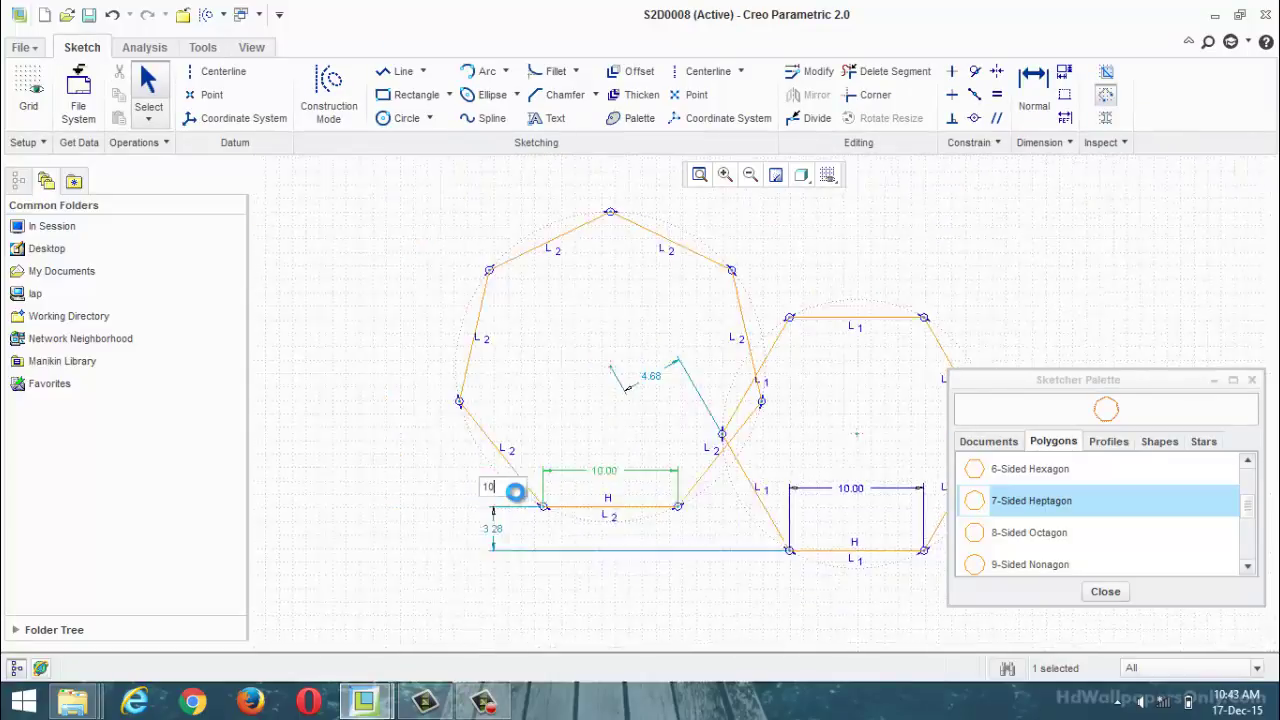
Place a C-profile from the palette's profiles to the left of the heptagon at a scale of about 2.08 and inspect its dimensions.
left_click(1111, 446)
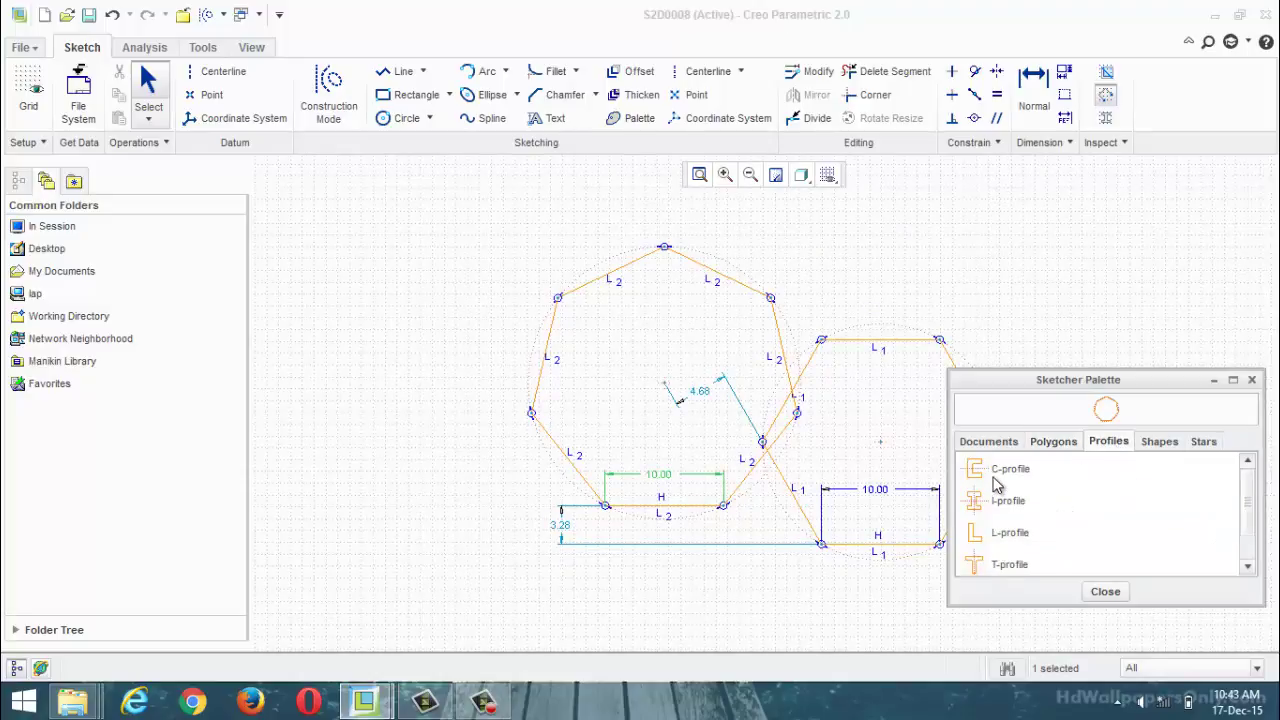
left_click_drag(995, 468, 447, 432)
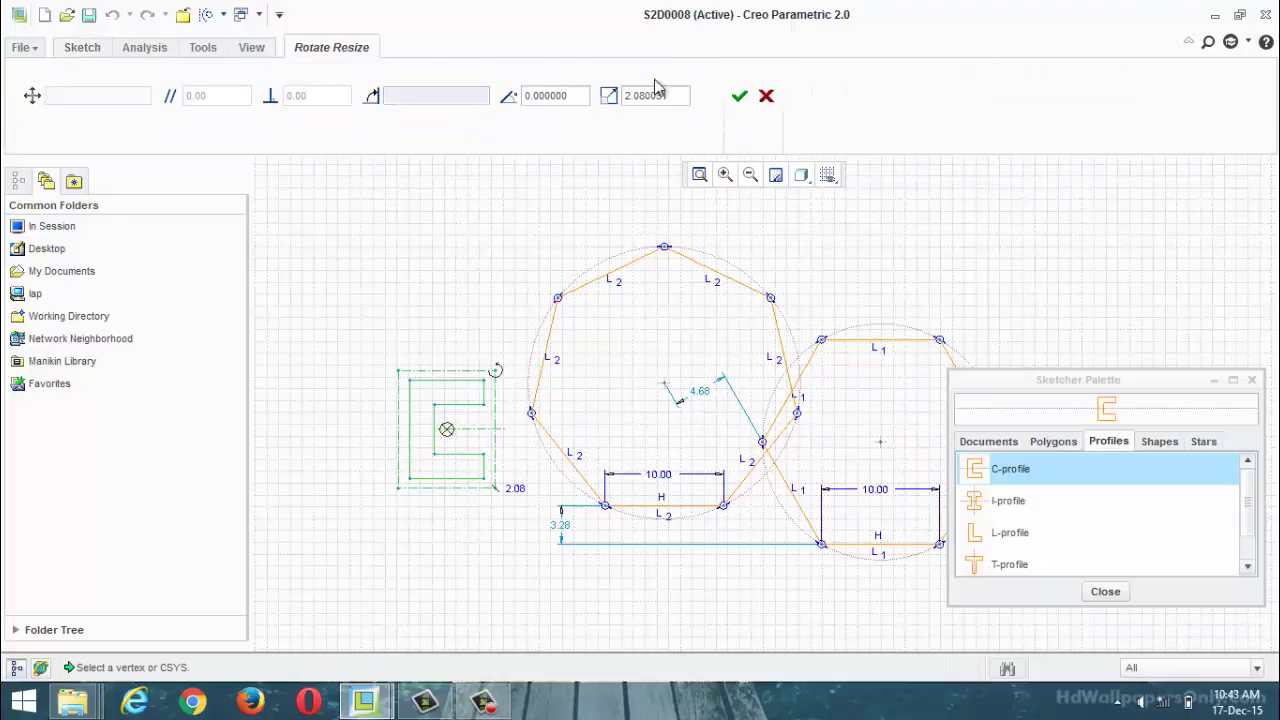
left_click(739, 95)
scroll(500, 425, "up", 5)
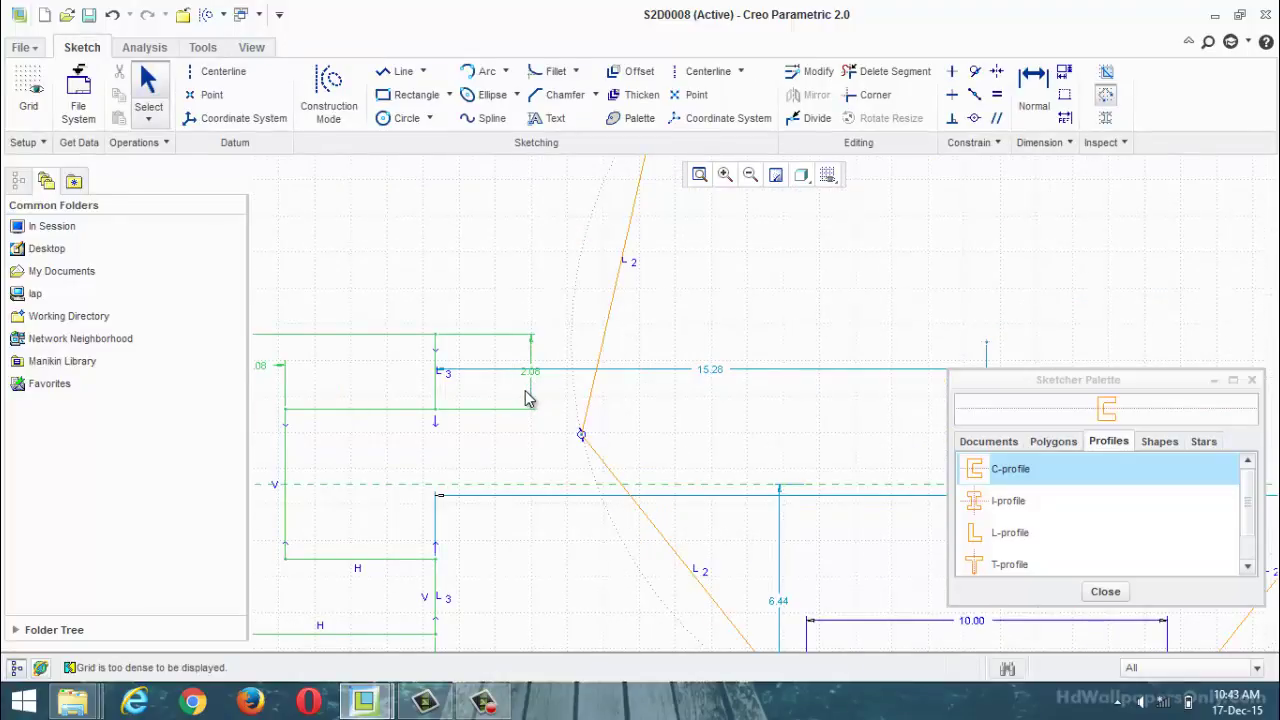
scroll(714, 371, "up", 1)
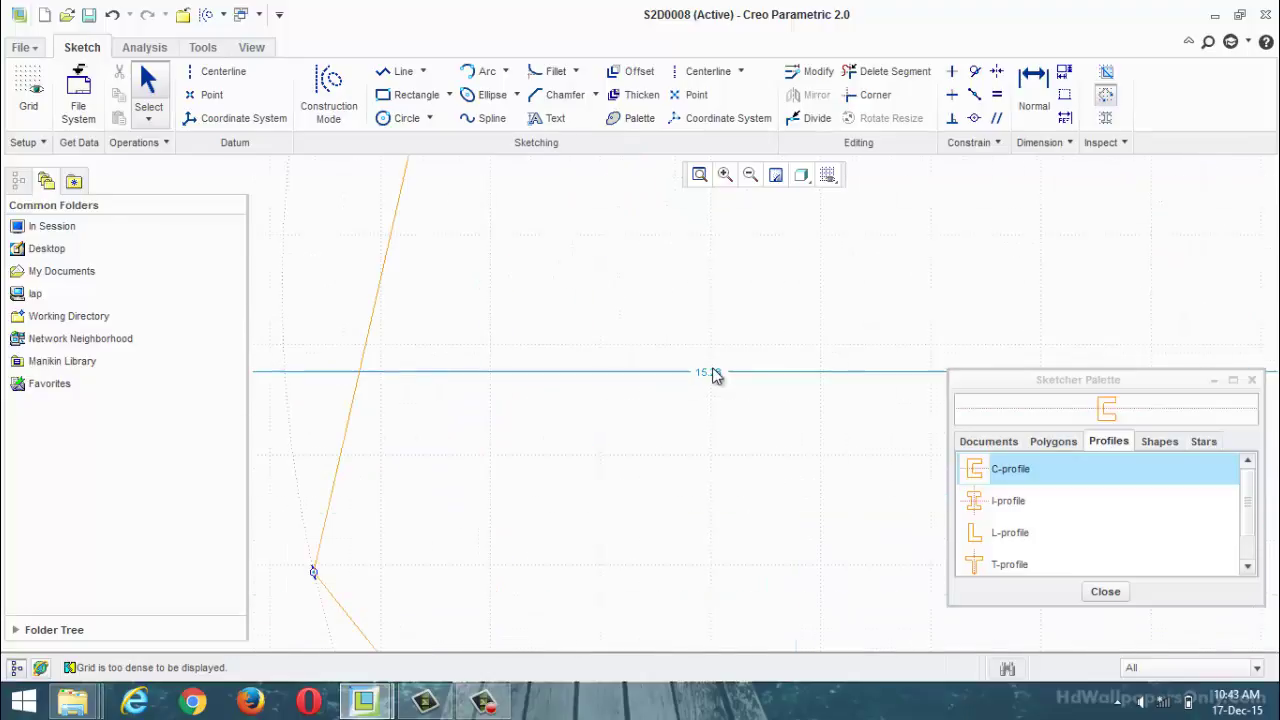
scroll(714, 371, "down", 4)
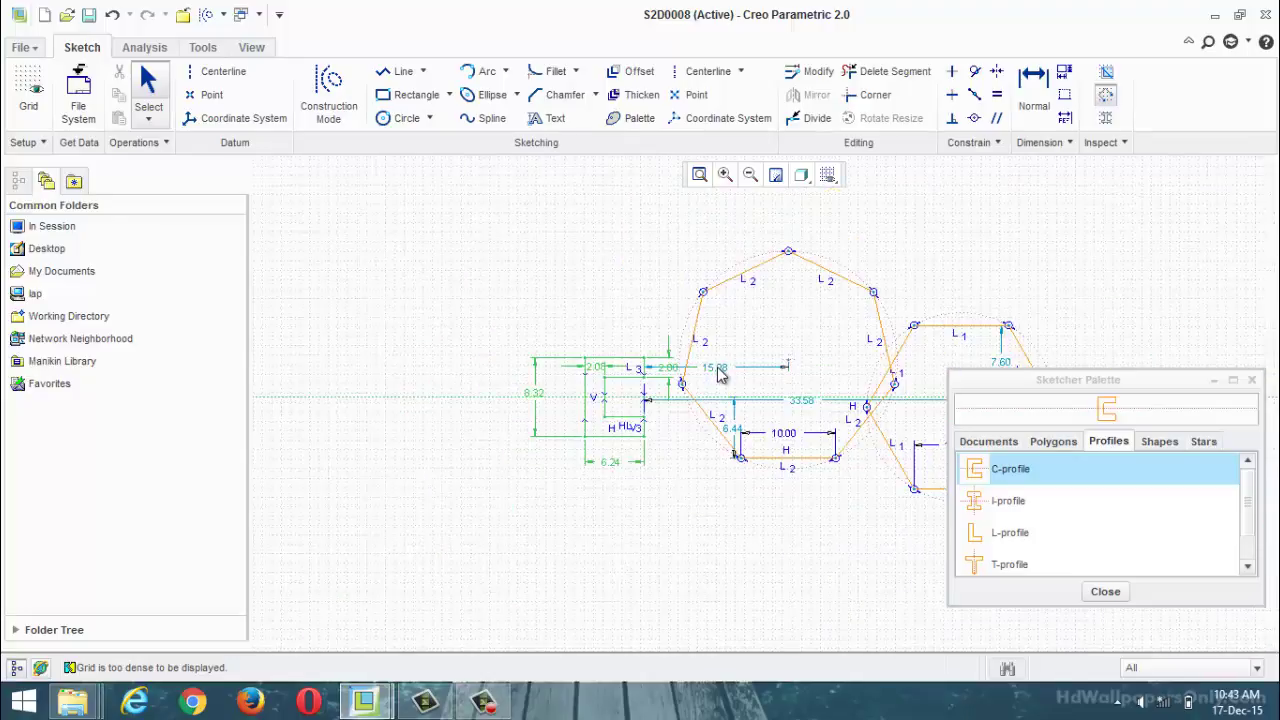
Browse the ready-made shapes and stars offered in the Sketcher Palette and close the palette.
left_click(1164, 445)
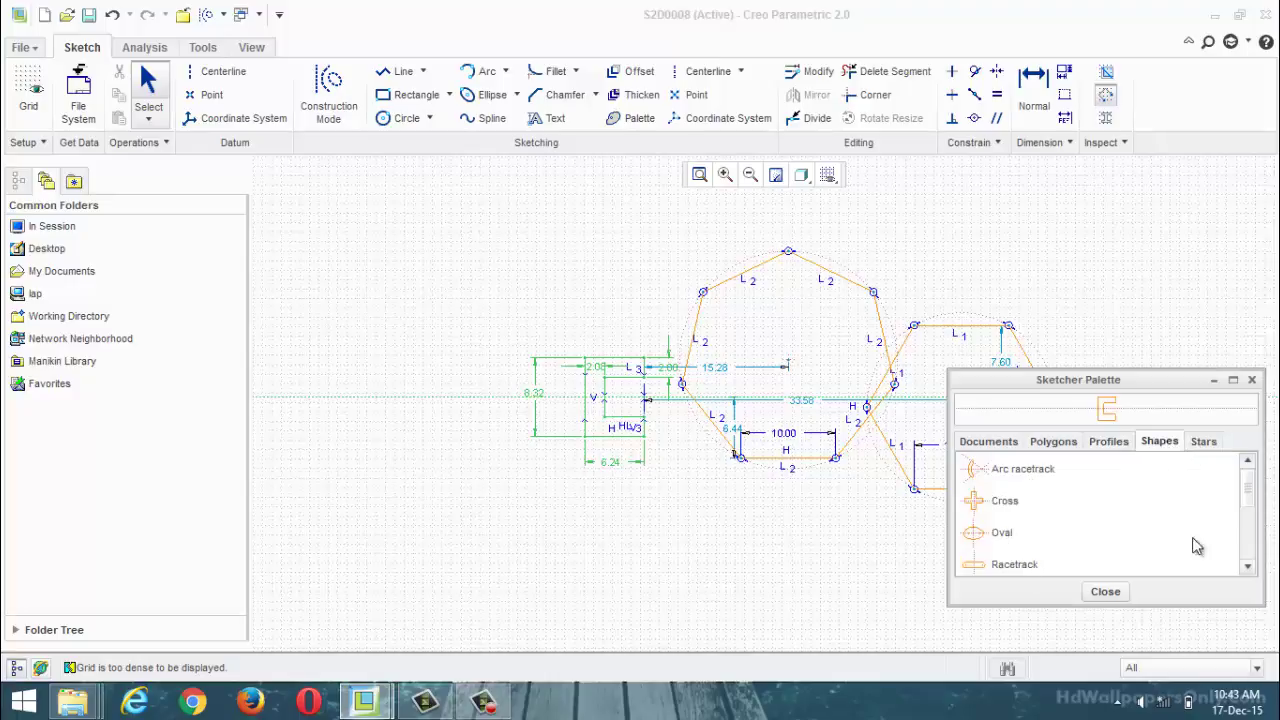
left_click_drag(1244, 492, 1249, 466)
left_click(1204, 442)
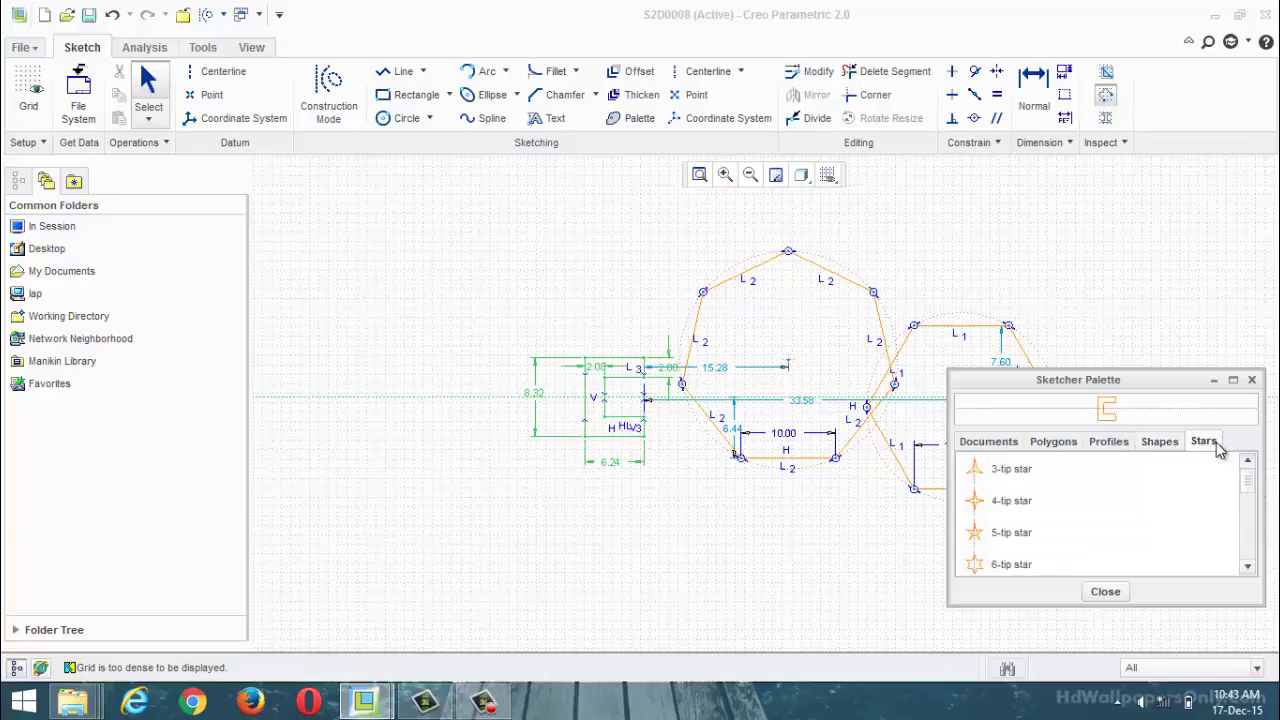
left_click(1100, 592)
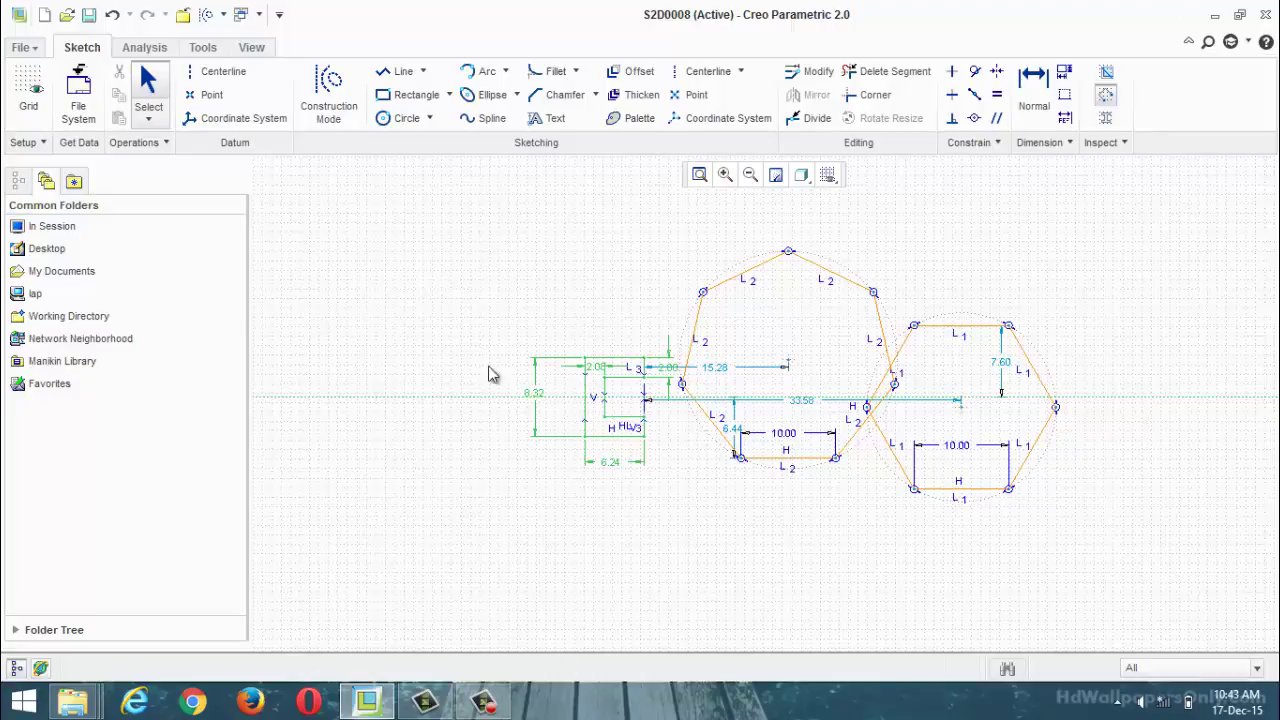
Delete the whole sketch with the C-profile, heptagon and hexagon.
right_click(625, 125)
left_click(557, 206)
key("ctrl+a")
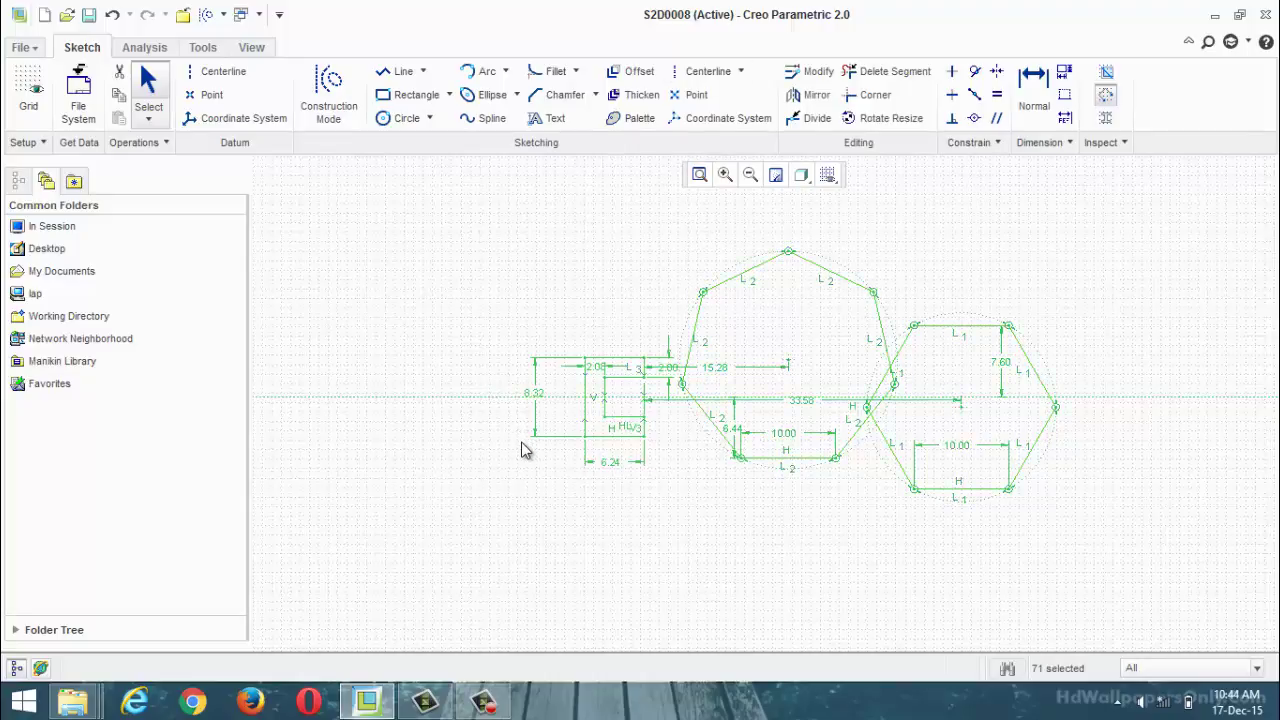
key("Delete")
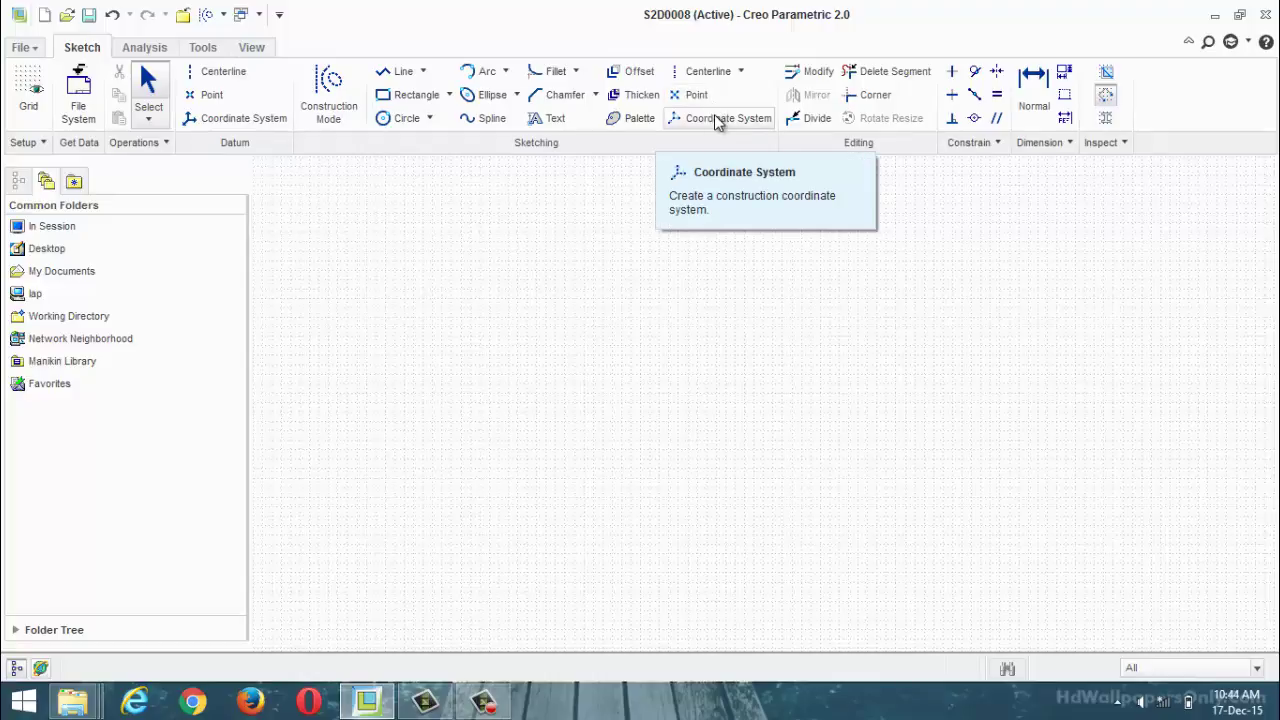
Draw a vertical and a horizontal construction centerline crossing near the middle of the sketch.
left_click(714, 77)
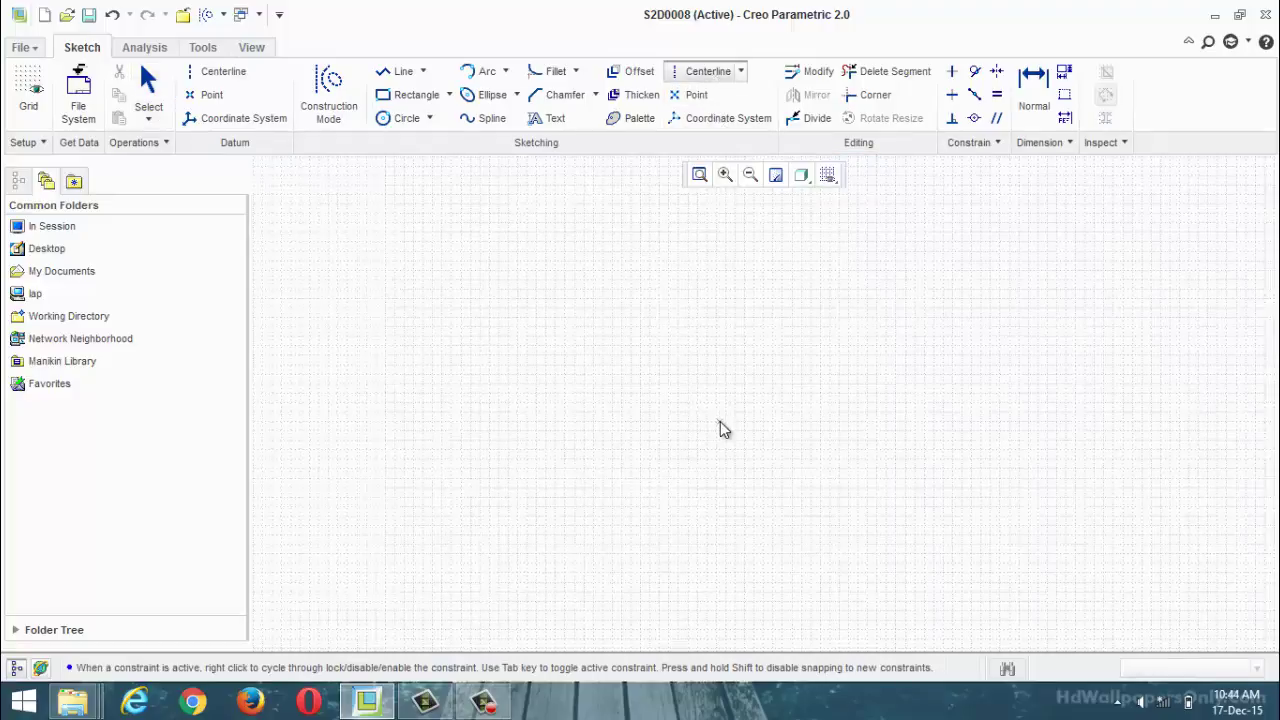
left_click(882, 457)
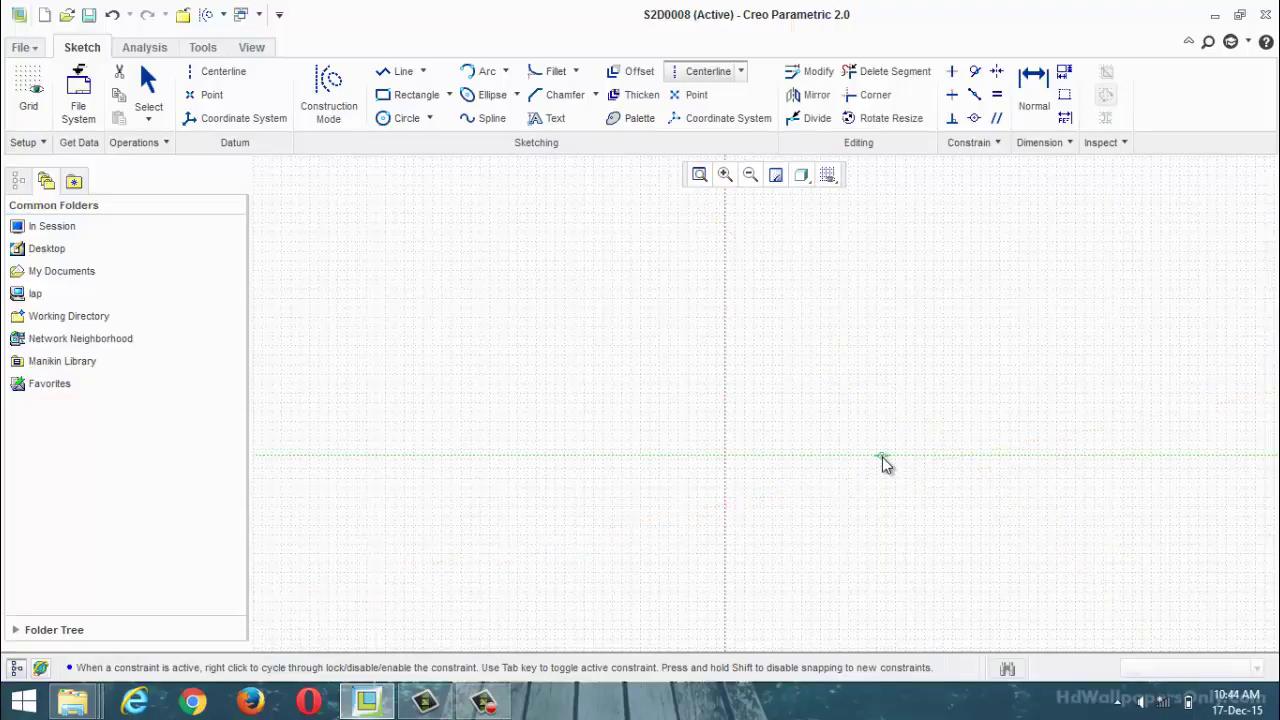
middle_click(883, 509)
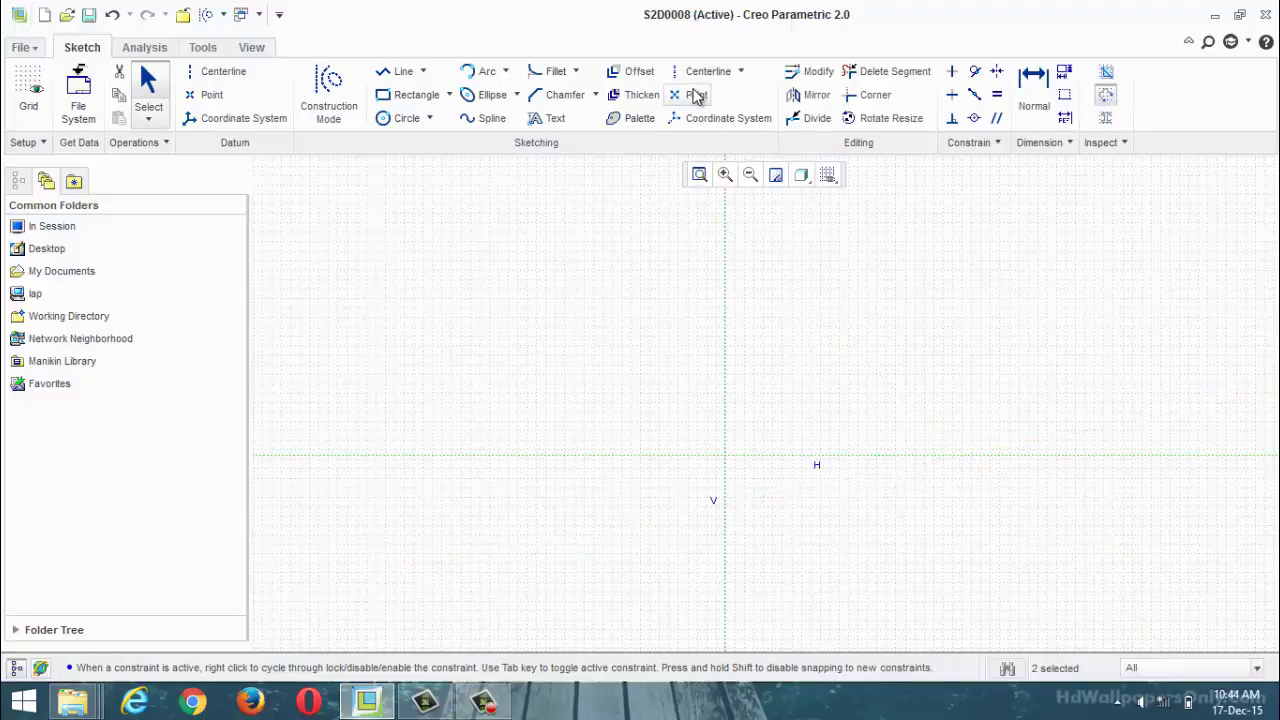
Place two construction points in the upper-right quadrant of the centerlines and three construction coordinate systems around them.
left_click(697, 95)
middle_click(811, 476)
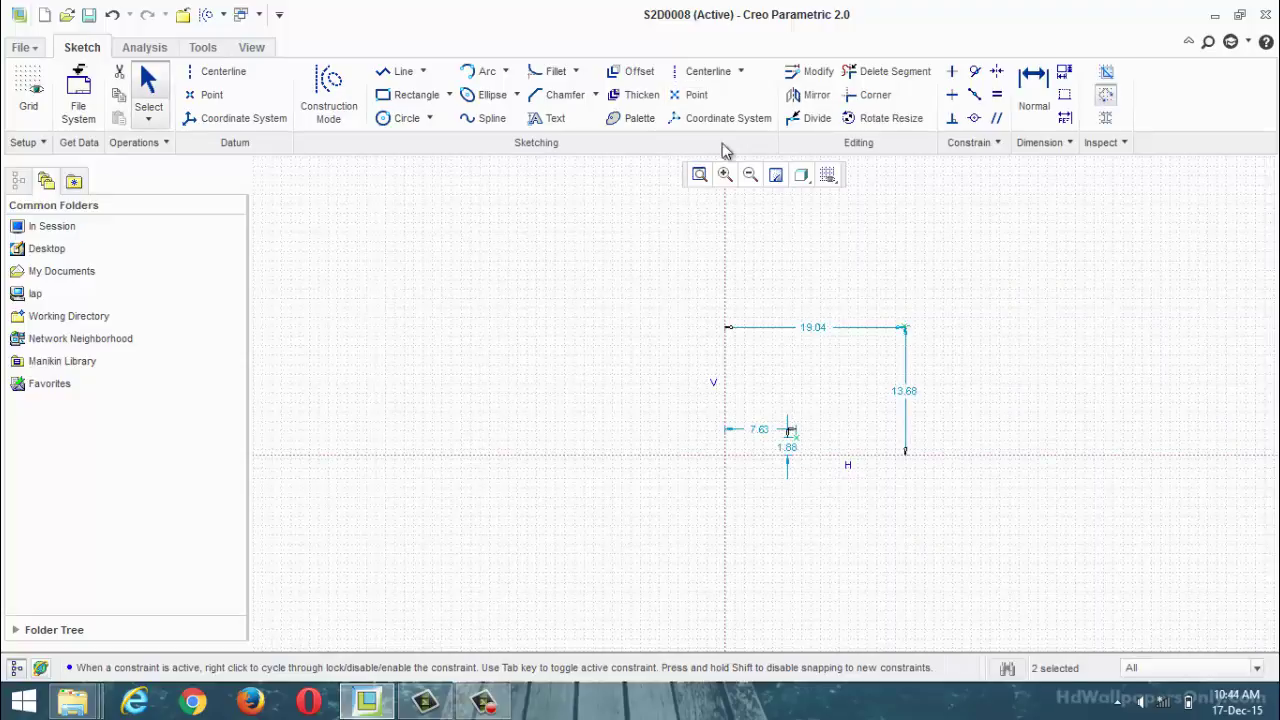
left_click(722, 117)
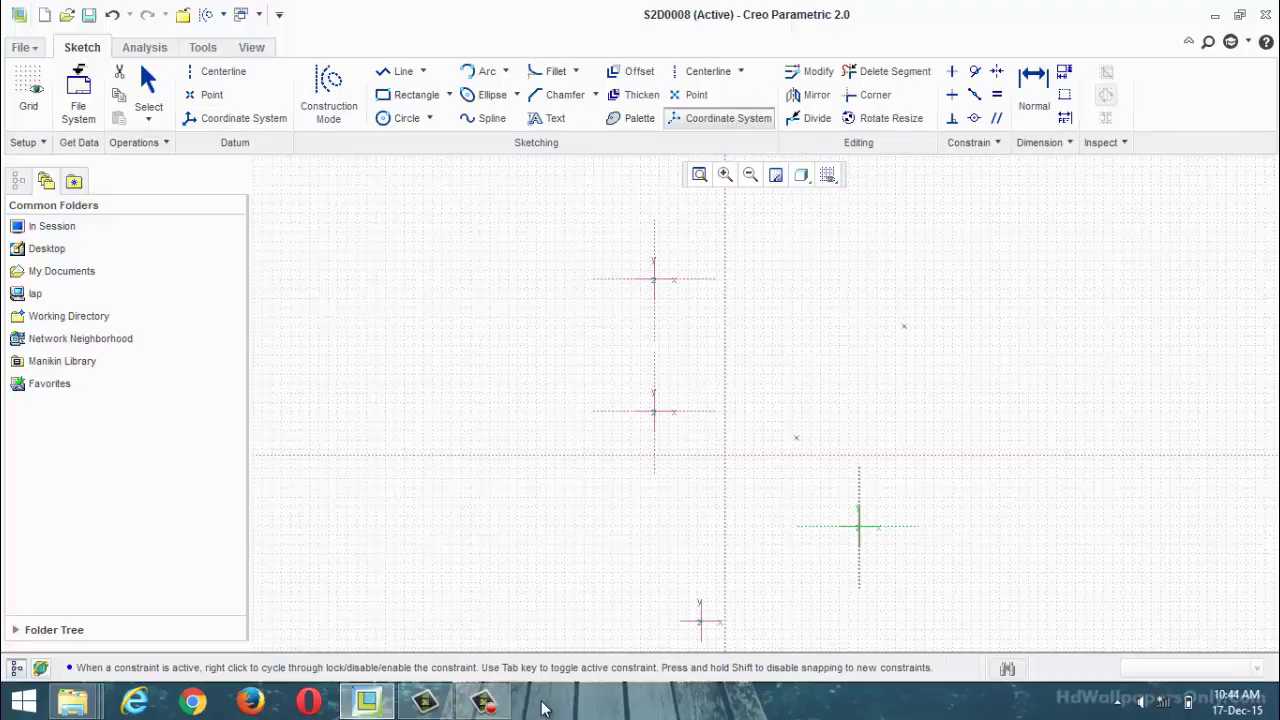
left_click(483, 700)
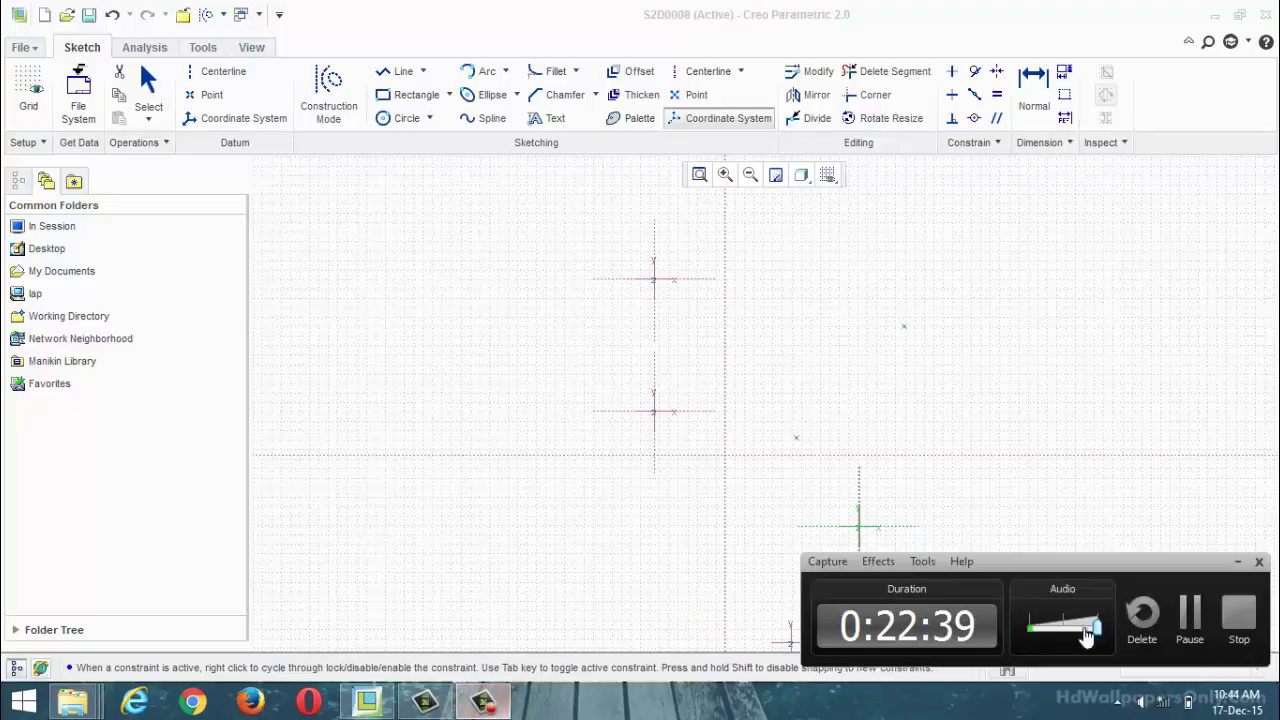
left_click(1190, 630)
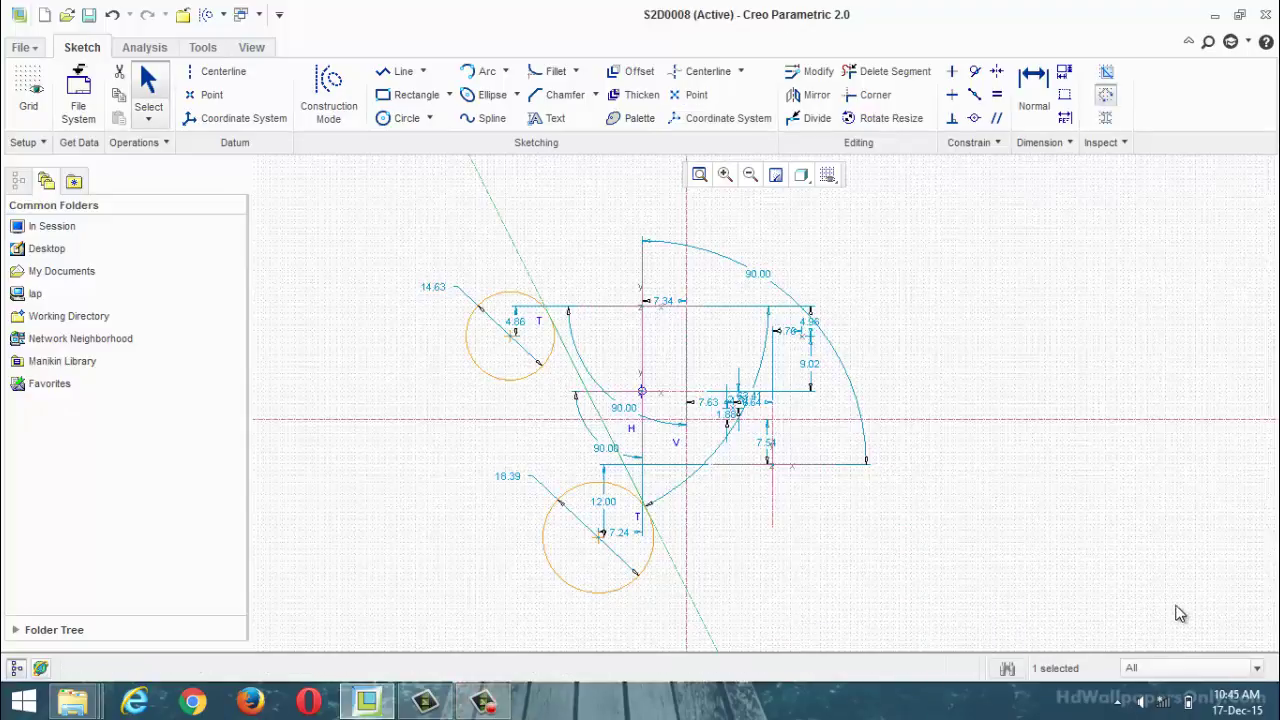
Draw a tangent centerline from the upper side of the lower circle to the lower-left side of the upper circle.
left_click(718, 71)
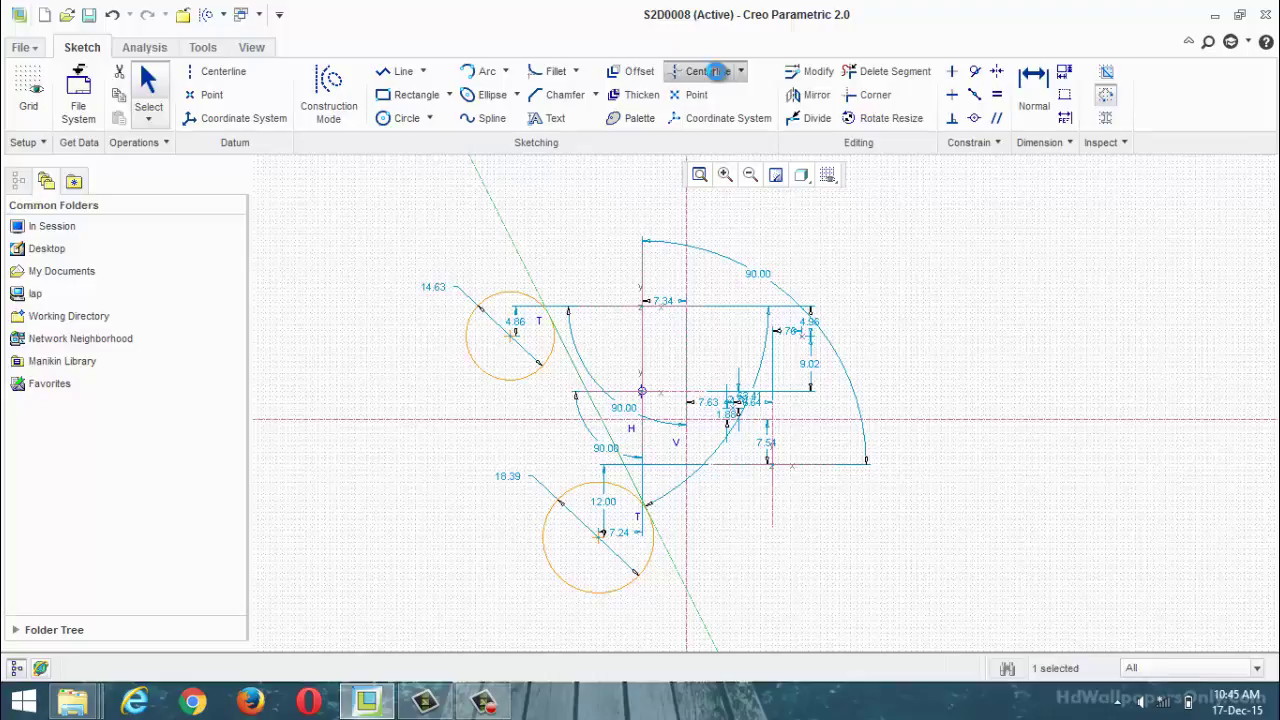
left_click(471, 360)
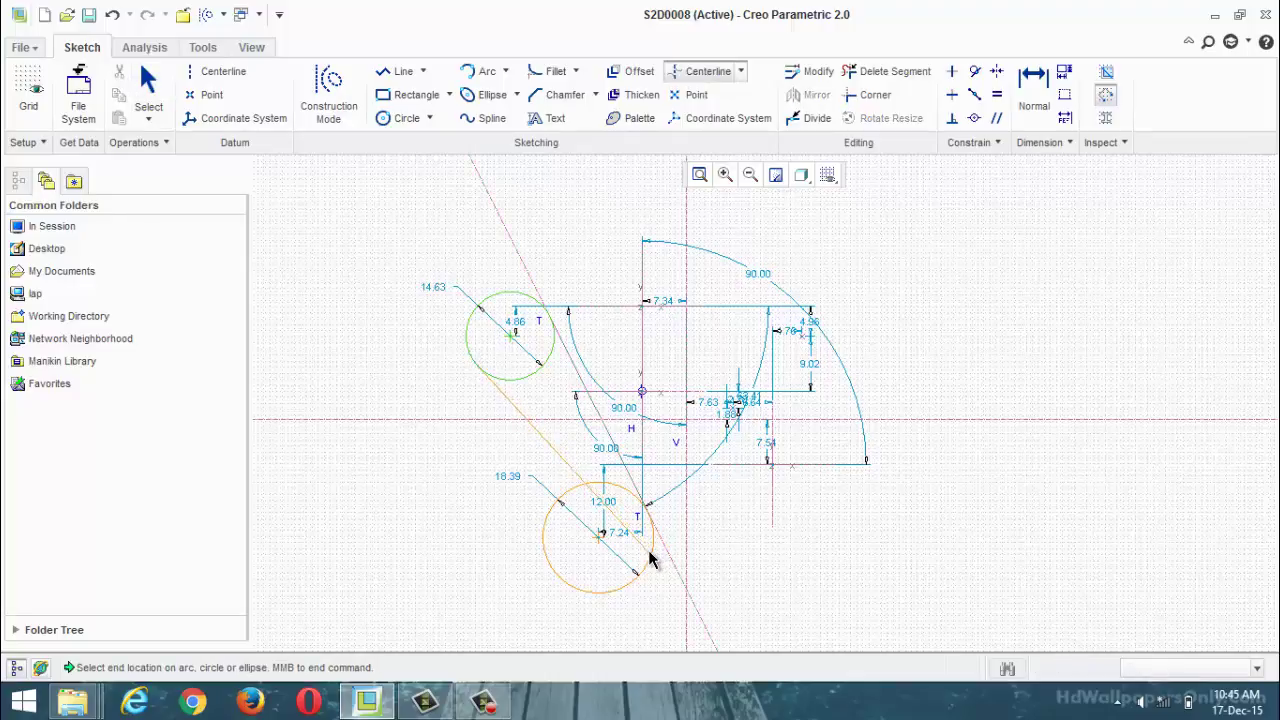
left_click(650, 554)
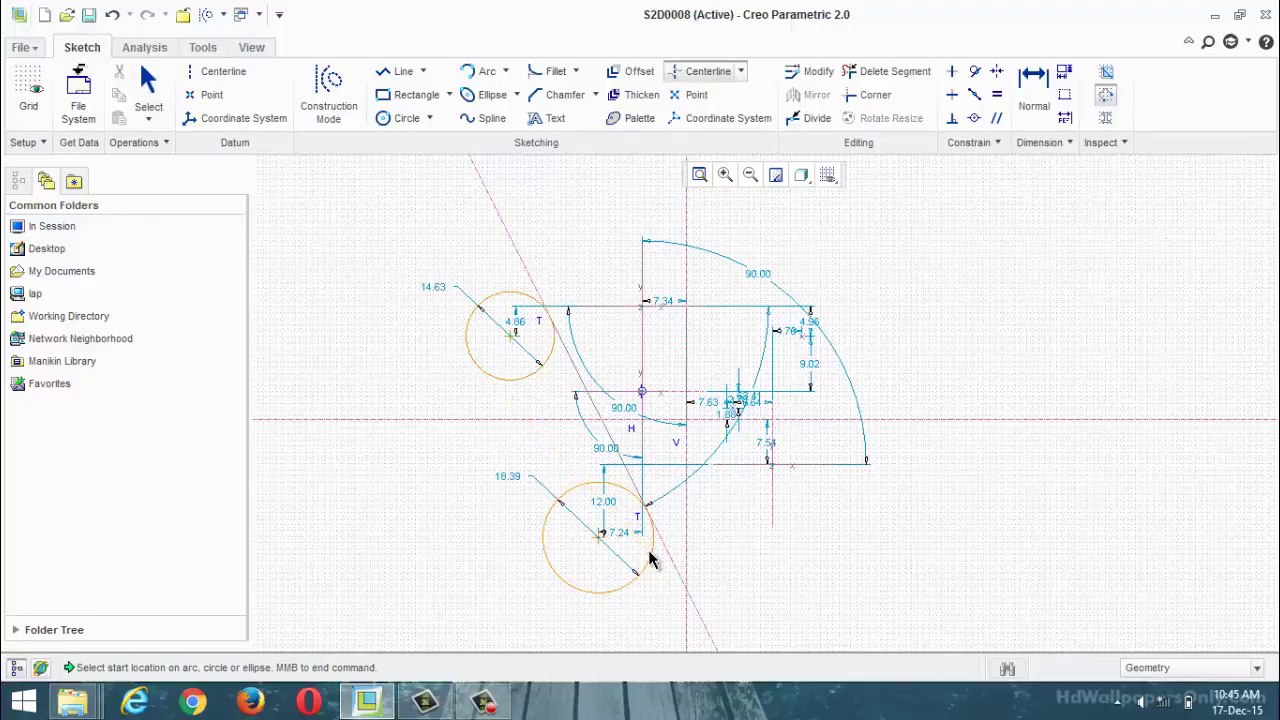
left_click(627, 485)
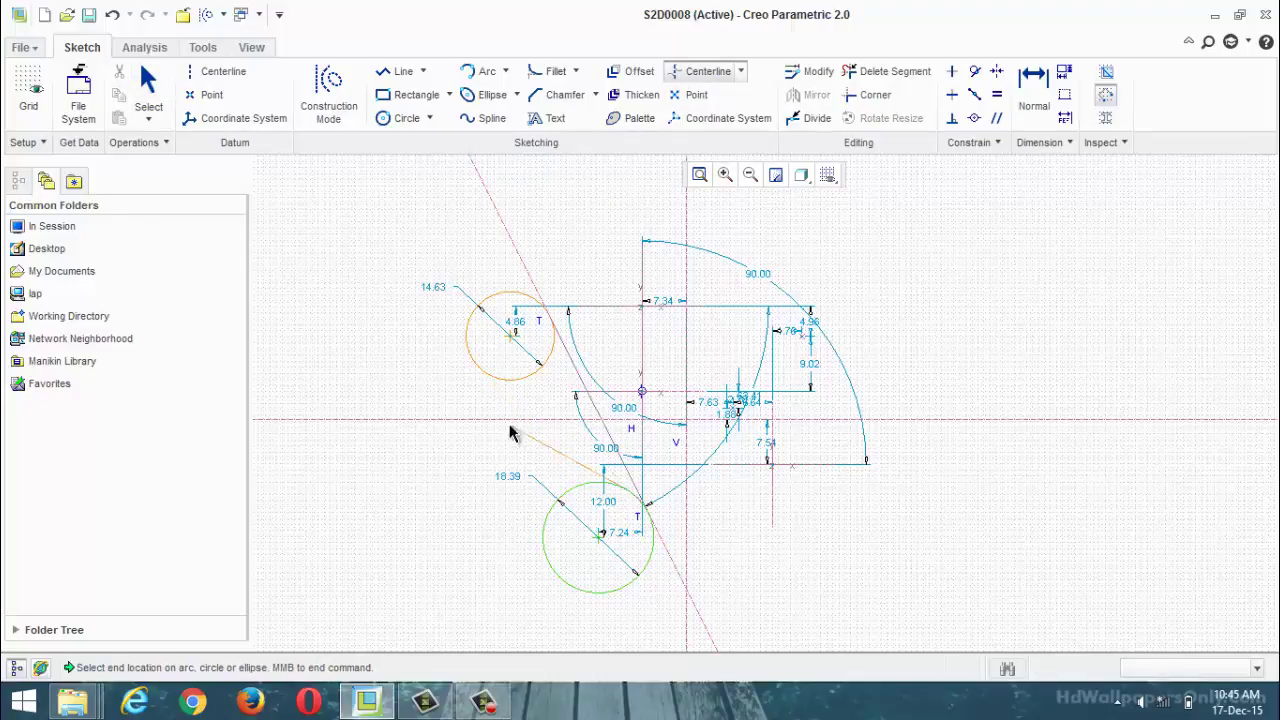
left_click(473, 363)
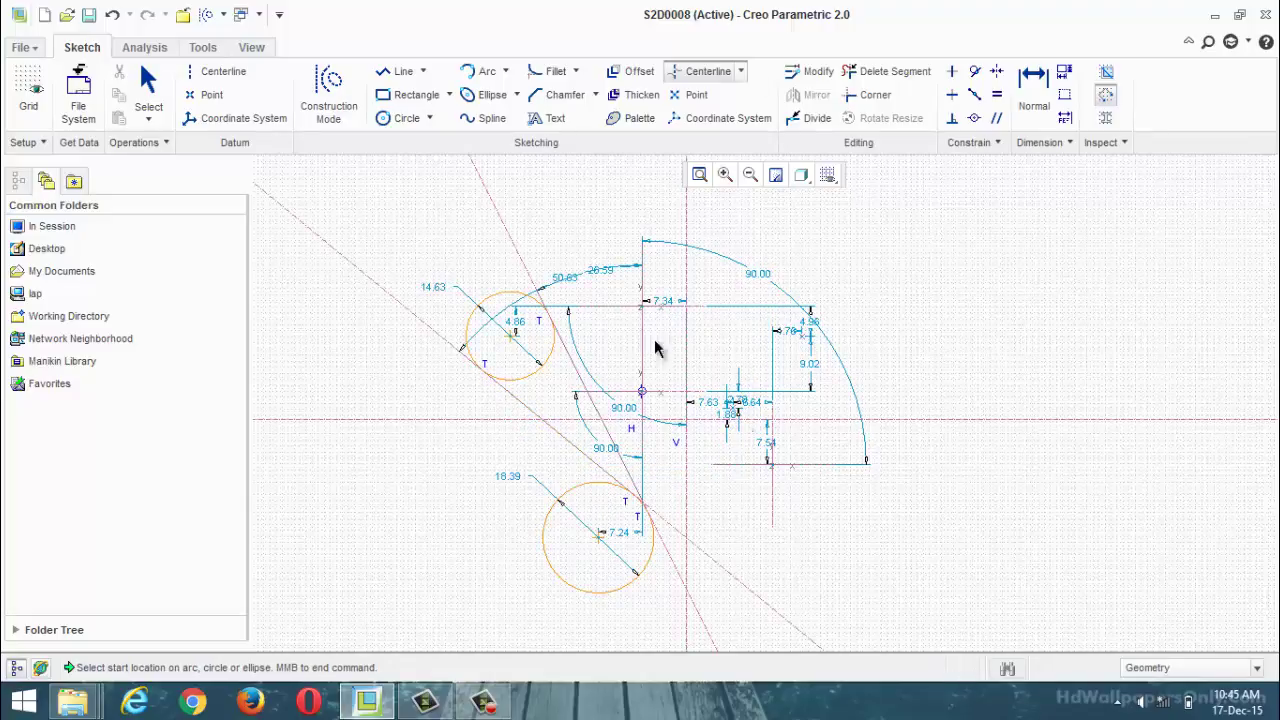
Delete the circles, centerlines, points and coordinate systems to leave the sketch empty.
scroll(614, 306, "down", 2)
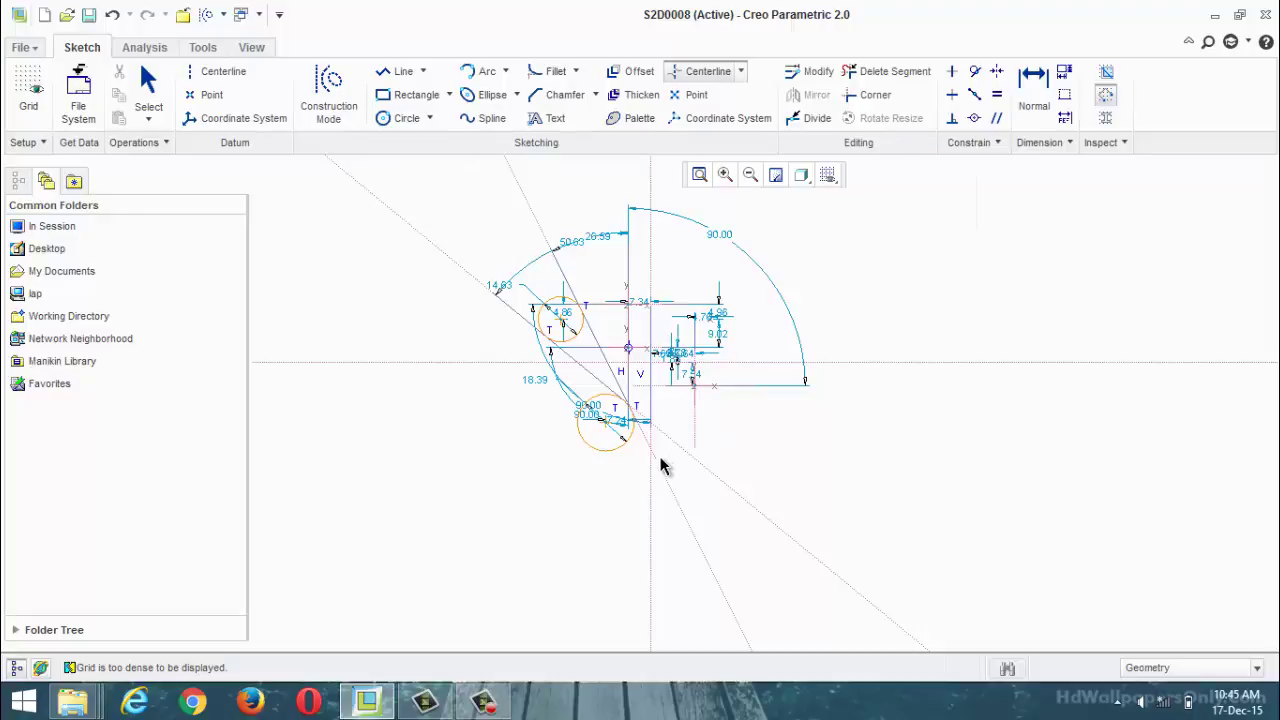
scroll(663, 463, "down", 2)
scroll(660, 468, "up", 1)
scroll(650, 474, "up", 5)
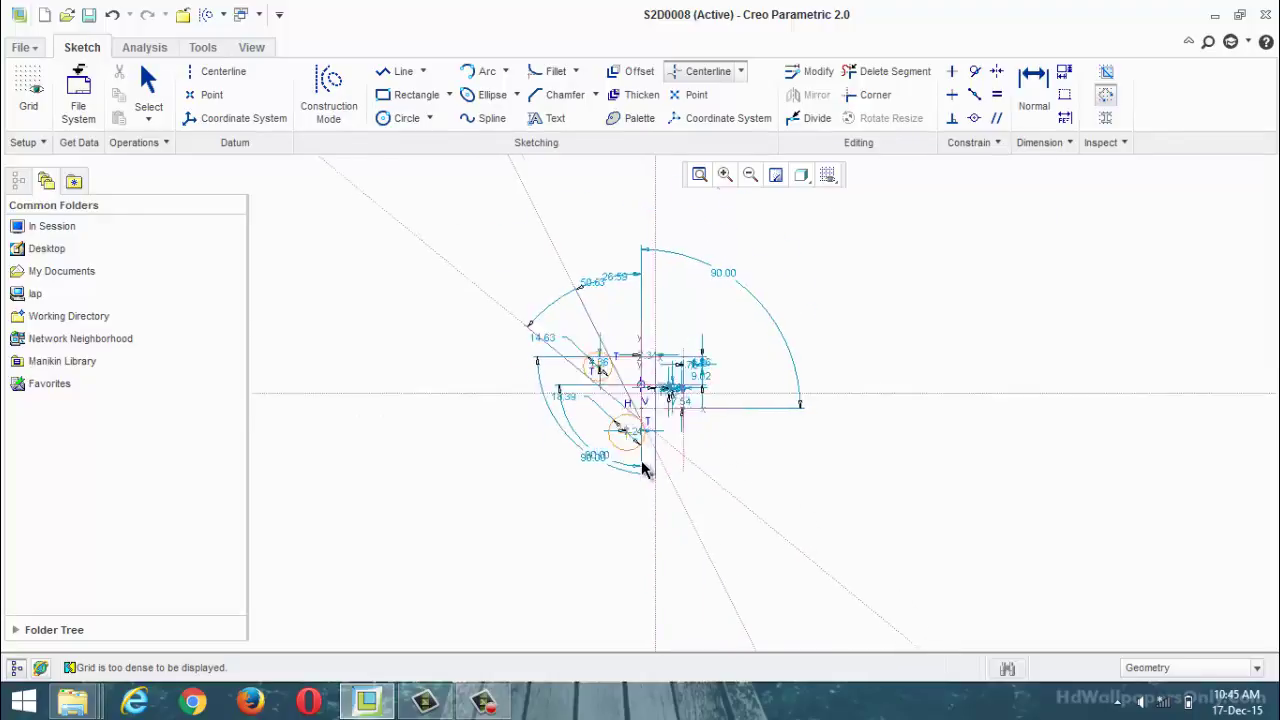
key("ctrl+a")
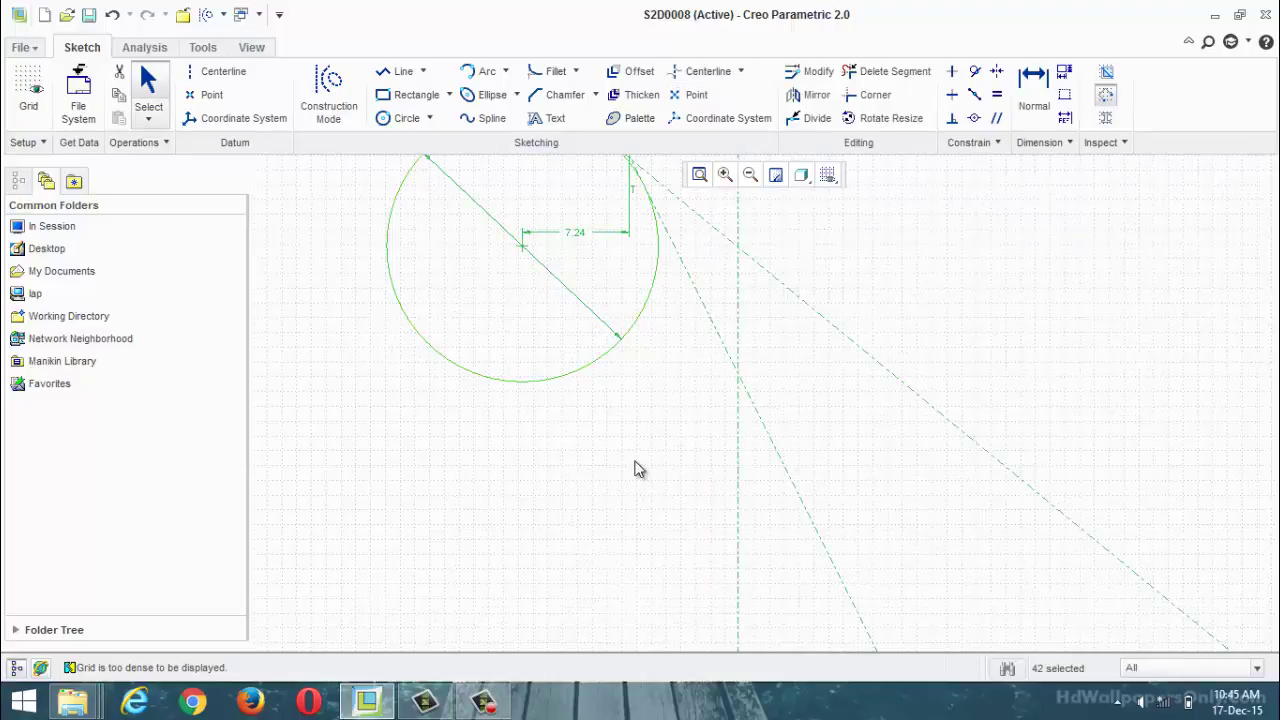
key("Delete")
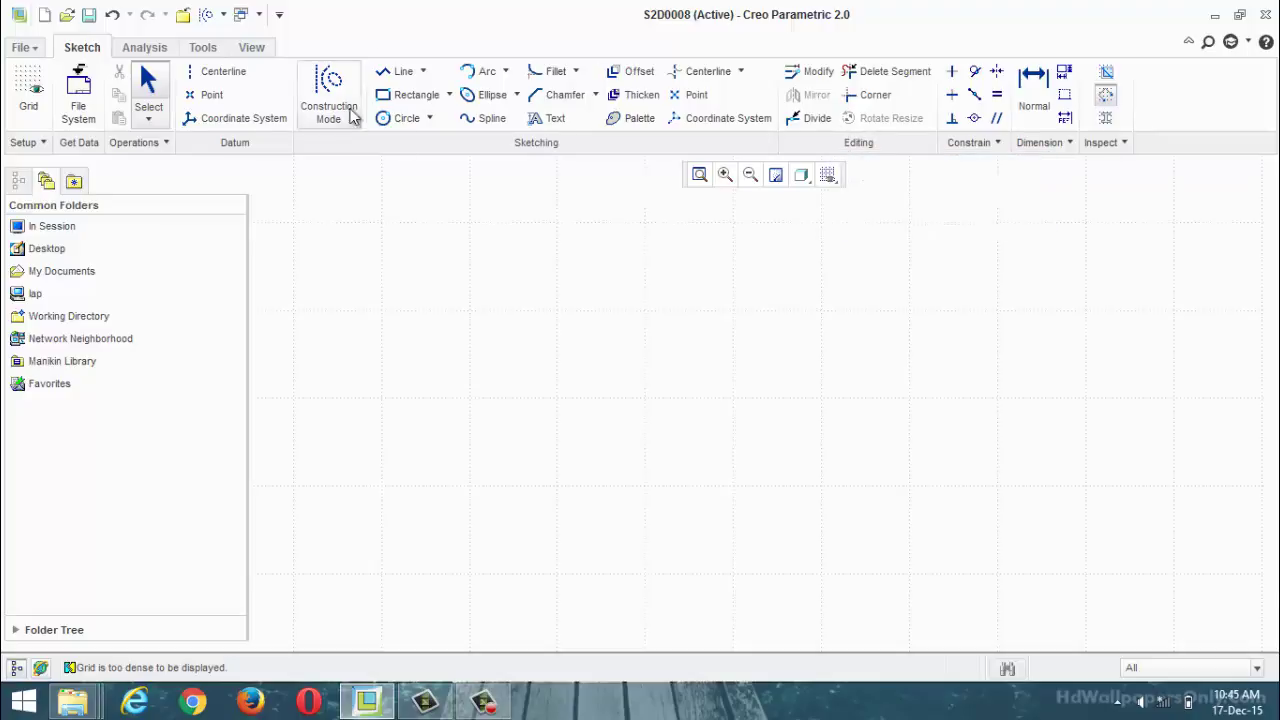
Sketch a rectangle about 0.89 by 1.36 in the upper-left area with a smaller one about 0.21 by 0.39 inside it.
left_click(405, 95)
left_click(417, 224)
left_click(496, 344)
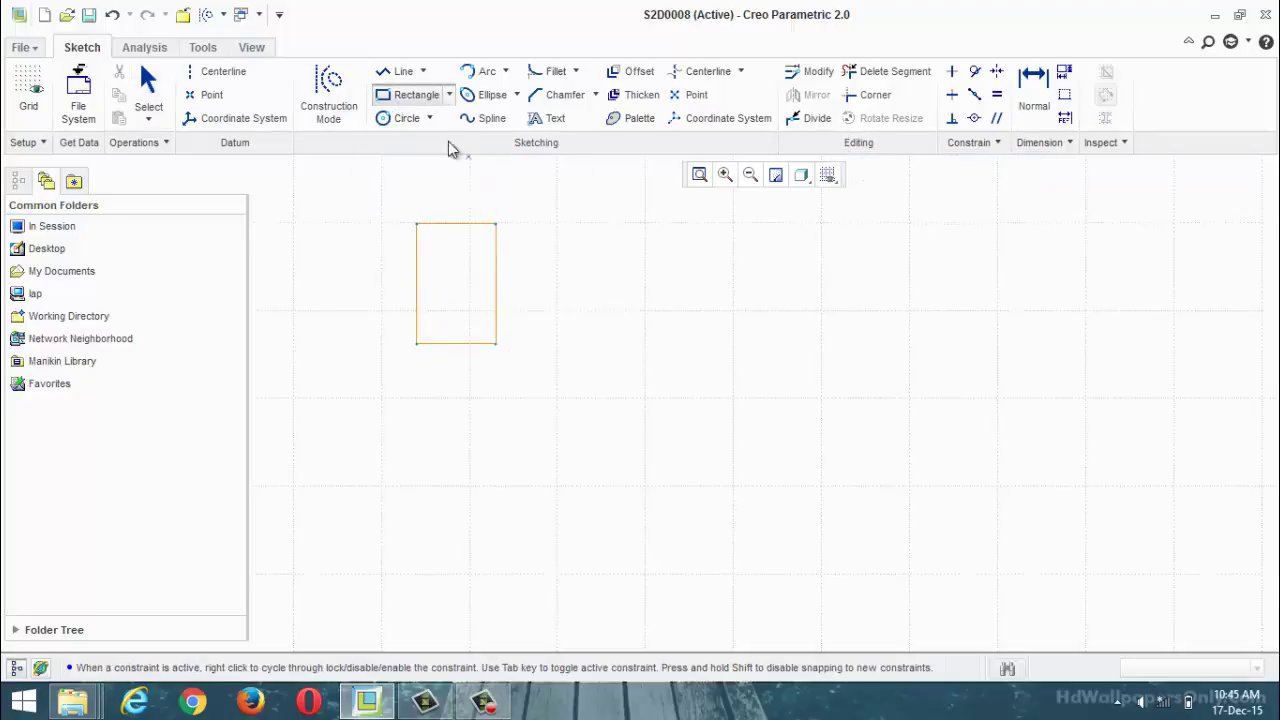
left_click(442, 276)
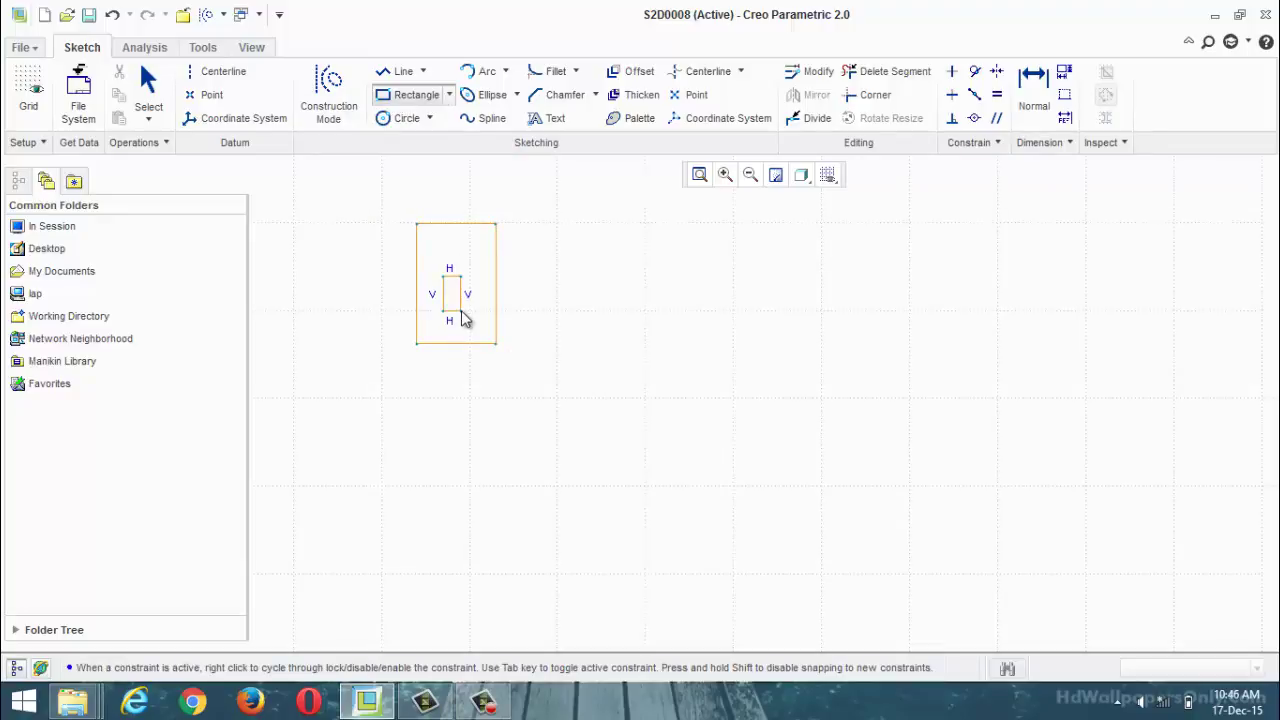
left_click(462, 311)
Sketch a circle about 0.63 in diameter just below the large rectangle.
left_click(412, 118)
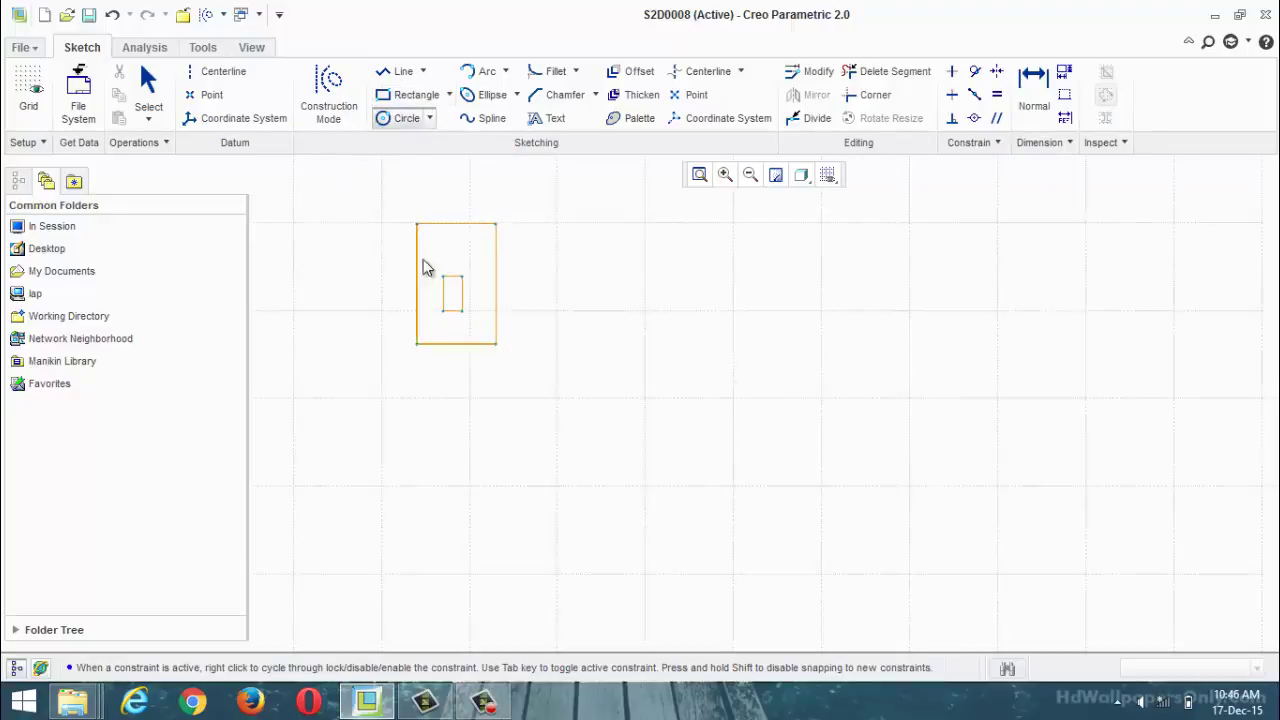
left_click(459, 391)
left_click(475, 370)
middle_click(560, 422)
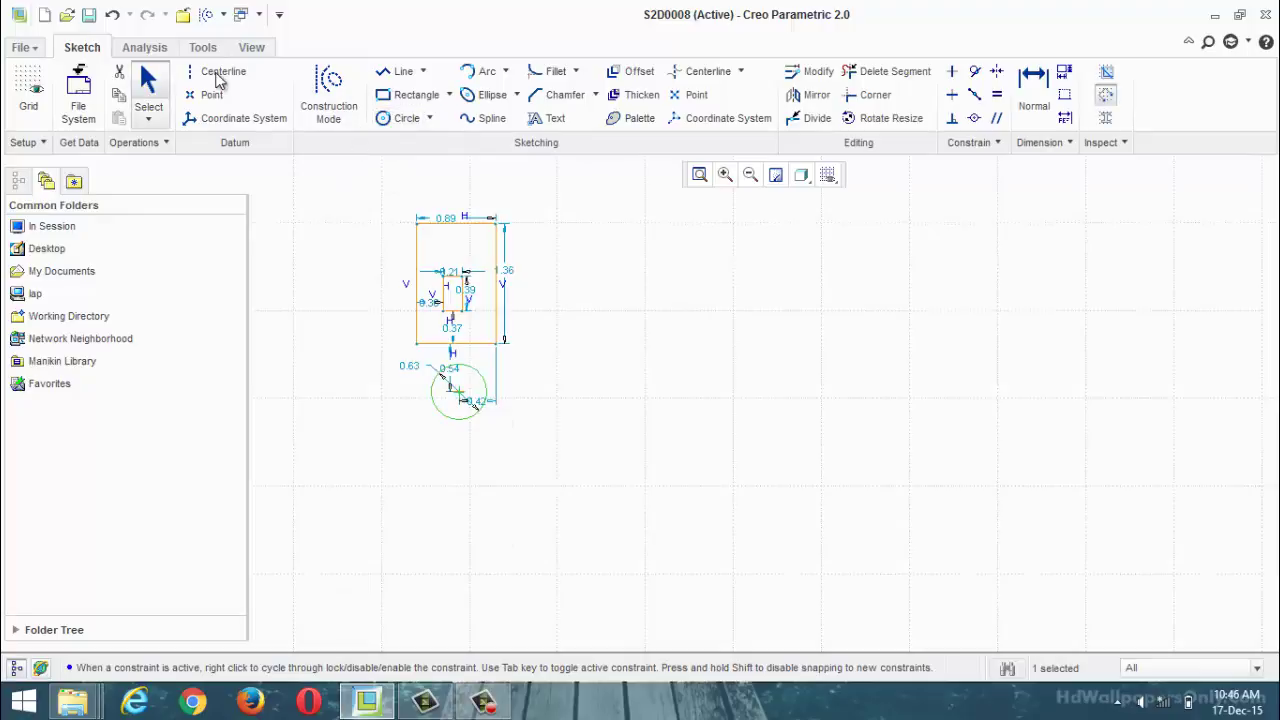
Draw a vertical datum centerline about 2.69 right of the large rectangle and a horizontal one about 1.76 below it.
left_click(215, 71)
left_click(729, 516)
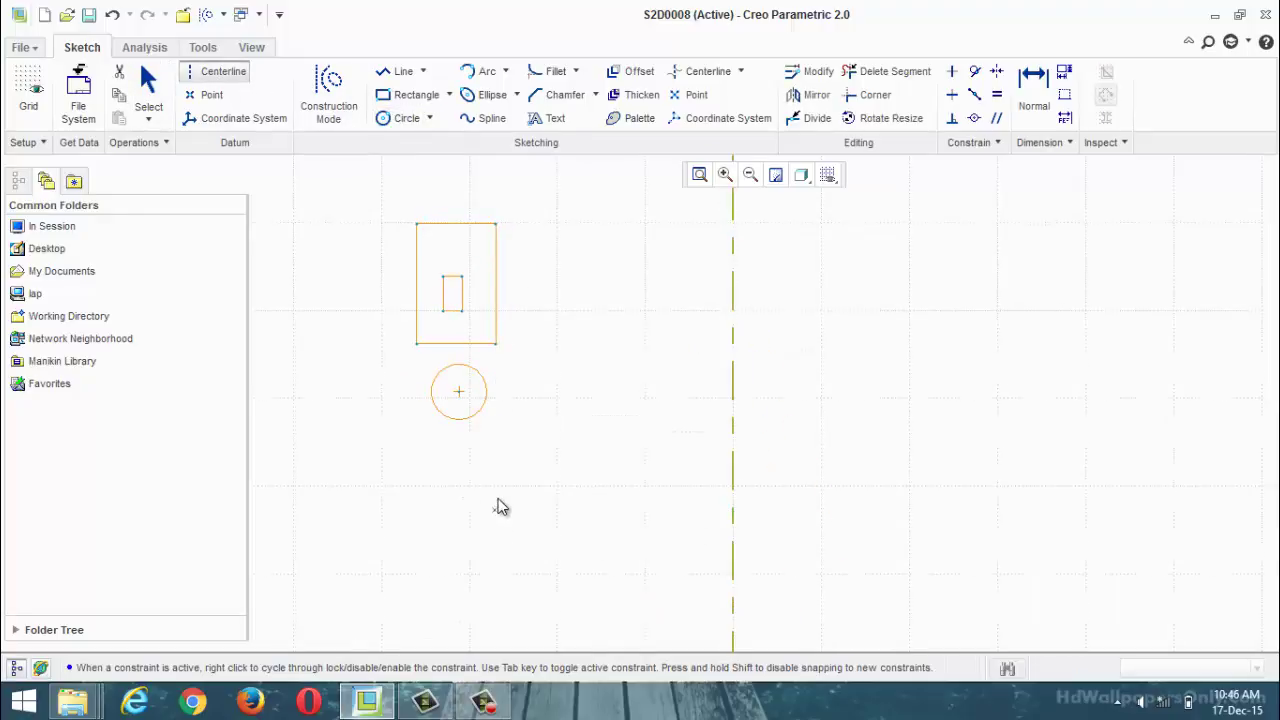
left_click(496, 498)
left_click(1045, 521)
middle_click(1045, 521)
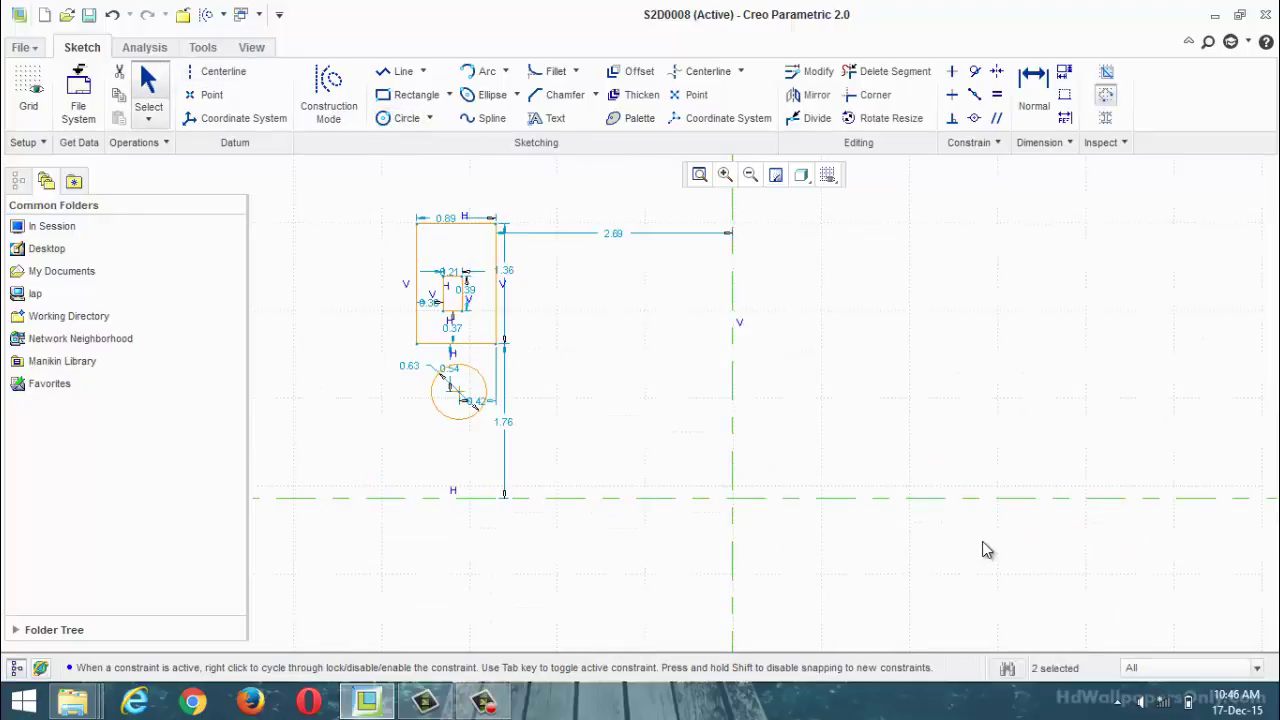
Mirror the two rectangles and the circle about the vertical centerline.
left_click_drag(348, 190, 567, 450)
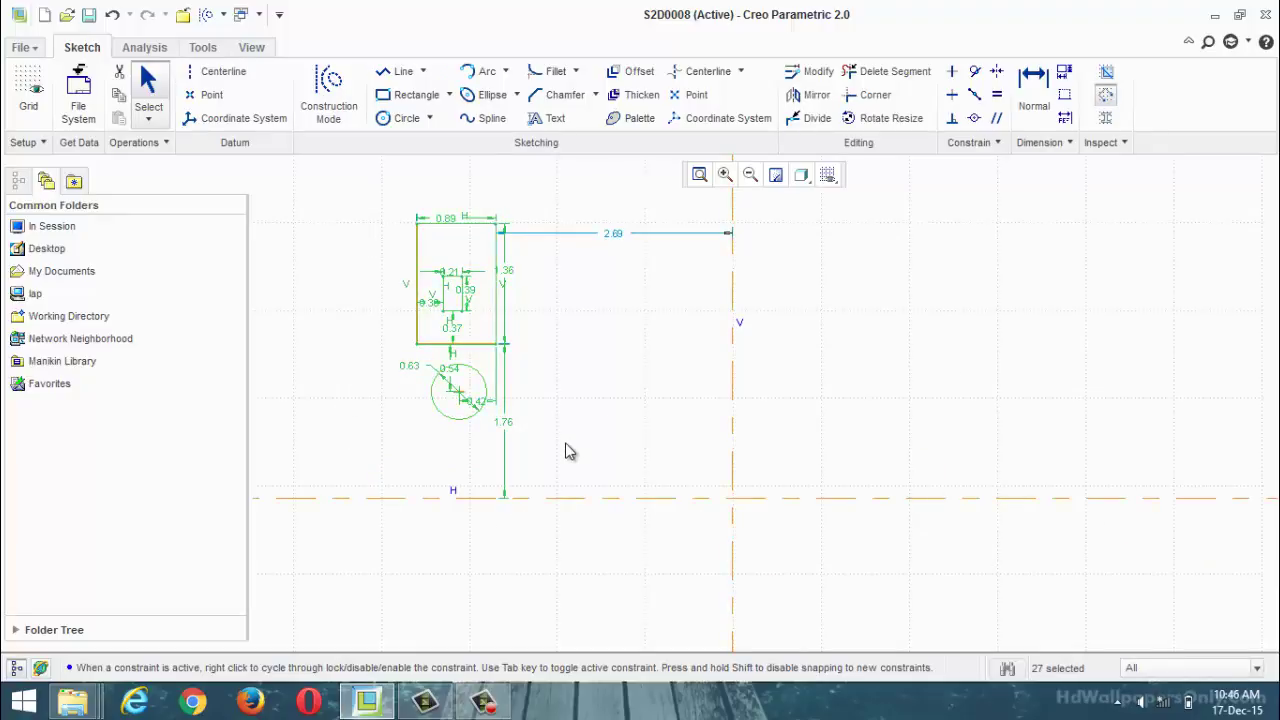
left_click(814, 94)
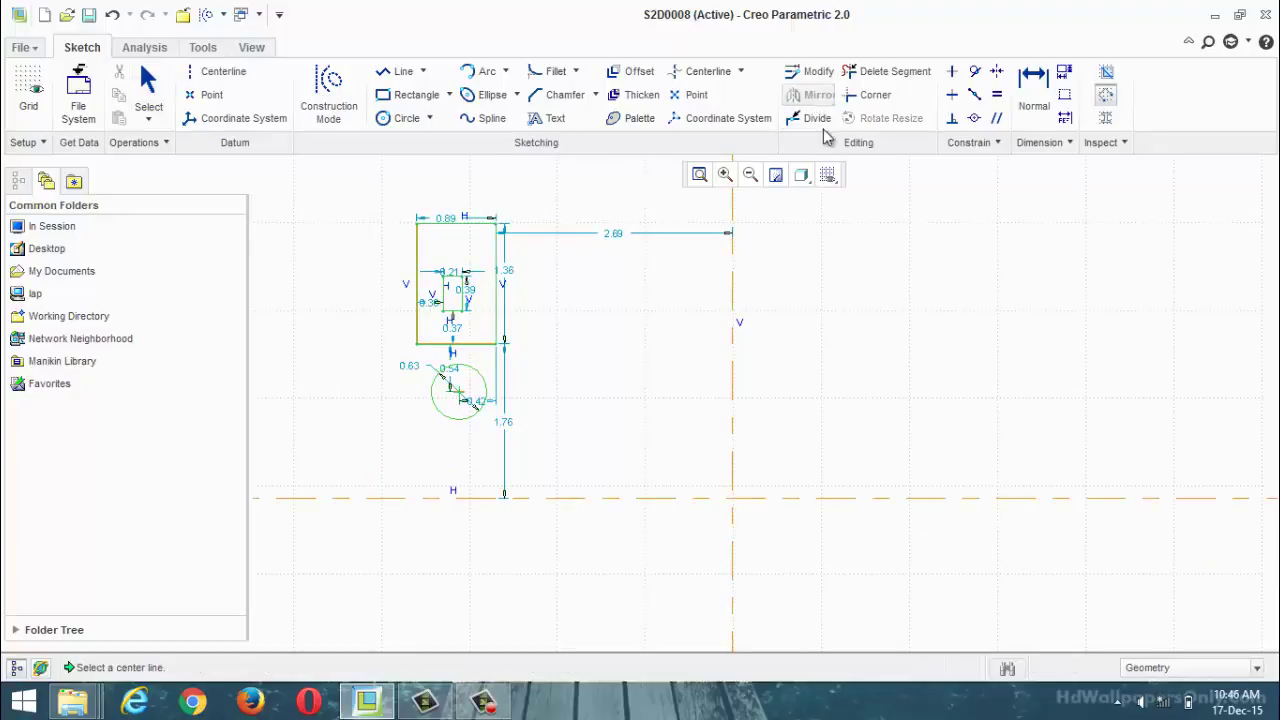
left_click(732, 421)
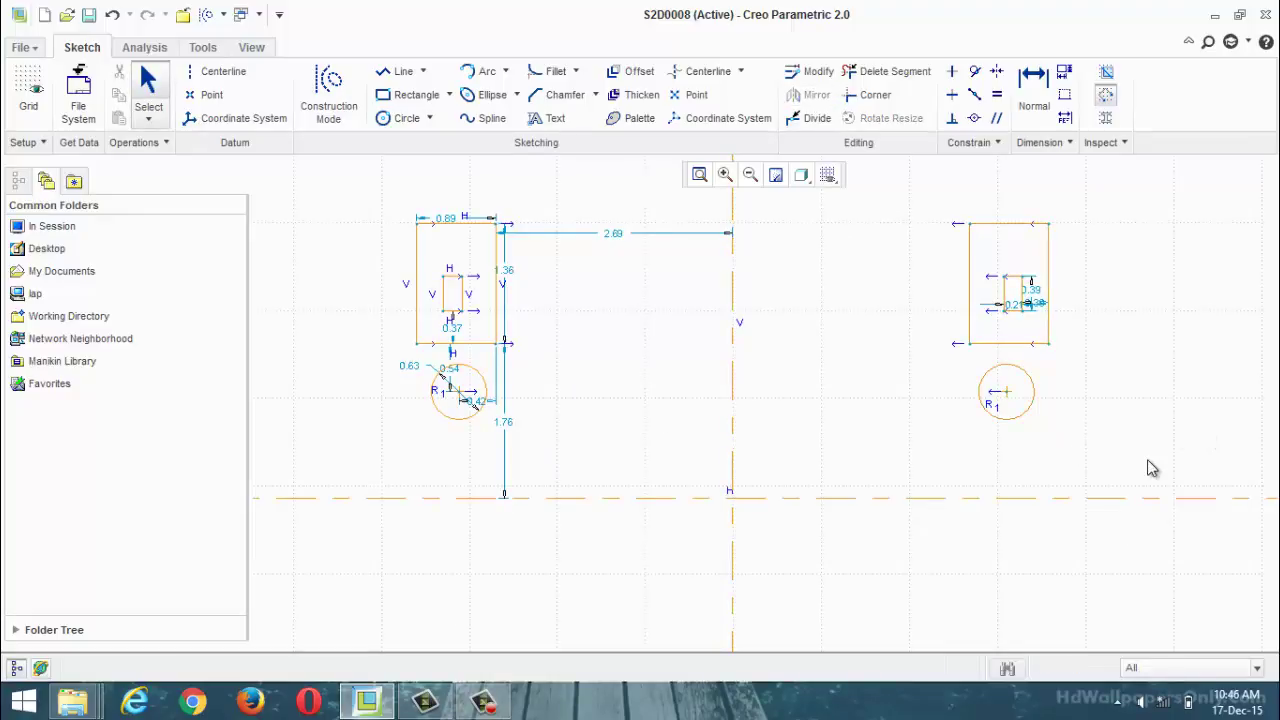
Mirror both sets of rectangles and circles about the horizontal centerline.
left_click_drag(1148, 462, 944, 215)
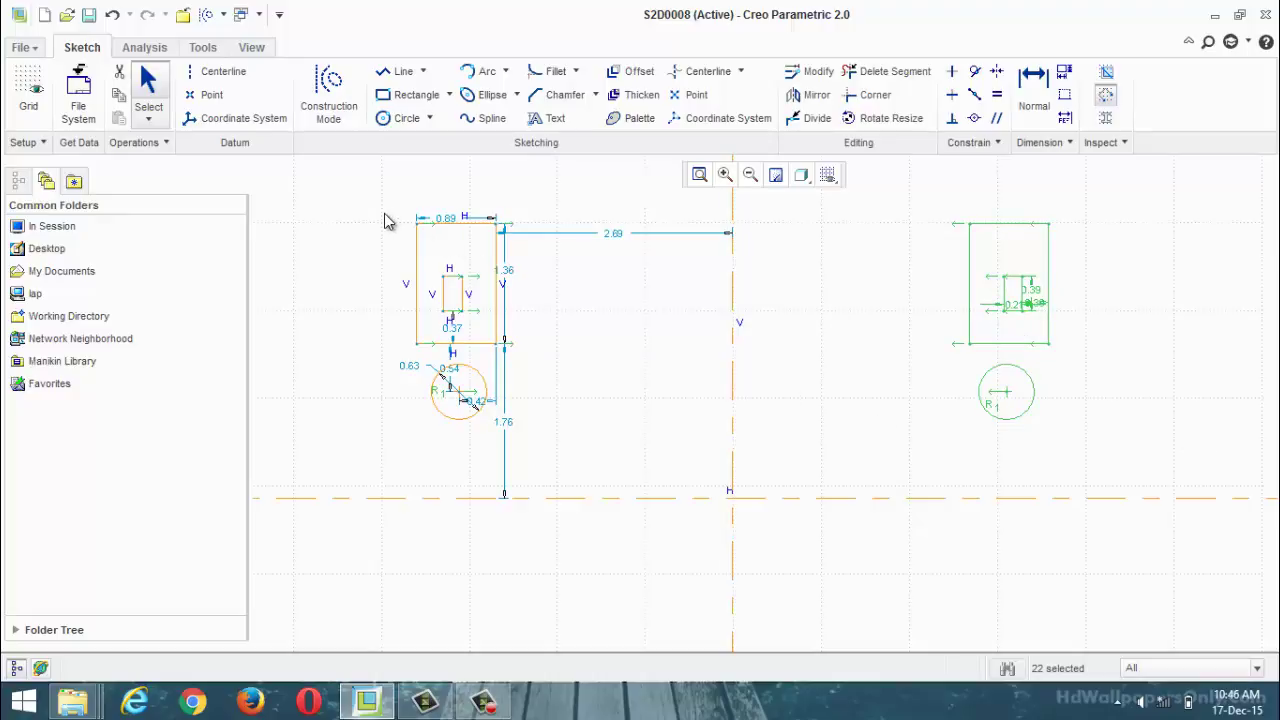
mouse_move(366, 203)
left_mouse_down()
mouse_move(554, 460)
mouse_move(583, 469)
left_mouse_up()
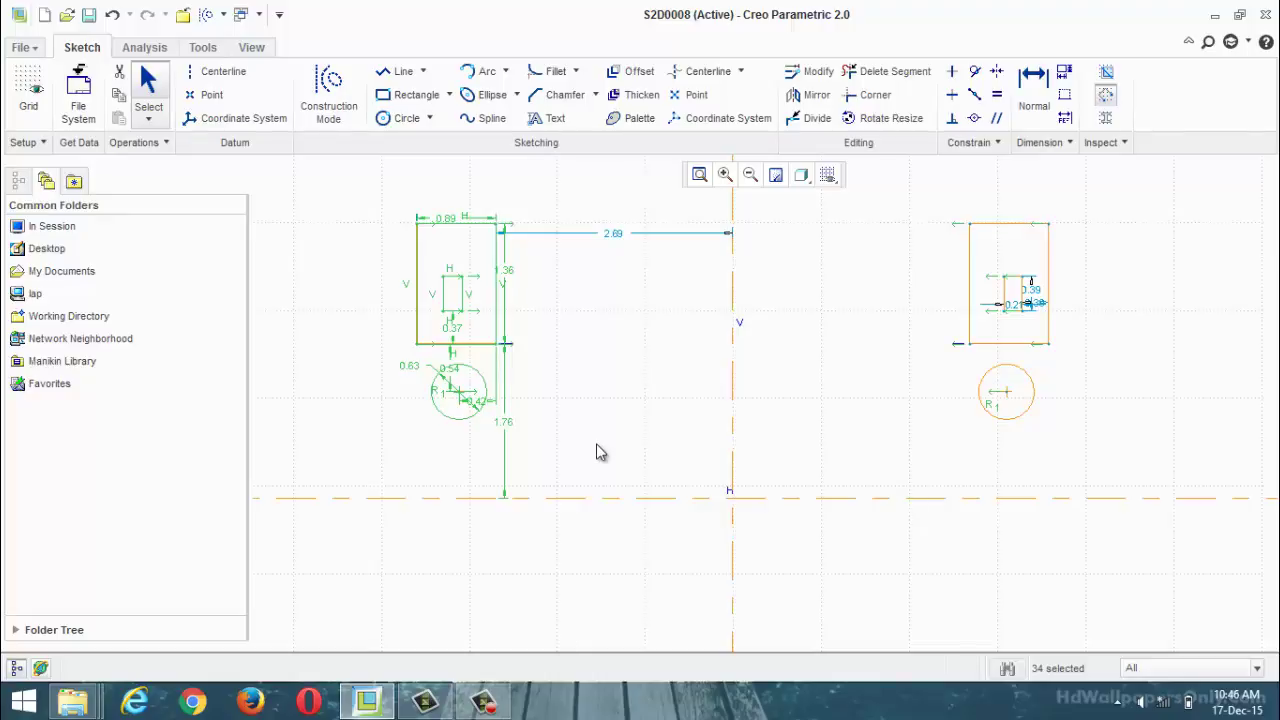
mouse_move(1097, 434)
left_mouse_down()
mouse_move(1010, 284)
mouse_move(925, 196)
left_mouse_up()
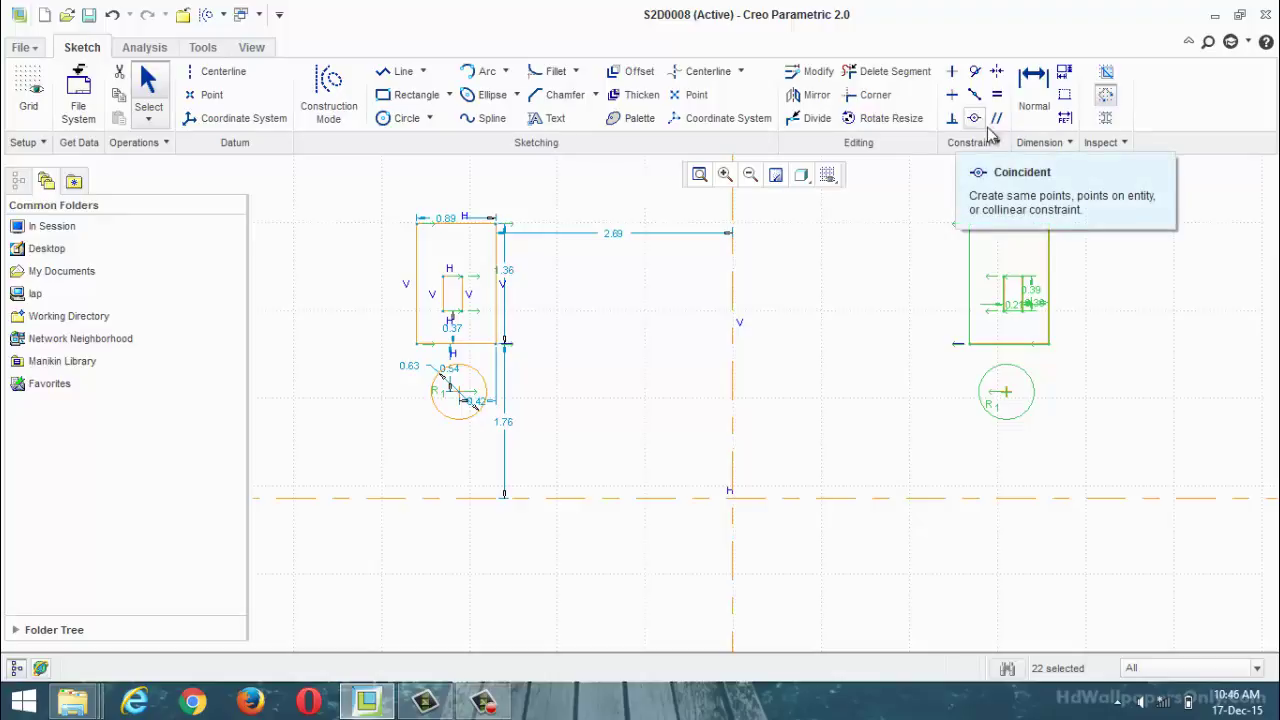
mouse_move(557, 395)
left_mouse_down()
mouse_move(348, 245)
mouse_move(331, 197)
left_mouse_up()
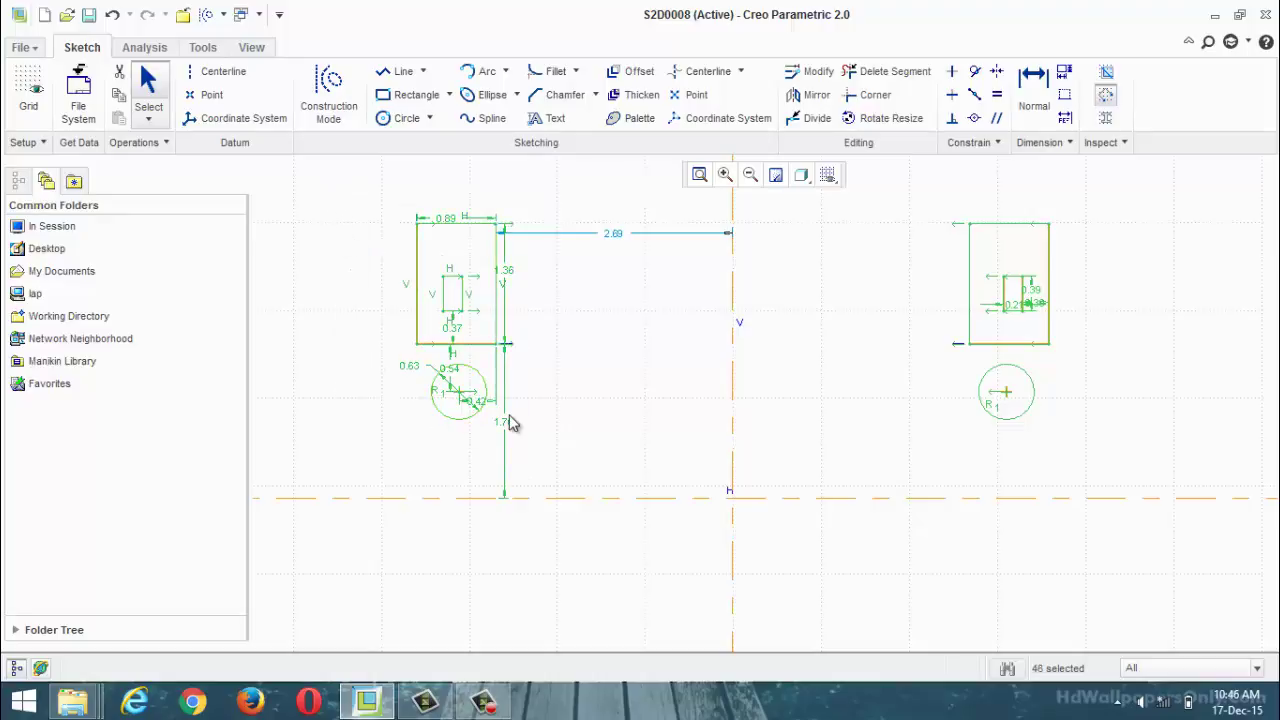
left_click(817, 95)
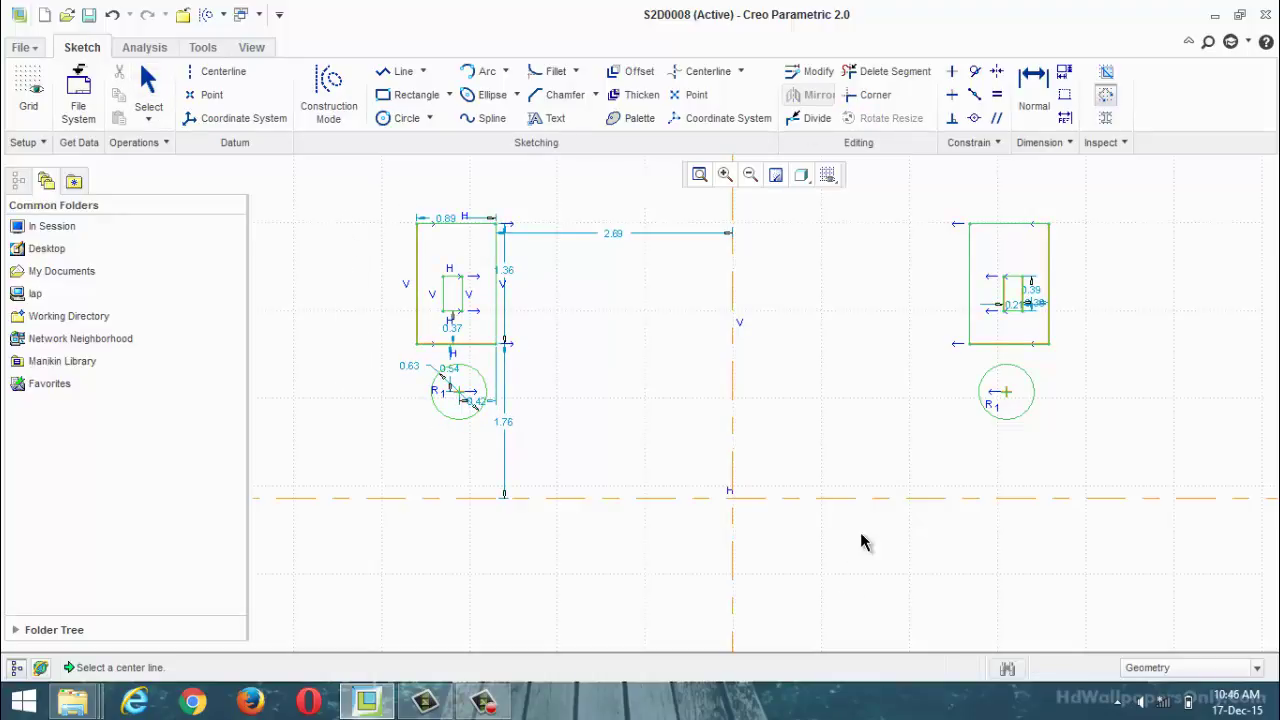
left_click(880, 498)
scroll(884, 412, "up", 2)
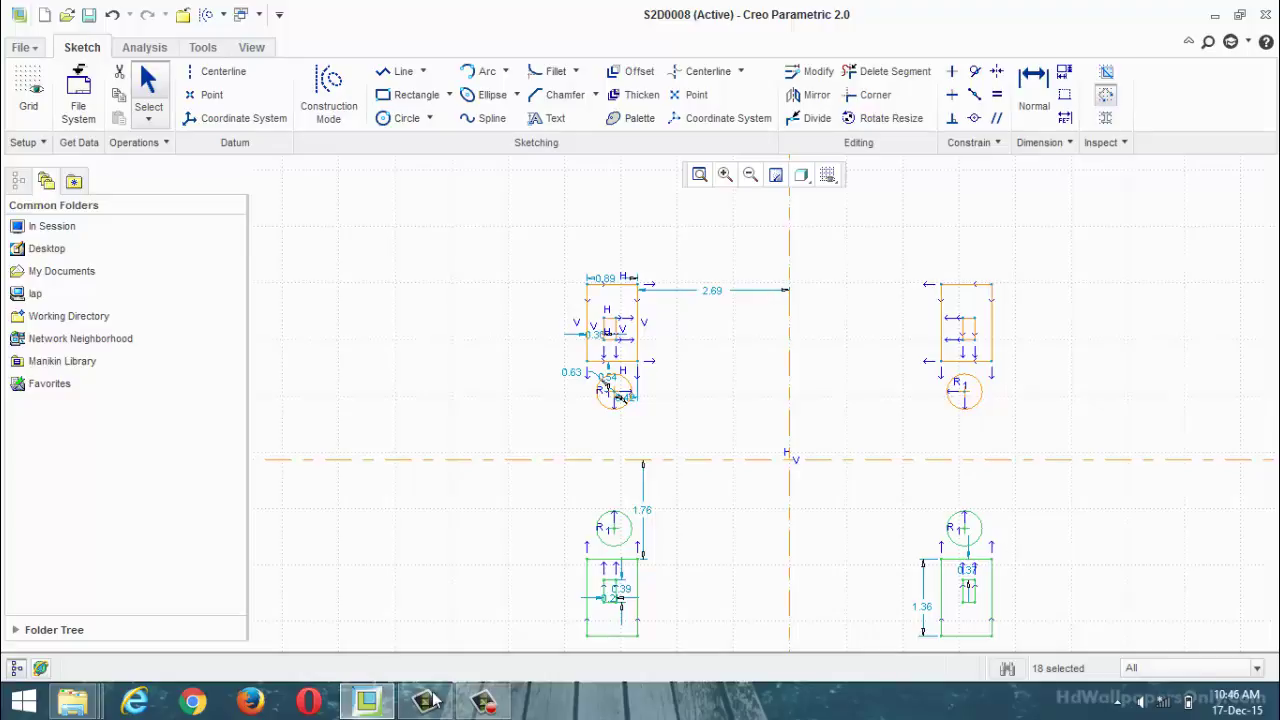
left_click(483, 700)
left_click(1190, 622)
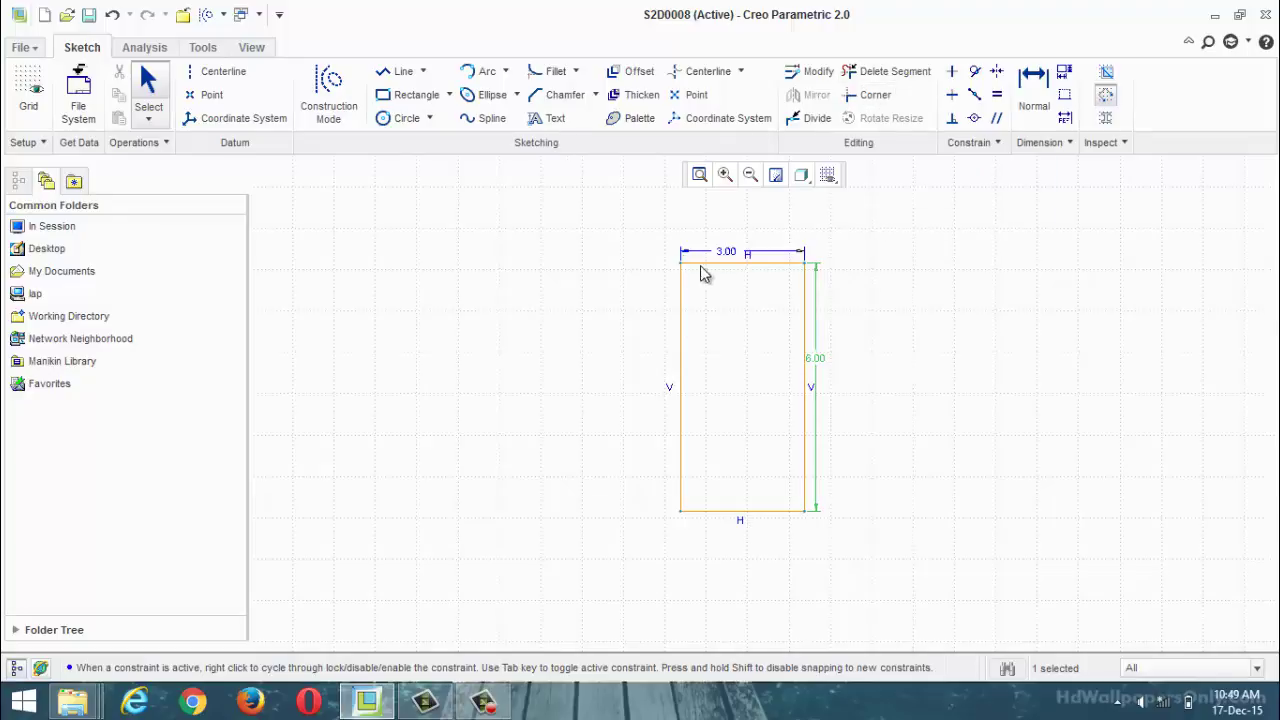
Apply Rotate Resize to the entire 3 by 6 rectangle and set its horizontal translation to 10.
left_click_drag(592, 216, 888, 576)
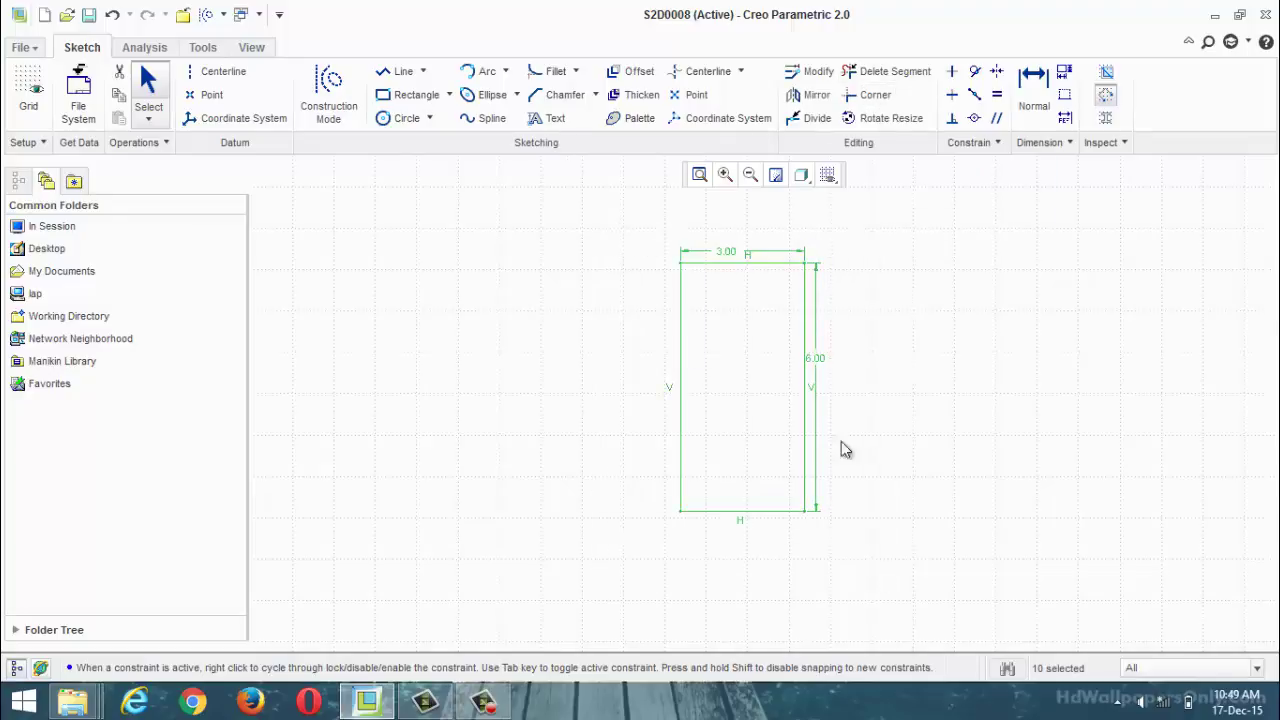
left_click(865, 124)
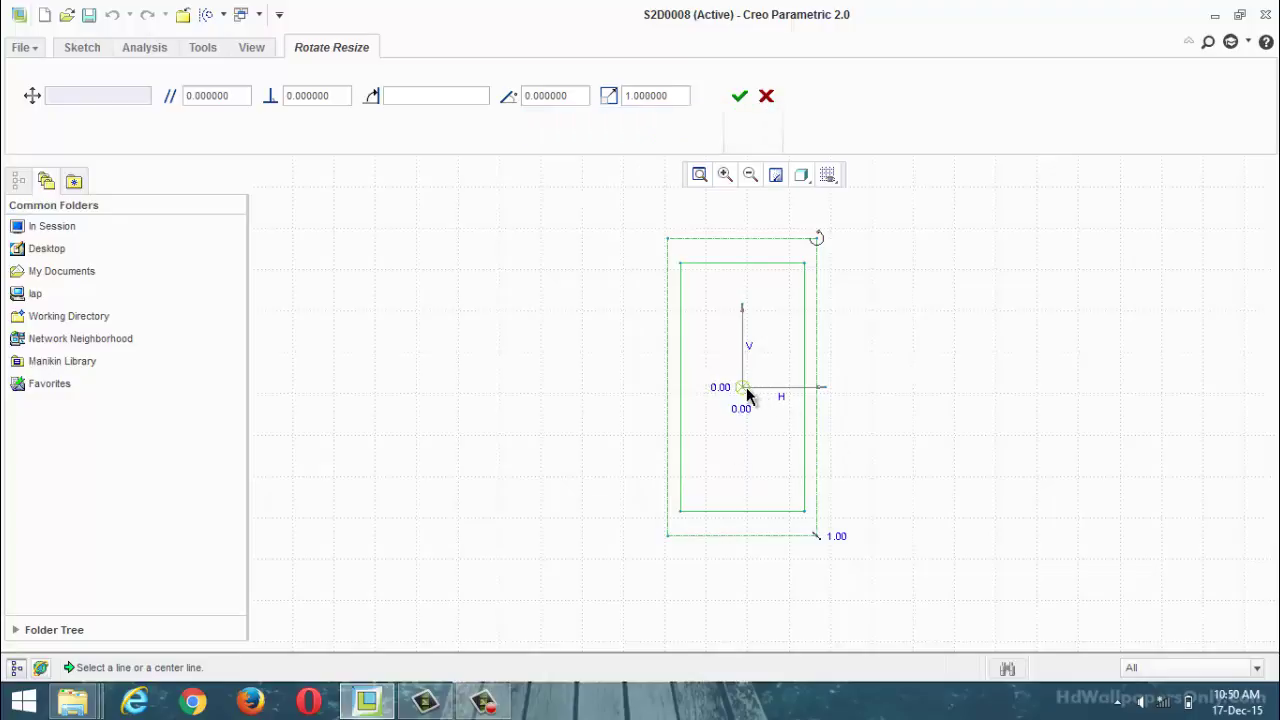
left_click_drag(746, 388, 950, 283)
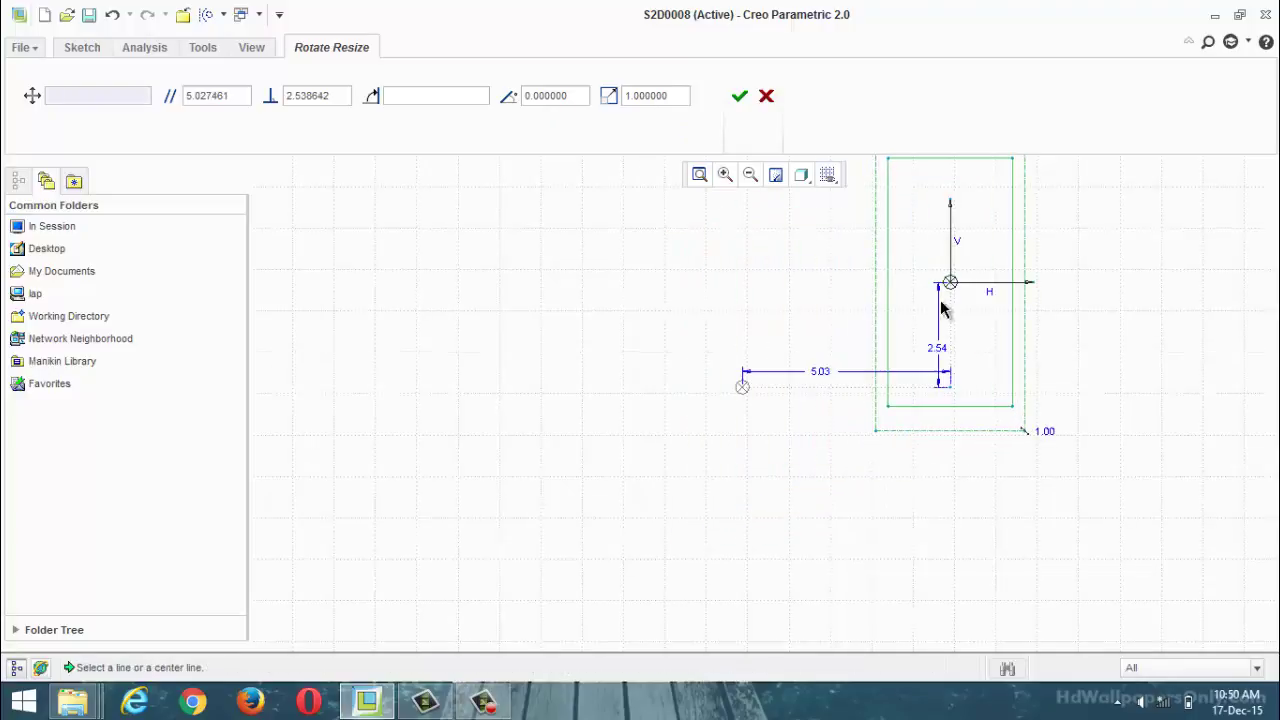
double_click(821, 371)
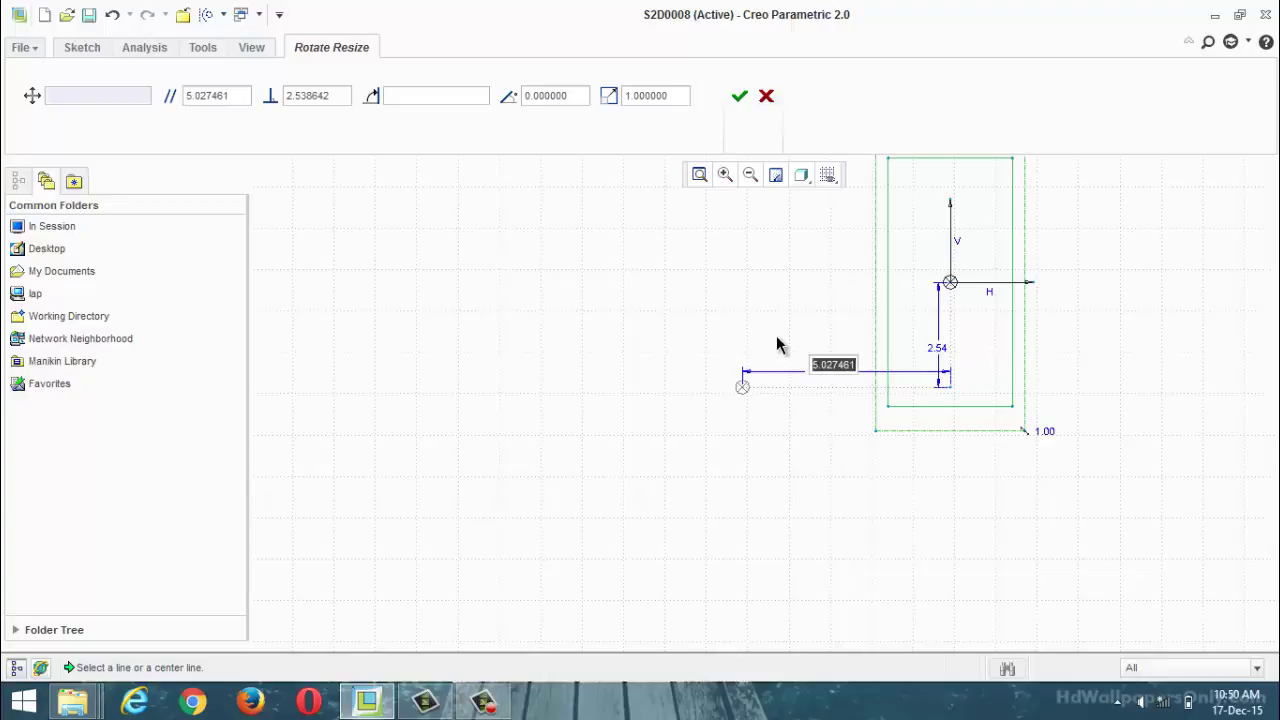
type("10")
key("Return")
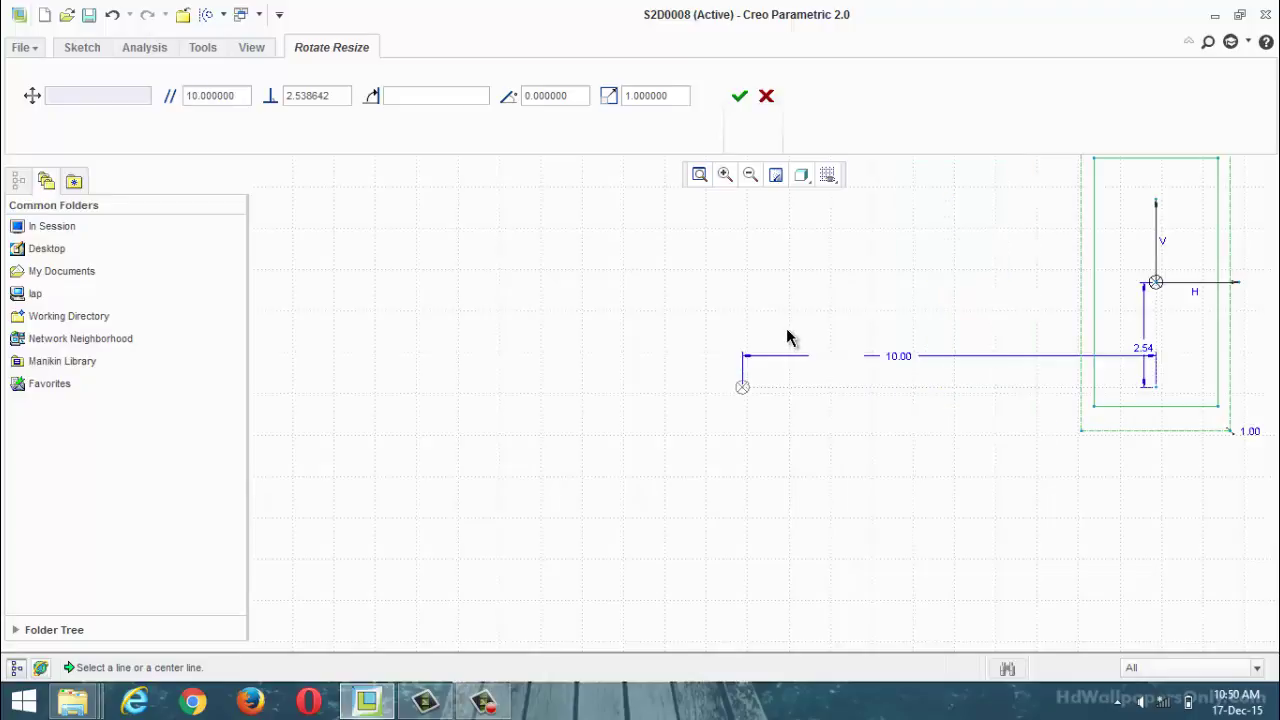
left_click(898, 360)
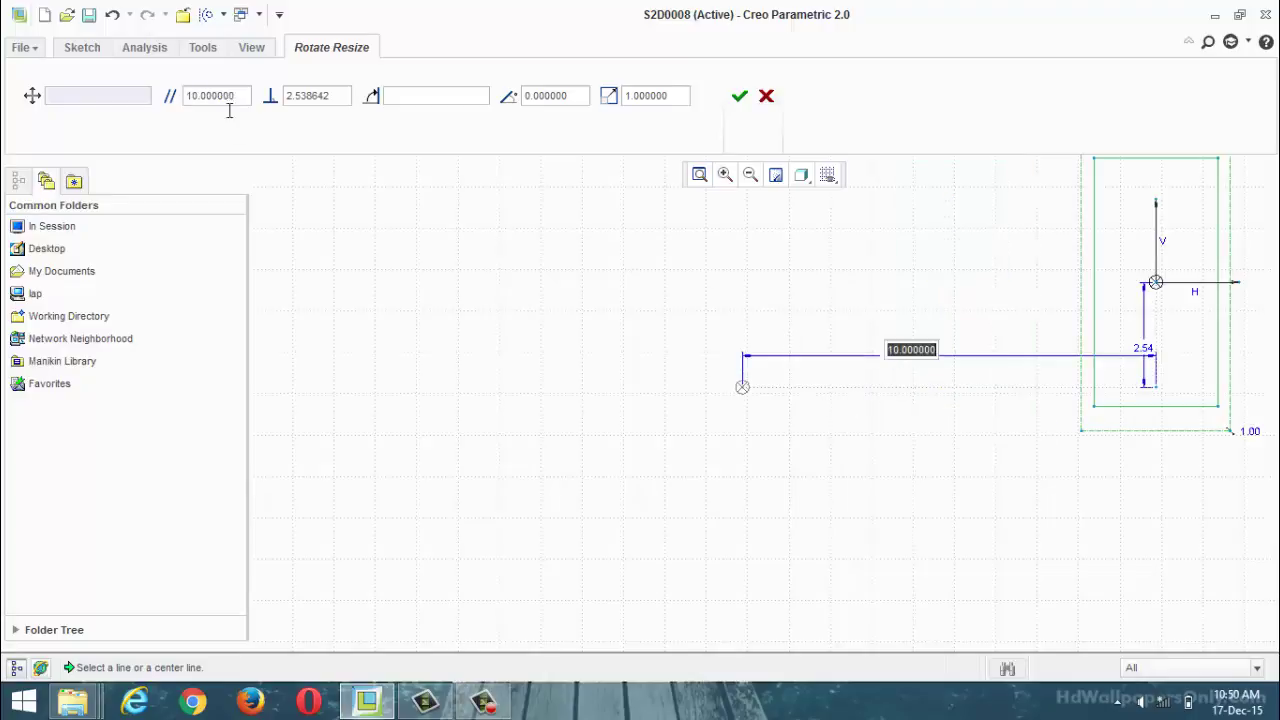
left_click(236, 95)
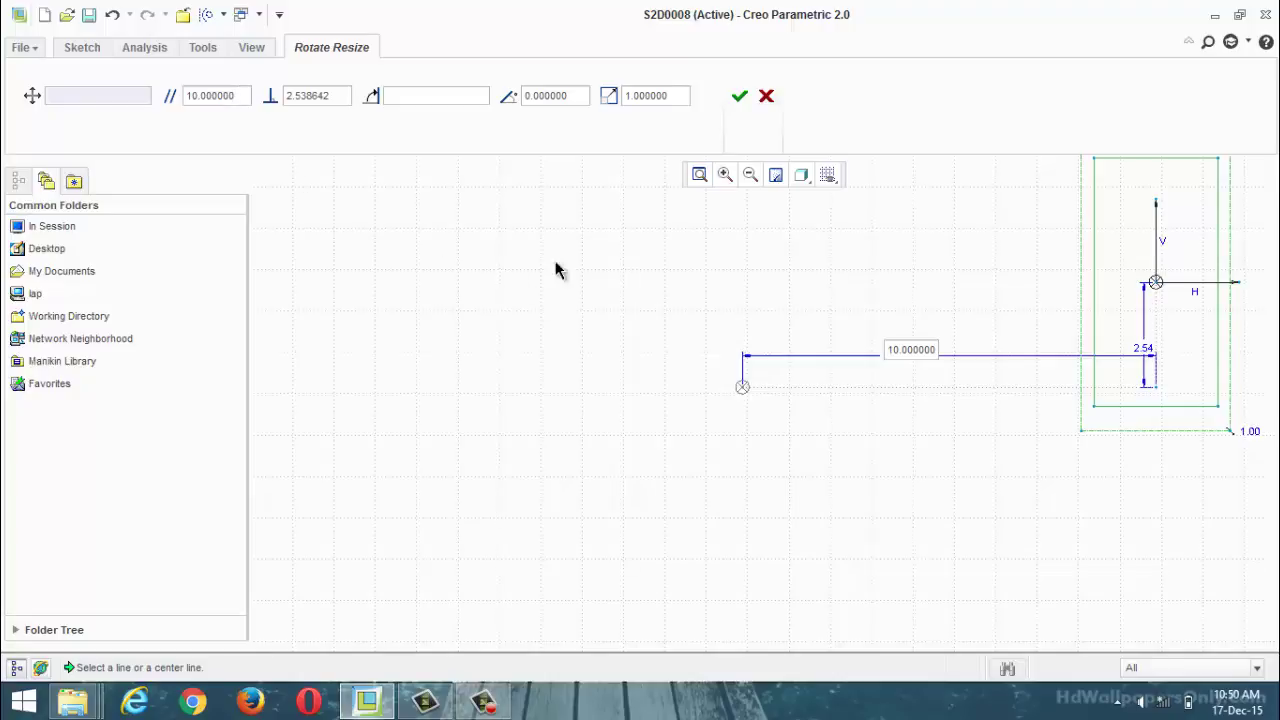
Set the rectangle's vertical translation to 5.
double_click(334, 95)
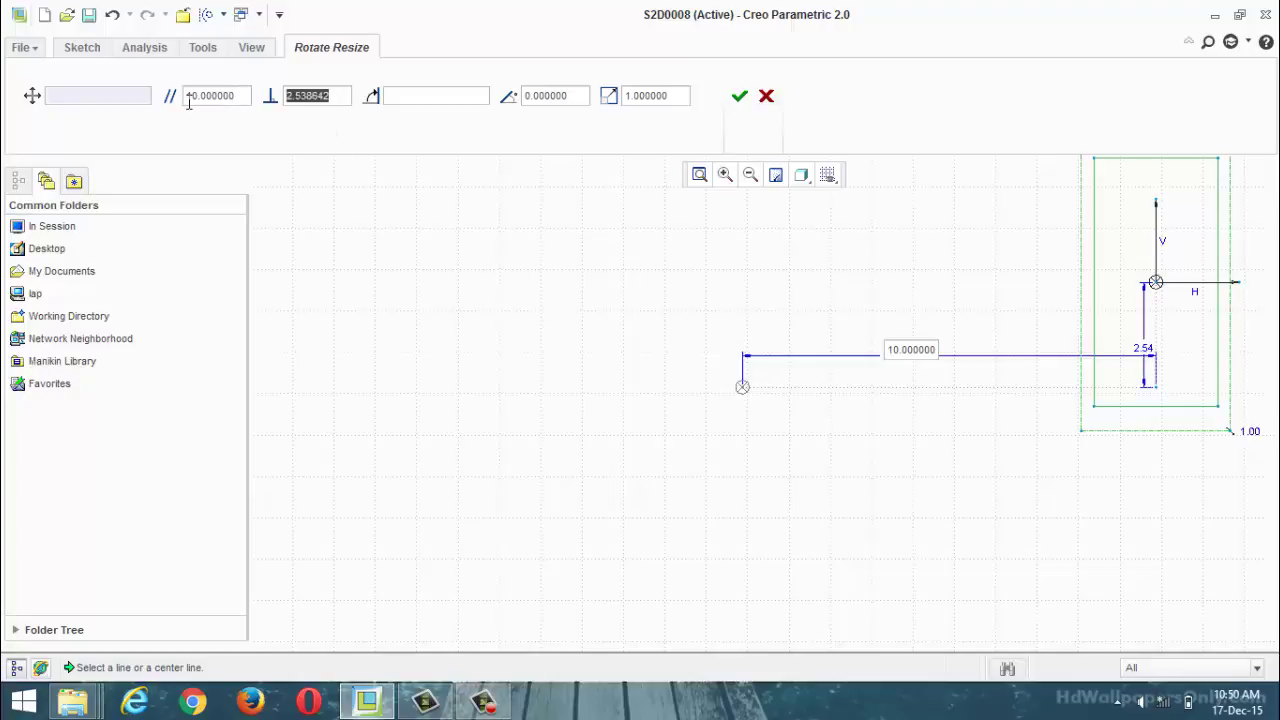
type("5")
key("Return")
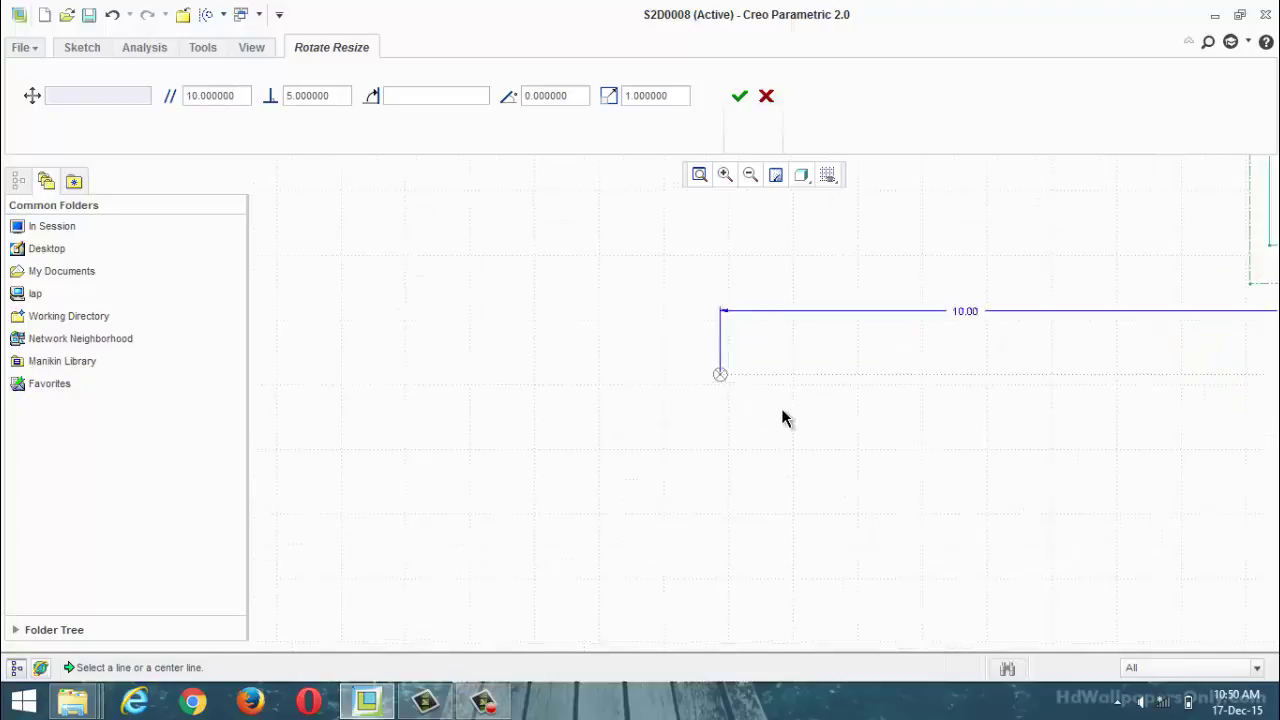
scroll(783, 419, "down", 4)
scroll(975, 352, "up", 3)
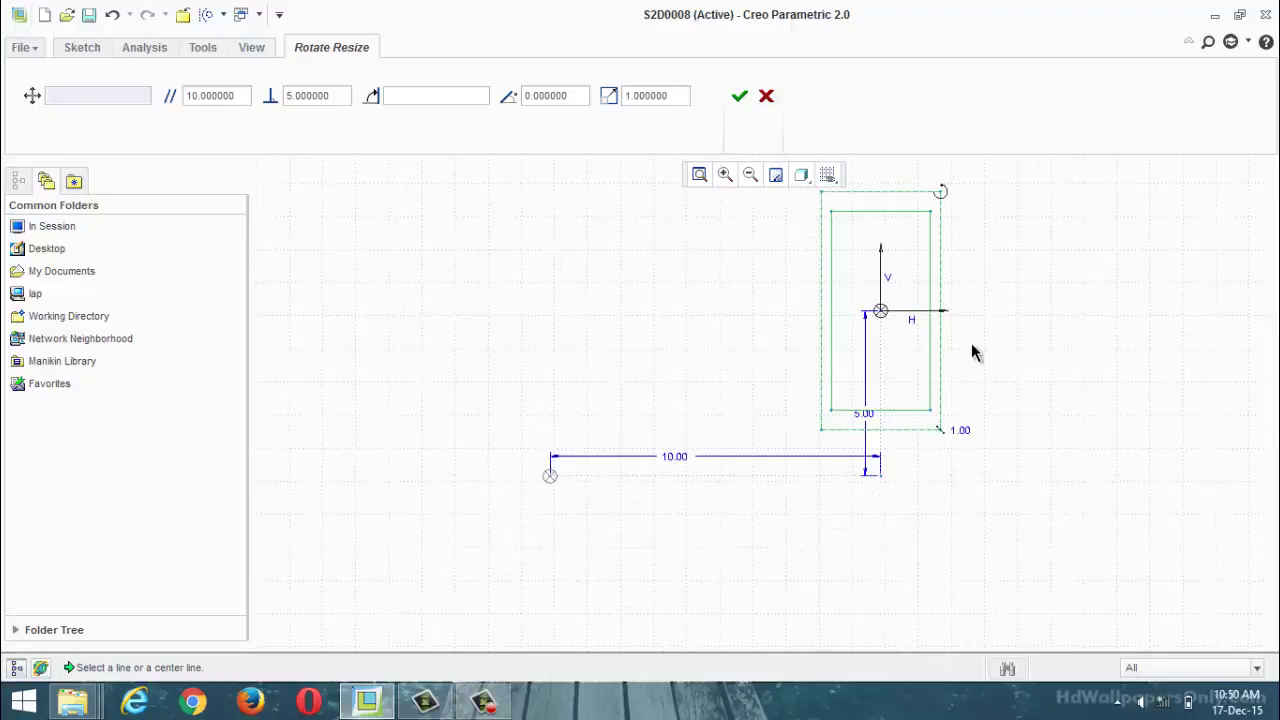
Set the rectangle's scaling factor to 2.
double_click(960, 431)
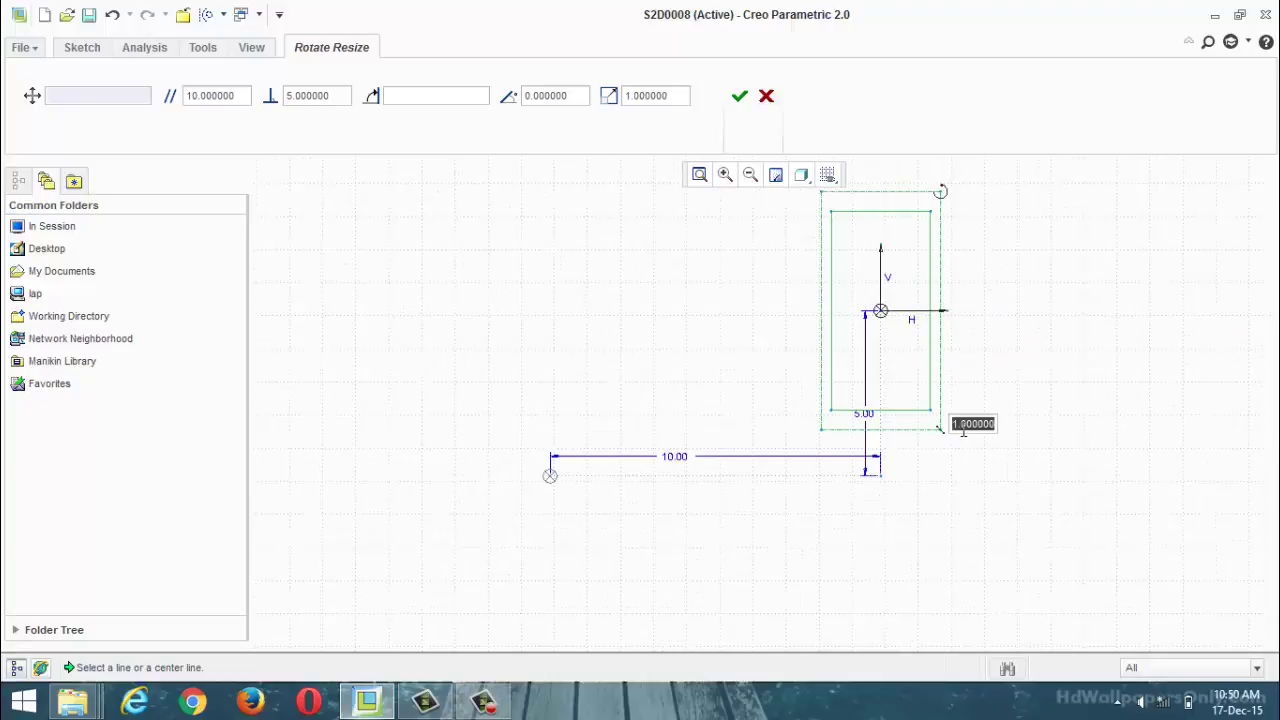
type("2")
key("Return")
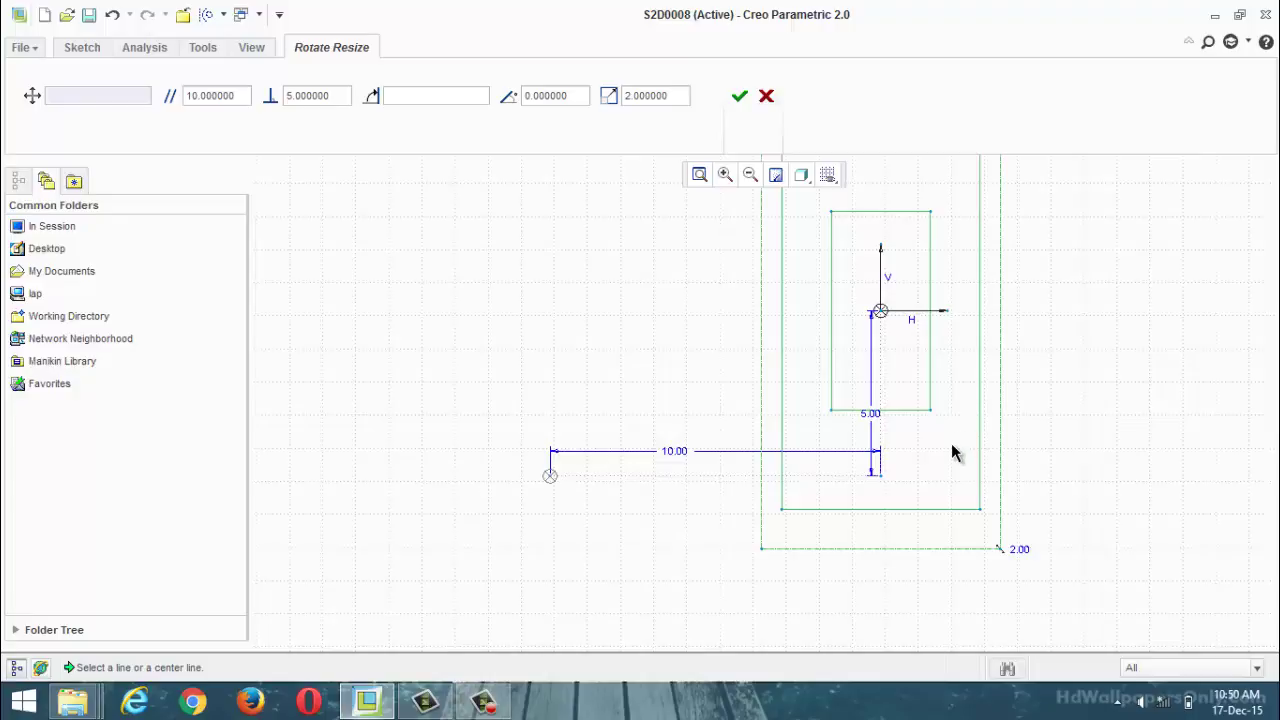
scroll(951, 443, "up", 2)
scroll(948, 443, "down", 5)
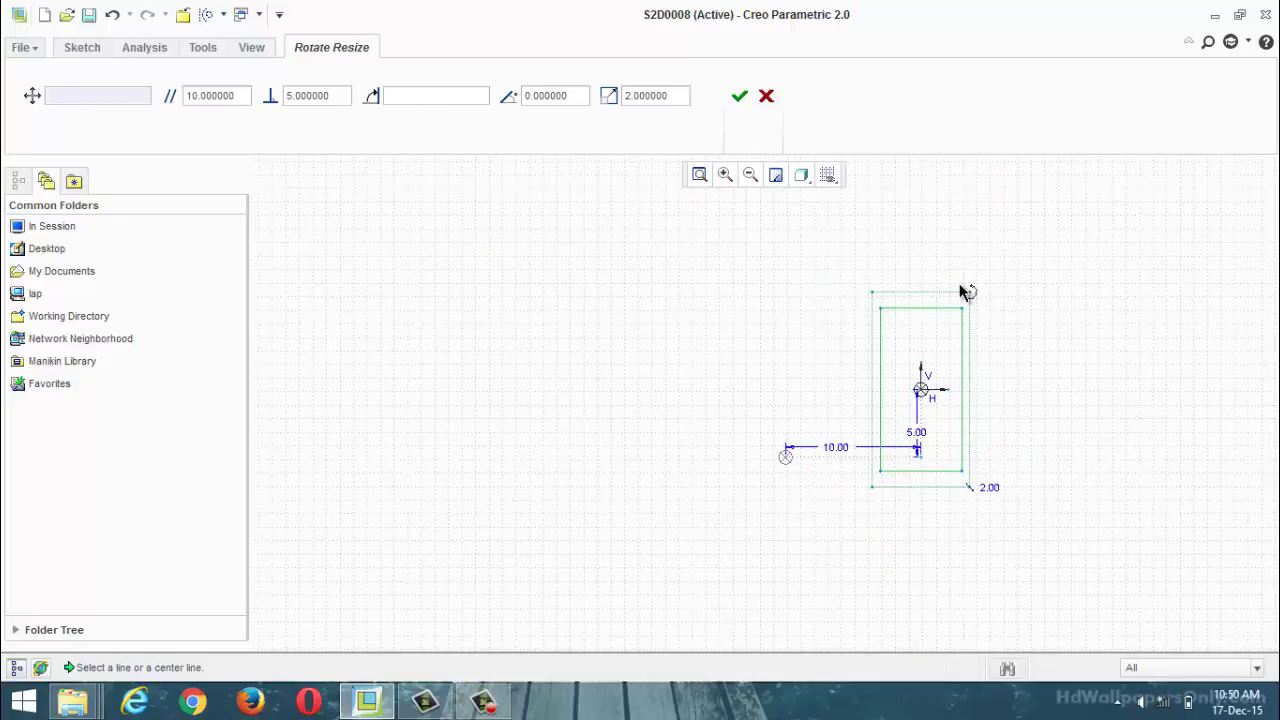
Rotate the rectangle by 35 degrees and accept the Rotate Resize changes.
left_click_drag(969, 291, 943, 283)
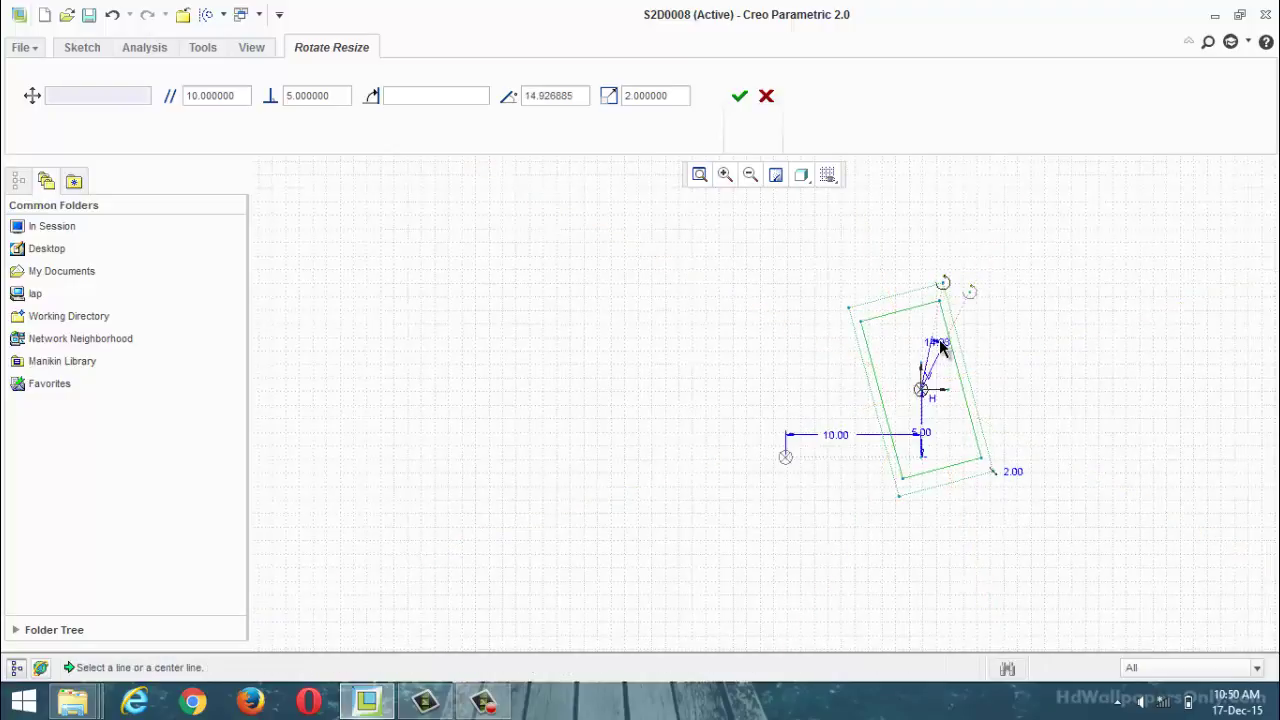
left_click_drag(580, 95, 465, 101)
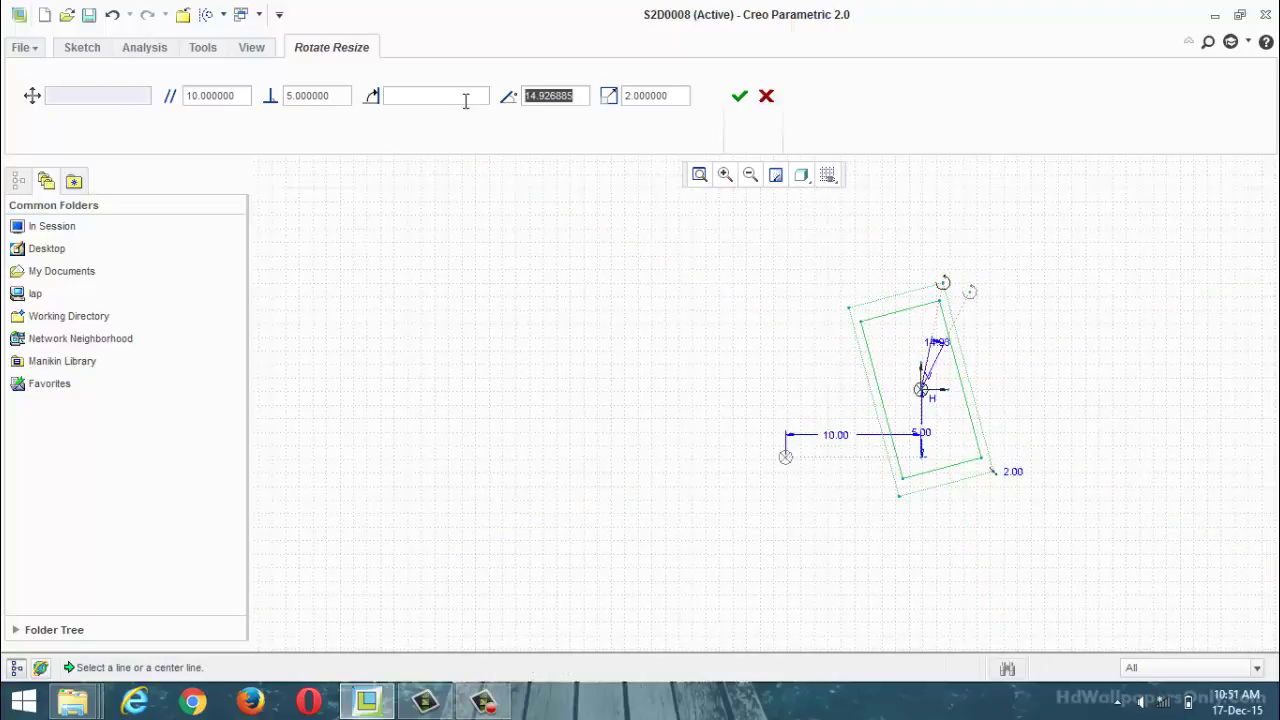
type("35")
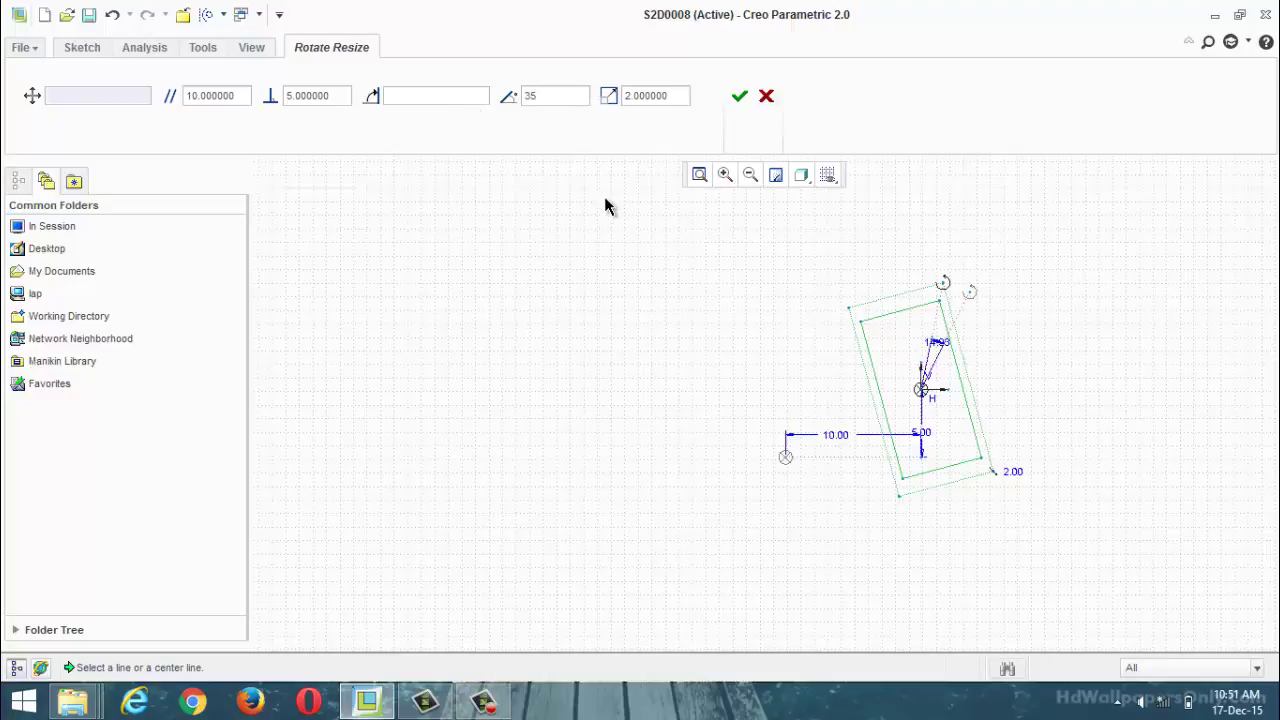
left_click(739, 99)
left_click(1131, 348)
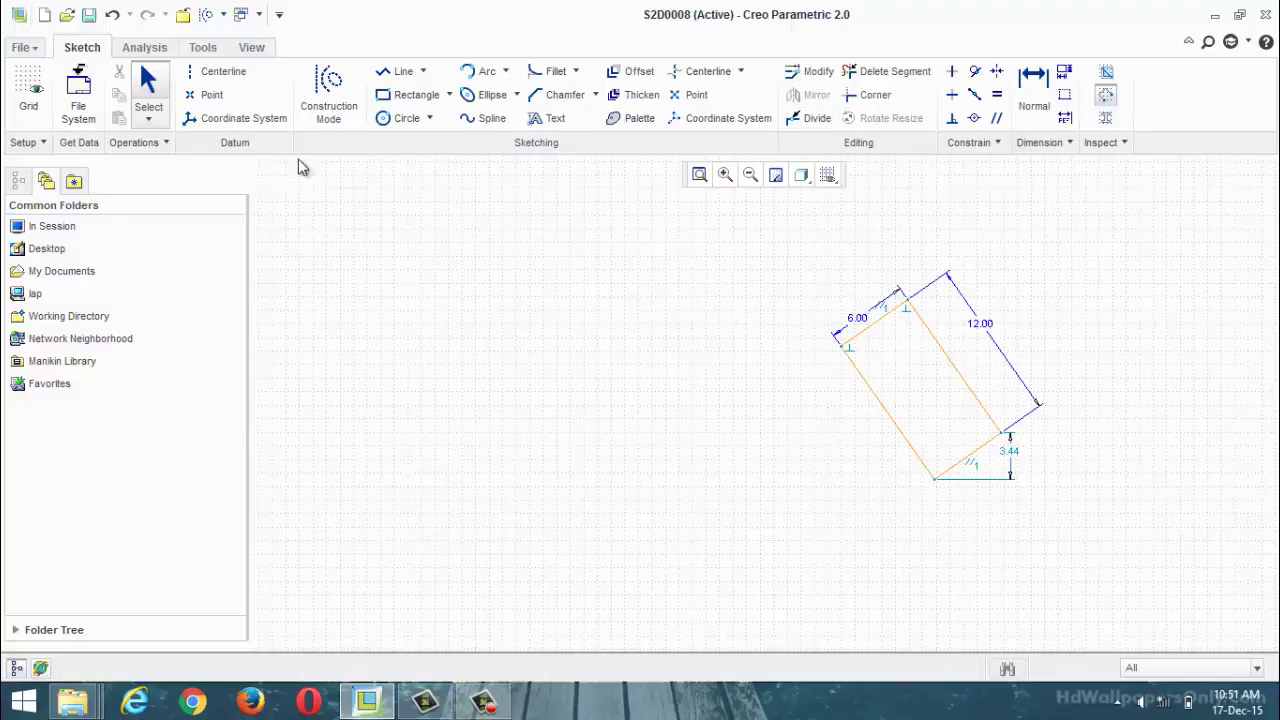
Sketch a slanted line about 28.6 long beside the rectangle, parallel to the rectangle's short sides.
left_click(400, 71)
left_click(493, 488)
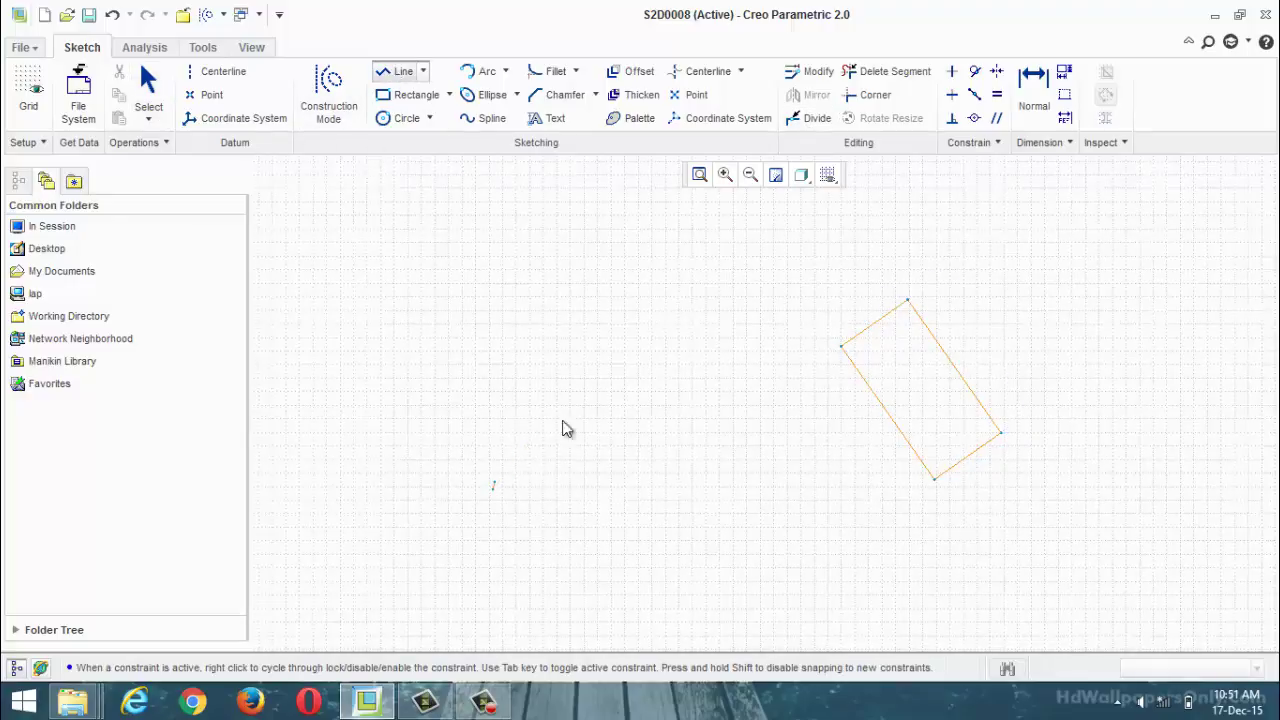
middle_click(775, 342)
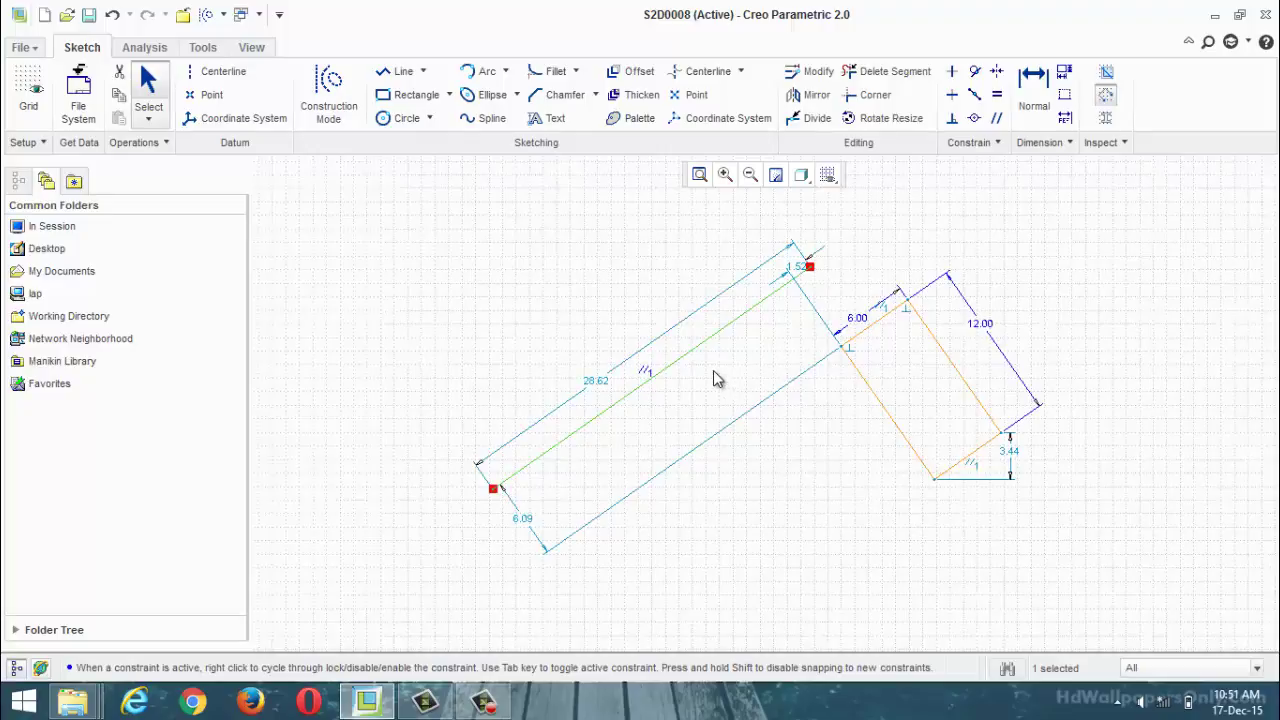
left_click(691, 354)
Divide the slanted line at two points, leaving upper segments about 8.2 and 8.4 long and the lowest equal to the rectangle's long side.
left_click(812, 121)
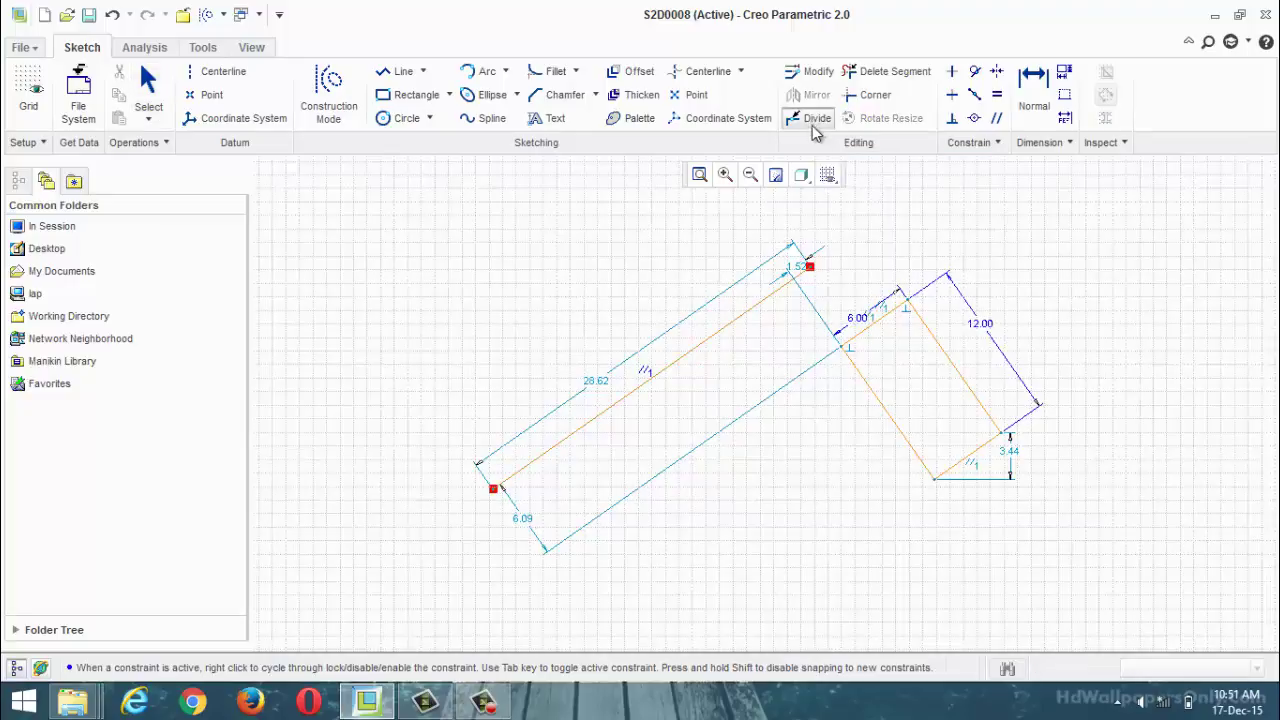
left_click(628, 398)
middle_click(677, 511)
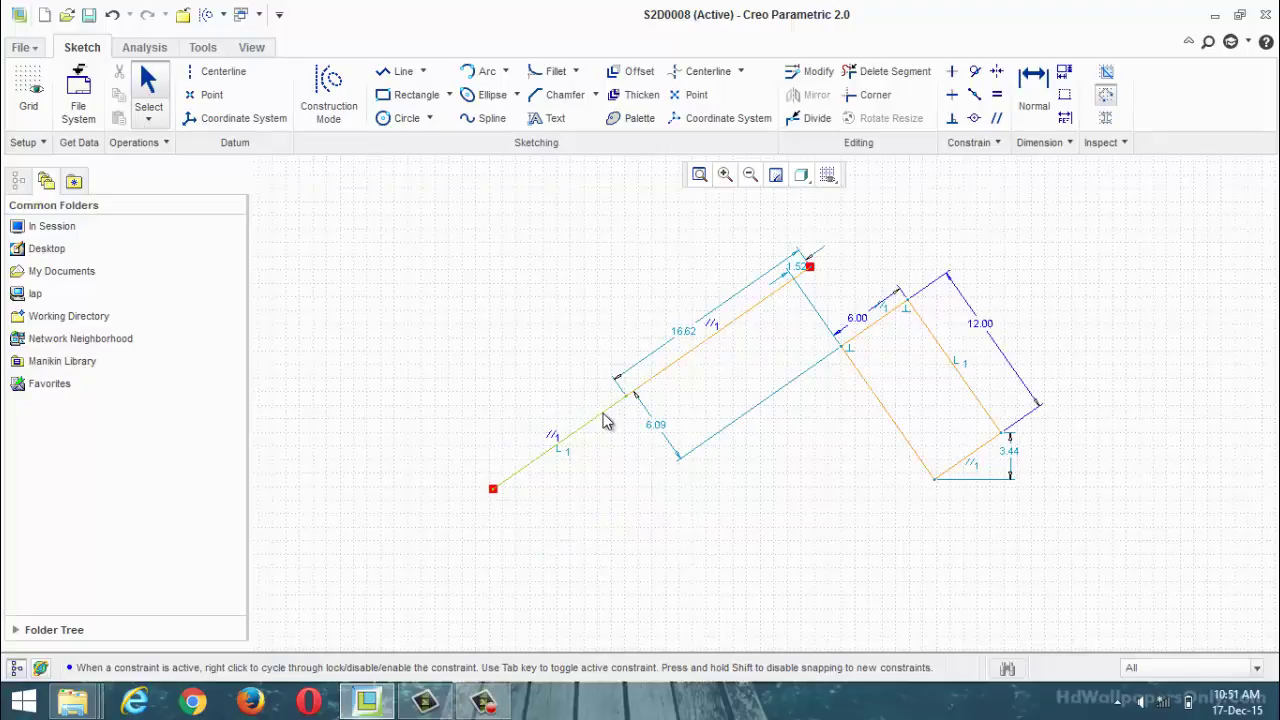
left_click(820, 124)
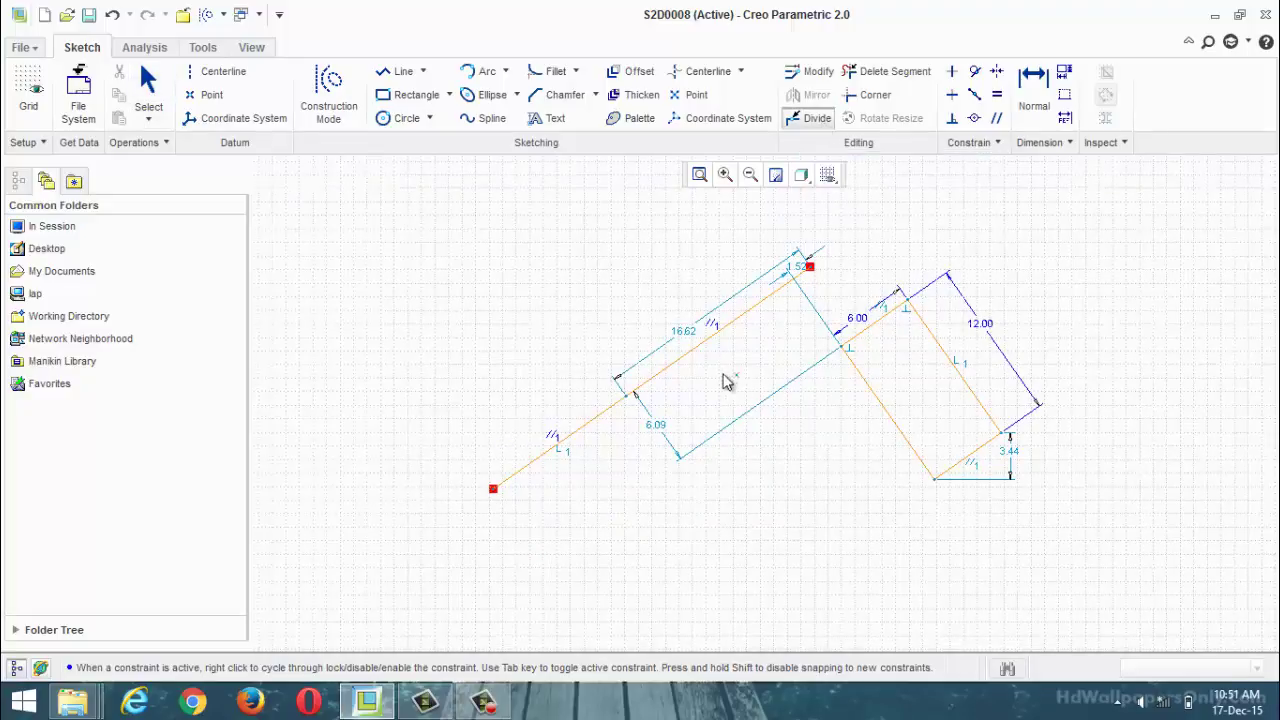
middle_click(772, 497)
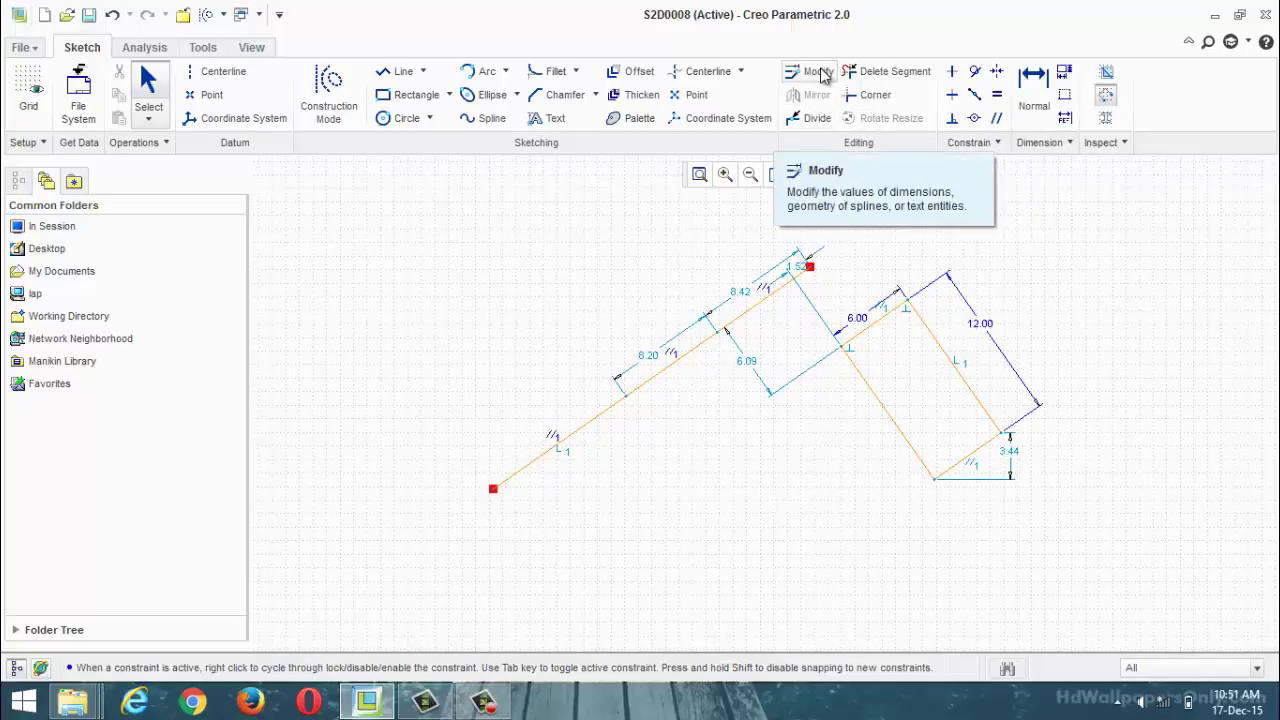
Sketch two concentric circles about 14.4 and 7.3 in diameter below the slanted line.
left_click(407, 118)
left_click(691, 497)
left_click(714, 402)
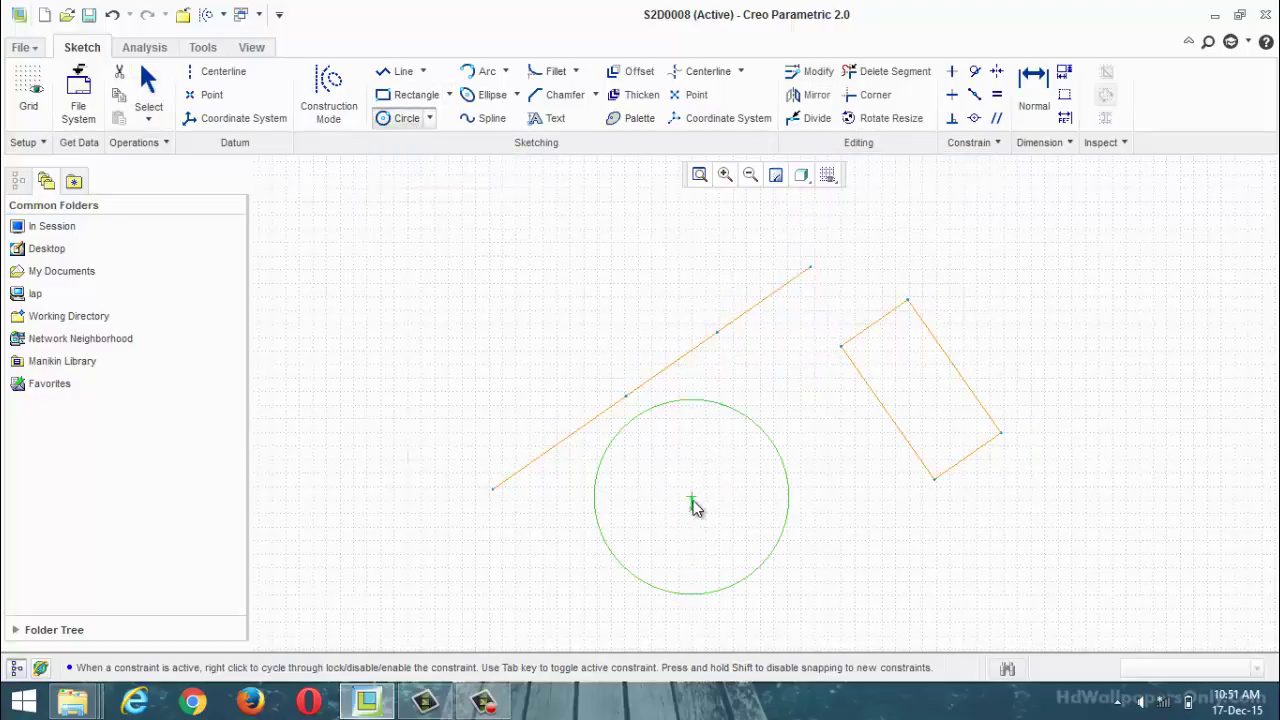
left_click(692, 498)
left_click(715, 462)
middle_click(814, 341)
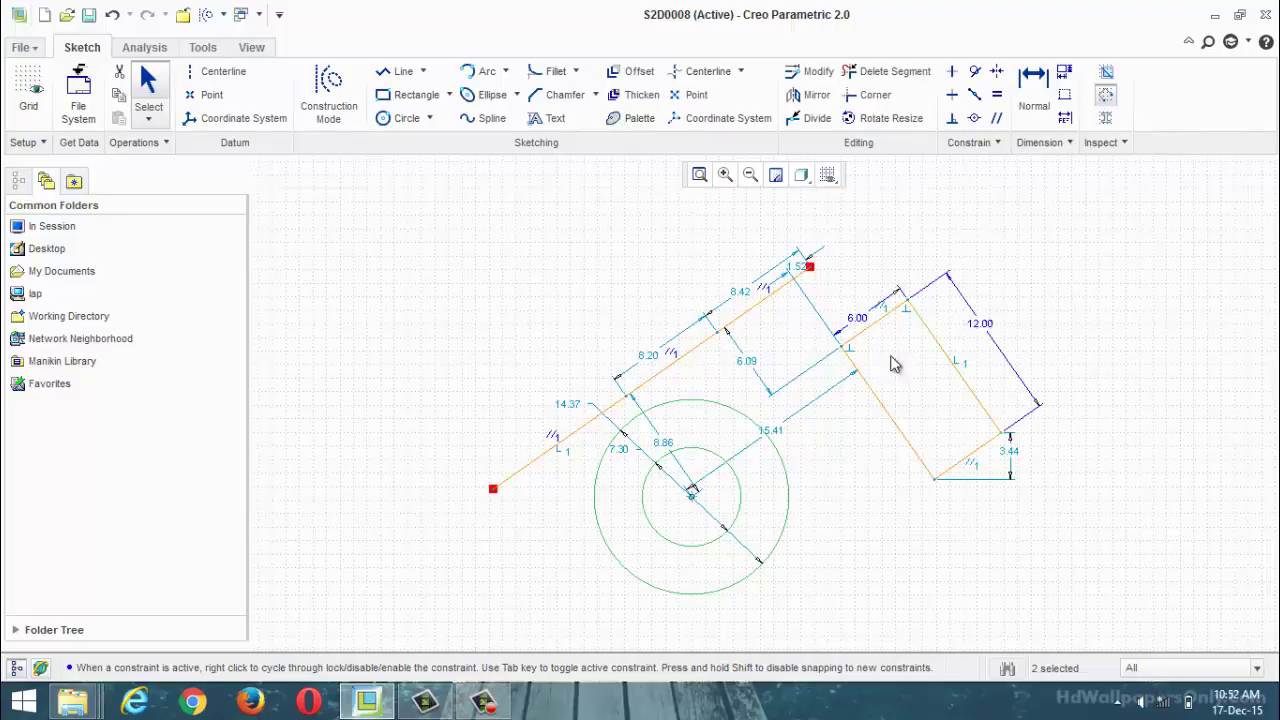
Modify the dimensions of the whole selected sketch together, setting the rectangle's long side to about 16.23 and its short side to about 6.57.
scroll(843, 371, "up", 3)
scroll(840, 390, "down", 4)
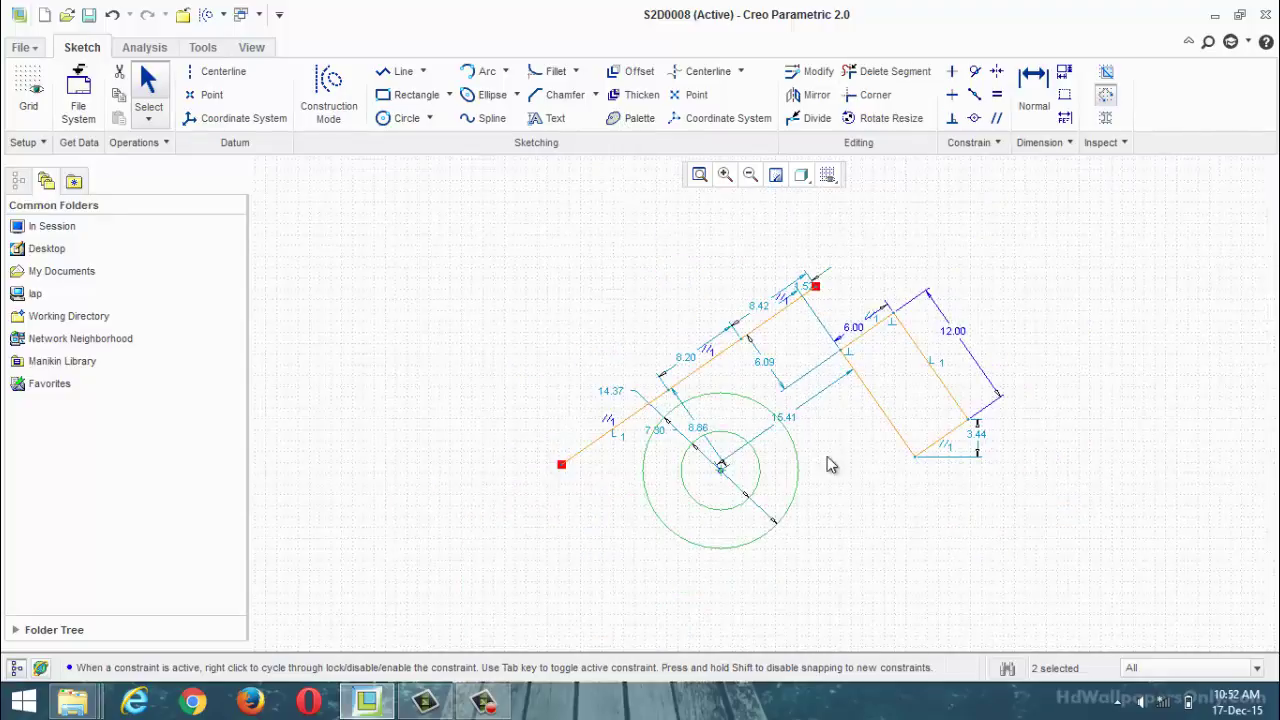
left_click(838, 531)
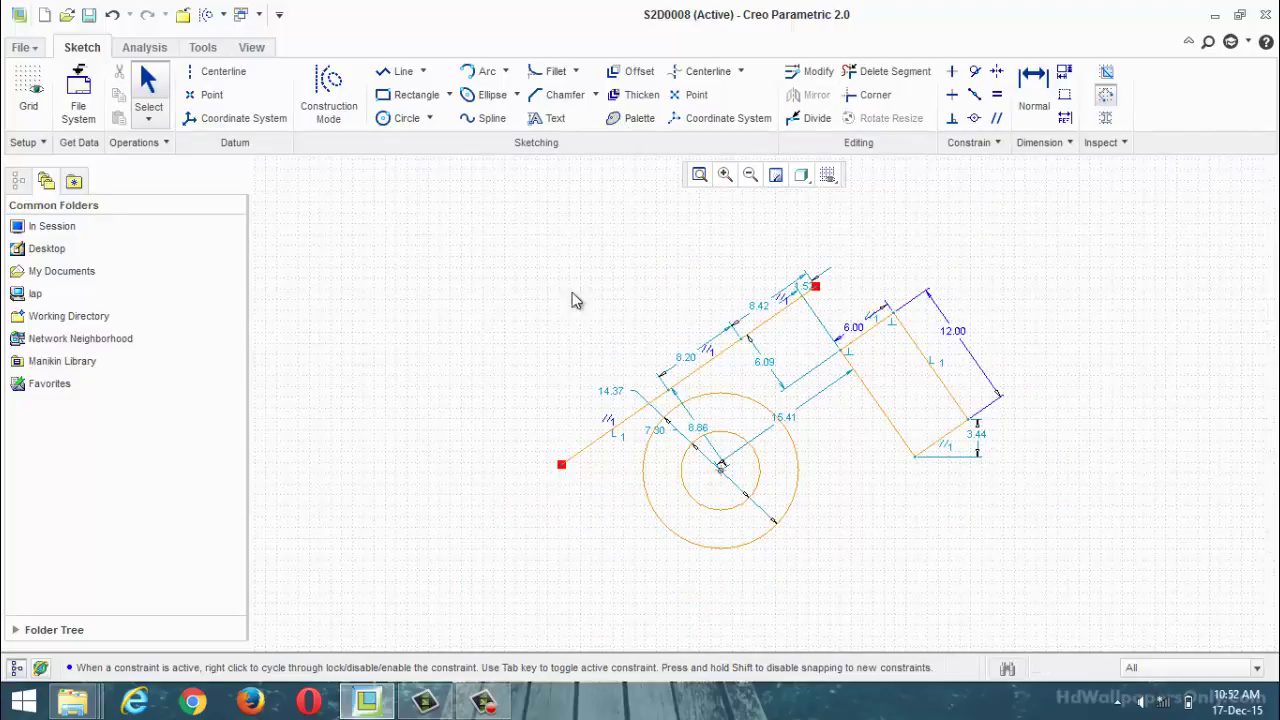
mouse_move(447, 220)
left_mouse_down()
mouse_move(1083, 643)
mouse_move(1074, 623)
left_mouse_up()
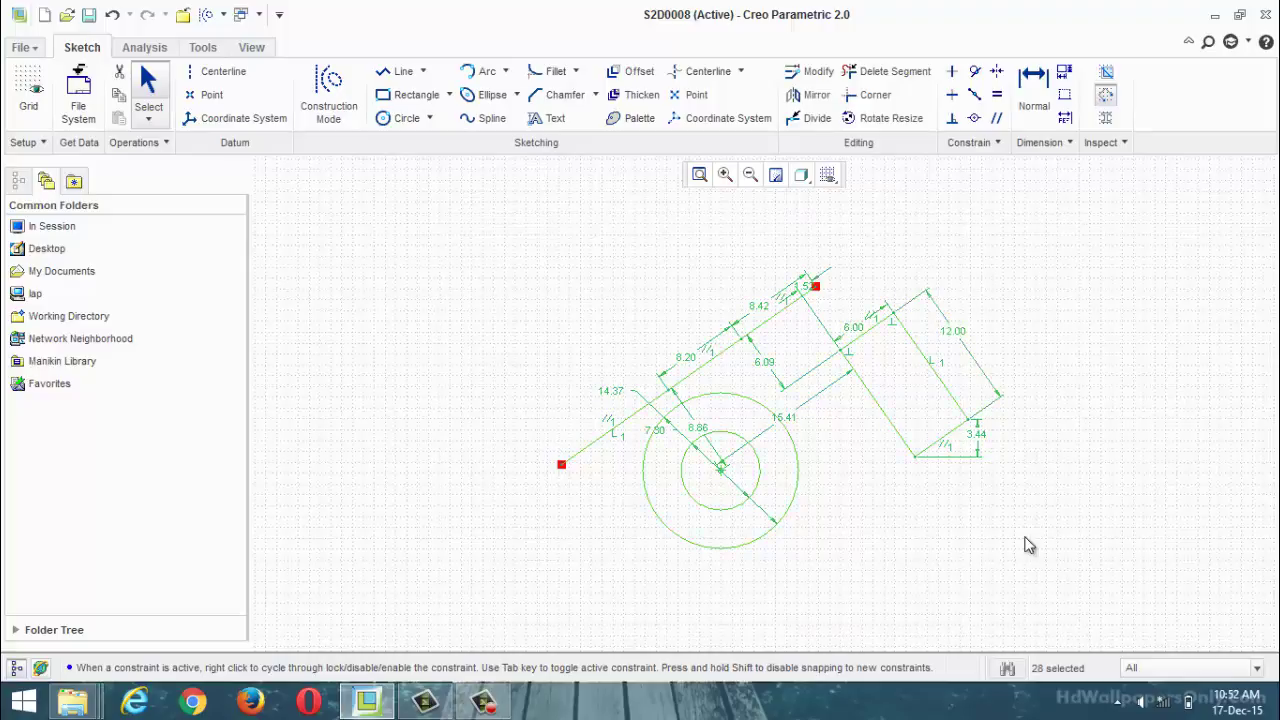
left_click(817, 72)
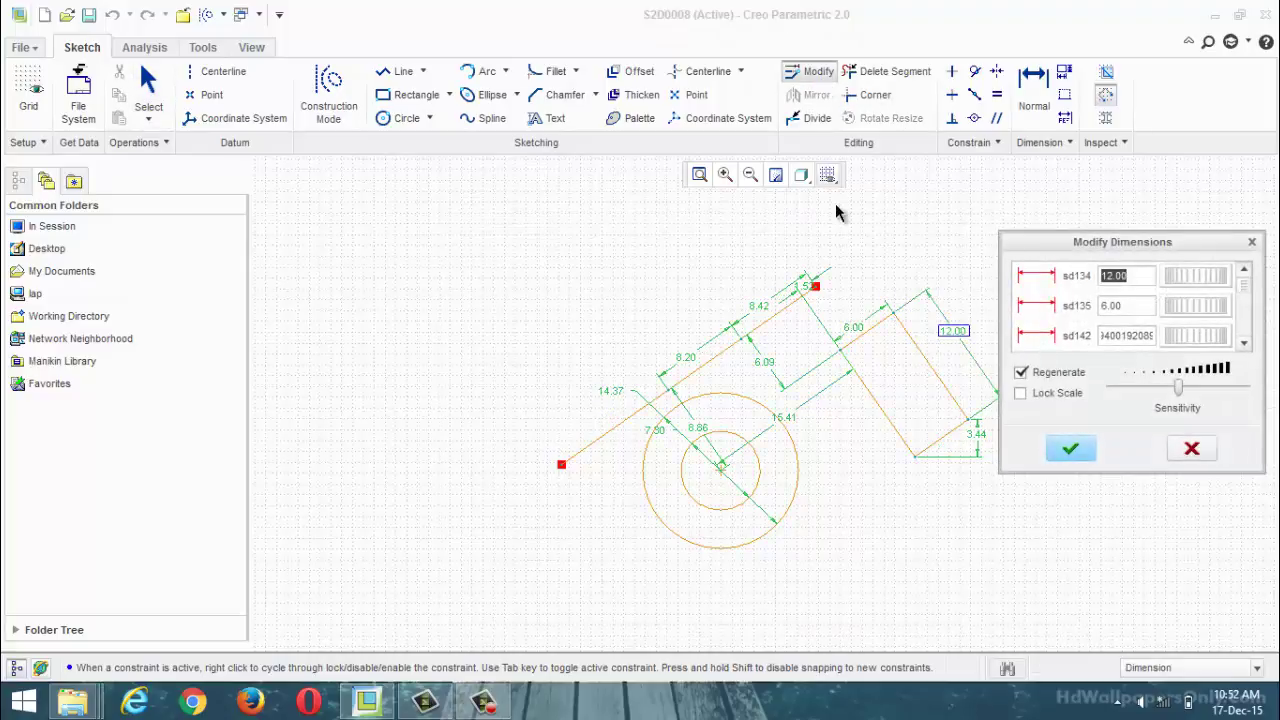
left_click_drag(1247, 291, 1257, 263)
mouse_move(1182, 281)
left_mouse_down()
mouse_move(1256, 283)
mouse_move(1197, 283)
mouse_move(1245, 285)
mouse_move(1220, 283)
left_mouse_up()
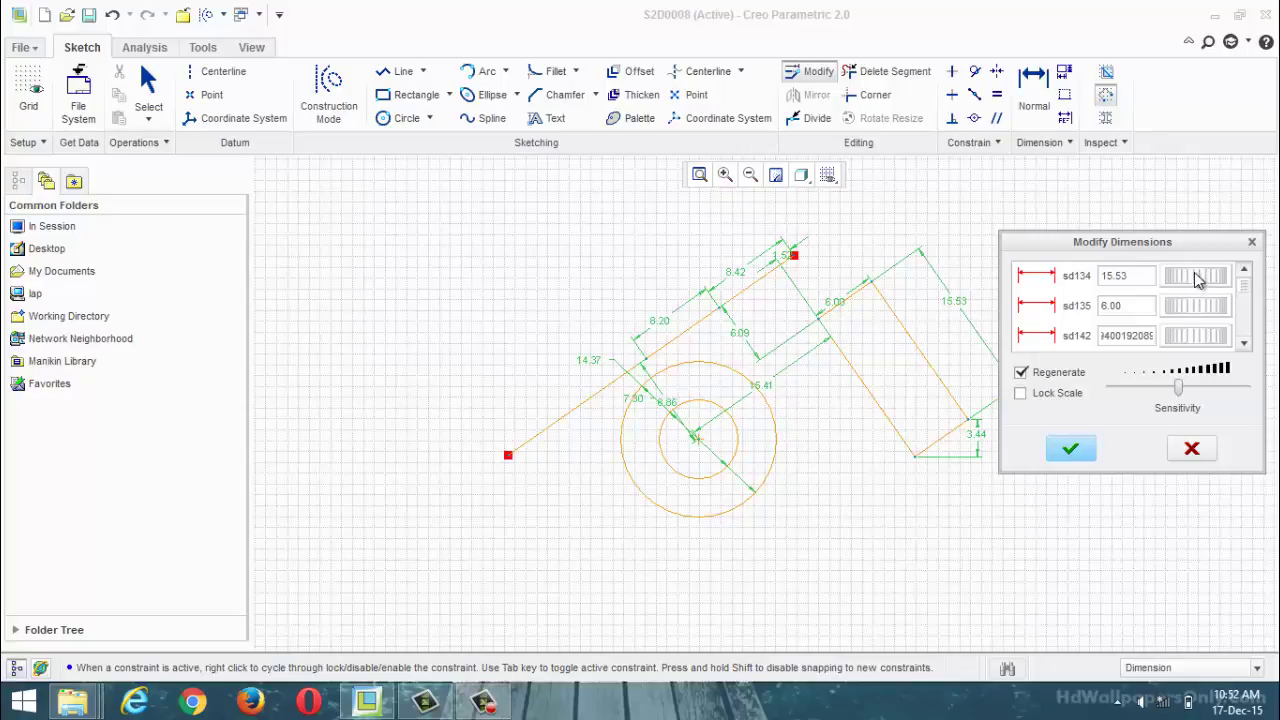
mouse_move(1196, 282)
left_mouse_down()
mouse_move(1249, 280)
mouse_move(1196, 286)
mouse_move(1237, 311)
mouse_move(1186, 308)
mouse_move(1216, 311)
mouse_move(1231, 354)
mouse_move(1232, 330)
mouse_move(1202, 350)
mouse_move(1234, 352)
mouse_move(1218, 350)
left_mouse_up()
scroll(1240, 305, "down", 2)
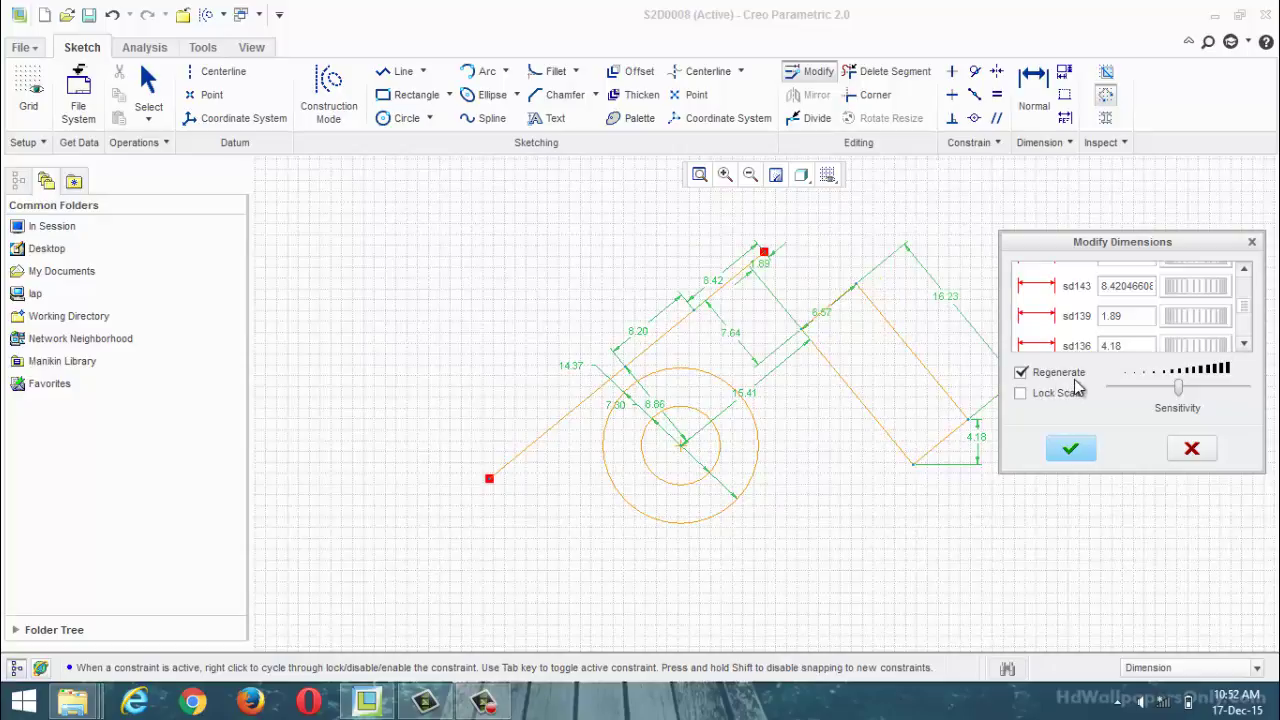
Lock the dimension scale and enlarge the sketch proportionally, increasing sd143 to 10.19 and adding 2 to make it 12.19.
left_click(1022, 397)
left_click_drag(1182, 326, 1218, 334)
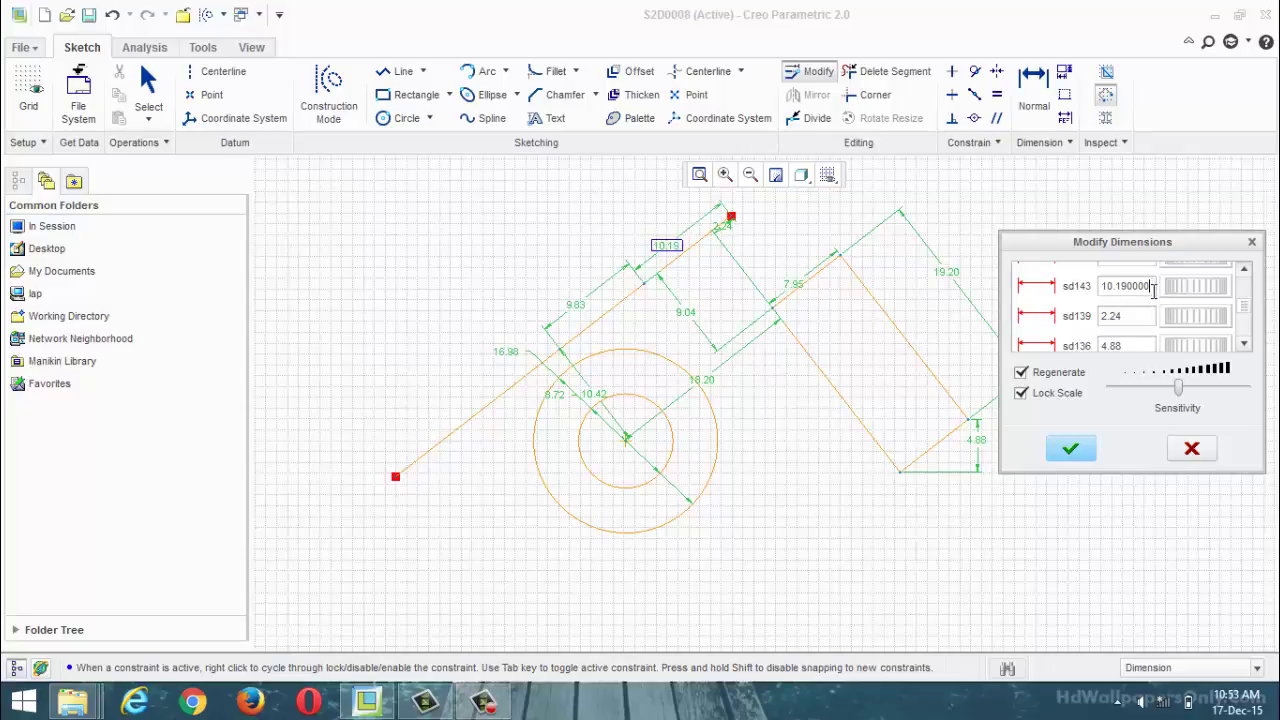
type("+2")
key("Return")
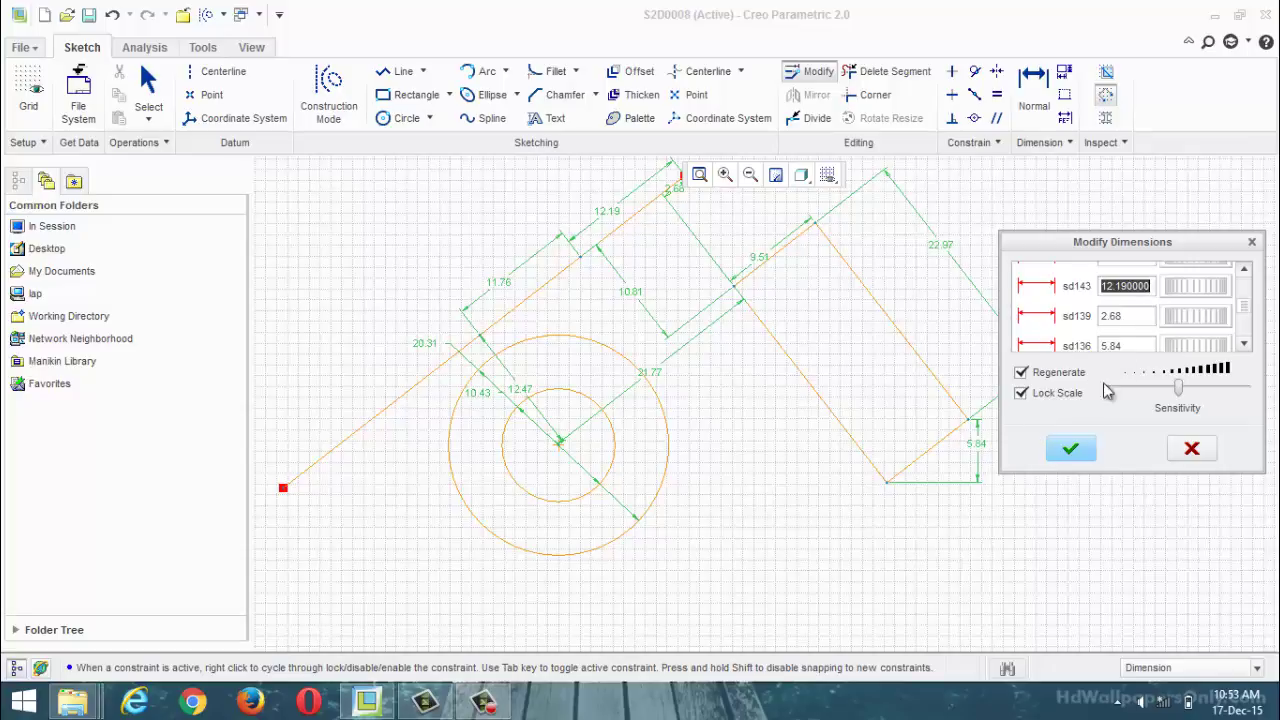
With Regenerate off, enlarge the locked dimensions until sd139 is about 3.39, and turn Regenerate back on to update the sketch.
left_click(1022, 373)
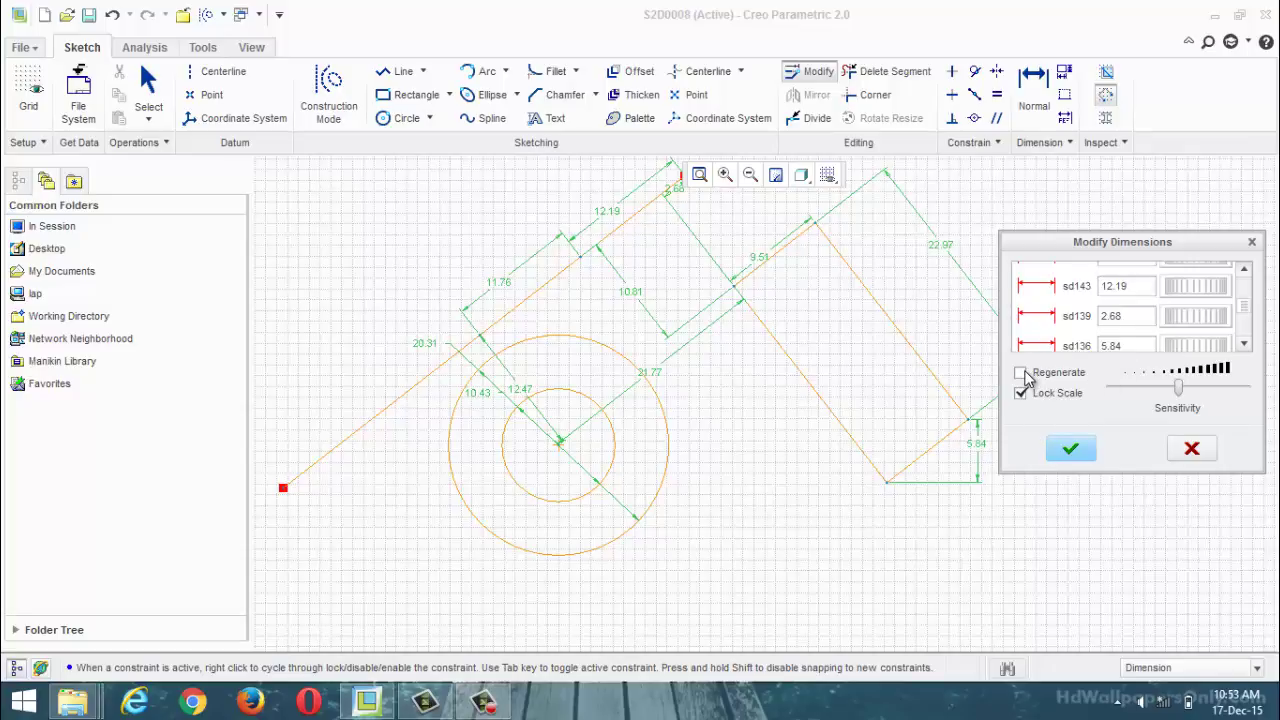
mouse_move(1183, 320)
left_mouse_down()
mouse_move(1222, 318)
mouse_move(1185, 318)
mouse_move(1210, 320)
left_mouse_up()
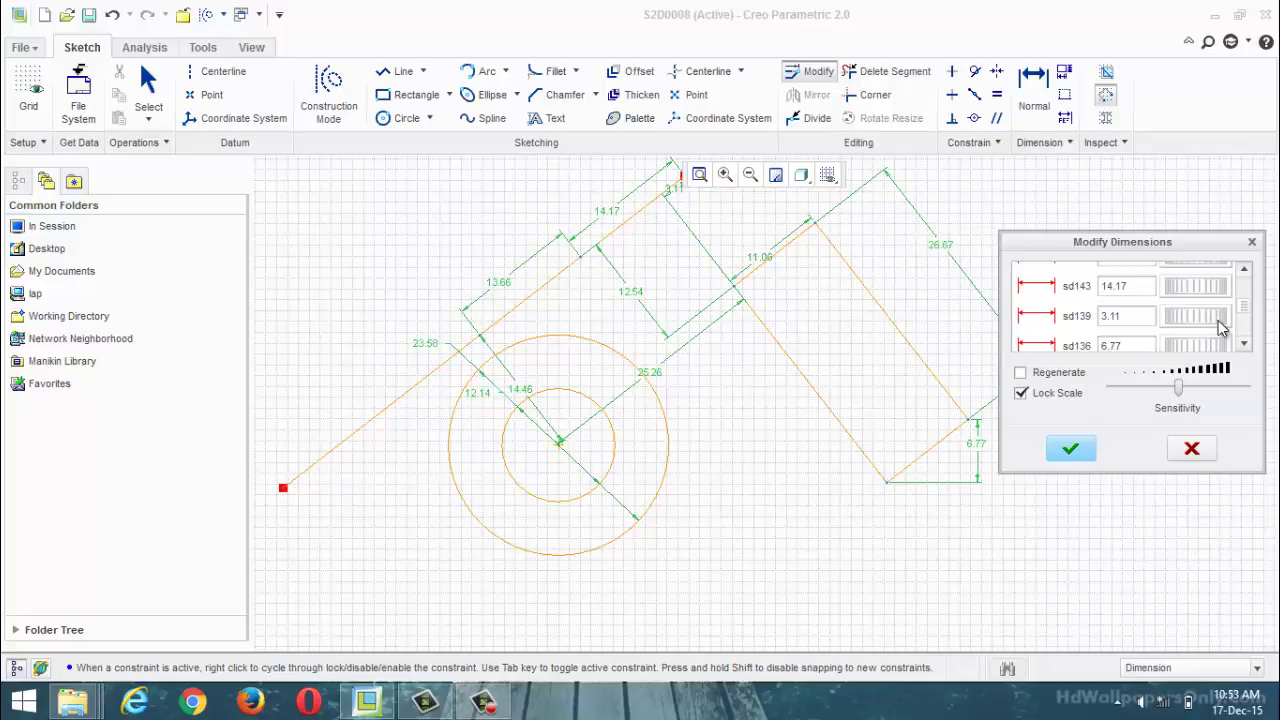
mouse_move(1182, 321)
left_mouse_down()
mouse_move(1213, 326)
mouse_move(1150, 324)
mouse_move(1200, 330)
left_mouse_up()
left_click(1021, 373)
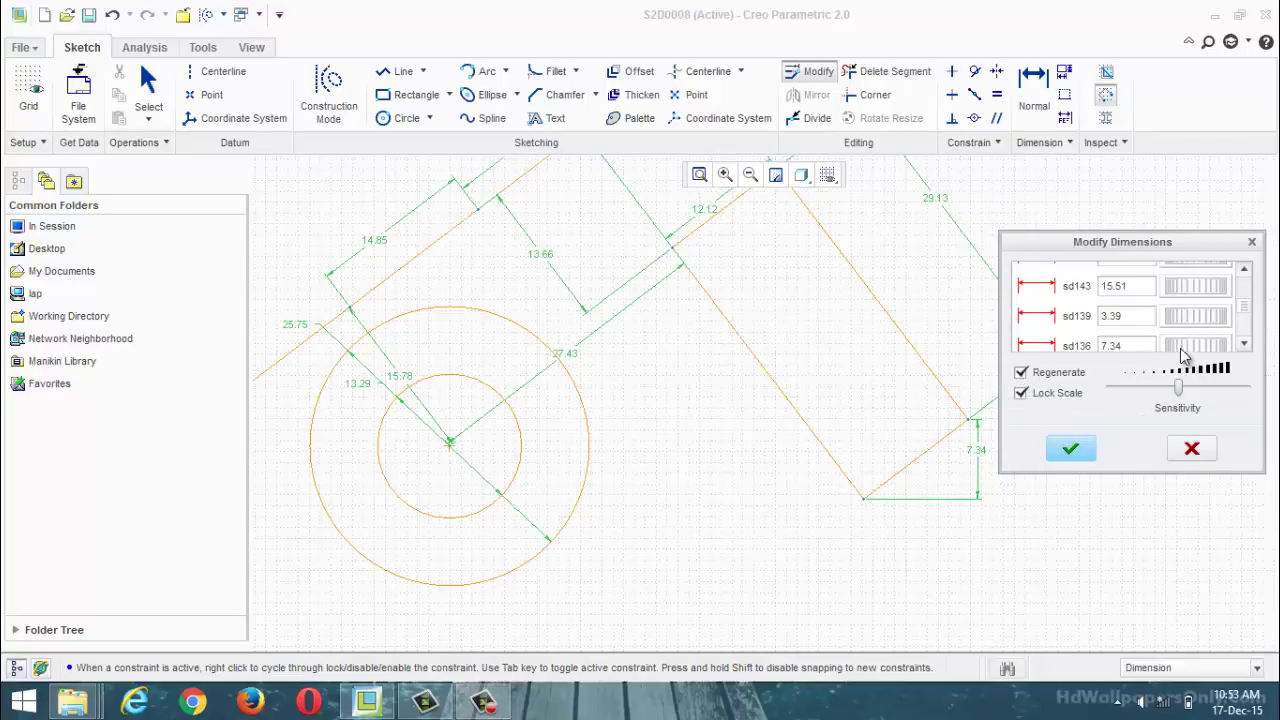
Scale sd136 down to 6.59, turn off Regenerate to scale sd139 up to 3.94, and accept the dimension changes.
mouse_move(1171, 341)
left_mouse_down()
mouse_move(1235, 362)
mouse_move(1195, 348)
mouse_move(1140, 355)
left_mouse_up()
left_click(1021, 373)
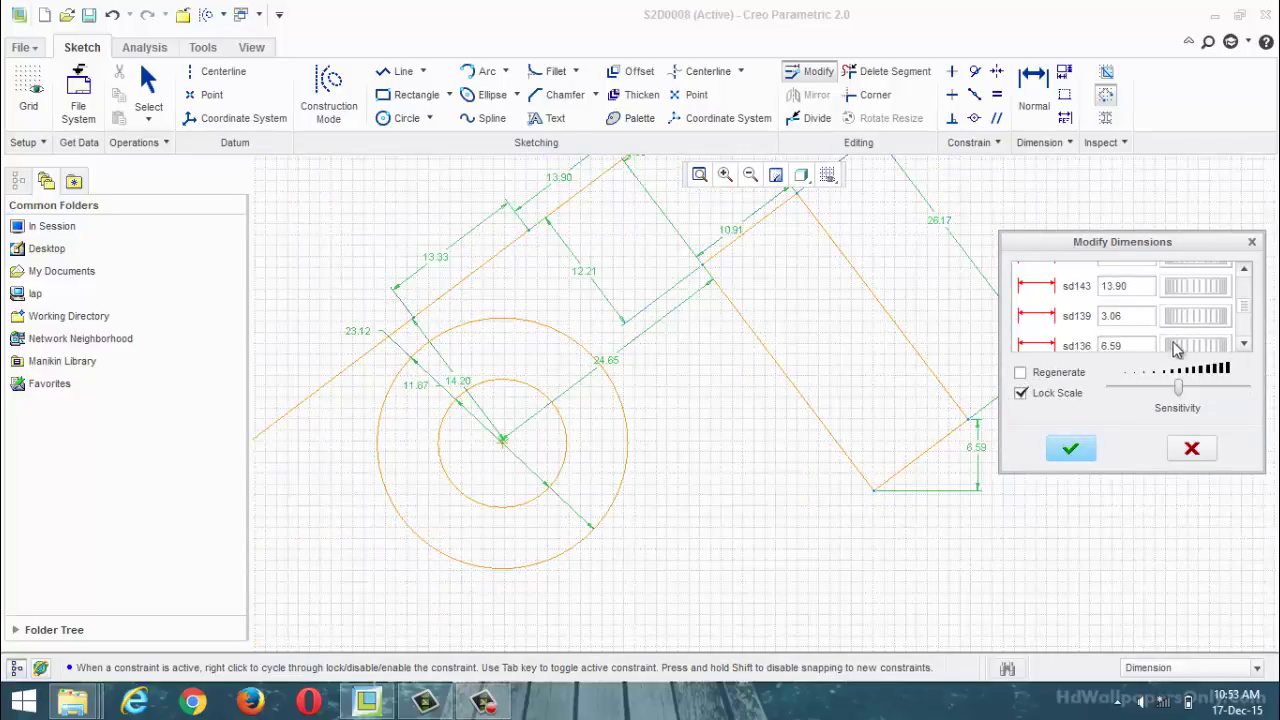
mouse_move(1185, 318)
left_mouse_down()
mouse_move(1234, 336)
mouse_move(1137, 323)
mouse_move(1234, 343)
left_mouse_up()
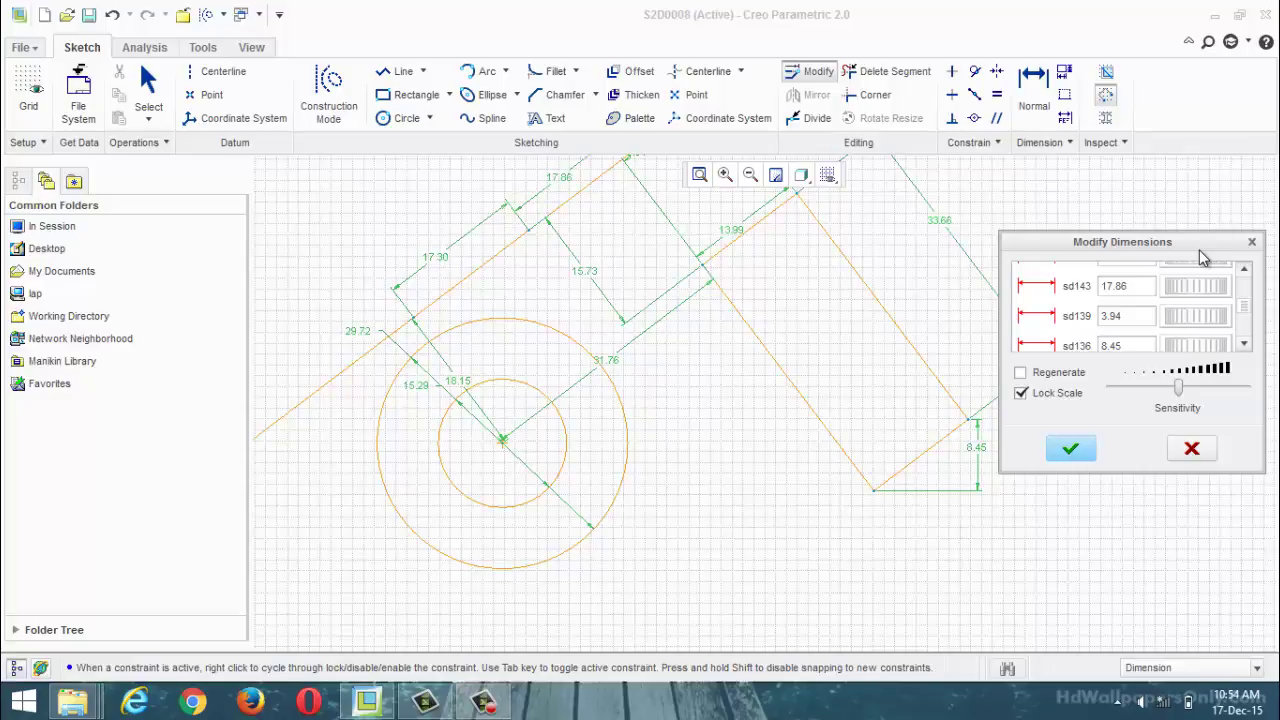
left_click(1068, 448)
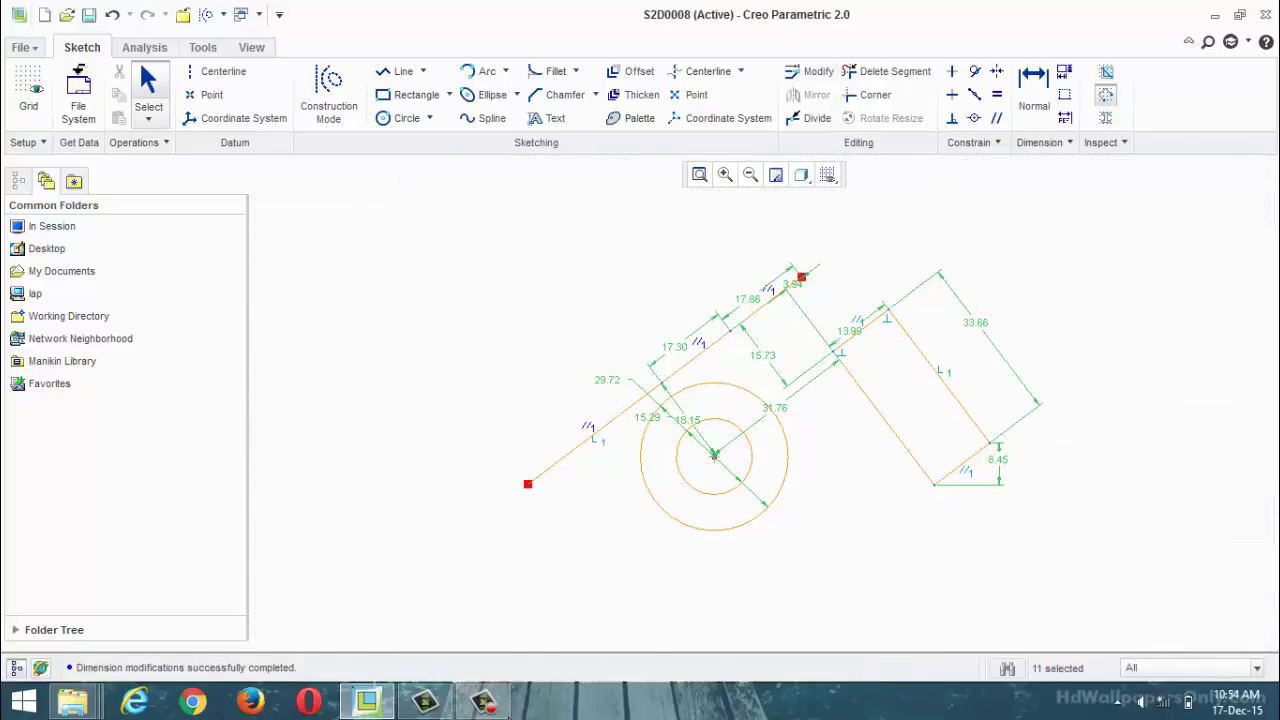
left_click(470, 705)
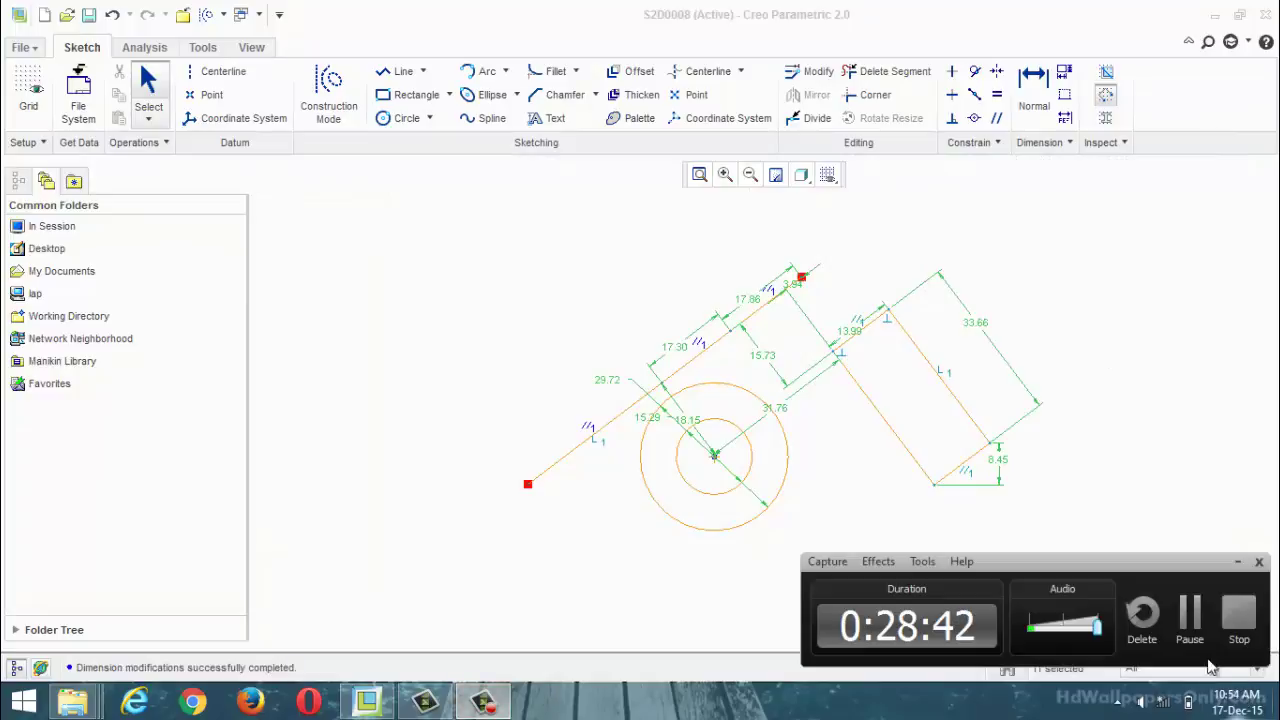
left_click(1187, 615)
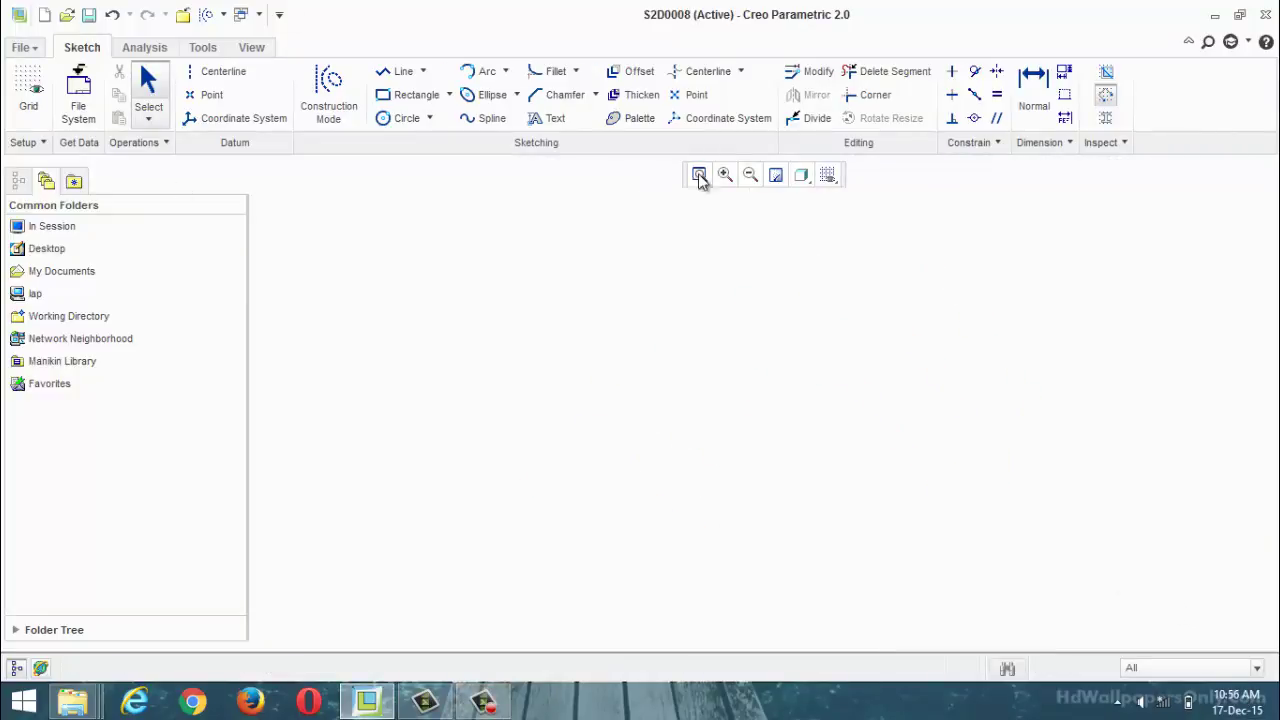
Sketch a slanted line about 55.4 long, rising to the right with a horizontal span of about 36.3.
left_click(400, 72)
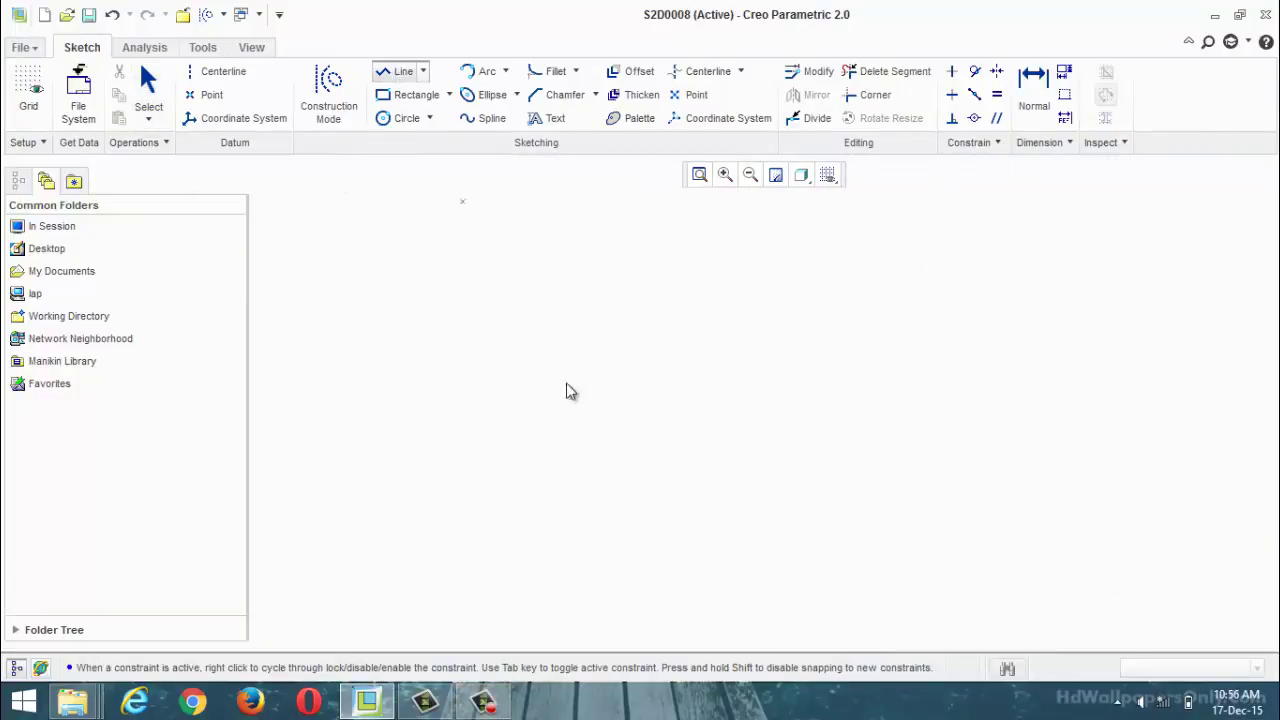
left_click(572, 531)
middle_click(800, 443)
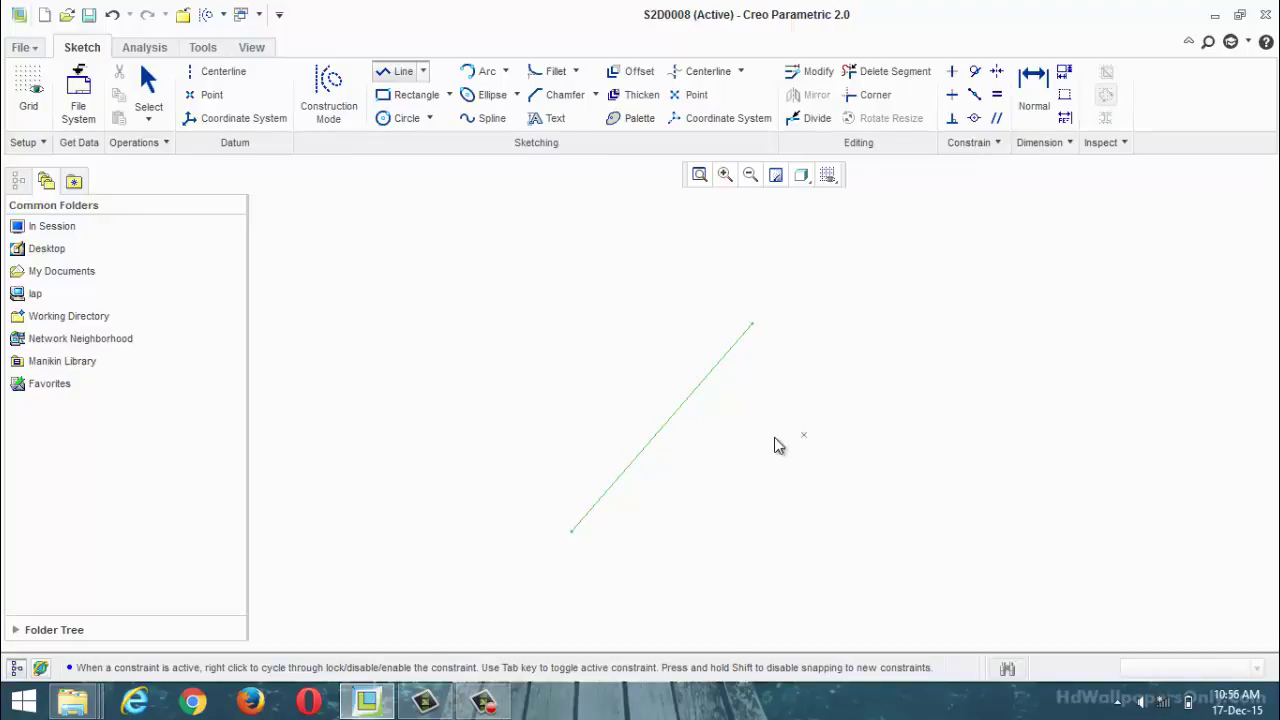
middle_click(777, 480)
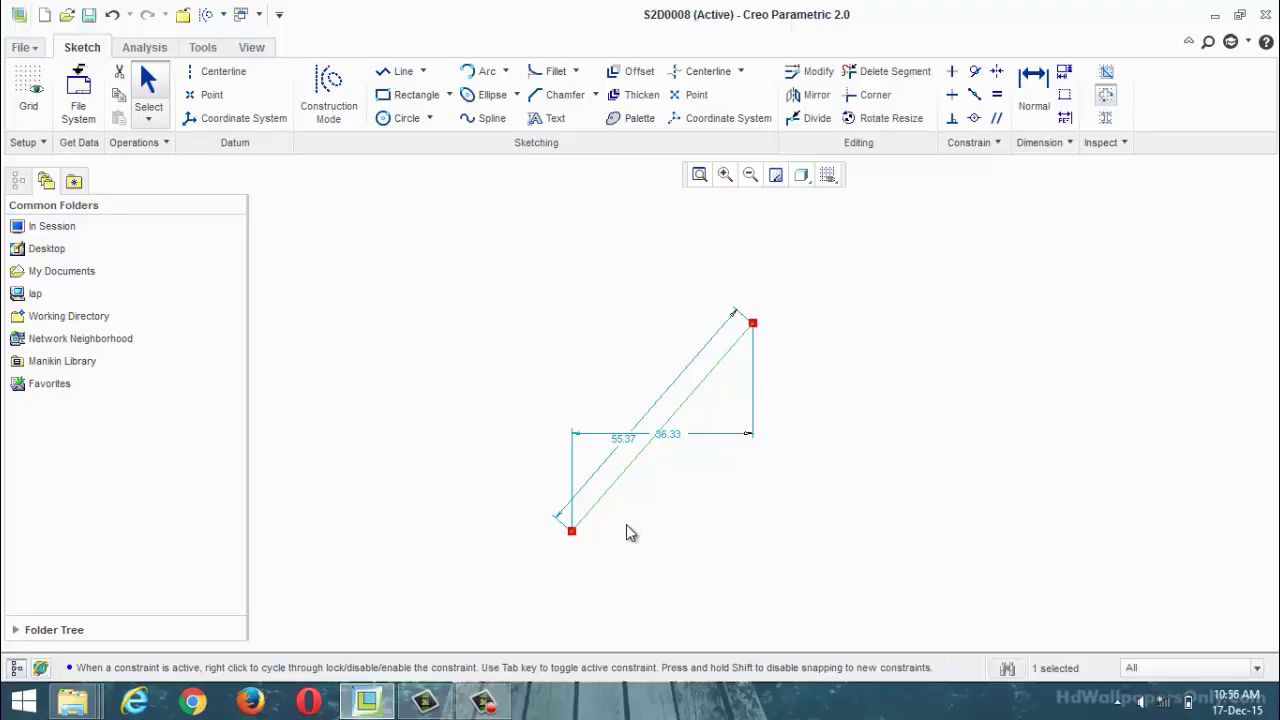
Apply a Horizontal constraint to the slanted line and undo it.
left_click(953, 95)
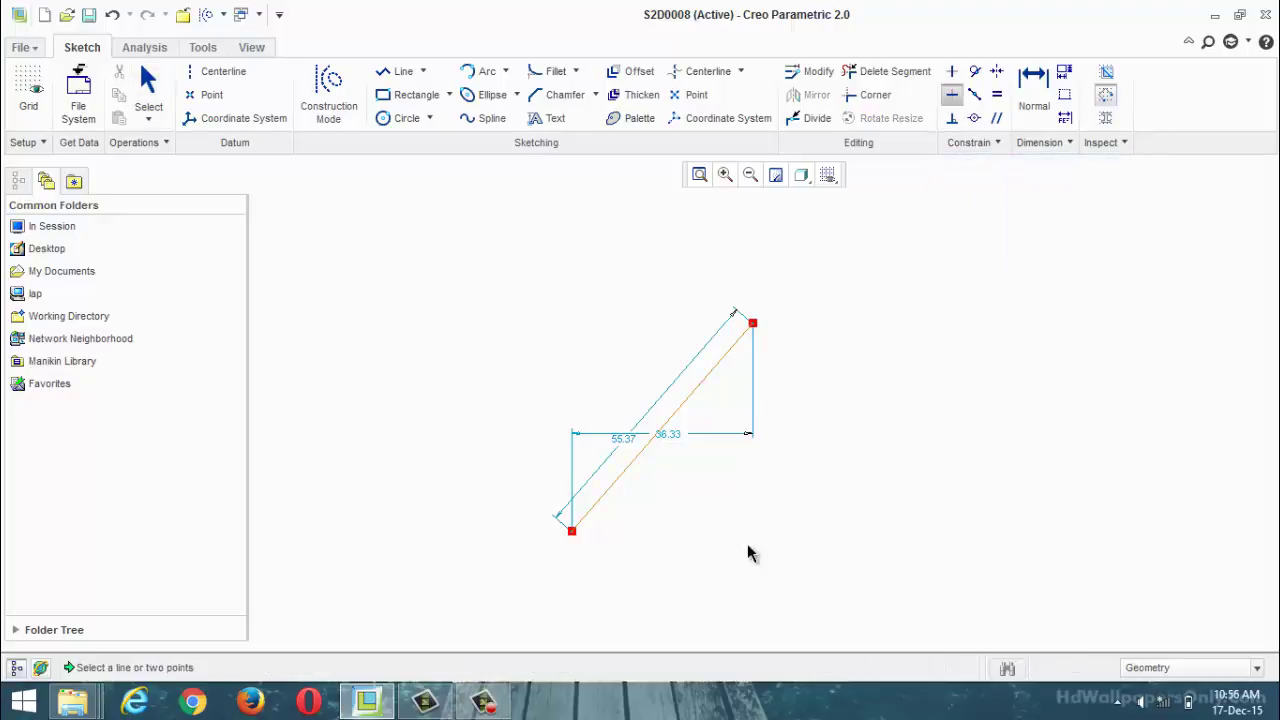
left_click(684, 412)
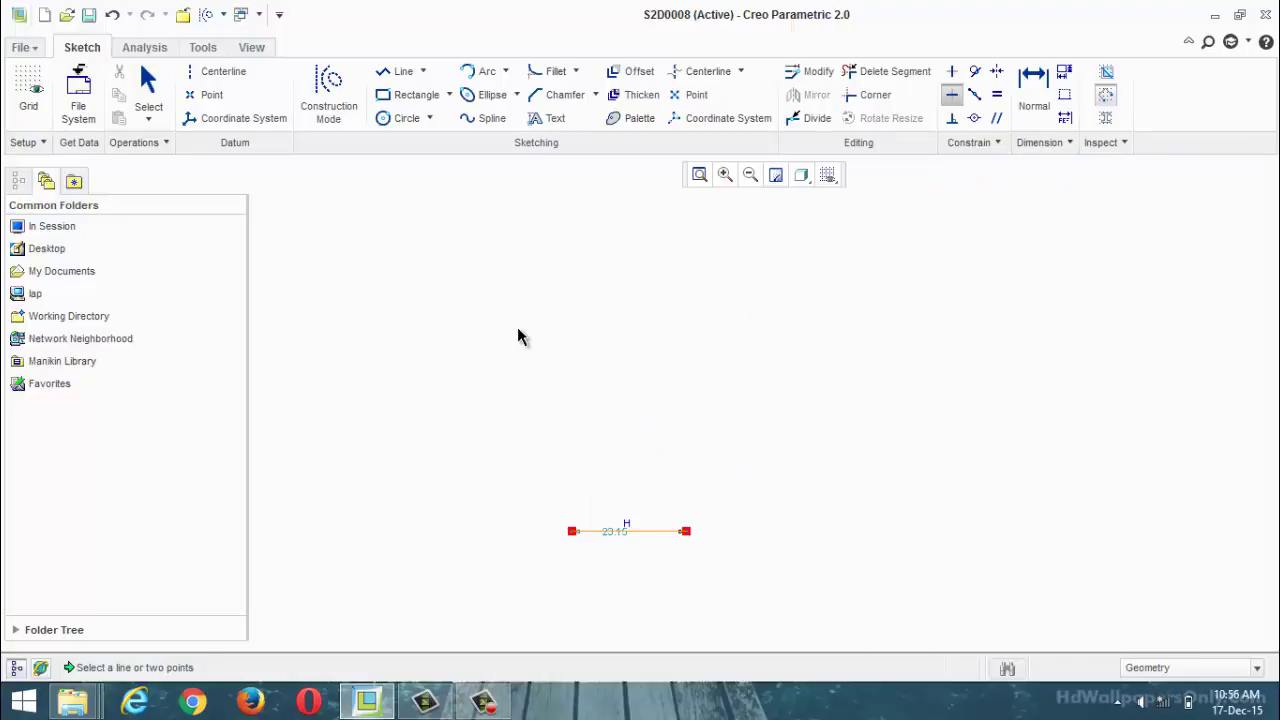
key("ctrl+z")
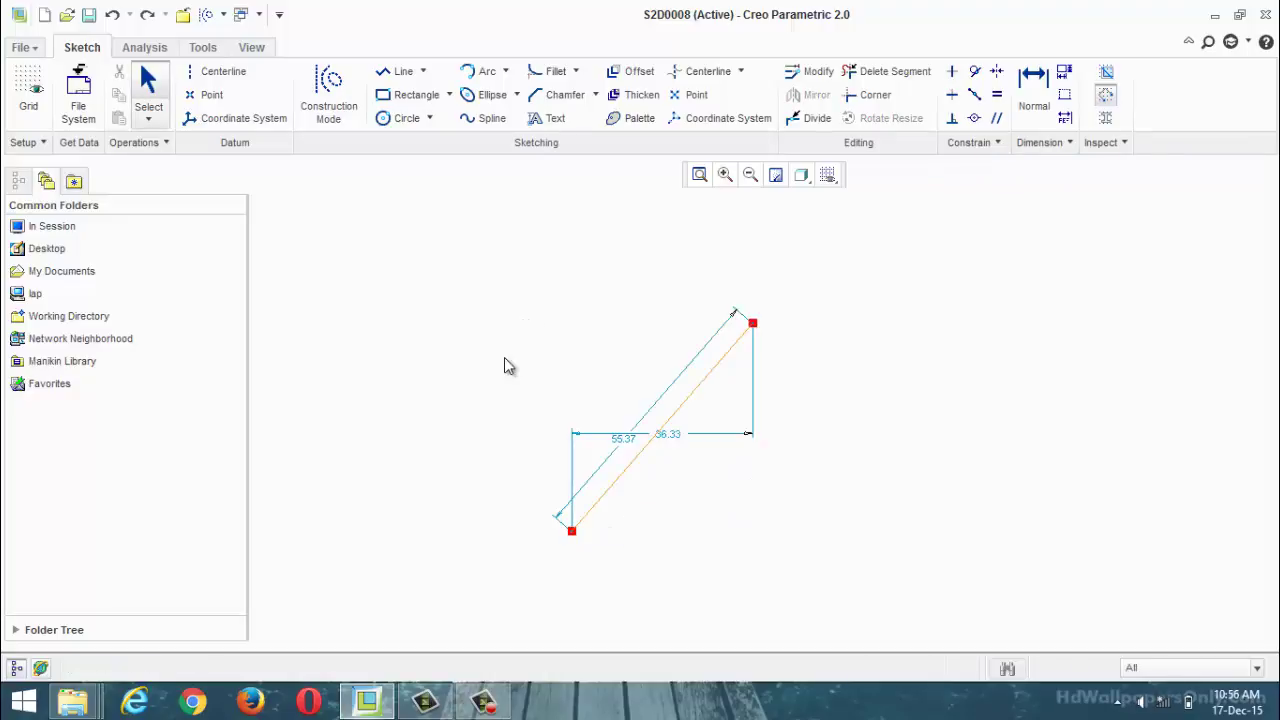
Apply a Vertical constraint to the slanted line and undo it.
left_click(953, 75)
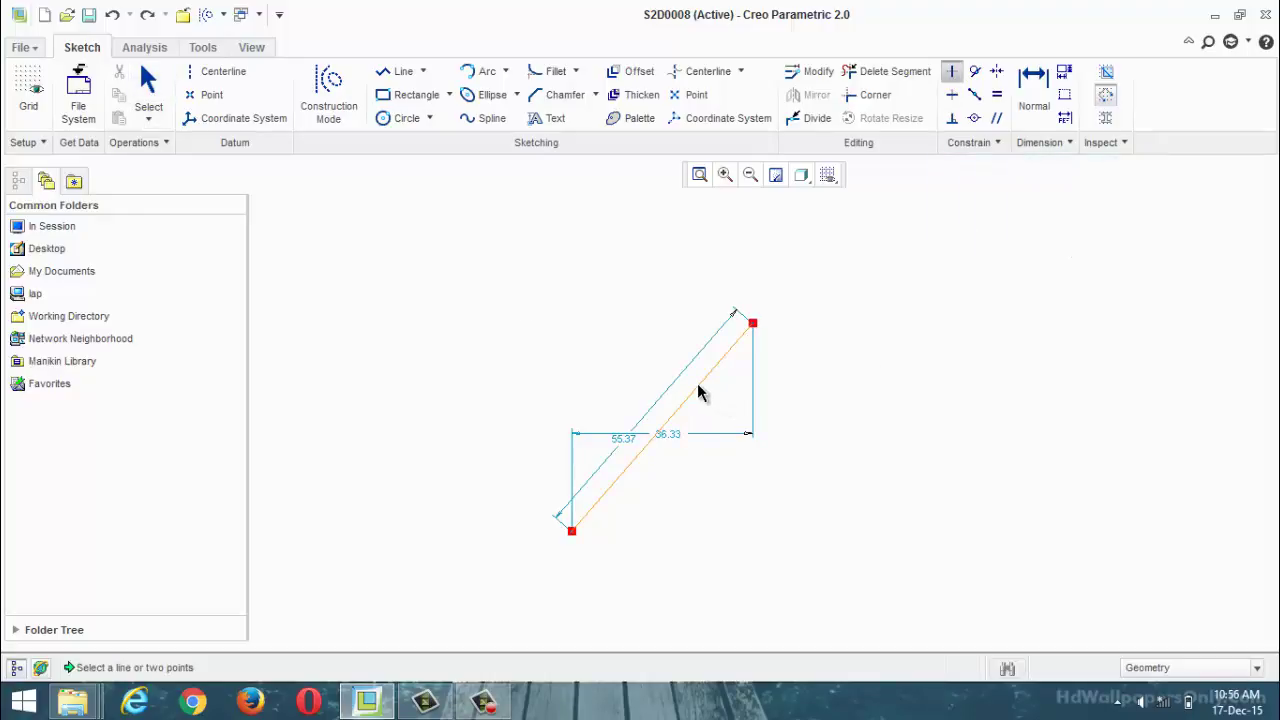
left_click(697, 390)
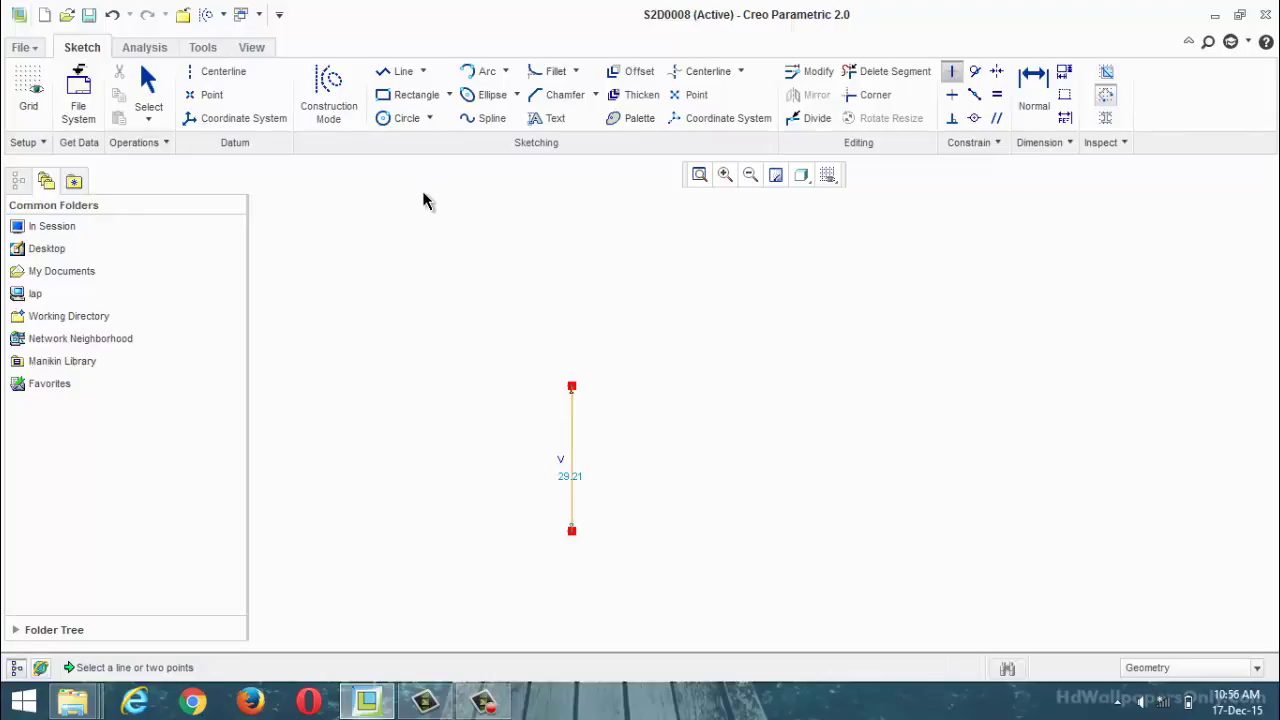
key("ctrl+z")
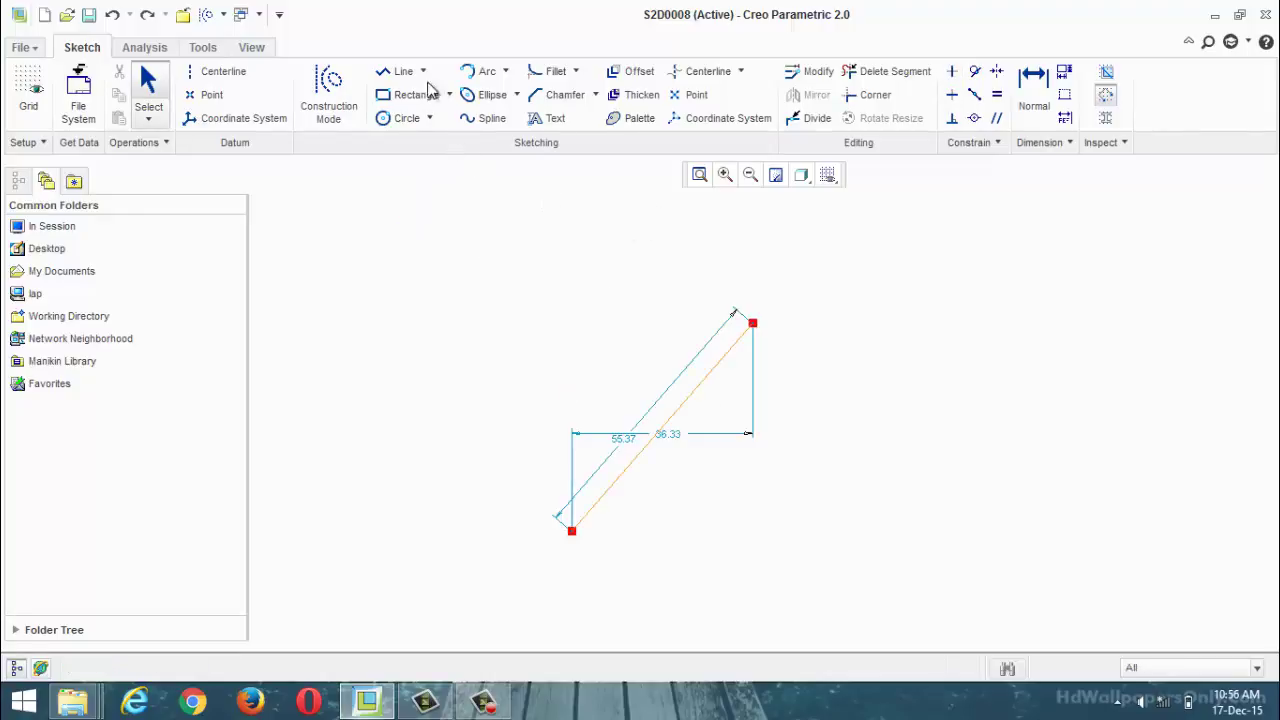
Sketch a second line about 52.1 long beside the first, sloping down to the right at about 81.6 degrees to it.
left_click(397, 71)
left_click(812, 313)
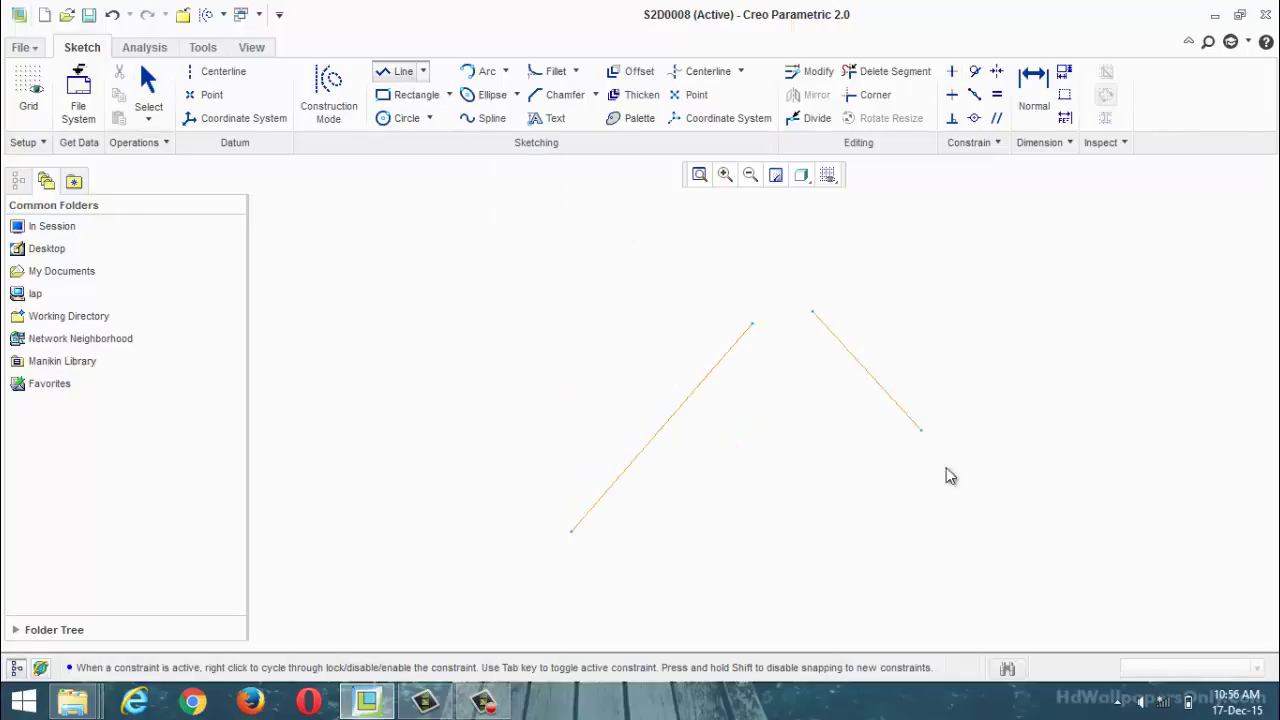
left_click(981, 508)
middle_click(995, 535)
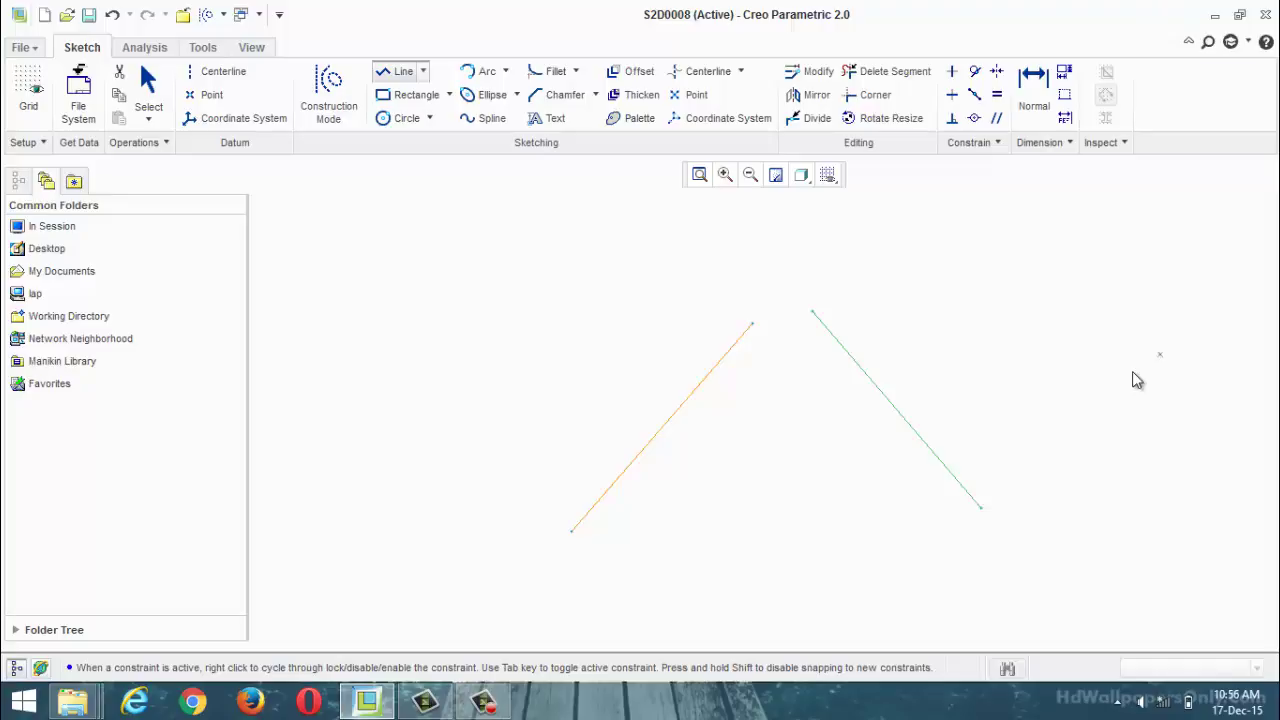
left_click(1118, 339)
left_click(1007, 157)
middle_click(980, 185)
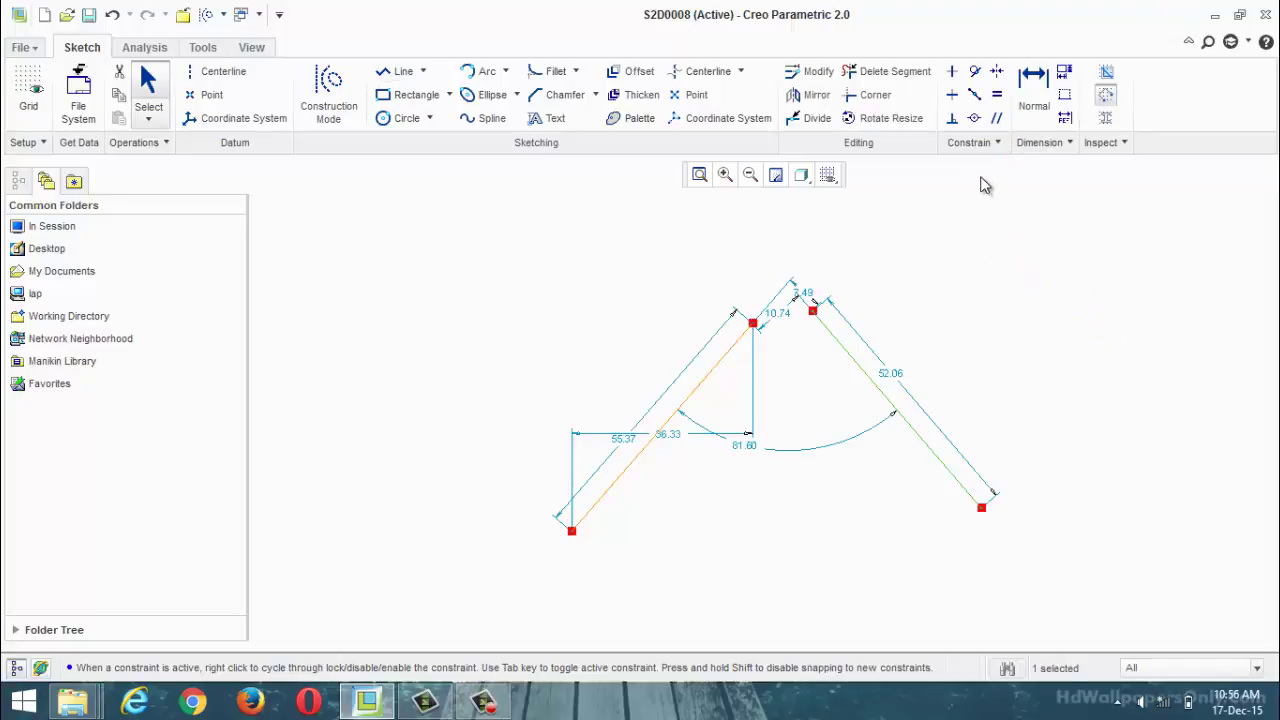
Make the two slanted lines parallel with a Parallel constraint and undo it.
left_click(997, 120)
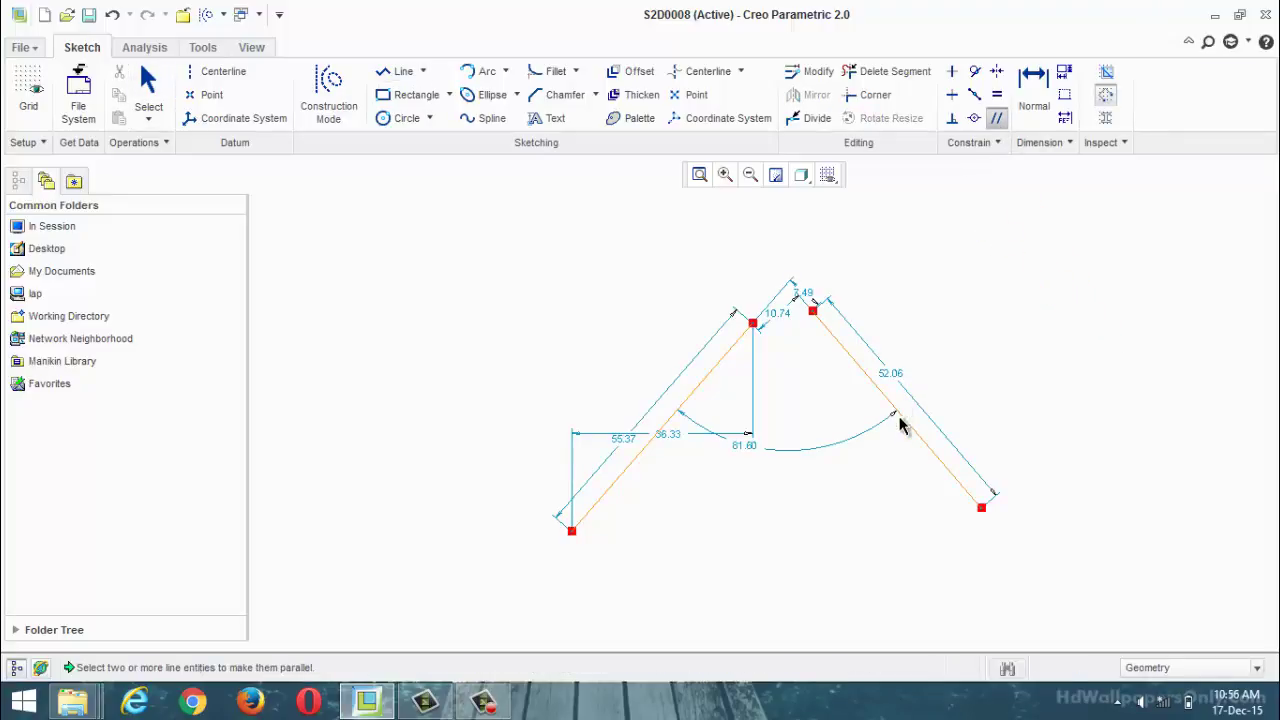
left_click(697, 398)
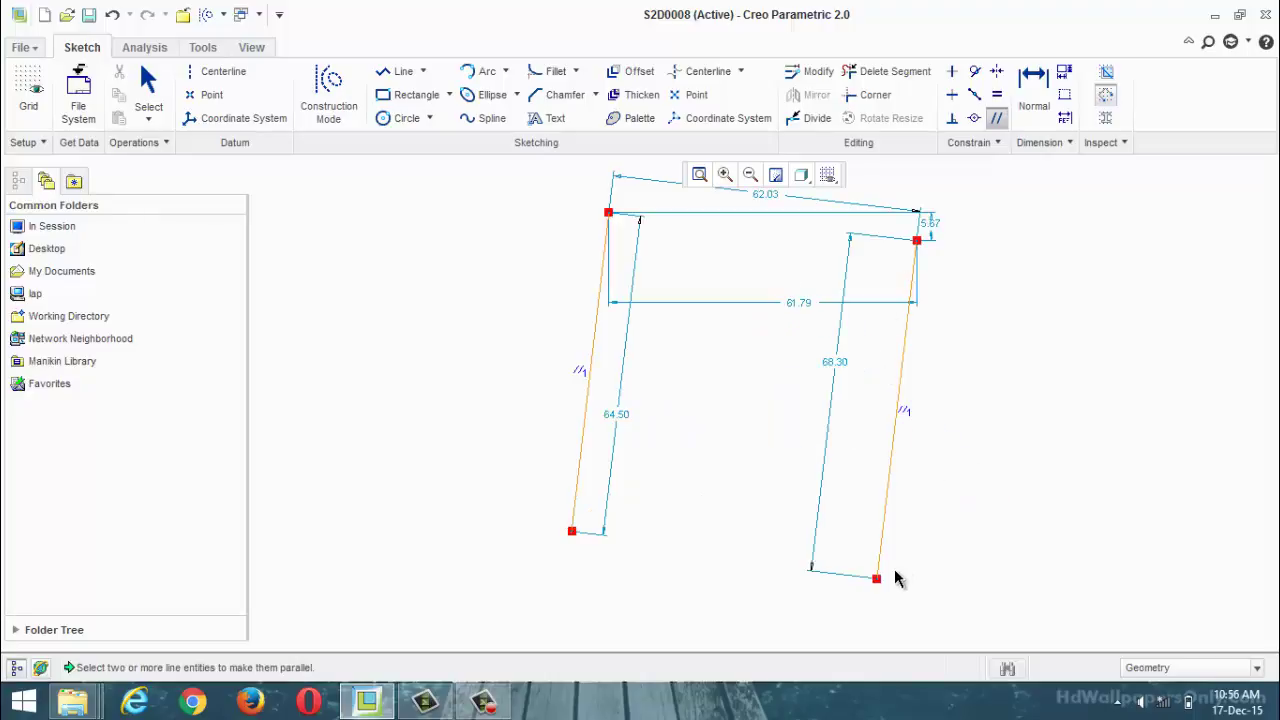
scroll(729, 450, "up", 2)
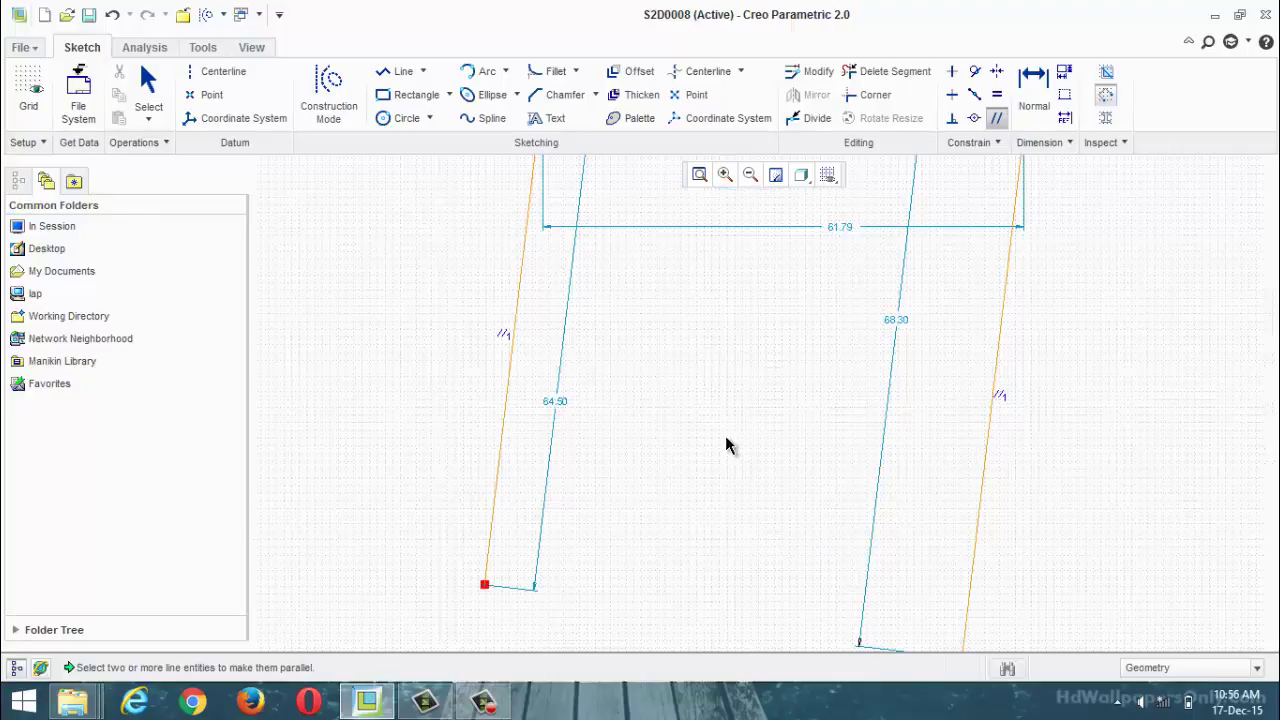
scroll(727, 447, "down", 3)
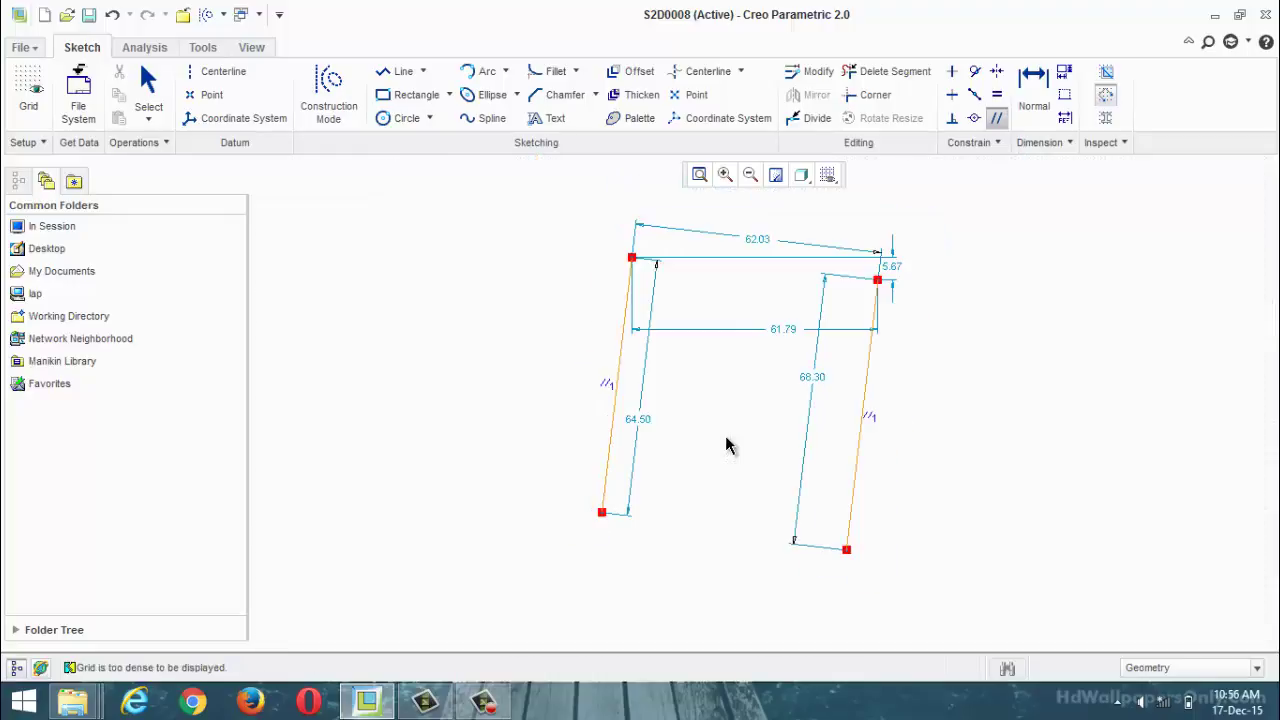
left_click(944, 96)
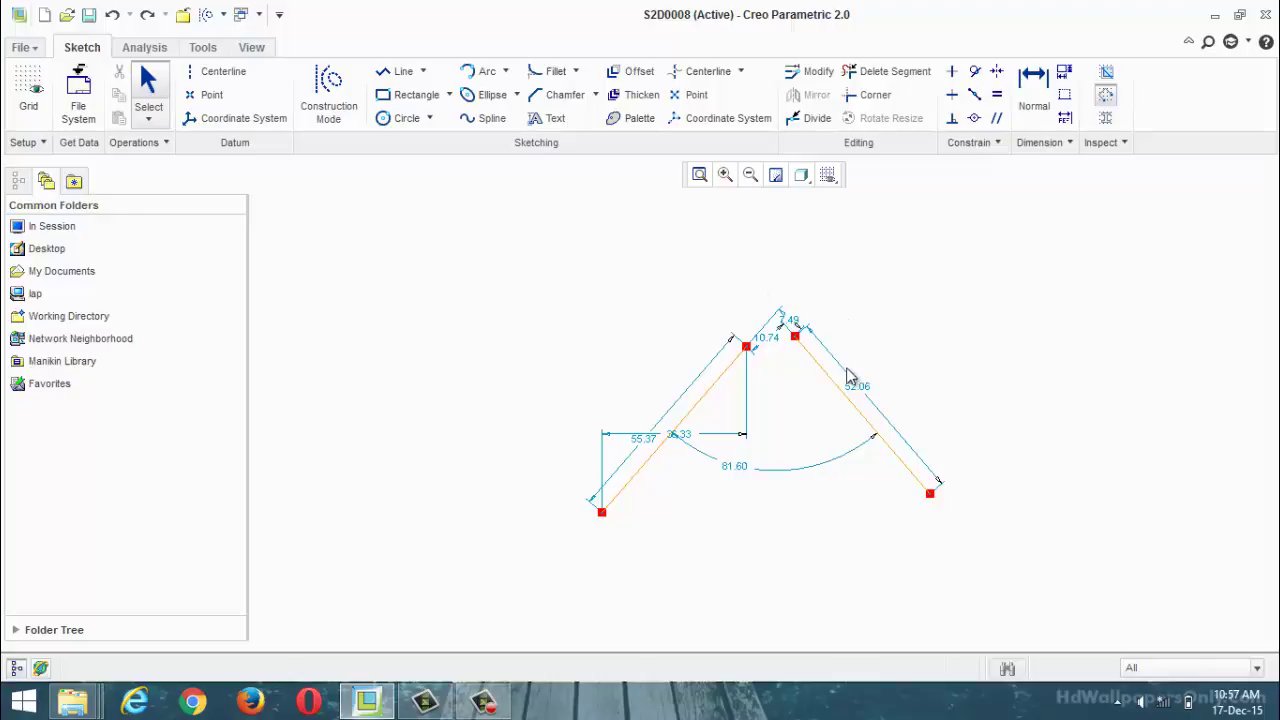
Delete the second slanted line and sketch a longer line crossing the remaining one at a right angle, sloping down to the right.
left_click(837, 388)
key("Delete")
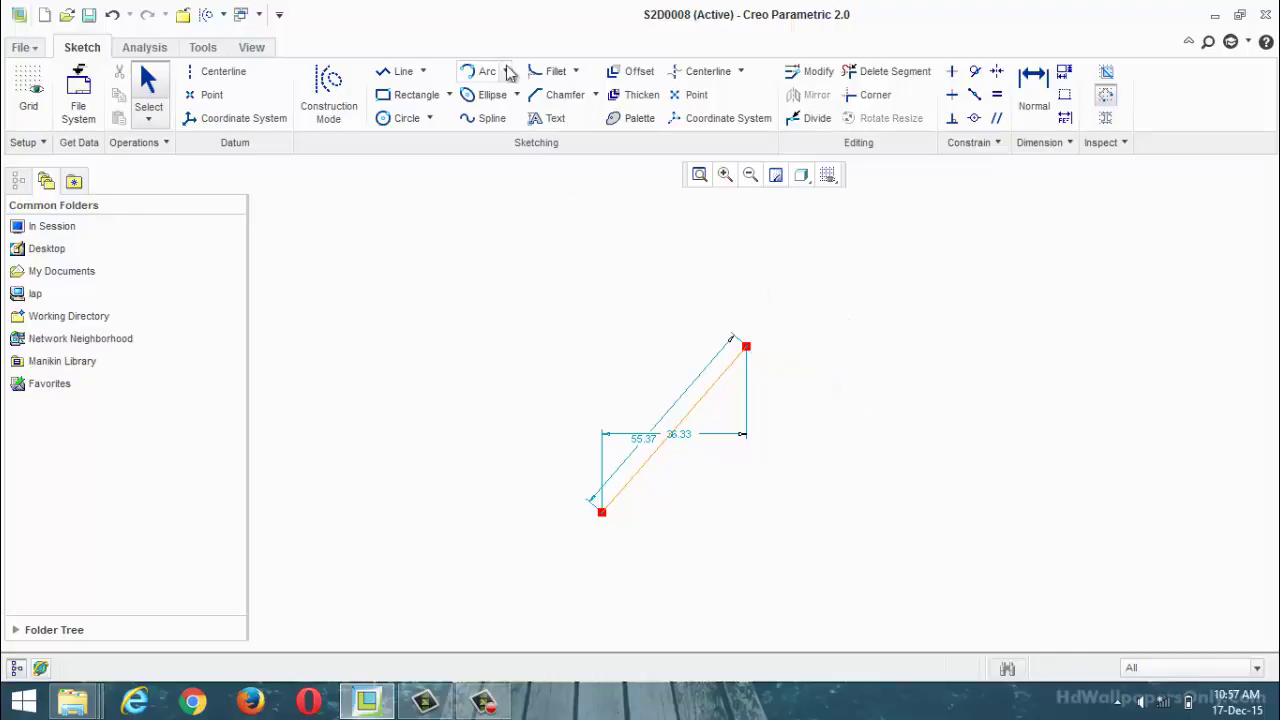
left_click(417, 74)
left_click(853, 494)
left_click(623, 297)
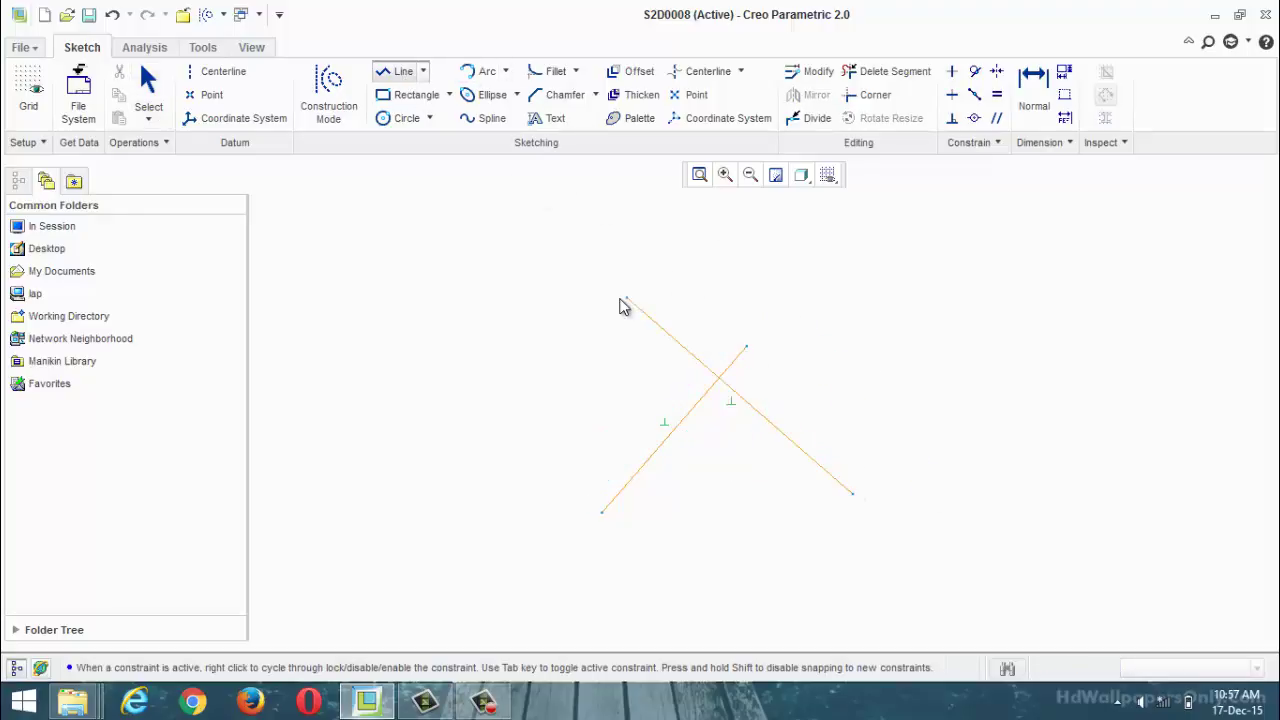
middle_click(654, 326)
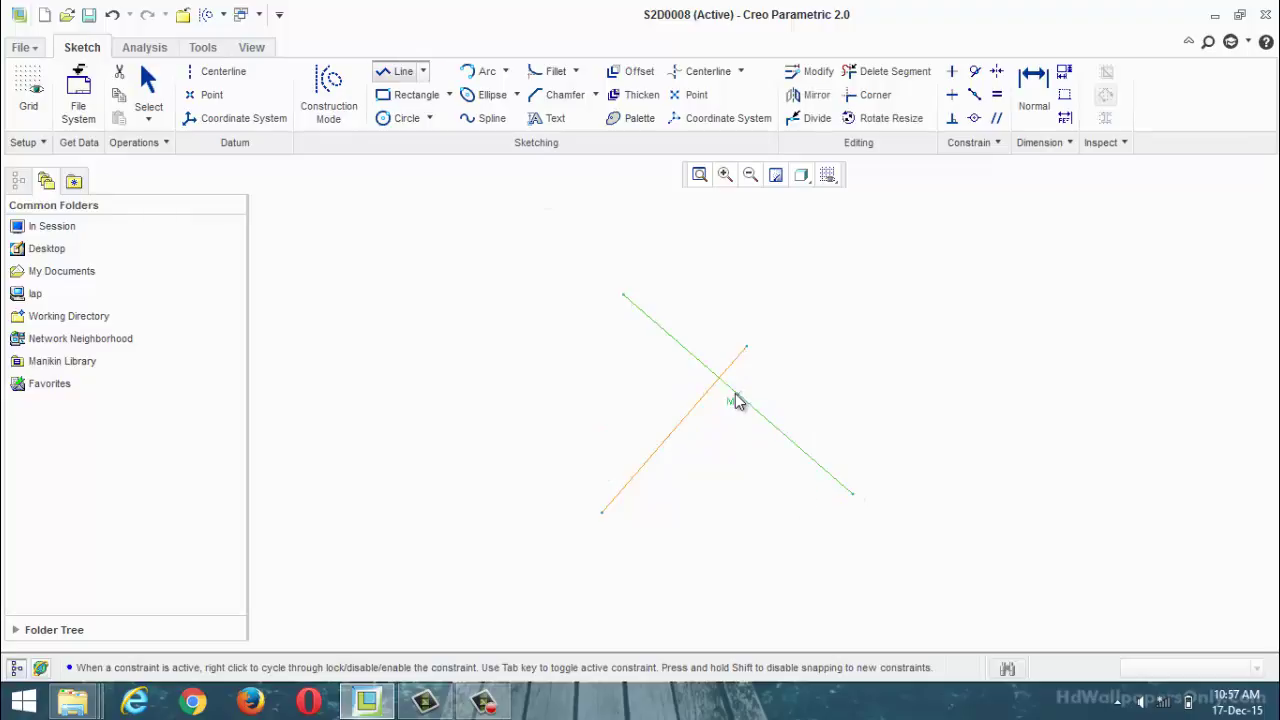
middle_click(948, 340)
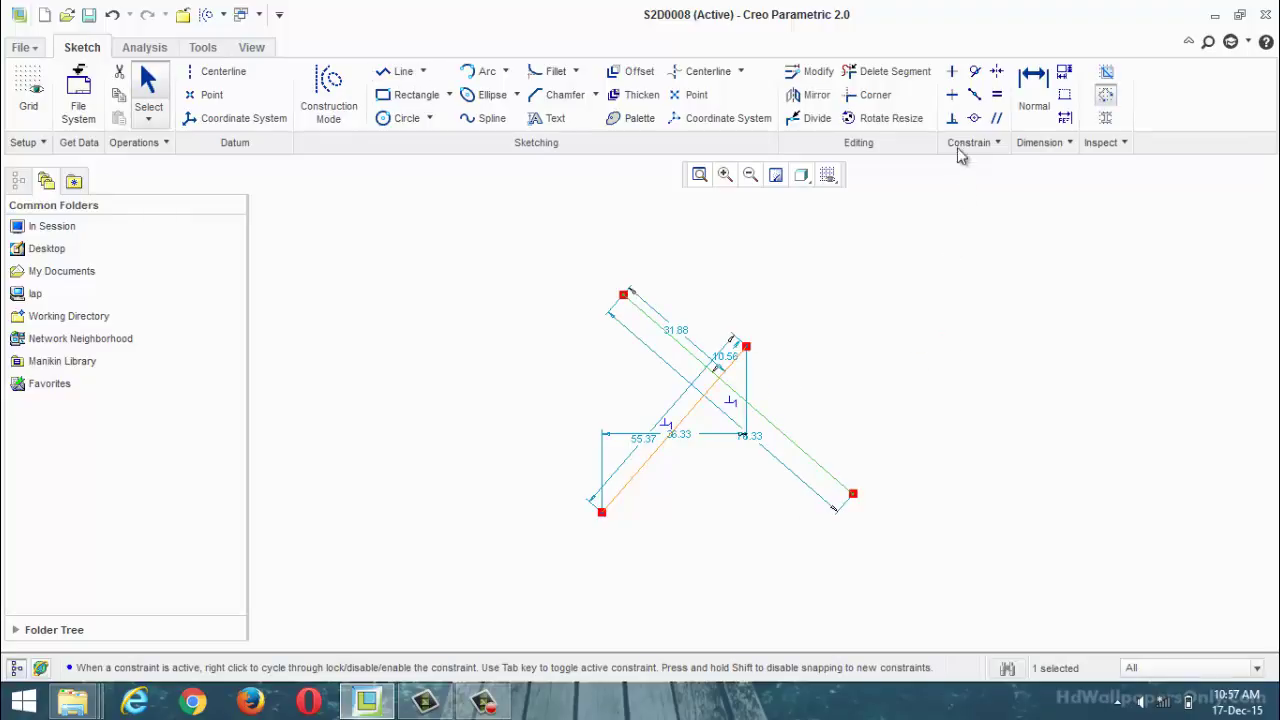
Try to apply a Perpendicular constraint to the two crossing lines and delete the newly drawn crossing line.
left_click(952, 118)
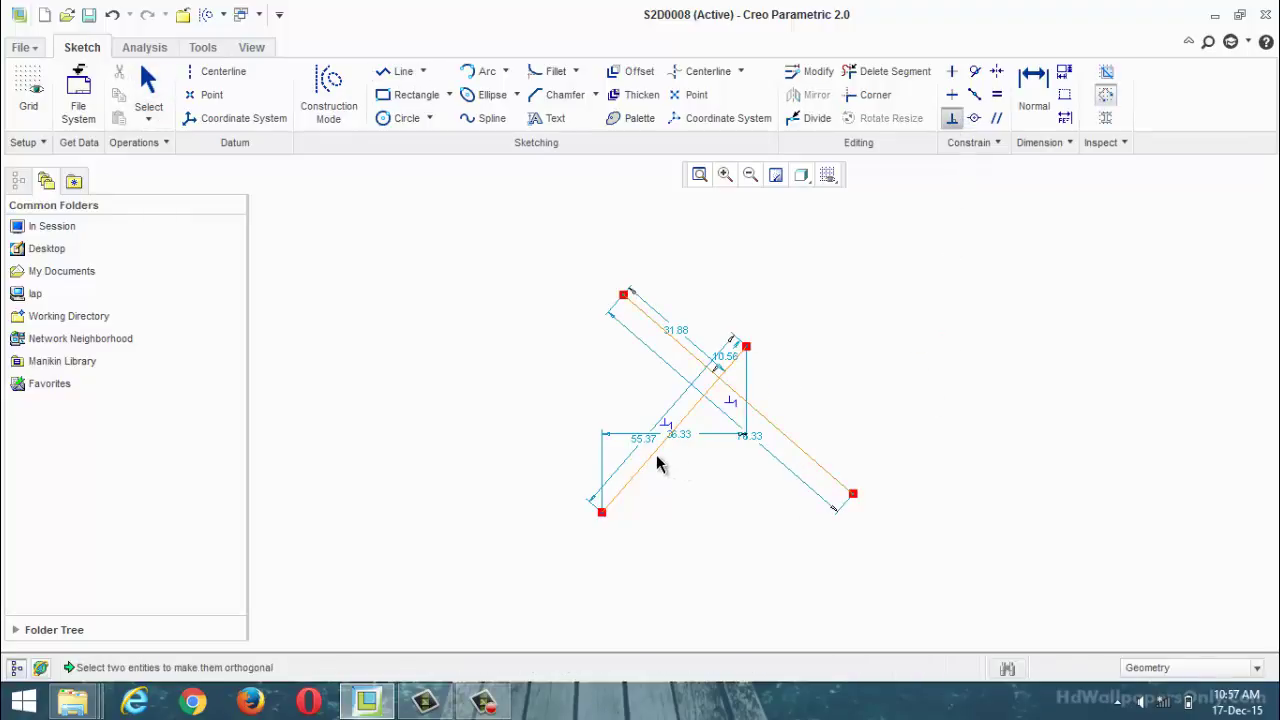
left_click(648, 460)
left_click(776, 436)
left_click(806, 472)
key("Delete")
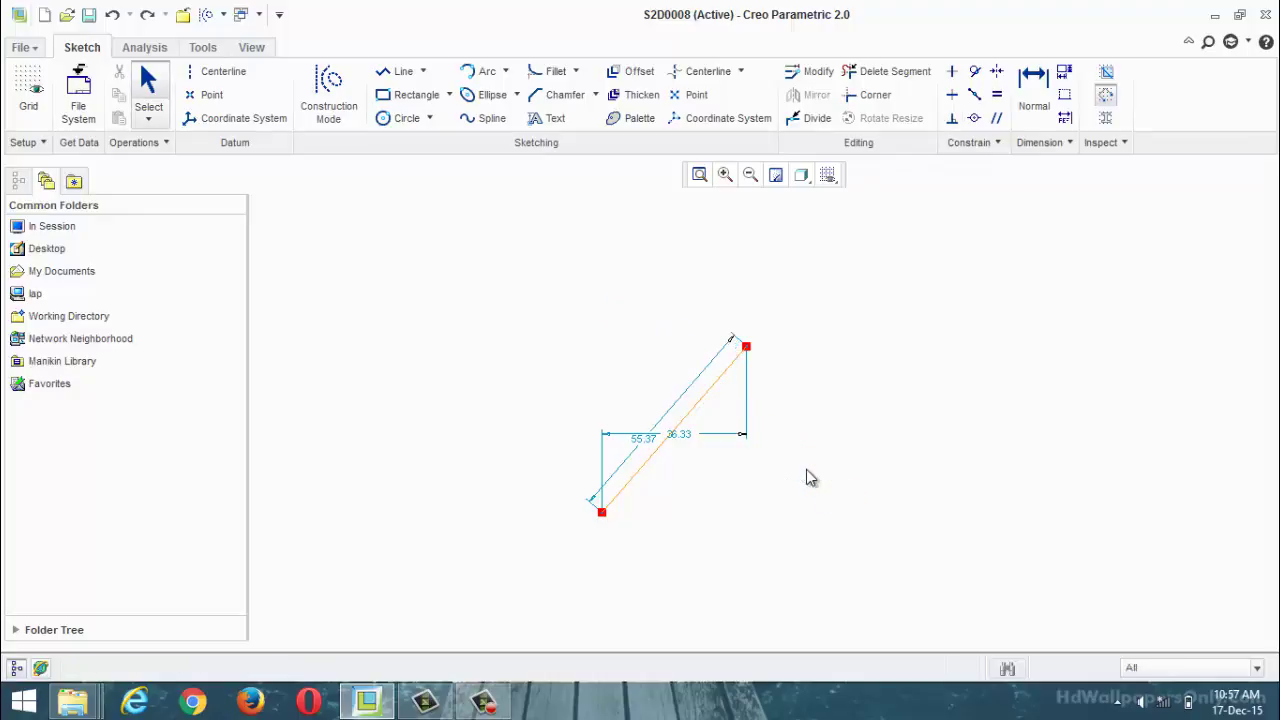
Sketch a line about 58.9 long crossing the slanted line near its upper end and set the angle between them to 120 degrees.
left_click(403, 71)
left_click(681, 332)
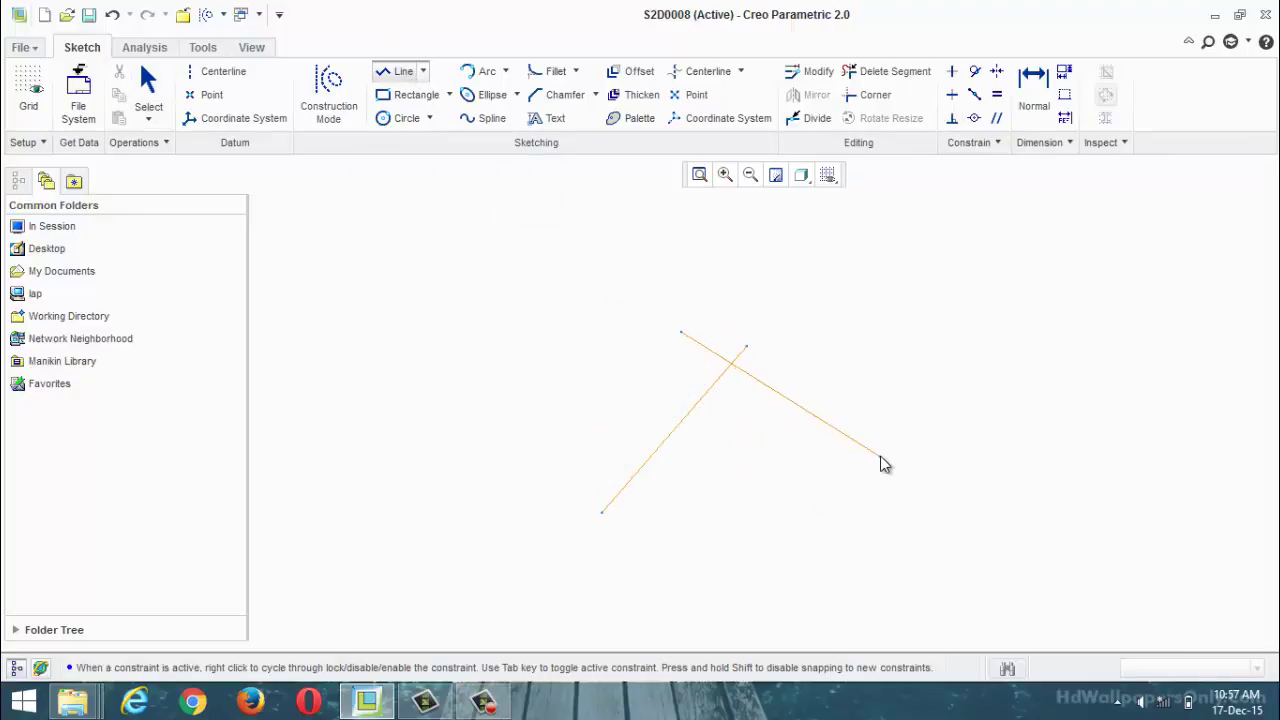
middle_click(925, 542)
middle_click(918, 546)
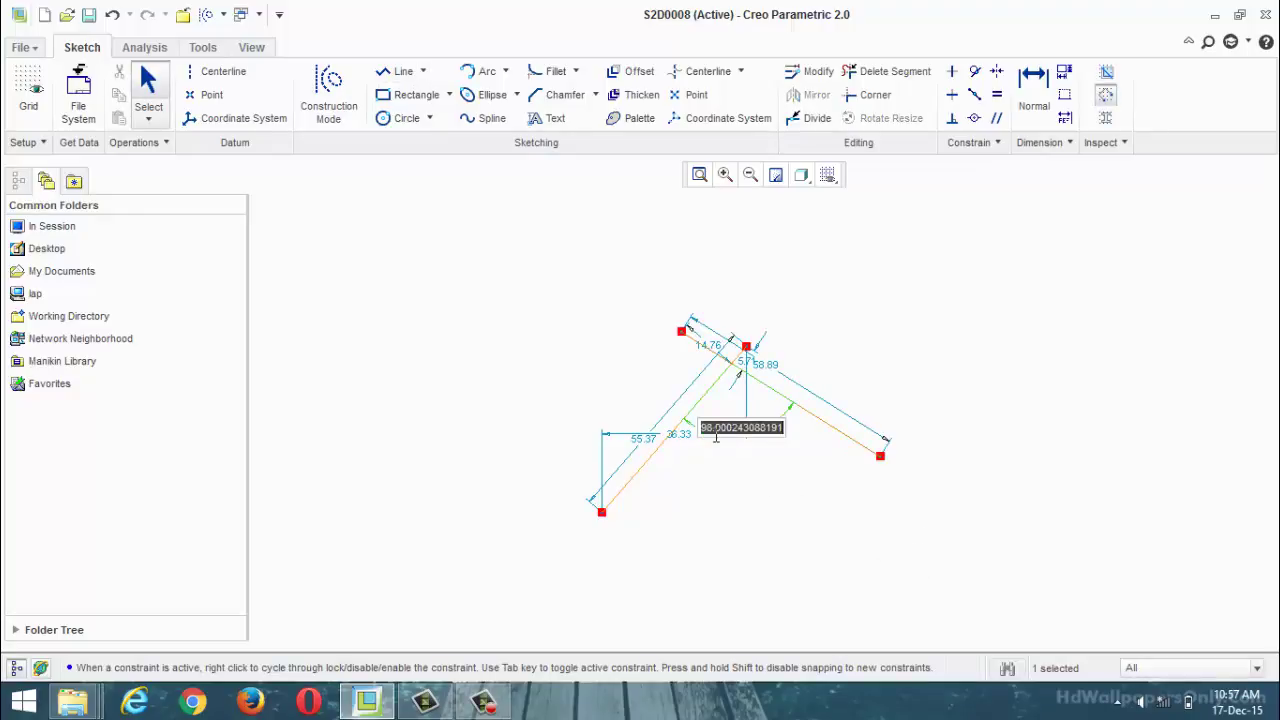
double_click(716, 436)
type("120")
key("Return")
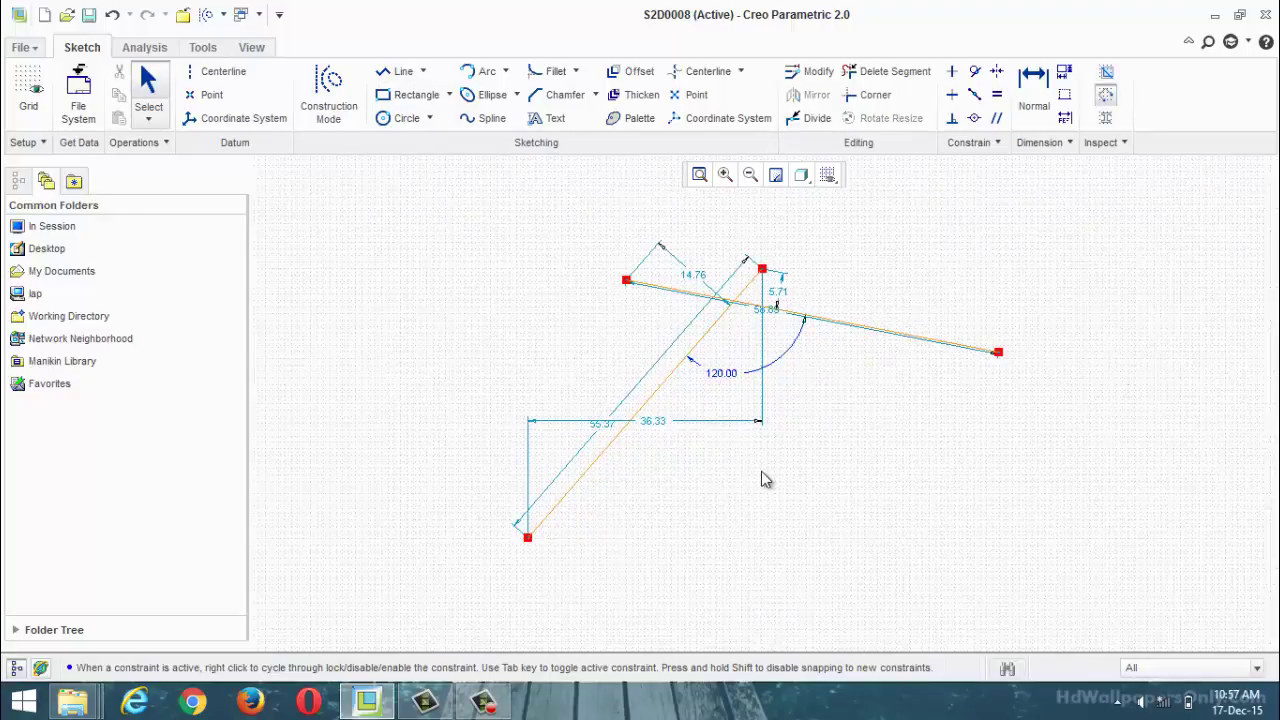
Apply a Perpendicular constraint to the two crossing lines, deleting the conflicting 120-degree angle dimension.
left_click(952, 118)
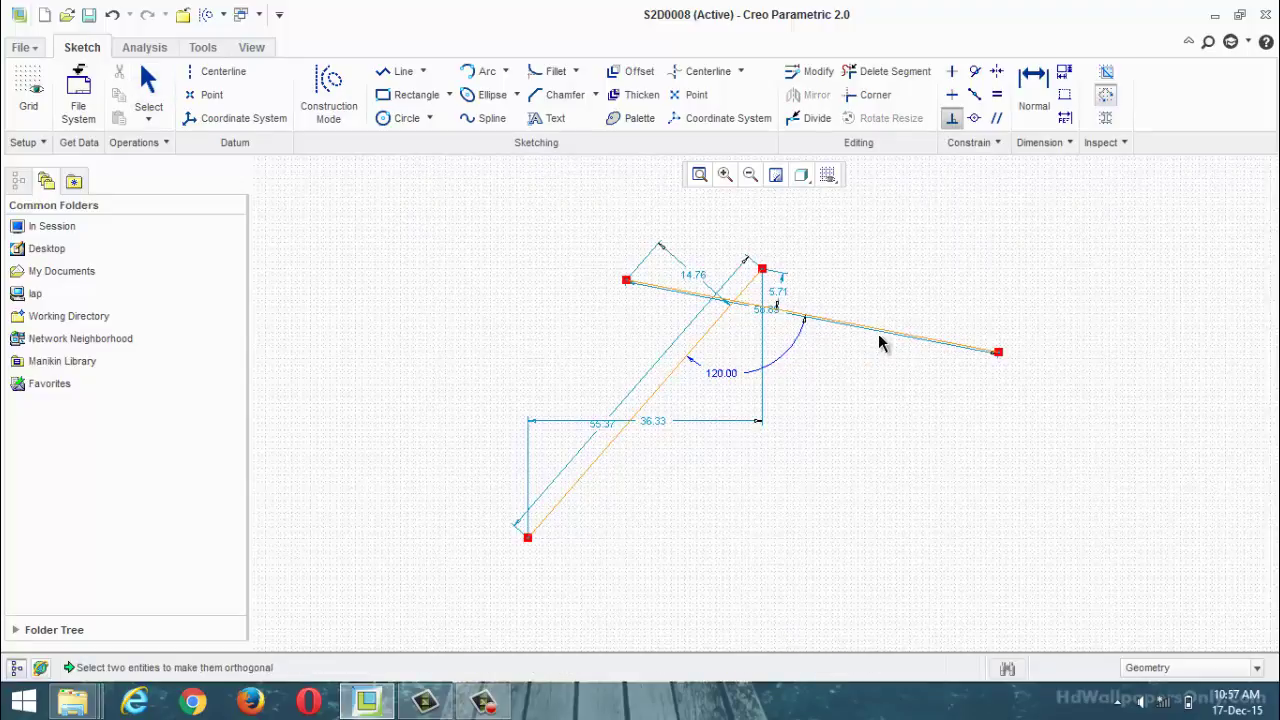
left_click(880, 343)
left_click(660, 400)
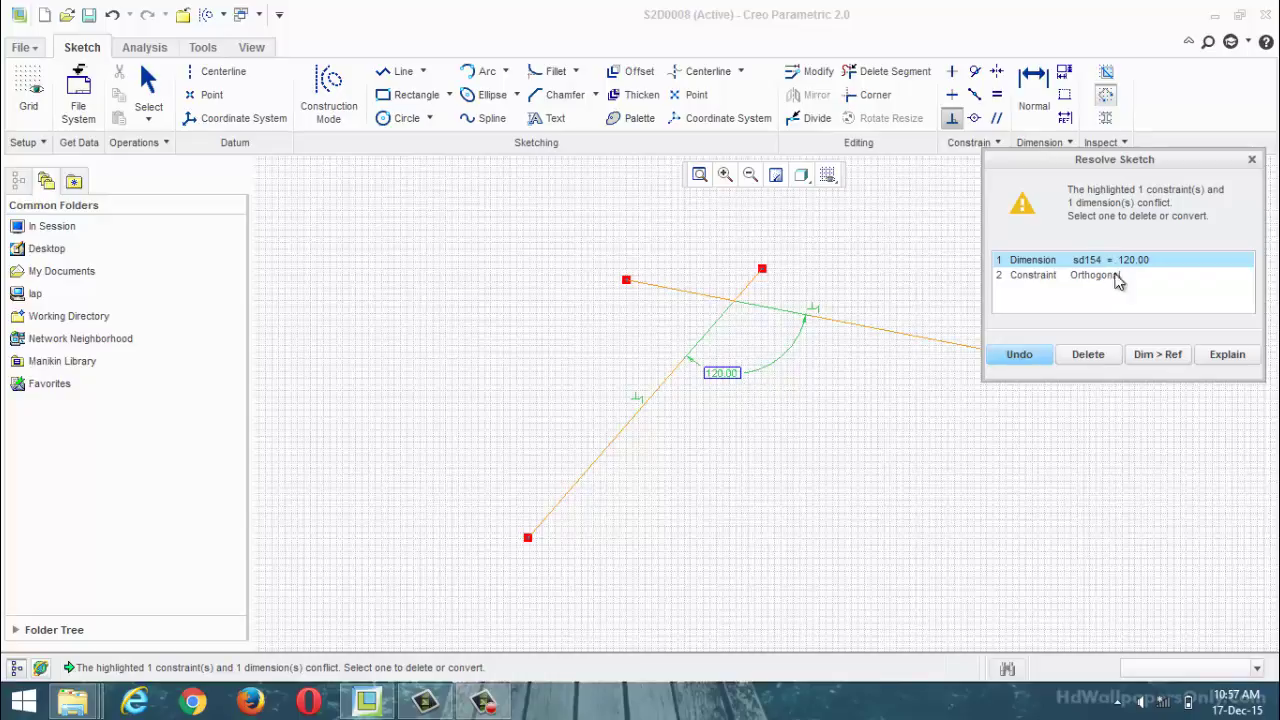
left_click(1080, 358)
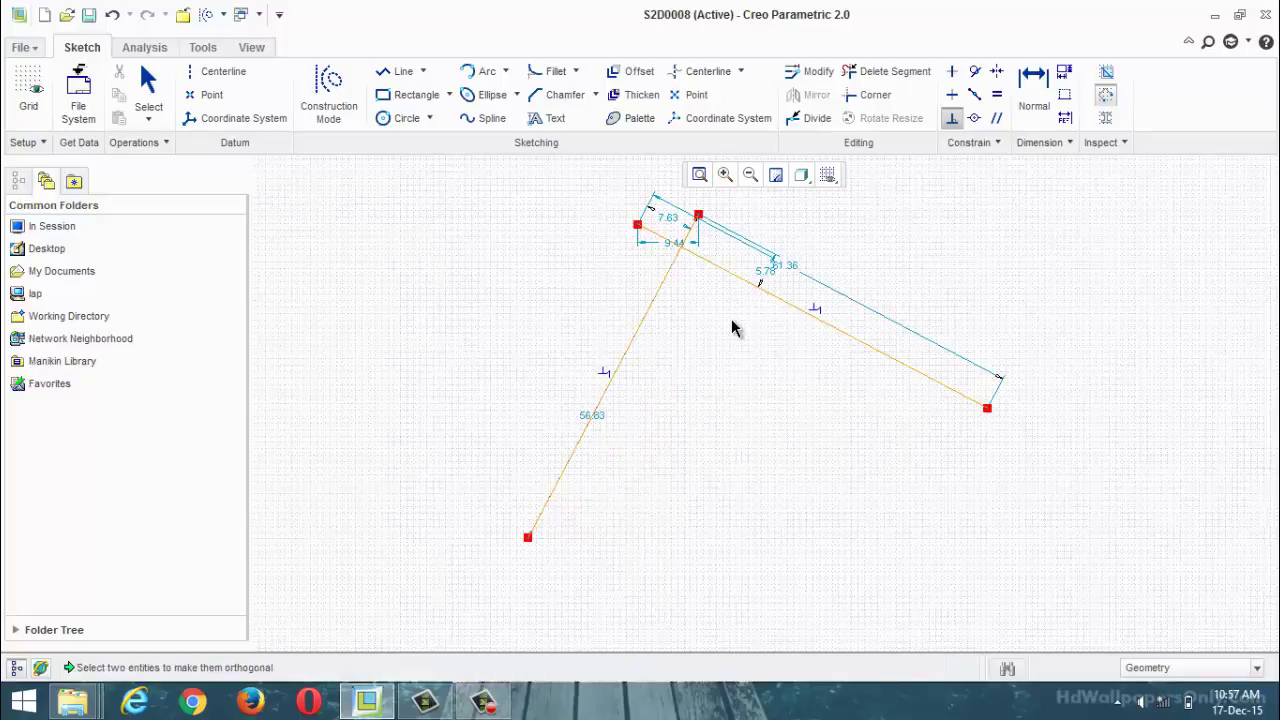
Sketch two separate slanted lines, about 26.6 and 14.2 long, one above the other below the long crossing line.
left_click(401, 71)
left_click(774, 517)
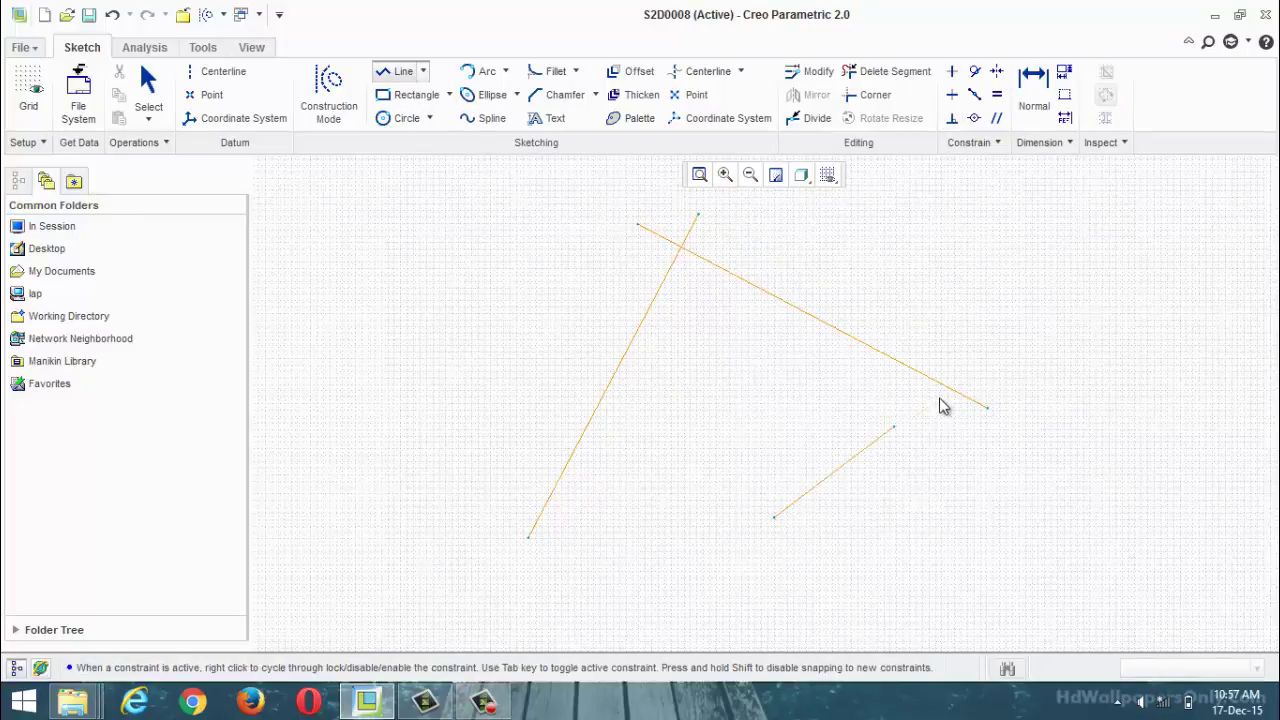
left_click(920, 430)
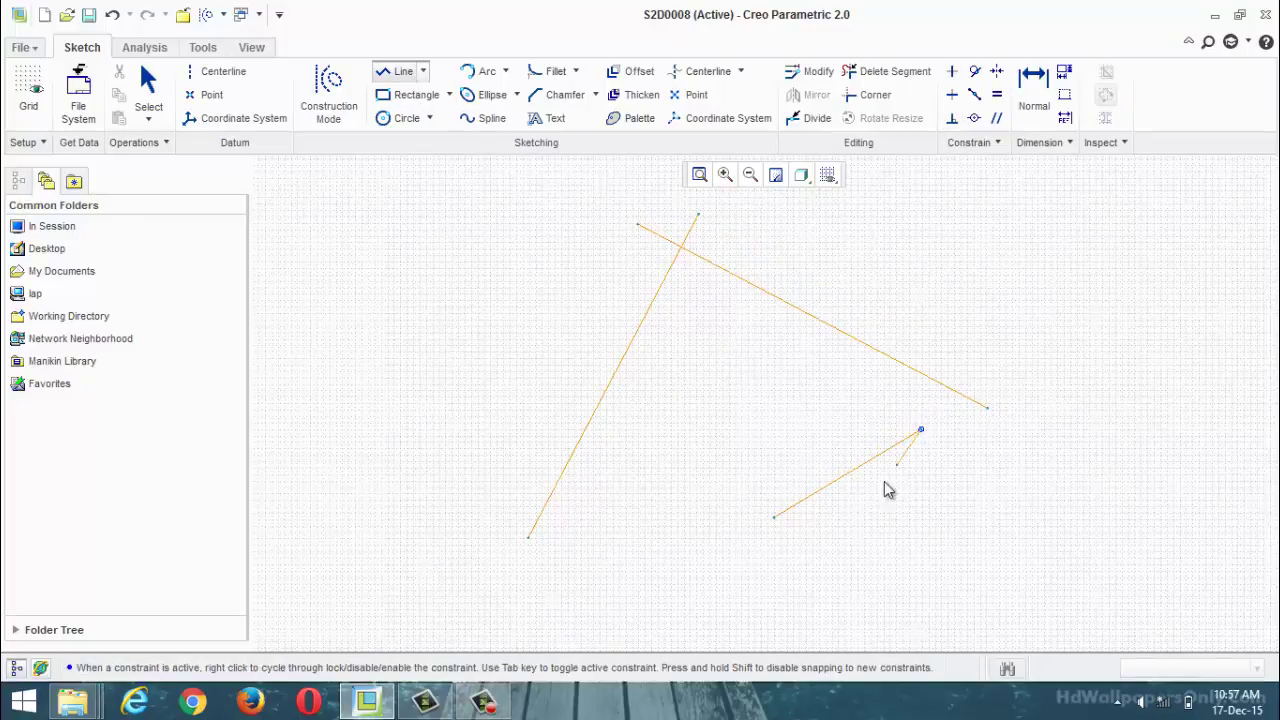
left_click(906, 577)
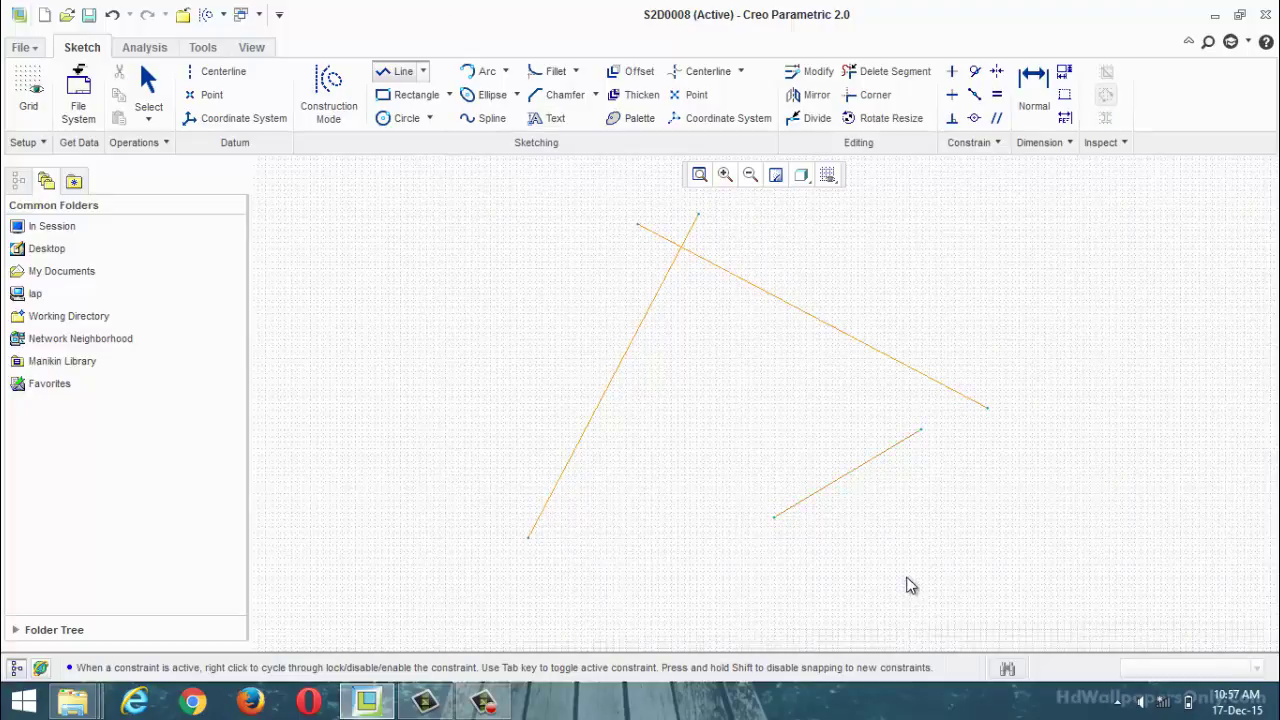
left_click(816, 561)
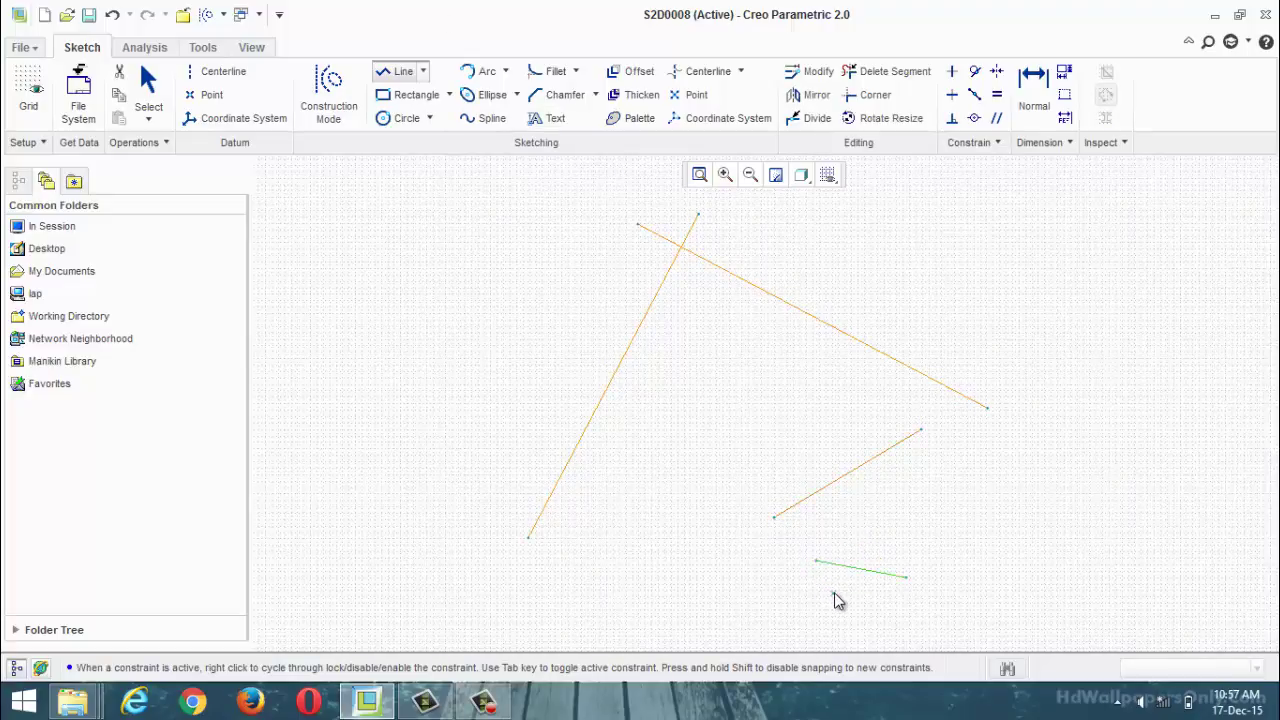
middle_click(979, 534)
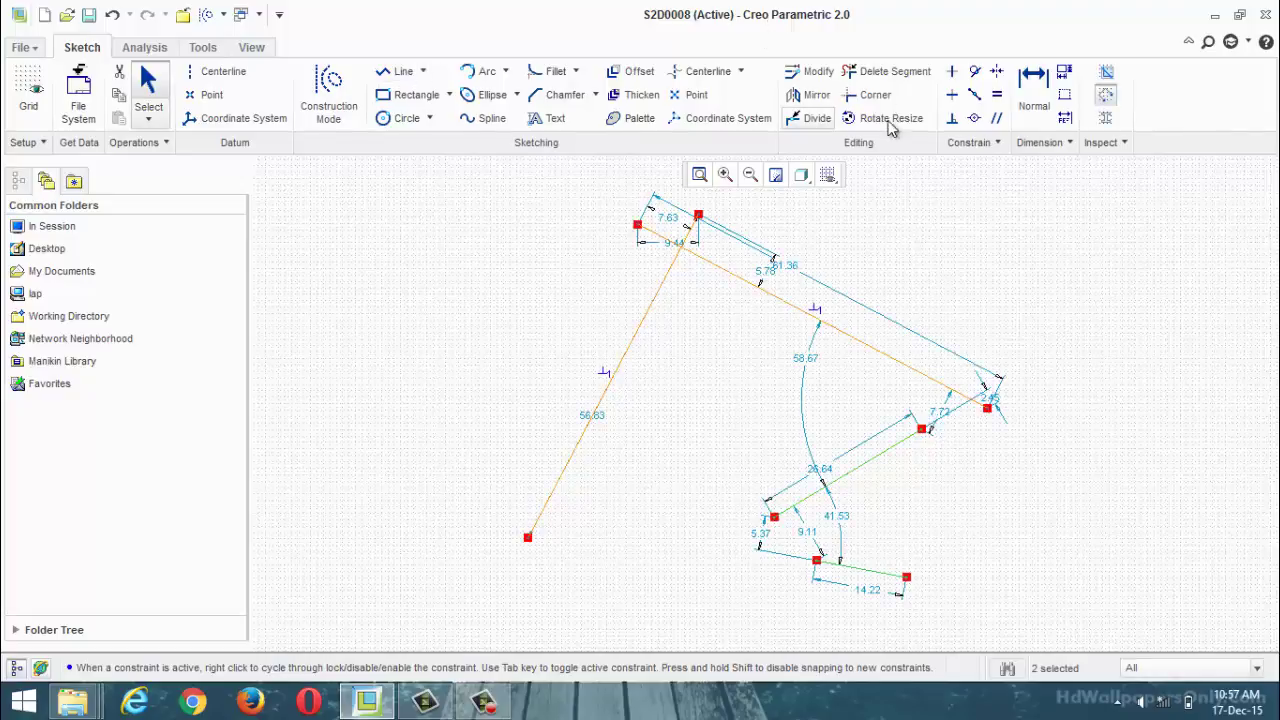
Make the two short separate lines perpendicular to each other with a Perpendicular constraint.
left_click(952, 118)
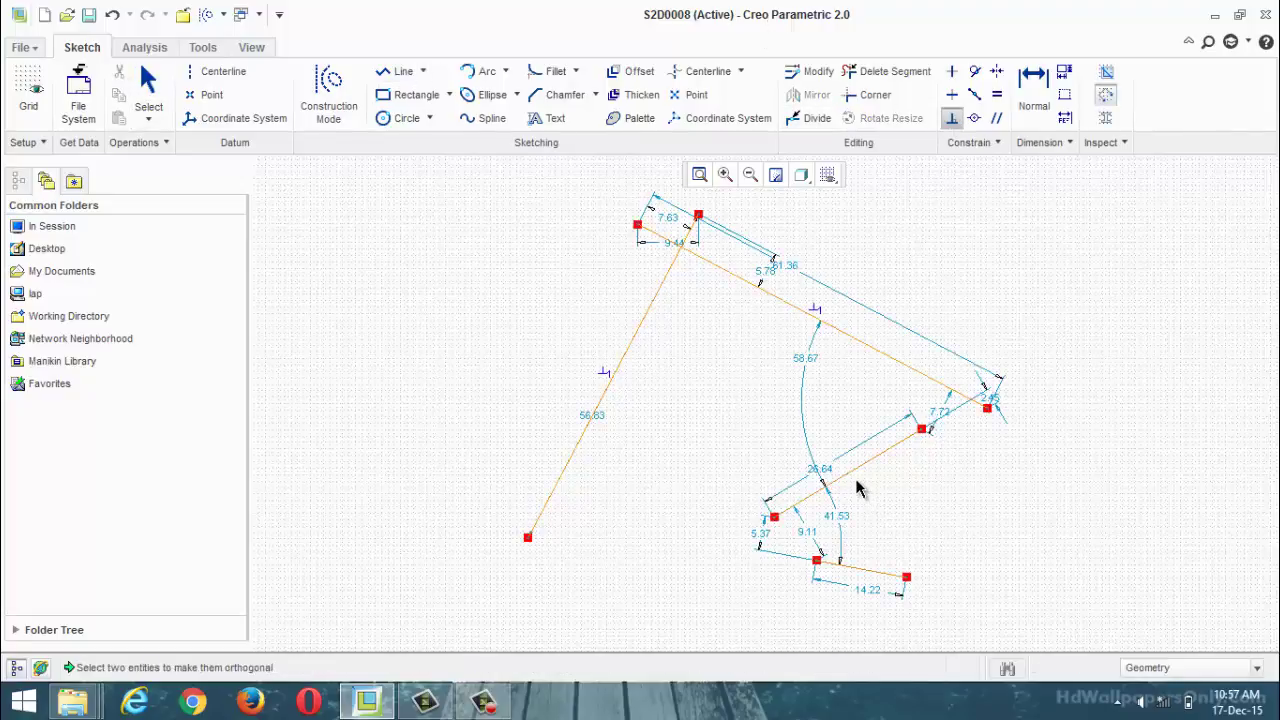
left_click(853, 481)
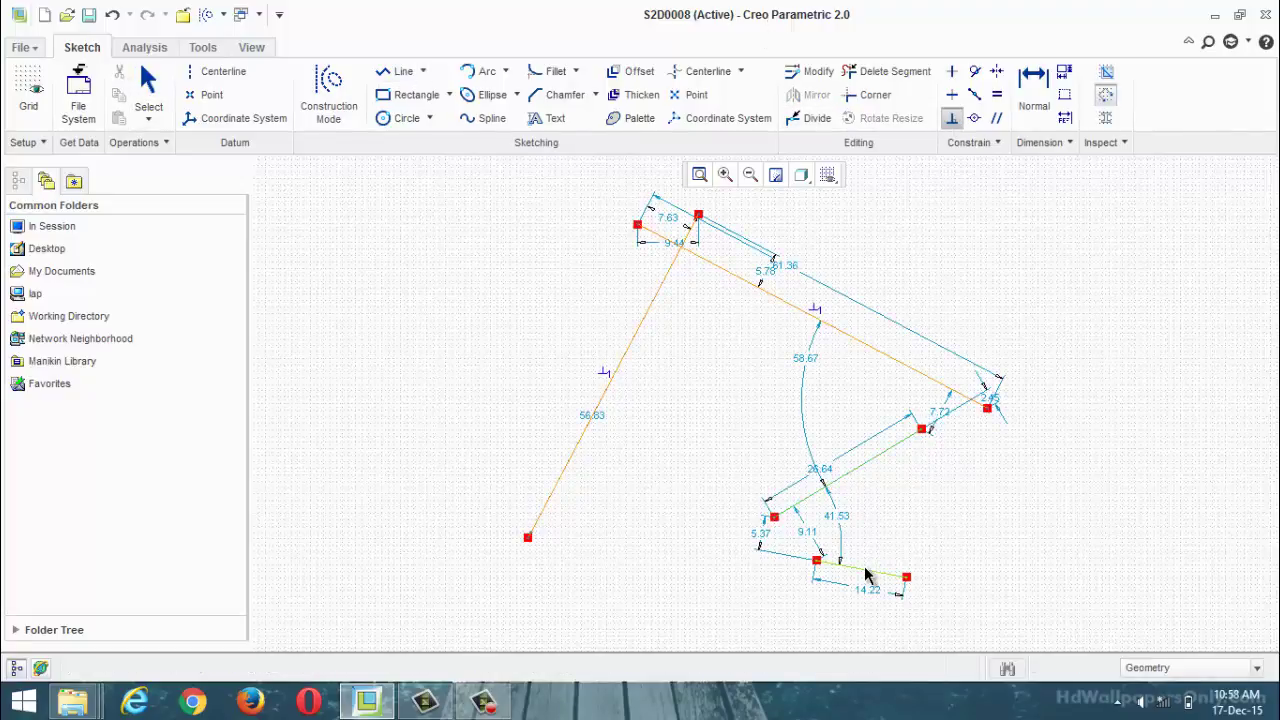
left_click(866, 575)
scroll(816, 550, "down", 3)
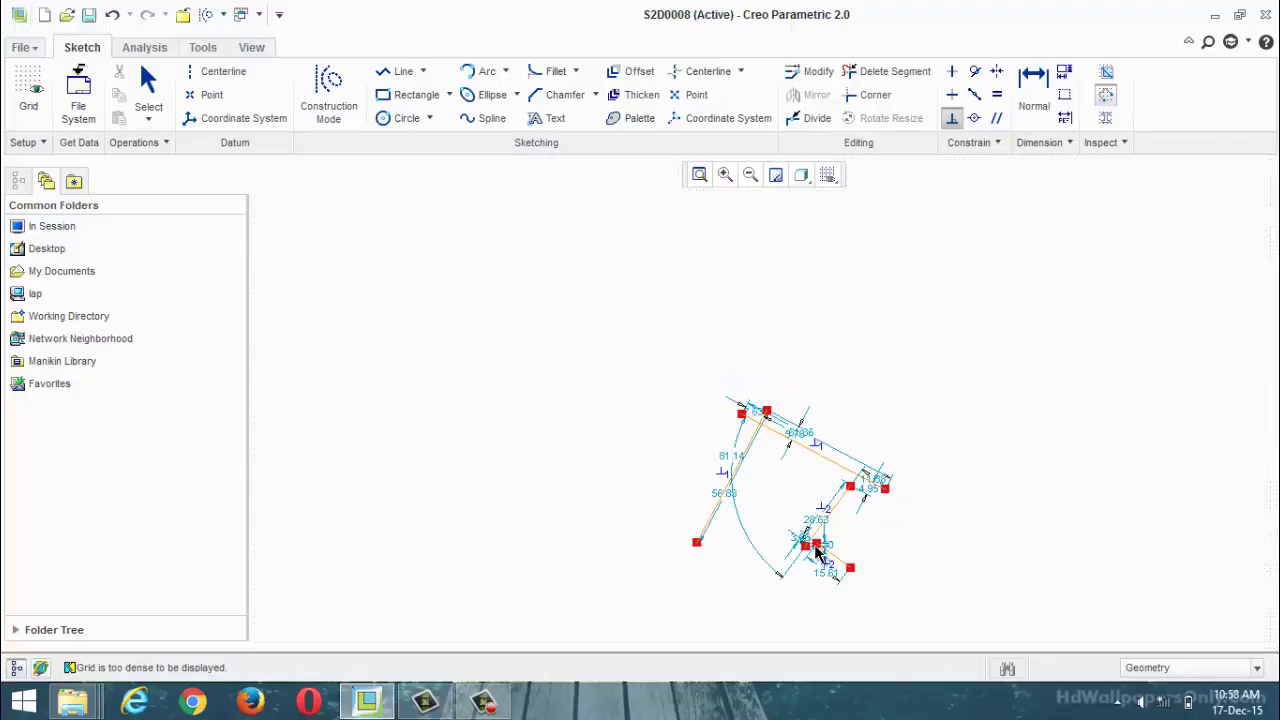
scroll(816, 550, "up", 5)
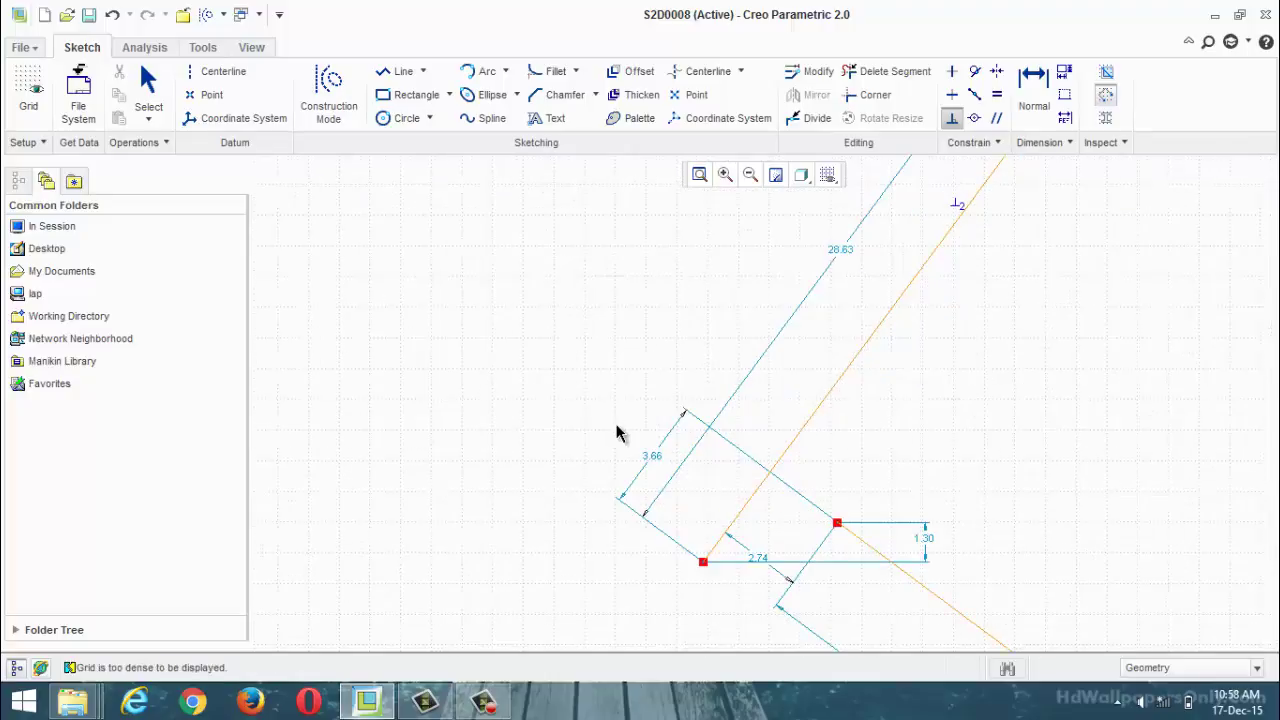
scroll(674, 443, "up", 1)
scroll(690, 435, "down", 6)
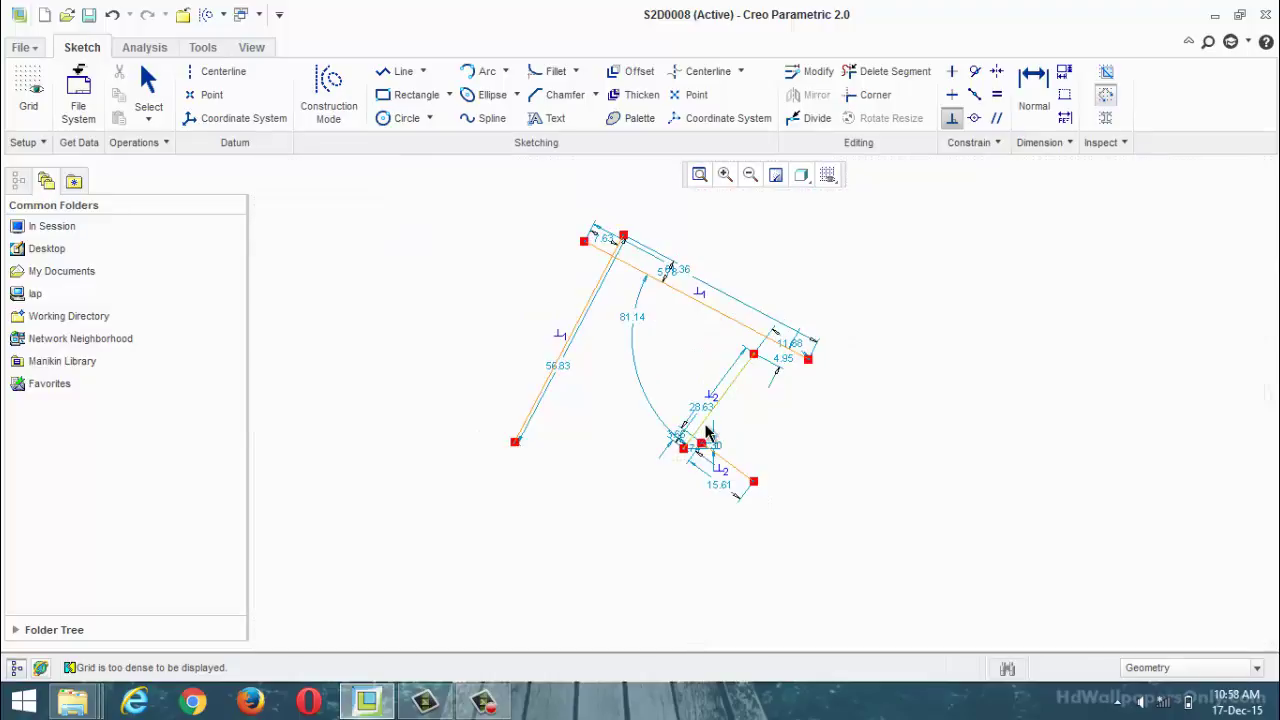
Delete all sketched geometry to leave the sketch empty.
middle_click(706, 437)
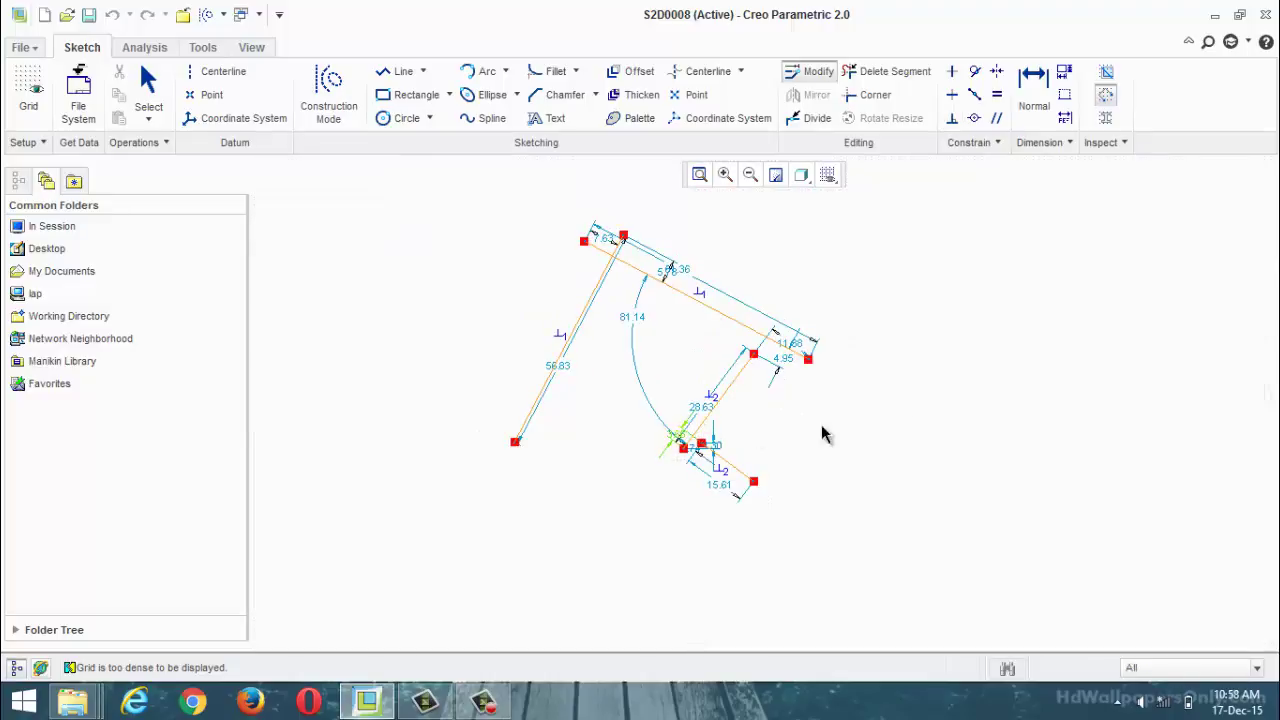
key("ctrl+a")
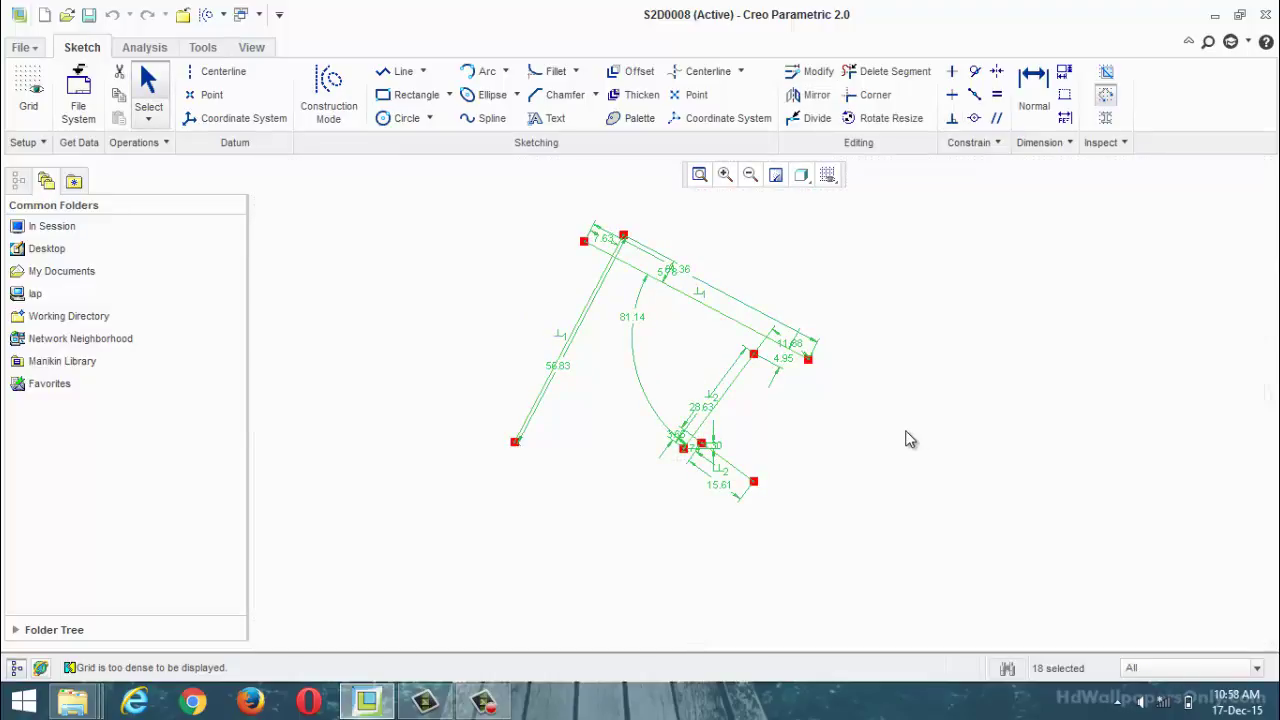
key("Delete")
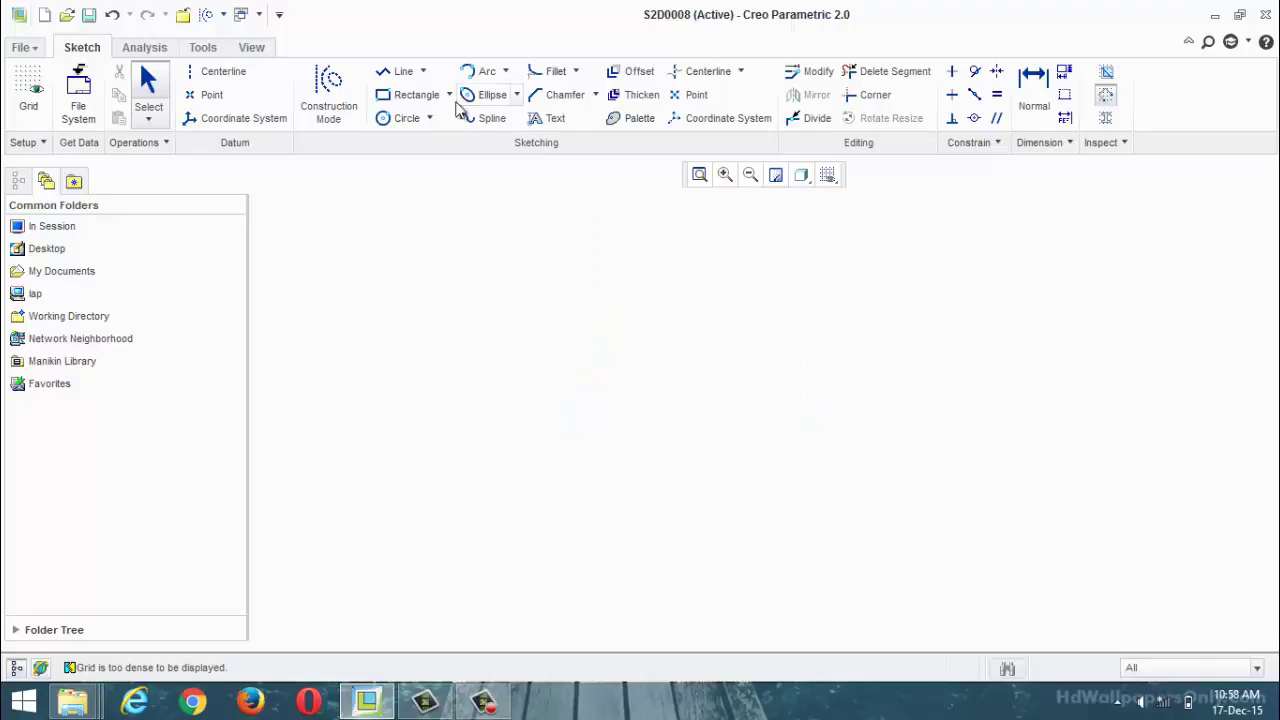
Sketch a slanted line about 58.9 long and a circle about 35.7 in diameter below its upper end.
left_click(400, 71)
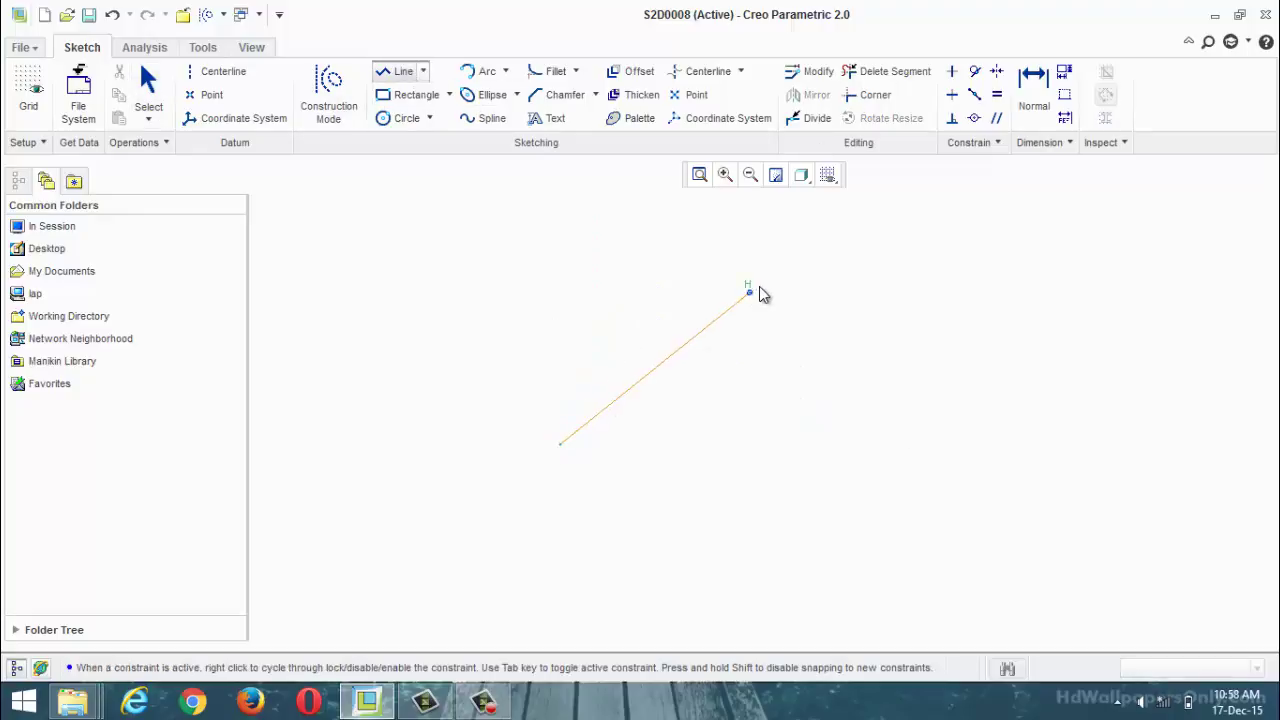
left_click(749, 292)
left_click(388, 119)
left_click(757, 462)
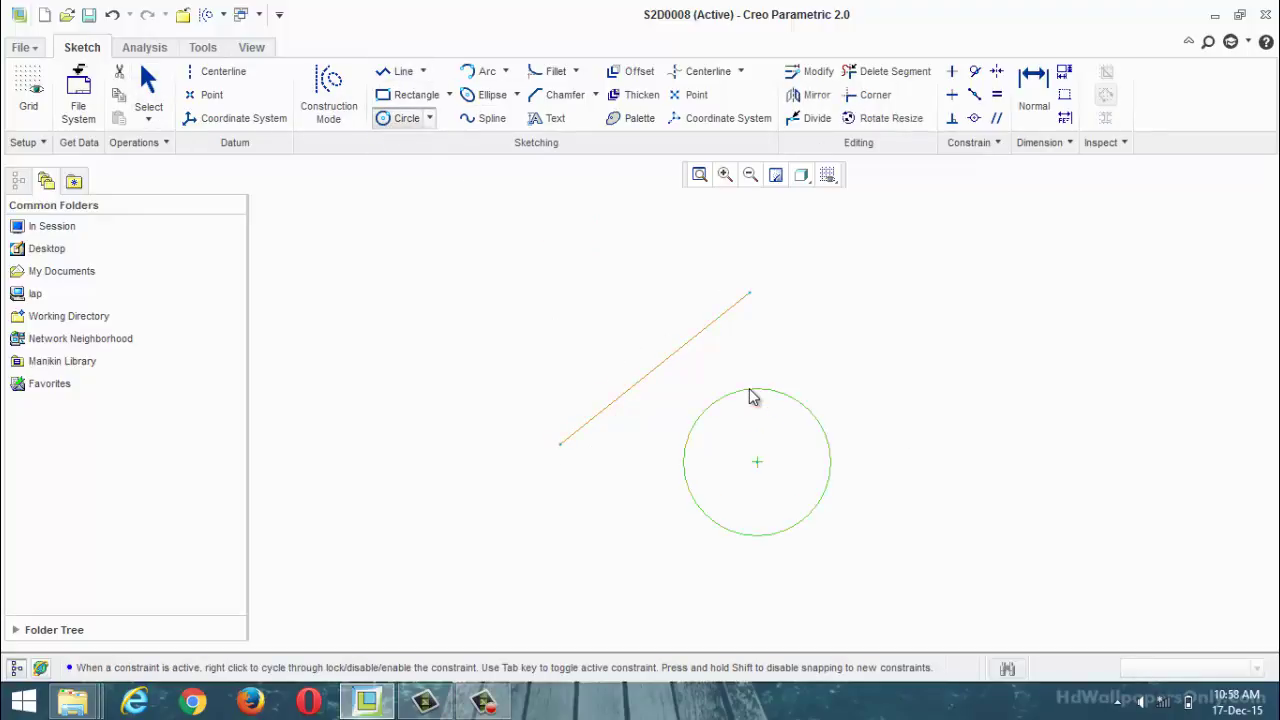
left_click(754, 396)
middle_click(751, 400)
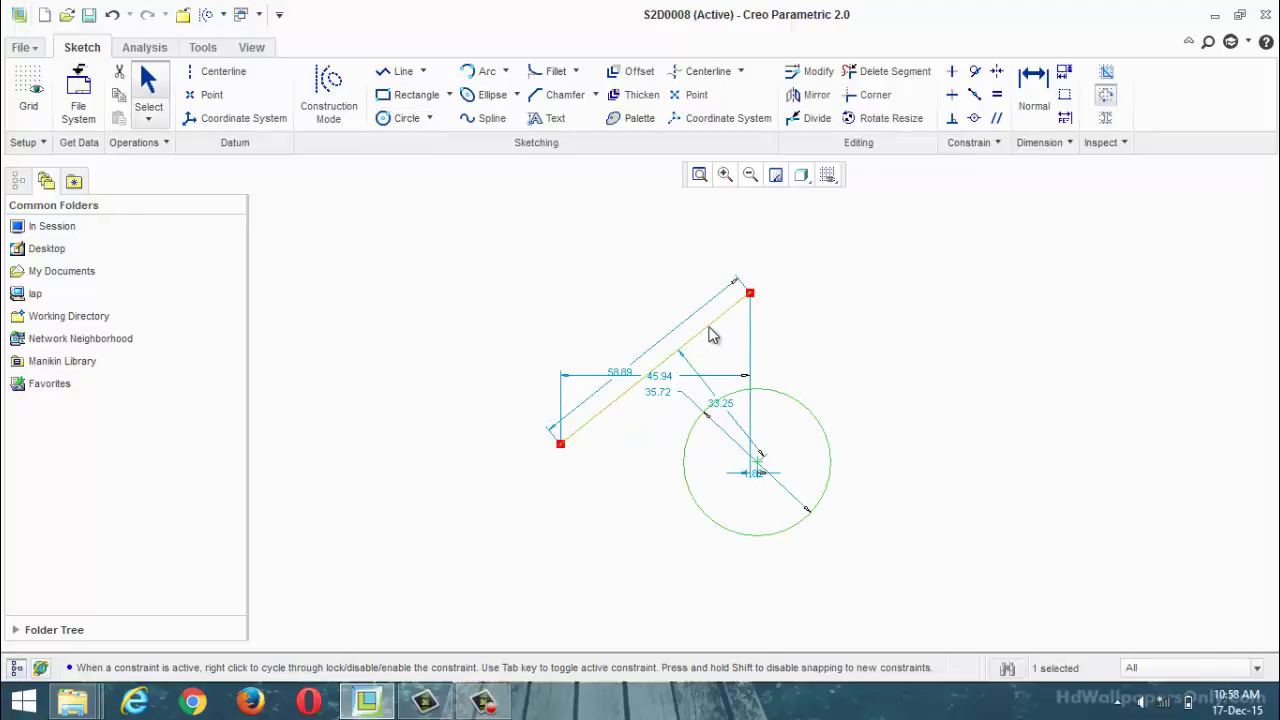
Apply a Tangent constraint between the circle and the slanted line, and undo the constraint, the circle and the line.
left_click(975, 71)
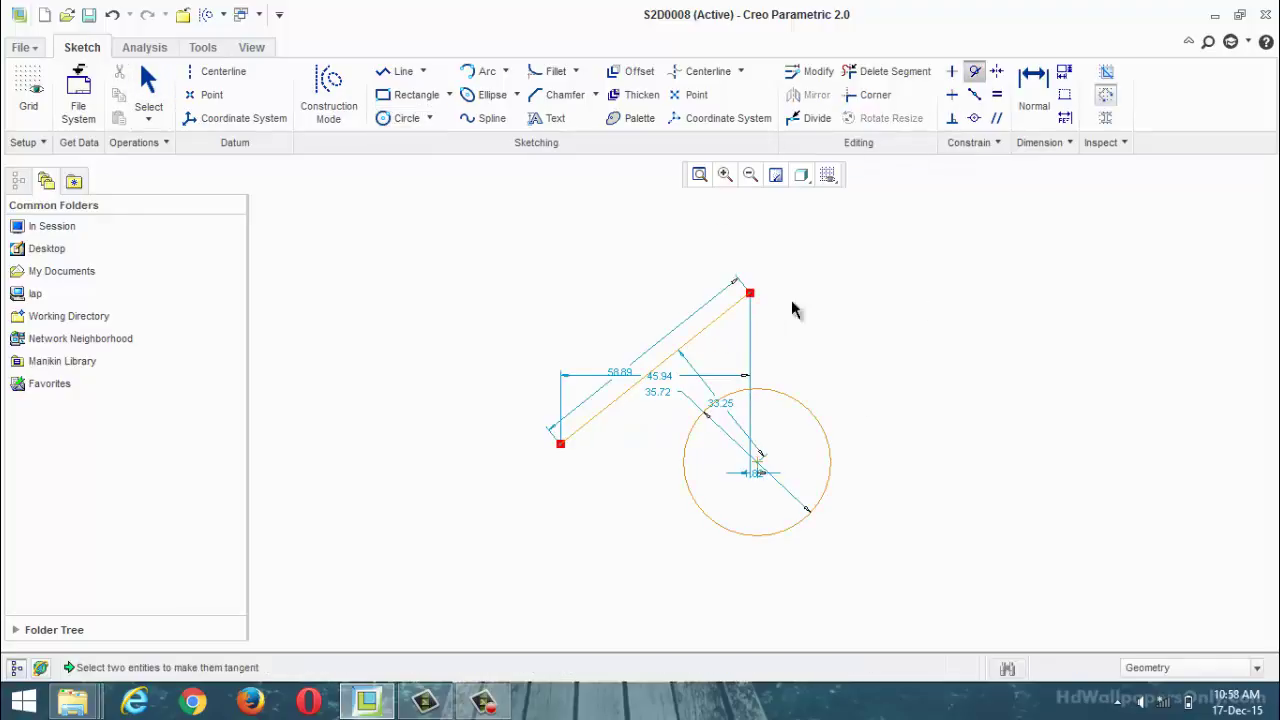
left_click(730, 399)
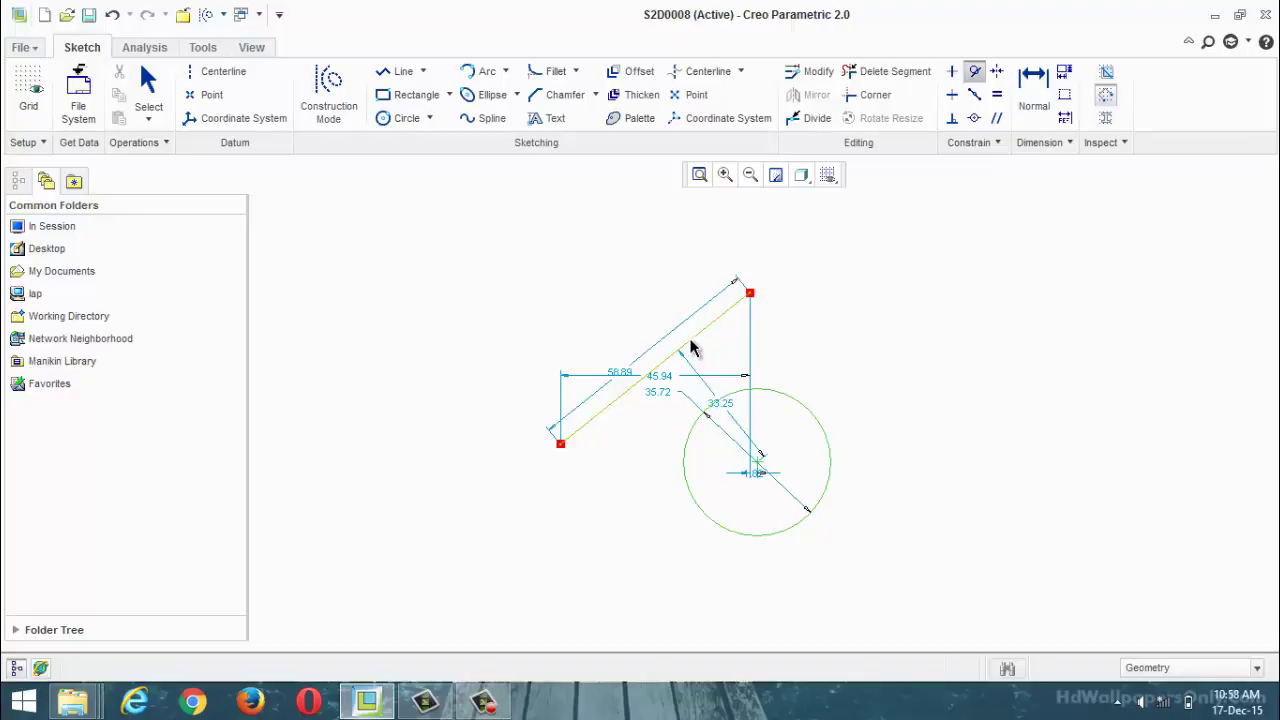
left_click(692, 344)
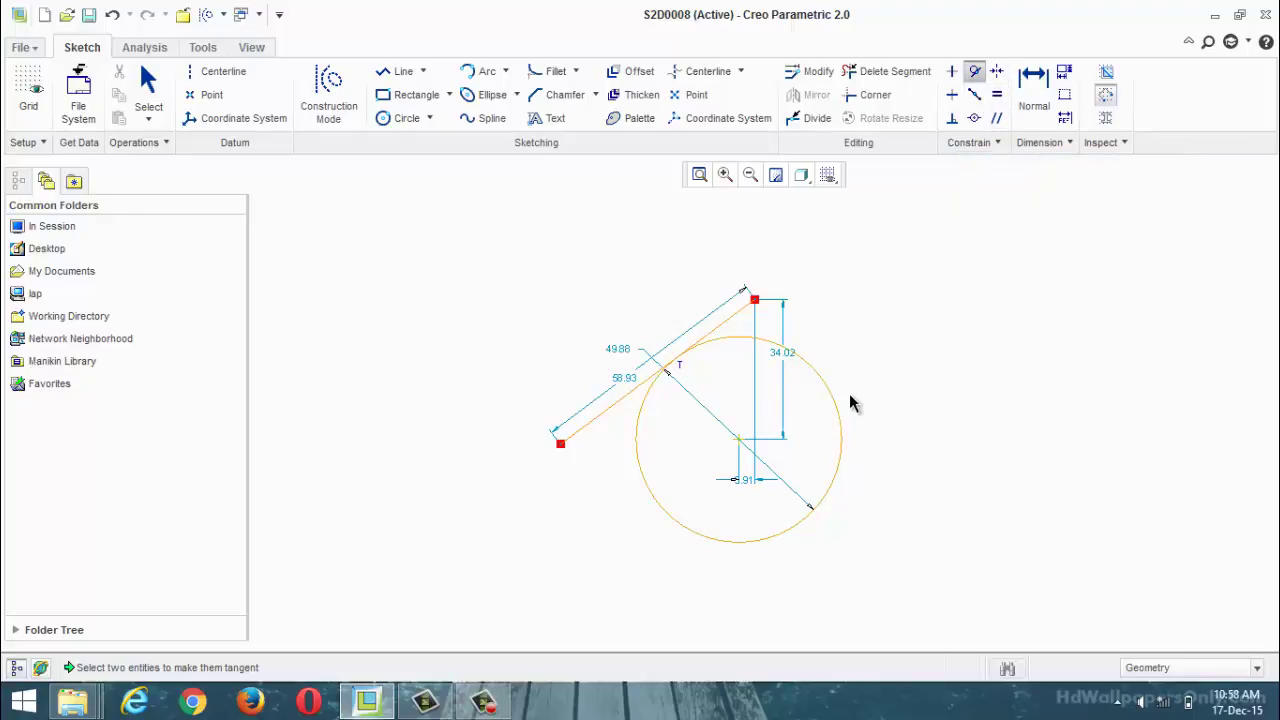
key("ctrl+z")
key("ctrl+z")
key("ctrl+z")
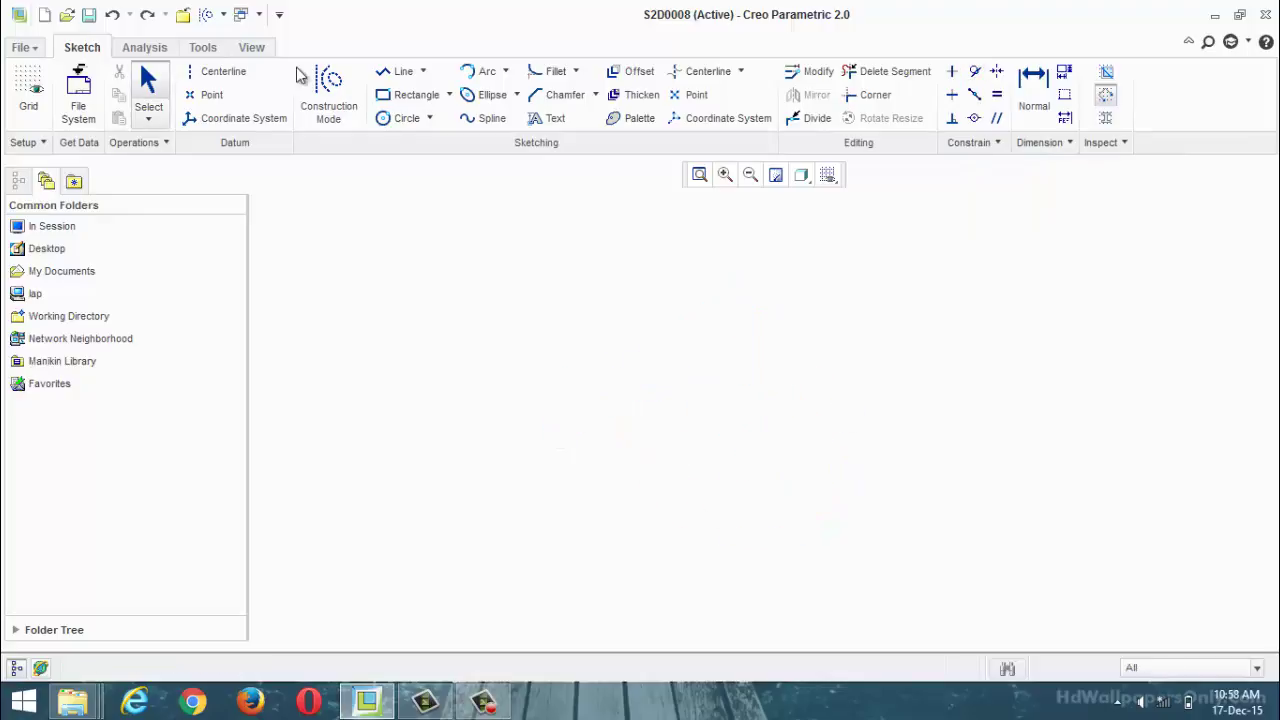
Sketch a horizontal line about 98.9 long across the middle of the empty sketch.
left_click(409, 78)
left_click(528, 369)
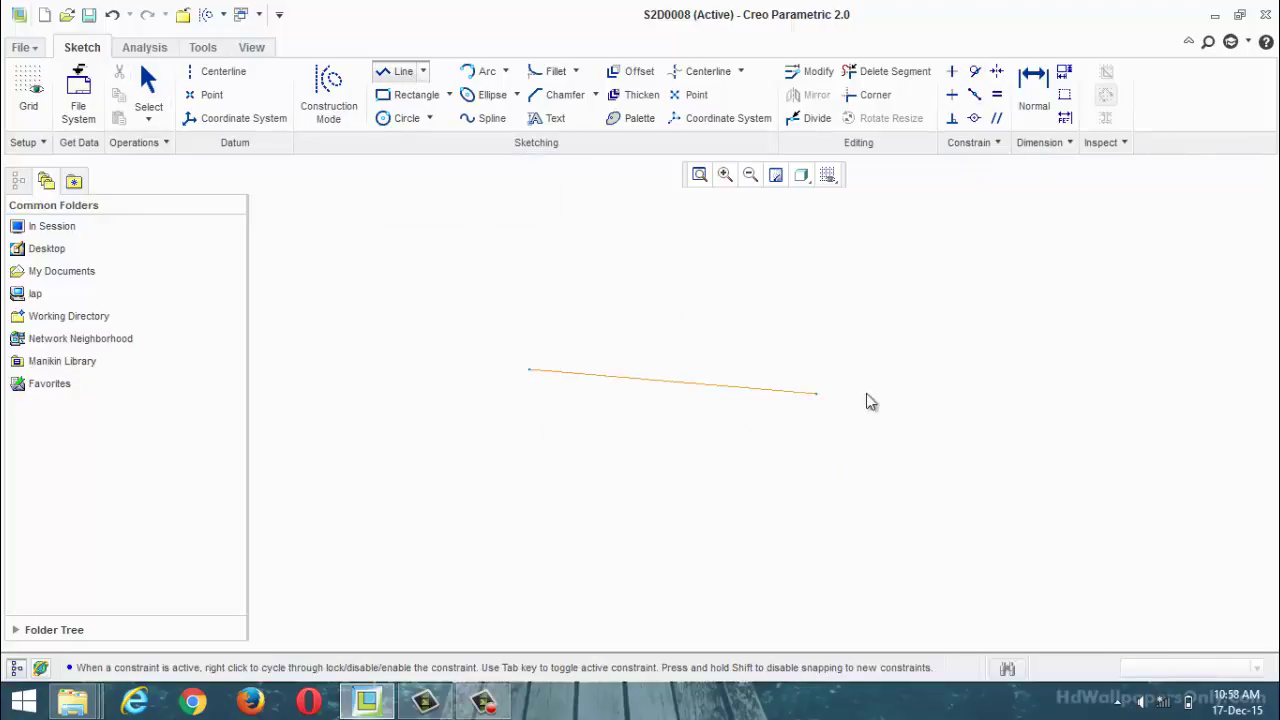
left_click(938, 369)
middle_click(929, 446)
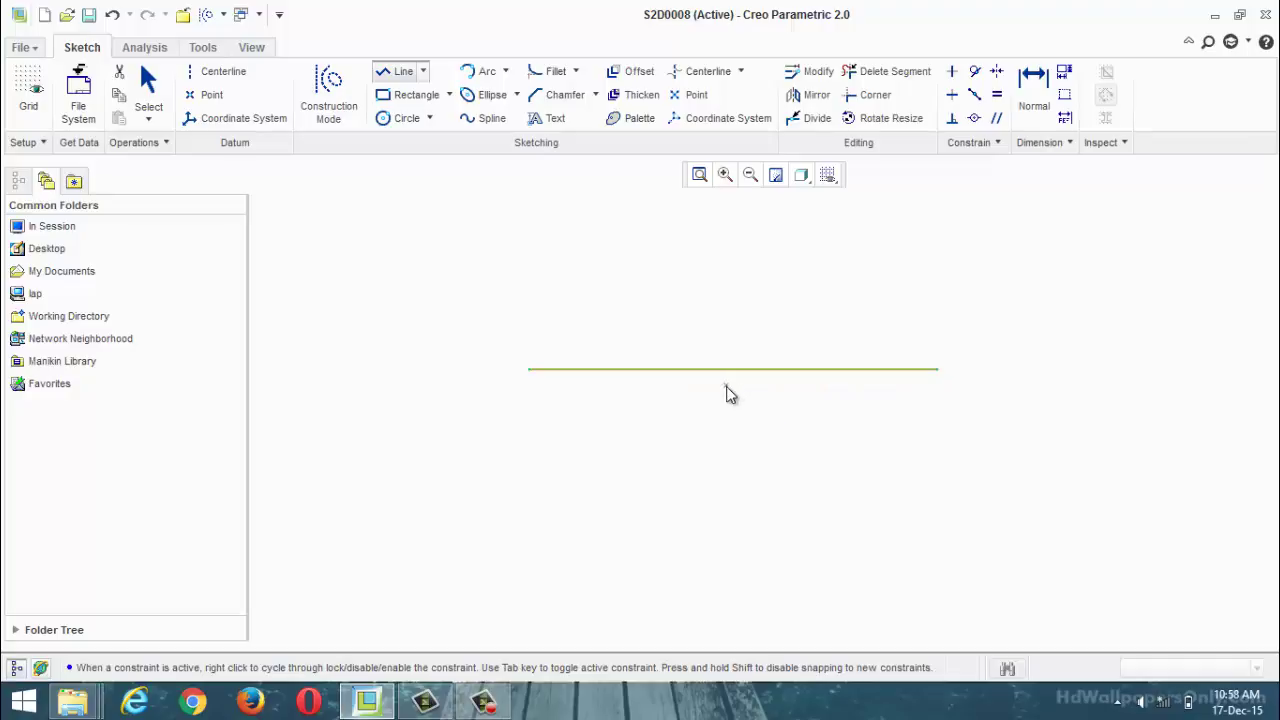
middle_click(752, 446)
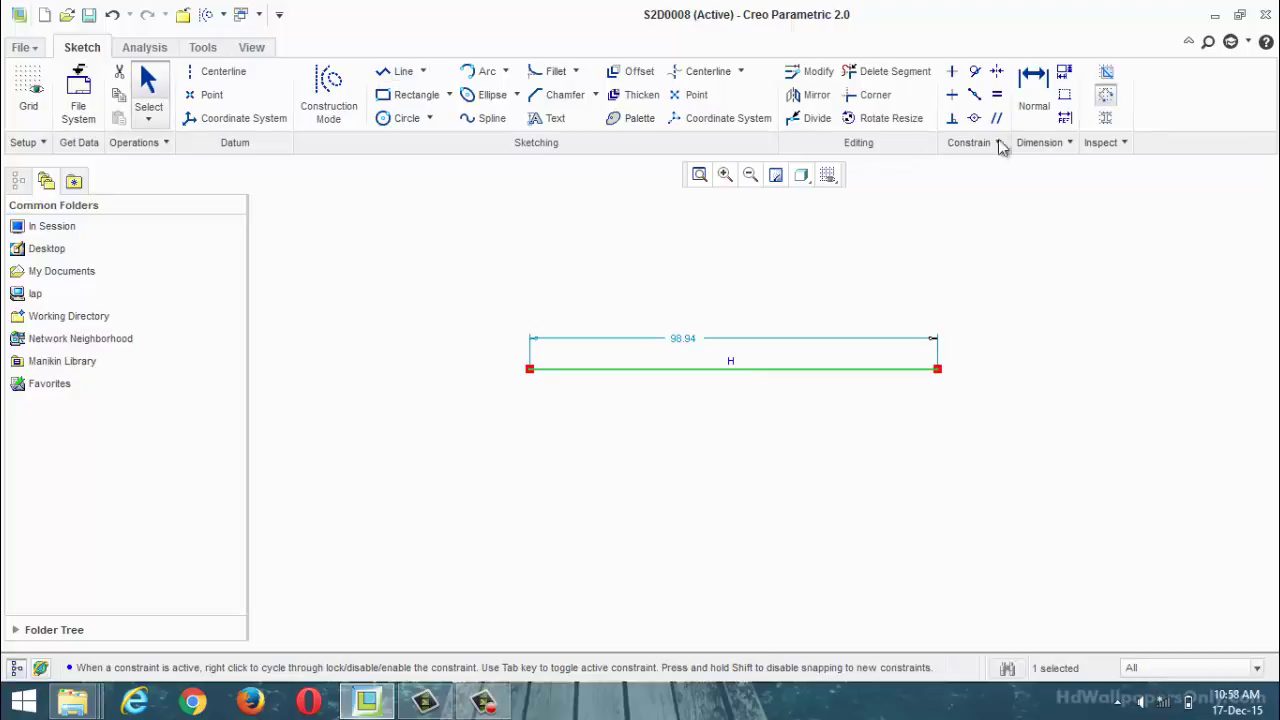
Place a datum point about 22.5 above the horizontal line and constrain it to the line's midpoint.
left_click(205, 94)
left_click(661, 276)
middle_click(923, 330)
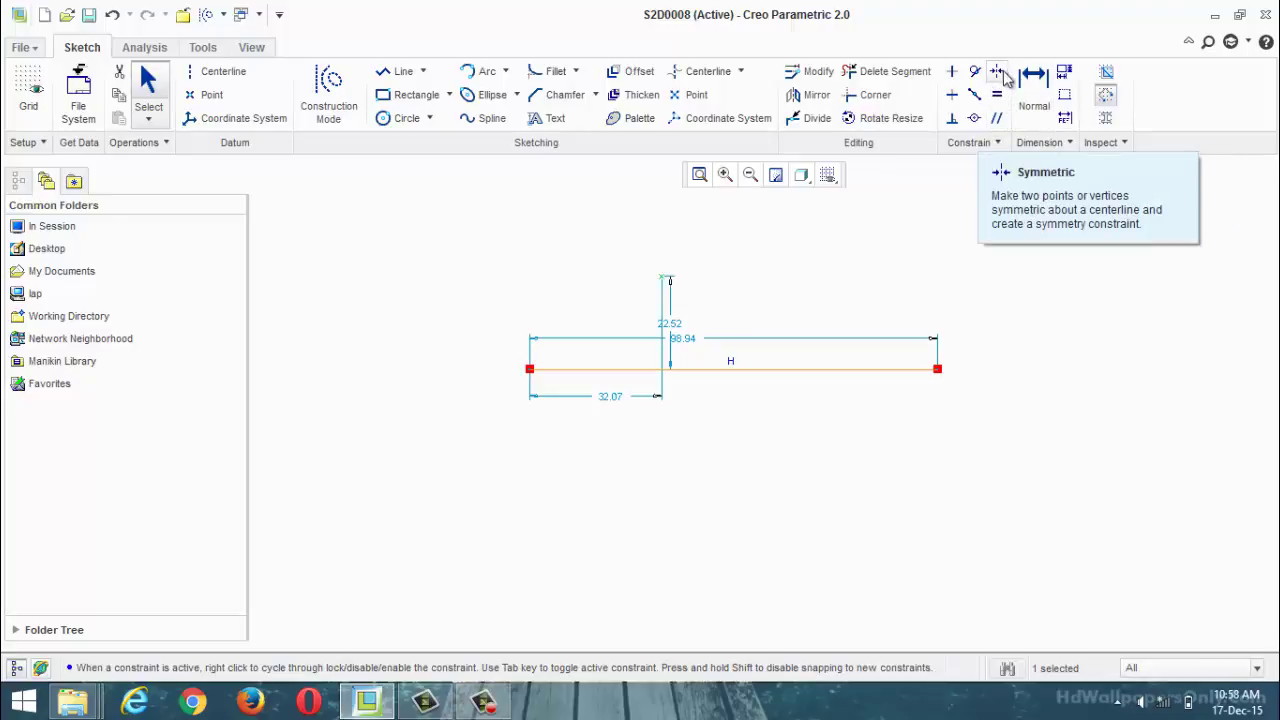
left_click(974, 94)
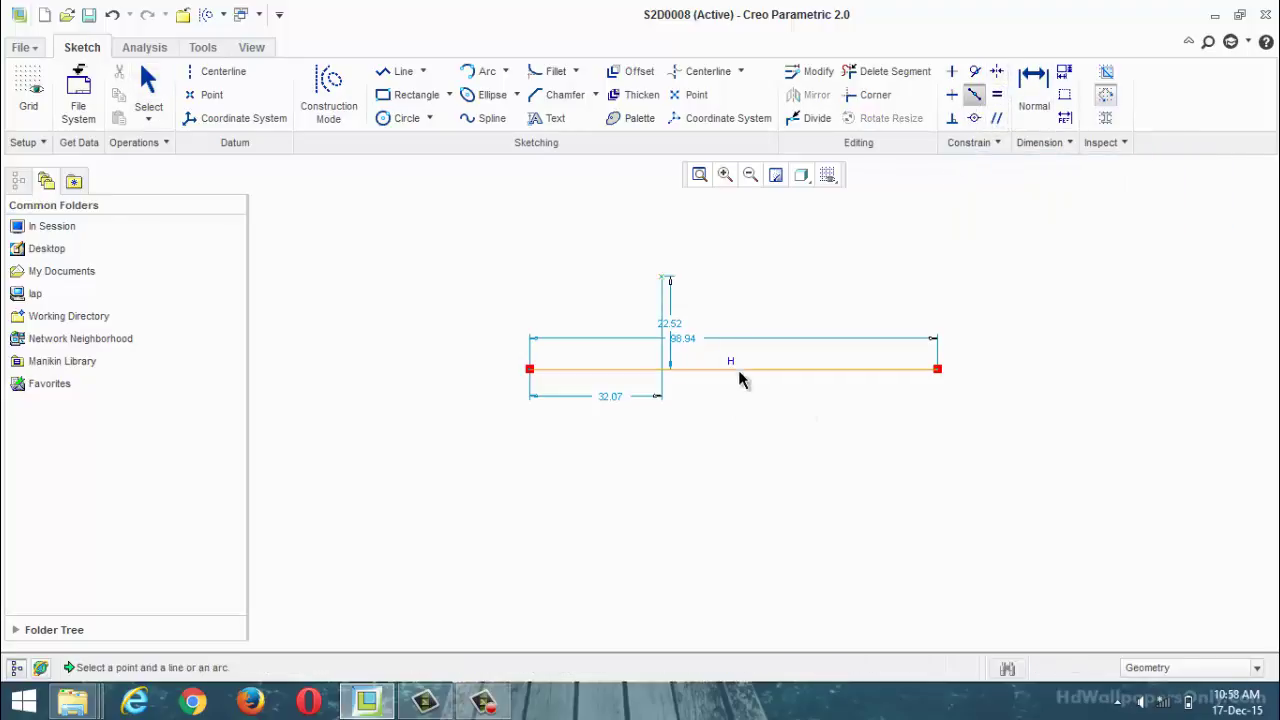
left_click(664, 278)
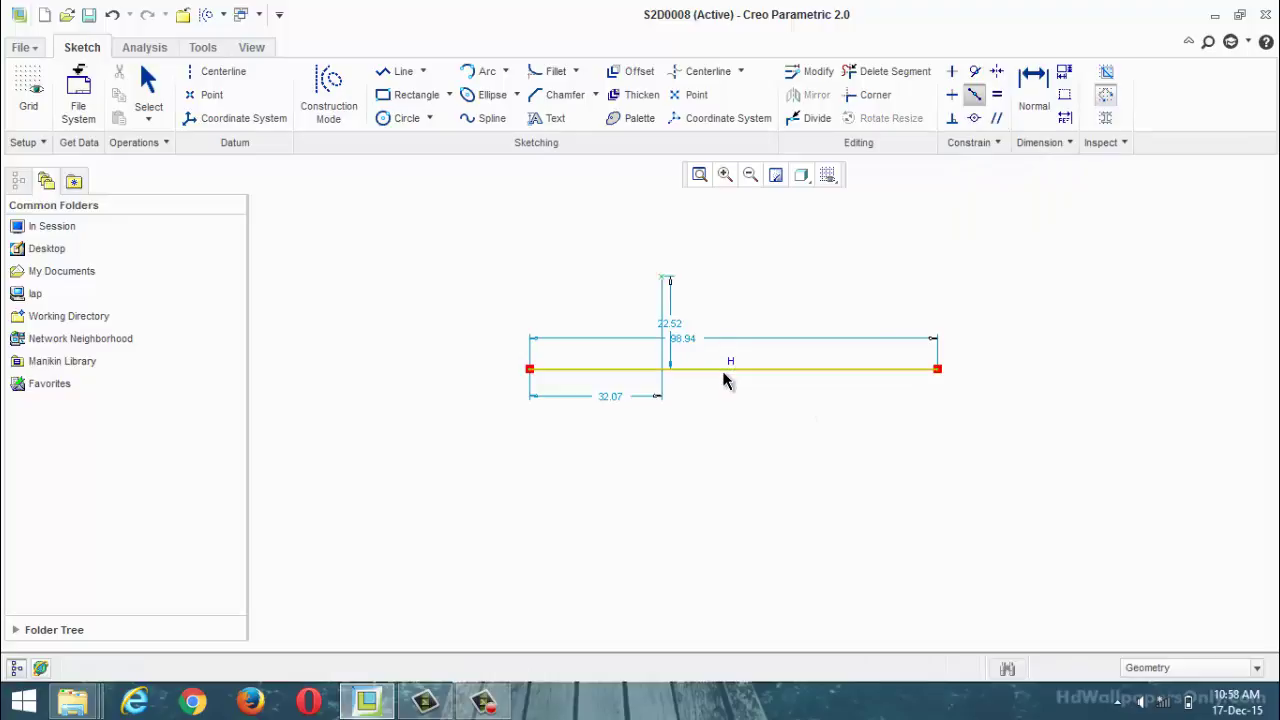
left_click(723, 377)
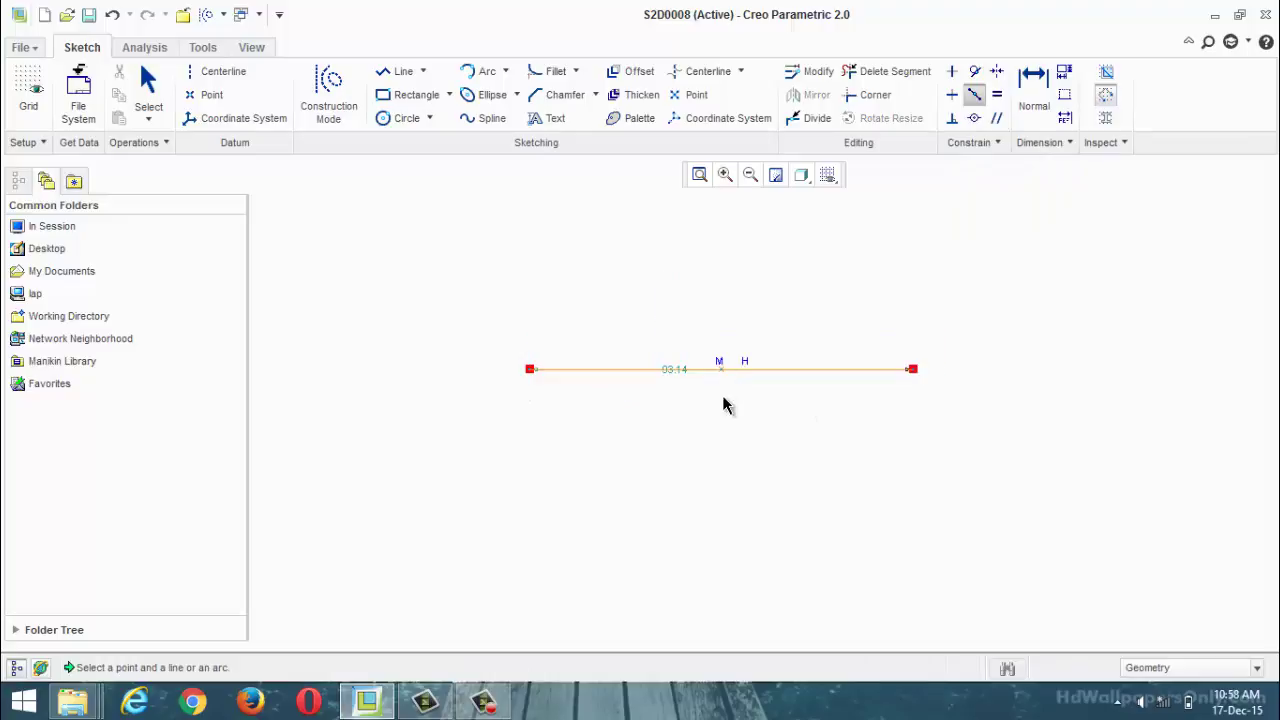
Sketch a circle about 25.7 in diameter above and left of the line, and constrain its center to the line's midpoint.
left_click(390, 120)
left_click(398, 263)
left_click(437, 229)
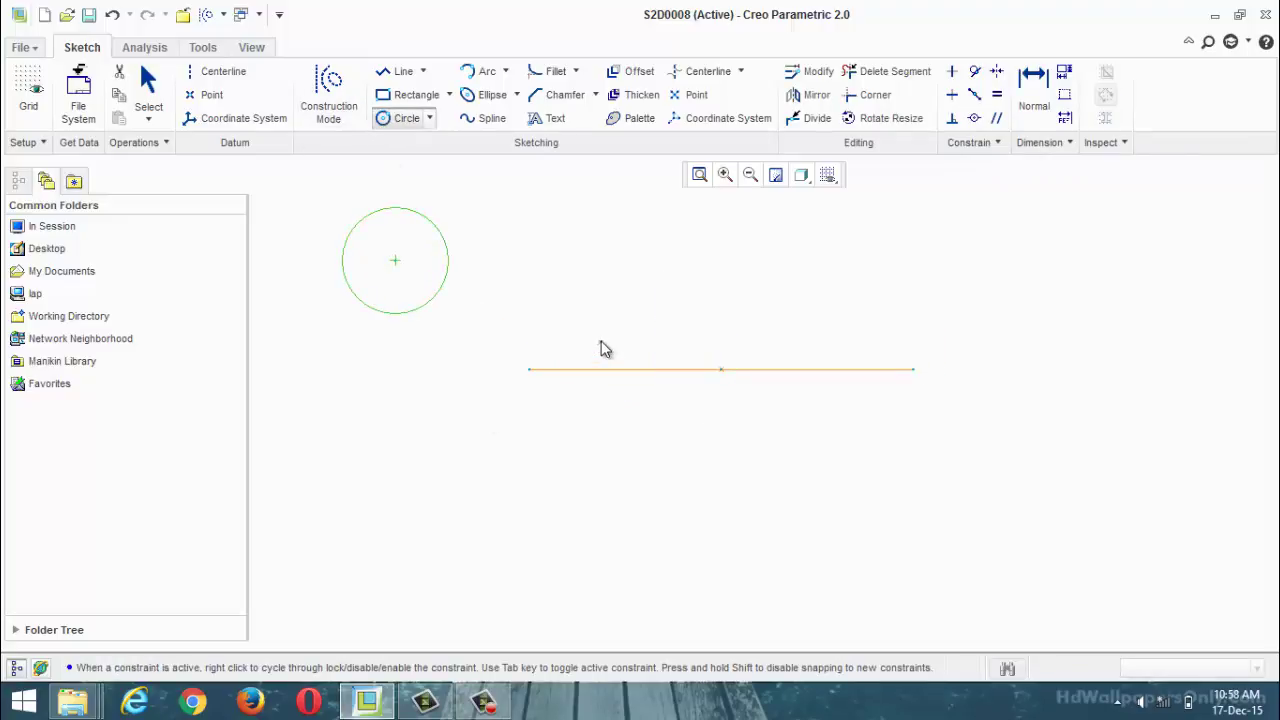
middle_click(603, 352)
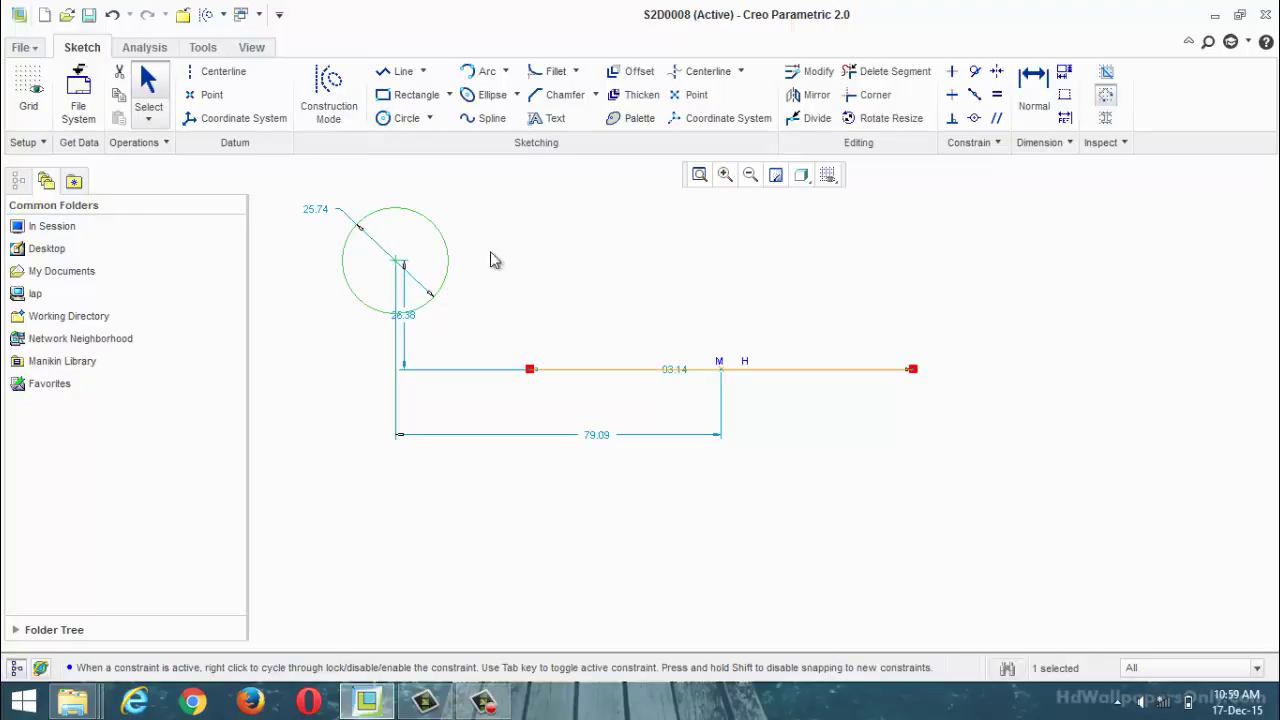
left_click(974, 94)
left_click(397, 265)
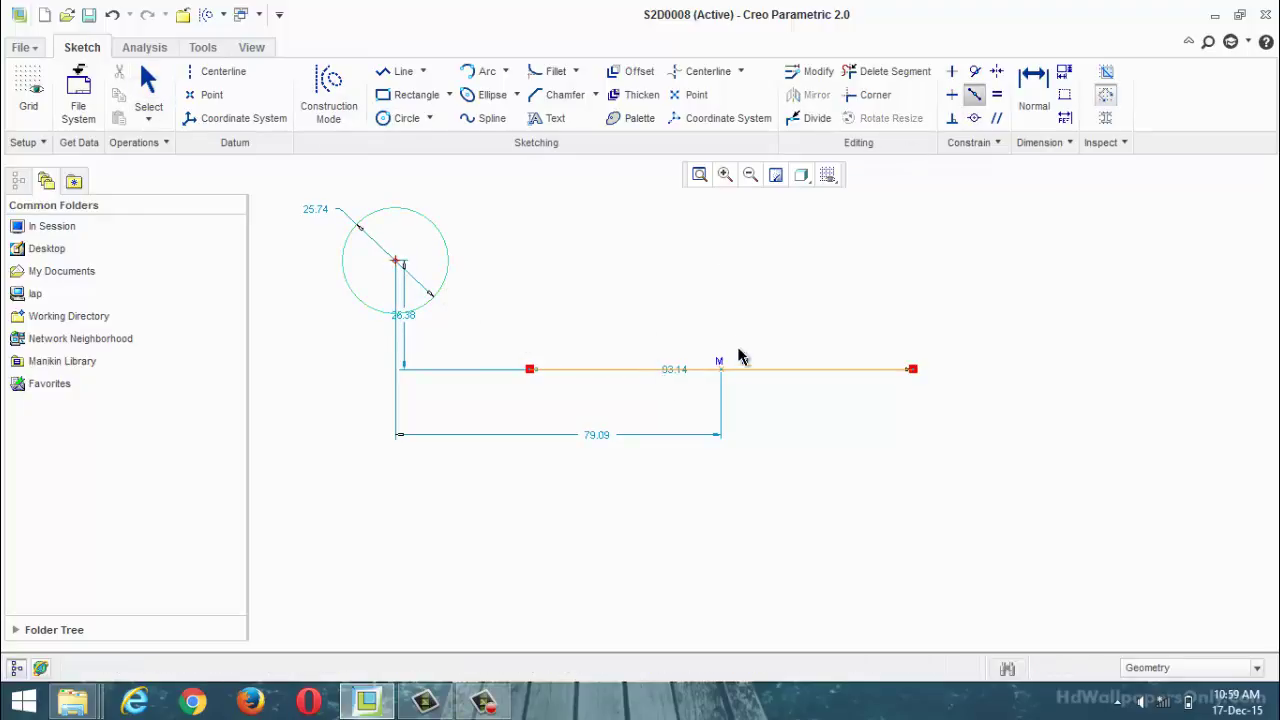
left_click(746, 369)
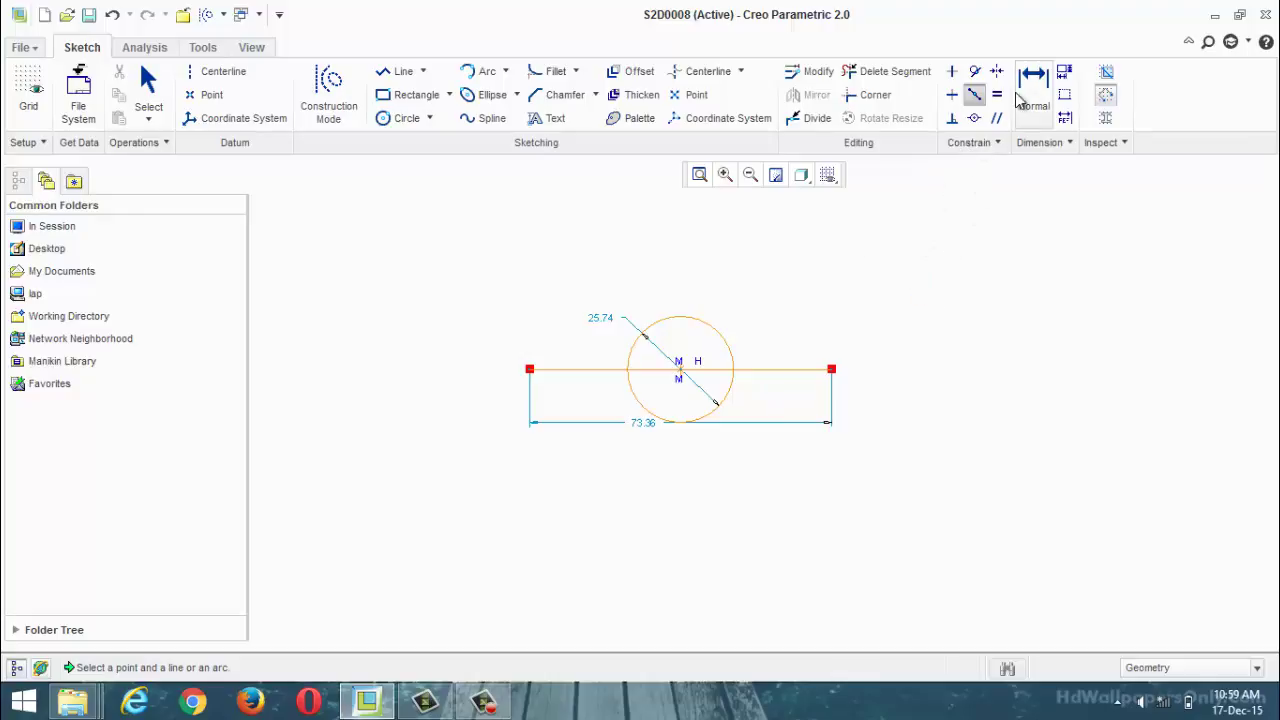
Sketch a circle about 32.4 in diameter near the line's right end and a lower row of circles about 39.6, 18, 18 and 10.9.
left_click(400, 118)
left_click(870, 359)
left_click(897, 300)
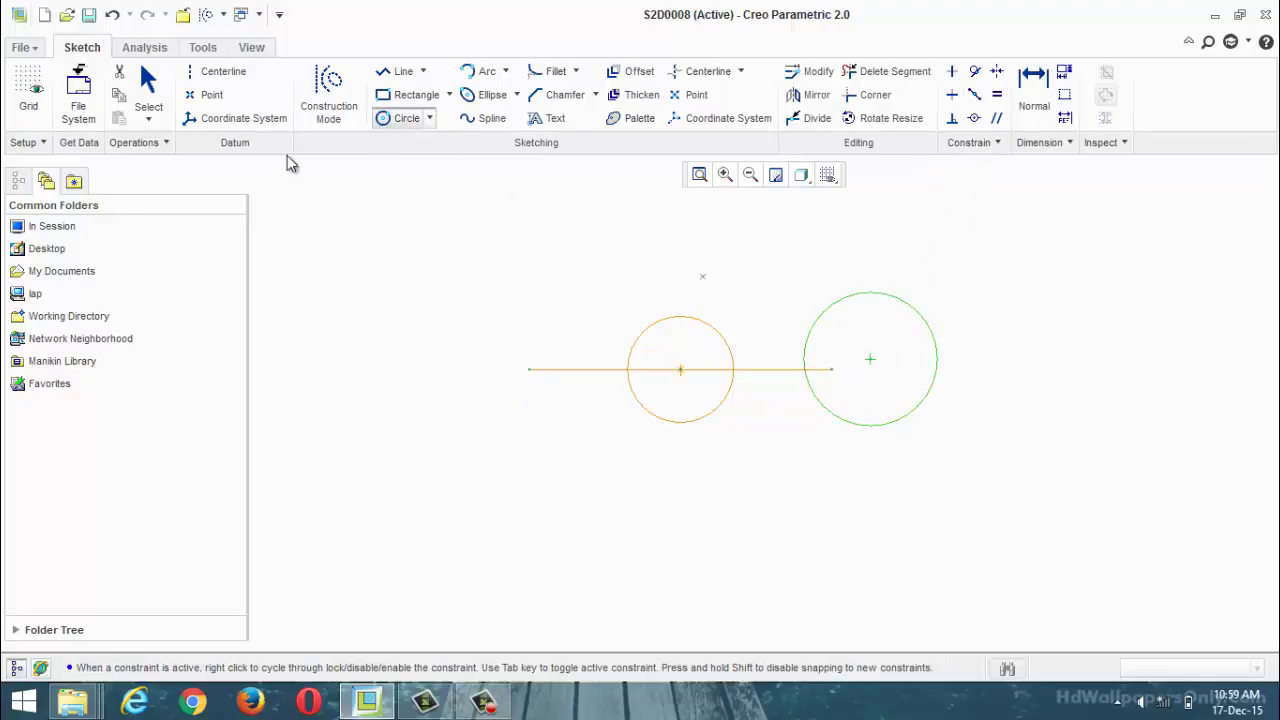
left_click(500, 532)
left_click(503, 451)
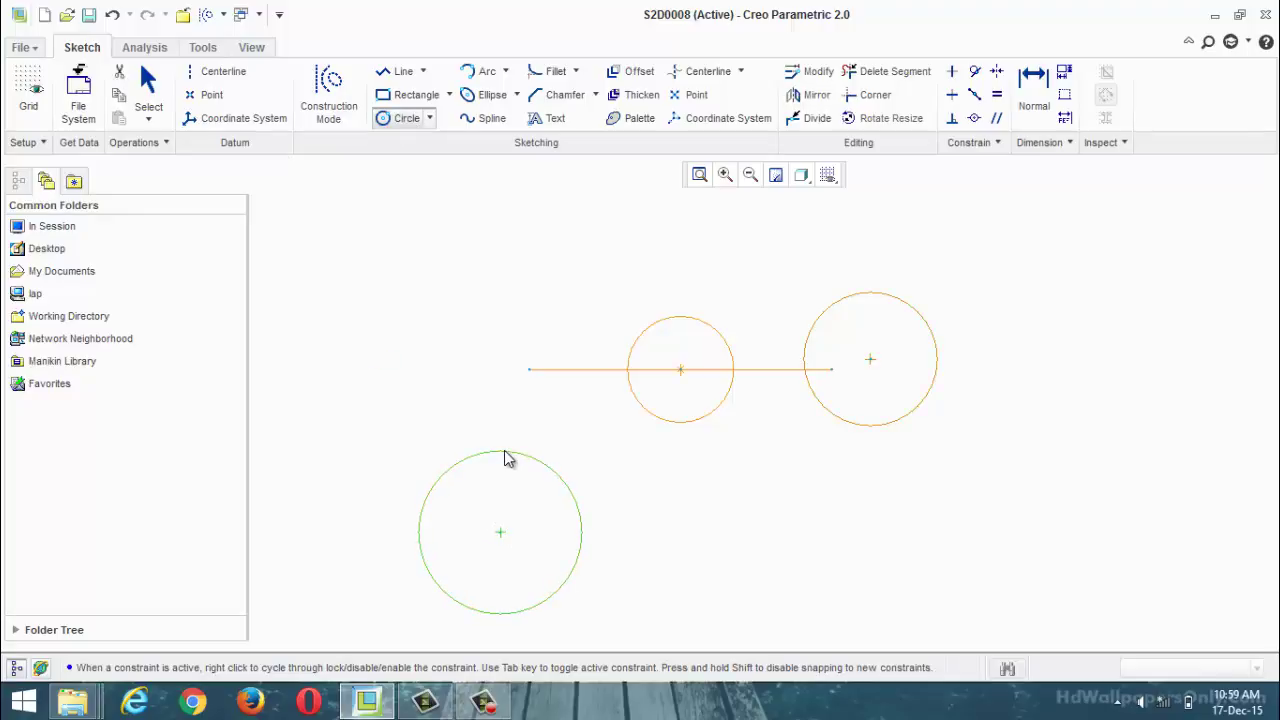
left_click(663, 549)
left_click(808, 532)
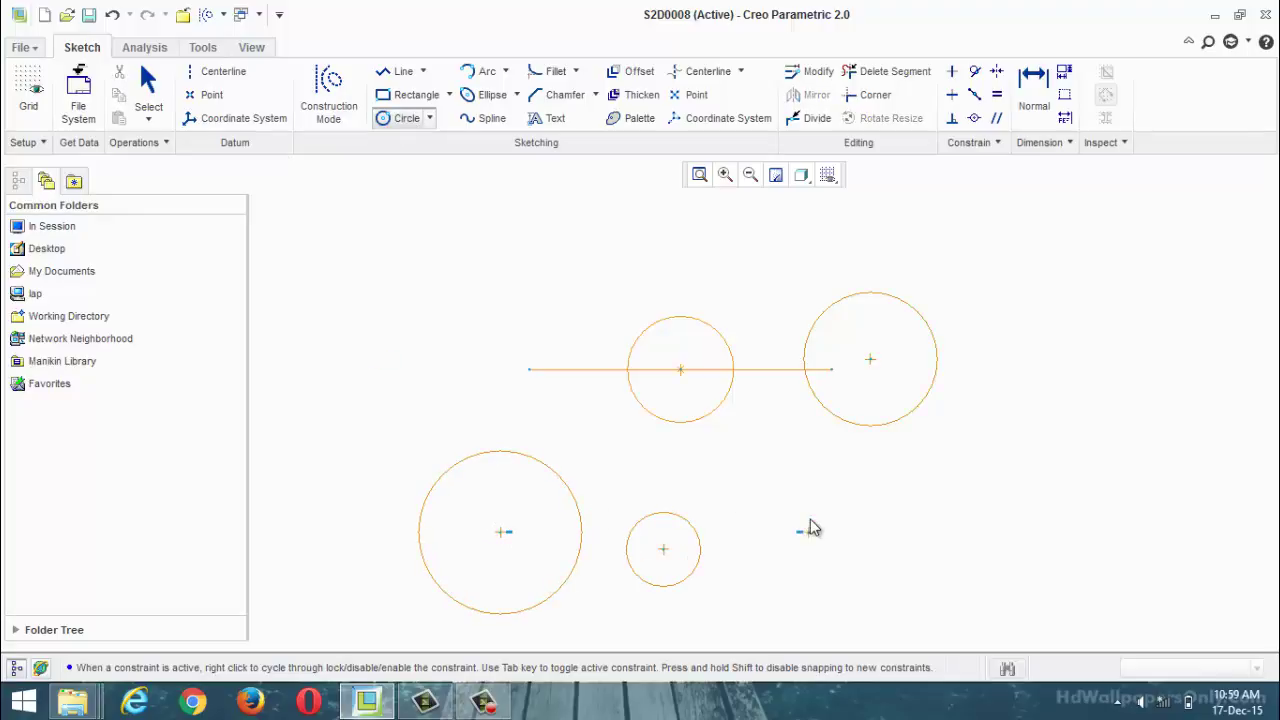
left_click(817, 497)
left_click(953, 532)
left_click(966, 515)
middle_click(964, 518)
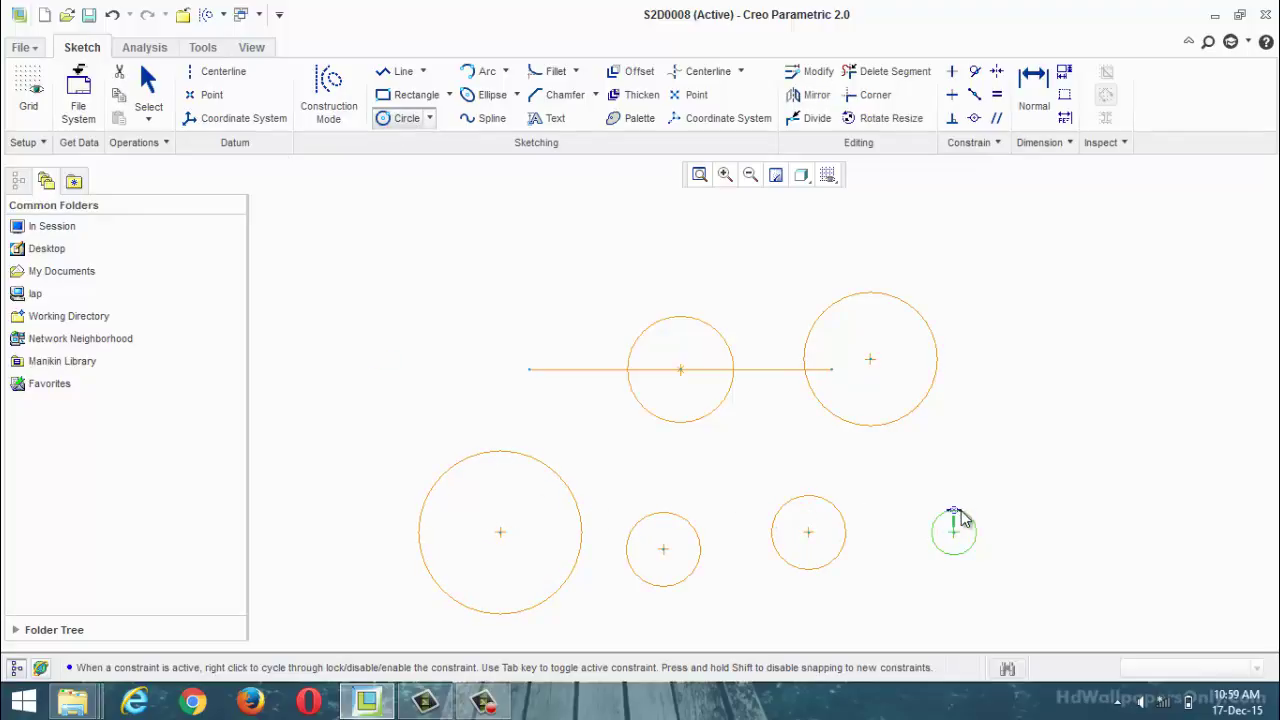
left_click(1044, 564)
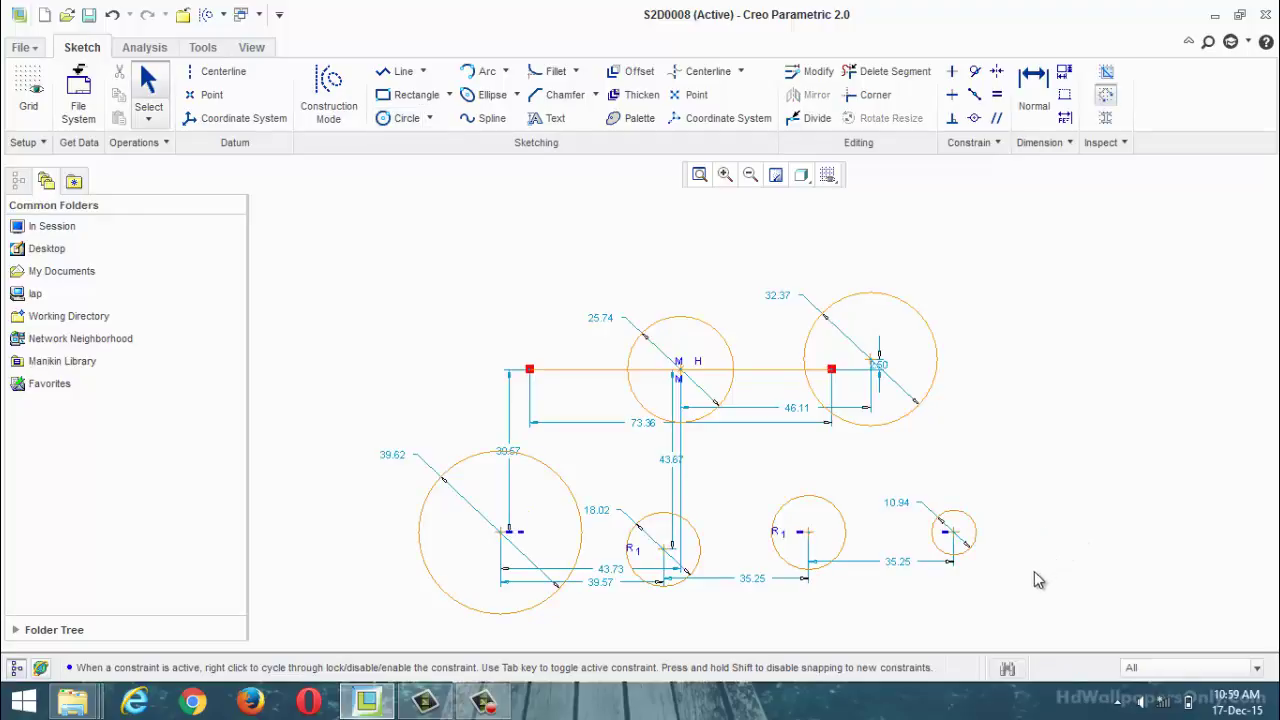
Apply Equal constraints linking the circle at the line's right end with the smallest and third circles of the lower row.
left_click(996, 94)
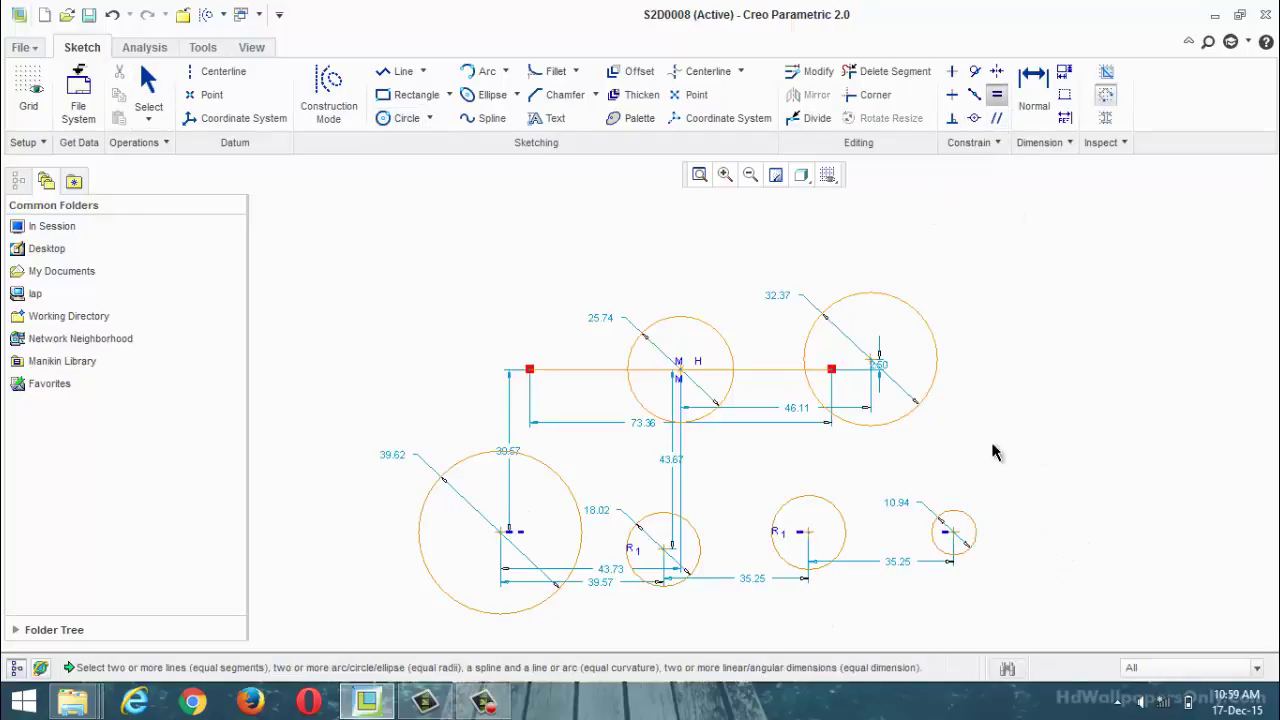
left_click(925, 402)
left_click(973, 522)
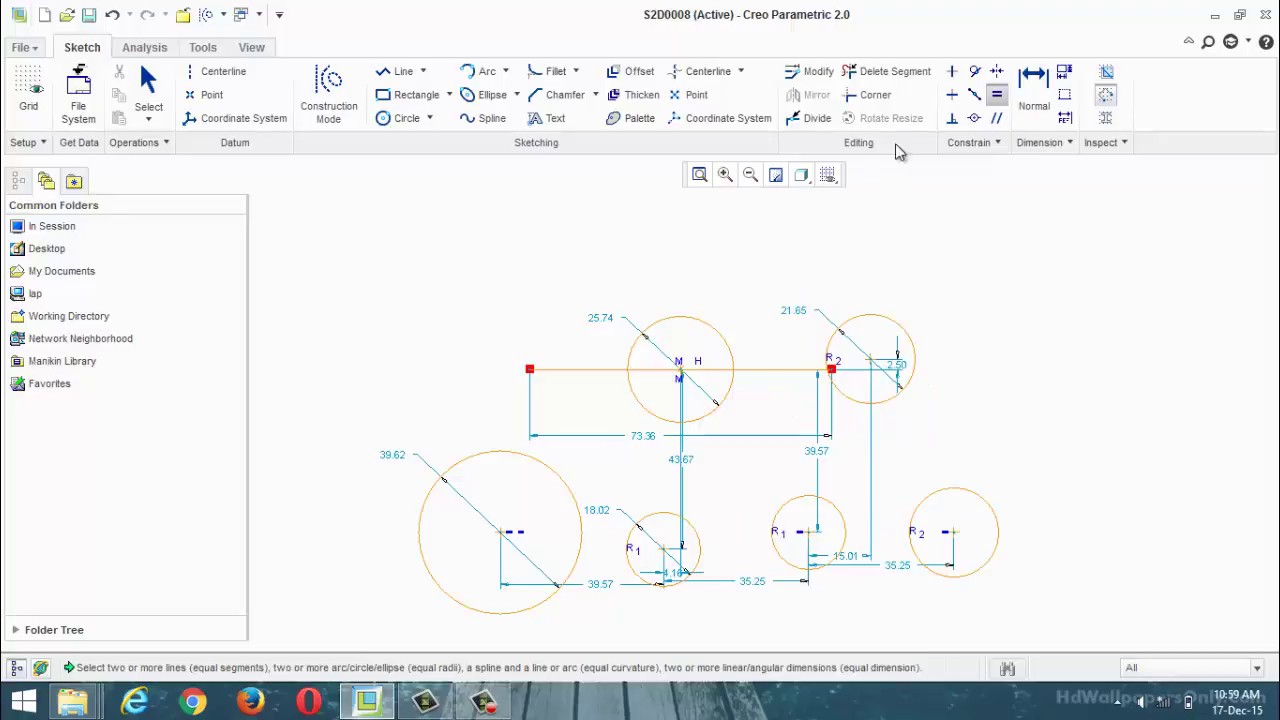
left_click(838, 511)
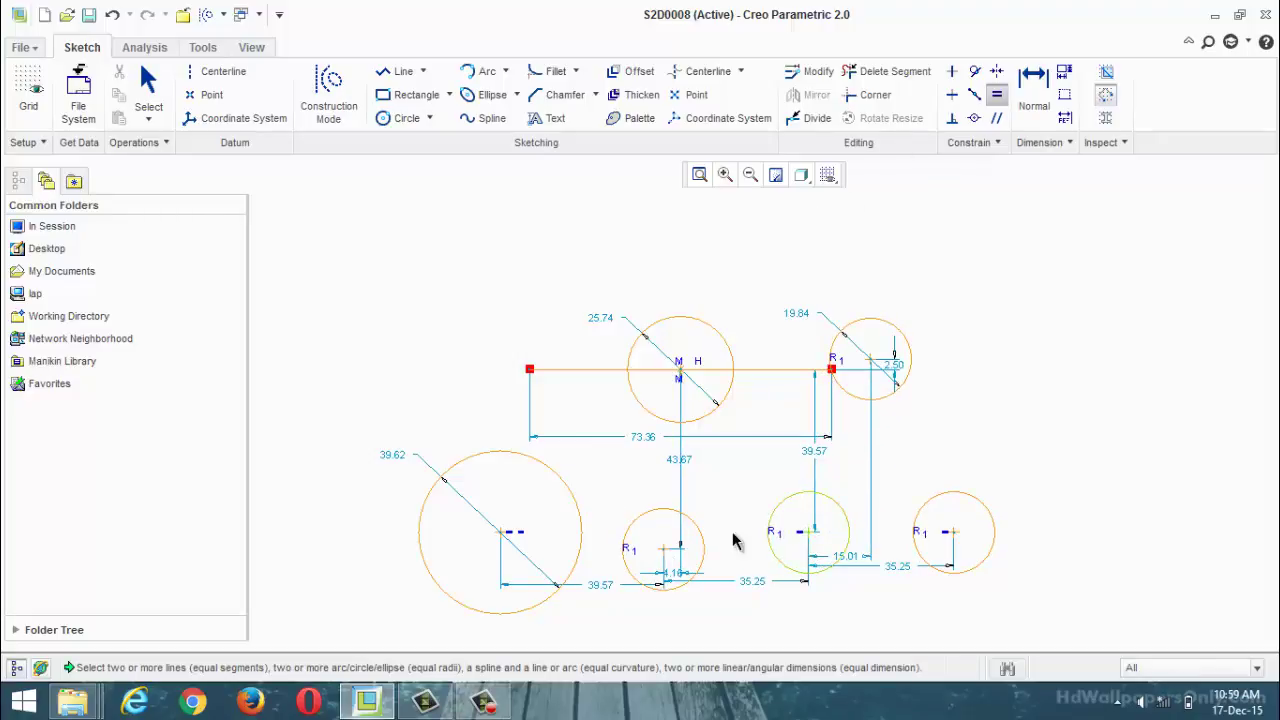
Make the second lower circle equal too, deleting the third conflicting Equal radii constraint, and add the large lower-left circle to the equal set.
left_click(700, 540)
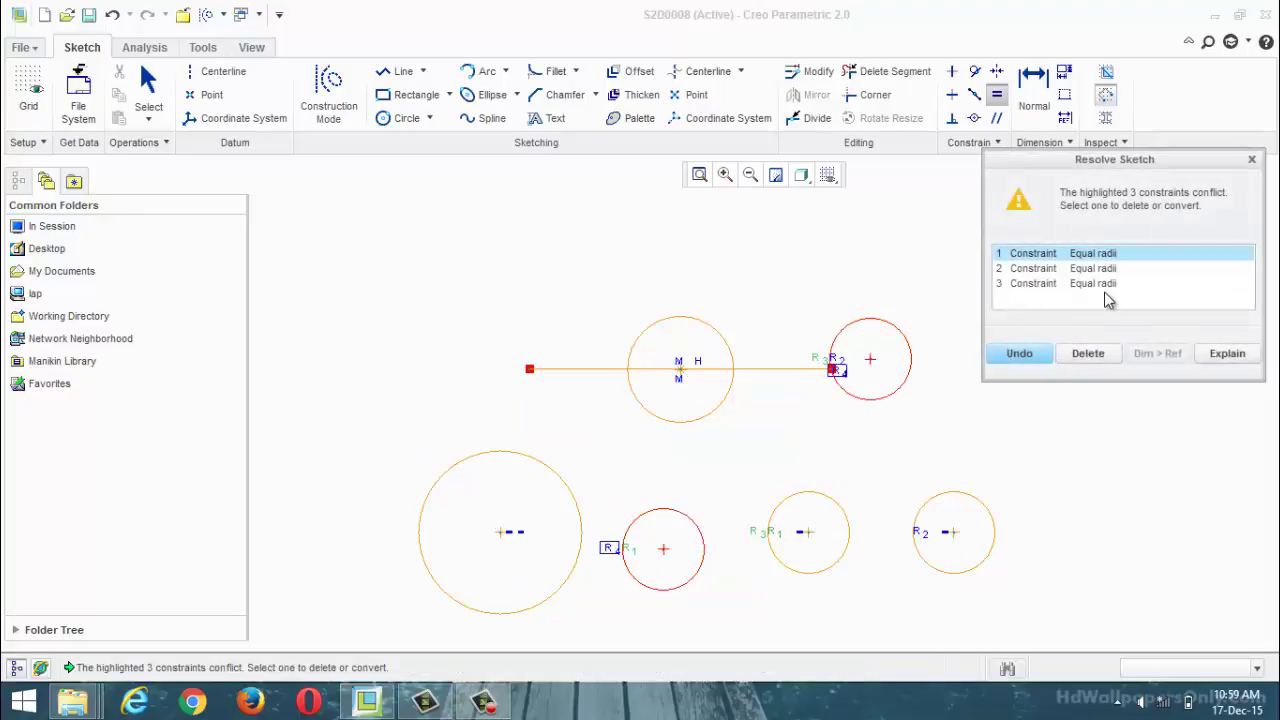
left_click(1106, 285)
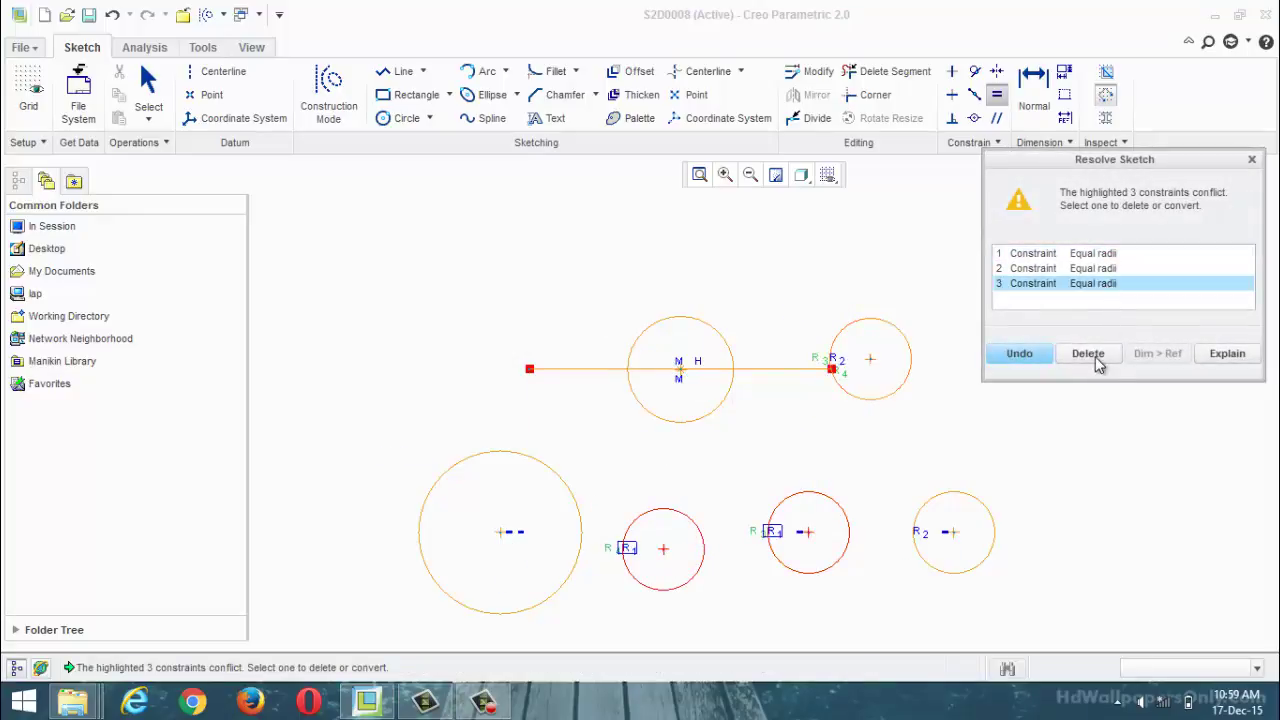
left_click(1092, 354)
left_click(554, 473)
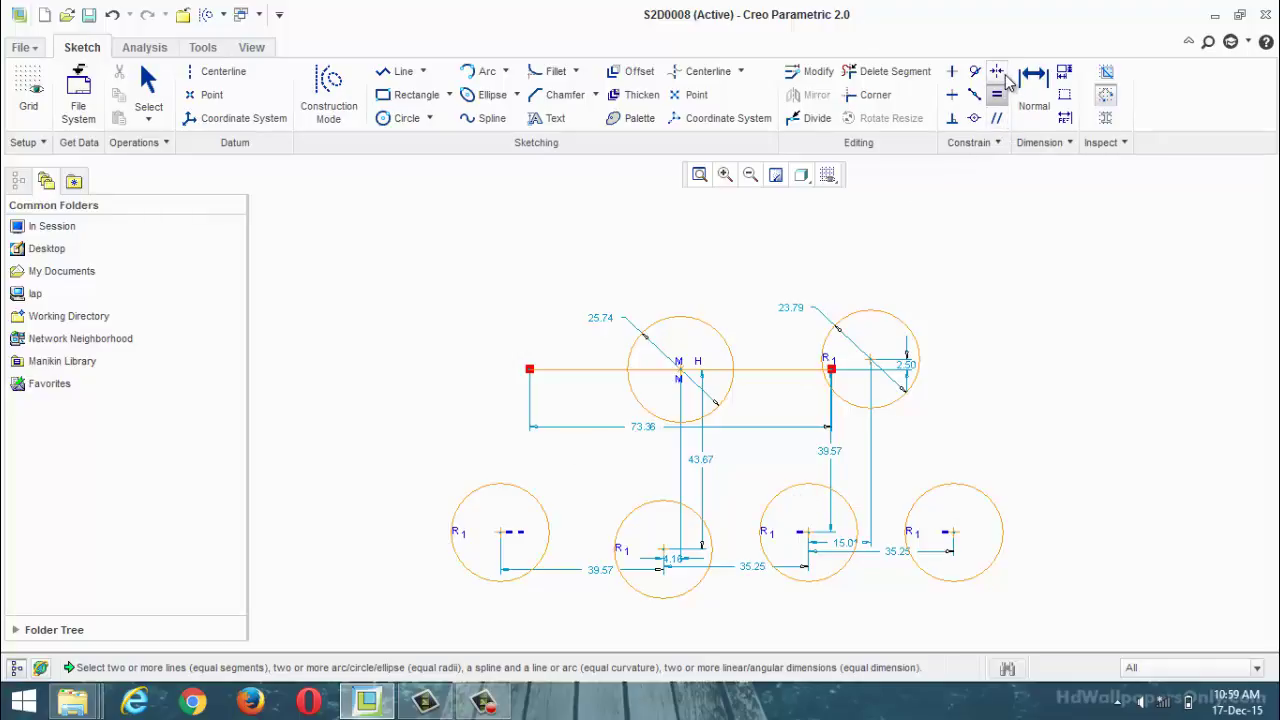
Delete all sketched geometry and create a vertical centerline through the middle of the empty sketch.
key("ctrl+a")
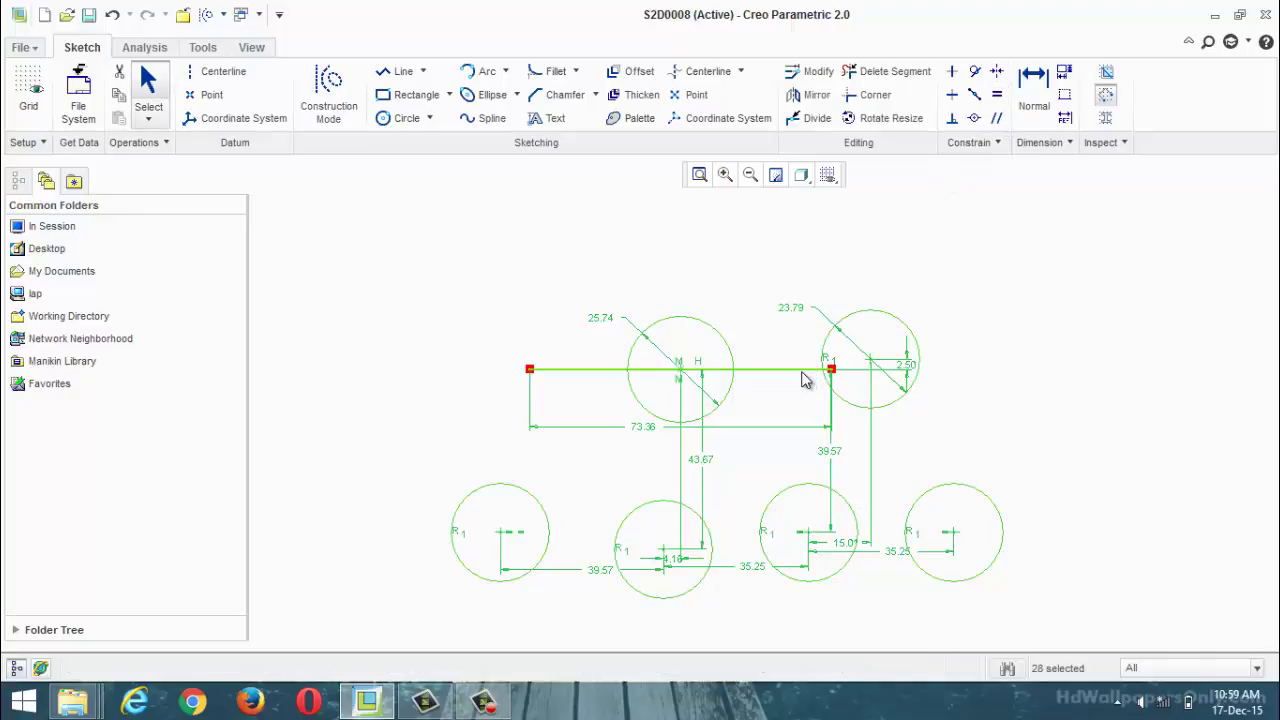
key("Delete")
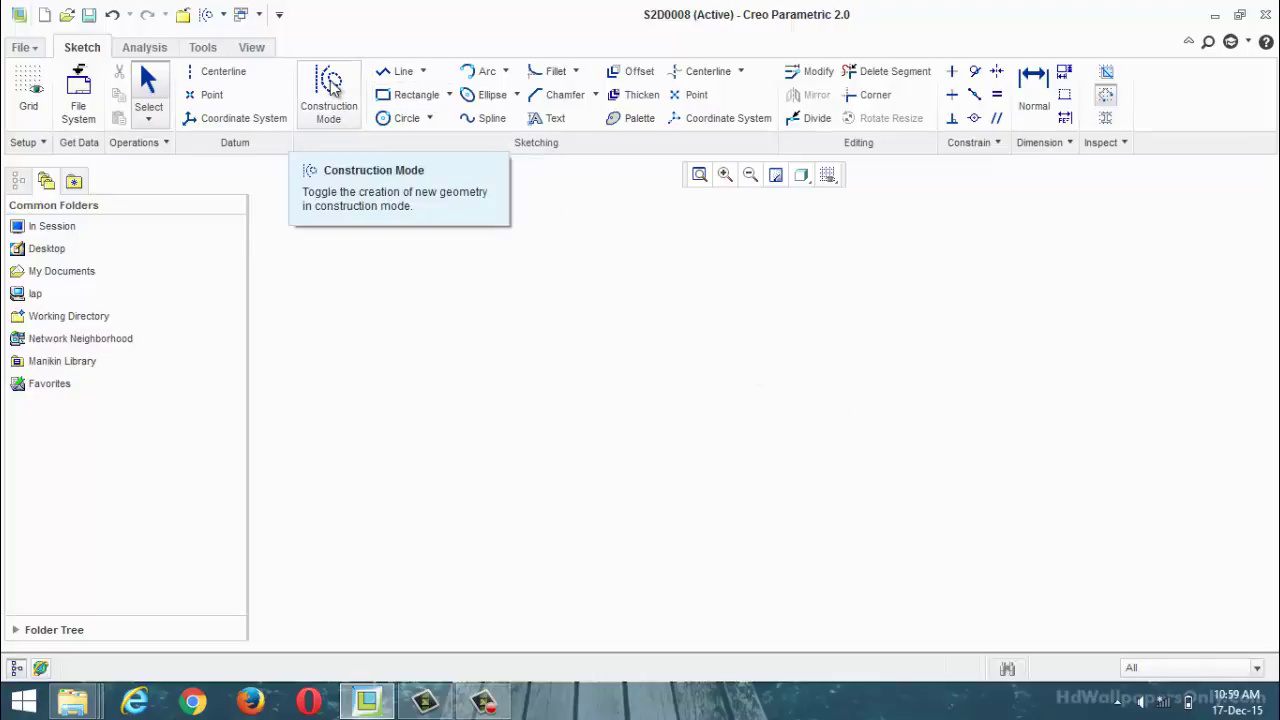
left_click(215, 72)
left_click(771, 357)
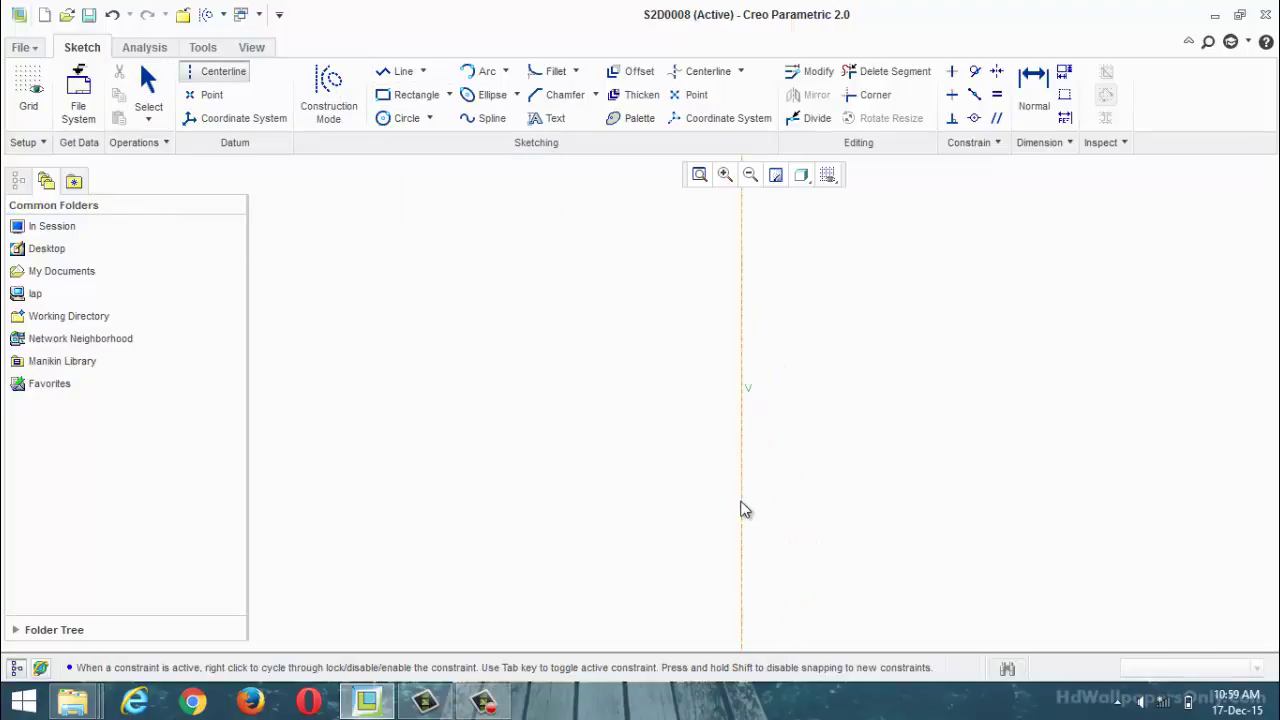
left_click(743, 508)
middle_click(908, 508)
Sketch a horizontal line about 57.3 long crossing the centerline, with its right end about 14.6 from the centerline.
left_click(390, 72)
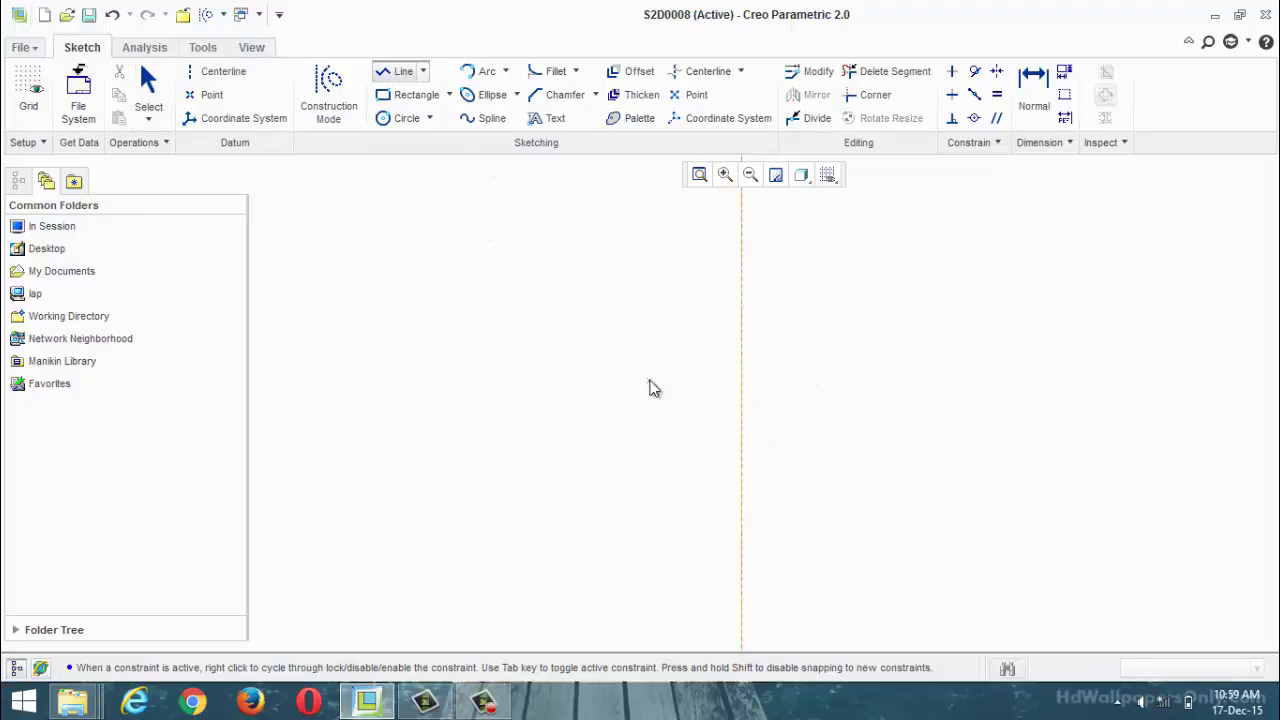
left_click(565, 361)
left_click(802, 361)
middle_click(865, 452)
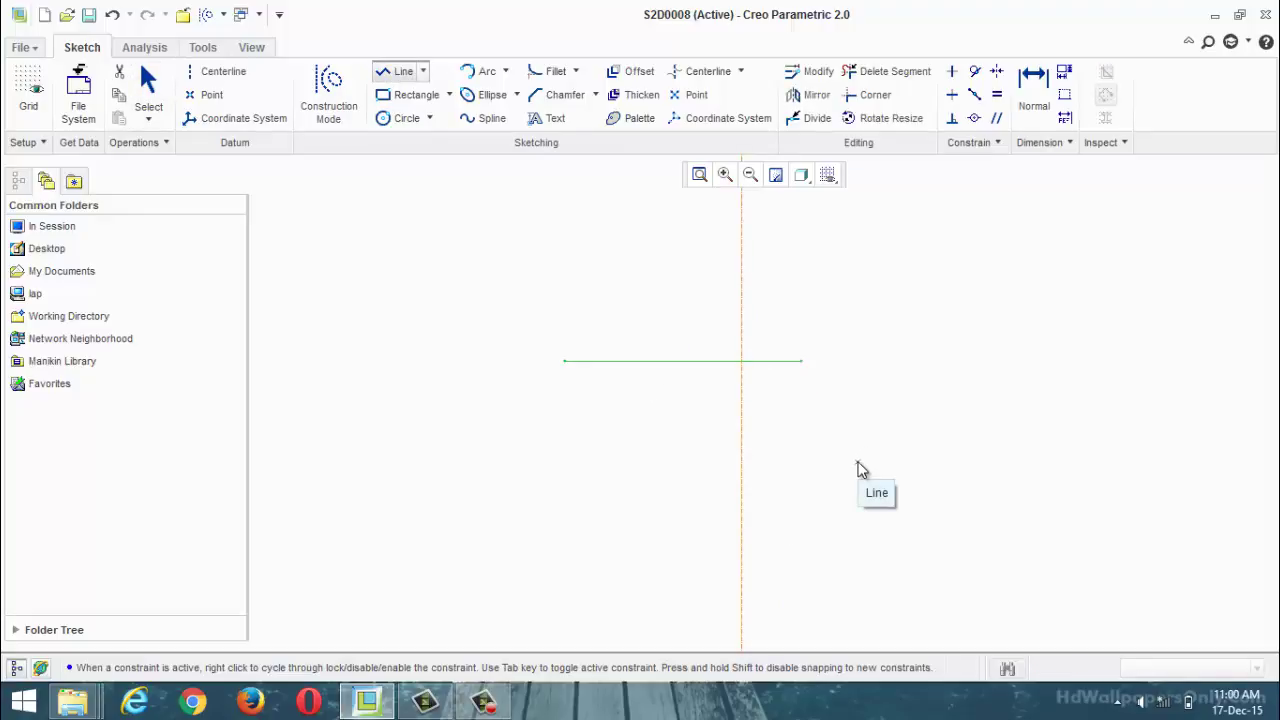
middle_click(835, 474)
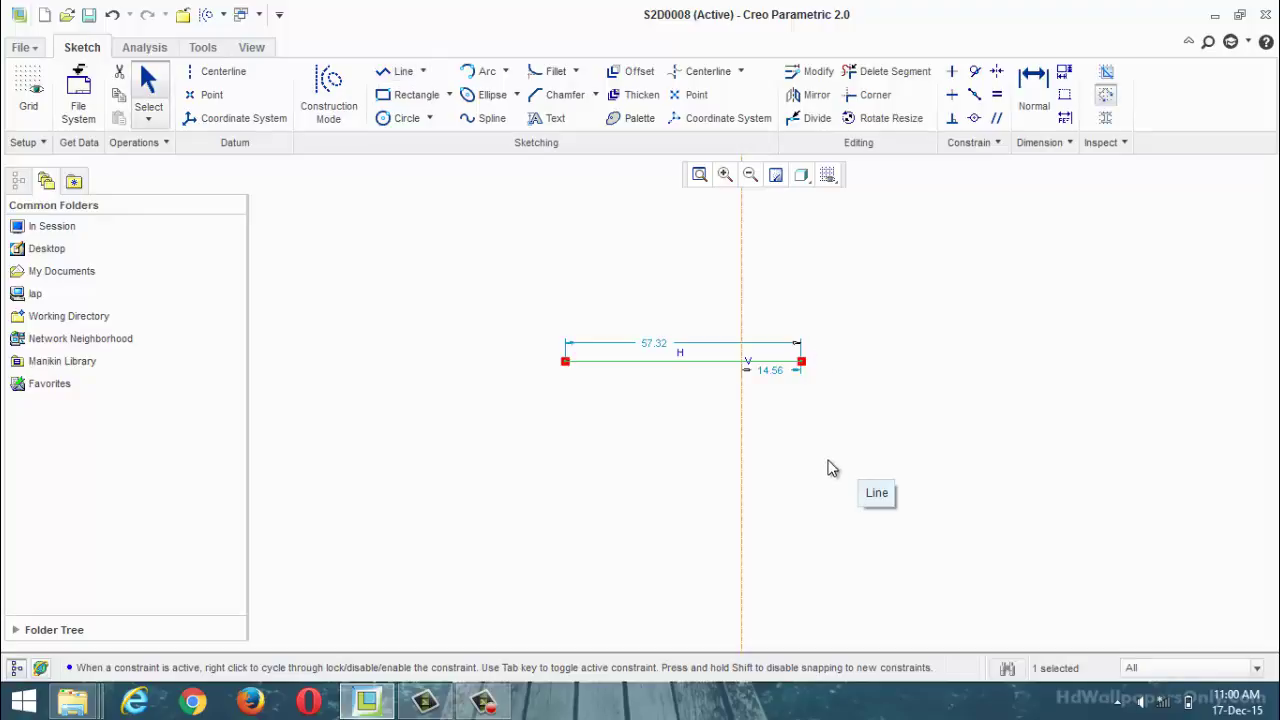
Apply a Symmetric constraint to the line's two endpoints about the vertical centerline.
left_click(996, 94)
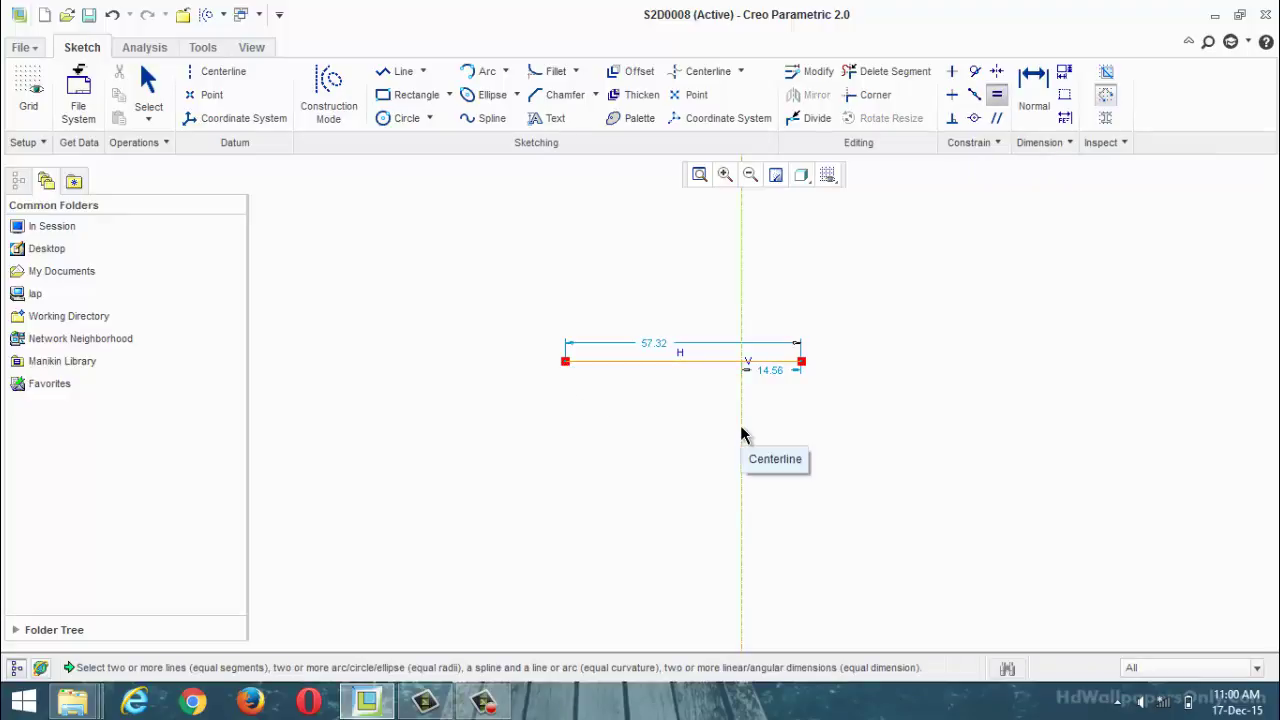
left_click(996, 71)
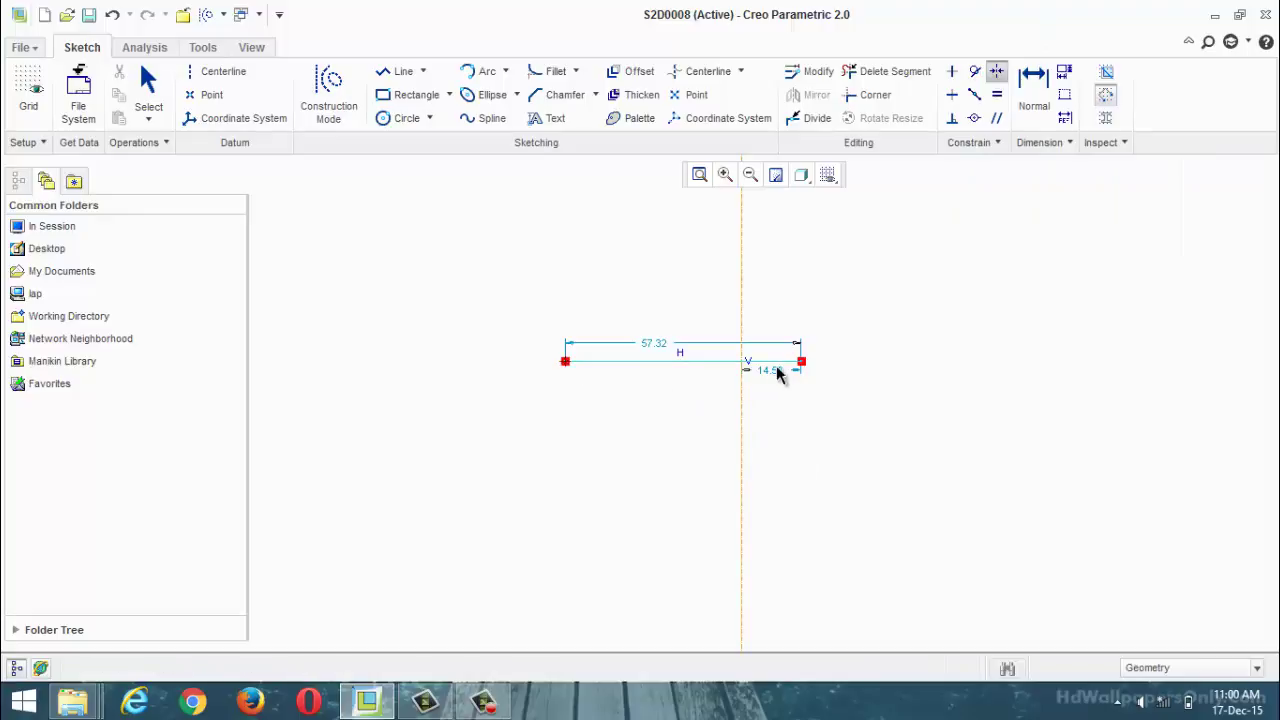
left_click(743, 443)
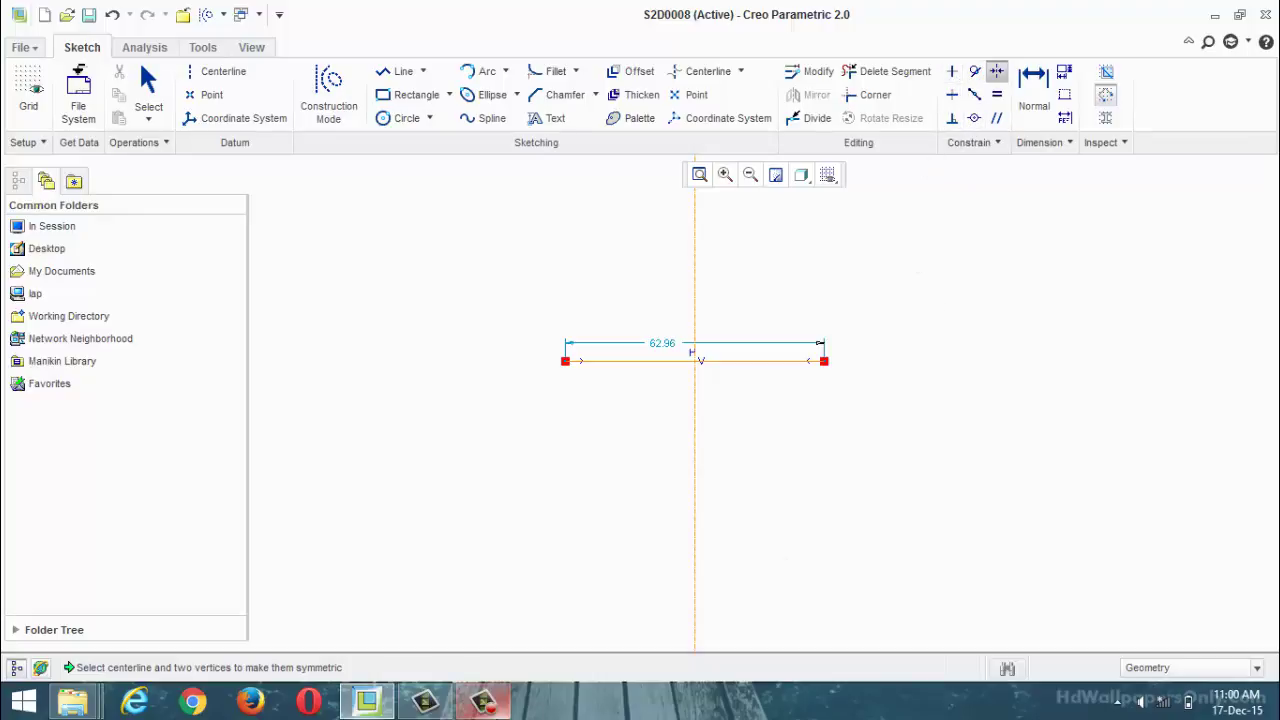
left_click(483, 701)
left_click(1190, 615)
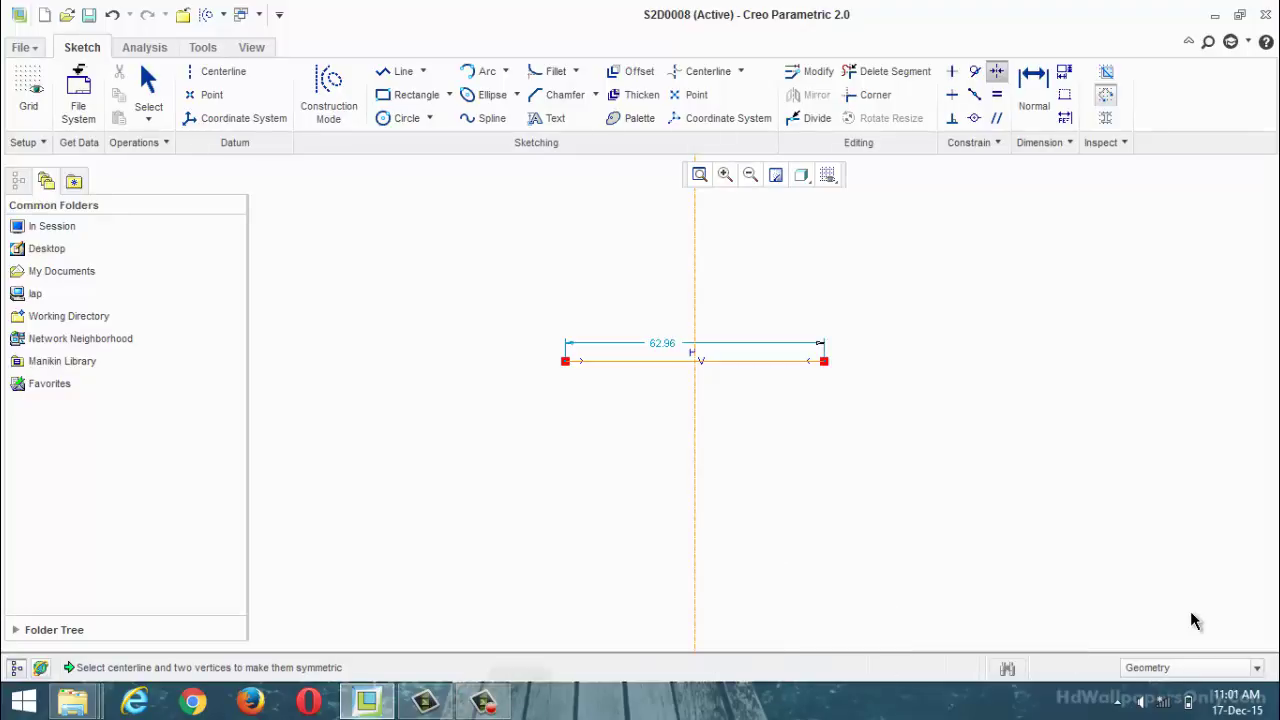
Delete all sketched geometry and sketch a circle about 34 in diameter in the empty sketch.
key("ctrl+a")
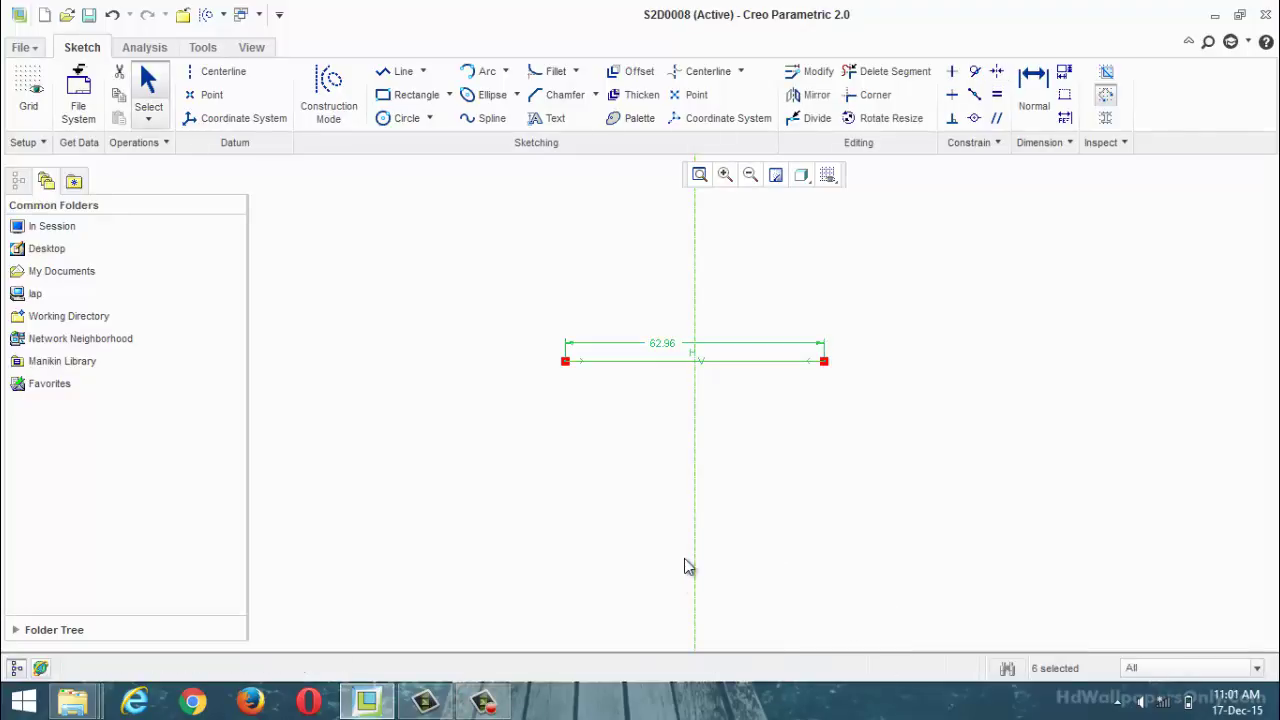
key("Delete")
left_click(418, 118)
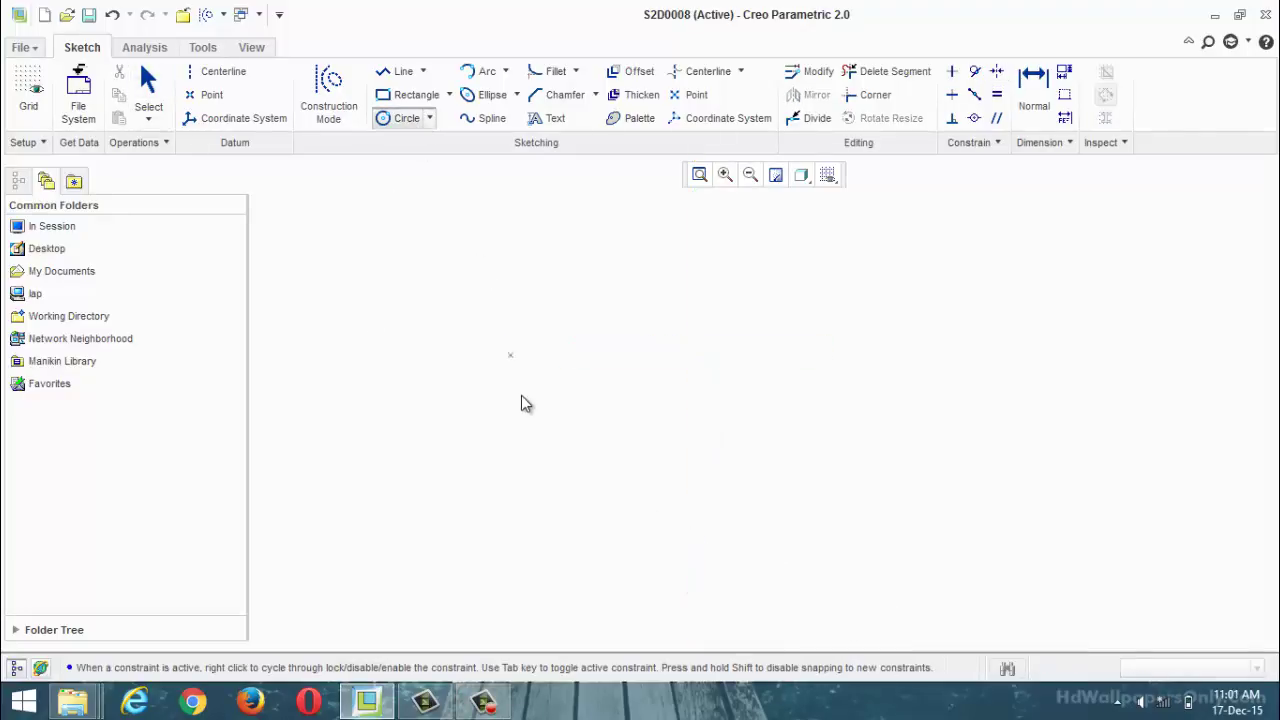
left_click(523, 400)
left_click(541, 334)
middle_click(644, 403)
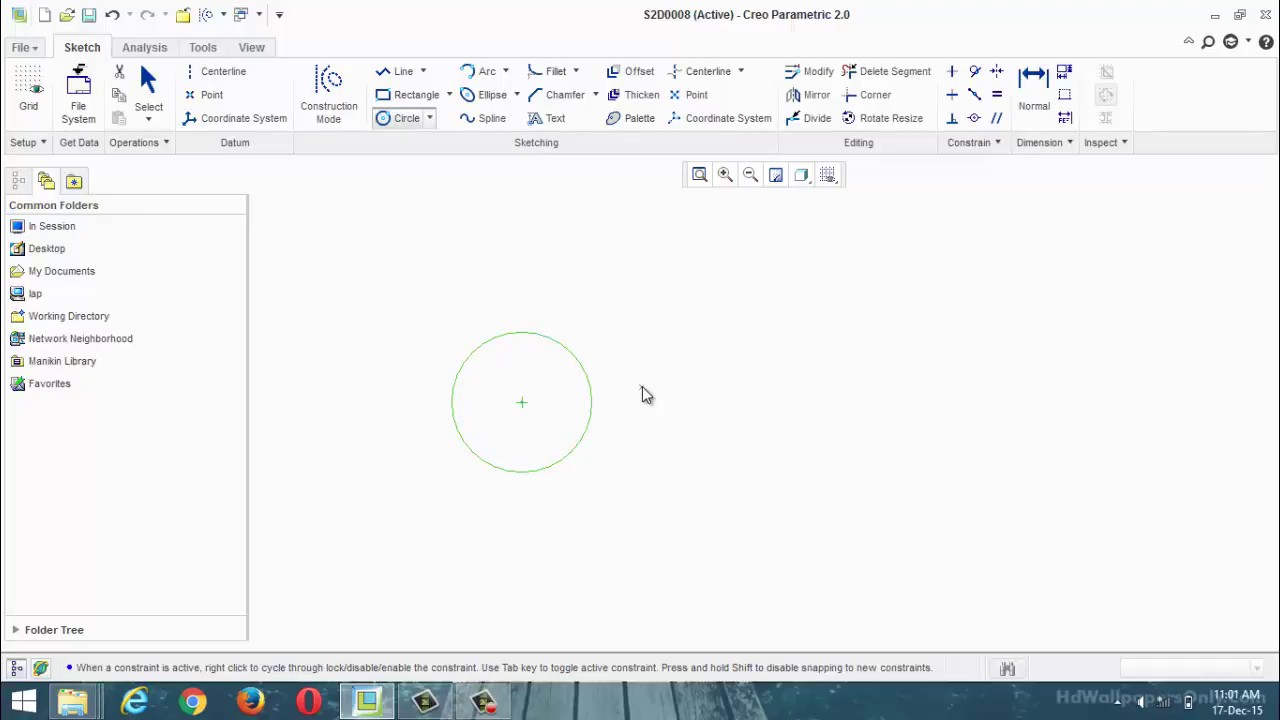
Set the circle's diameter to 30.
double_click(424, 338)
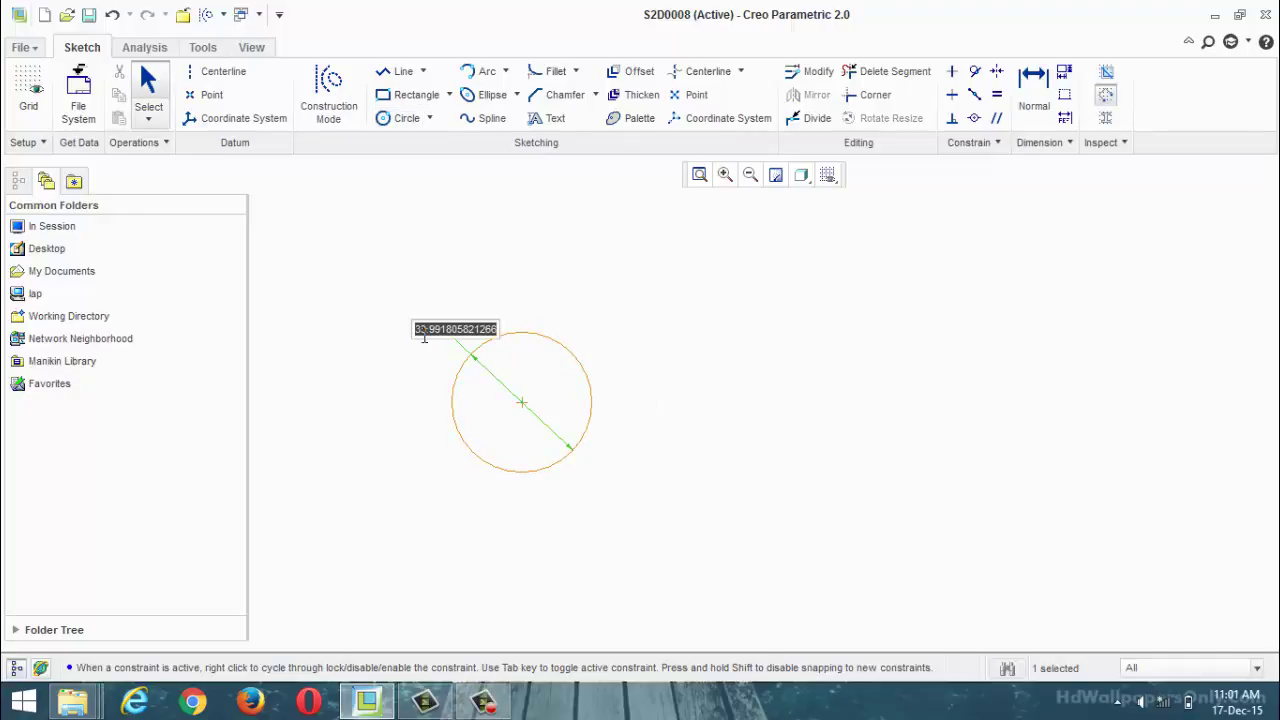
type("30")
key("Return")
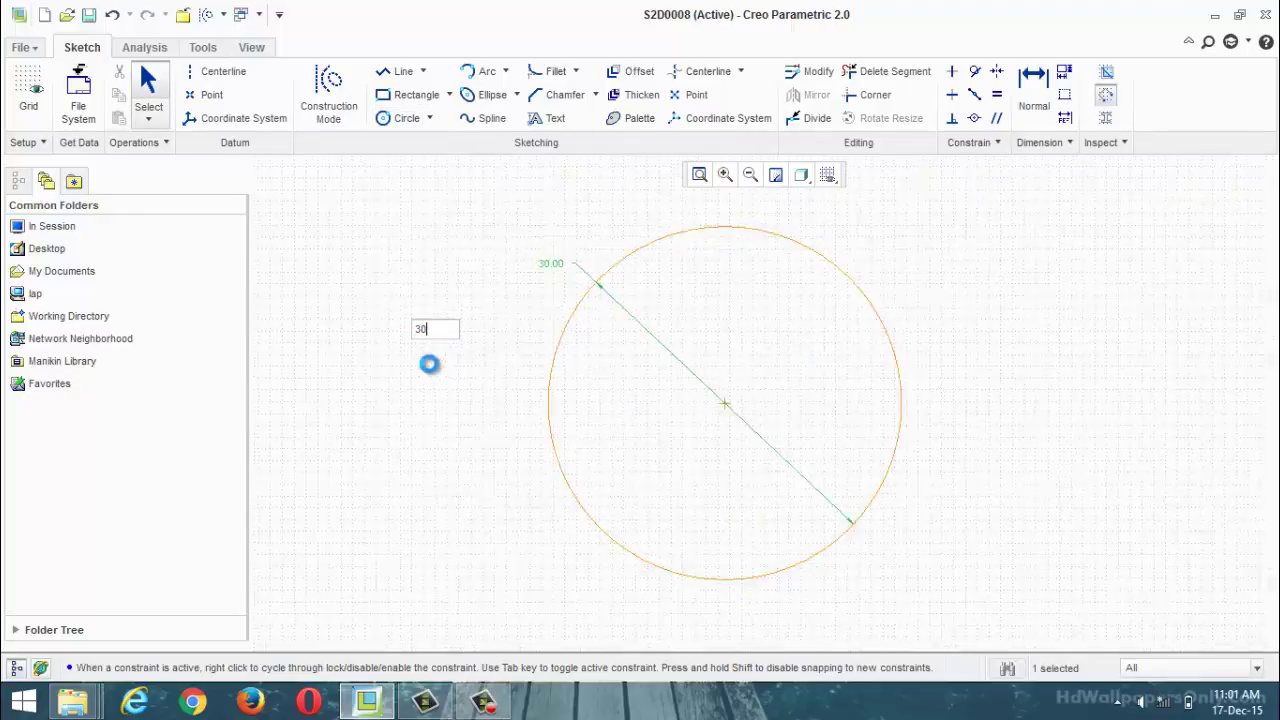
scroll(581, 389, "up", 3)
scroll(583, 389, "down", 8)
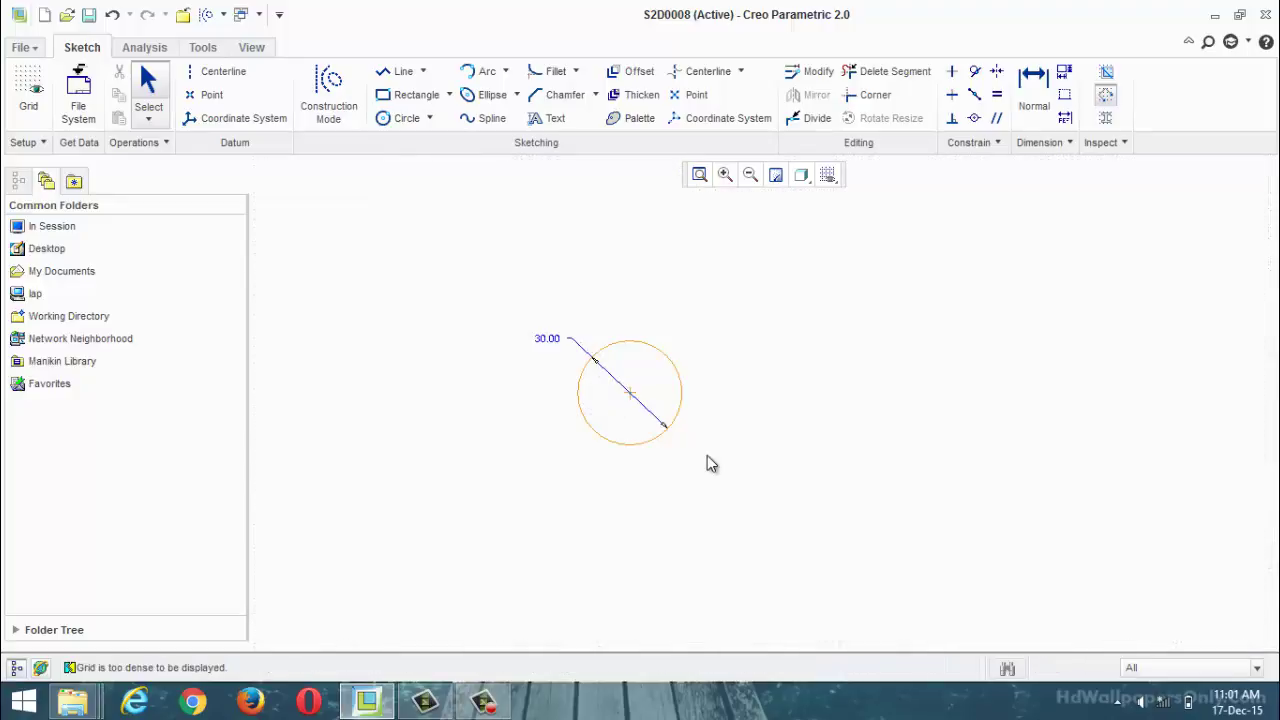
Sketch a circle equal in radius to the 30-diameter circle, centered about 50.6 right of and 18.7 below its center.
scroll(707, 455, "up", 2)
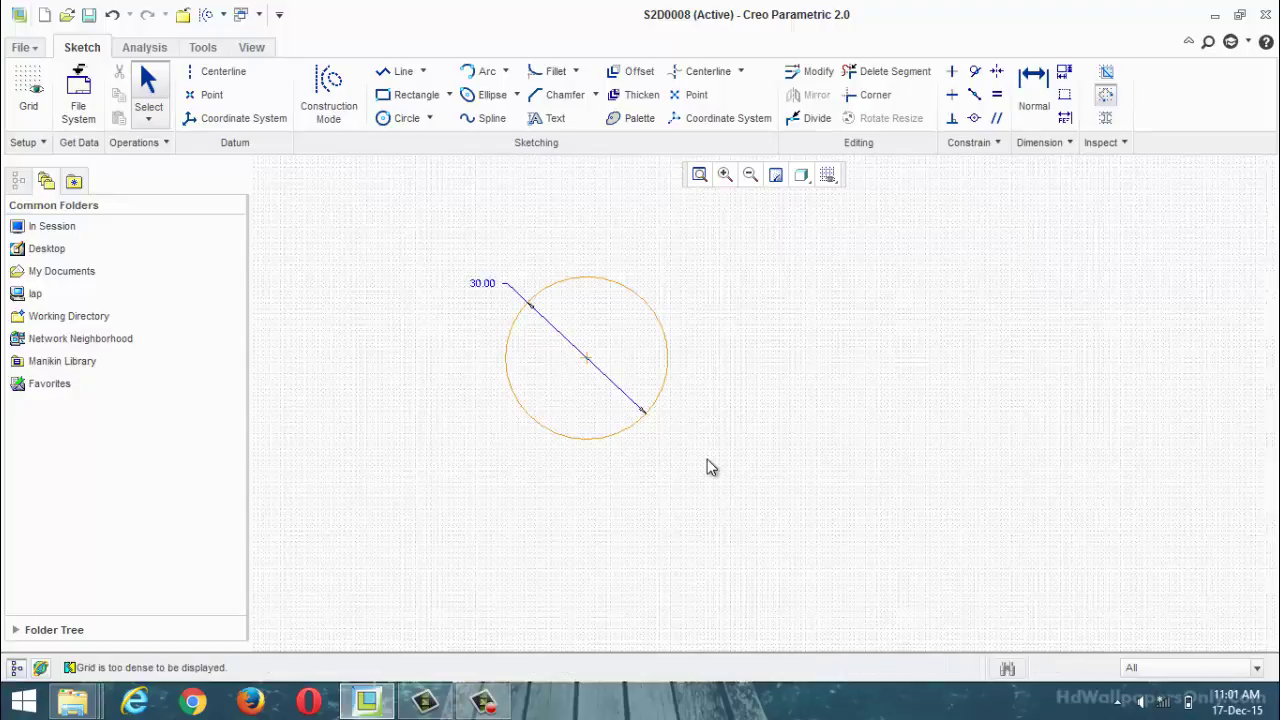
left_click(400, 124)
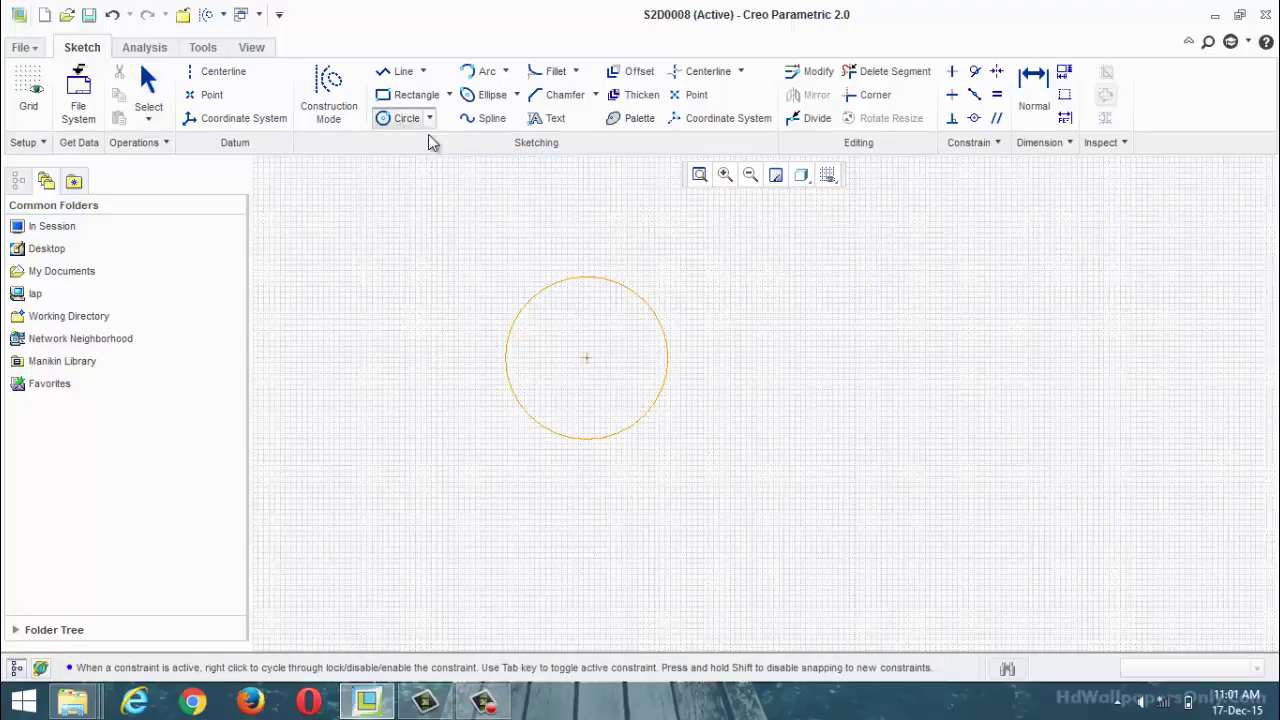
left_click(861, 459)
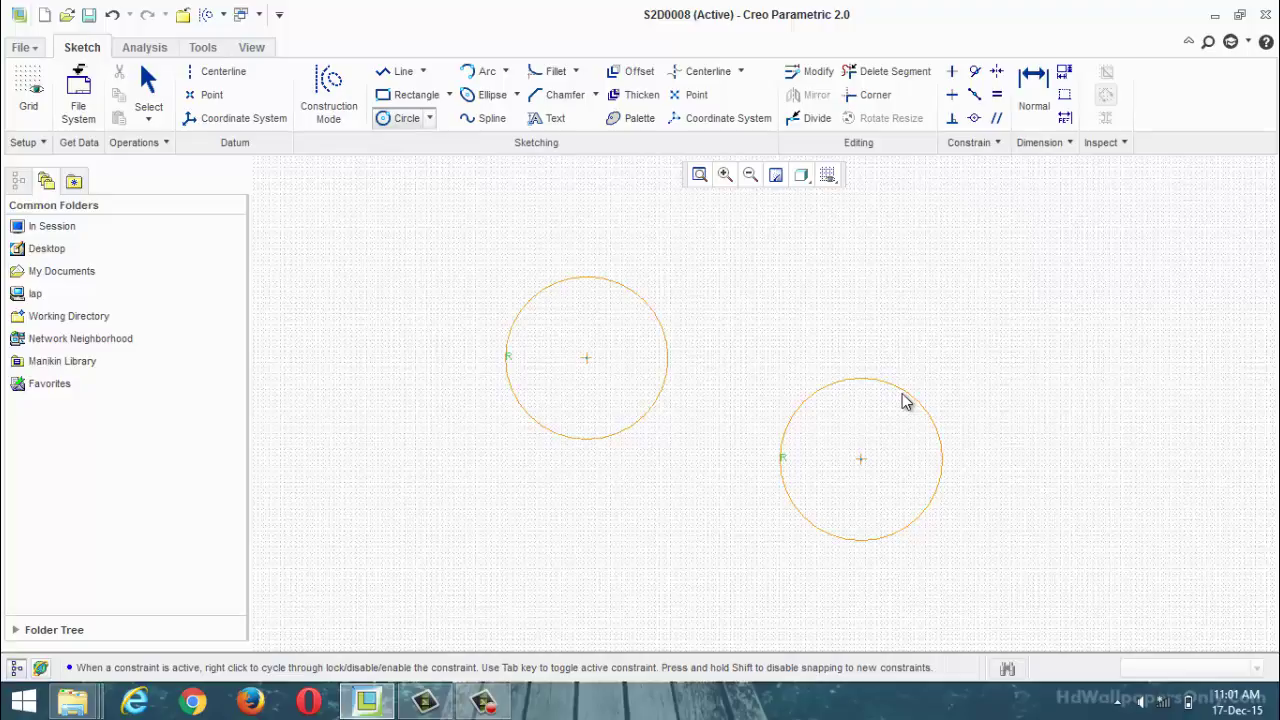
left_click(903, 400)
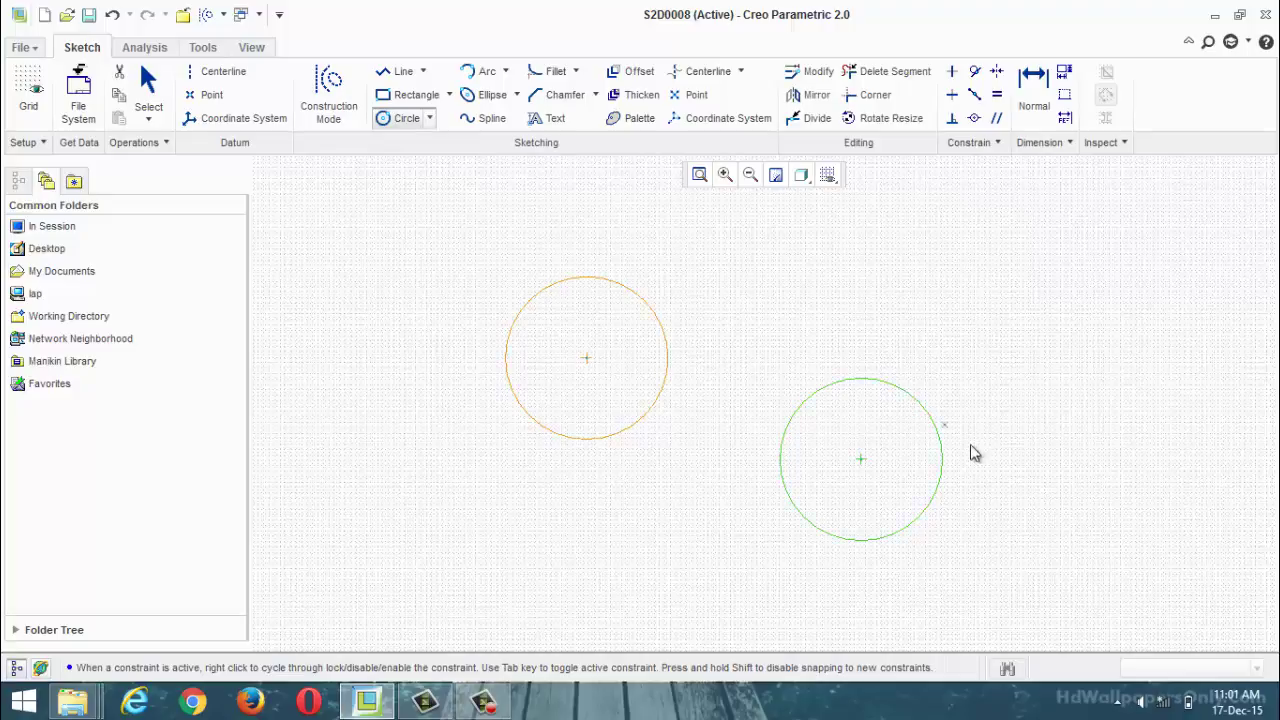
middle_click(1031, 452)
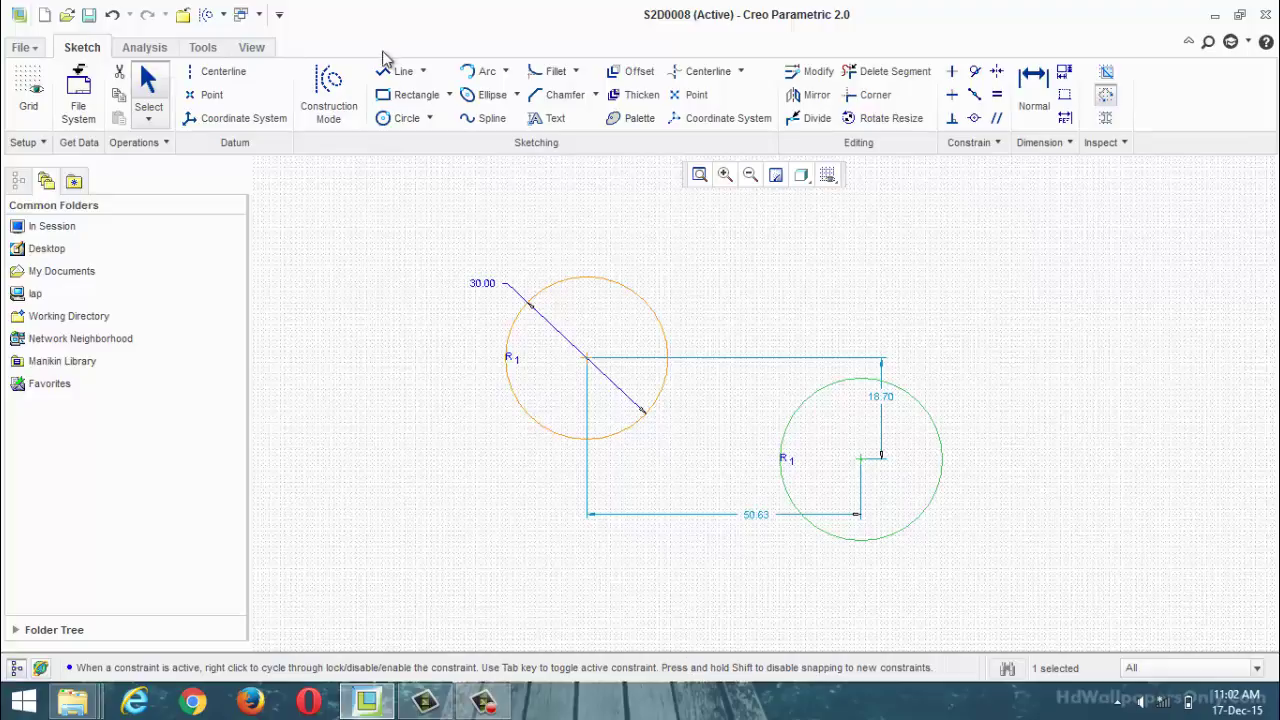
Sketch a third equal-radius circle vertically aligned about 38.9 below the center of the 30-diameter circle.
left_click(386, 120)
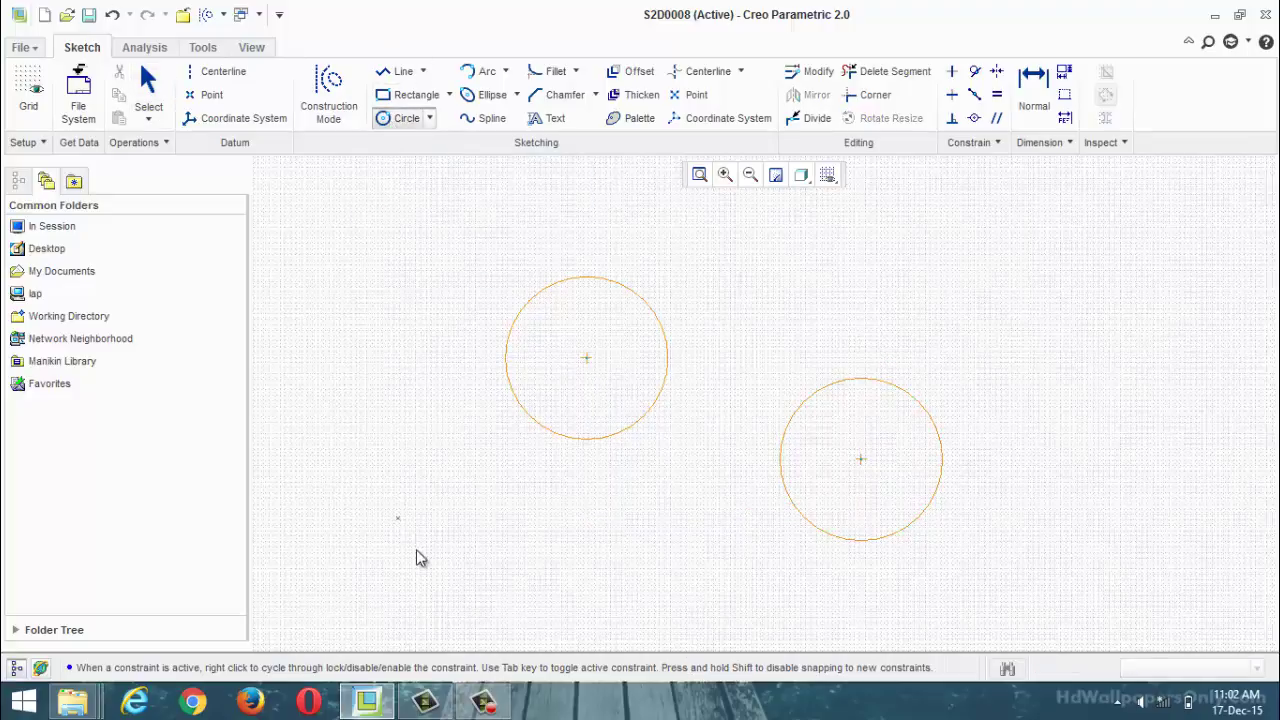
left_click(586, 567)
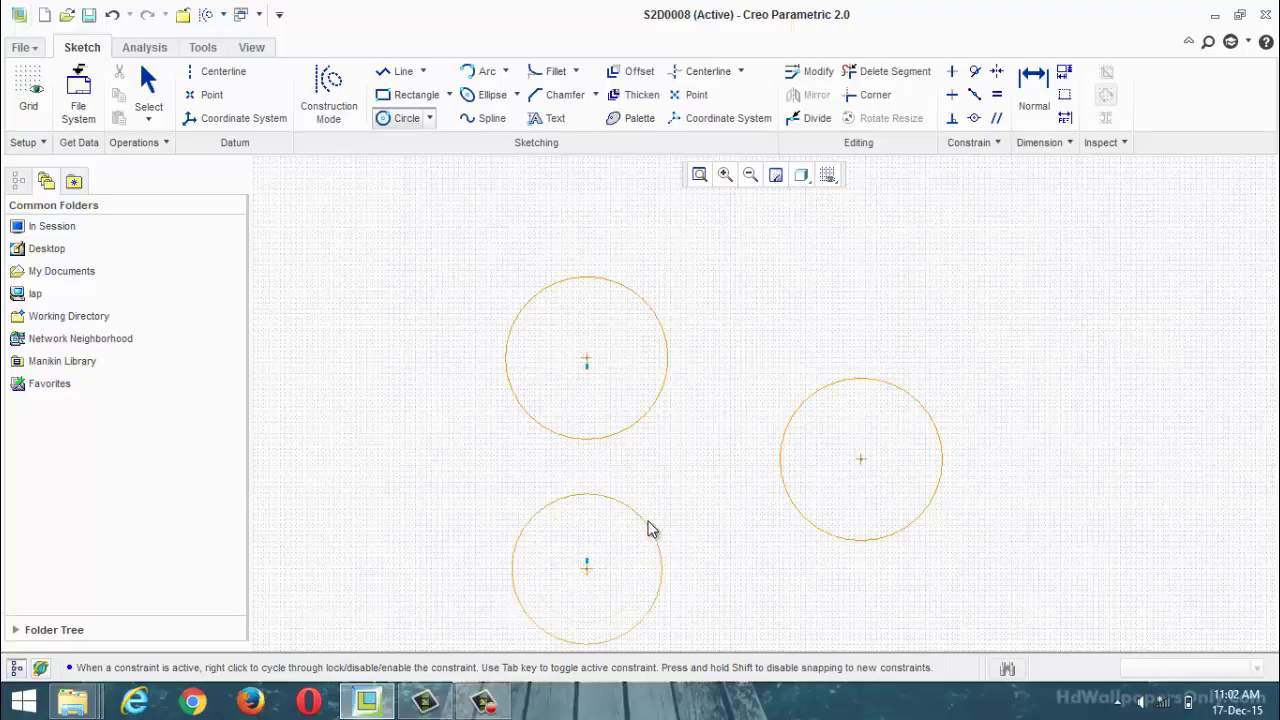
left_click(648, 528)
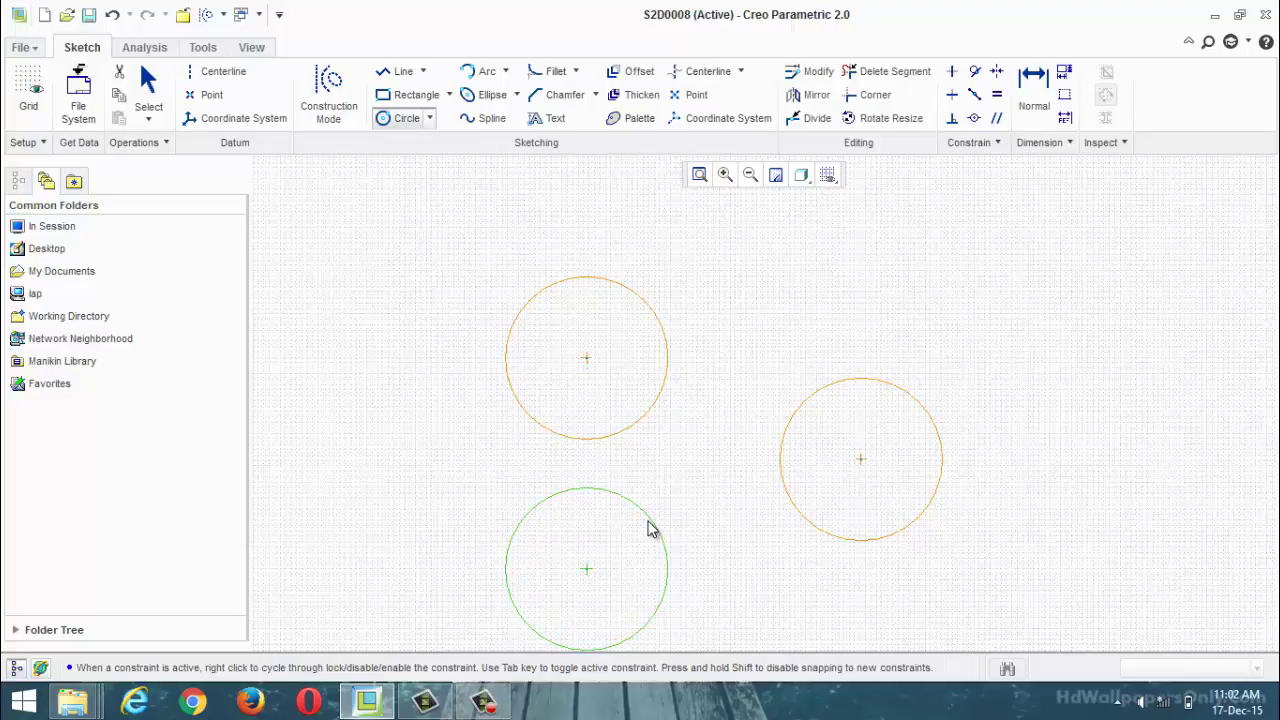
middle_click(723, 569)
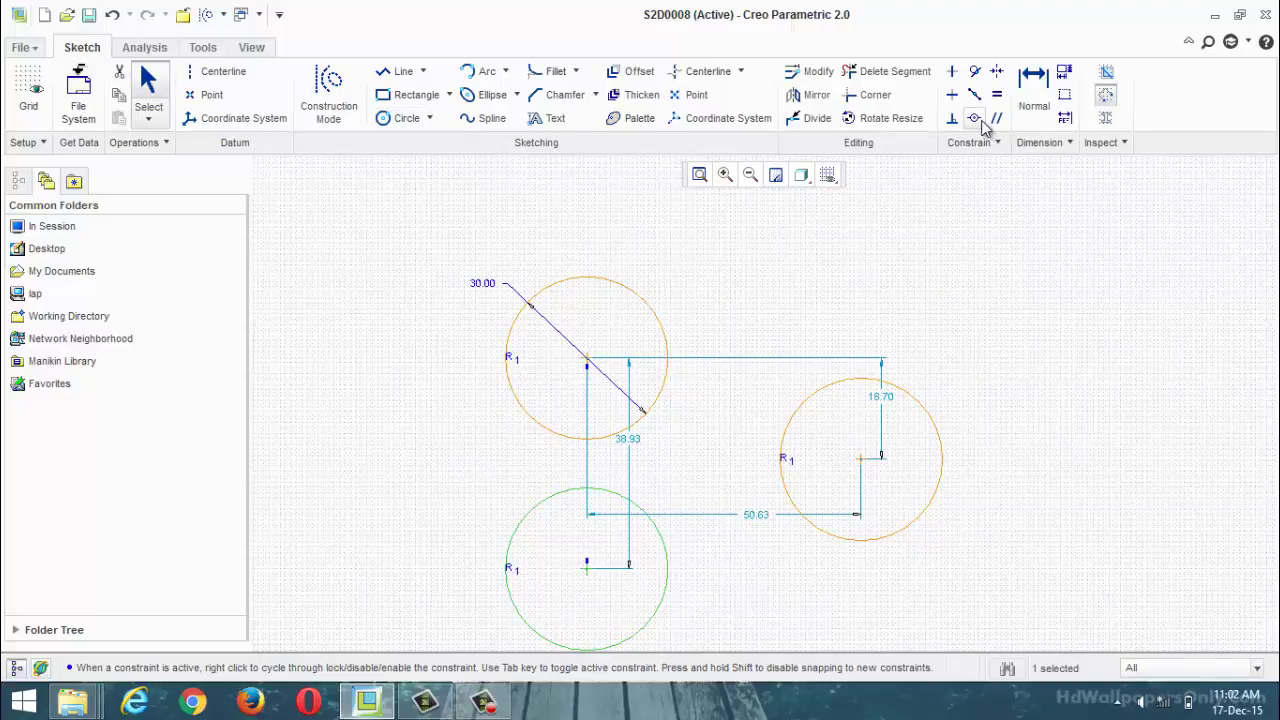
Sketch two separate parallel sloped lines above the right circle, about 29.4 and 14.9 long.
left_click(386, 72)
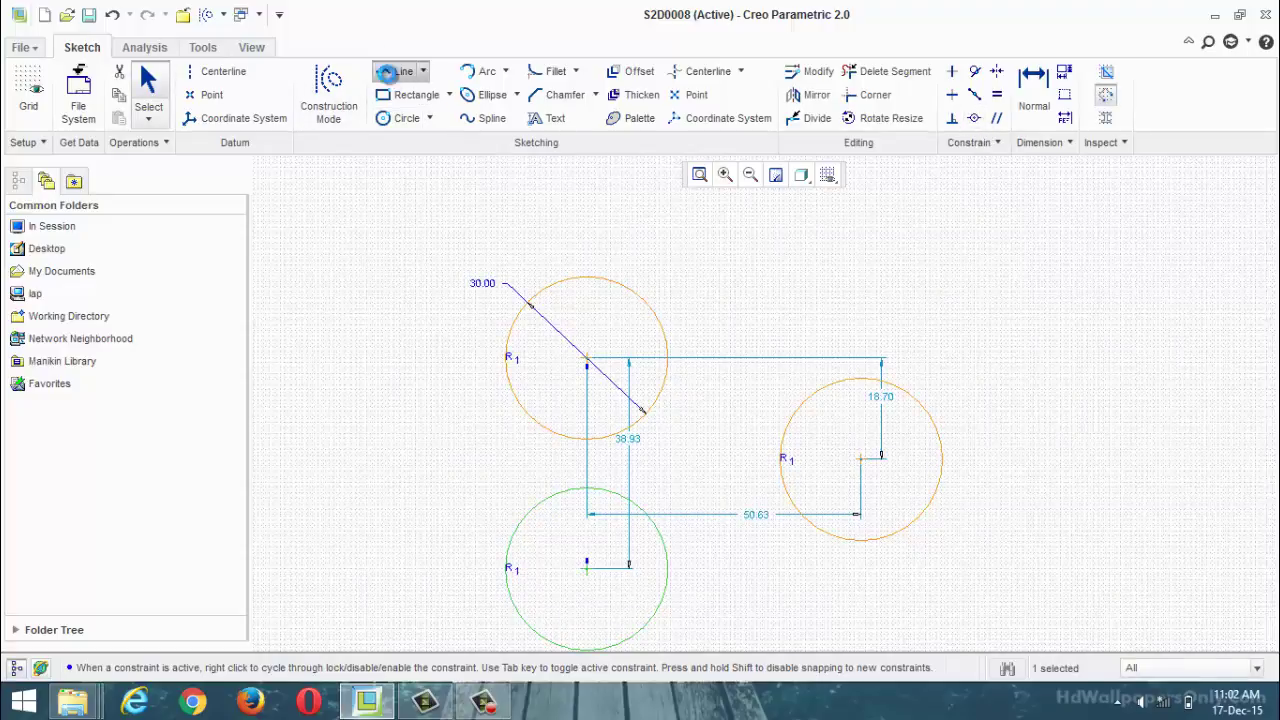
left_click(801, 325)
left_click(941, 250)
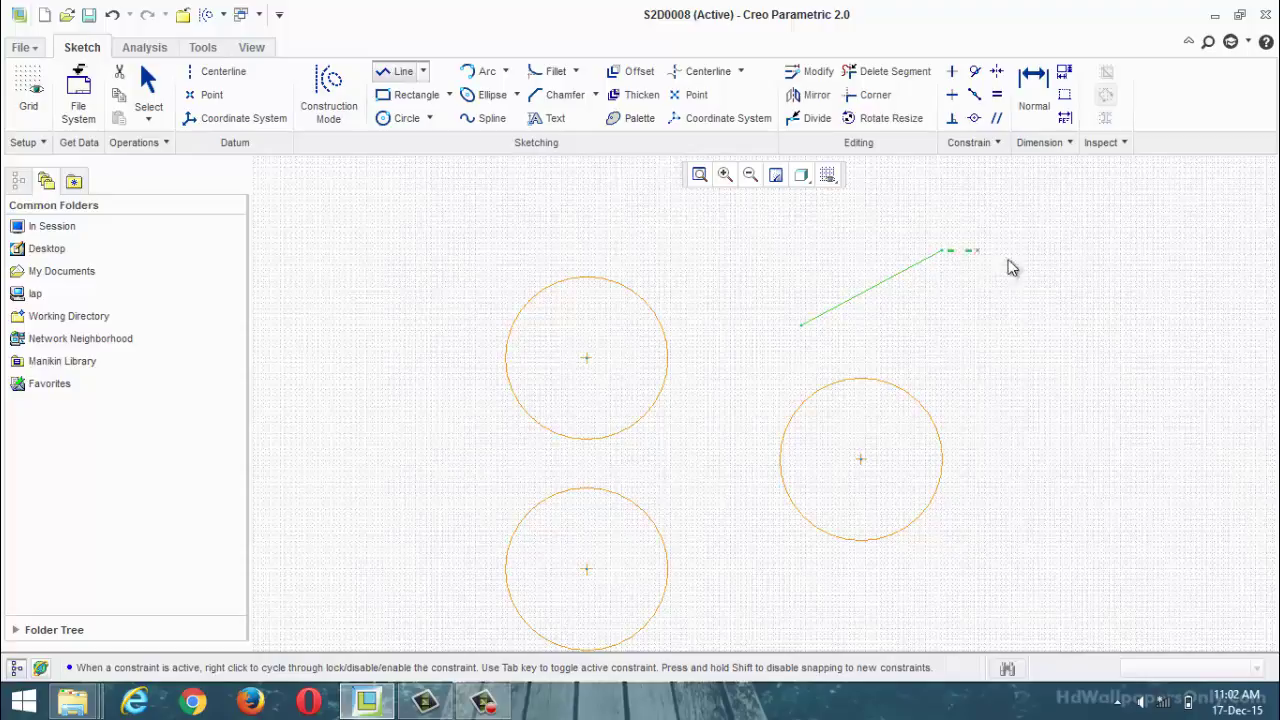
left_click(1149, 238)
middle_click(1077, 194)
middle_click(1020, 247)
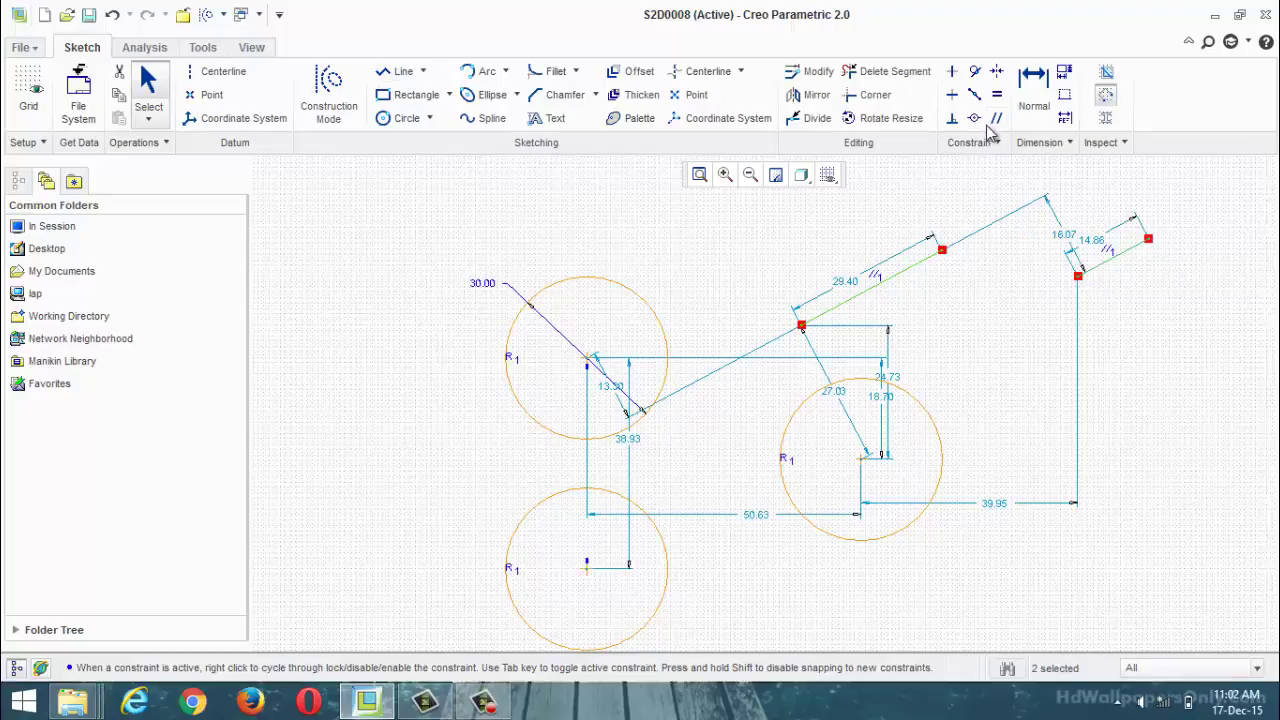
Apply a Coincident constraint between the two sloped lines to align them.
left_click(975, 118)
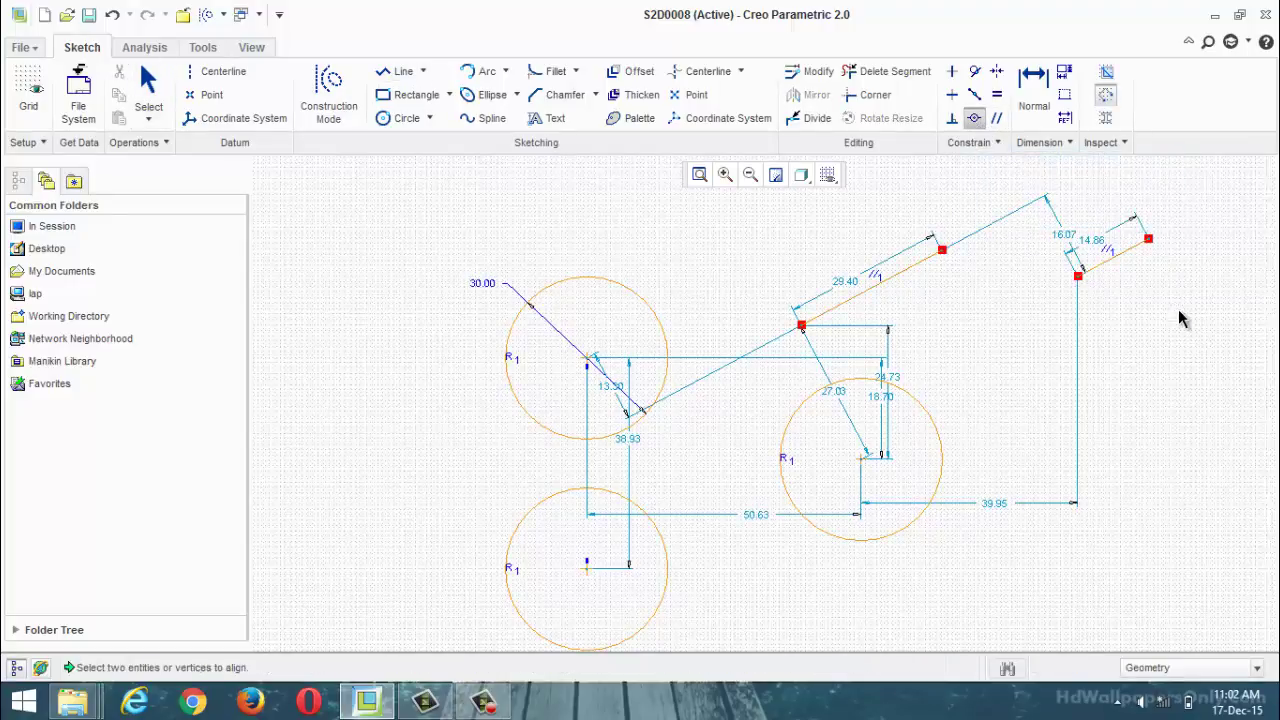
left_click(1107, 262)
left_click(887, 280)
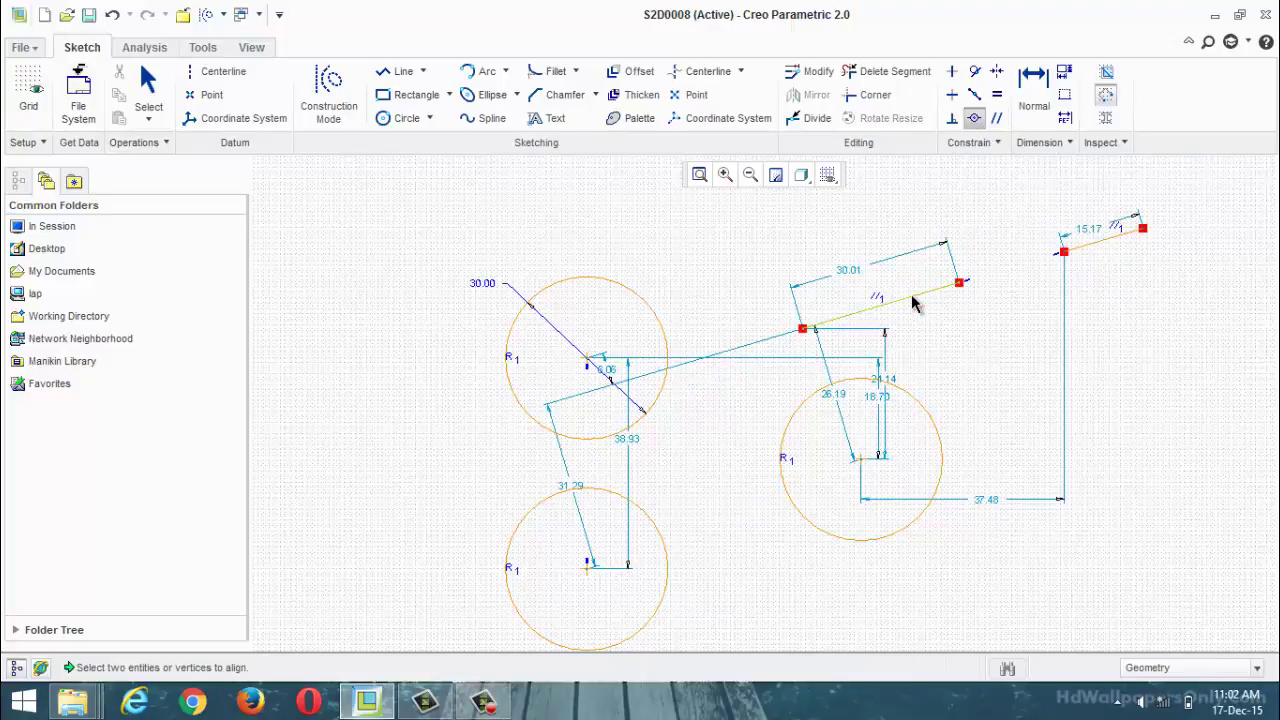
Undo the alignment constraint and the two sloped lines, keeping only the three circles.
key("ctrl+z")
key("ctrl+z")
key("ctrl+z")
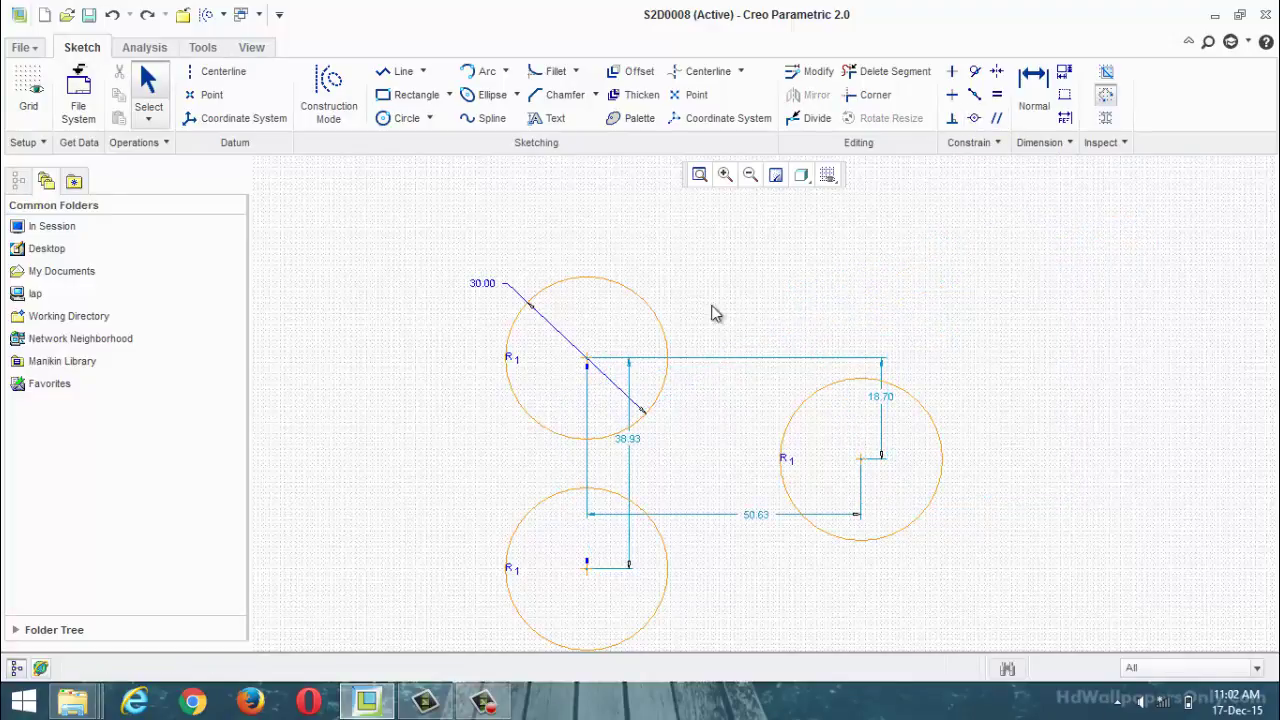
Sketch a horizontal line about 49.8 long above the right circle and a vertical line down about 25.9, ending level with the circle's center.
left_click(379, 77)
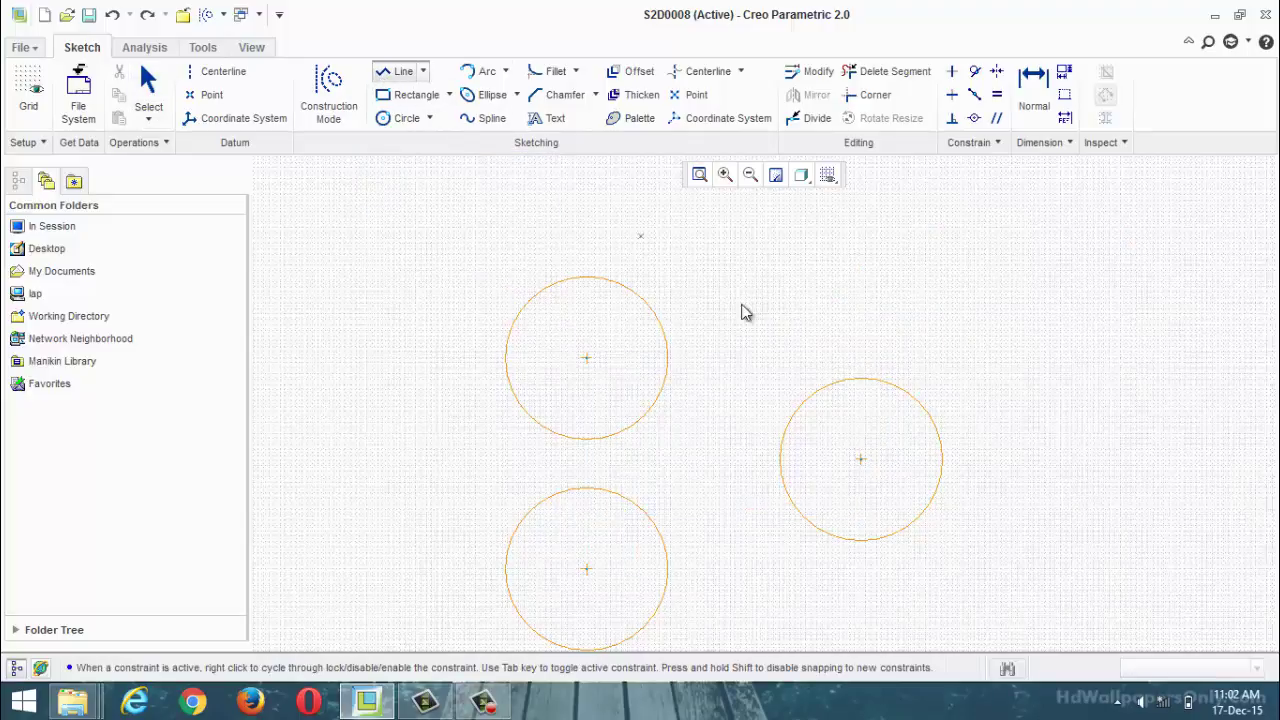
left_click(762, 318)
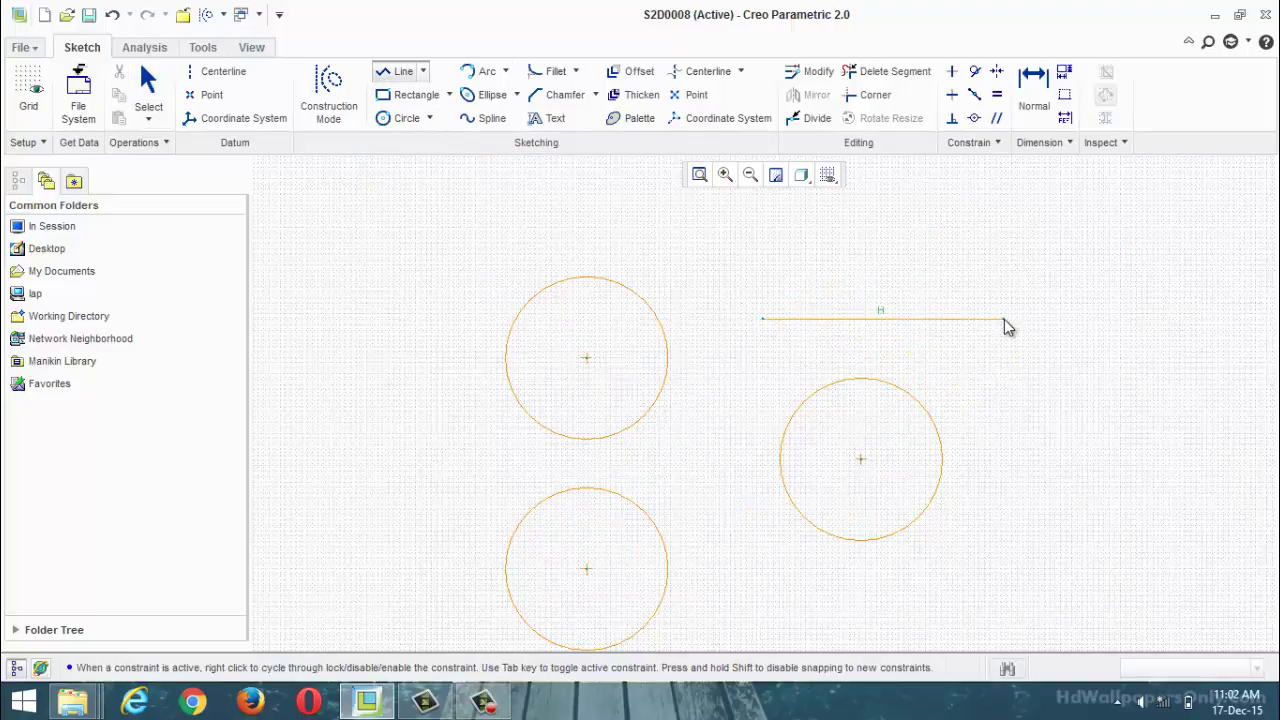
left_click(1033, 318)
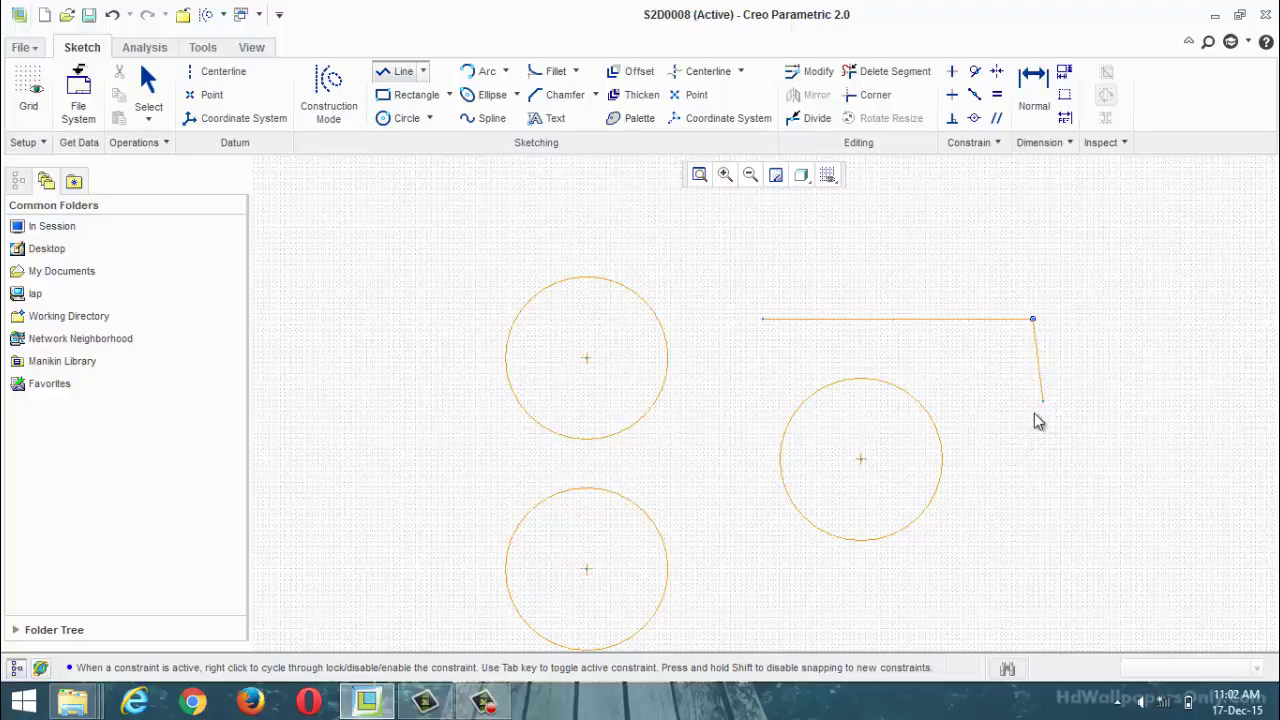
left_click(1031, 461)
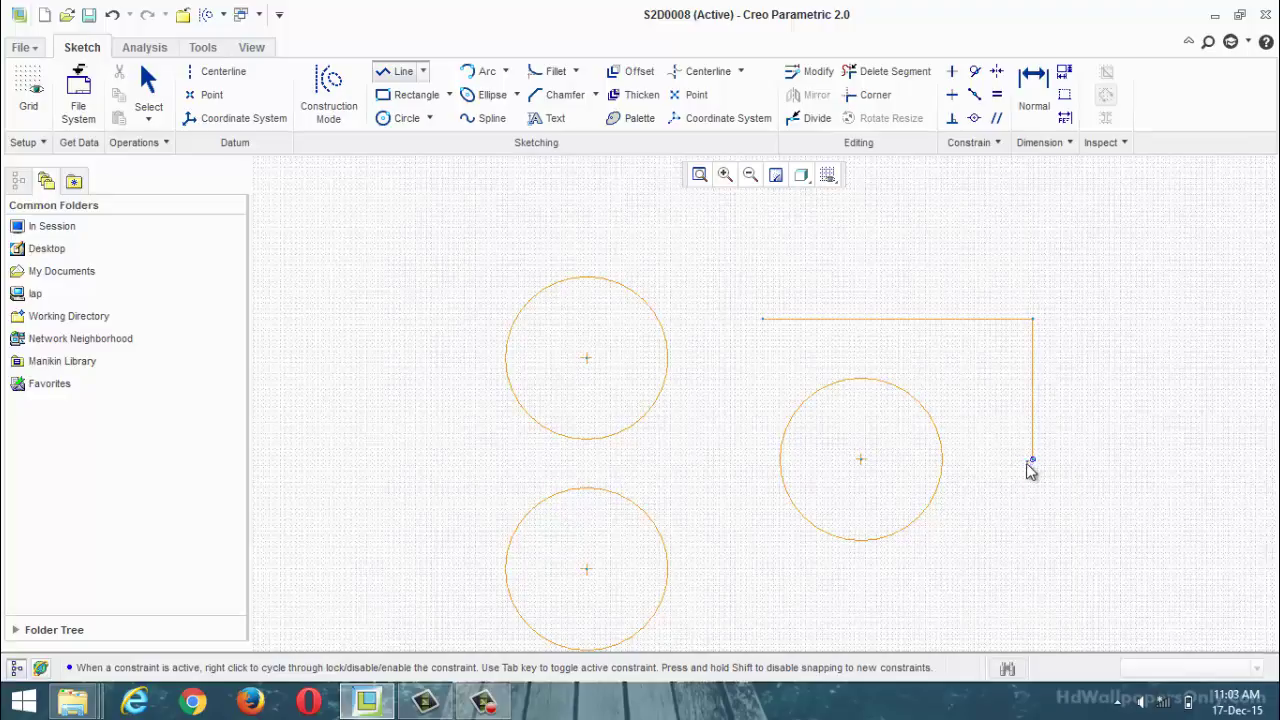
middle_click(1023, 594)
left_click(965, 358)
left_click(1114, 362)
middle_click(1066, 375)
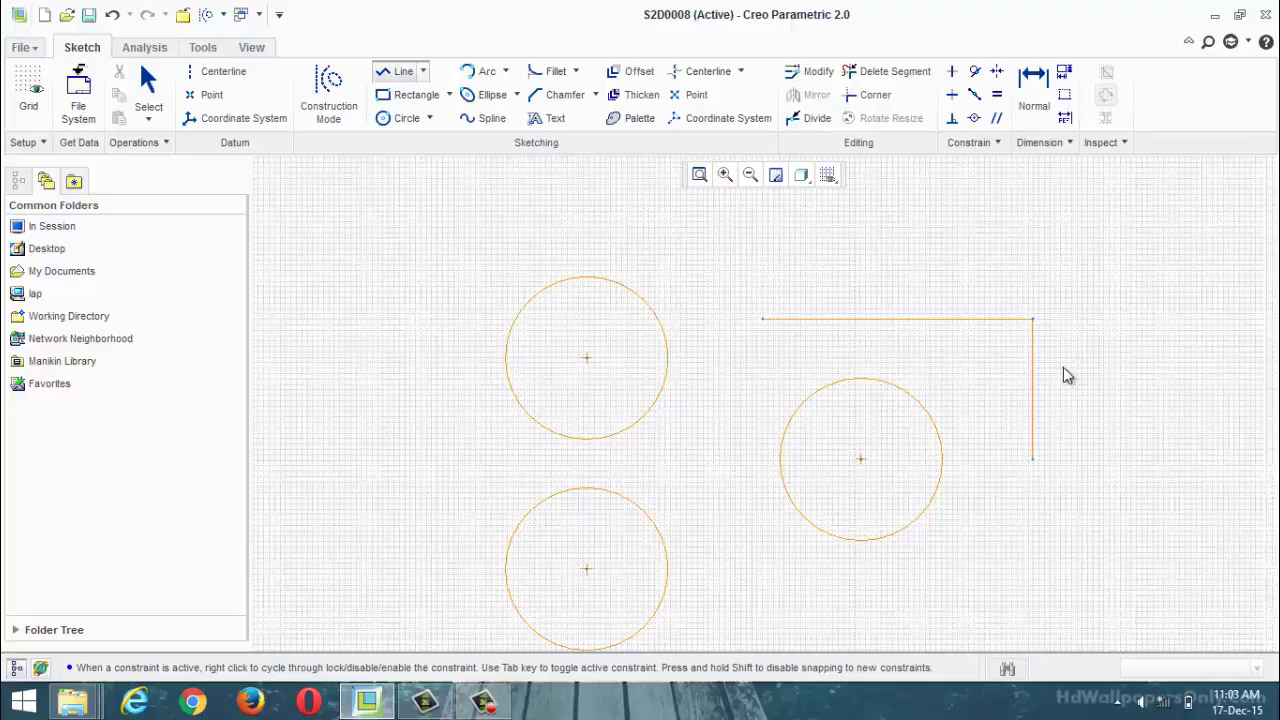
middle_click(687, 435)
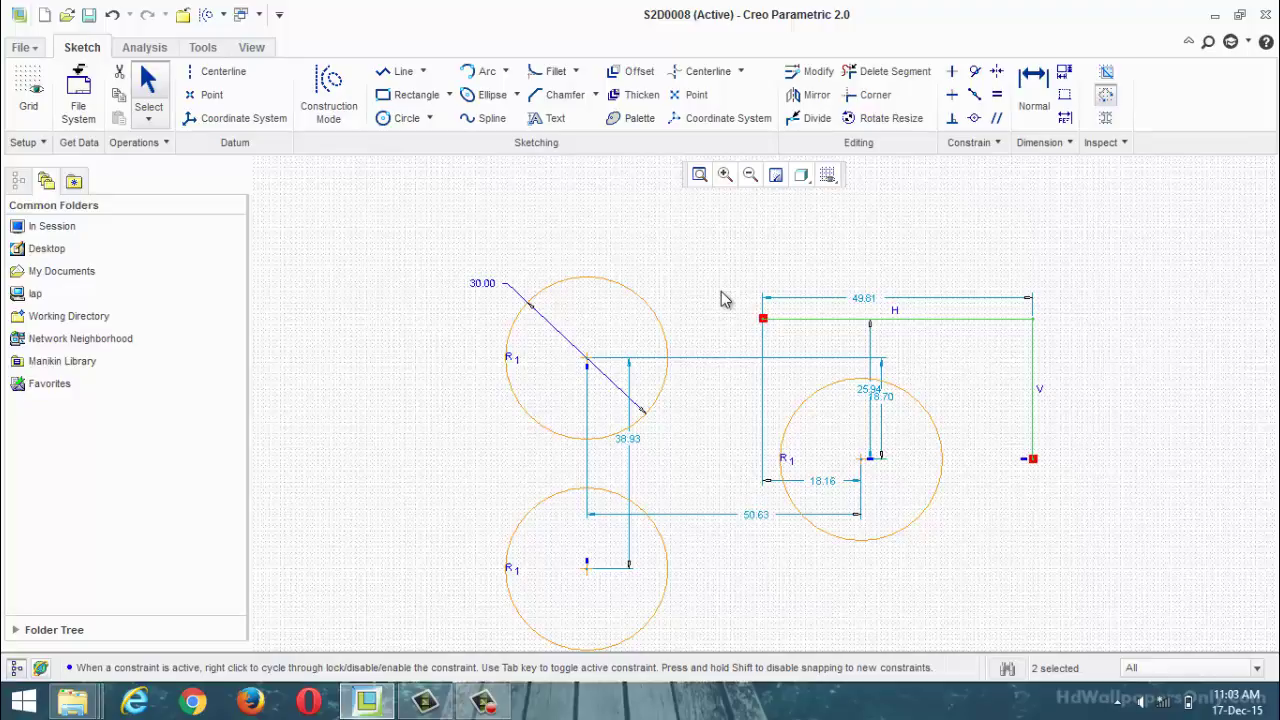
Sketch a circle about 20.4 in diameter centered on the midpoint of the horizontal line.
left_click(397, 118)
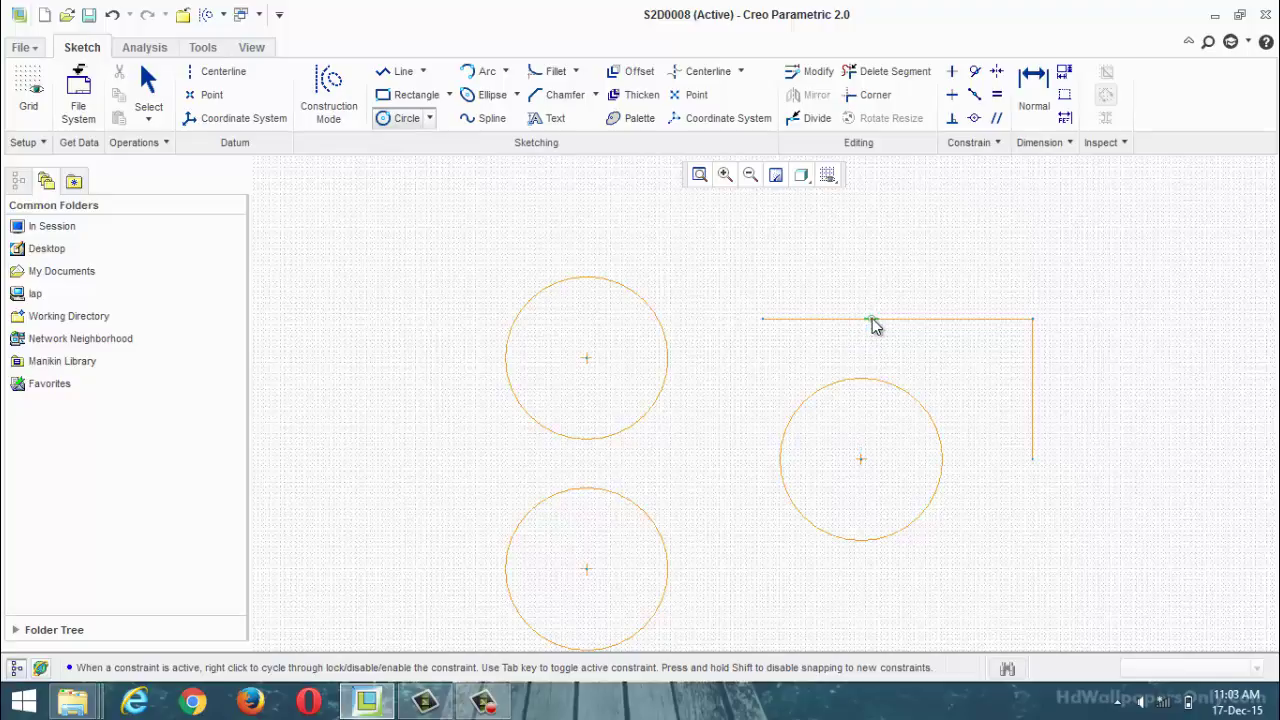
left_click(895, 311)
left_click(918, 372)
middle_click(698, 337)
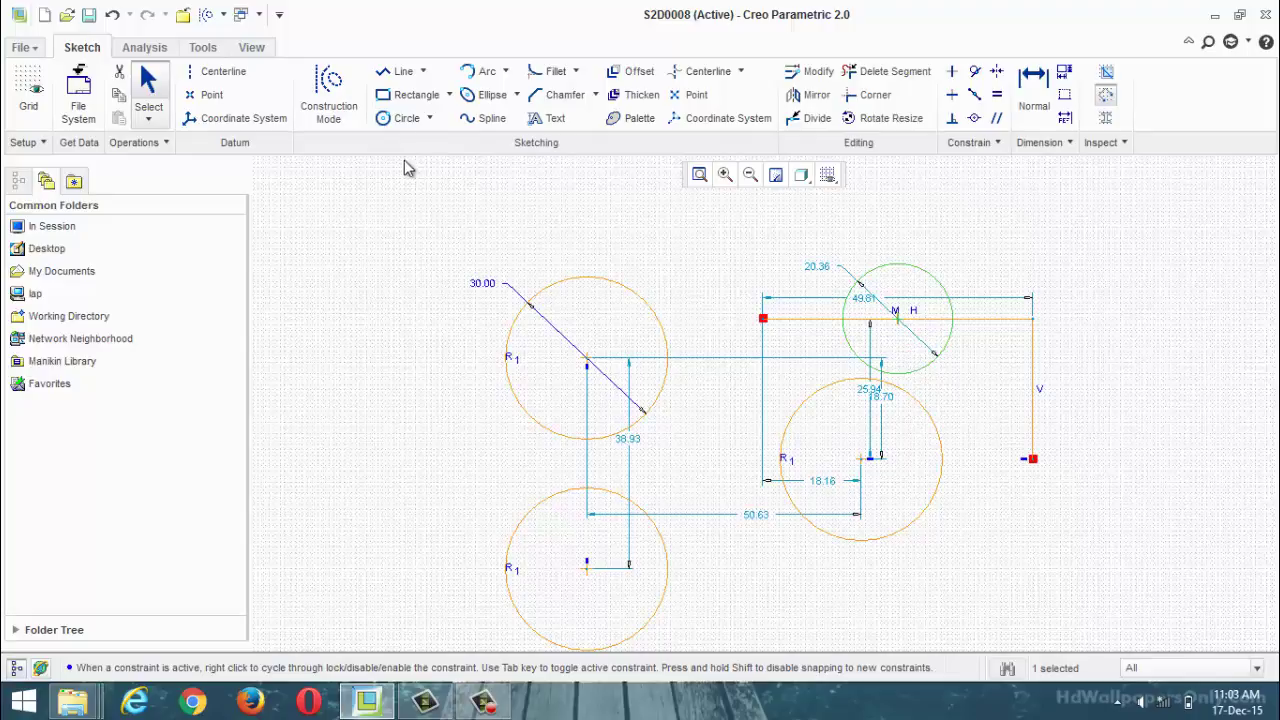
Sketch a larger circle left of the others, centered level with the right circle's center and about 117.4 from the vertical line.
left_click(395, 118)
left_click(397, 459)
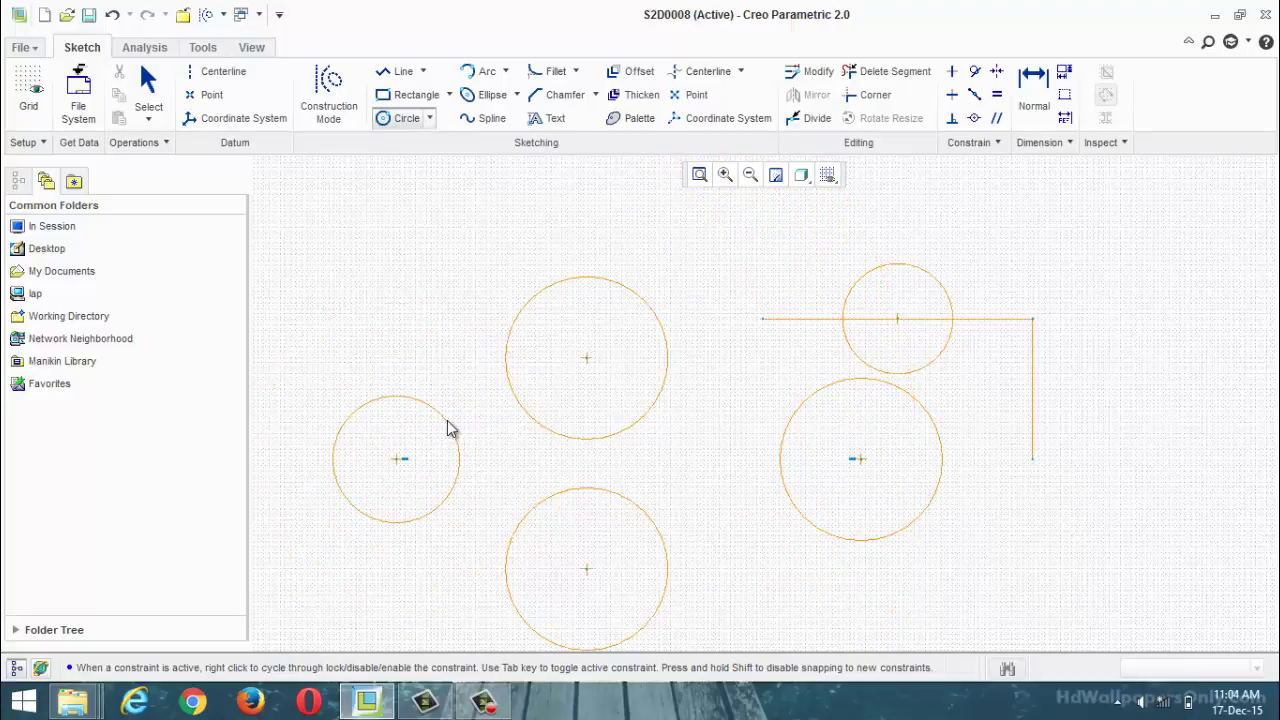
left_click(468, 359)
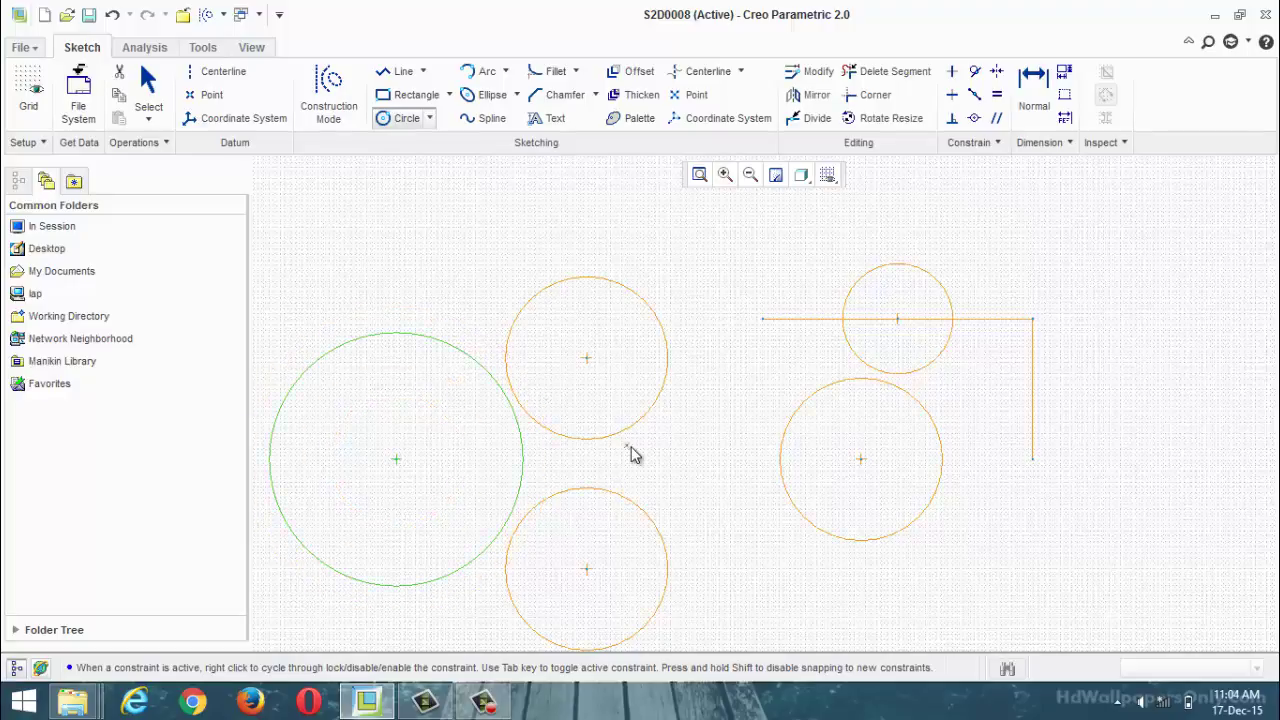
middle_click(622, 454)
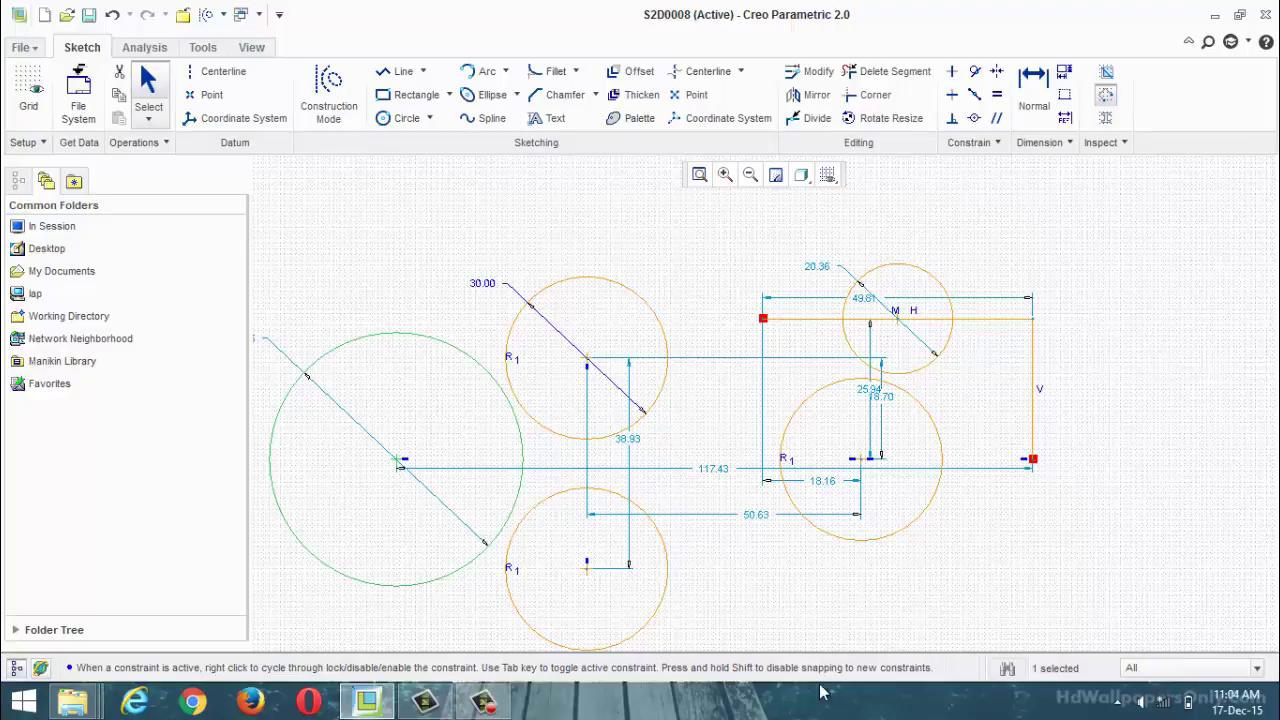
left_click(483, 701)
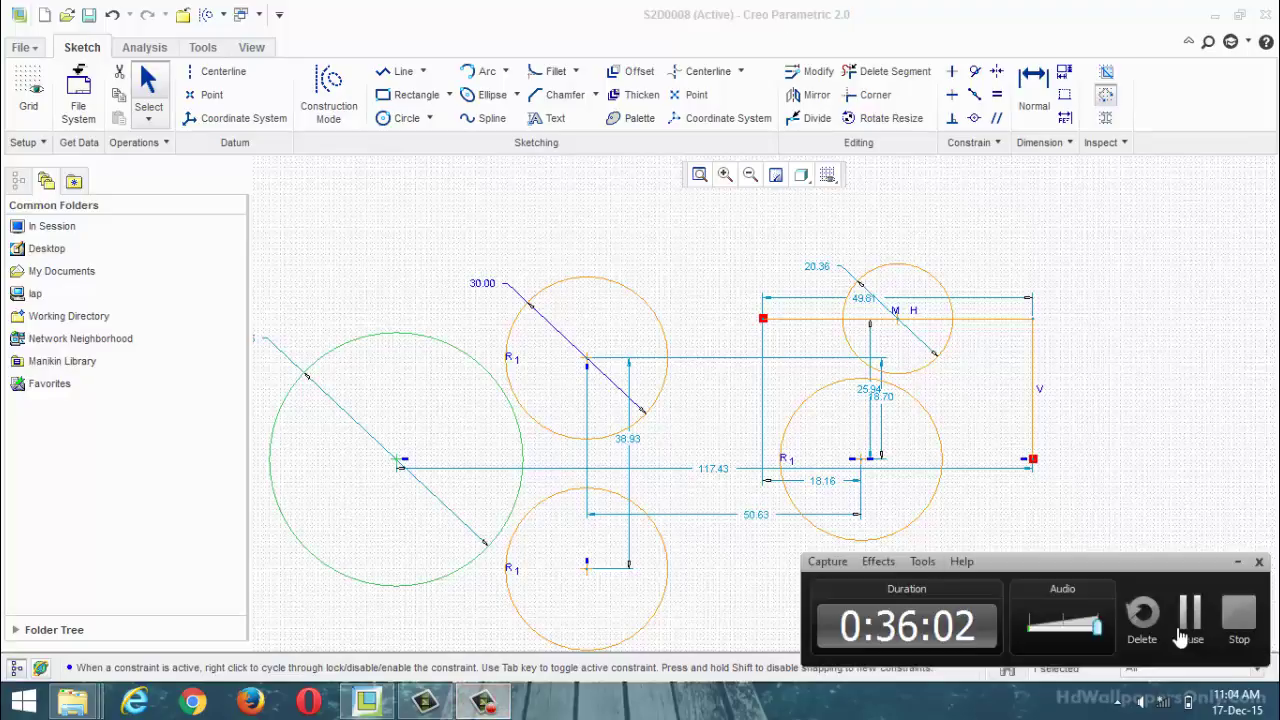
left_click(1181, 634)
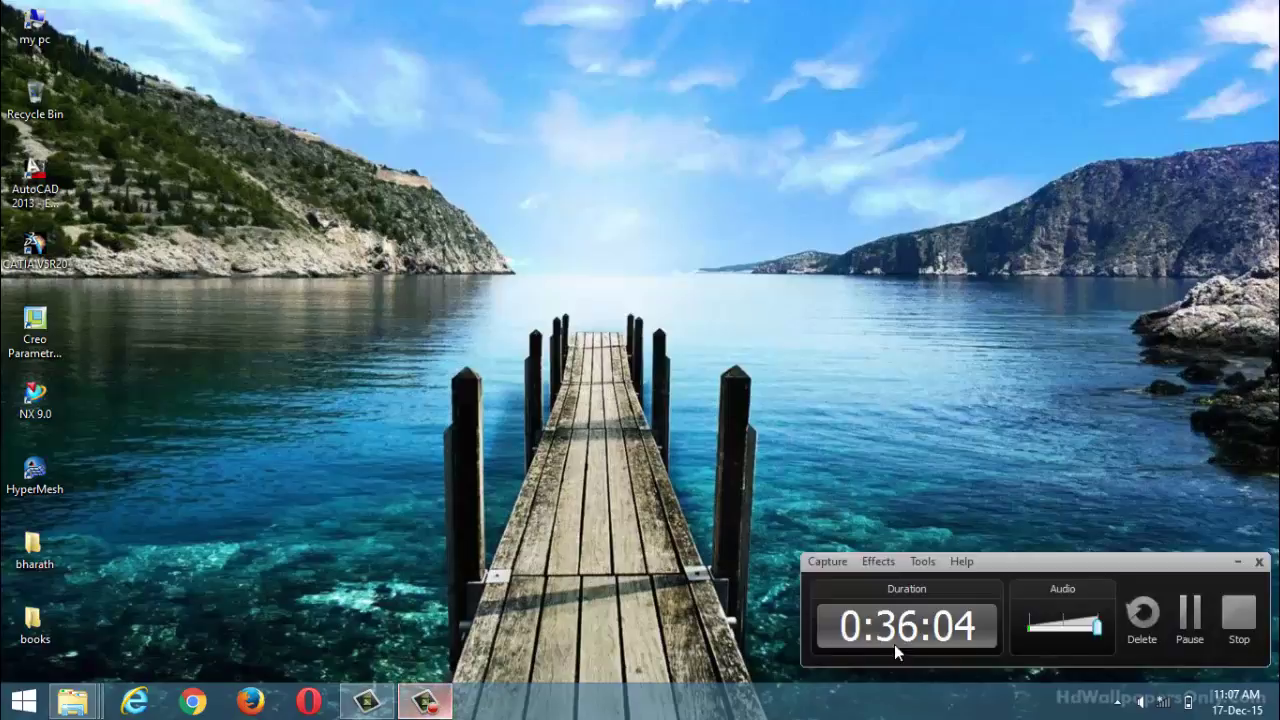